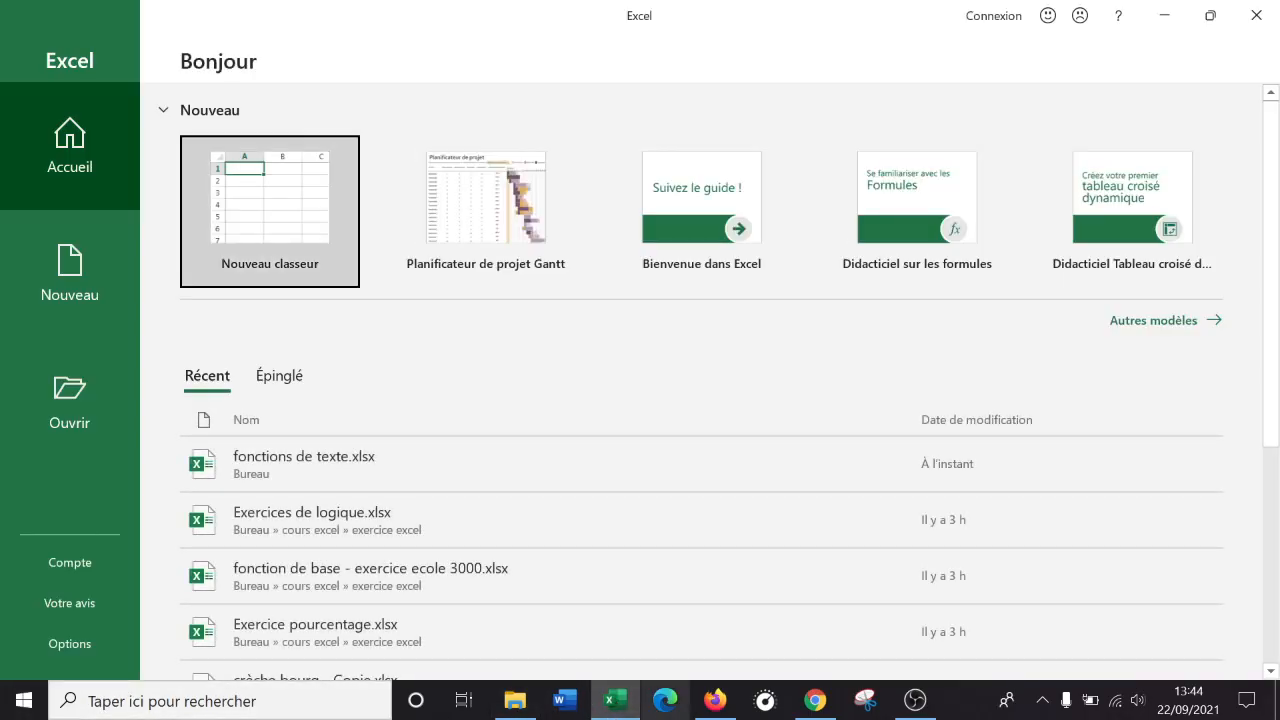
# Launch Excel from the Start menu search and create a new blank workbook, Classeur1.
pyautogui.click(3, 703)
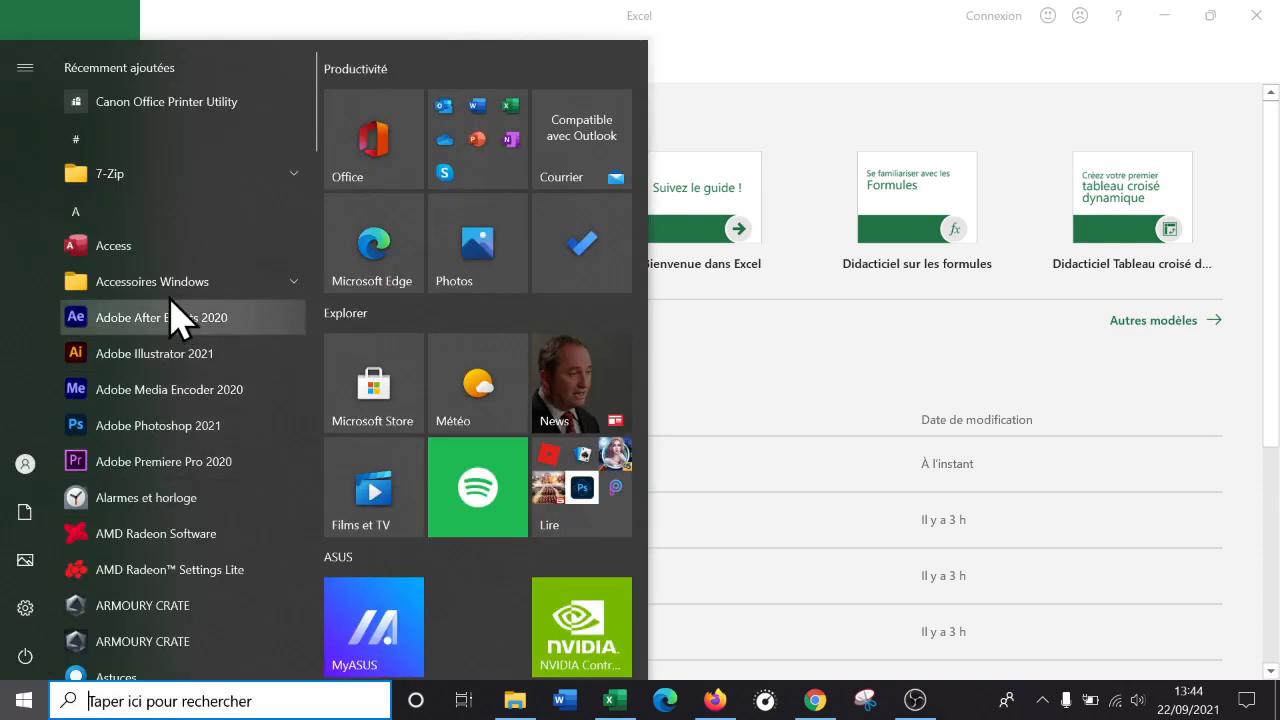
pyautogui.scroll(-10, 175, 290)
pyautogui.scroll(10, 172, 286)
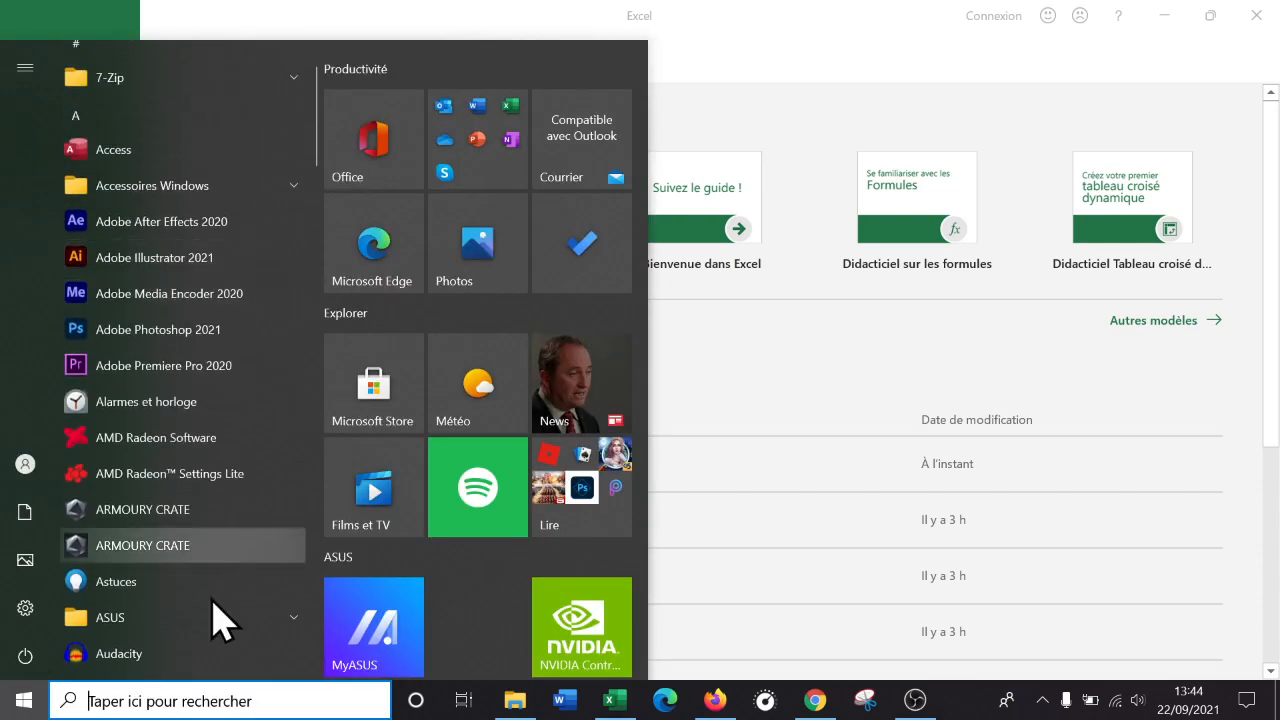
pyautogui.write('exc')
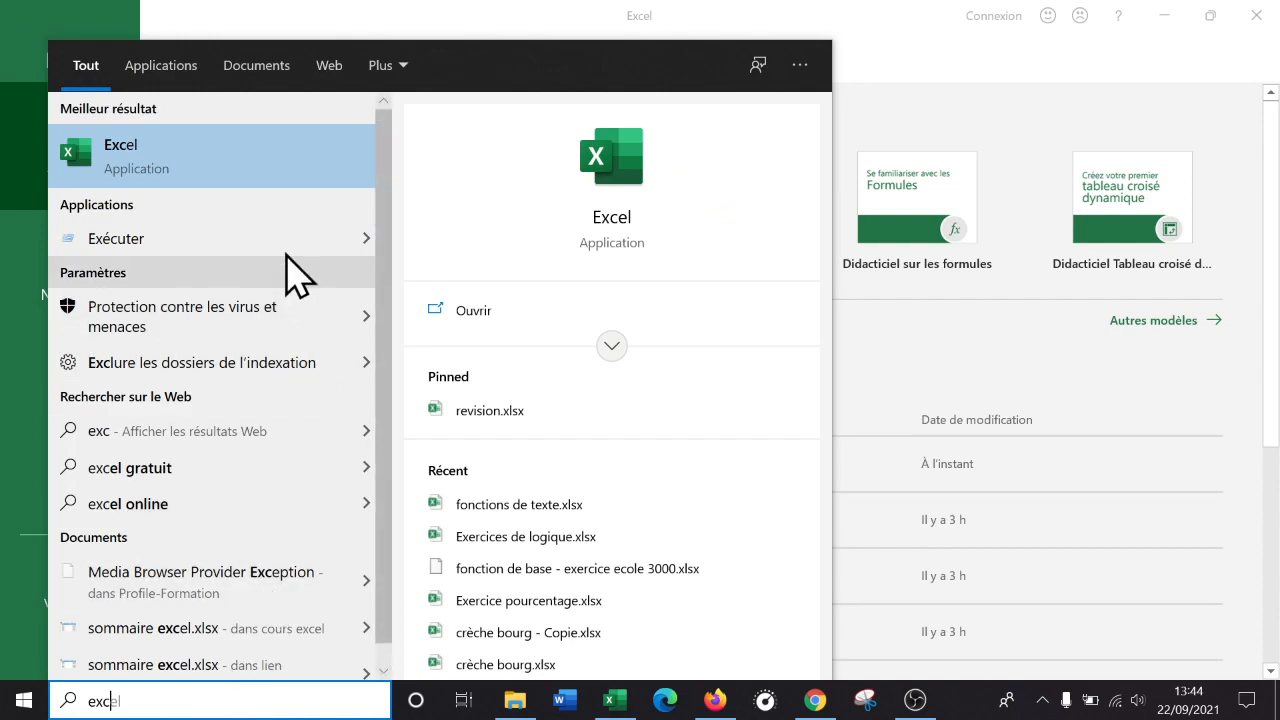
pyautogui.press('Return')
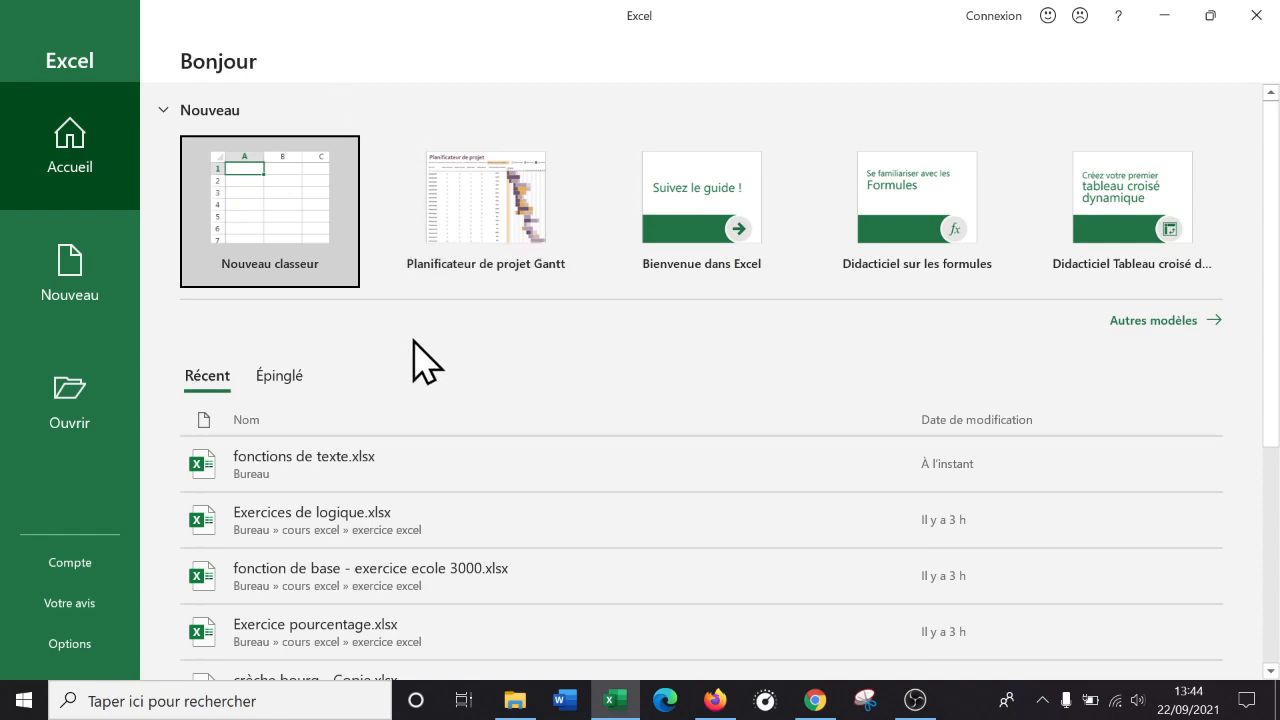
pyautogui.click(276, 194)
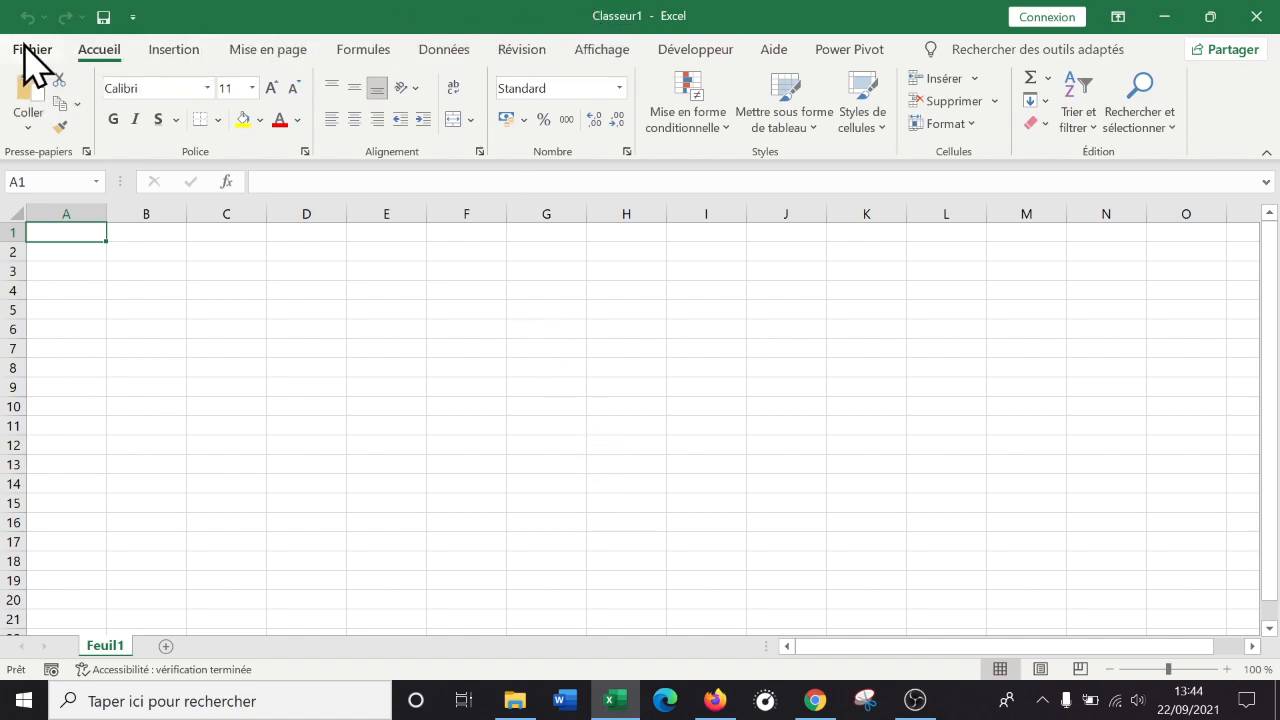
# In Save As, choose Bureau as the location and enter the file name 'formats de cellule'.
pyautogui.click(103, 17)
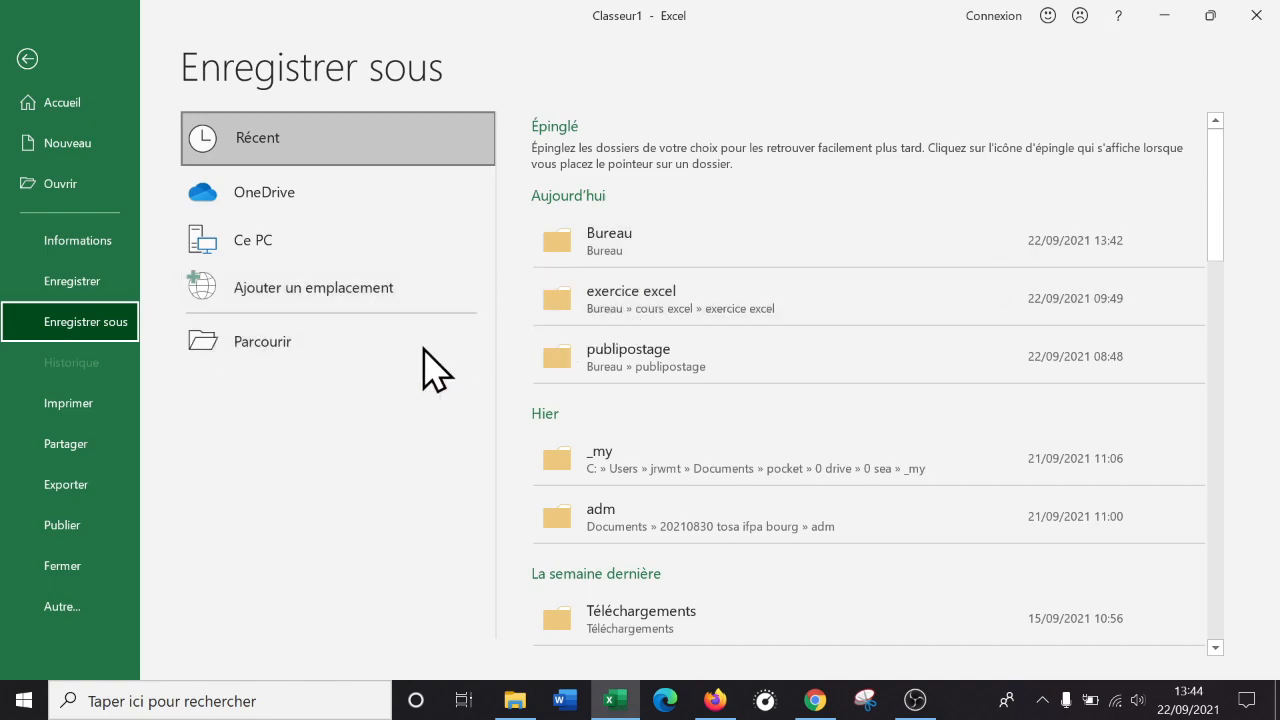
pyautogui.click(334, 348)
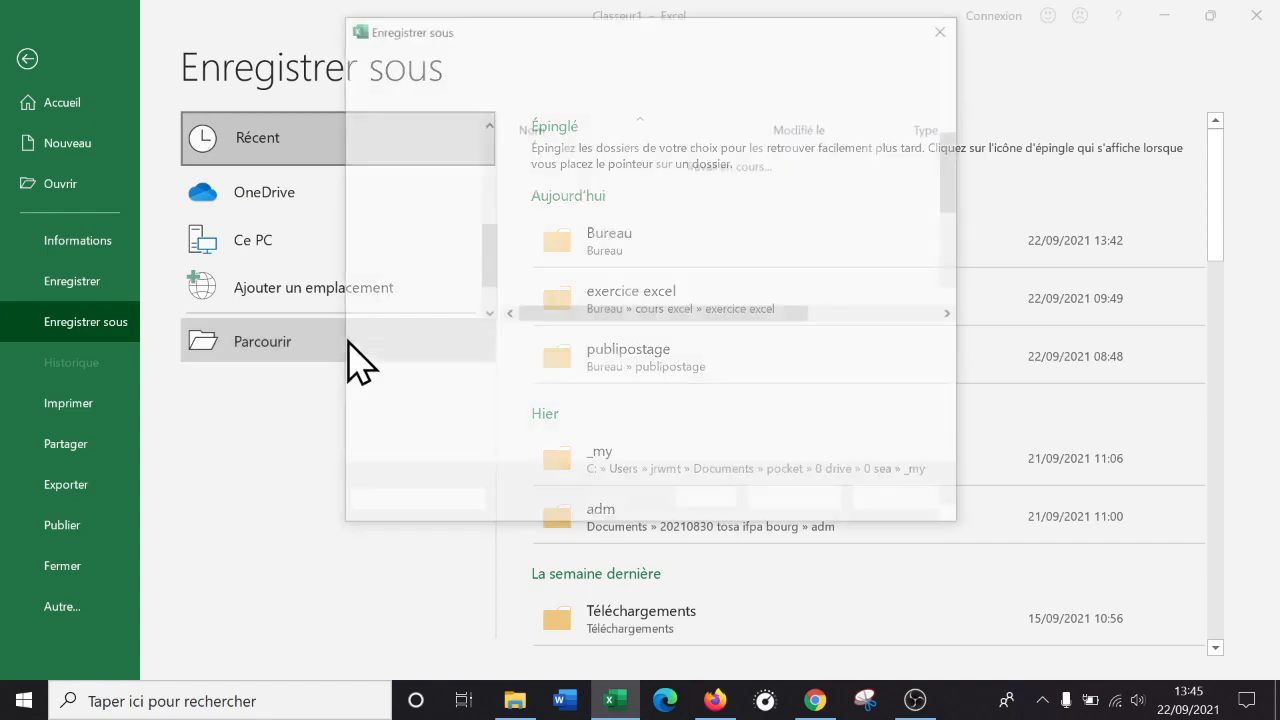
pyautogui.click(416, 160)
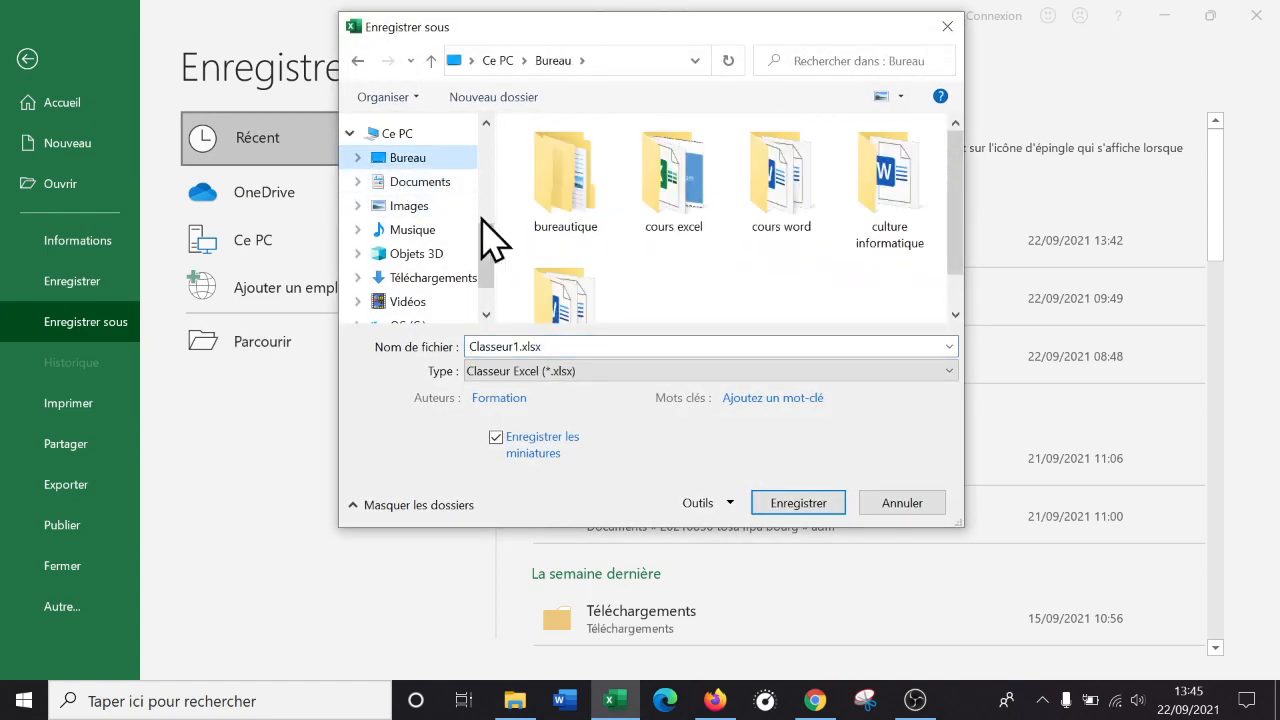
pyautogui.click(649, 350)
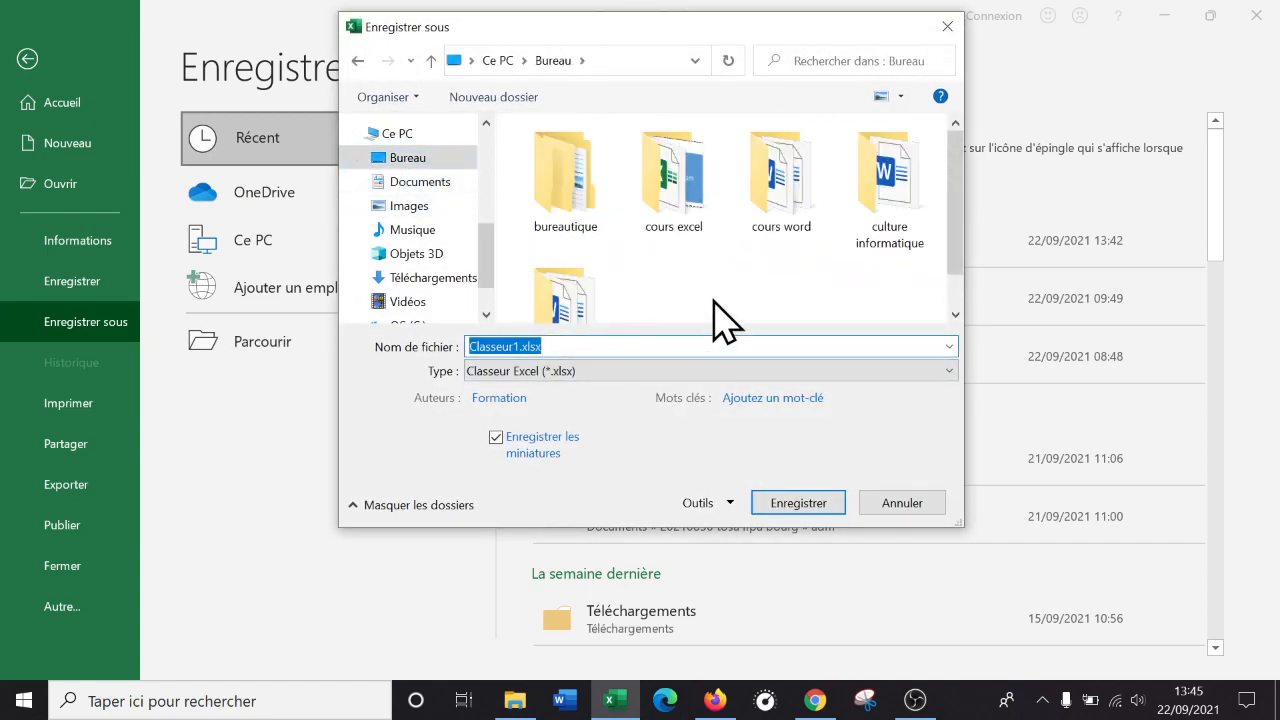
pyautogui.write('formats de cellule')
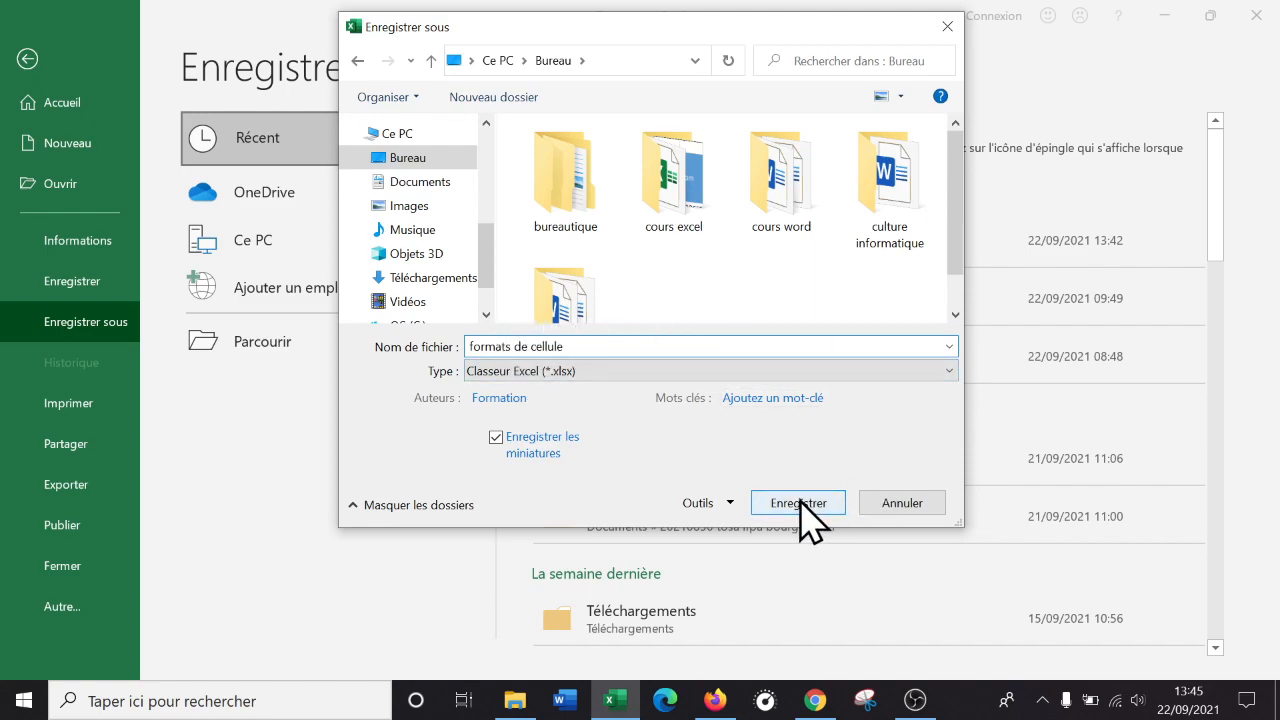
pyautogui.click(511, 346)
pyautogui.click(807, 504)
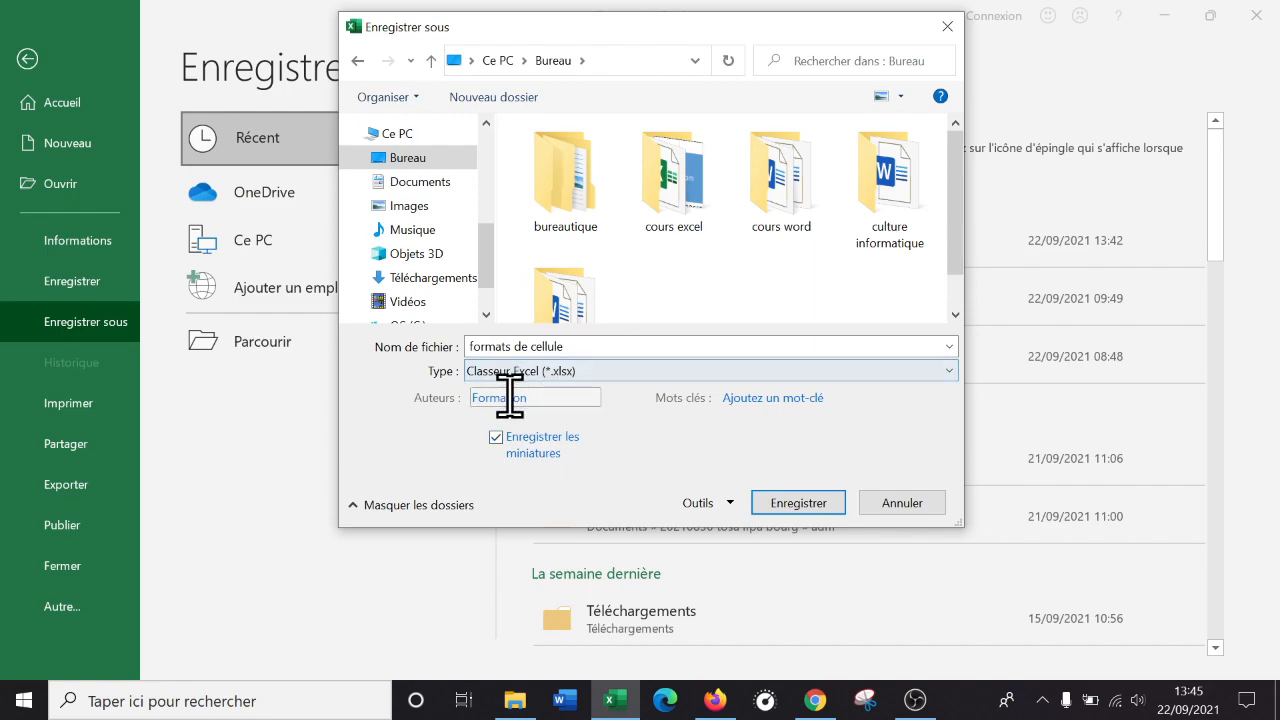
# Save the workbook as formats de cellule.xlsx and glance at the number format list.
pyautogui.click(819, 500)
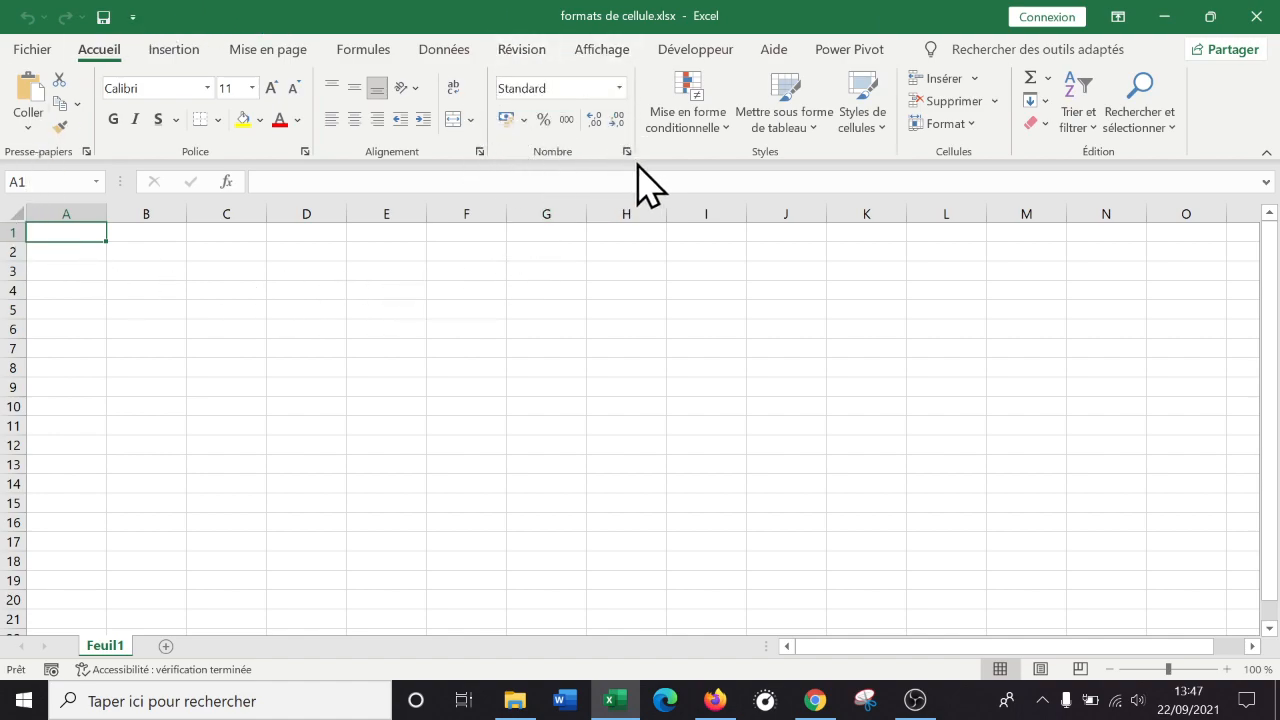
pyautogui.click(619, 88)
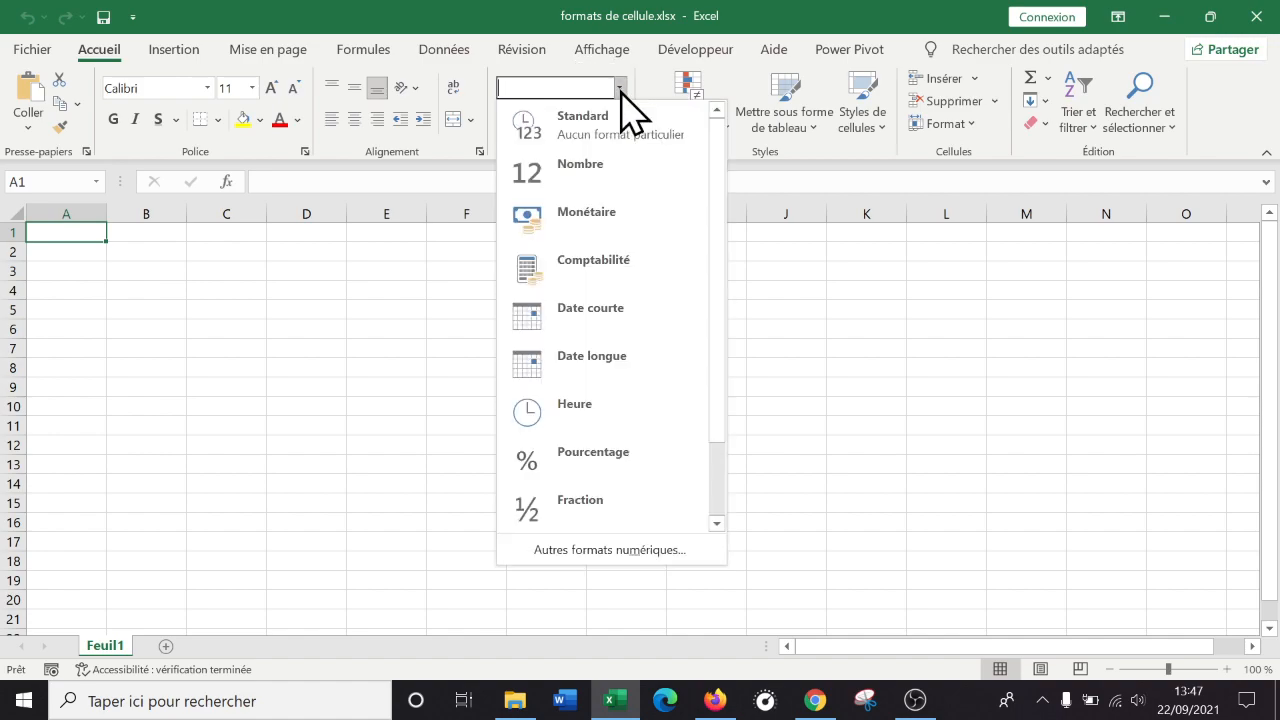
pyautogui.click(620, 90)
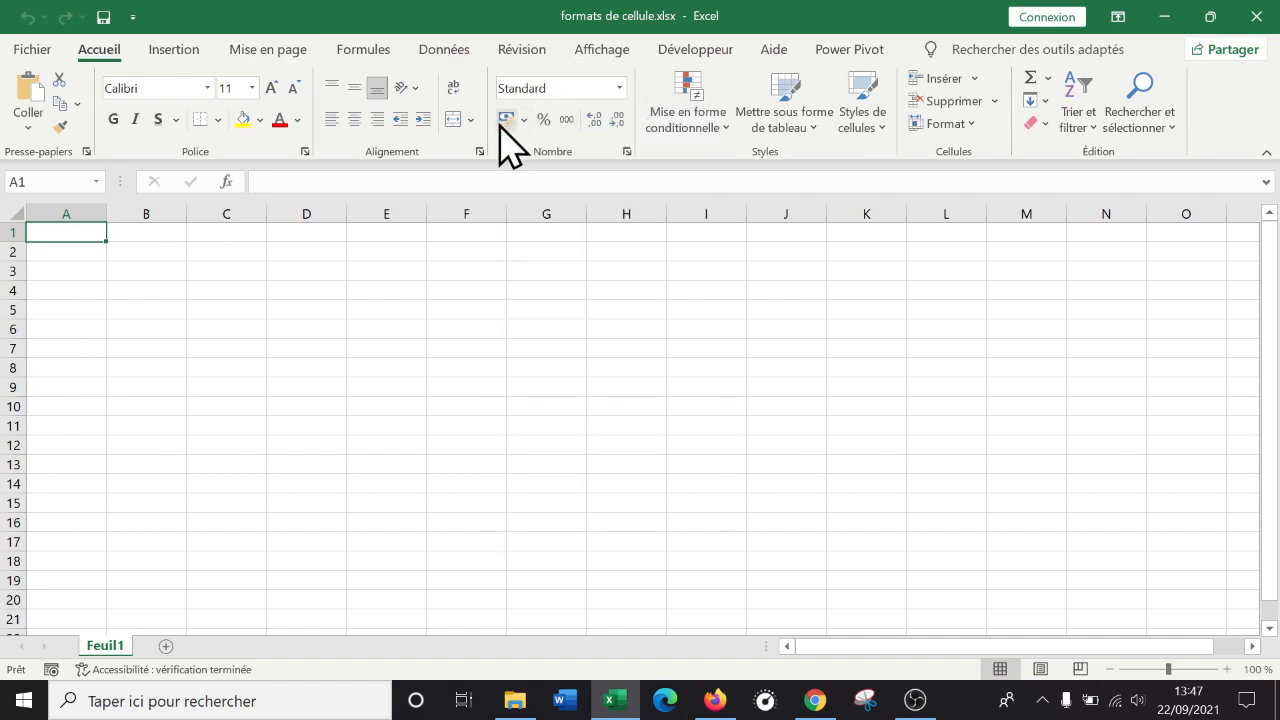
# Open and close the Format de cellule dialog, then show cell A1's shortcut menu.
pyautogui.click(627, 152)
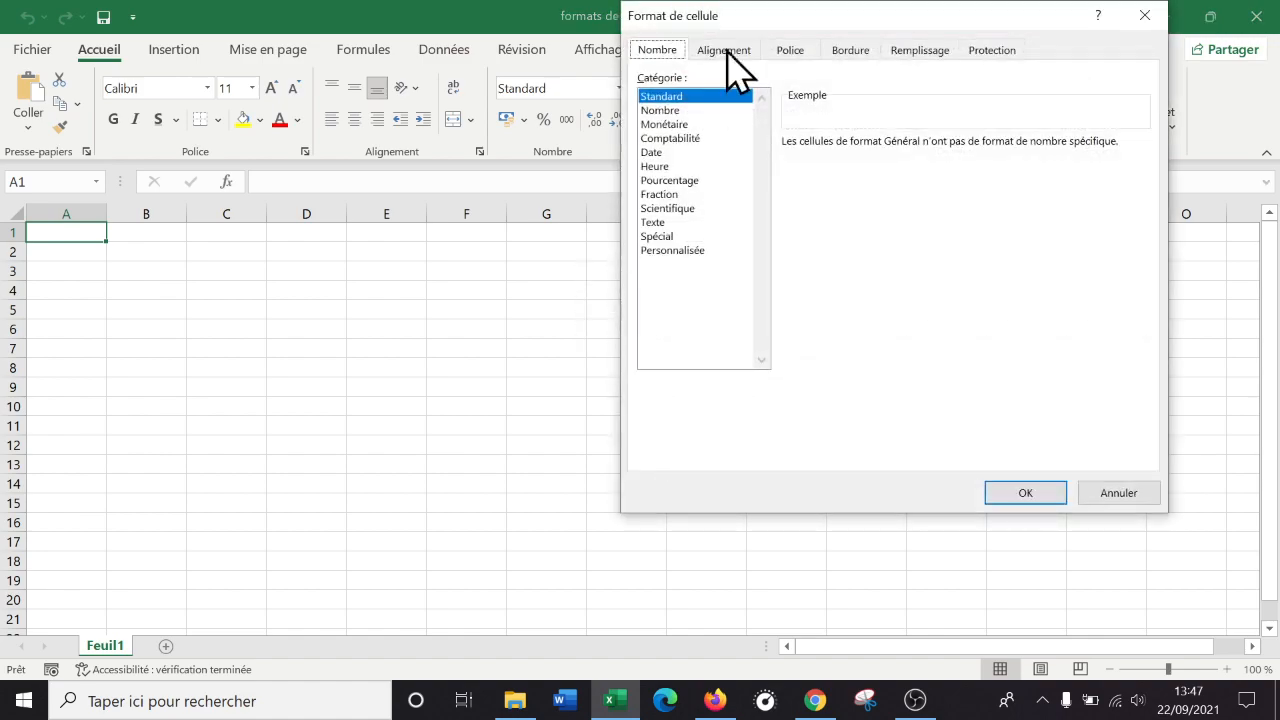
pyautogui.click(1145, 16)
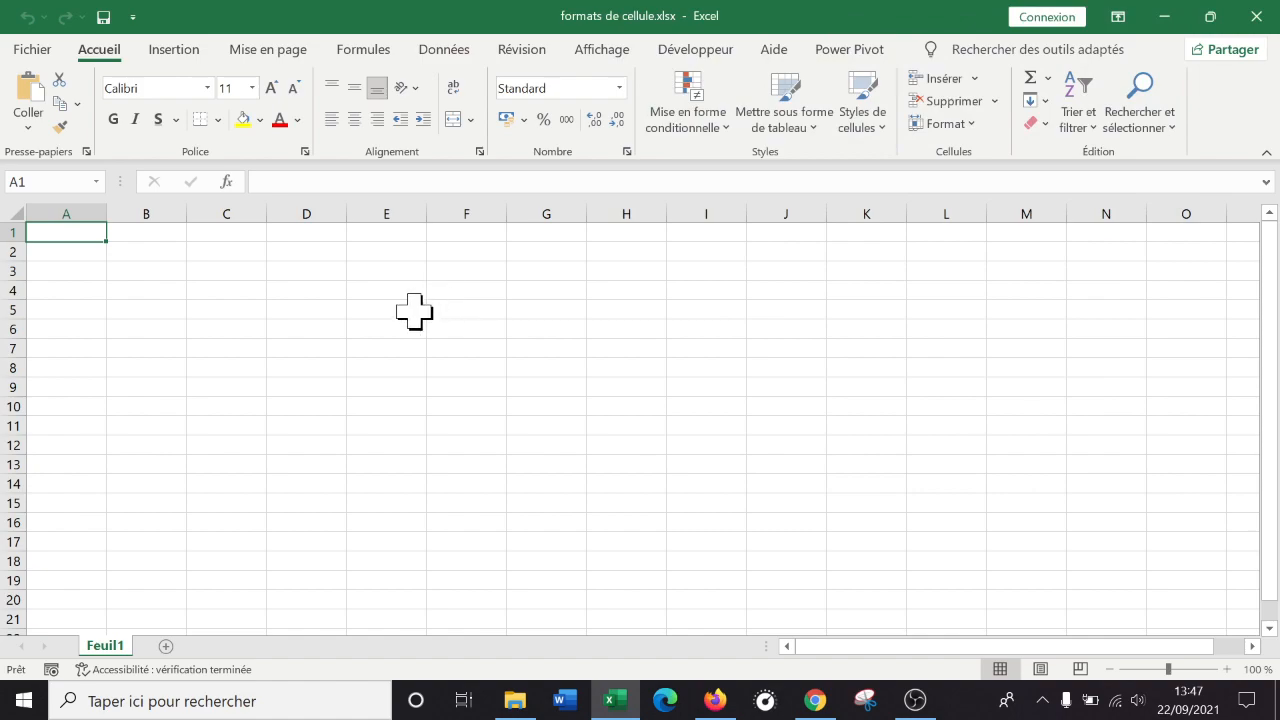
pyautogui.rightClick(65, 228)
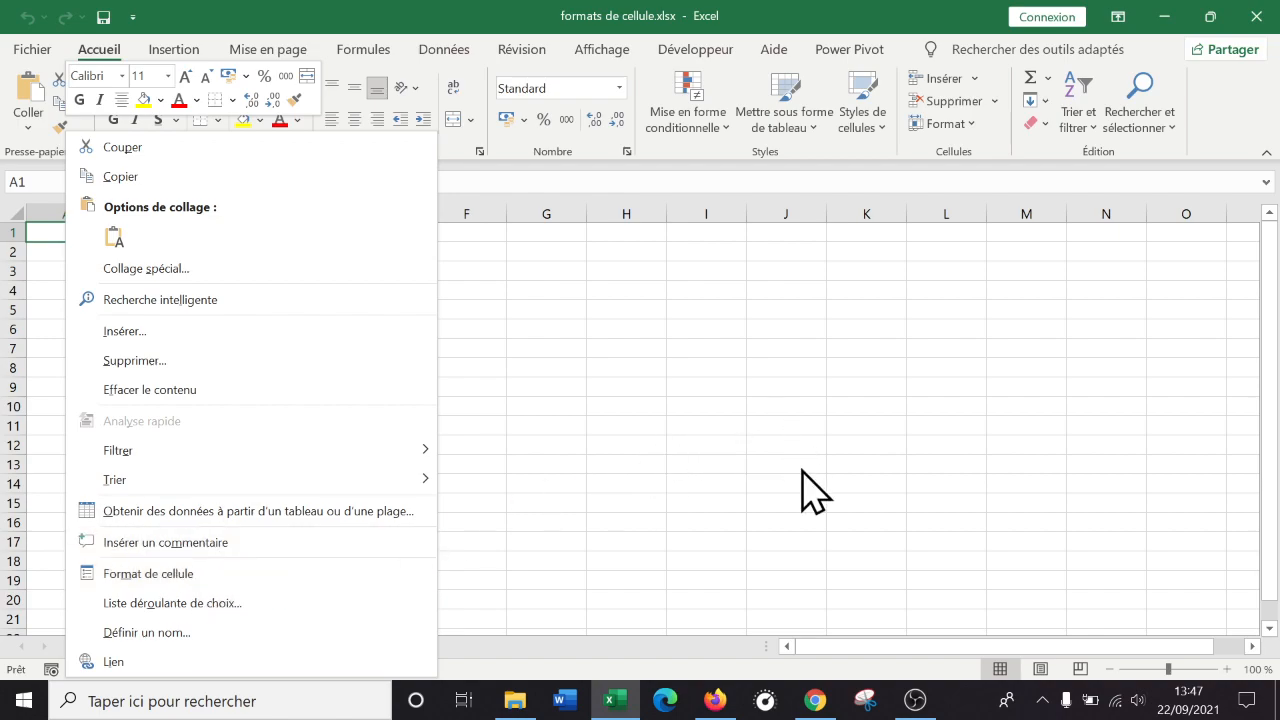
# Switch to Chrome and open fonctions de texte.xlsx from the Google Drive file list.
pyautogui.click(825, 701)
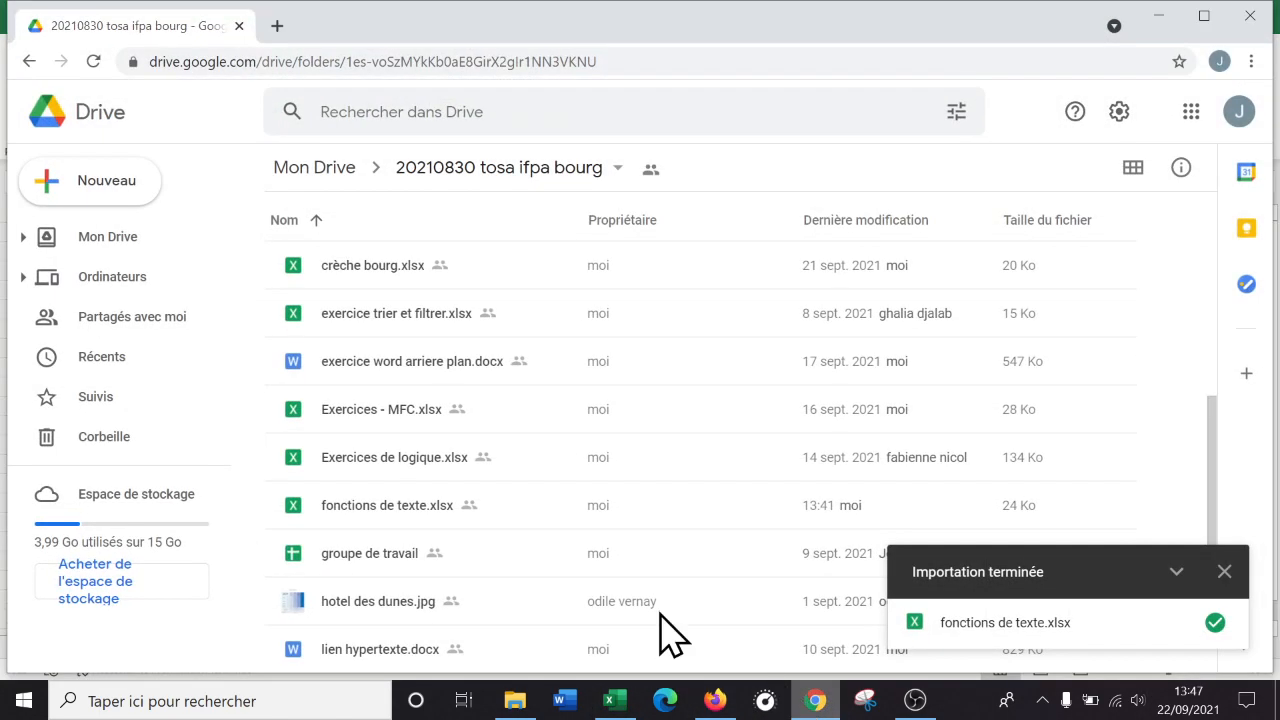
pyautogui.scroll(1, 823, 500)
pyautogui.scroll(-2, 810, 508)
pyautogui.scroll(2, 812, 508)
pyautogui.scroll(-3, 812, 508)
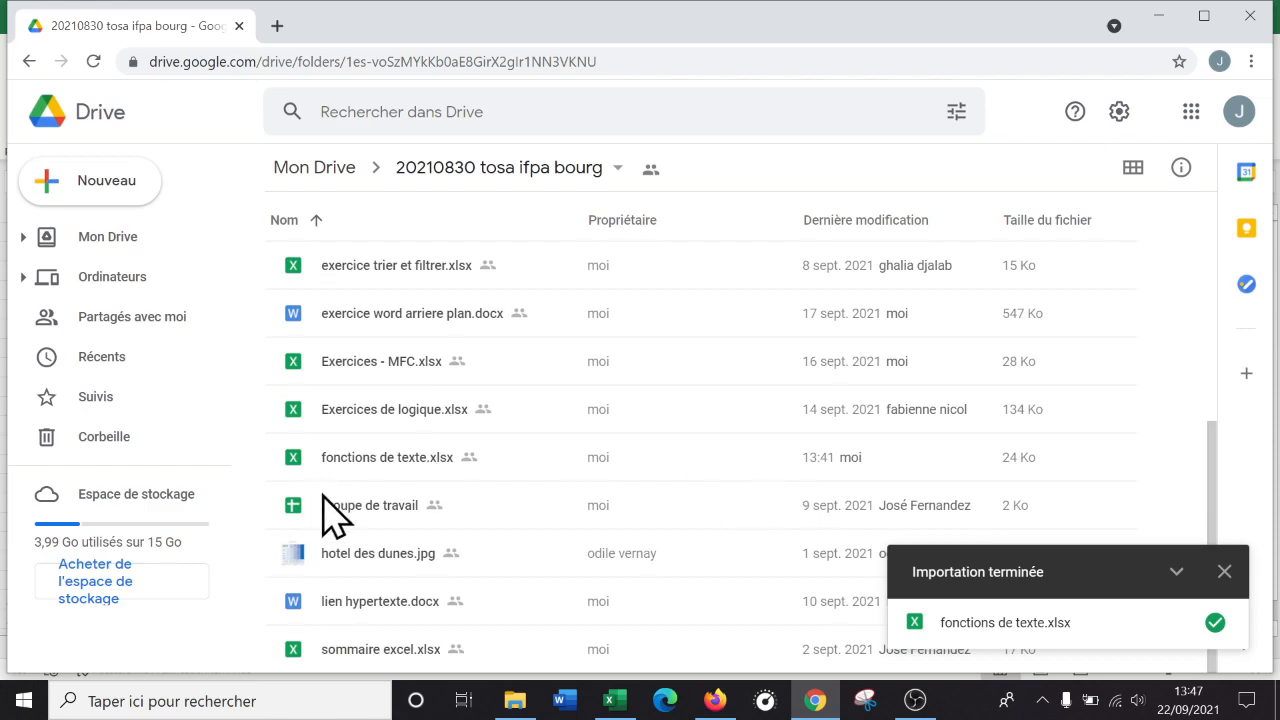
pyautogui.doubleClick(420, 457)
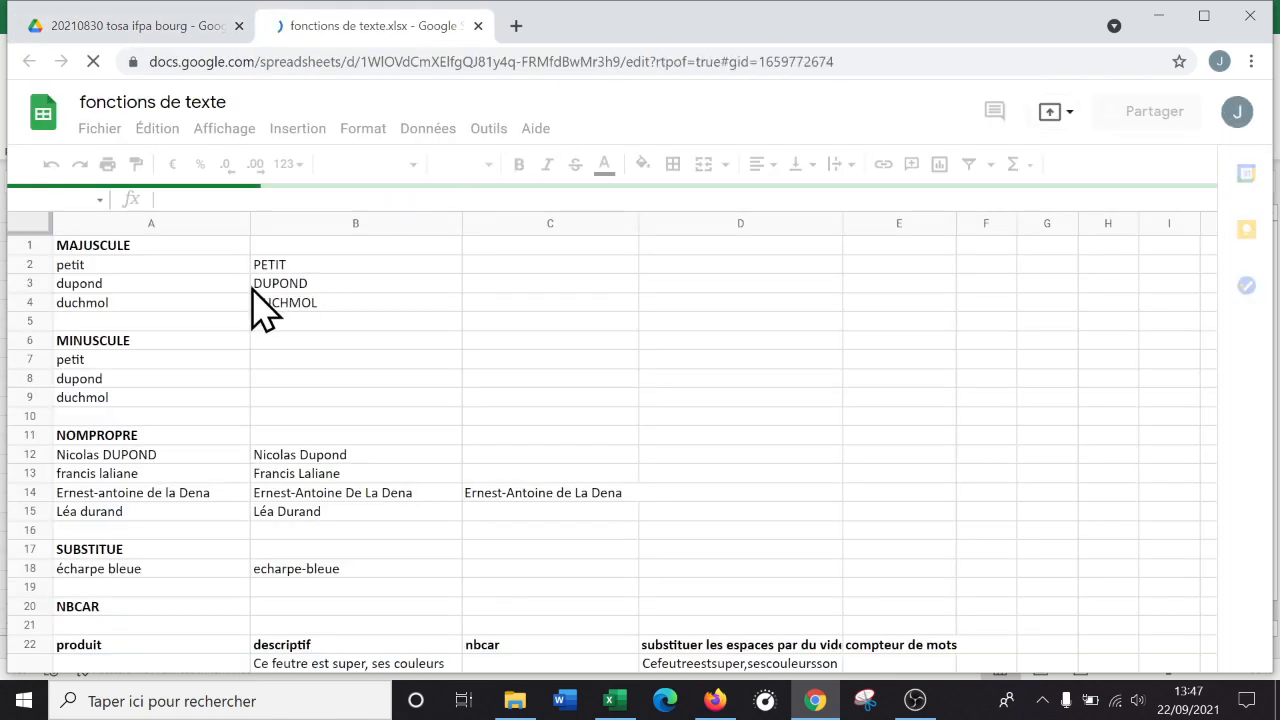
# Select B3, the MAJUSCULE formula cell, and look through its shortcut menu.
pyautogui.click(321, 282)
pyautogui.rightClick(322, 296)
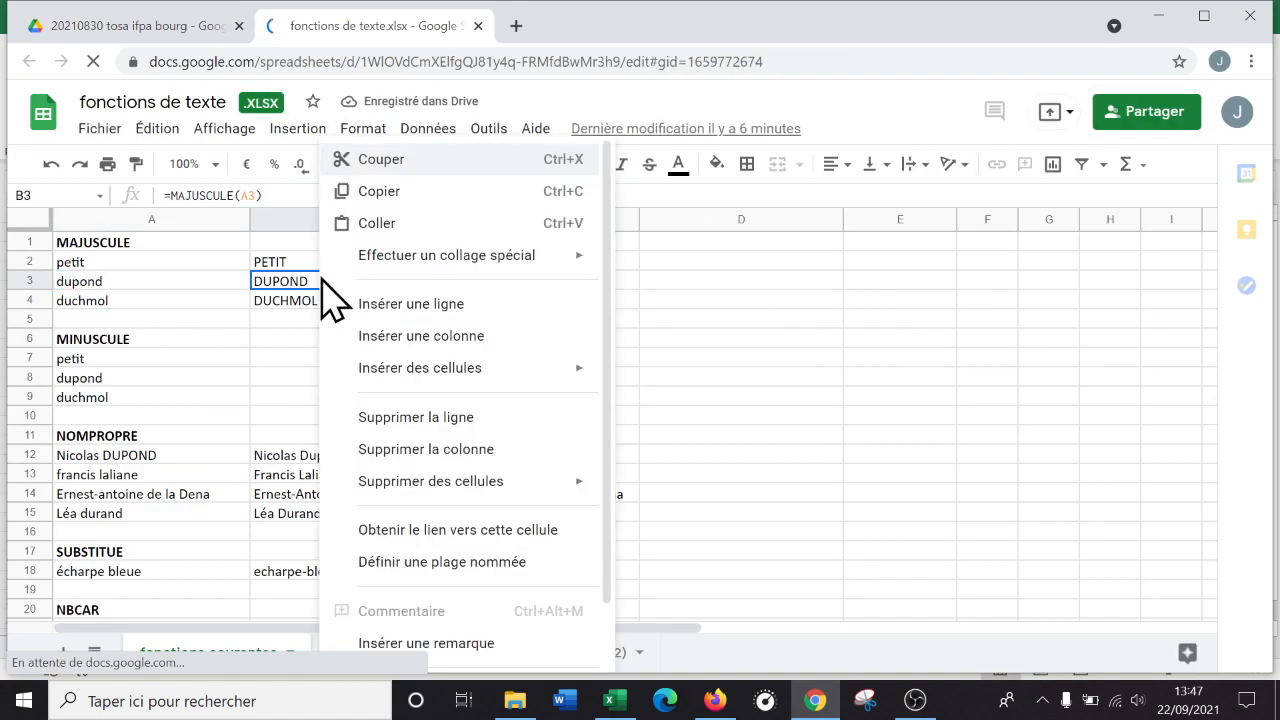
pyautogui.scroll(-1, 510, 300)
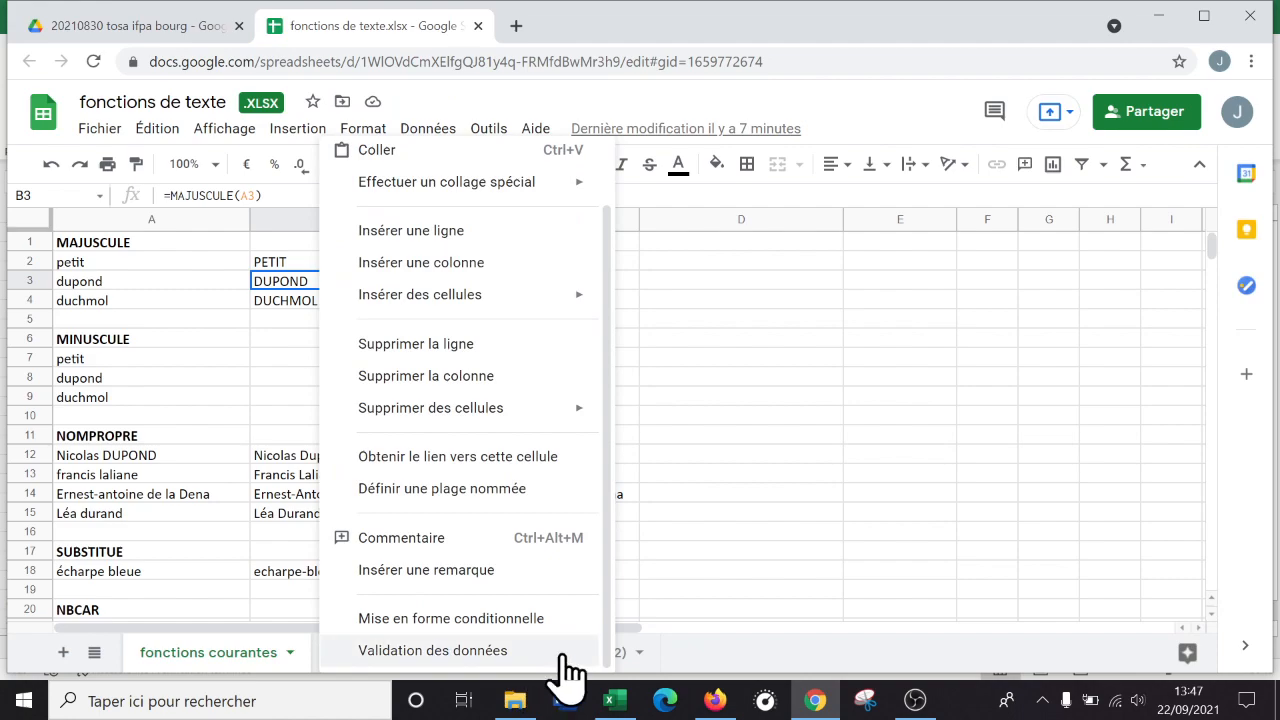
pyautogui.scroll(1, 517, 409)
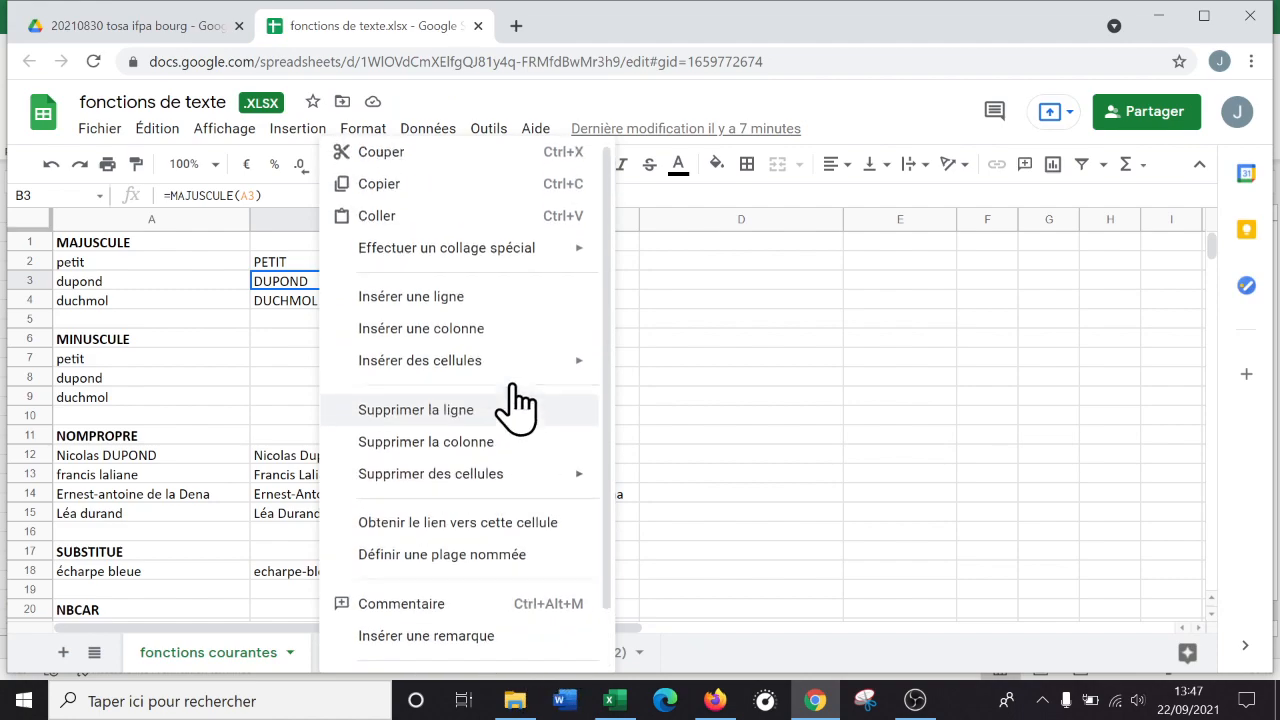
pyautogui.click(860, 377)
# Browse the 123 number format list and Format > Nombre options, then return to Excel.
pyautogui.click(322, 284)
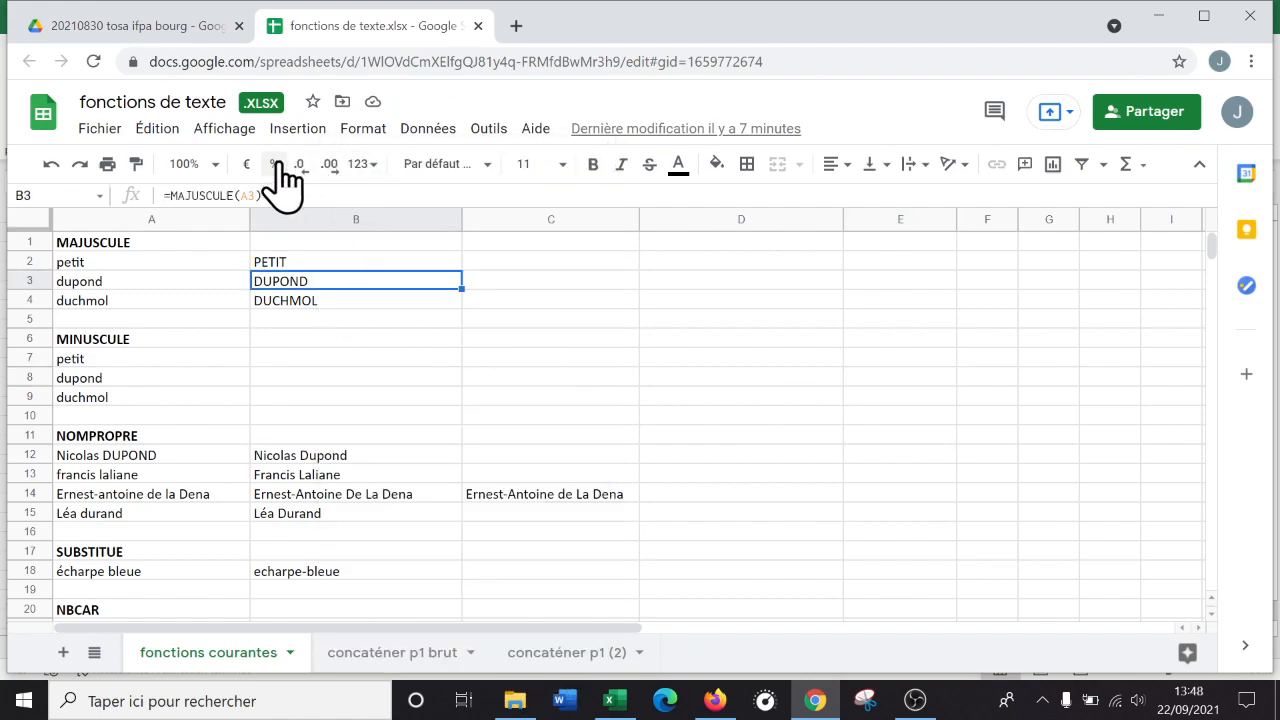
pyautogui.click(372, 166)
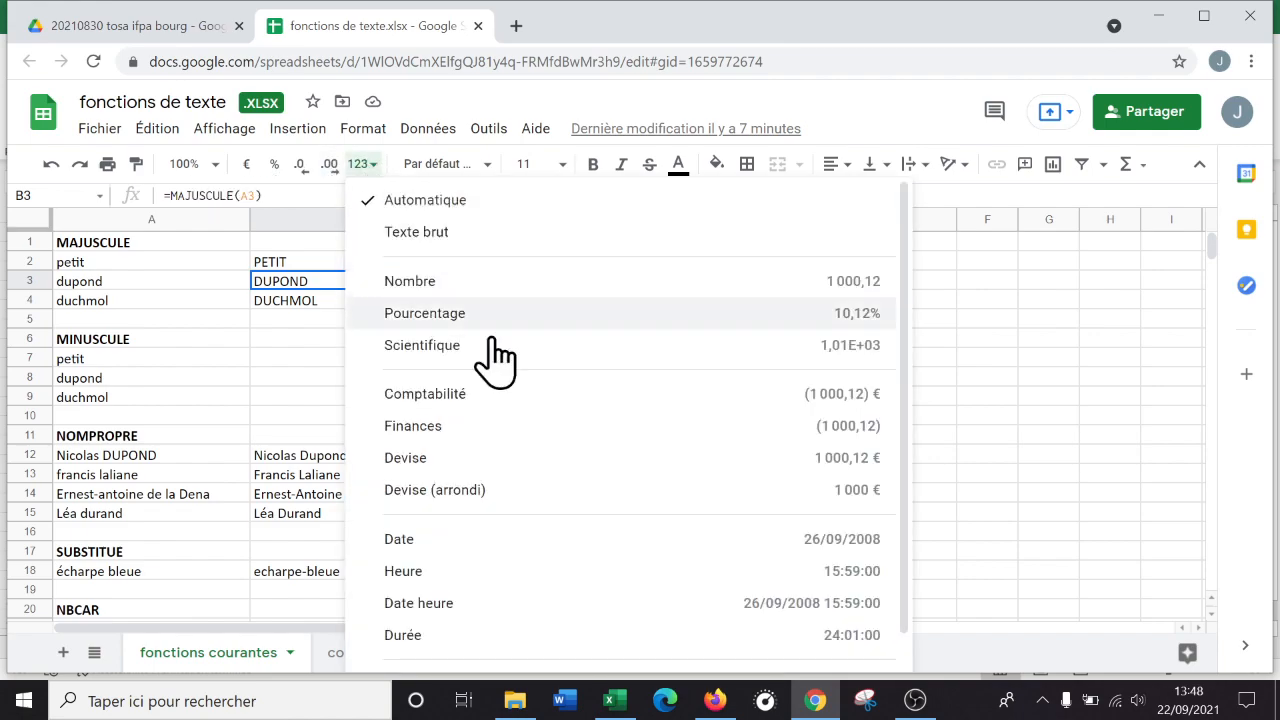
pyautogui.click(363, 130)
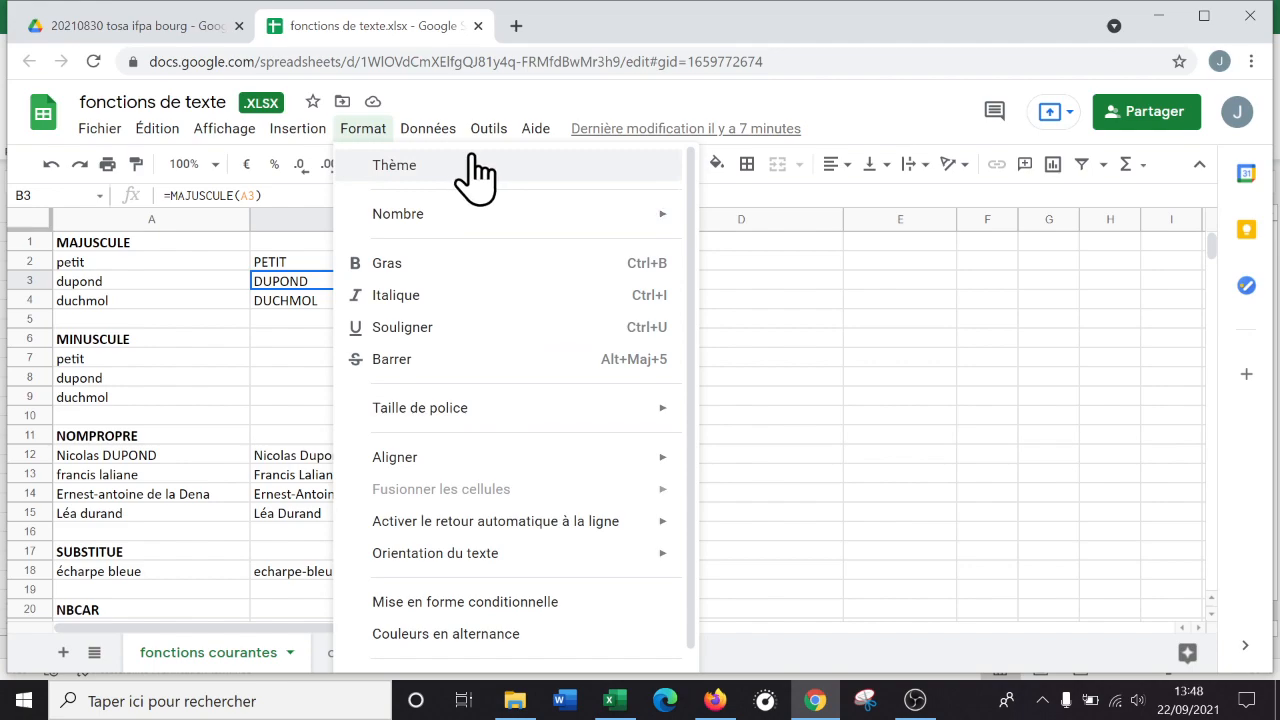
pyautogui.moveTo(508, 210)
pyautogui.scroll(-2, 1020, 360)
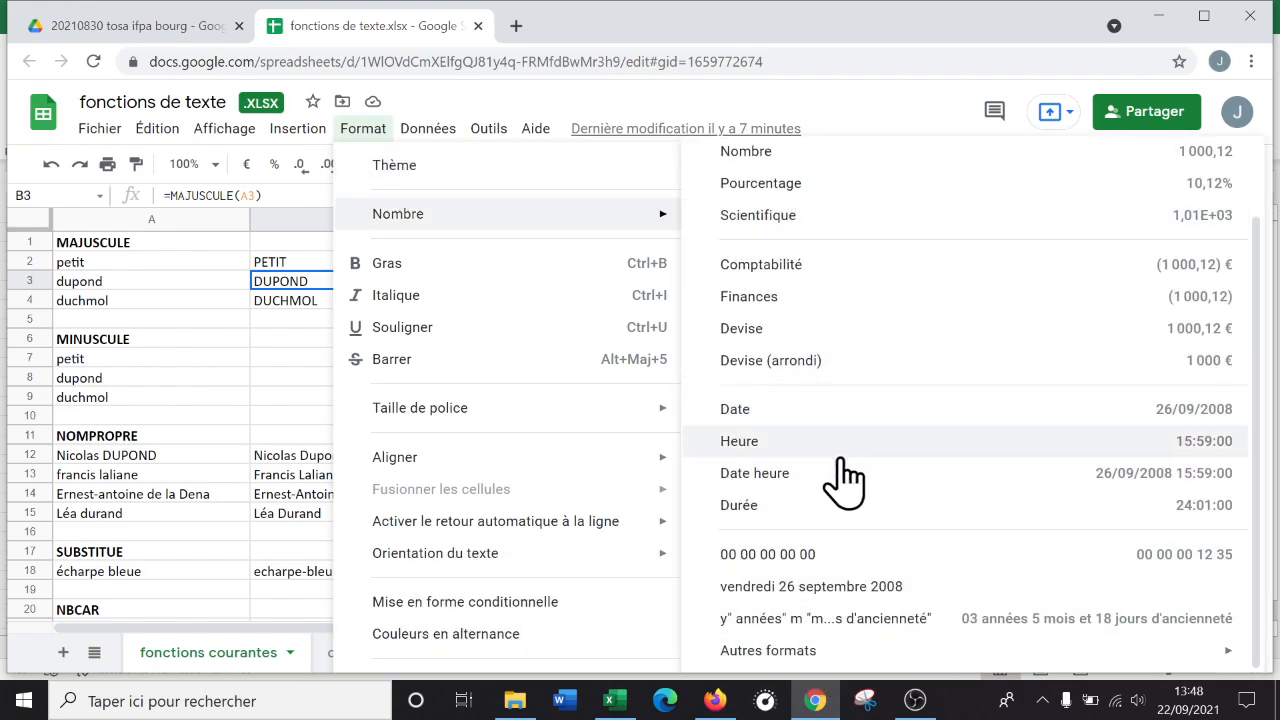
pyautogui.click(282, 358)
pyautogui.click(805, 532)
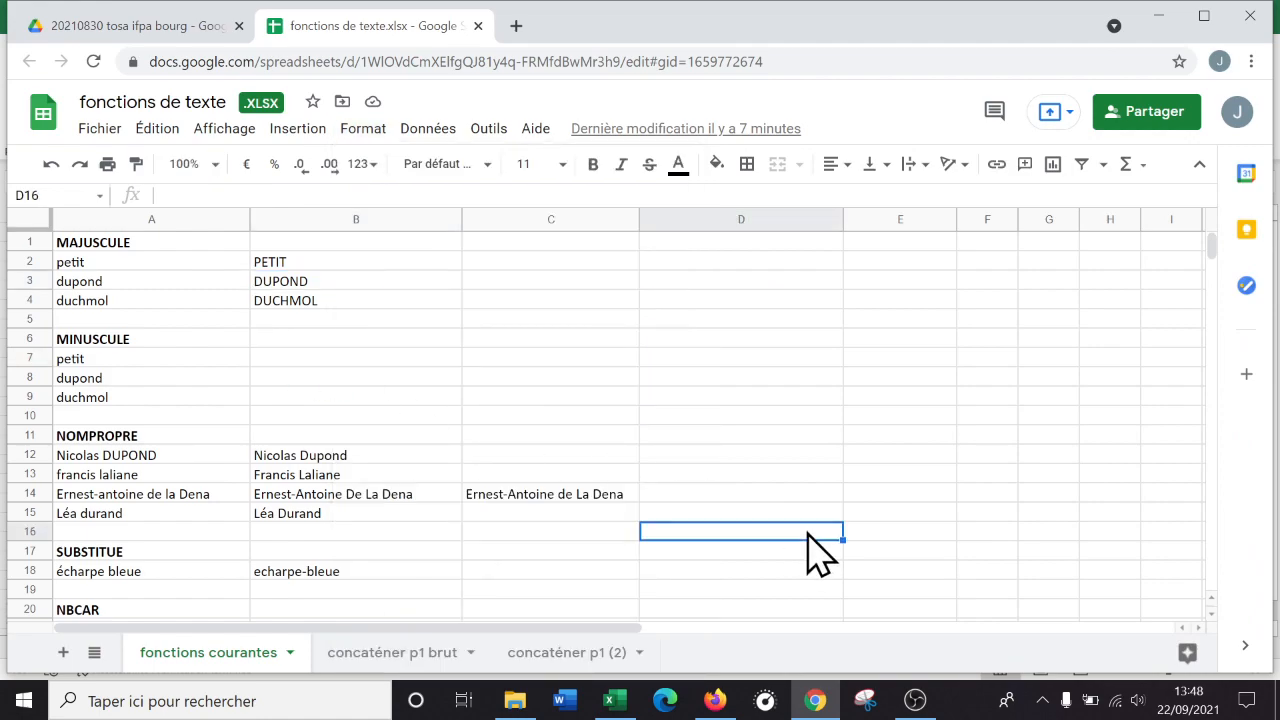
pyautogui.click(638, 702)
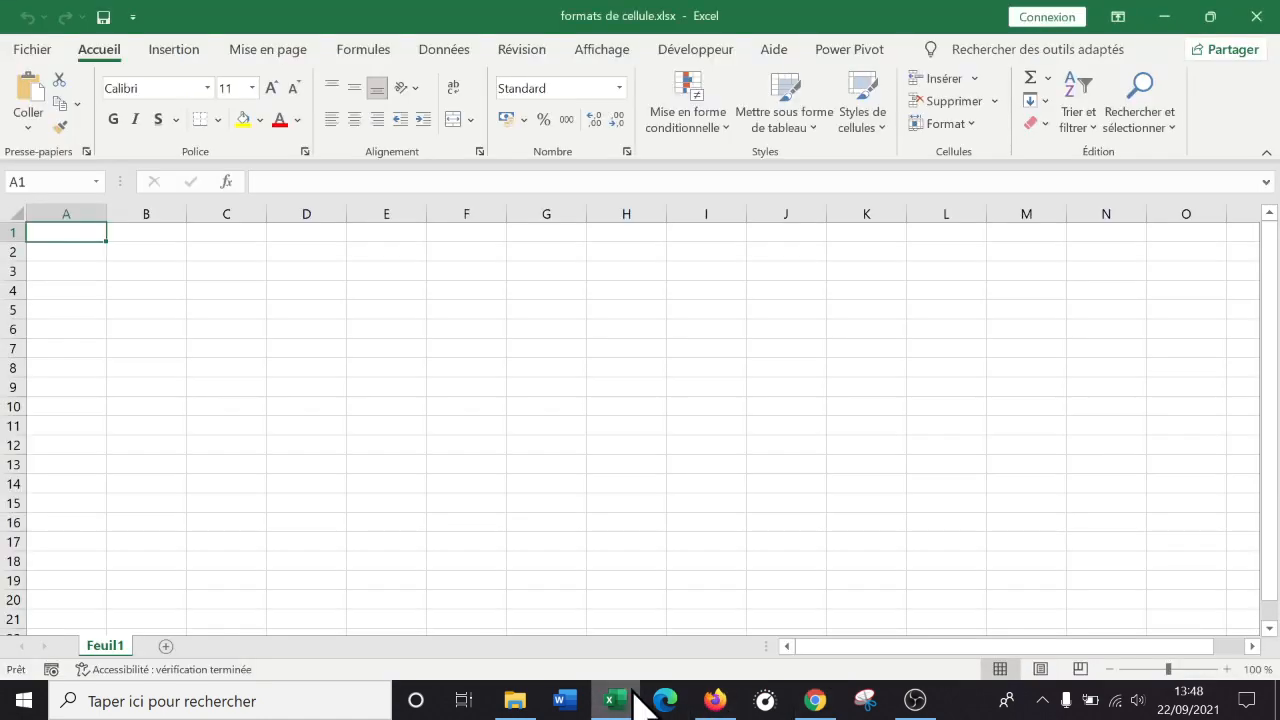
# Widen column A and zoom in on the sheet.
pyautogui.click(292, 368)
pyautogui.moveTo(107, 213); pyautogui.dragTo(180, 214)
pyautogui.click(1227, 669)
pyautogui.click(1228, 669)
pyautogui.click(1228, 669)
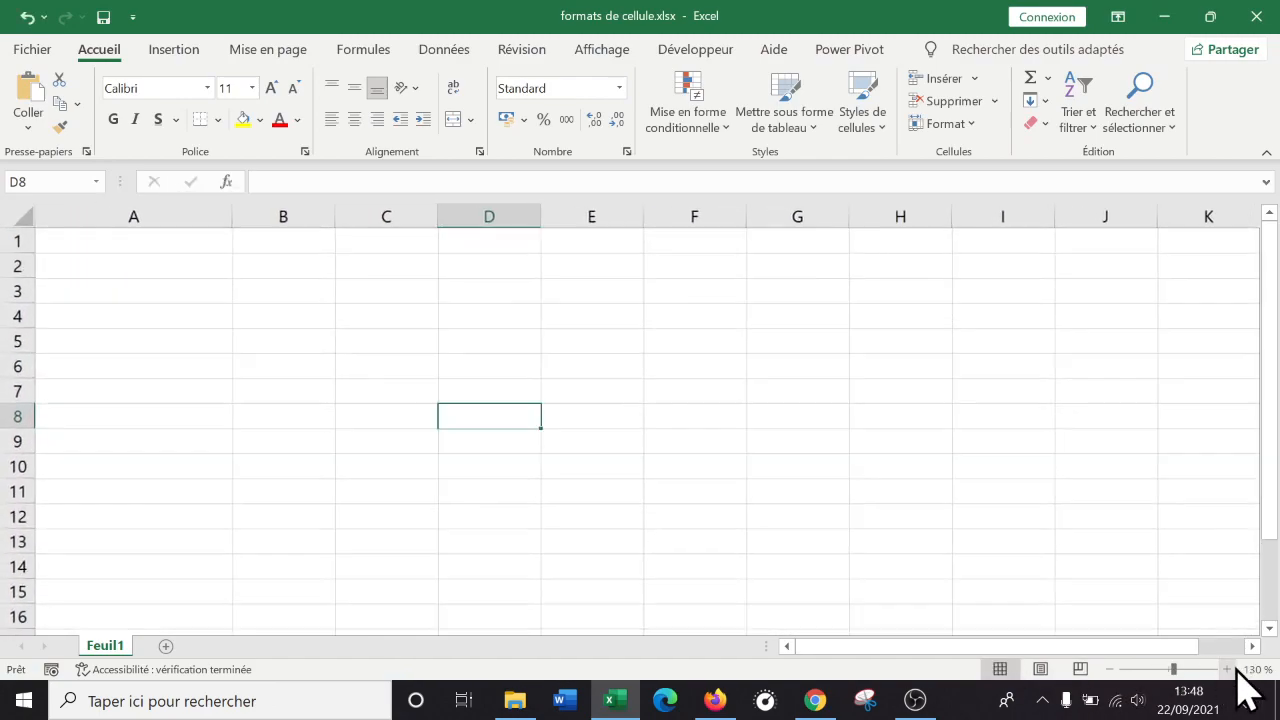
pyautogui.click(1228, 669)
pyautogui.click(340, 410)
# Enter 'date' in A1, today's date 22/09/2021 in A2, and fill through 03/10/2021 in A13.
pyautogui.click(200, 244)
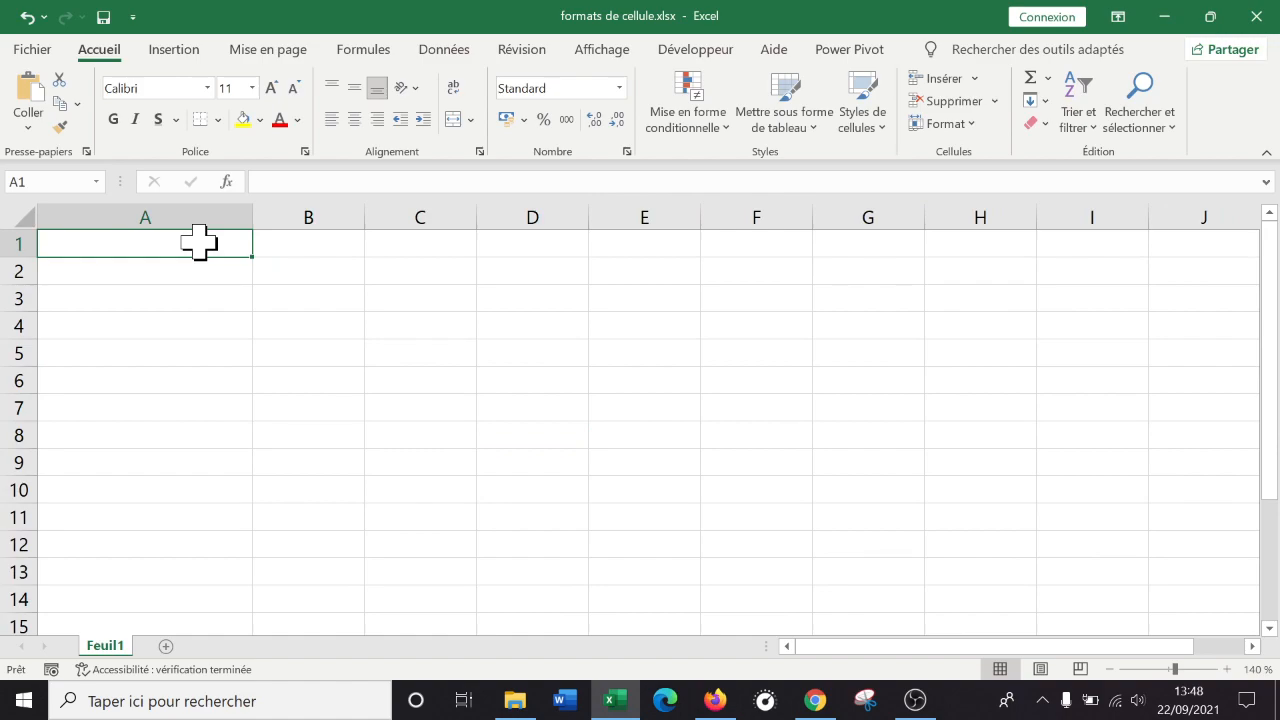
pyautogui.write('date')
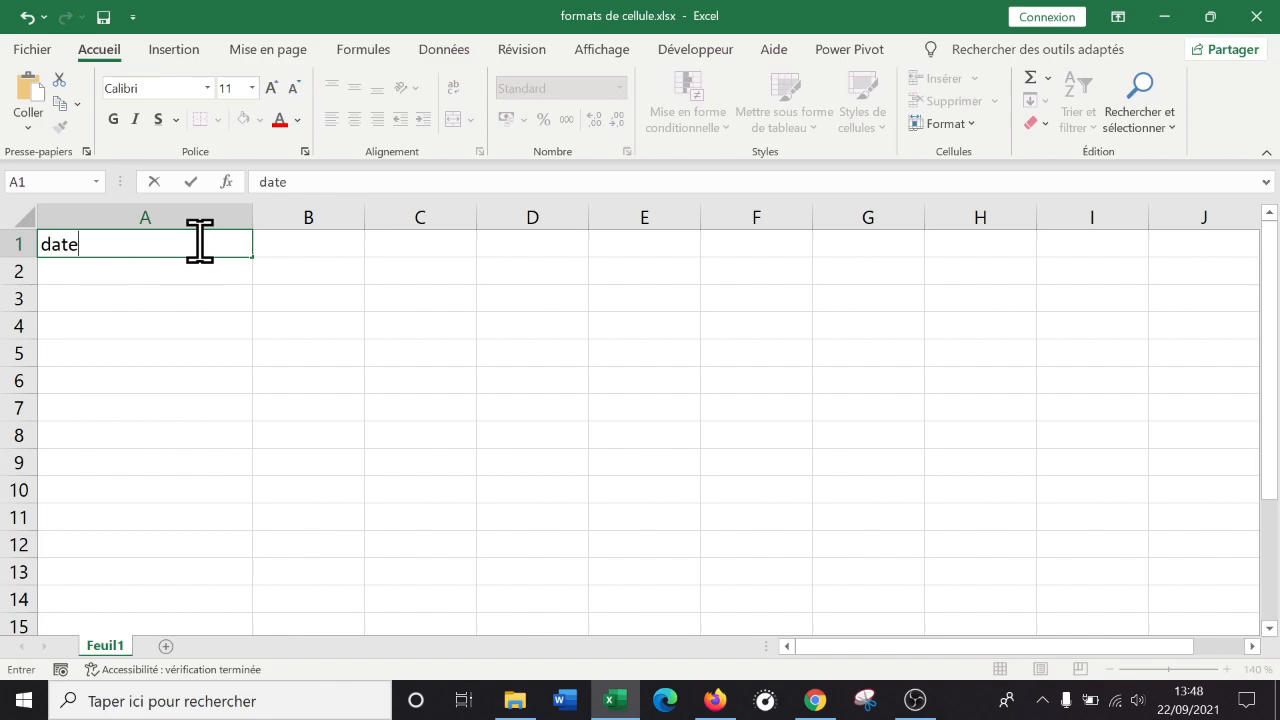
pyautogui.press('Return')
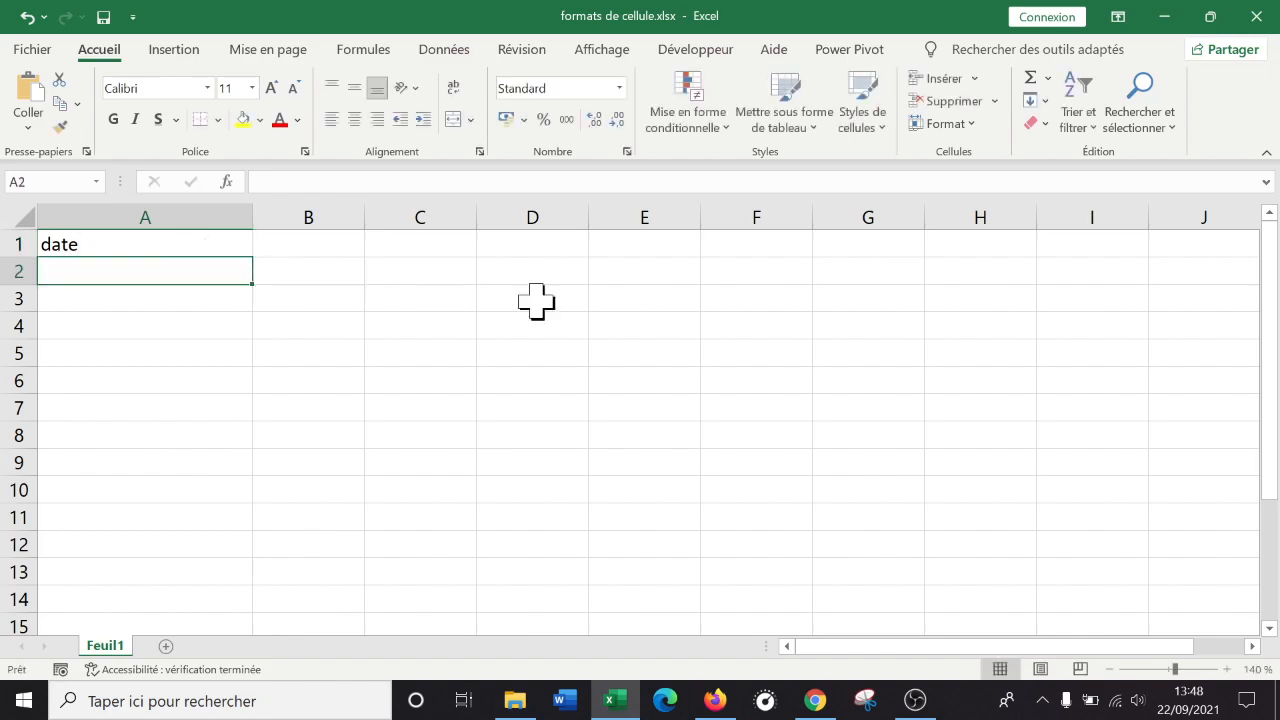
pyautogui.moveTo(1188, 708)
pyautogui.hotkey('ctrl', ';')
pyautogui.press('Return')
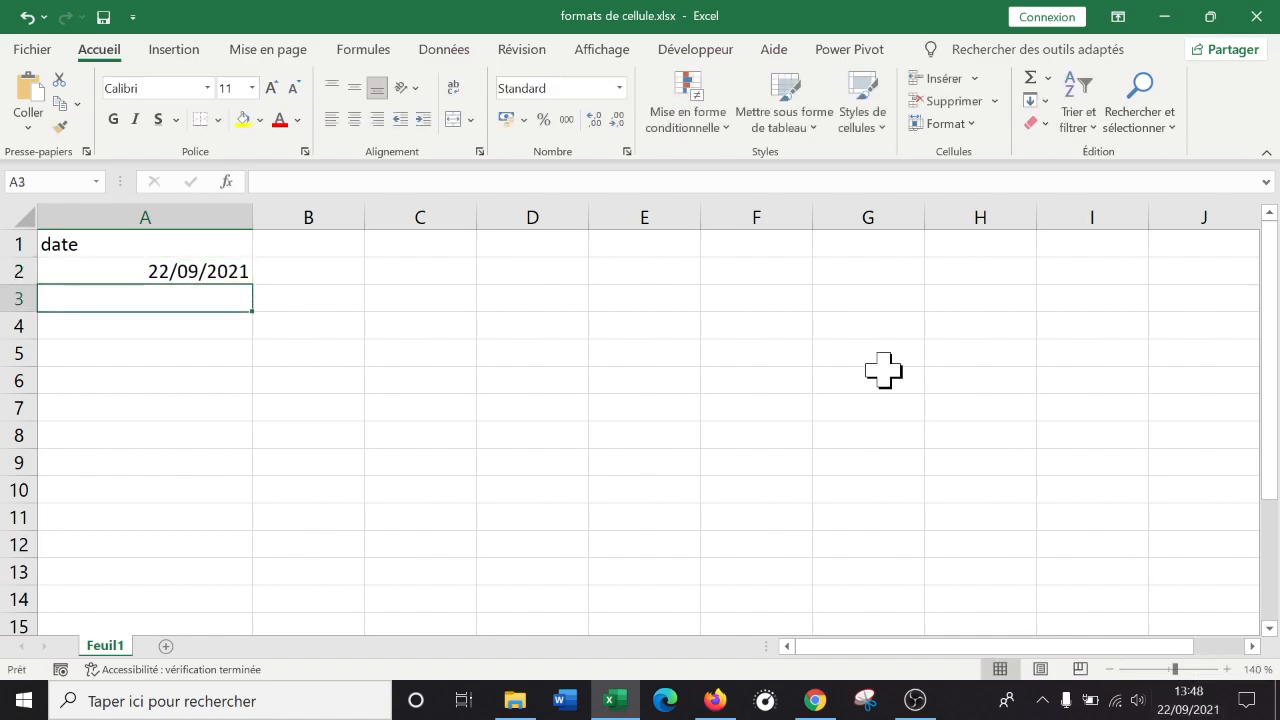
pyautogui.click(214, 271)
pyautogui.moveTo(250, 287); pyautogui.dragTo(238, 579)
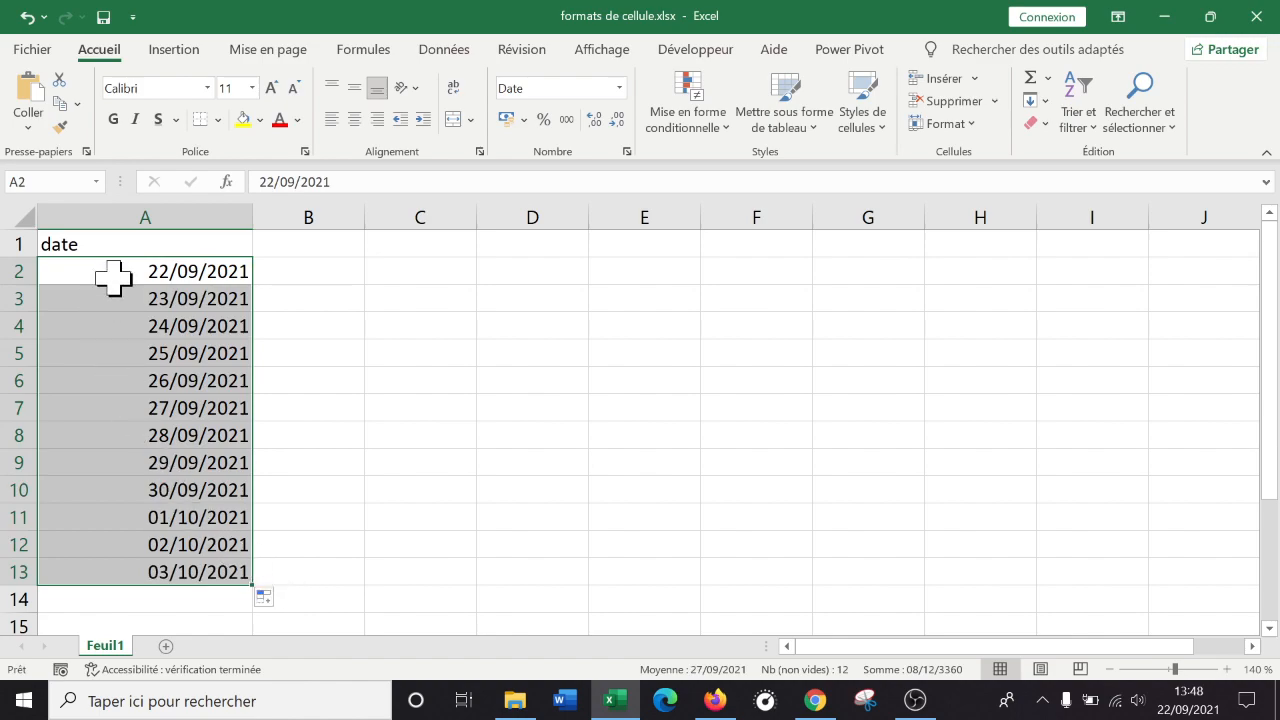
# Apply the blue Accent1 cell style to the date header in A1.
pyautogui.click(165, 240)
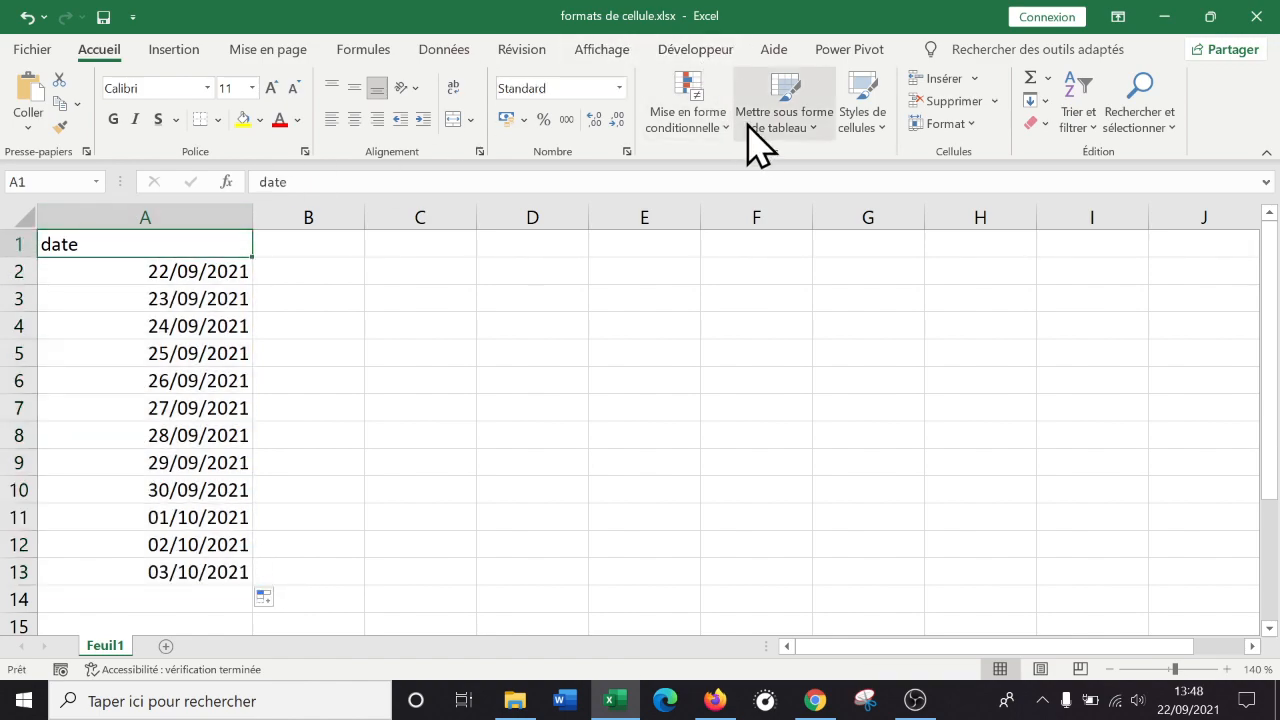
pyautogui.click(860, 125)
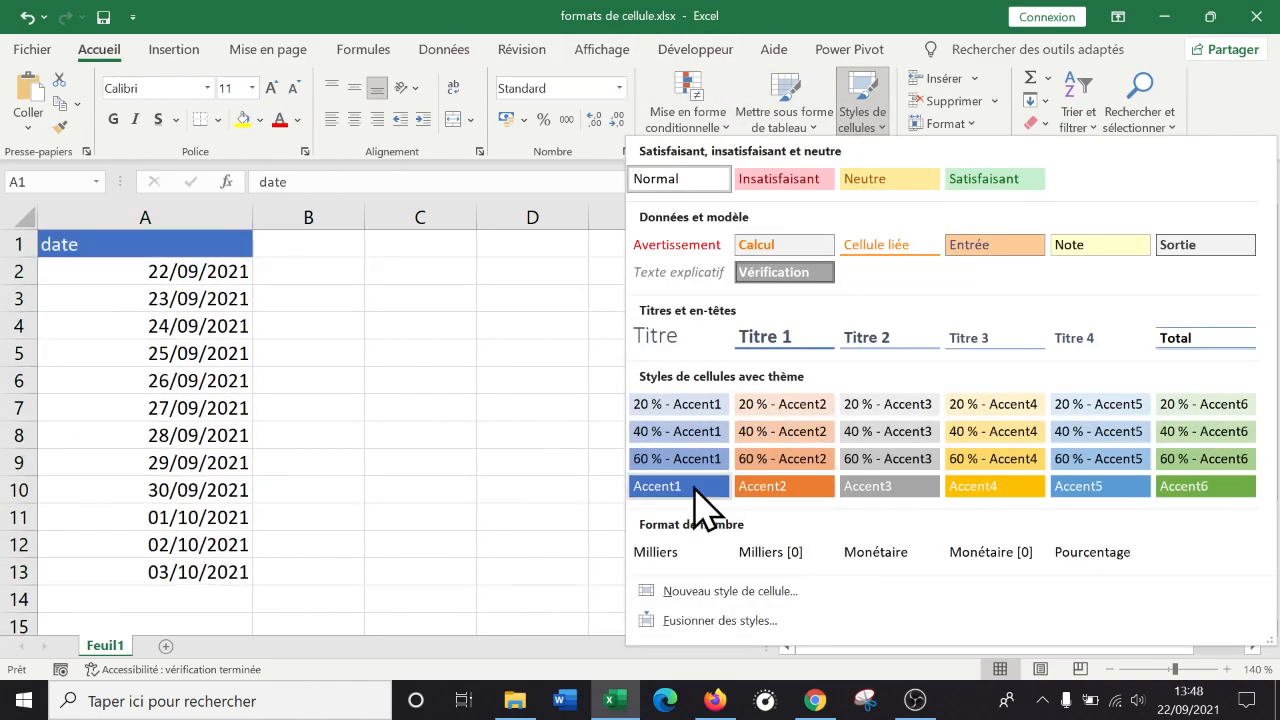
pyautogui.click(695, 487)
pyautogui.click(417, 404)
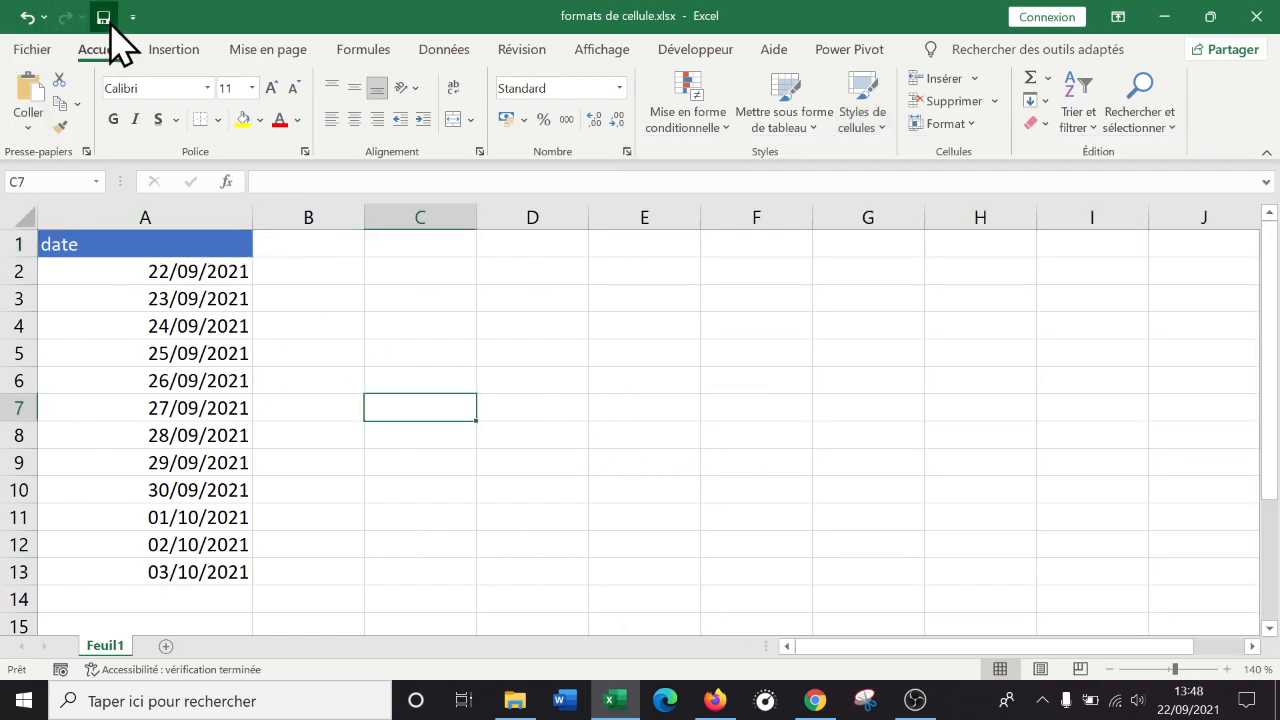
# Enter 'heure' in B1, the current time 13:49 in B2, and fill hourly times to B13.
pyautogui.click(447, 348)
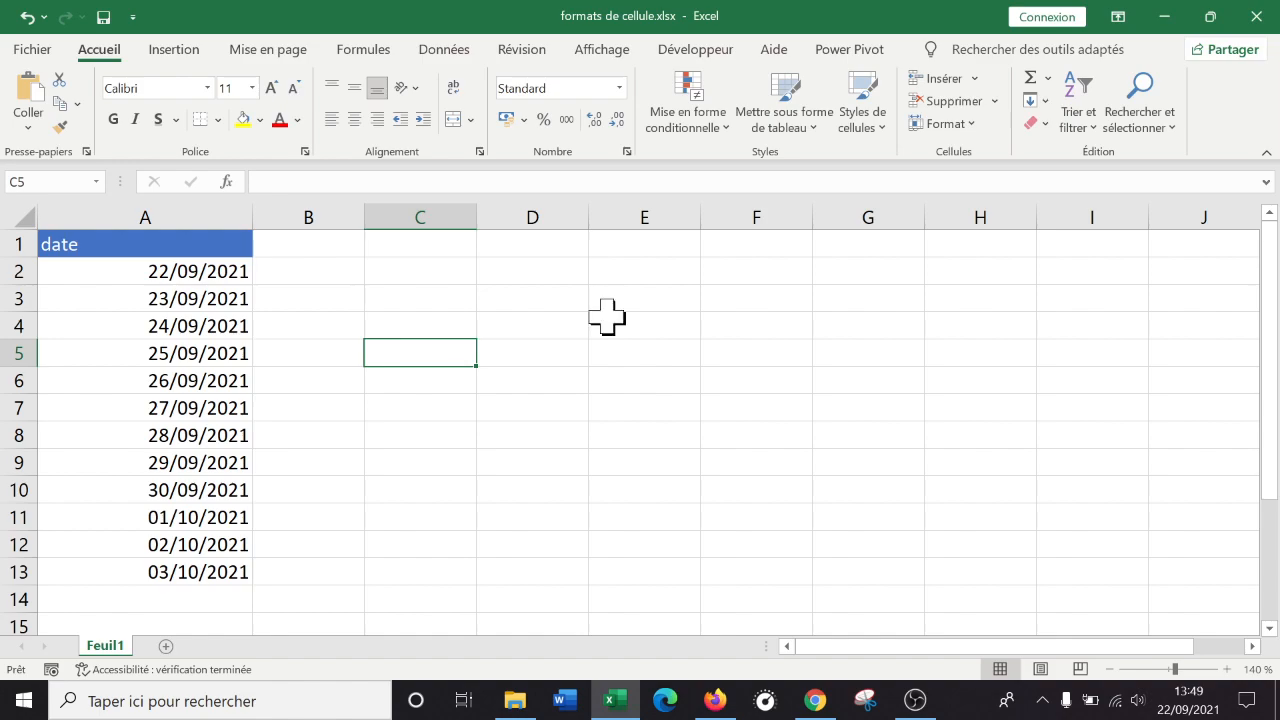
pyautogui.press('Up')
pyautogui.press('Up')
pyautogui.press('Up')
pyautogui.press('Up')
pyautogui.press('Left')
pyautogui.write('h')
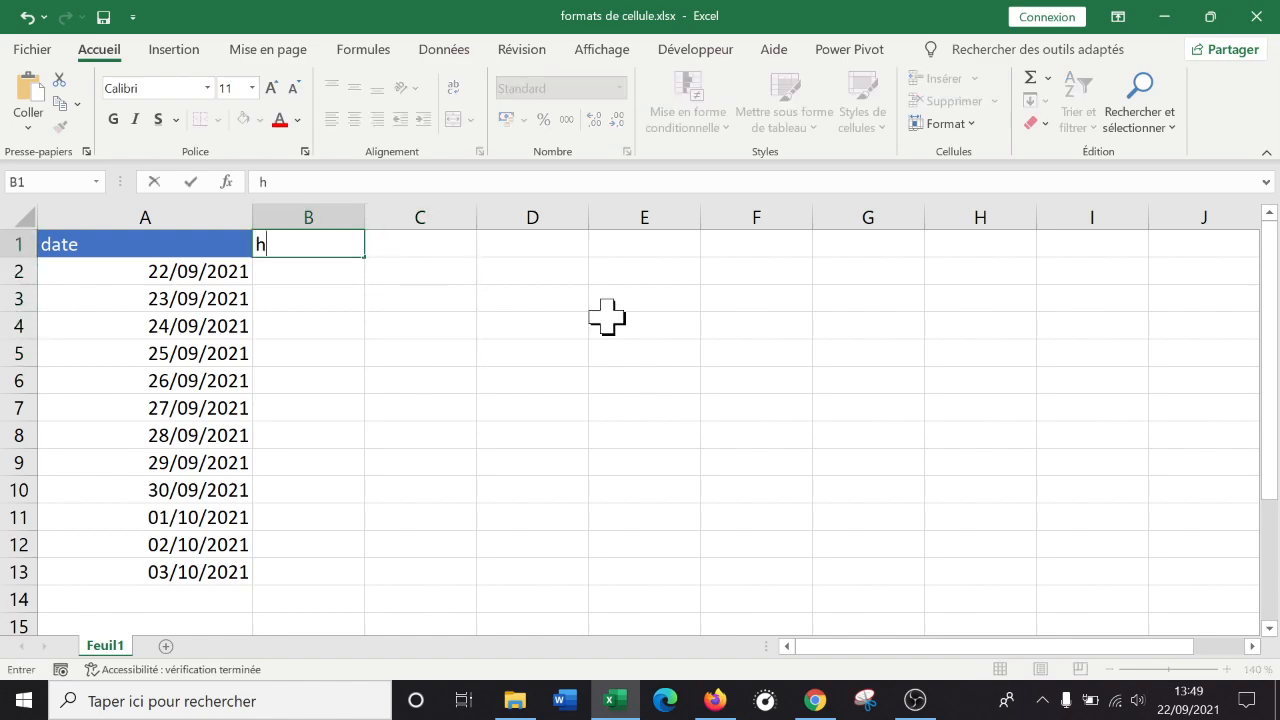
pyautogui.press('Return')
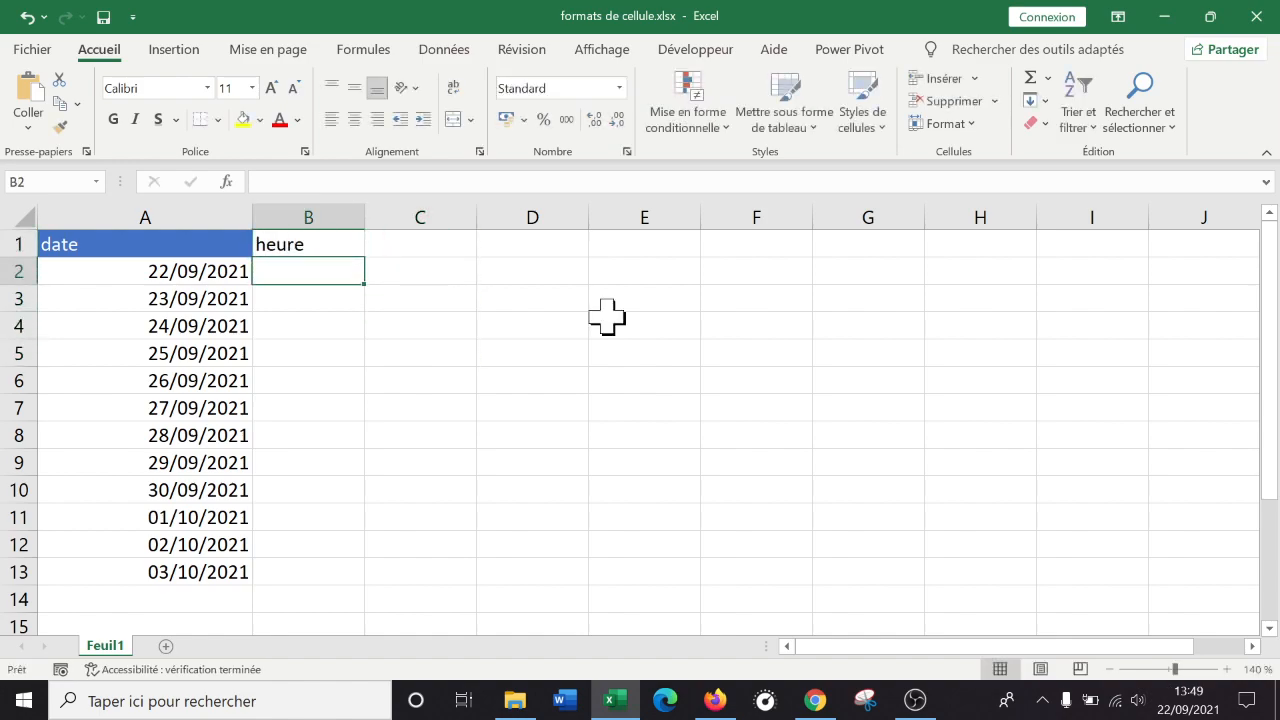
pyautogui.write('13:49')
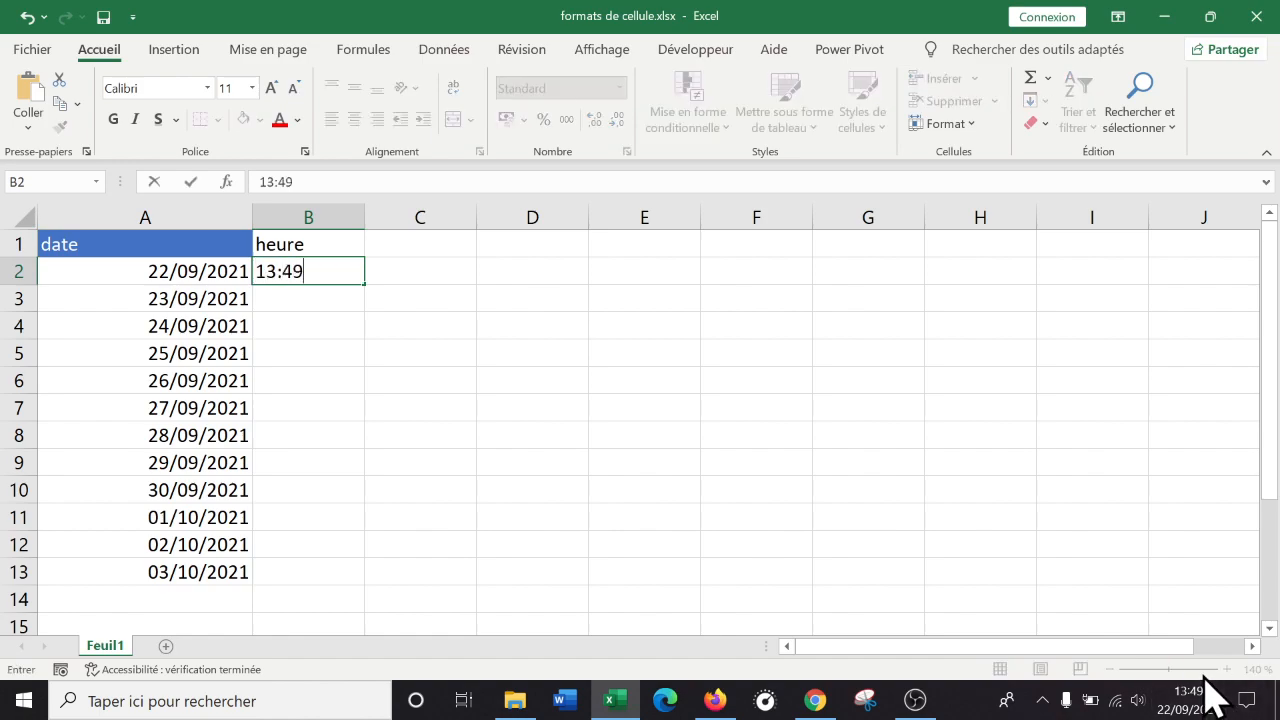
pyautogui.press('Return')
pyautogui.press('Up')
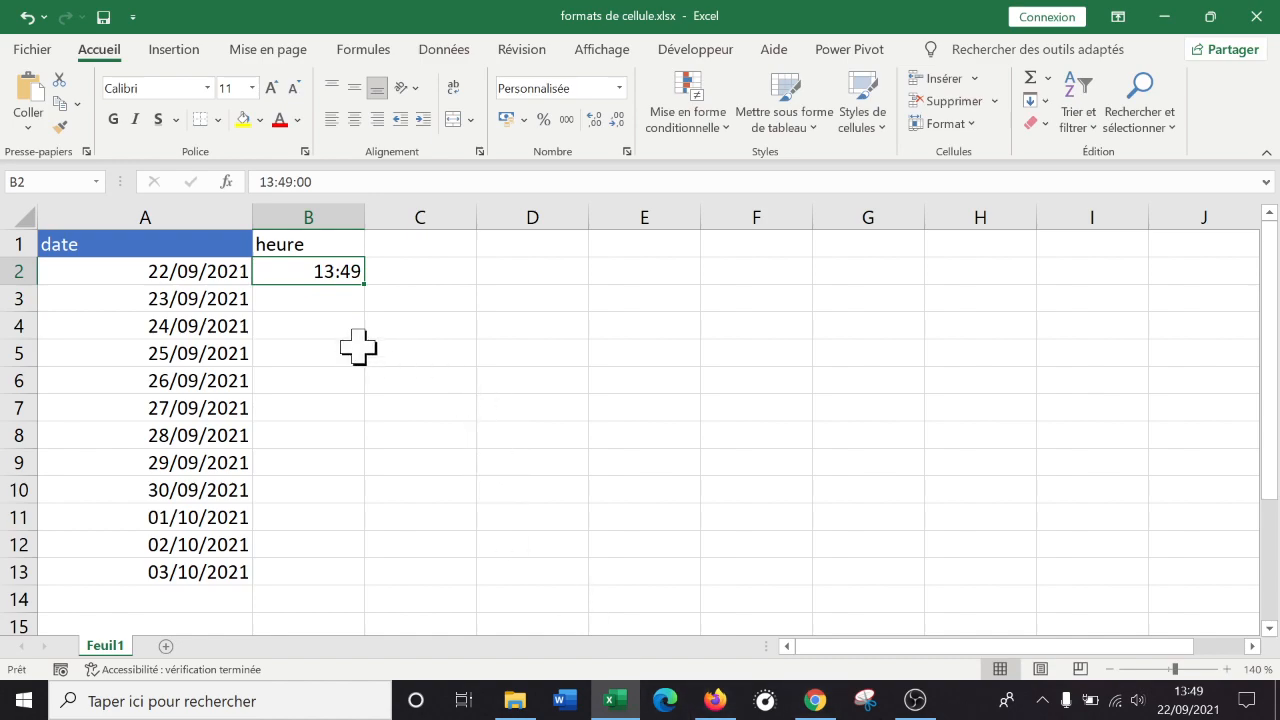
pyautogui.moveTo(364, 284); pyautogui.dragTo(325, 588)
pyautogui.click(440, 323)
# Widen column B and copy A1's Accent1 header formatting onto B1.
pyautogui.moveTo(364, 200); pyautogui.dragTo(420, 202)
pyautogui.click(168, 250)
pyautogui.click(60, 127)
pyautogui.moveTo(330, 244); pyautogui.dragTo(372, 244)
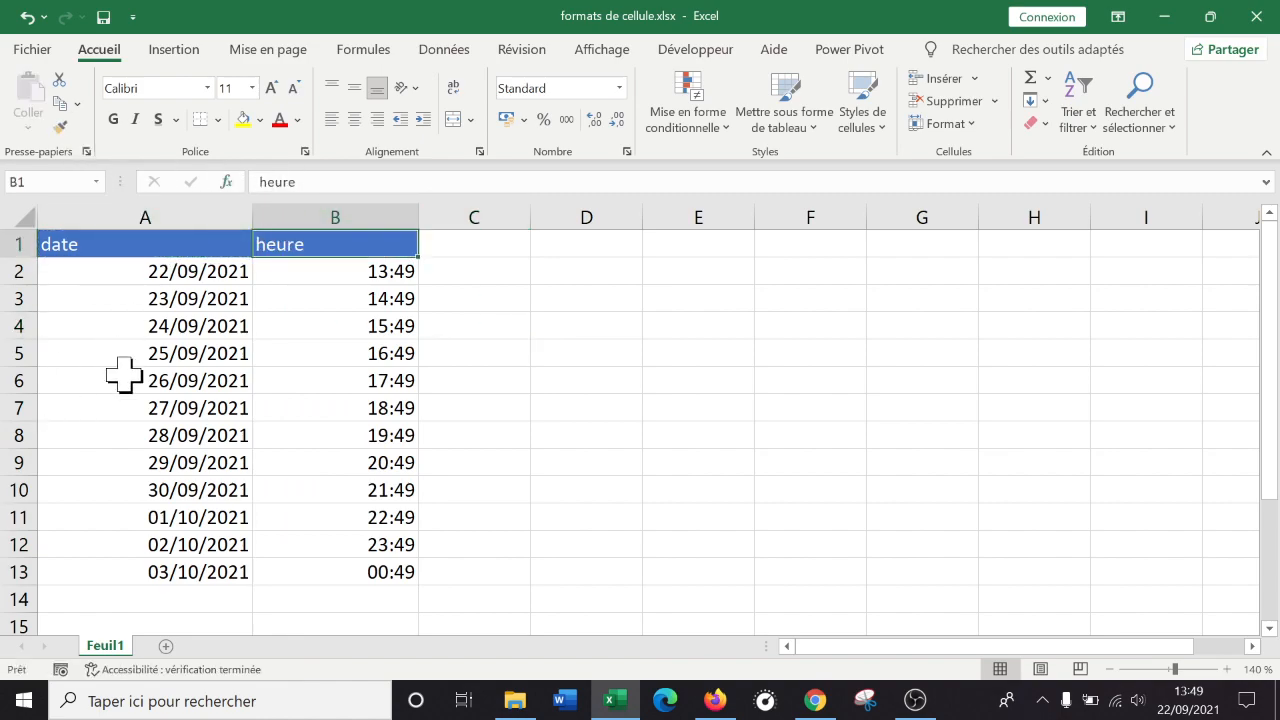
# Search Firefox images for 'artiste japonais excel', preview a cherry-blossom painting, then return to Excel.
pyautogui.click(714, 700)
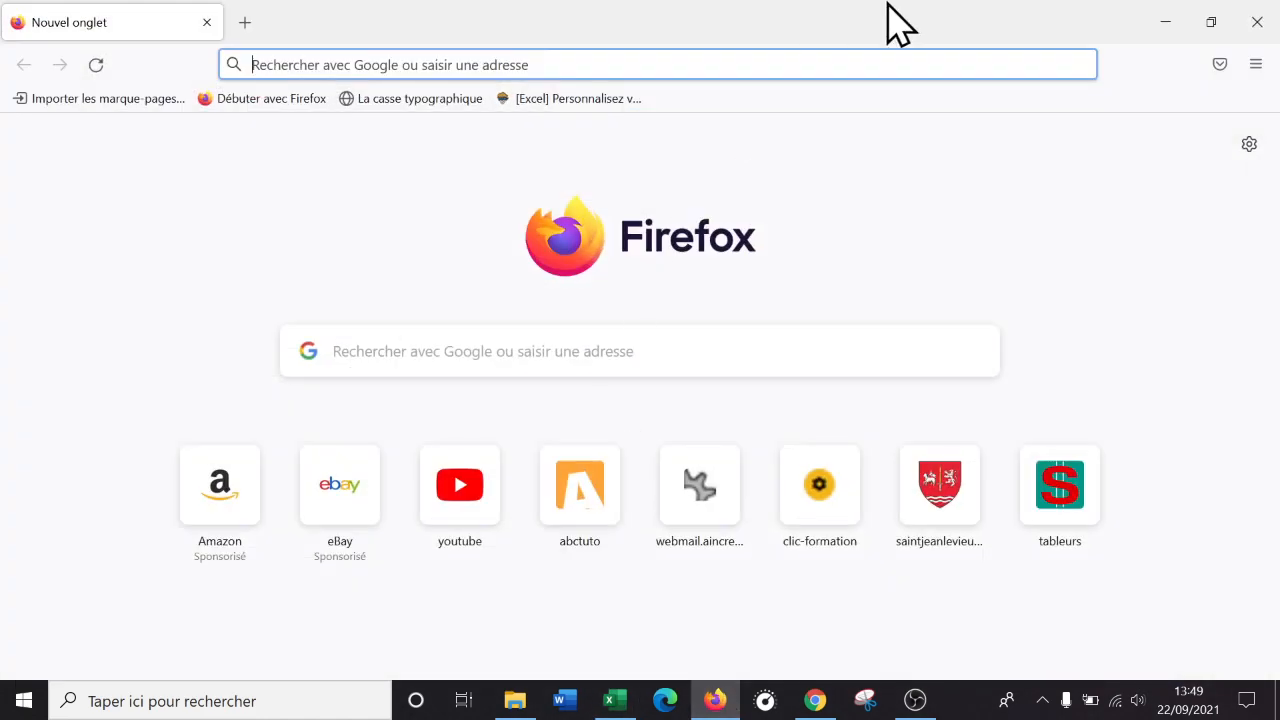
pyautogui.write('artiste')
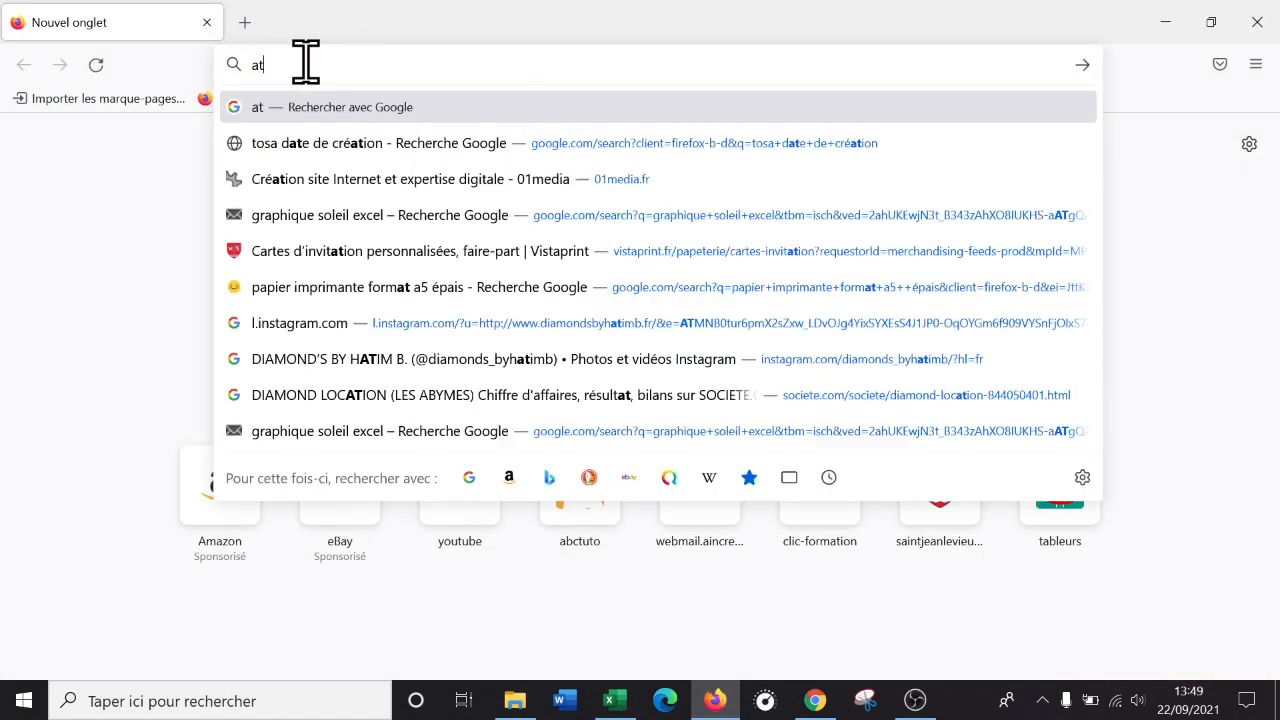
pyautogui.write(' jap')
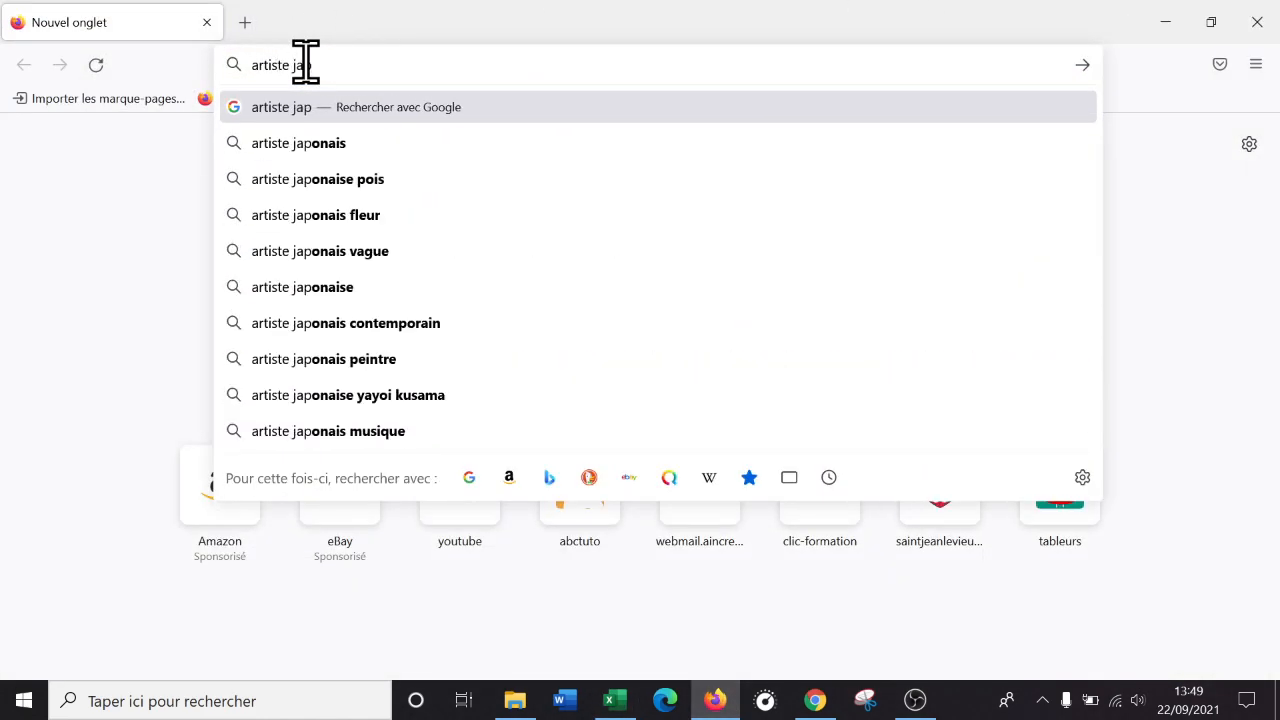
pyautogui.write('onais excel')
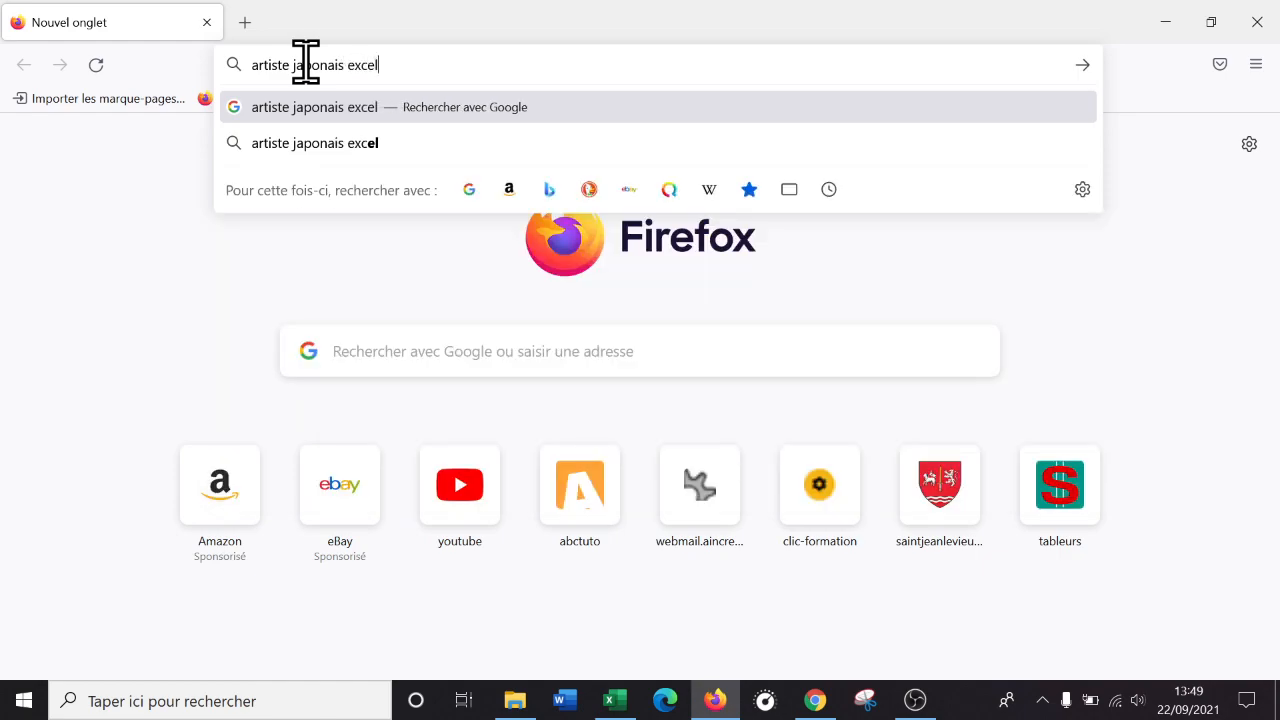
pyautogui.press('Return')
pyautogui.scroll(-3, 590, 330)
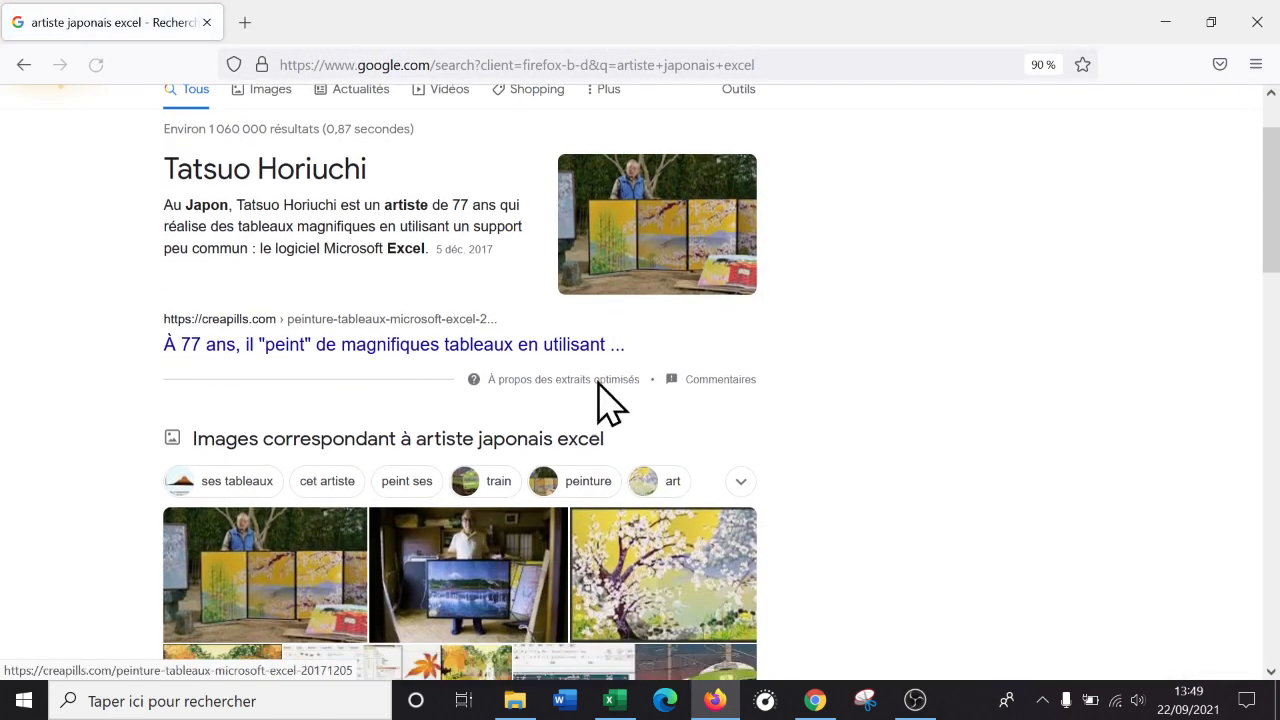
pyautogui.scroll(3, 309, 500)
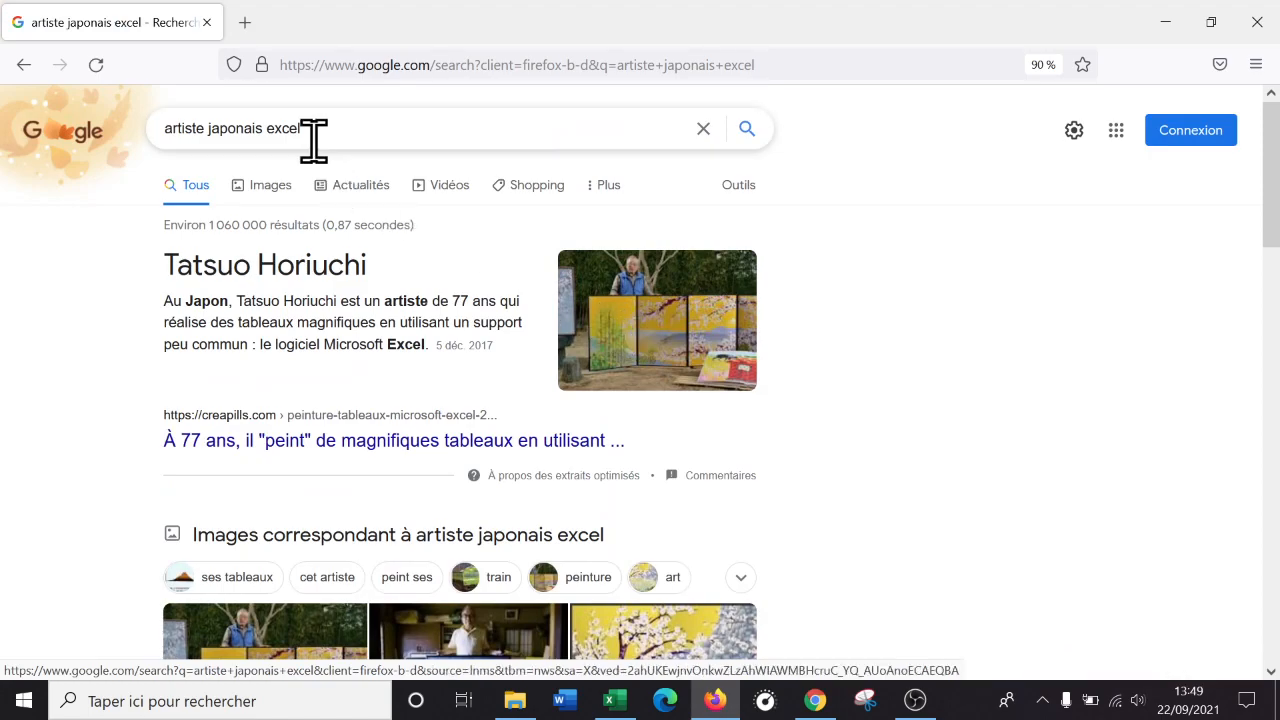
pyautogui.click(272, 186)
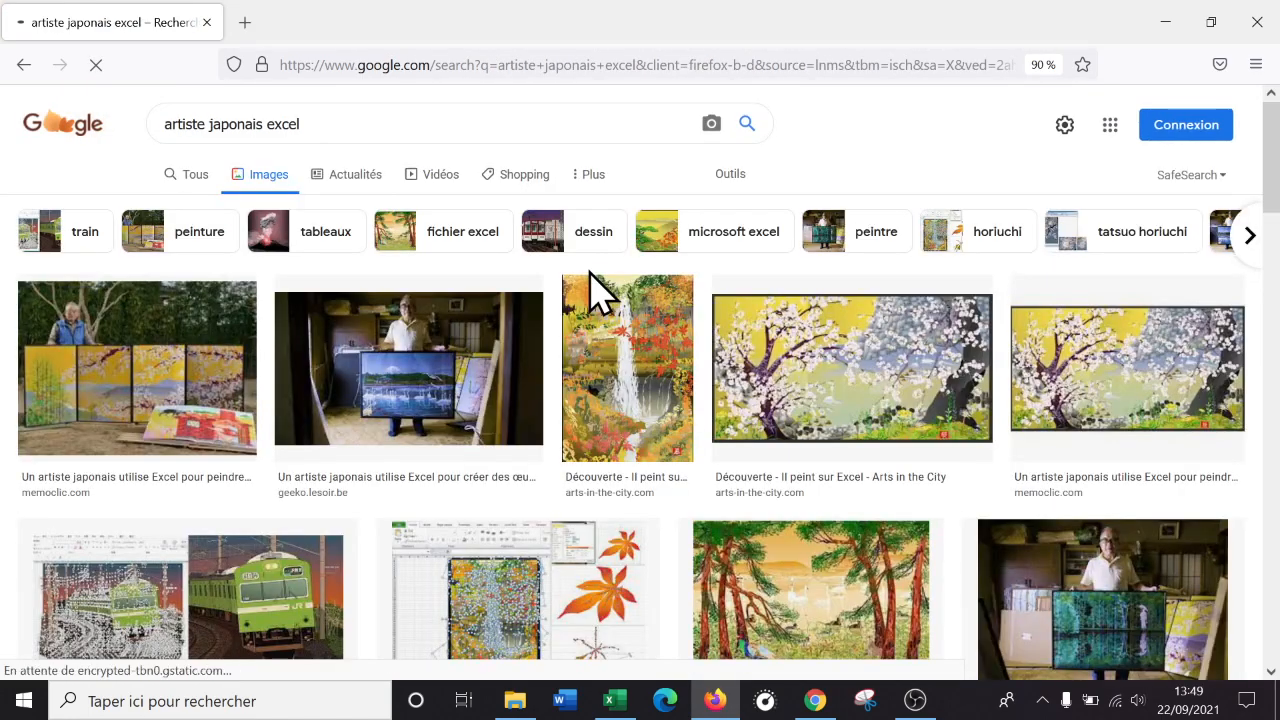
pyautogui.click(823, 371)
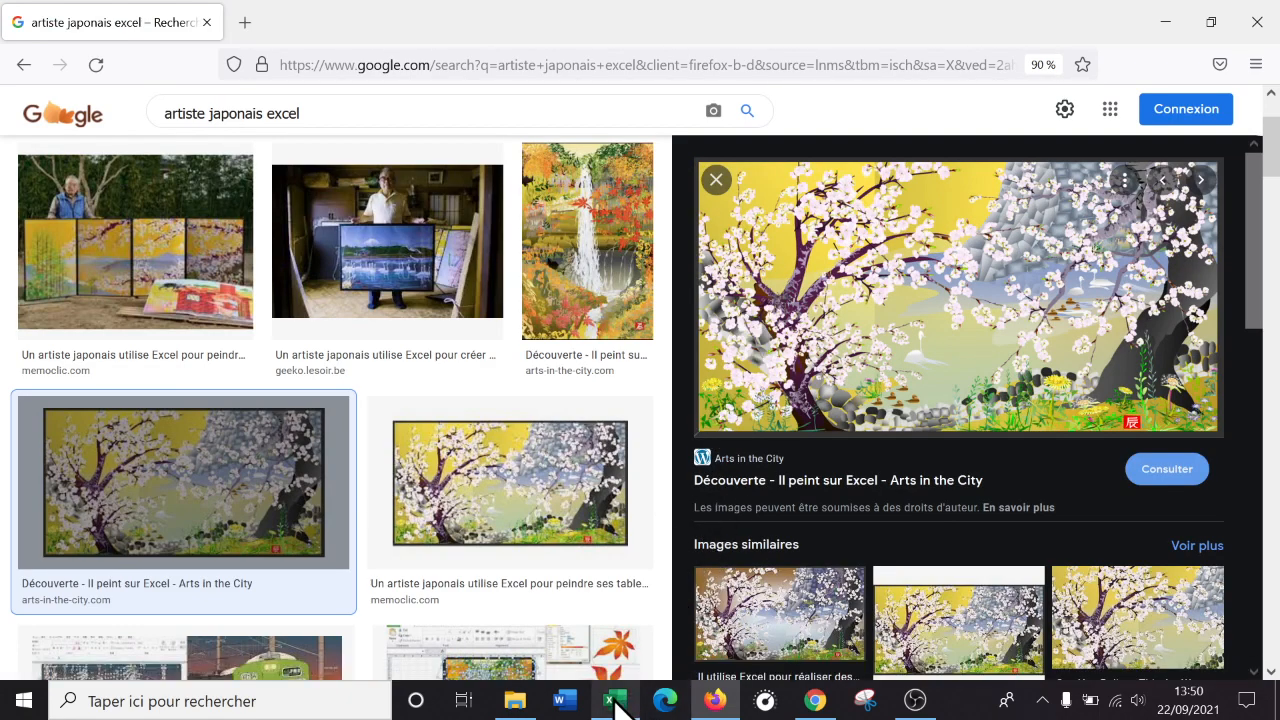
pyautogui.moveTo(619, 708)
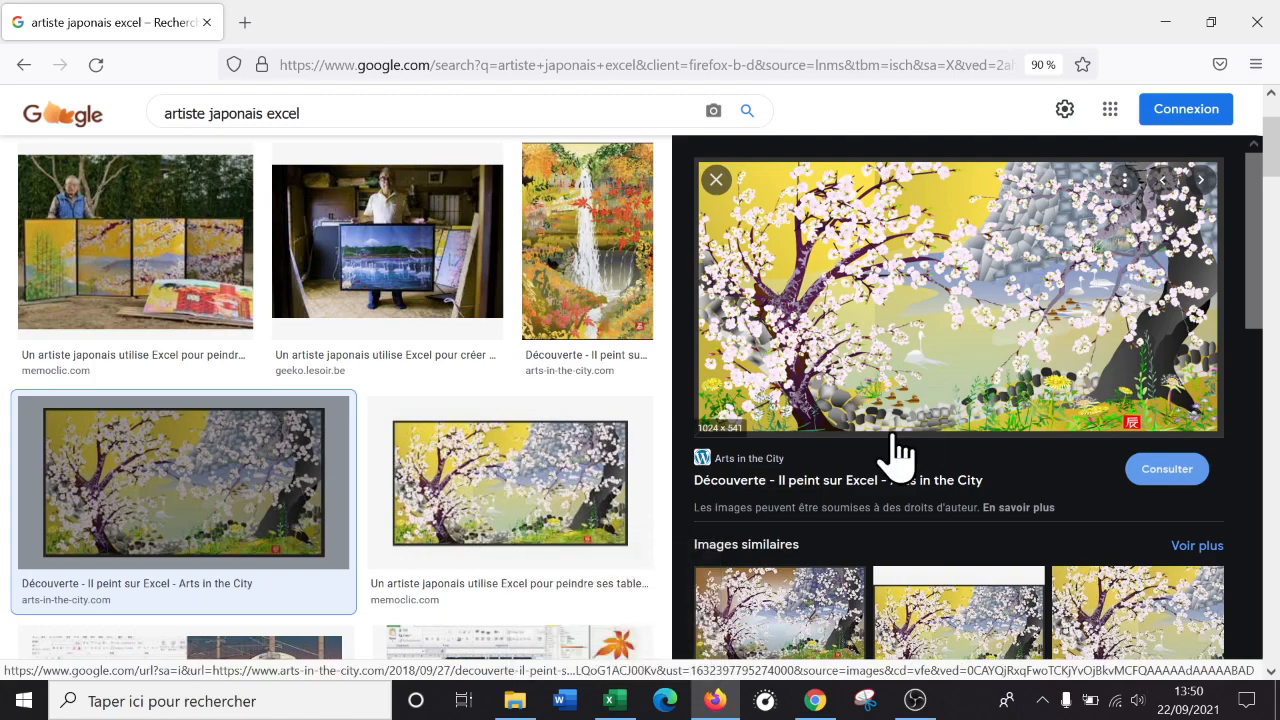
pyautogui.click(617, 706)
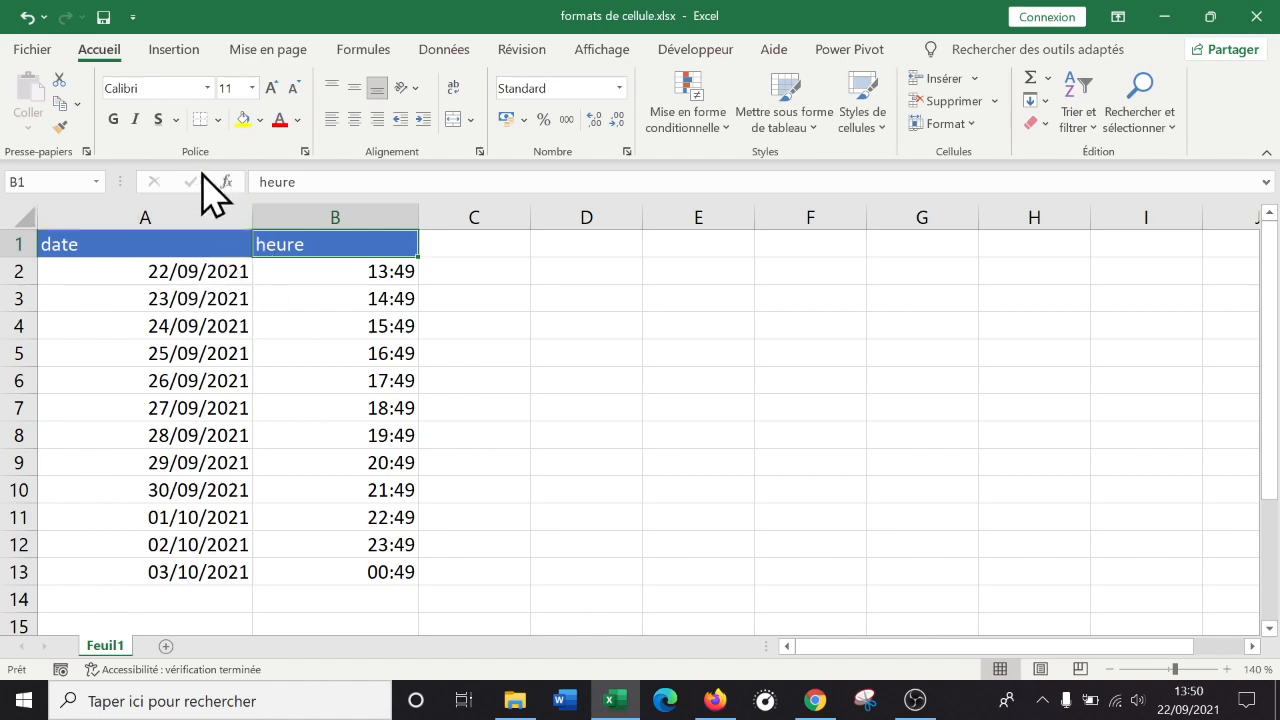
# Inspect the date and heure cells and columns, then open Format de cellule from C1.
pyautogui.click(208, 520)
pyautogui.click(392, 434)
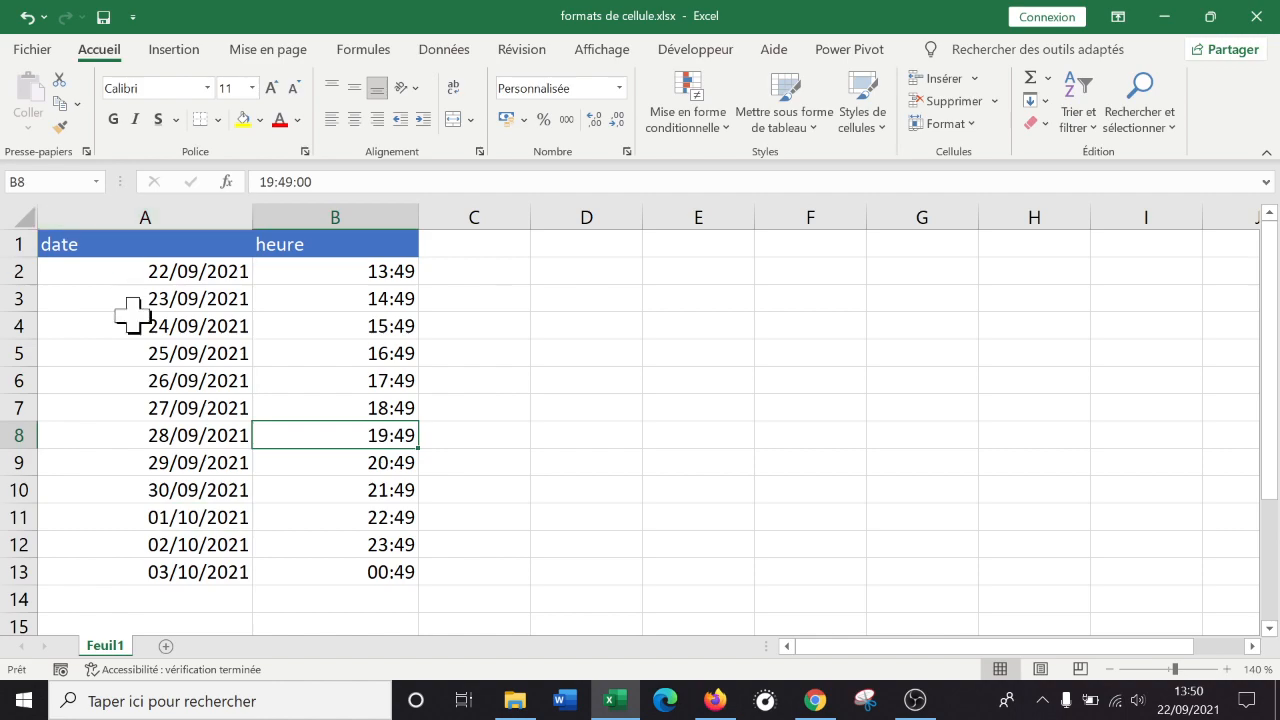
pyautogui.click(163, 299)
pyautogui.click(169, 205)
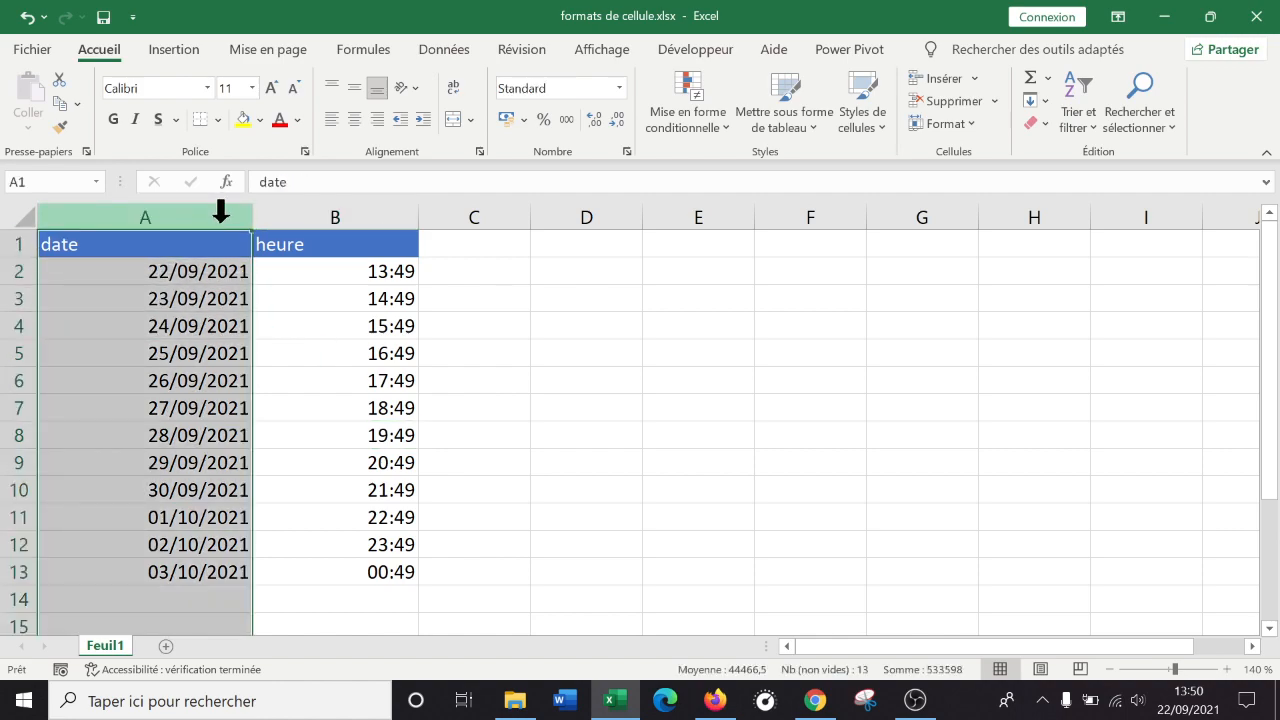
pyautogui.click(342, 206)
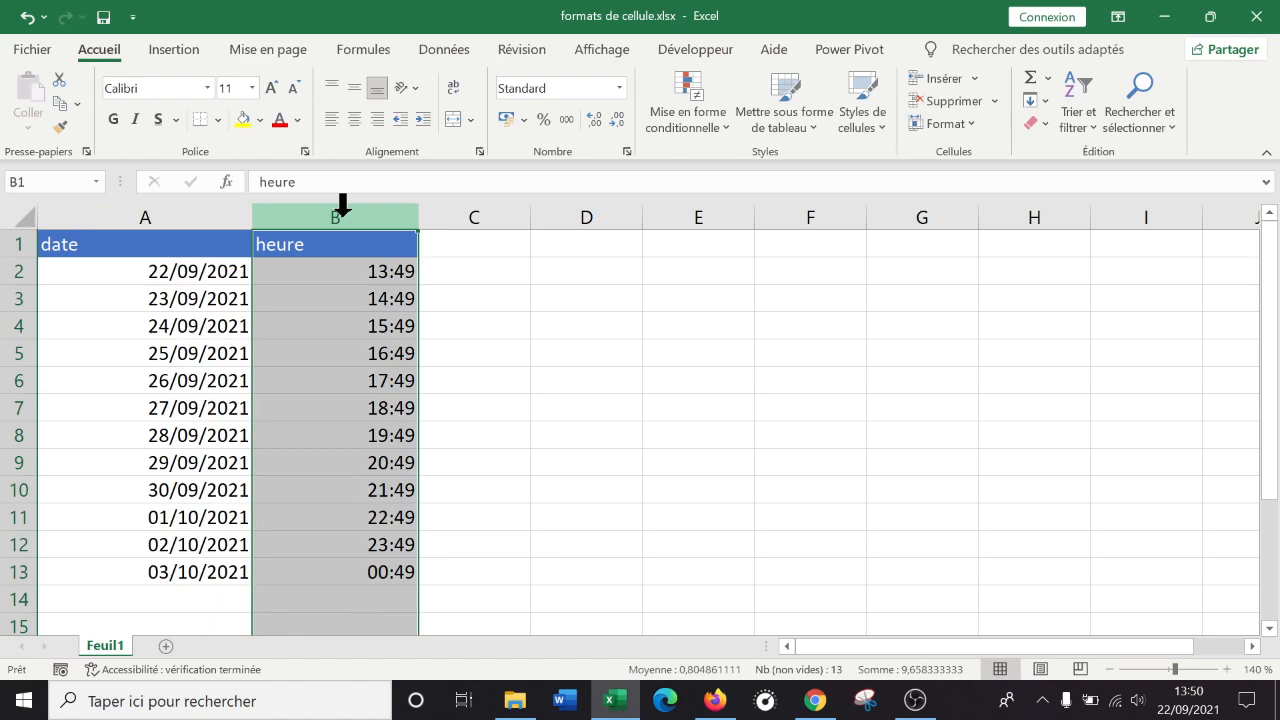
pyautogui.click(476, 244)
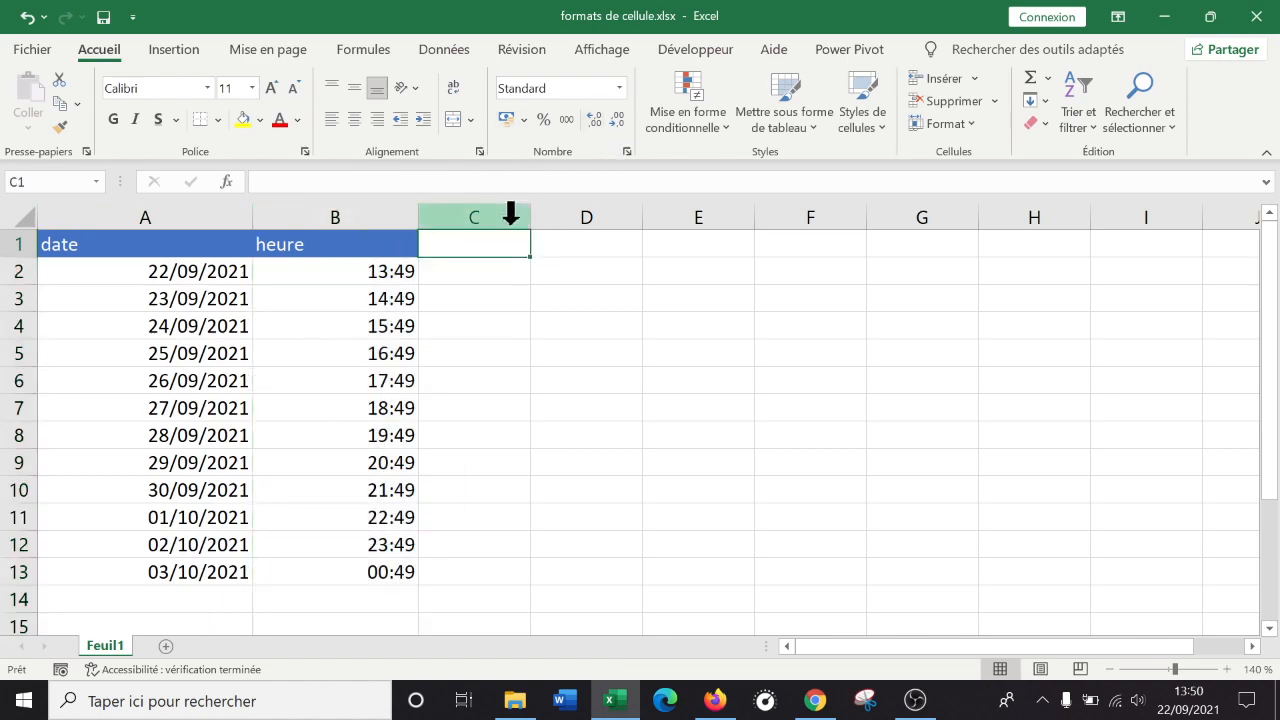
pyautogui.click(627, 151)
# Browse the Nombre, Monétaire, Comptabilité, Date and Heure format categories.
pyautogui.click(690, 111)
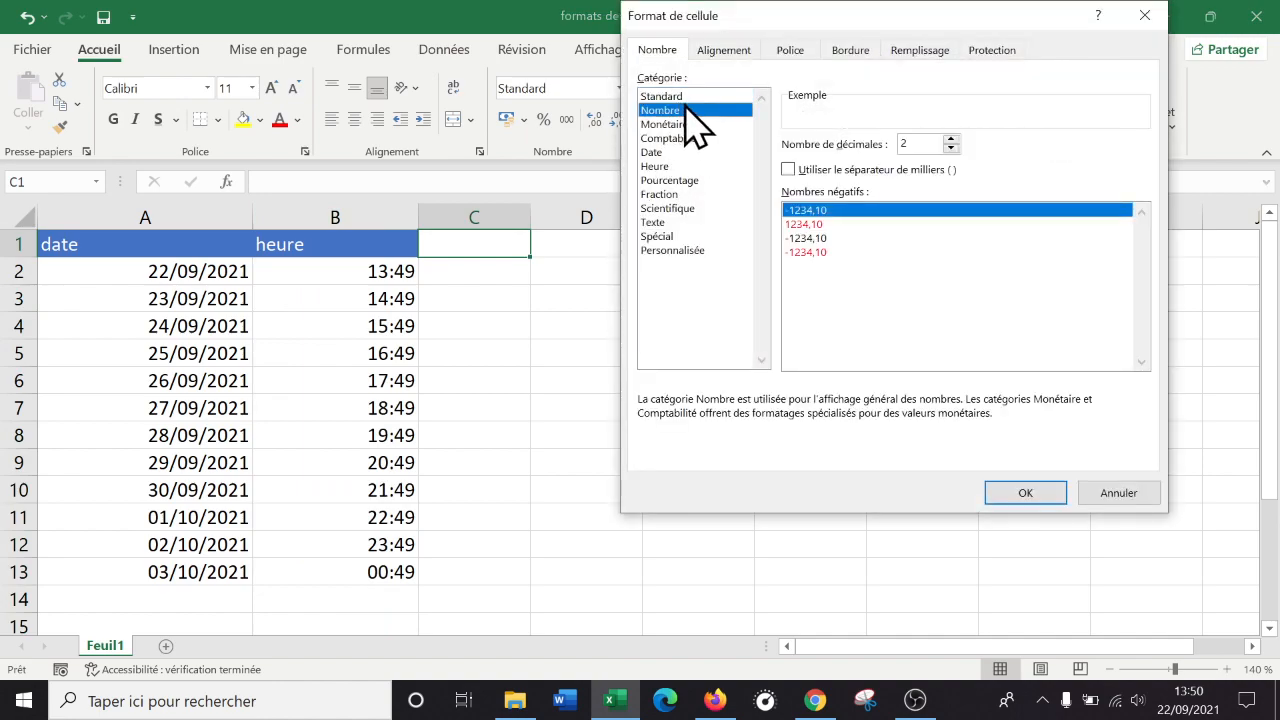
pyautogui.click(692, 124)
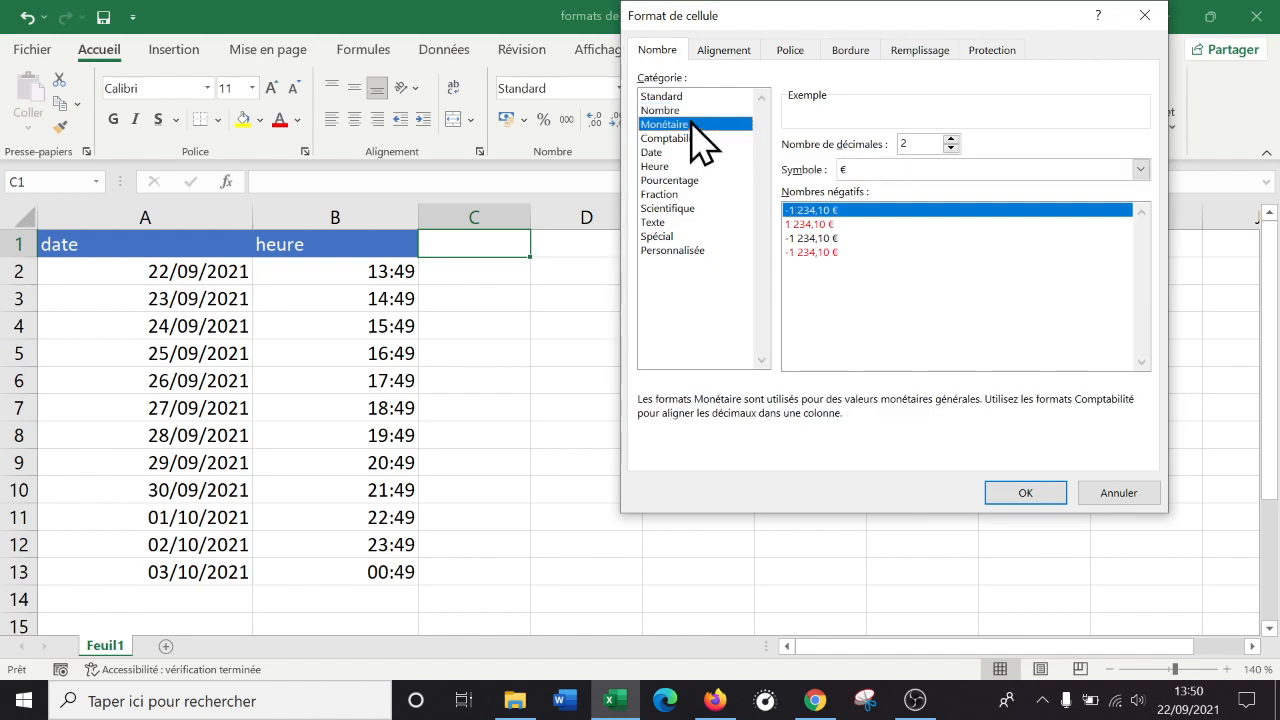
pyautogui.click(689, 138)
pyautogui.click(688, 125)
pyautogui.click(695, 138)
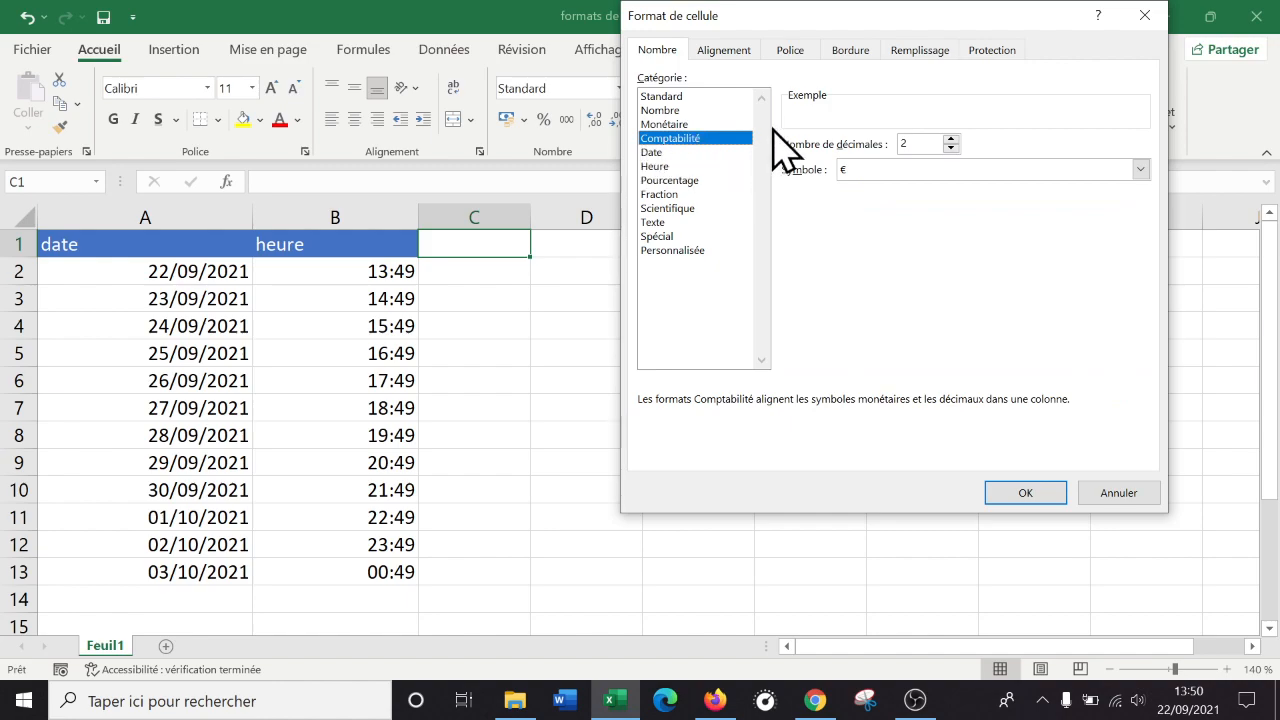
pyautogui.click(686, 152)
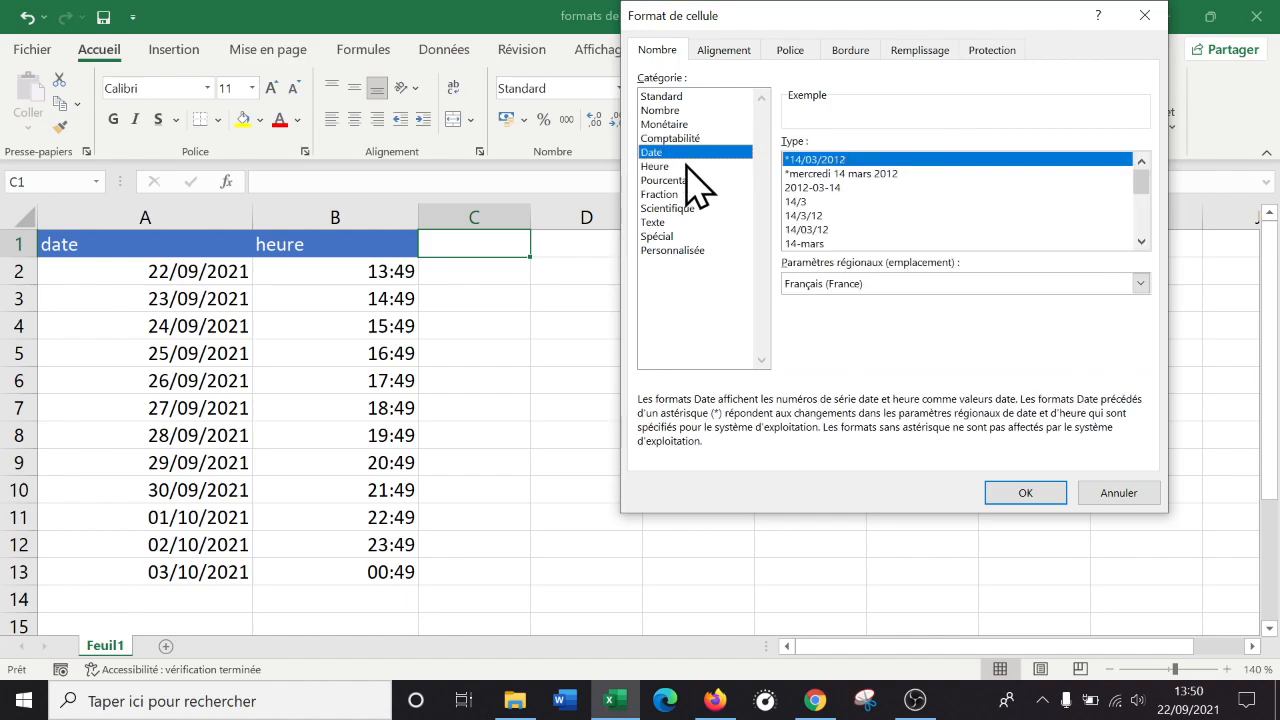
pyautogui.click(686, 166)
# Review Pourcentage, Fraction, Scientifique, Texte, Spécial and Personnalisée, then close from Standard unchanged.
pyautogui.click(726, 180)
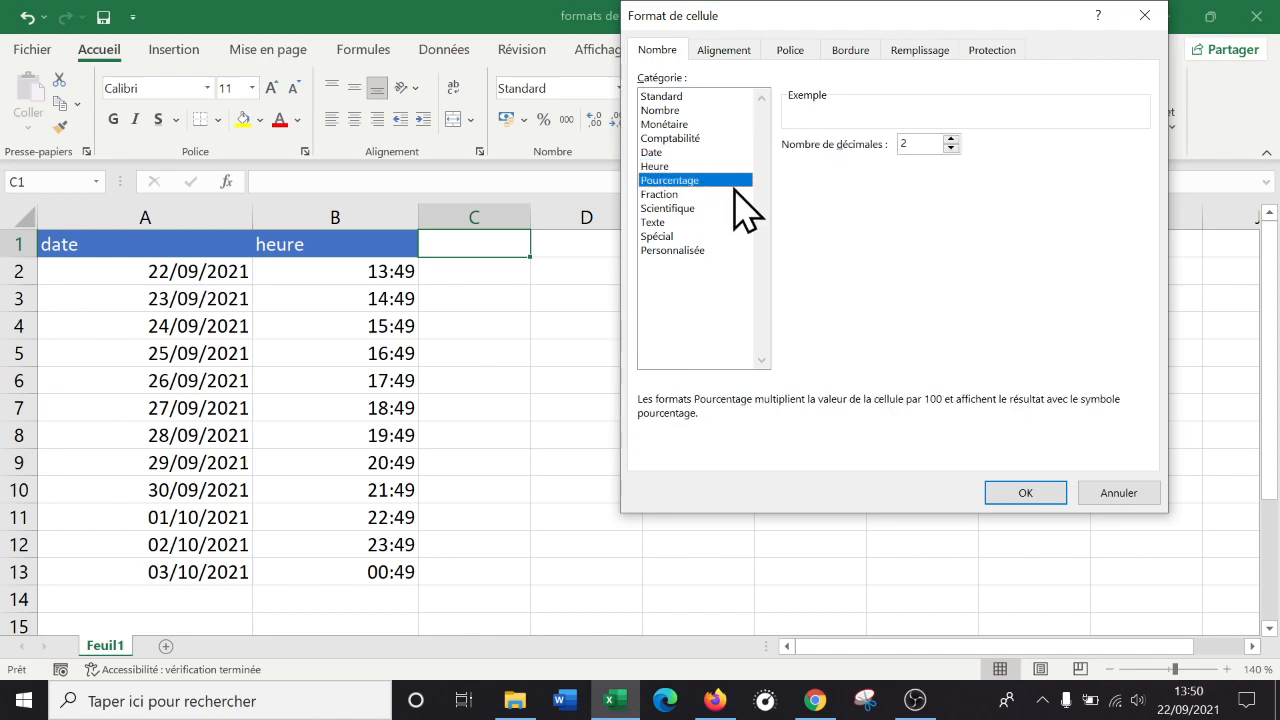
pyautogui.click(690, 194)
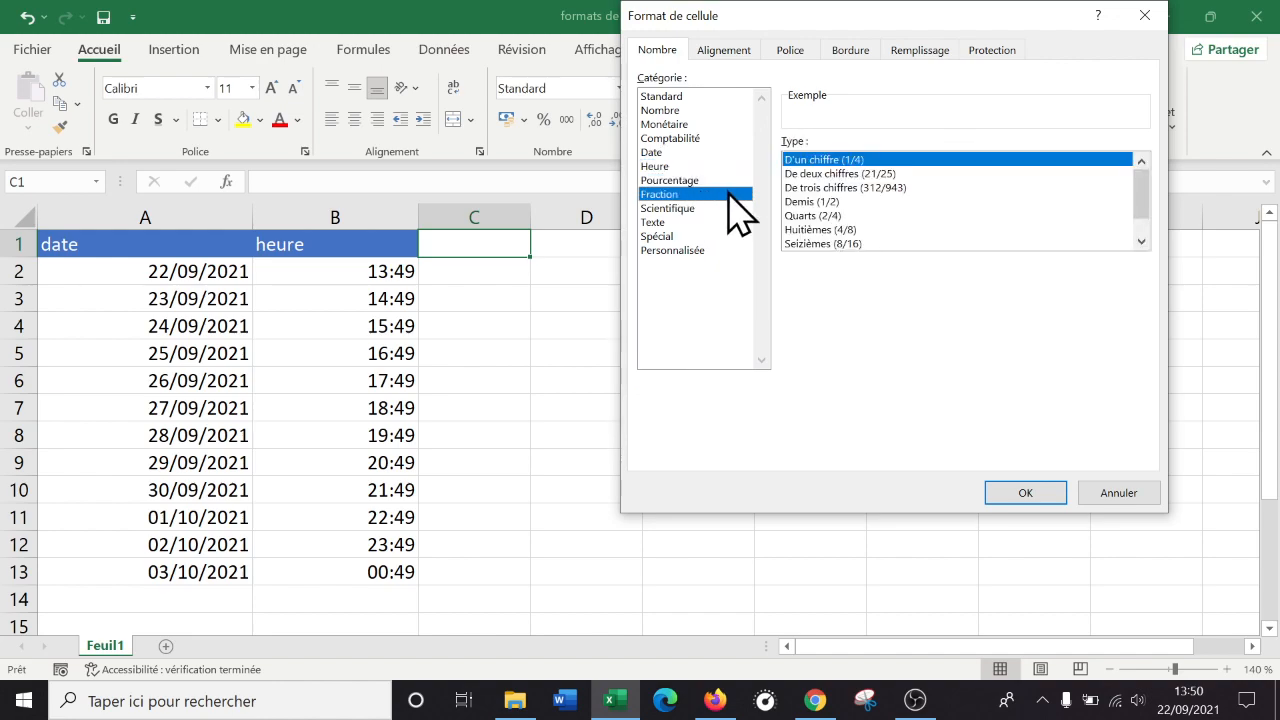
pyautogui.click(704, 209)
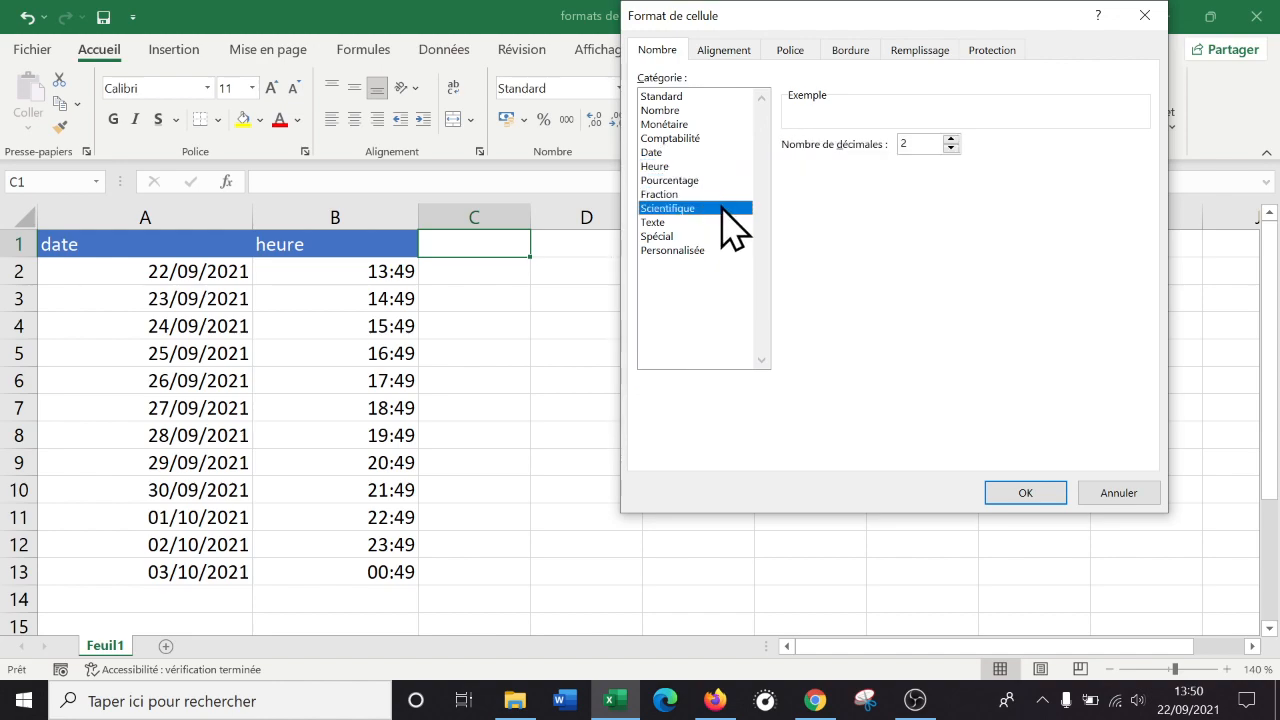
pyautogui.click(697, 224)
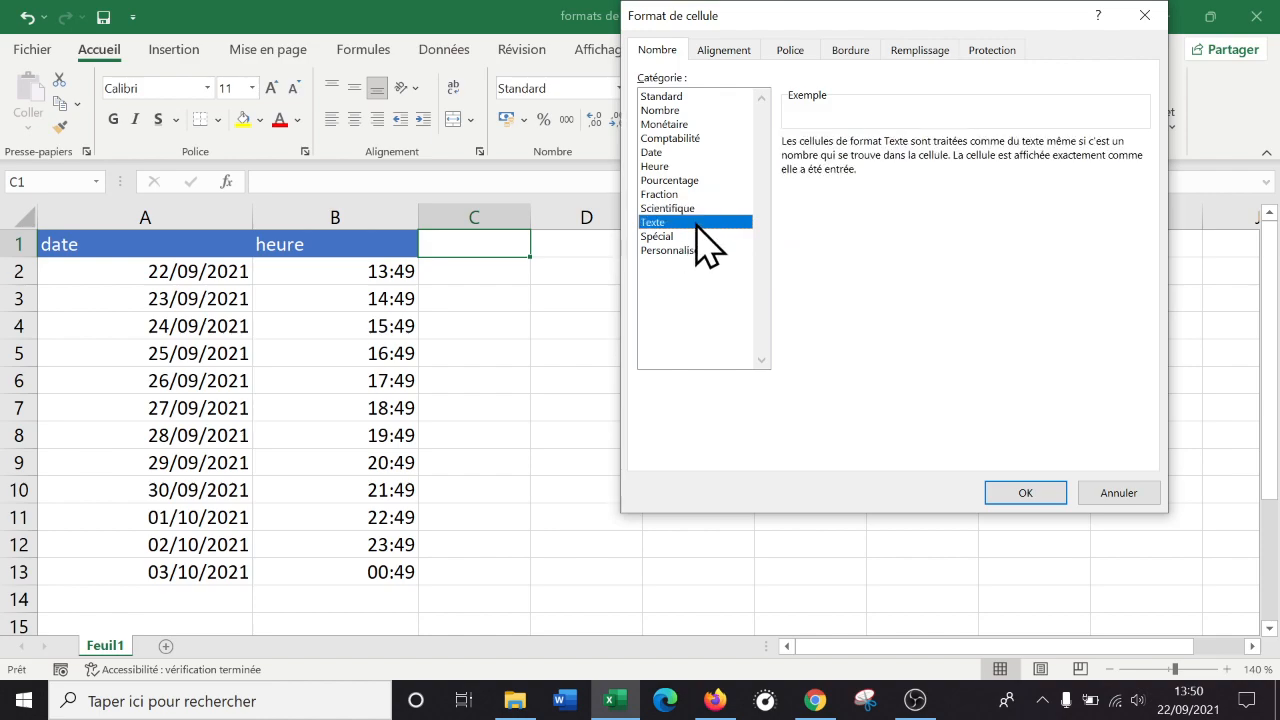
pyautogui.click(697, 238)
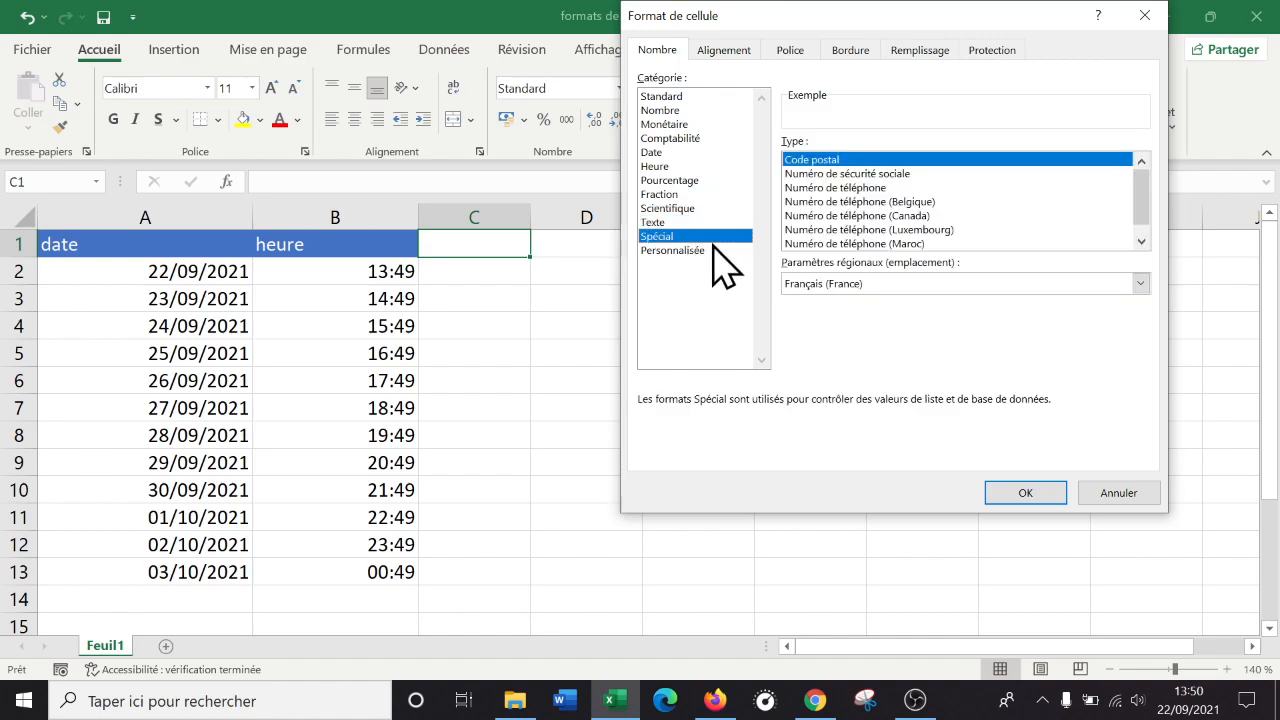
pyautogui.click(713, 250)
pyautogui.click(702, 97)
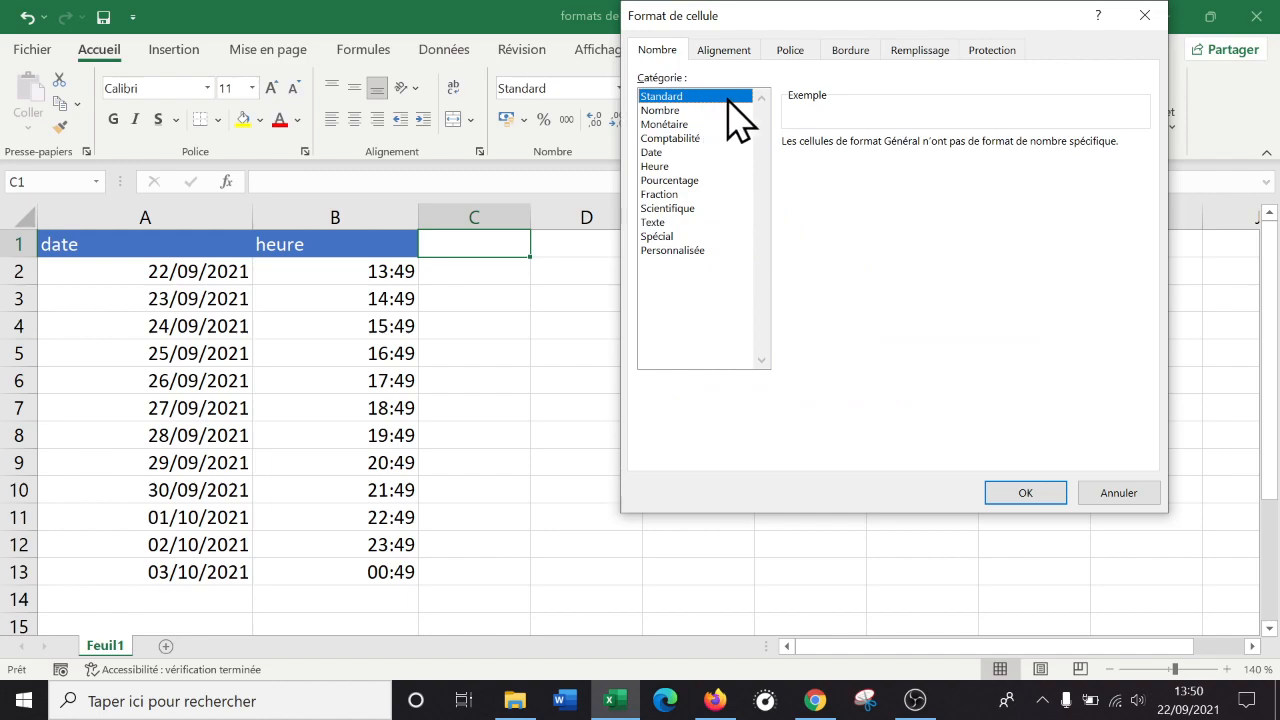
pyautogui.click(1145, 18)
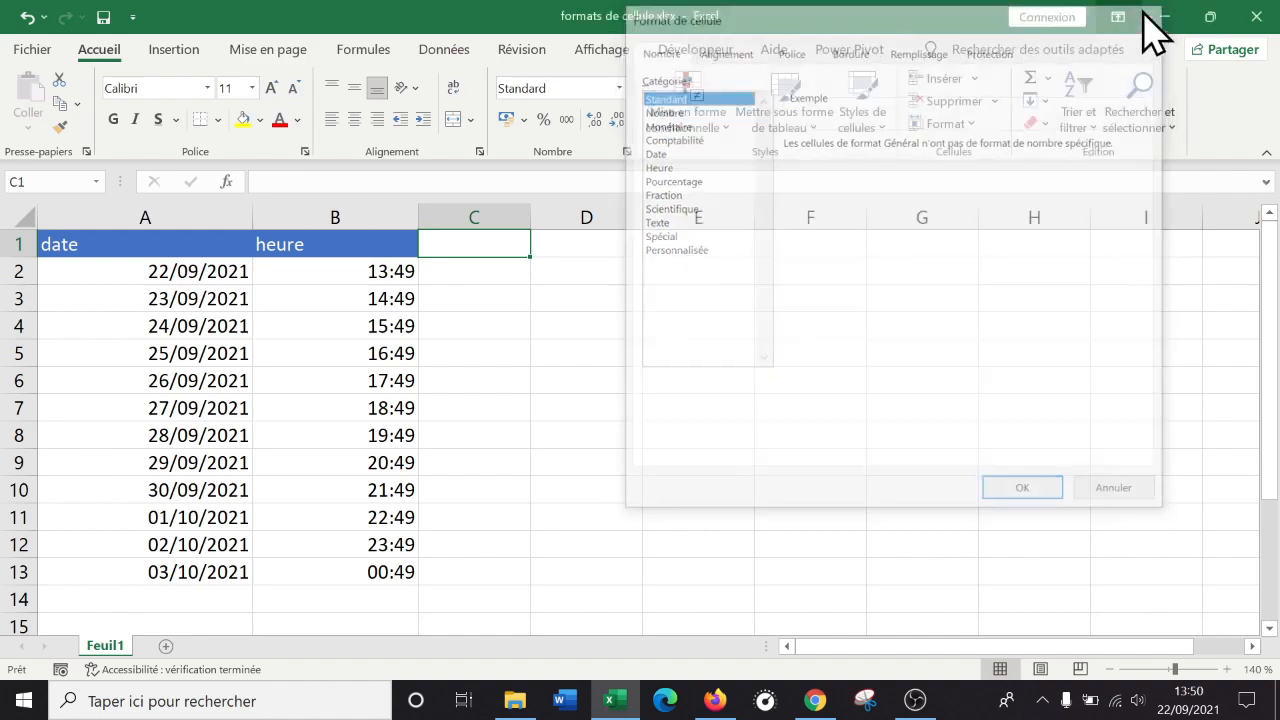
# Widen column C and enter the header 'nombre' in C1.
pyautogui.moveTo(530, 223); pyautogui.dragTo(663, 225)
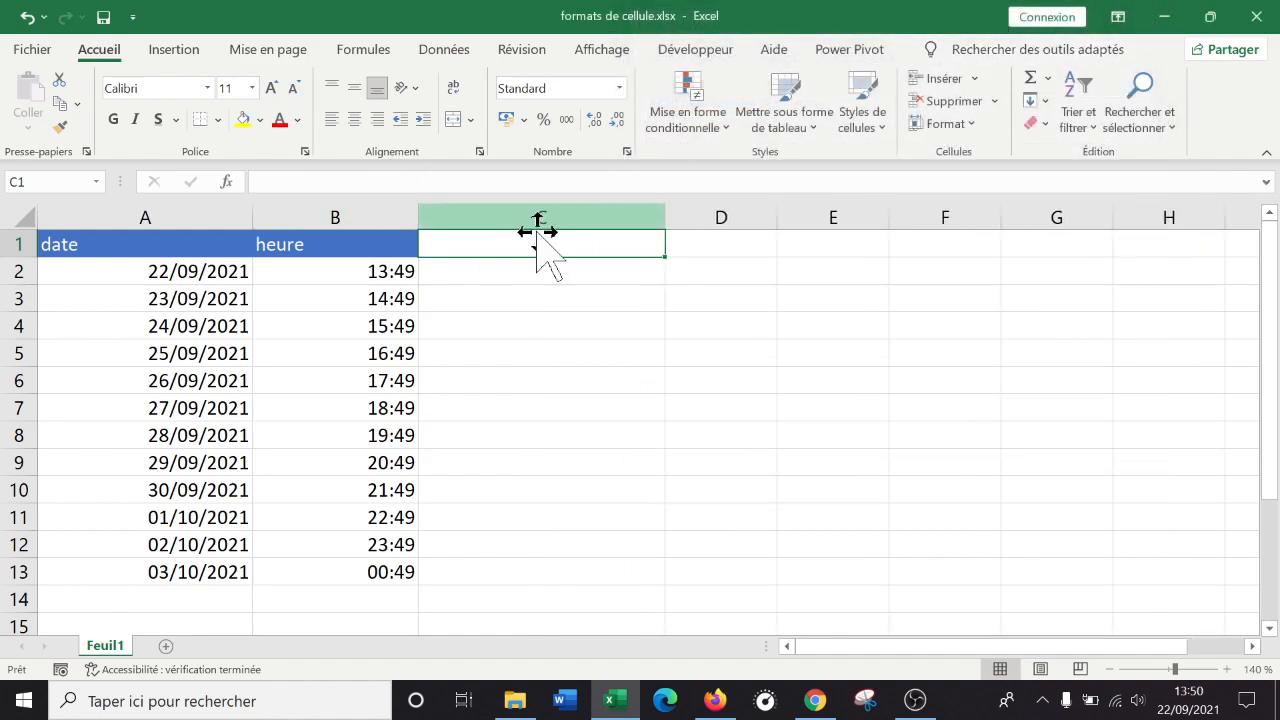
pyautogui.write('nombre')
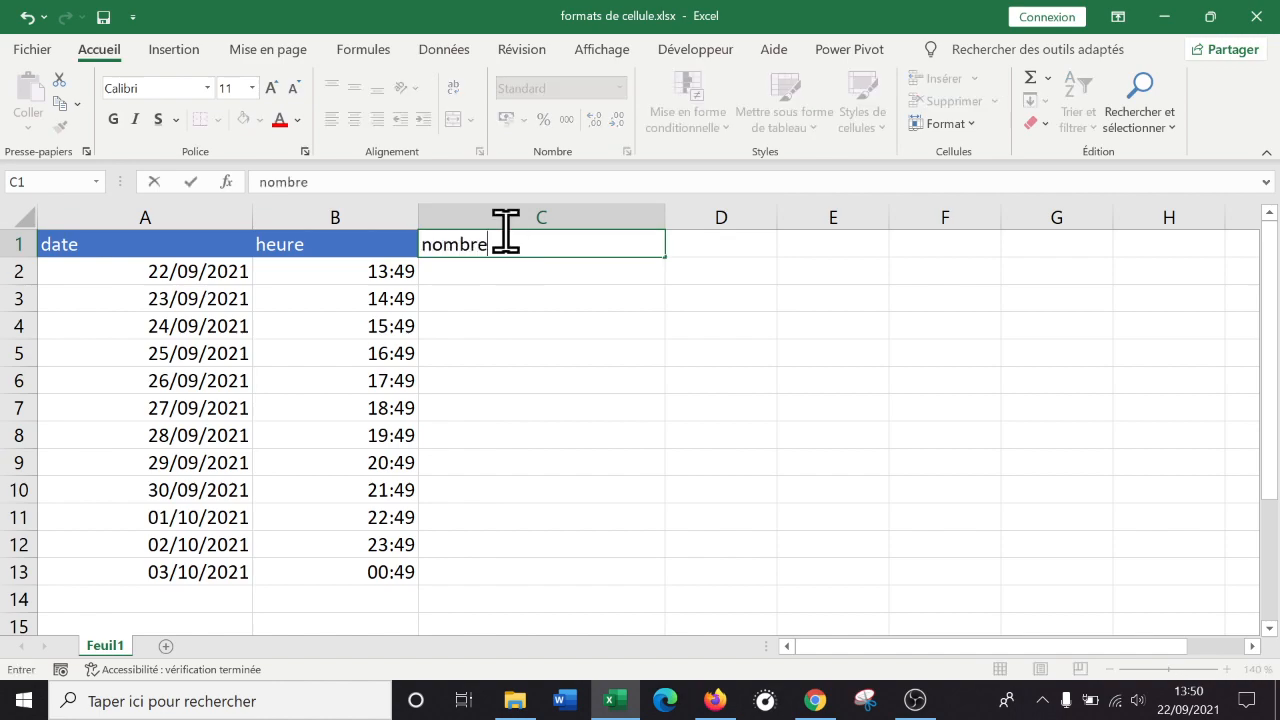
pyautogui.press('Return')
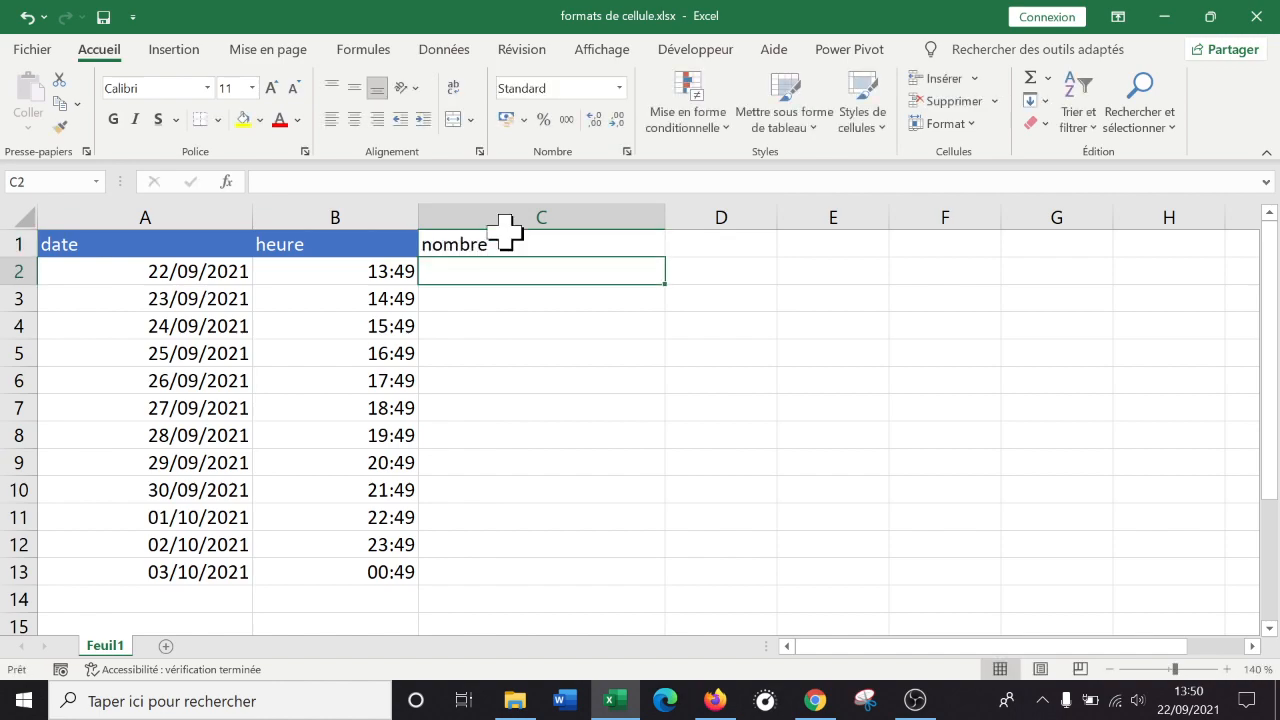
# Copy the blue heure header style from B1 onto C1, then begin typing =alea in C2.
pyautogui.click(350, 243)
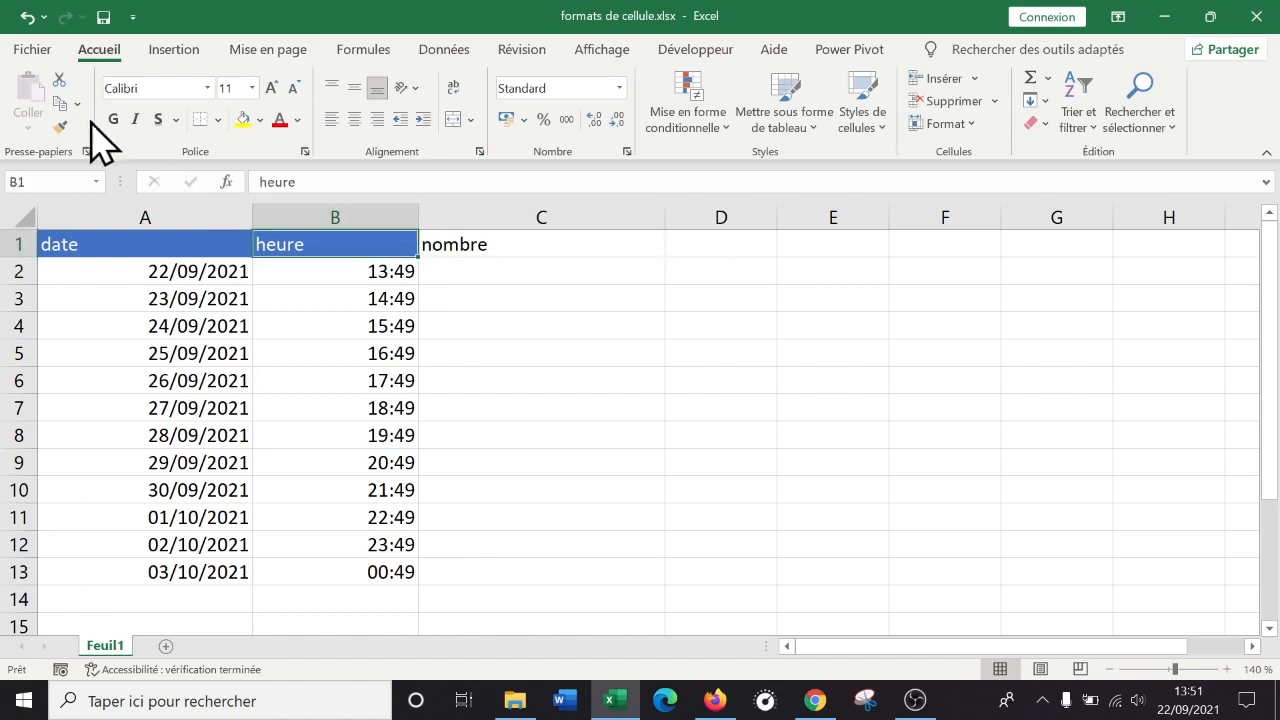
pyautogui.click(60, 126)
pyautogui.click(560, 248)
pyautogui.click(594, 272)
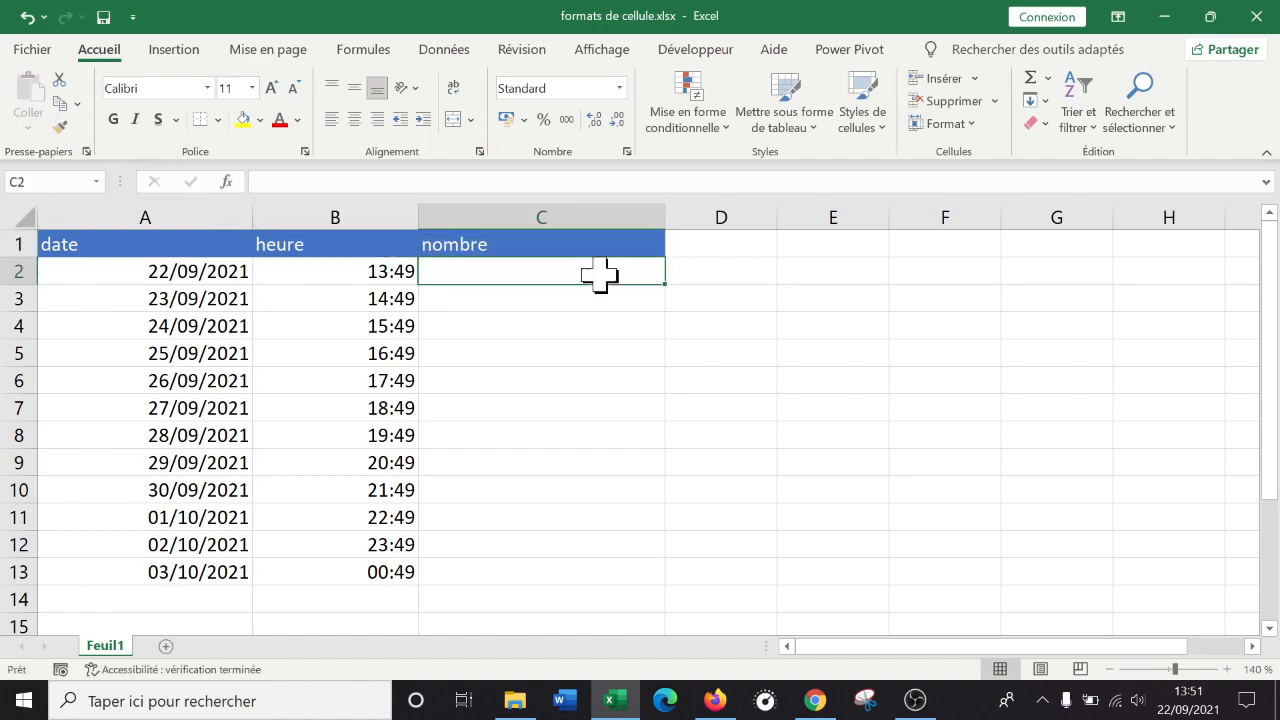
pyautogui.write('=a')
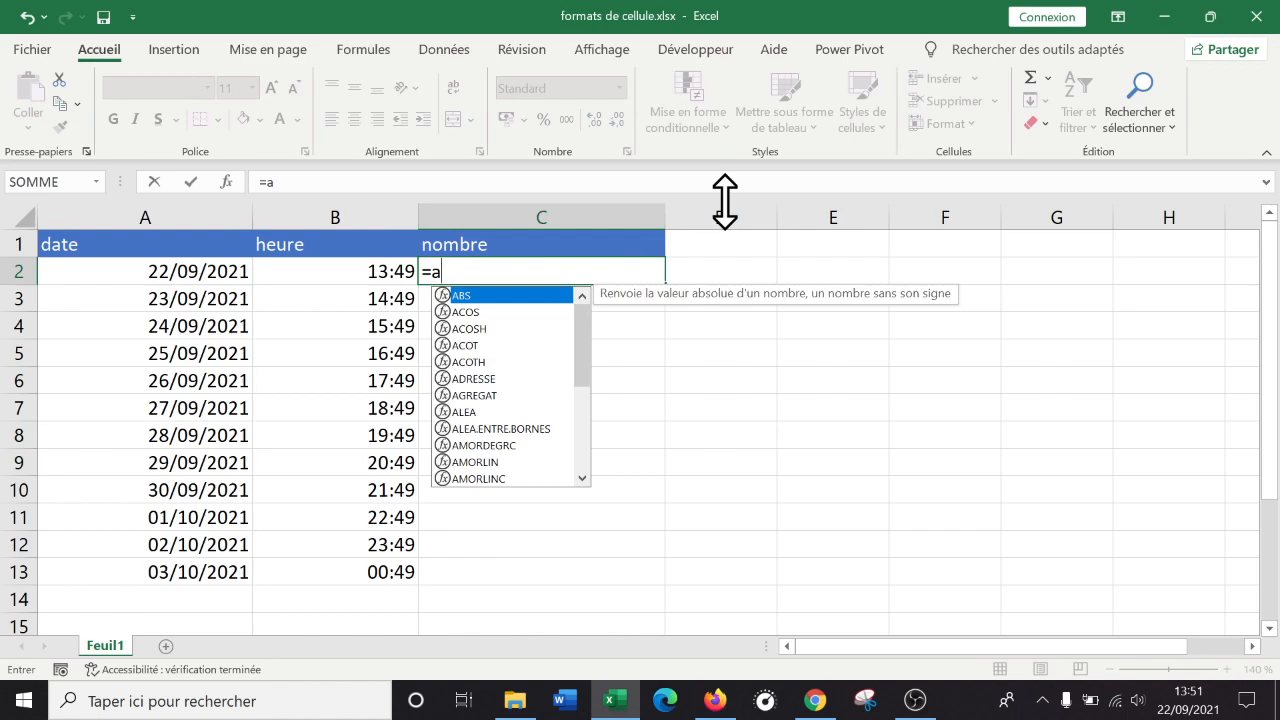
pyautogui.write('lea')
# Enter =ALEA.ENTRE.BORNES(-200;200) in C2 and fill it down to C13.
pyautogui.press('Down')
pyautogui.press('Tab')
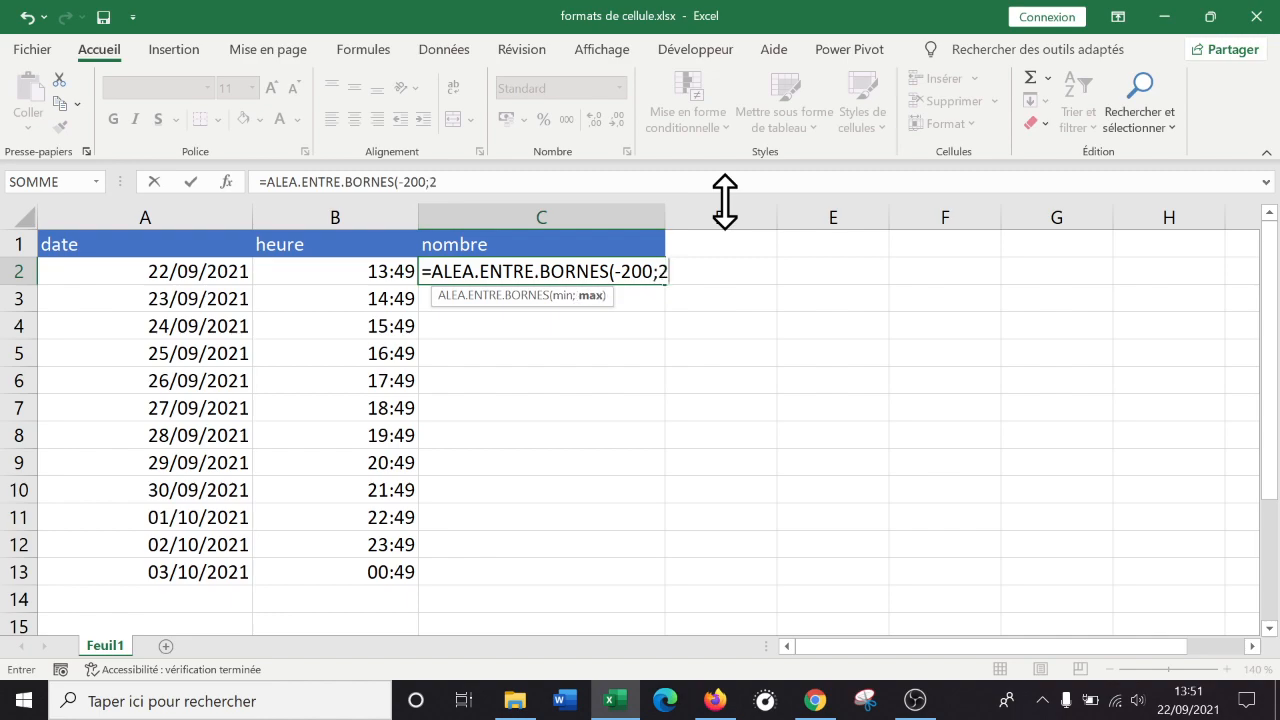
pyautogui.write(')')
pyautogui.press('Return')
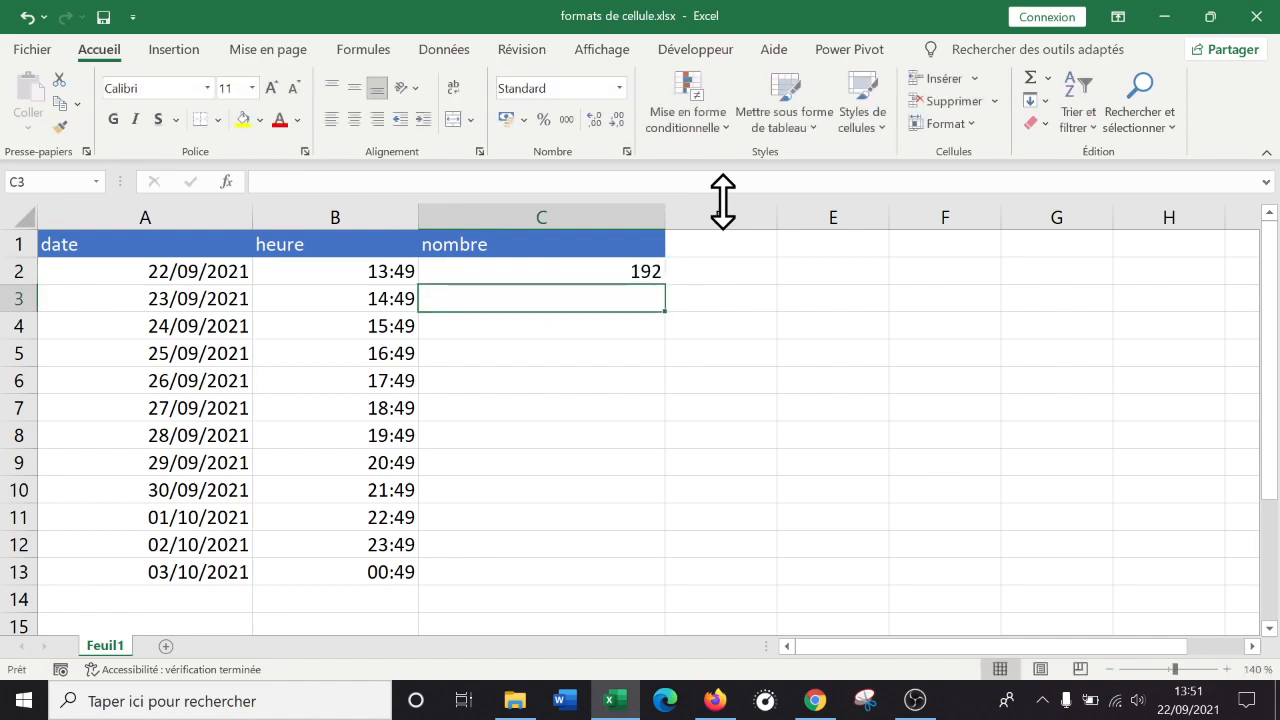
pyautogui.click(617, 263)
pyautogui.moveTo(667, 284); pyautogui.dragTo(662, 586)
# Inspect C2's formula without changing it, then erase stray letters typed into D2.
pyautogui.doubleClick(555, 270)
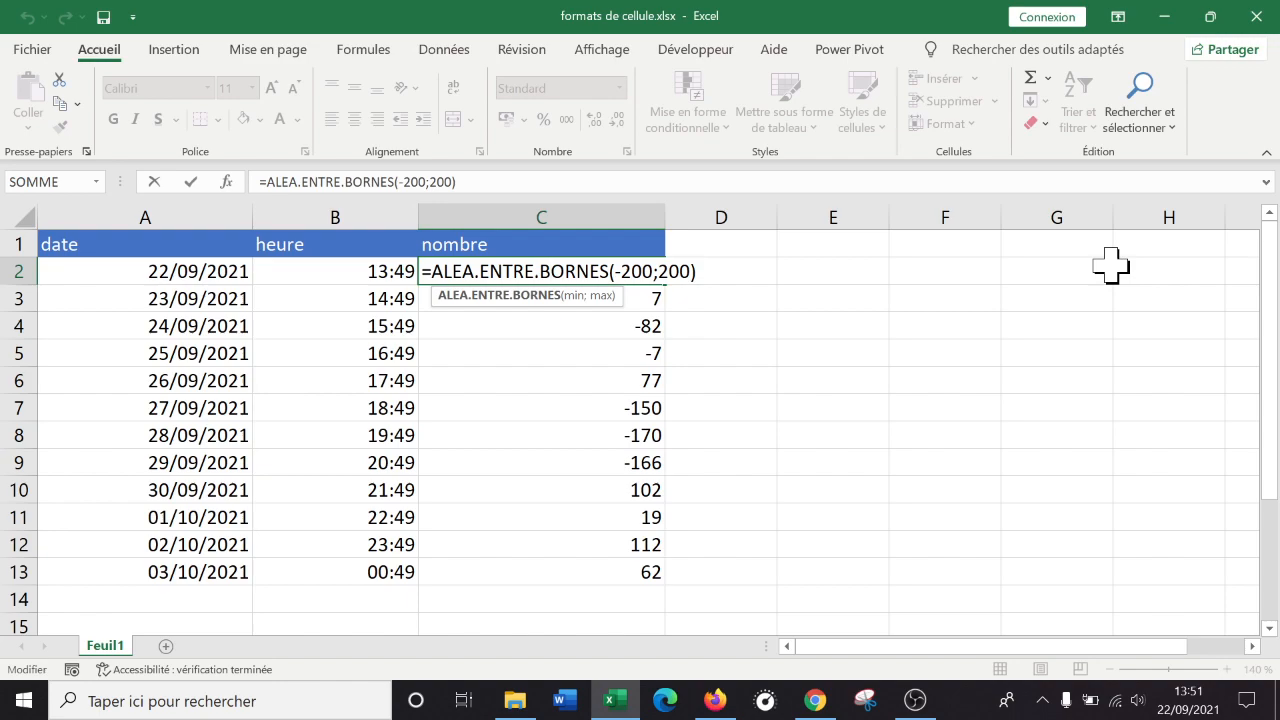
pyautogui.hotkey('ctrl', 'Return')
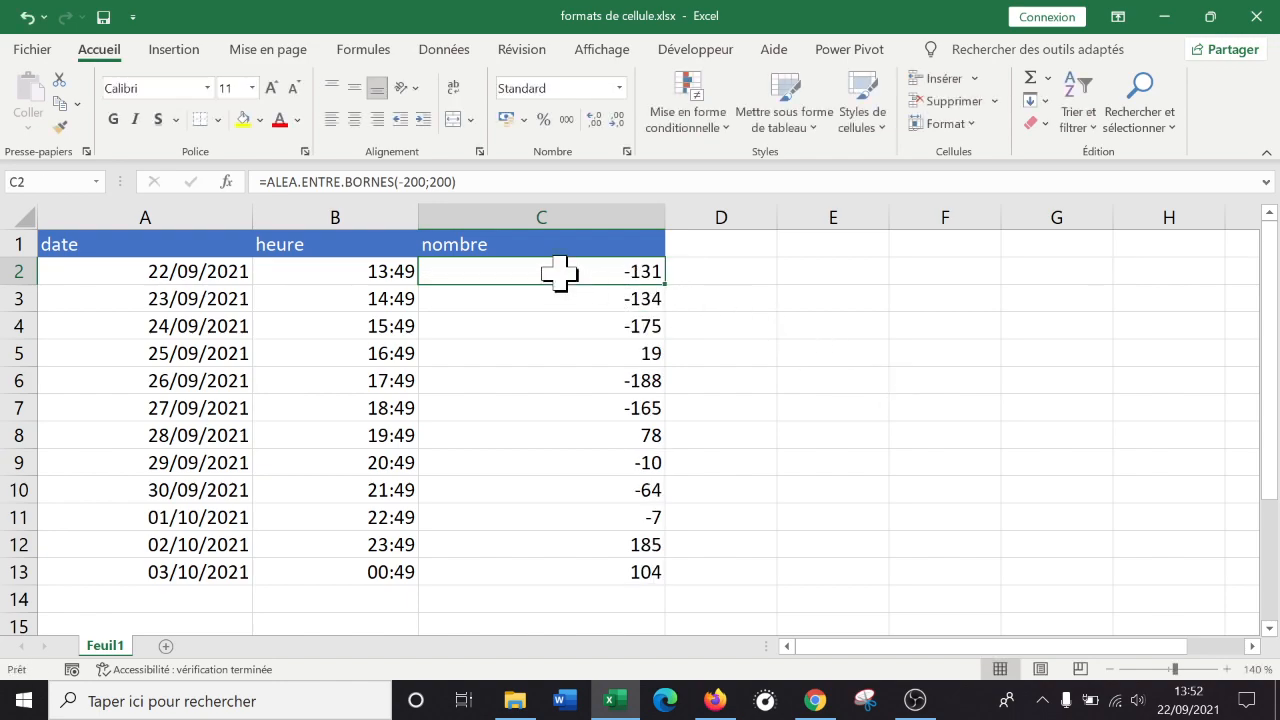
pyautogui.moveTo(555, 285); pyautogui.dragTo(531, 262)
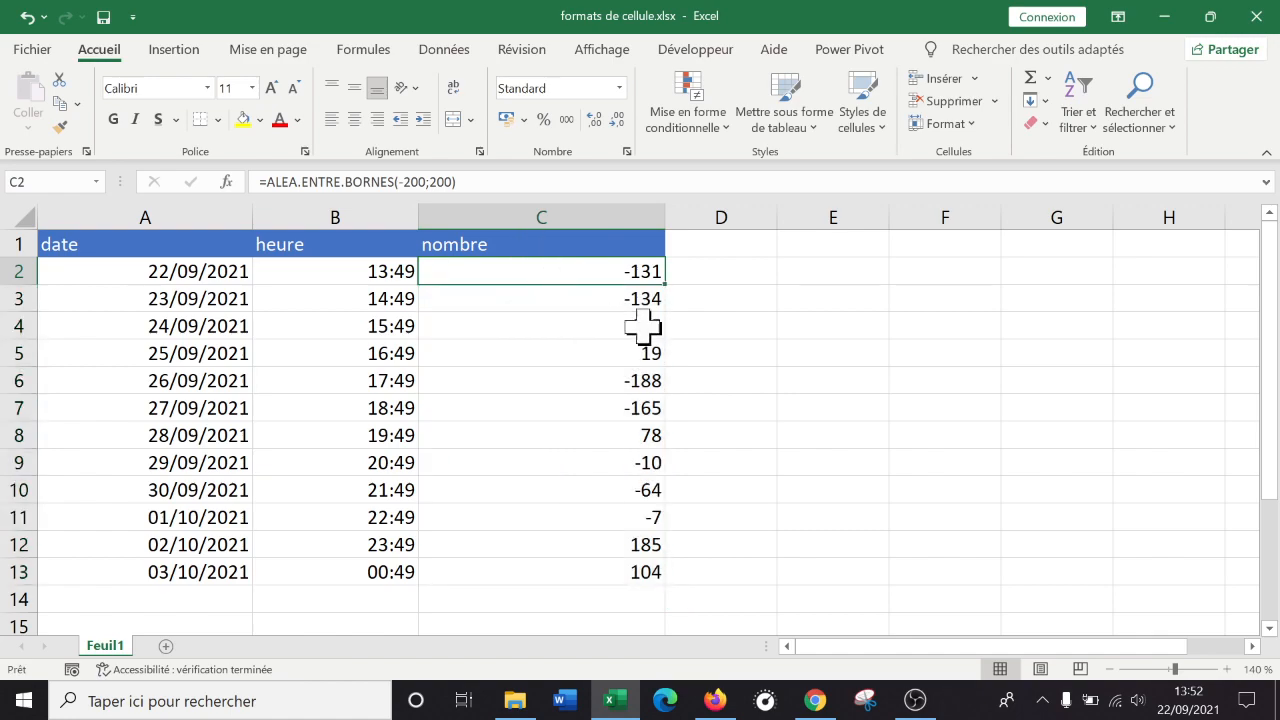
pyautogui.click(728, 272)
pyautogui.write('dfd')
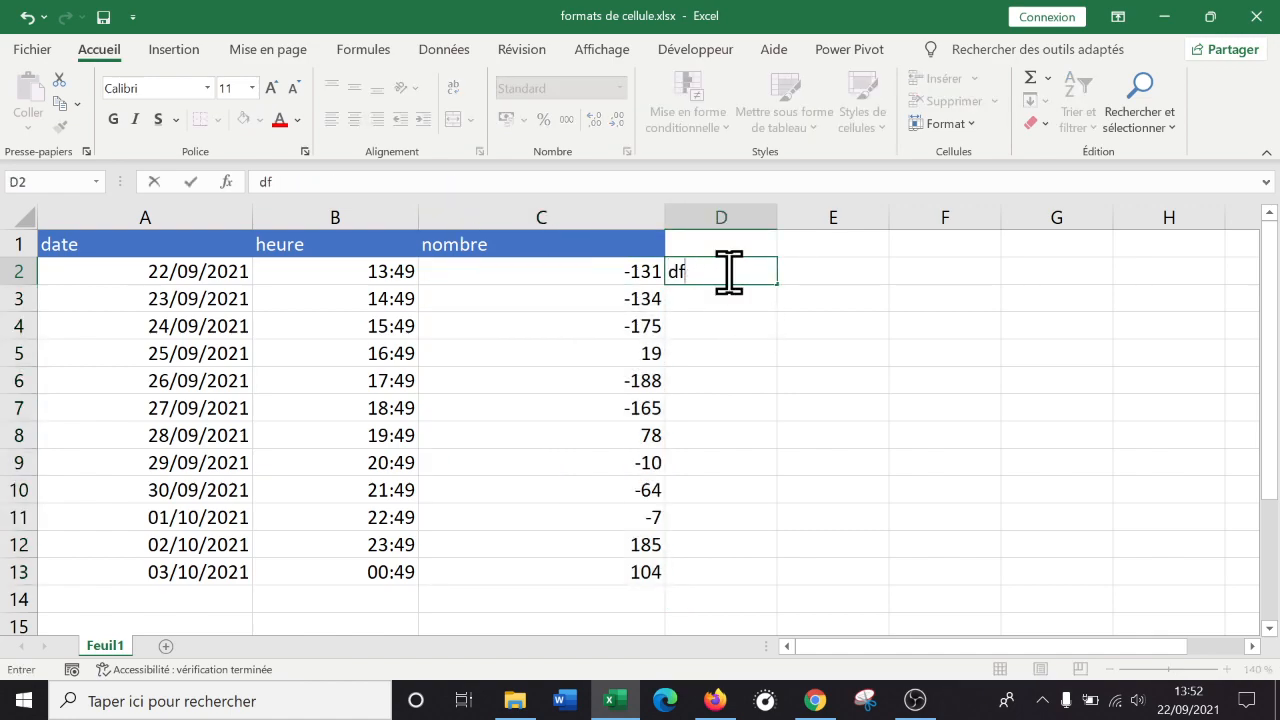
pyautogui.press('BackSpace')
pyautogui.press('BackSpace')
pyautogui.press('Up')
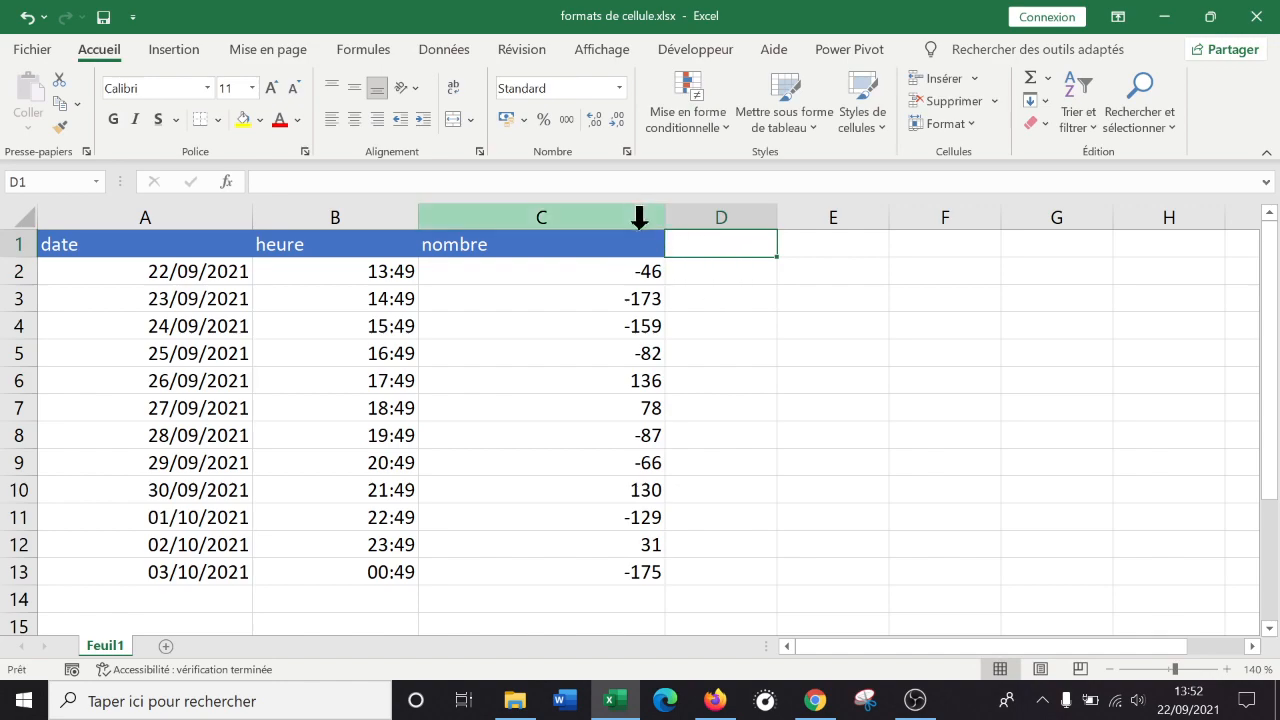
# Copy the random numbers in C2:C13 and paste them back as values only.
pyautogui.moveTo(573, 265); pyautogui.dragTo(560, 569)
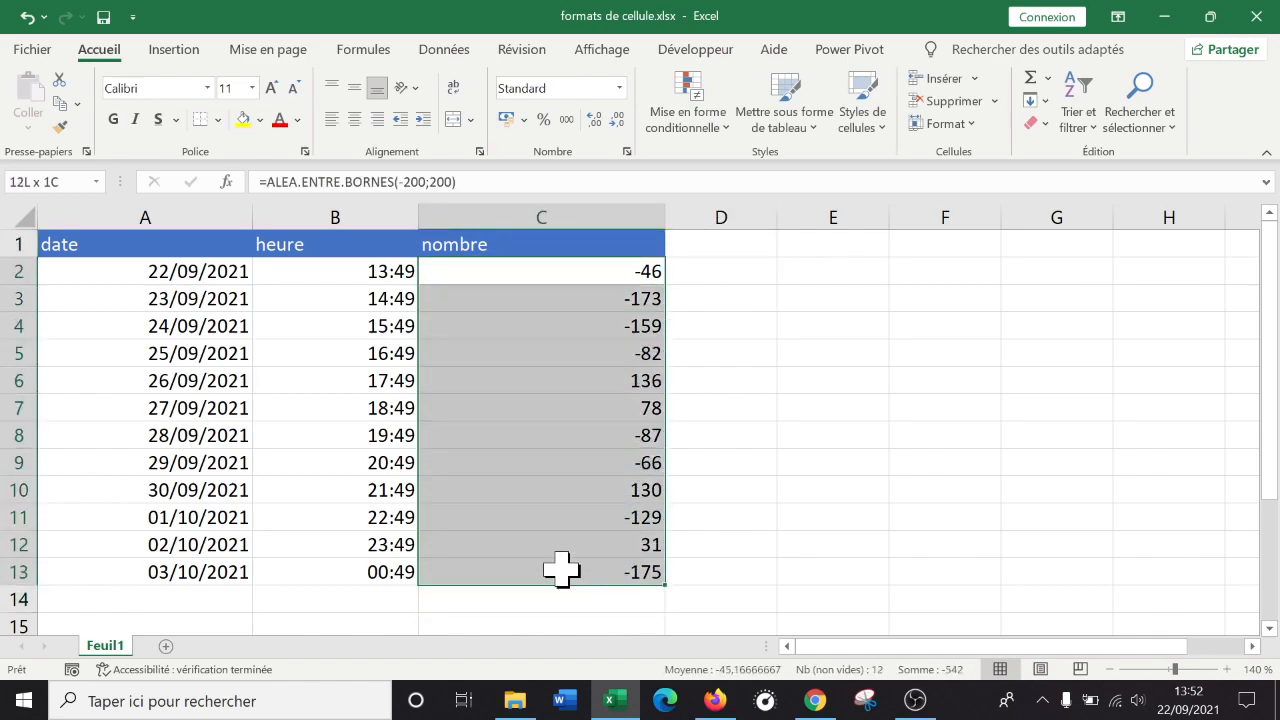
pyautogui.rightClick(560, 569)
pyautogui.click(640, 176)
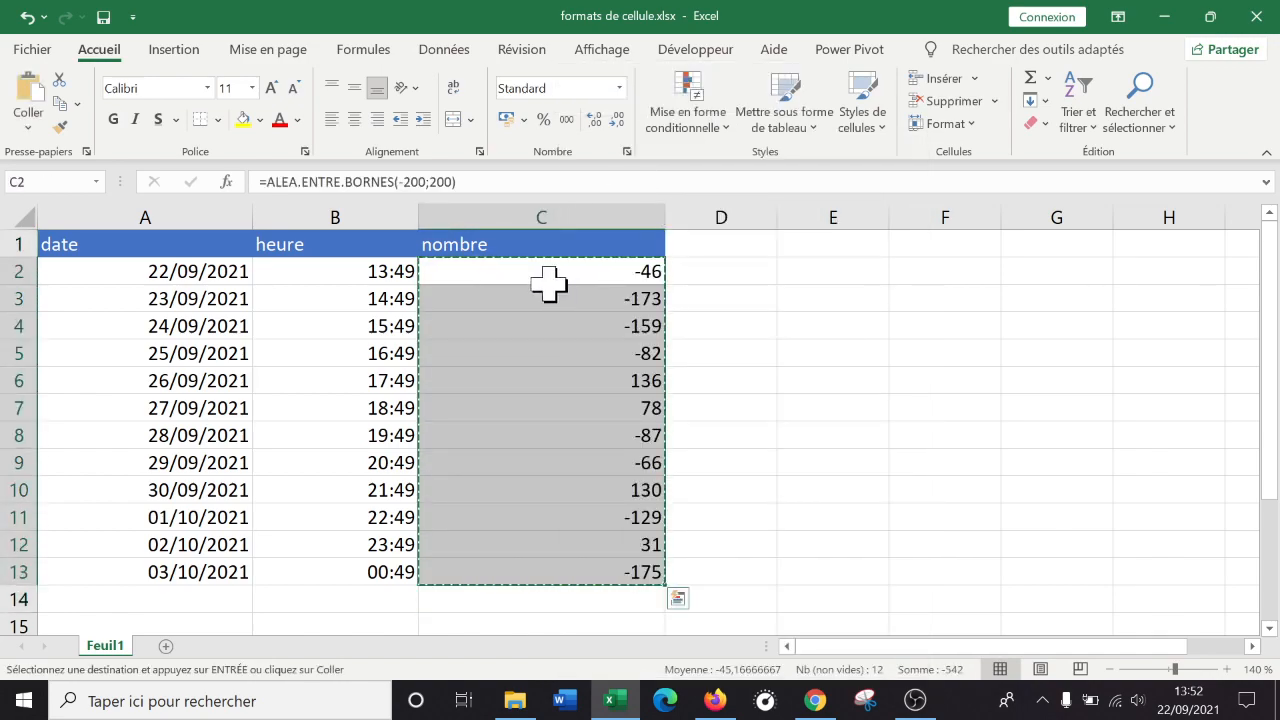
pyautogui.rightClick(540, 272)
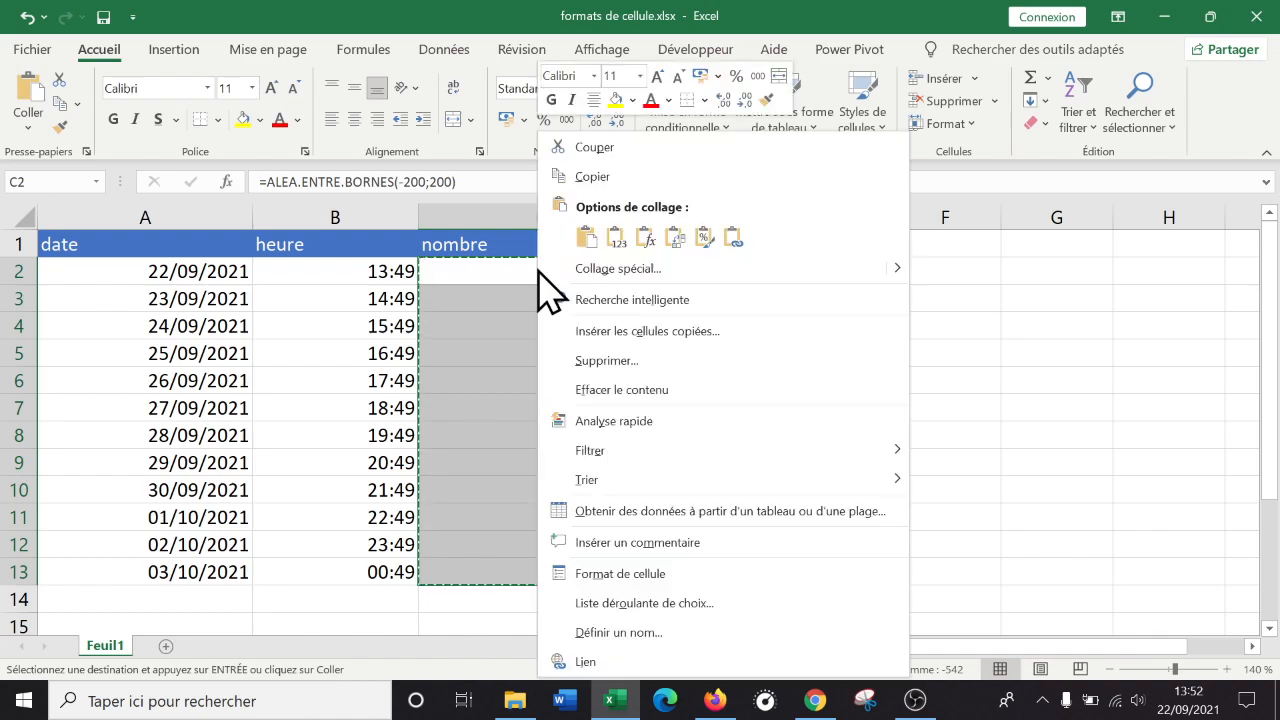
pyautogui.click(620, 235)
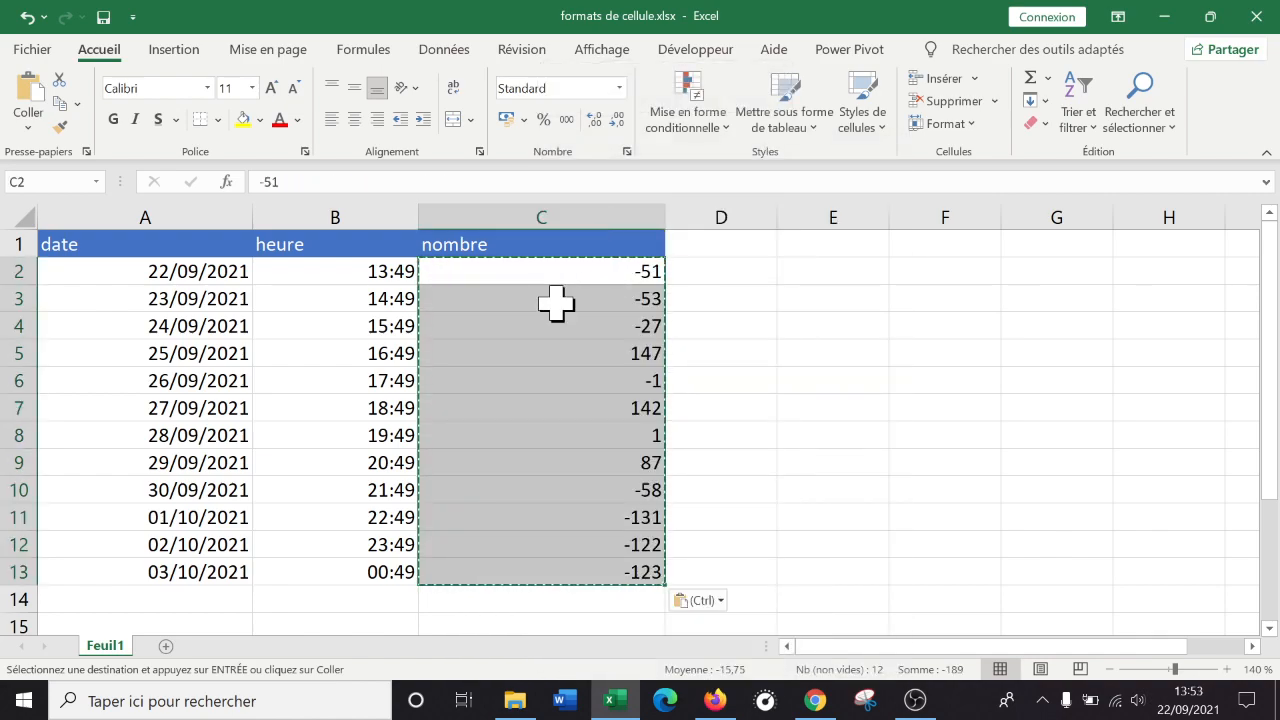
pyautogui.moveTo(539, 270); pyautogui.dragTo(537, 569)
pyautogui.hotkey('ctrl', 'c')
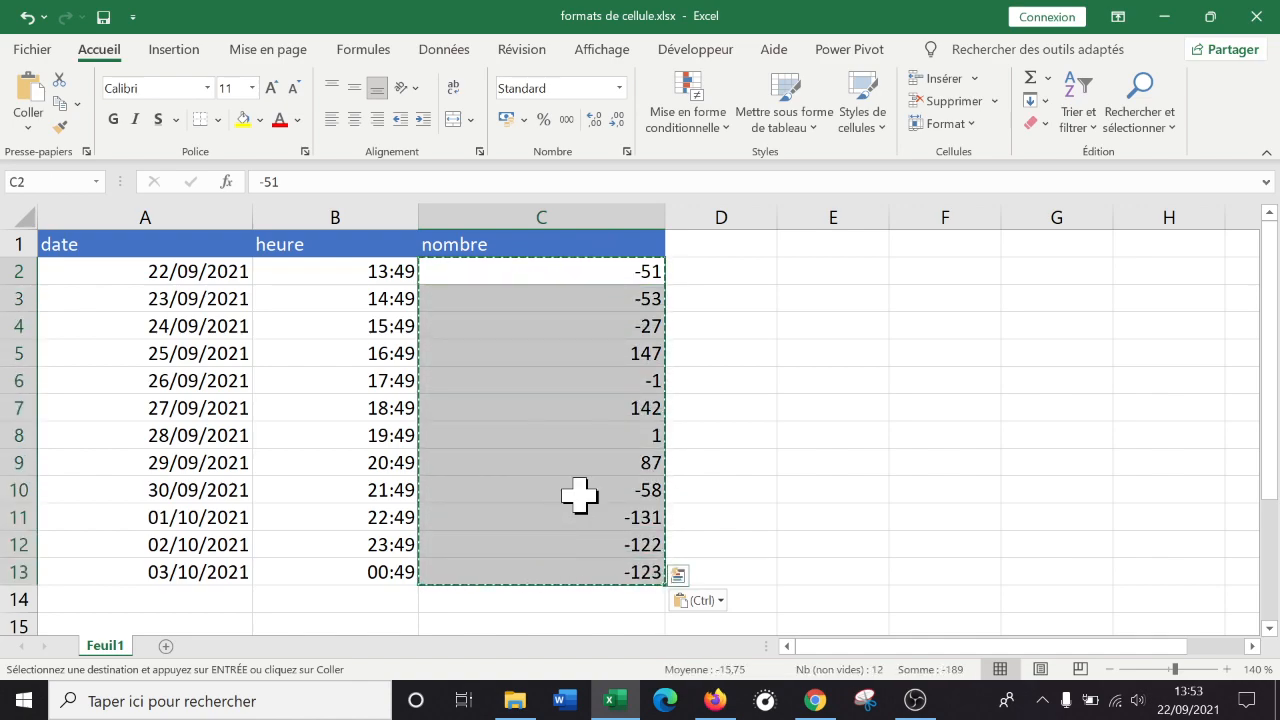
# Widen column D and paste the values again over column C.
pyautogui.moveTo(777, 219); pyautogui.dragTo(866, 221)
pyautogui.moveTo(581, 246); pyautogui.dragTo(527, 565)
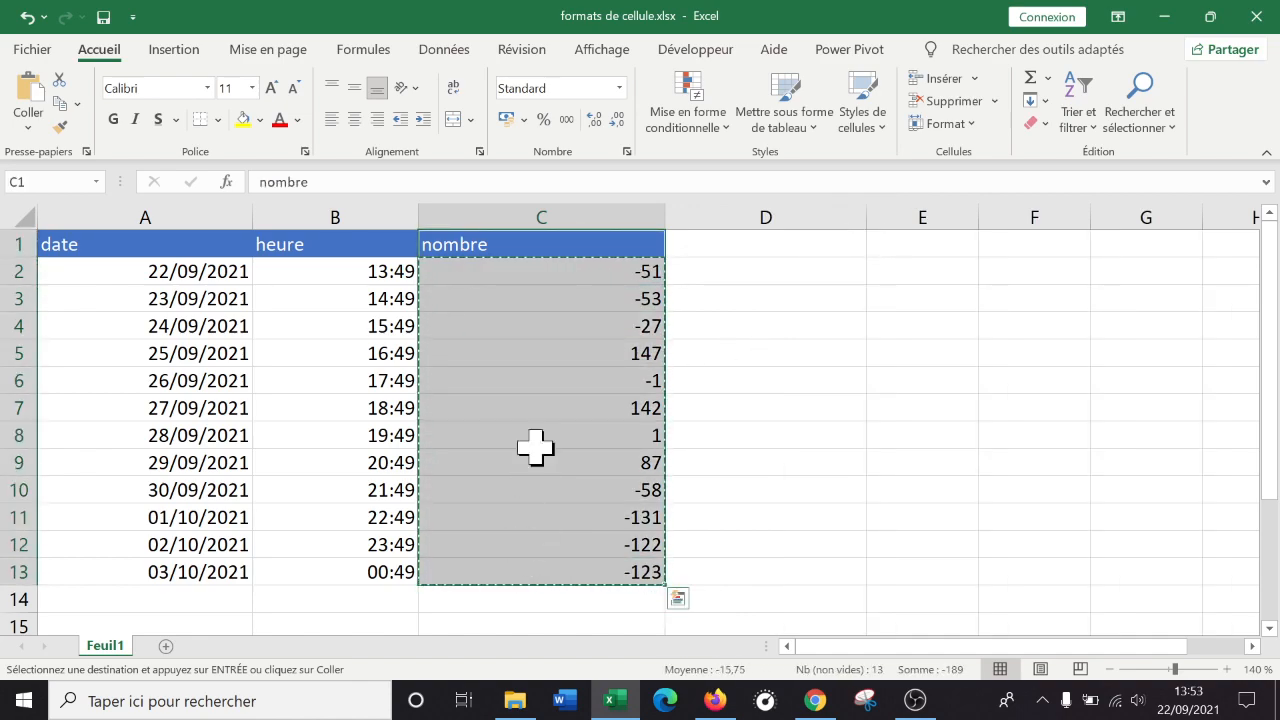
pyautogui.rightClick(528, 289)
pyautogui.click(611, 205)
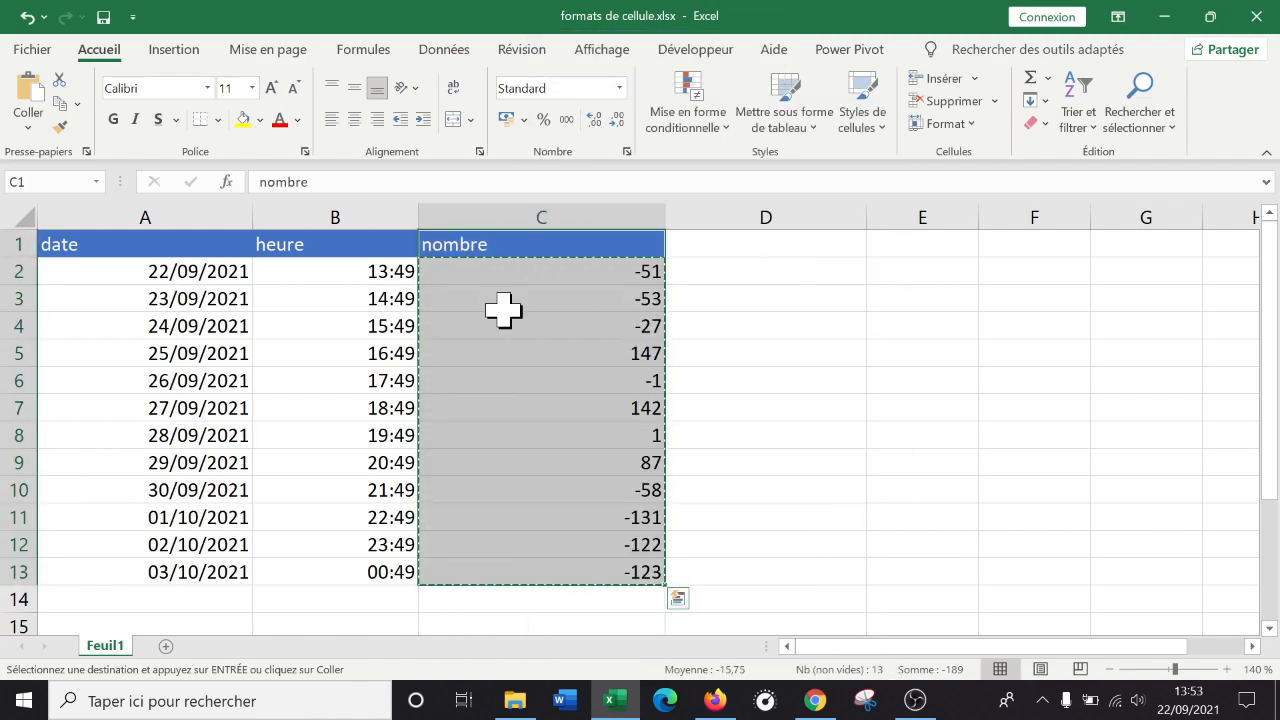
# Check that C2, C3, C5, C7, C9, C12 and C13 hold fixed numbers, then select C1:C13.
pyautogui.click(525, 353)
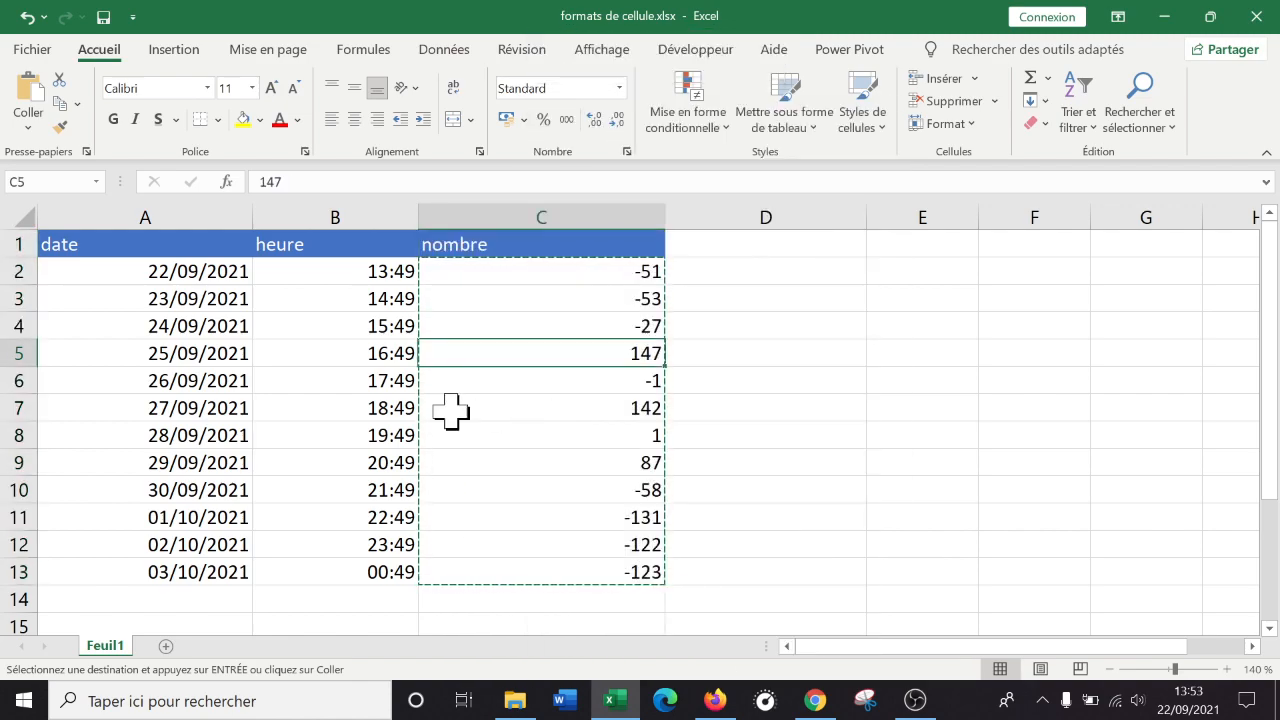
pyautogui.click(530, 308)
pyautogui.click(523, 466)
pyautogui.click(514, 542)
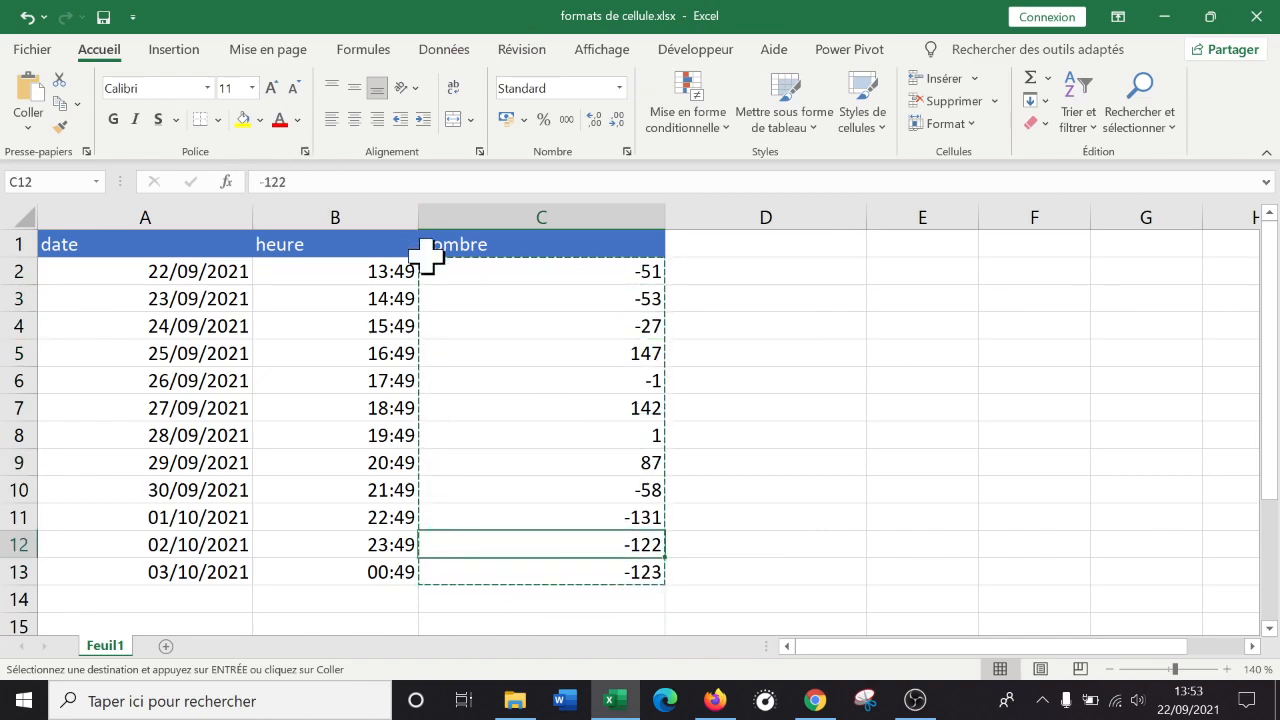
pyautogui.click(560, 265)
pyautogui.click(574, 410)
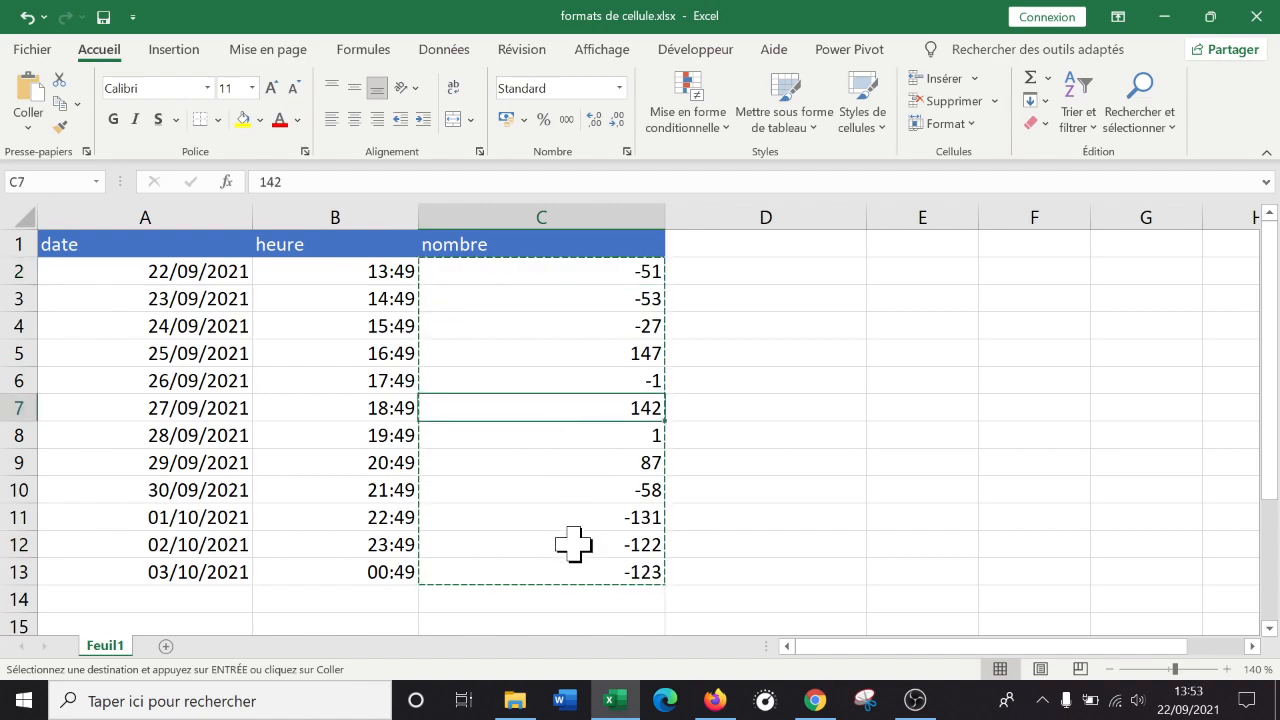
pyautogui.click(573, 567)
pyautogui.moveTo(541, 230); pyautogui.dragTo(543, 560)
# Paste the nombre column into columns C, D and E, then narrow column D.
pyautogui.rightClick(593, 390)
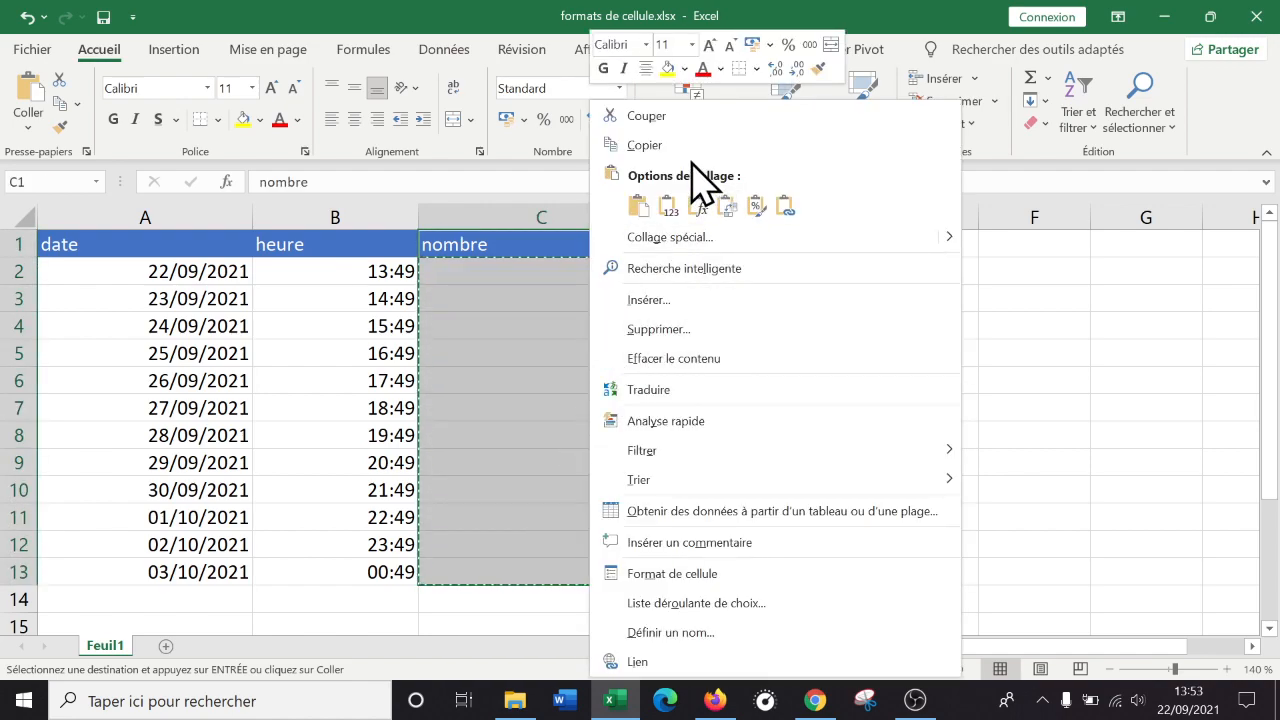
pyautogui.click(727, 205)
pyautogui.click(745, 237)
pyautogui.rightClick(745, 237)
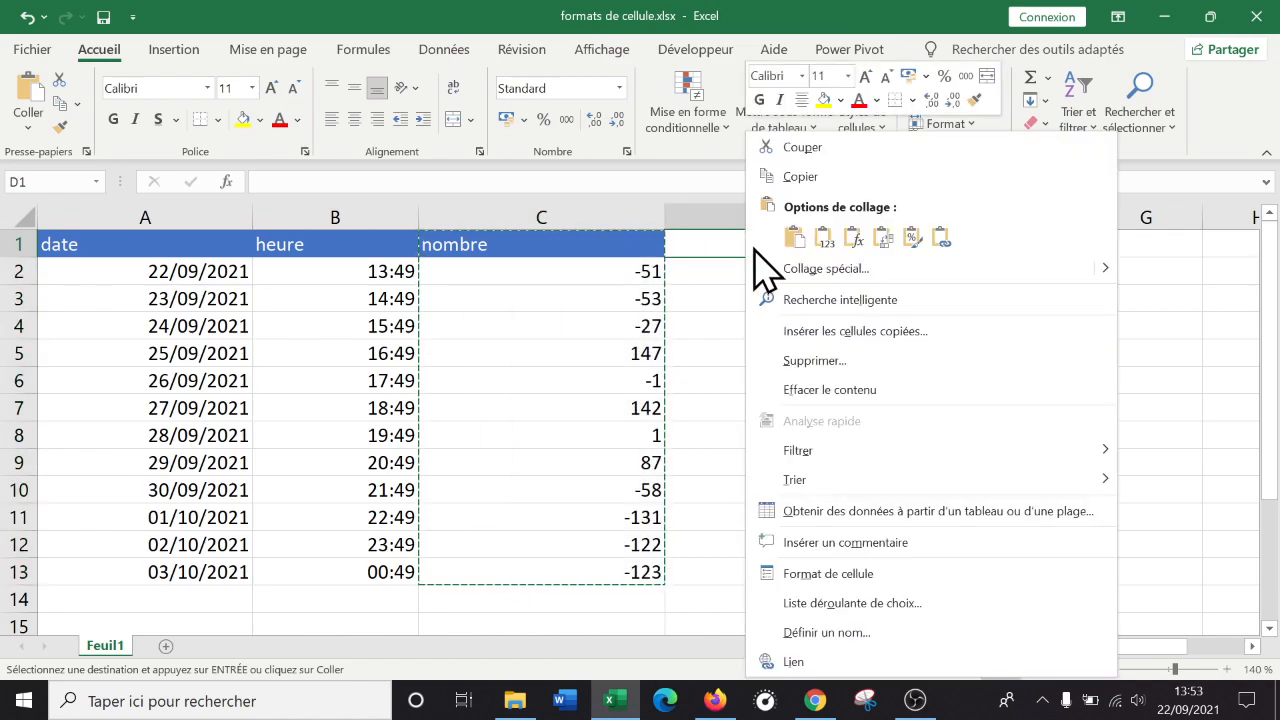
pyautogui.click(803, 248)
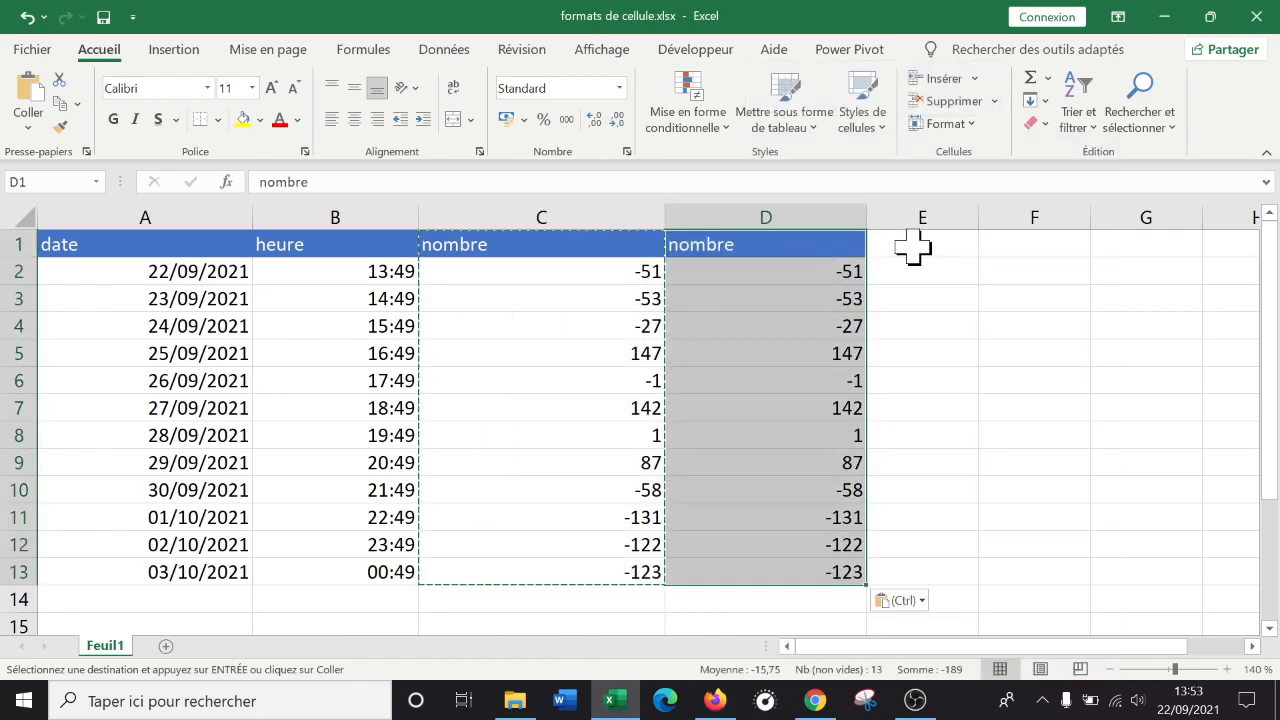
pyautogui.click(909, 245)
pyautogui.rightClick(909, 245)
pyautogui.click(593, 237)
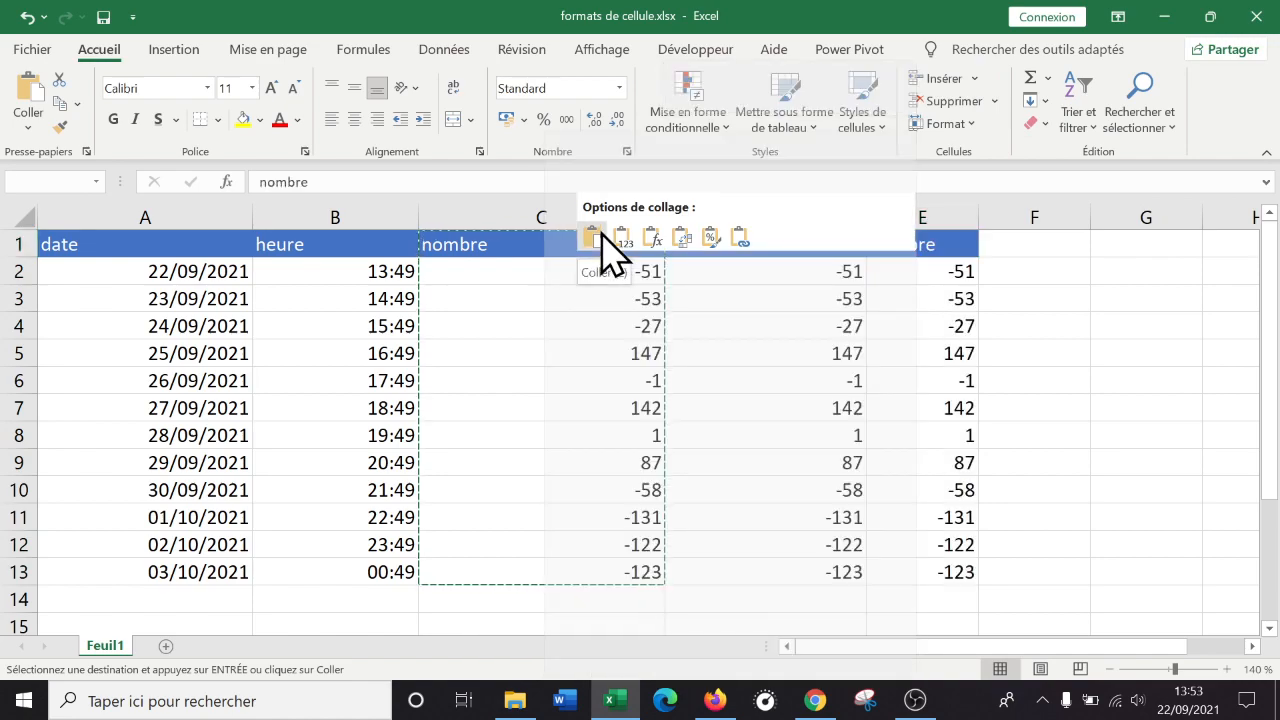
pyautogui.moveTo(868, 216); pyautogui.dragTo(826, 216)
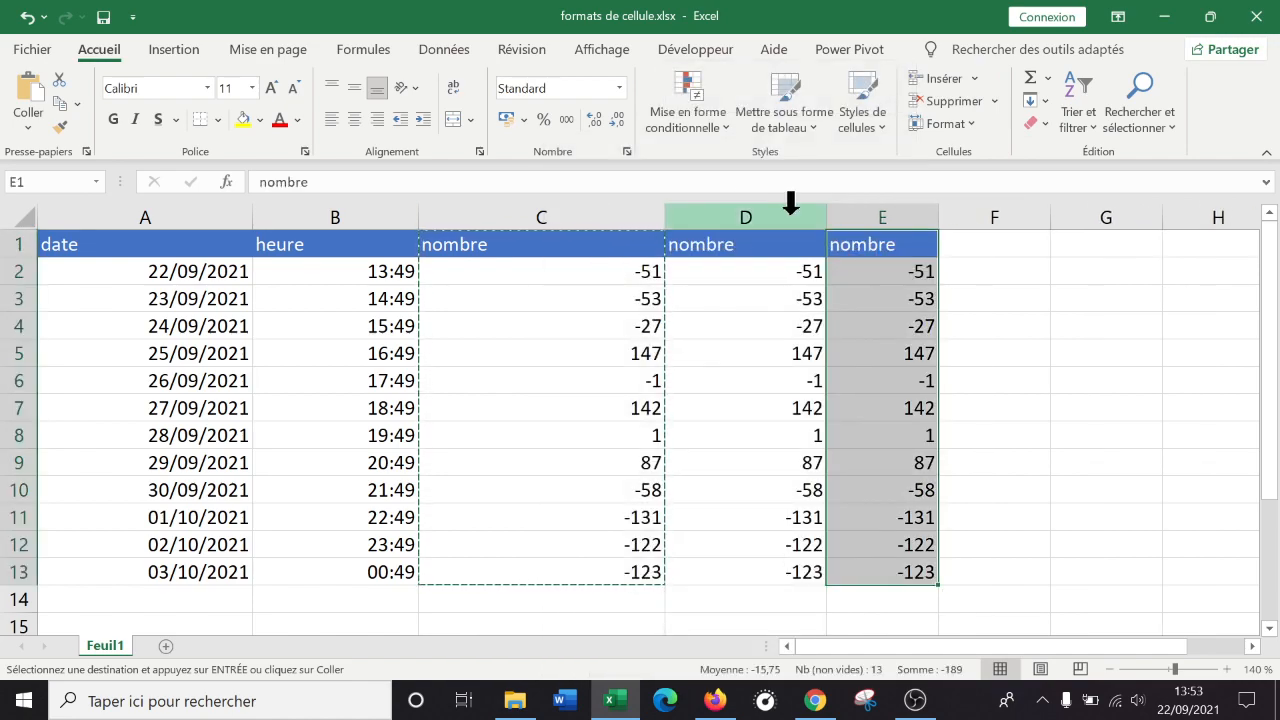
# Copy all of column C and paste it at cell F1.
pyautogui.click(586, 220)
pyautogui.rightClick(588, 222)
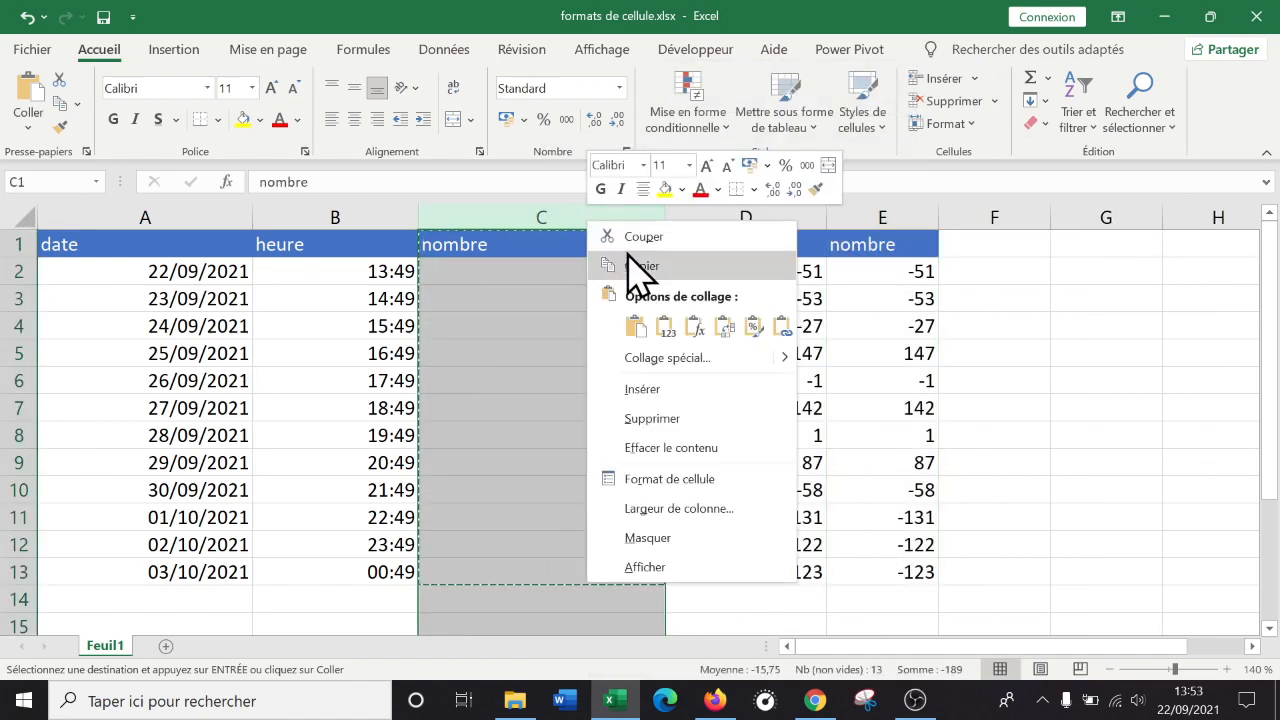
pyautogui.click(629, 266)
pyautogui.click(980, 246)
pyautogui.rightClick(982, 246)
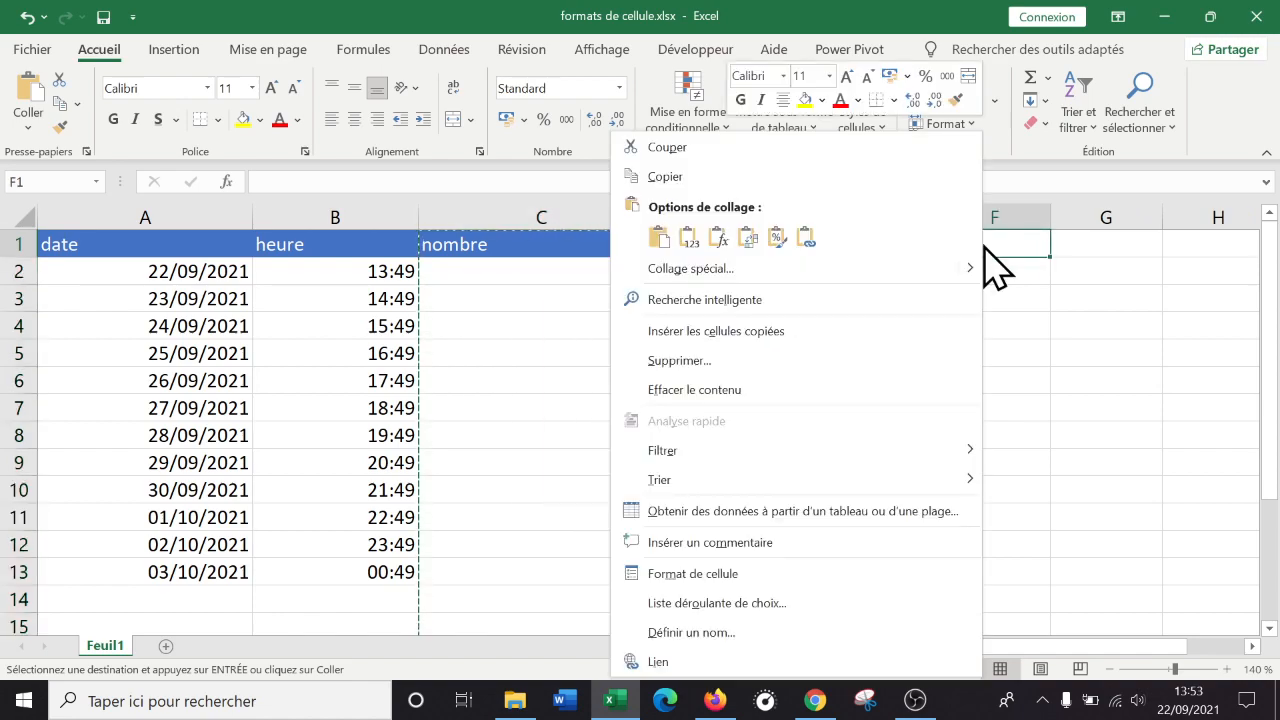
pyautogui.click(660, 248)
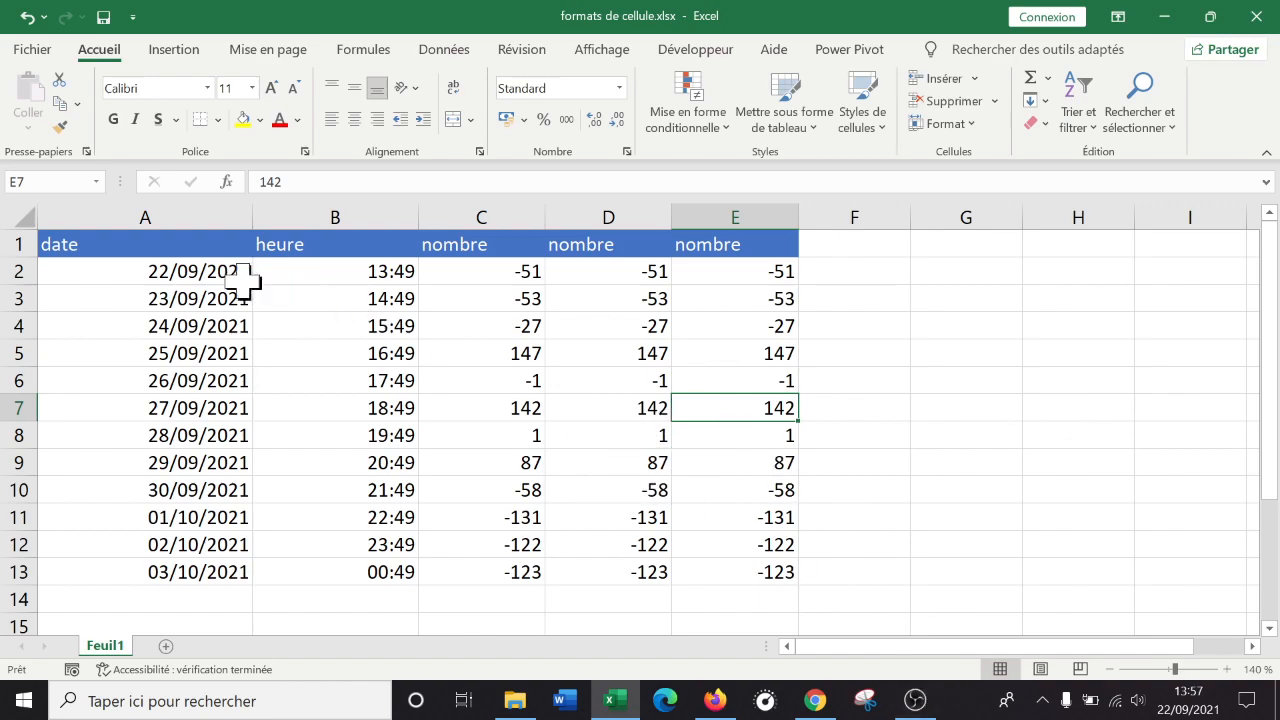
pyautogui.click(887, 237)
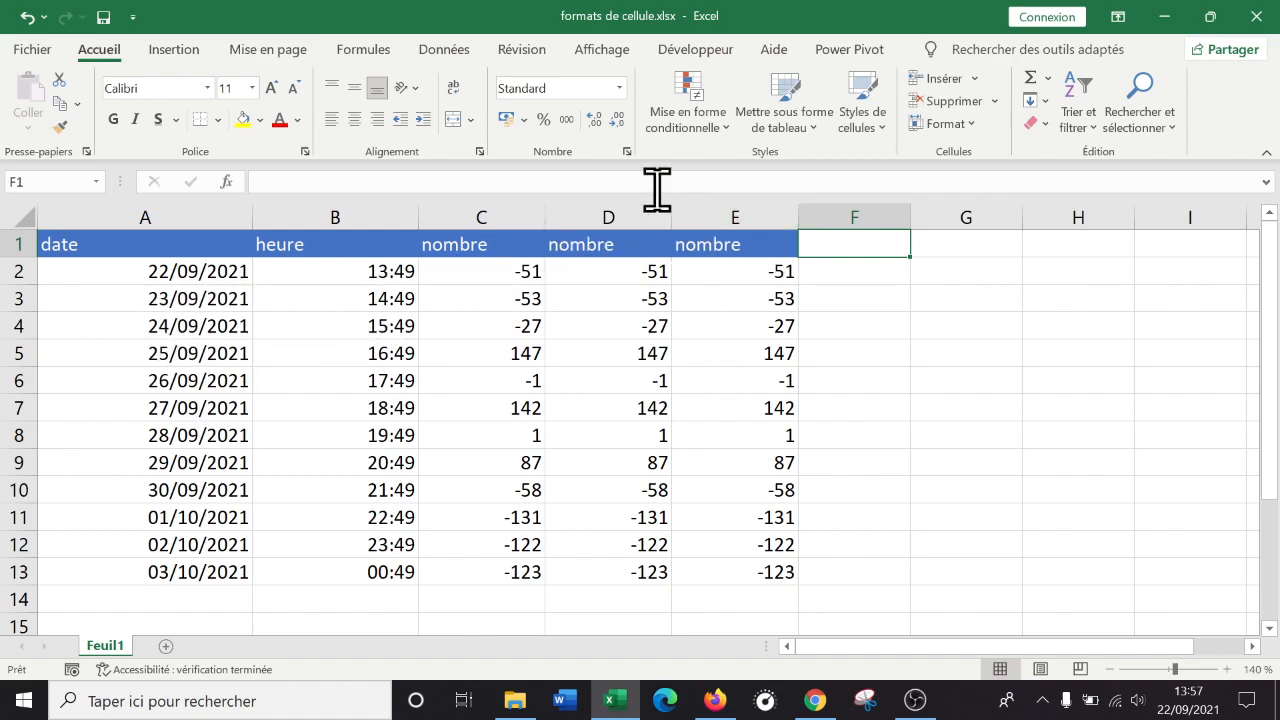
pyautogui.rightClick(845, 273)
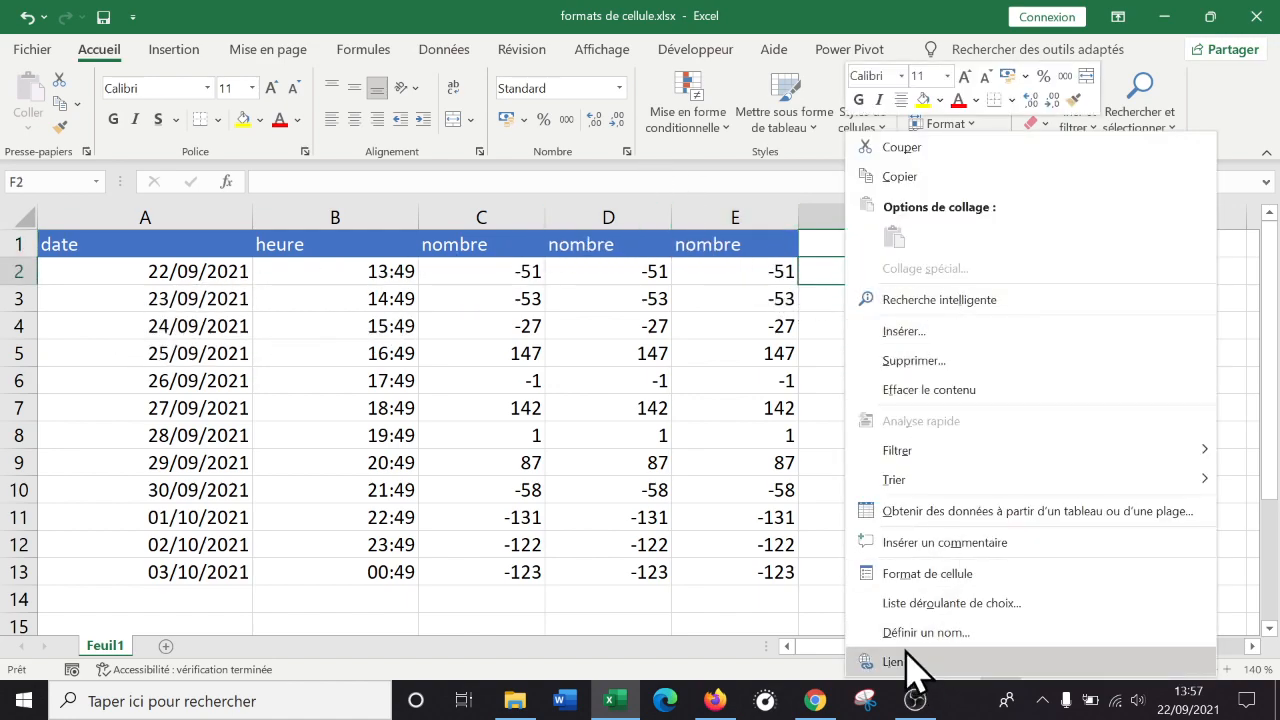
pyautogui.click(920, 578)
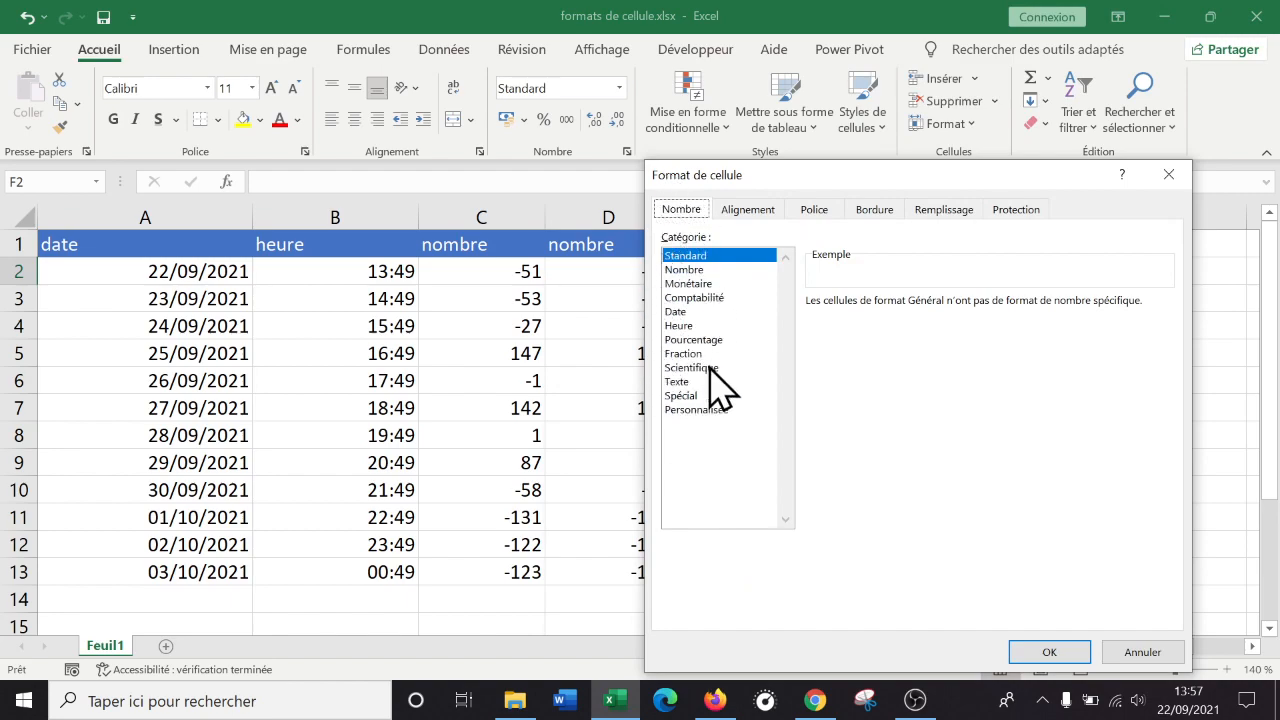
pyautogui.click(750, 212)
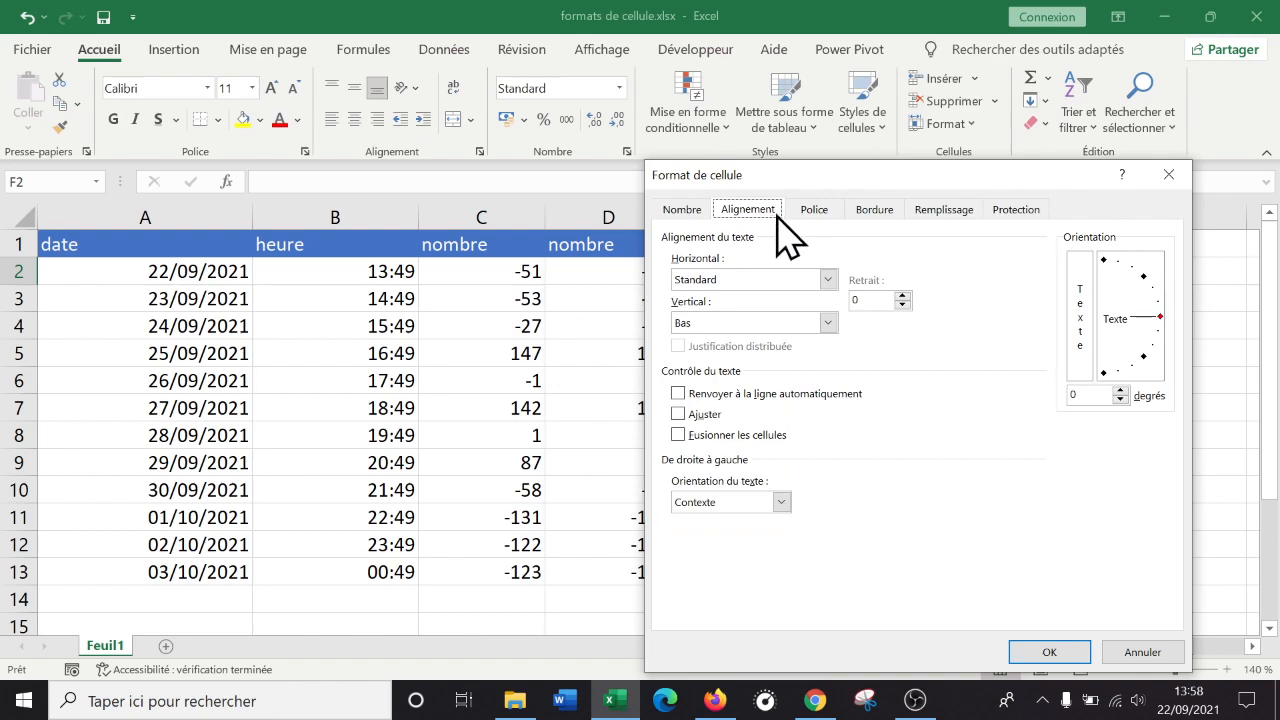
pyautogui.click(827, 280)
pyautogui.click(981, 277)
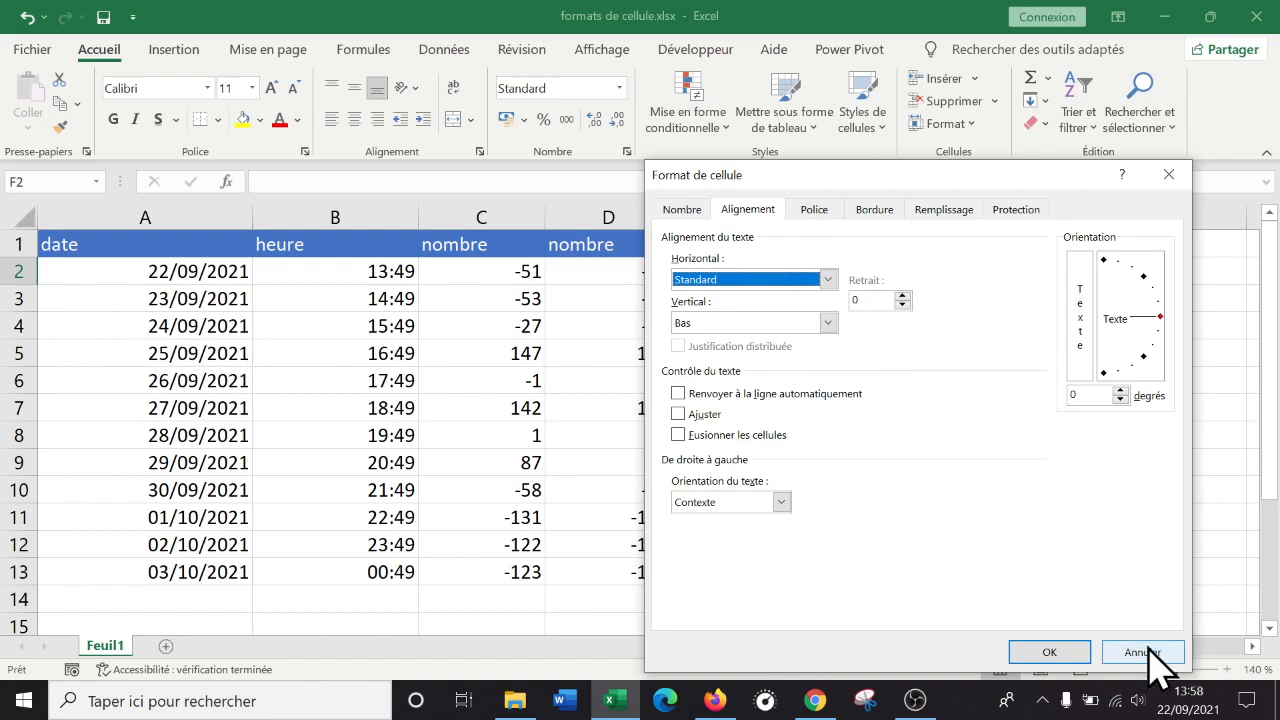
pyautogui.click(1148, 653)
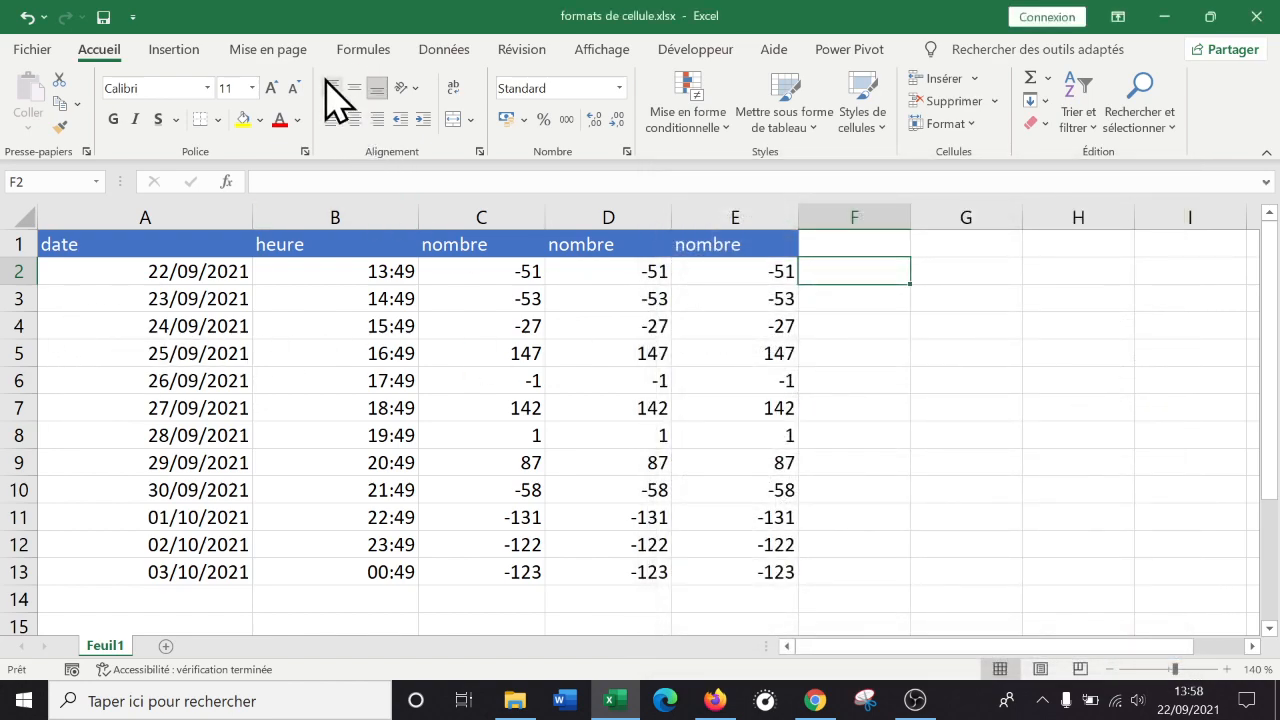
# Open Format de cellule for F2, browse Police, Bordure, Remplissage and Protection, then return to Nombre.
pyautogui.rightClick(838, 268)
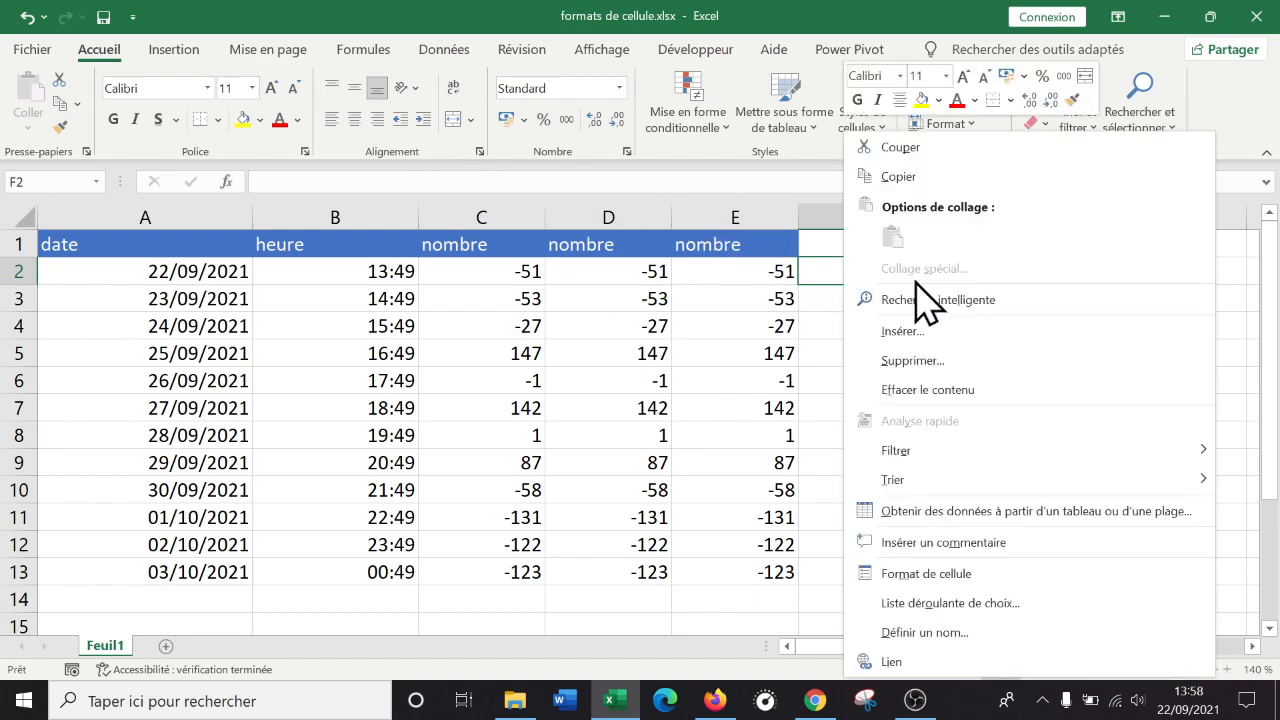
pyautogui.click(958, 573)
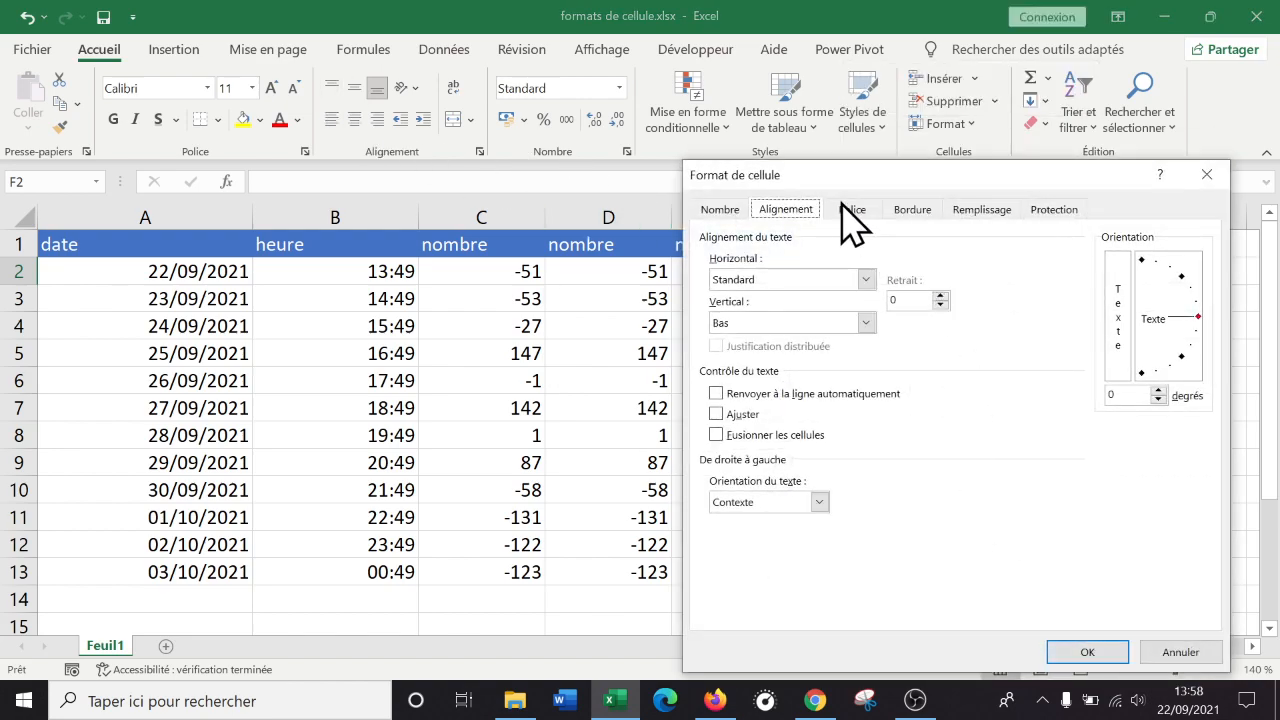
pyautogui.click(856, 209)
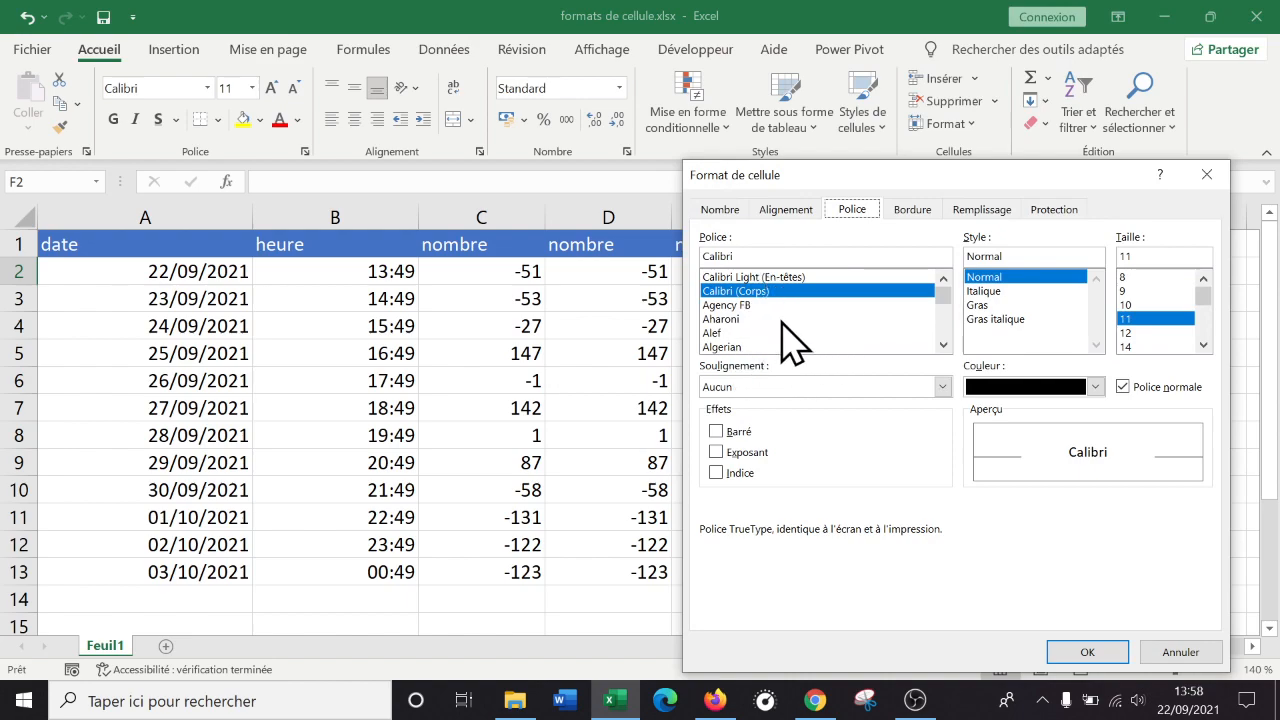
pyautogui.scroll(-3, 762, 339)
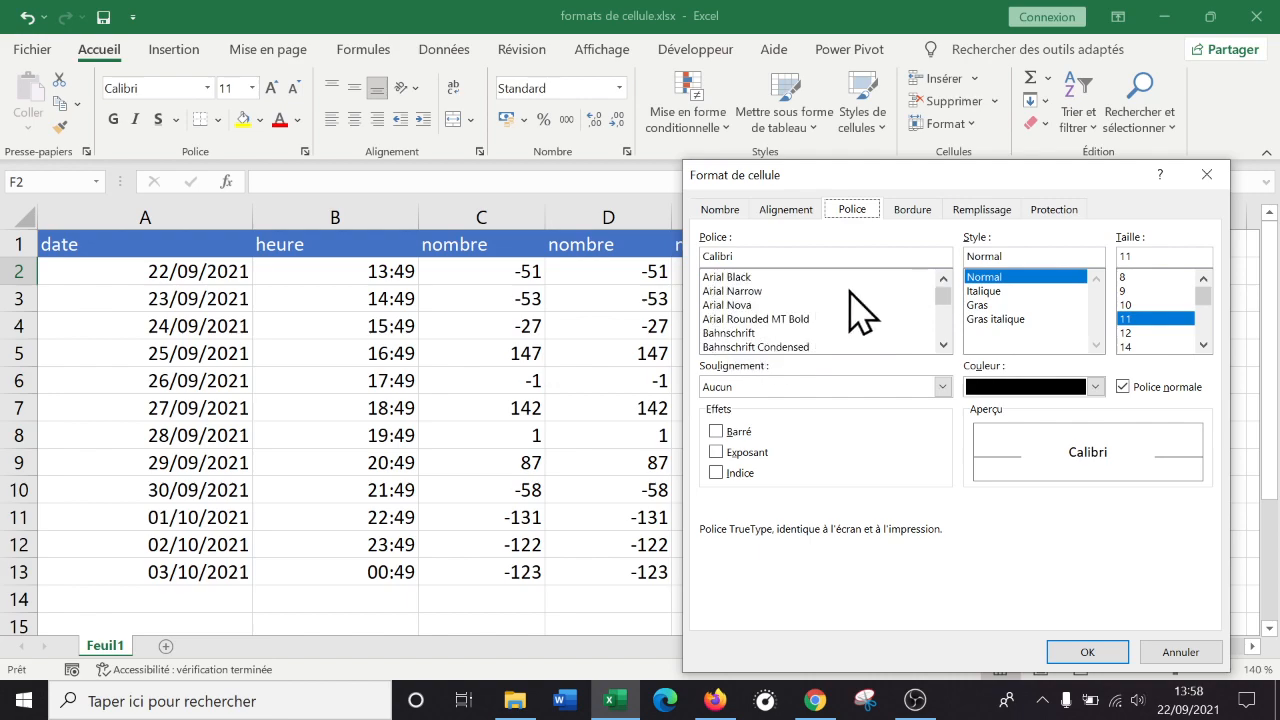
pyautogui.click(930, 211)
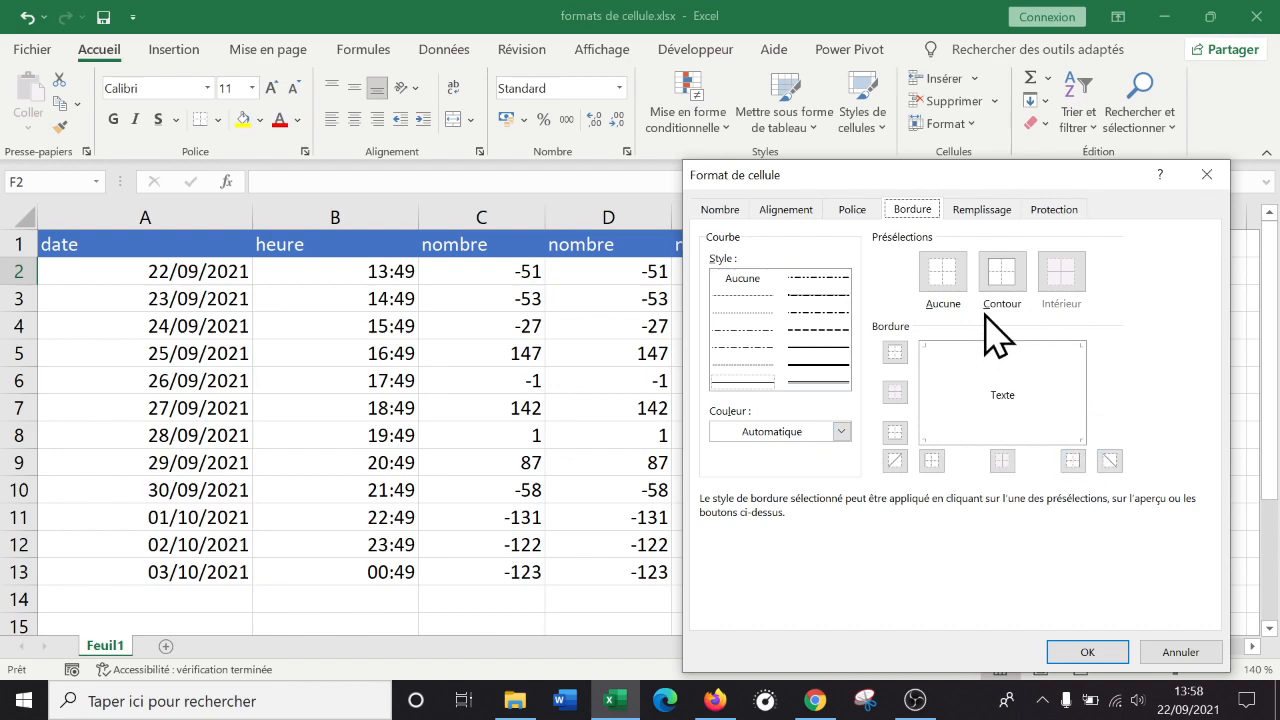
pyautogui.click(984, 212)
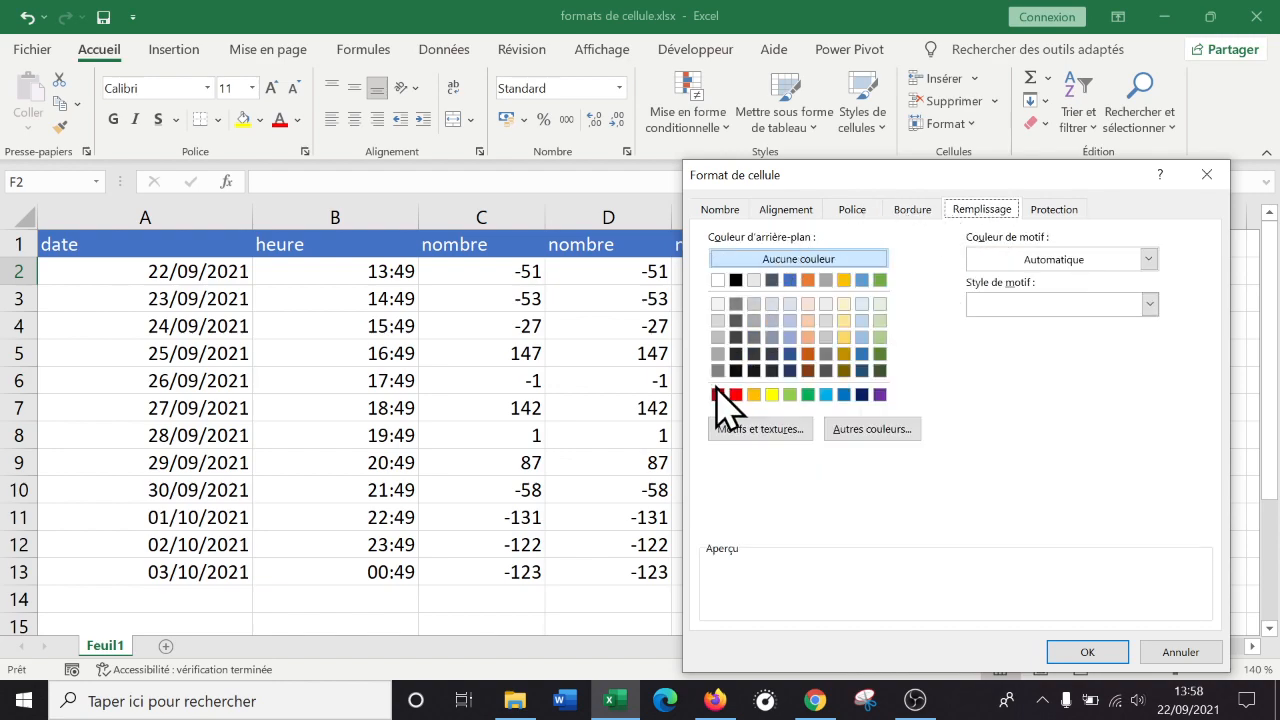
pyautogui.click(1150, 304)
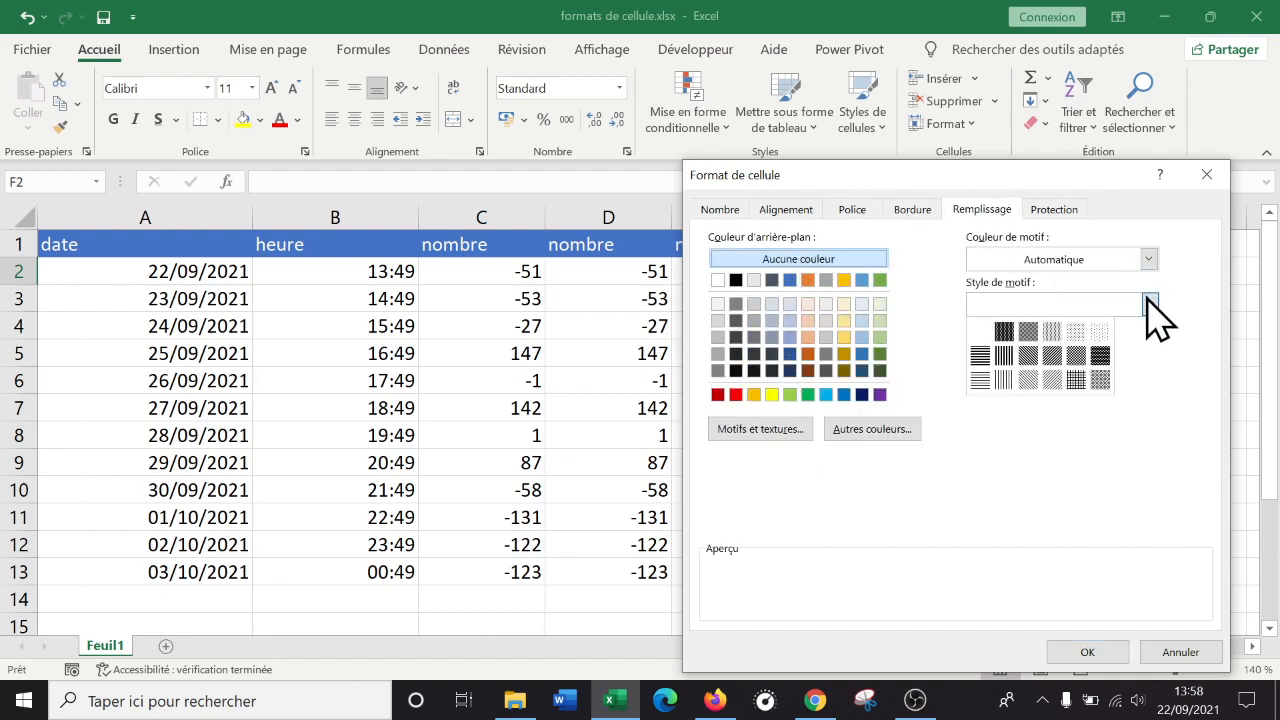
pyautogui.click(970, 215)
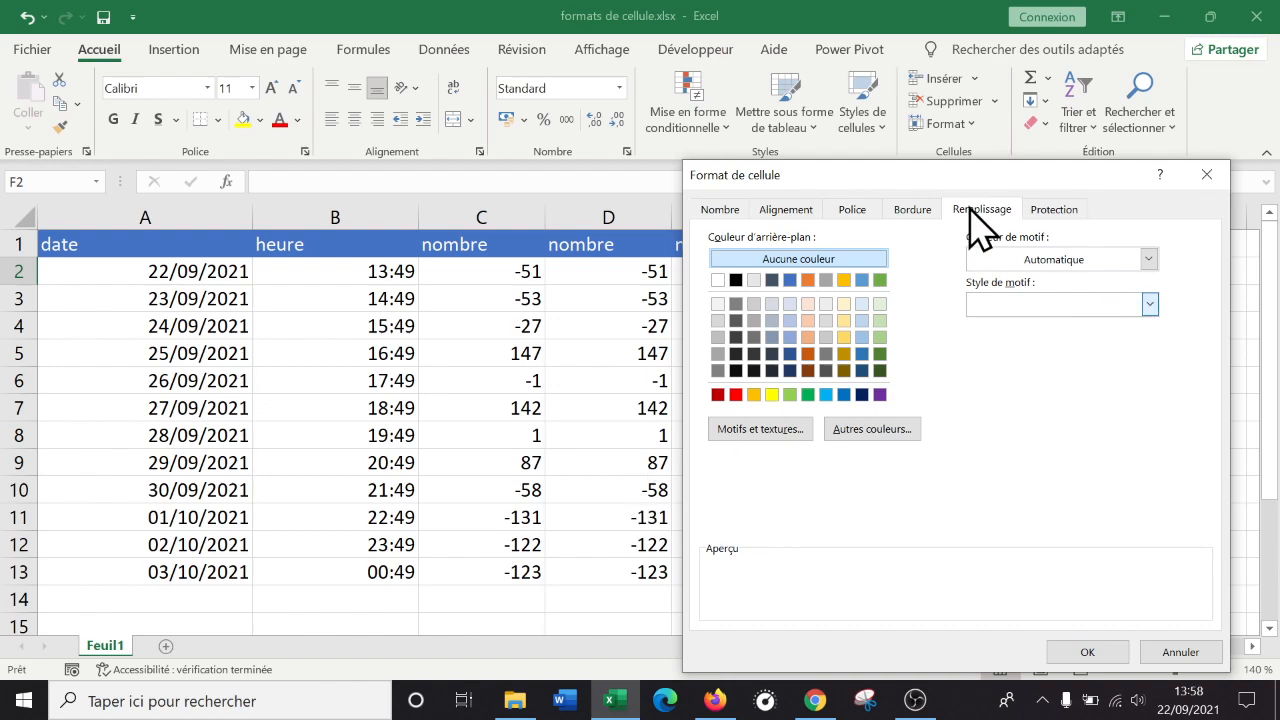
pyautogui.click(1060, 207)
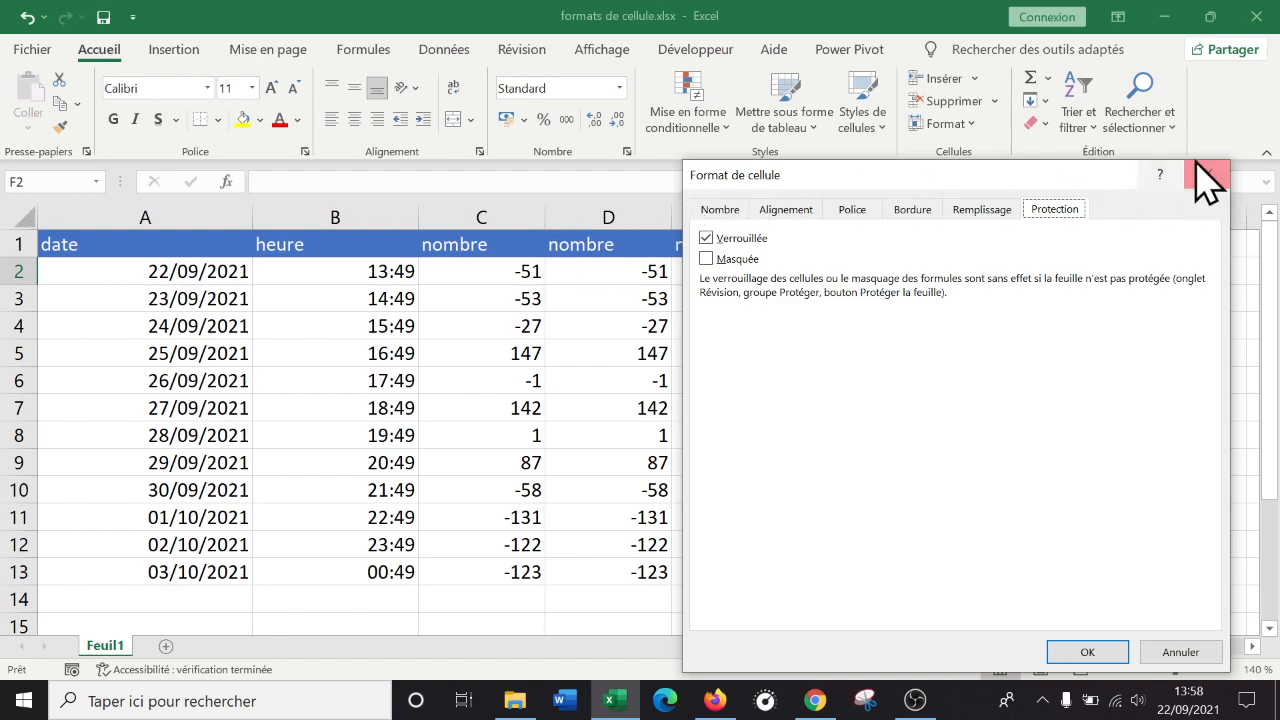
pyautogui.click(720, 210)
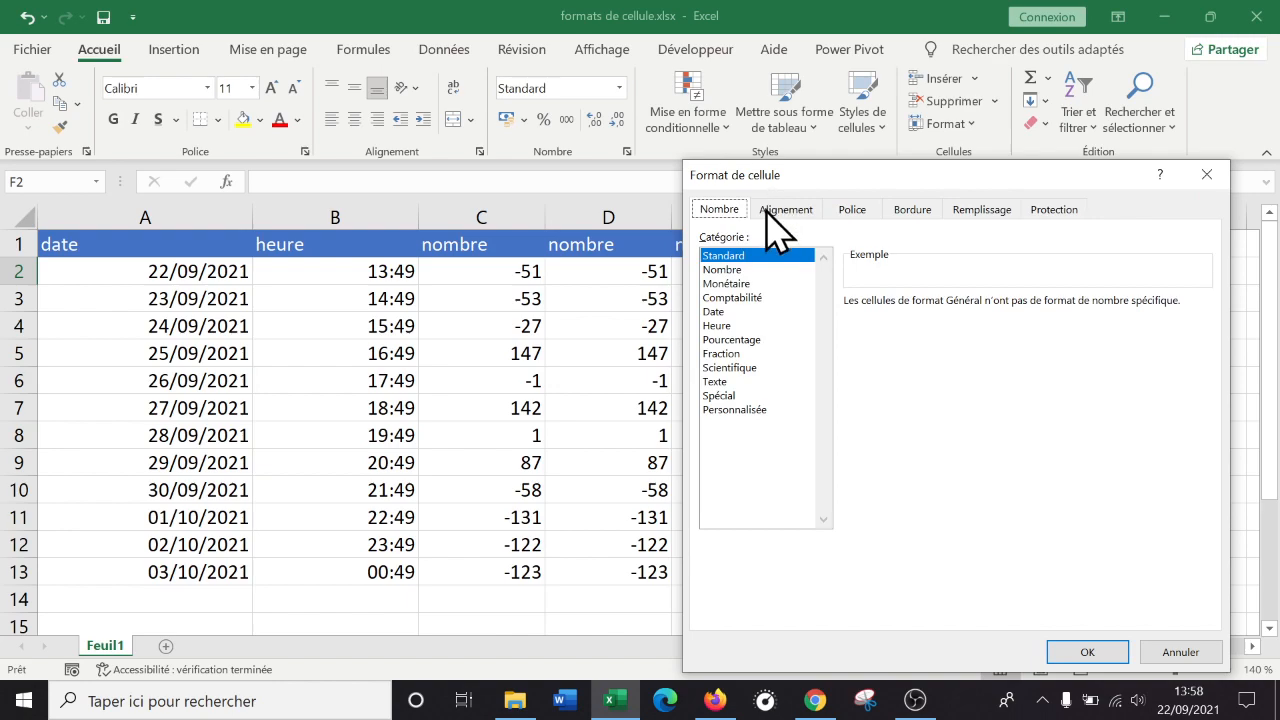
pyautogui.click(1212, 178)
pyautogui.click(482, 378)
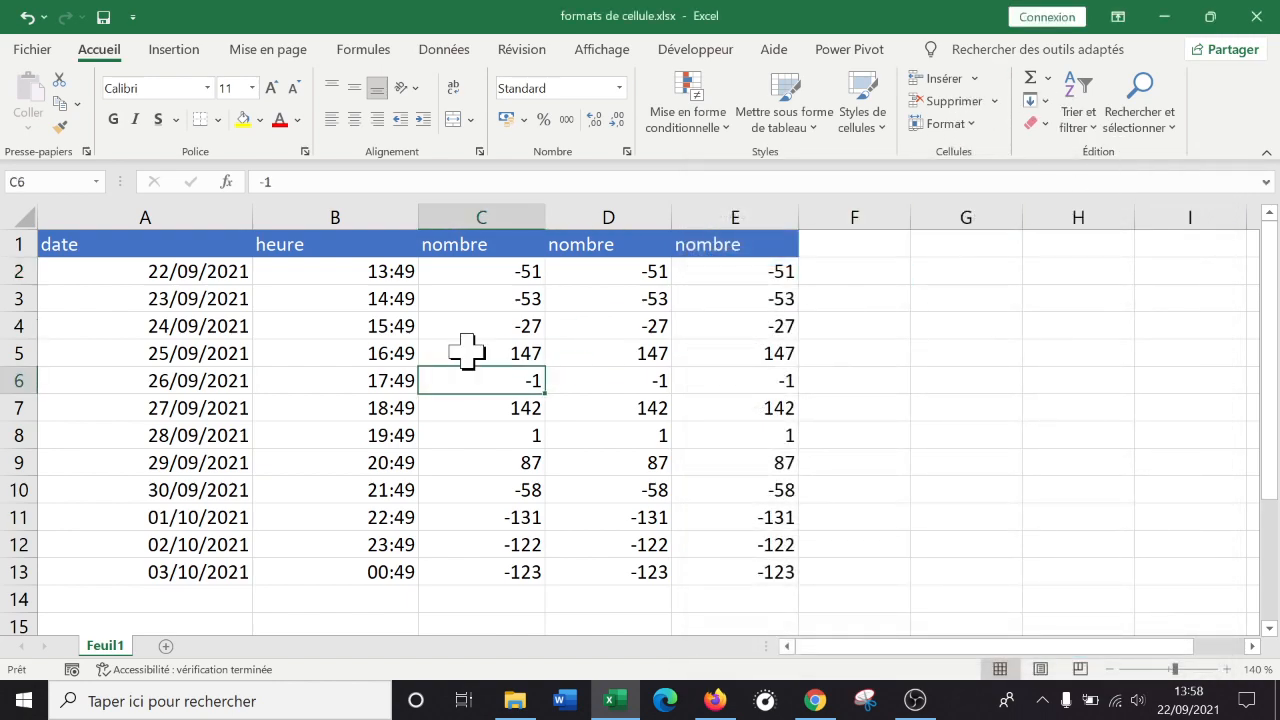
pyautogui.click(498, 401)
pyautogui.click(151, 214)
pyautogui.click(309, 214)
pyautogui.click(458, 215)
pyautogui.click(458, 215)
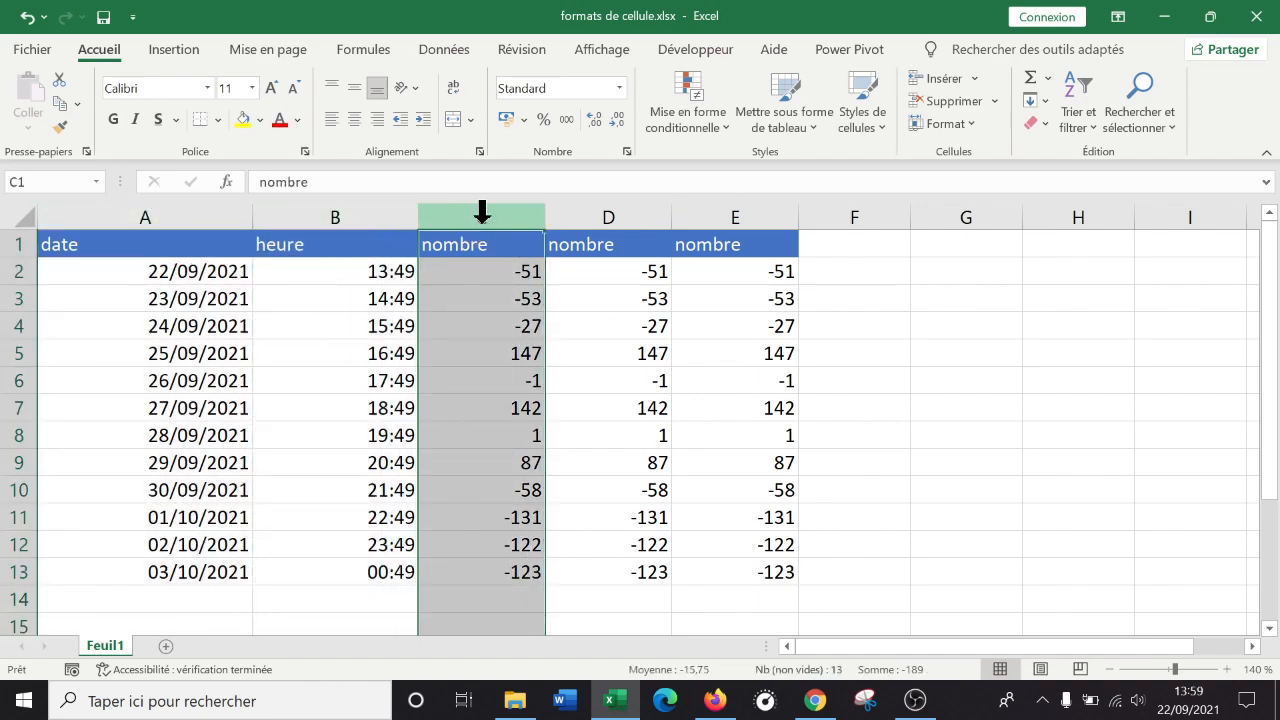
pyautogui.click(612, 245)
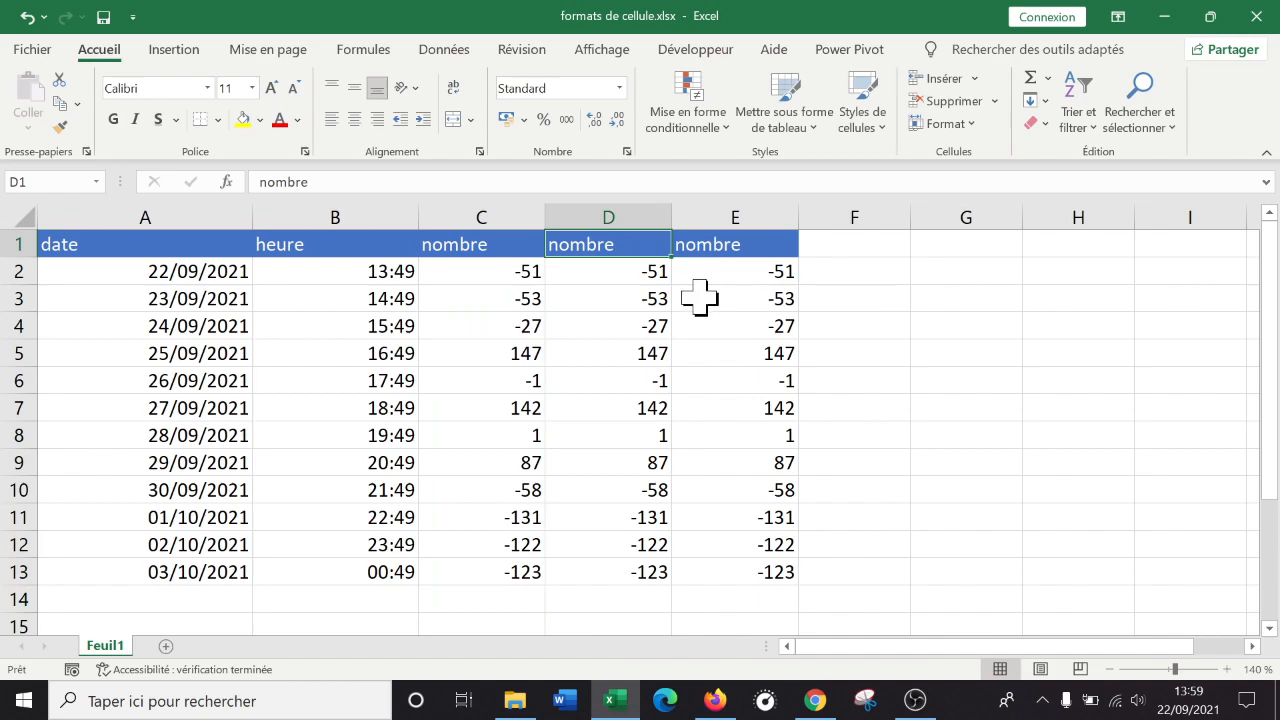
pyautogui.click(118, 205)
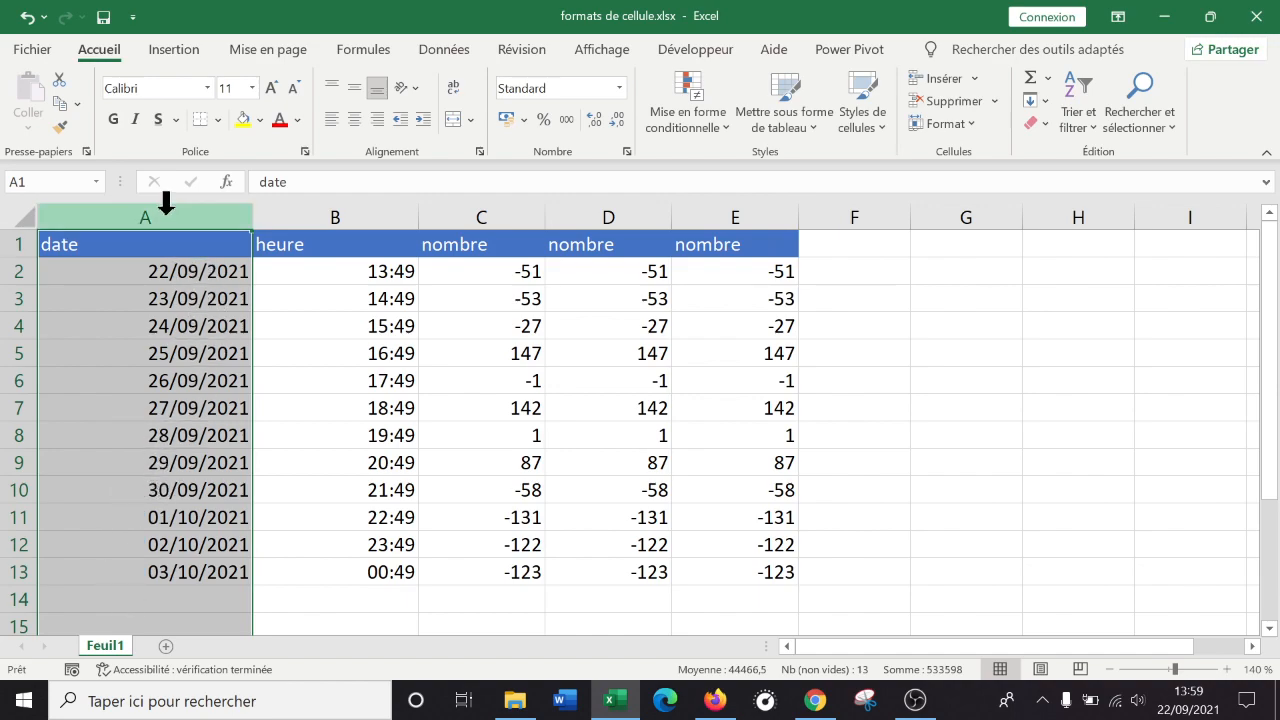
pyautogui.click(328, 199)
pyautogui.click(490, 199)
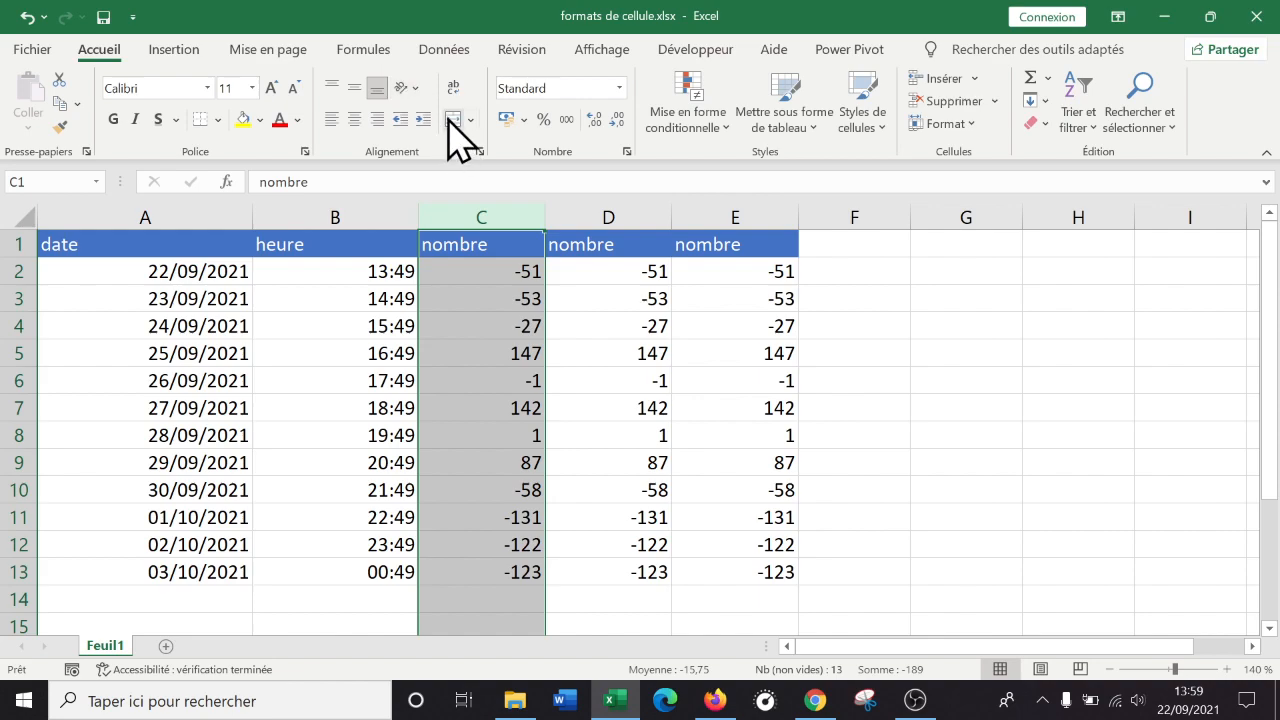
pyautogui.click(340, 440)
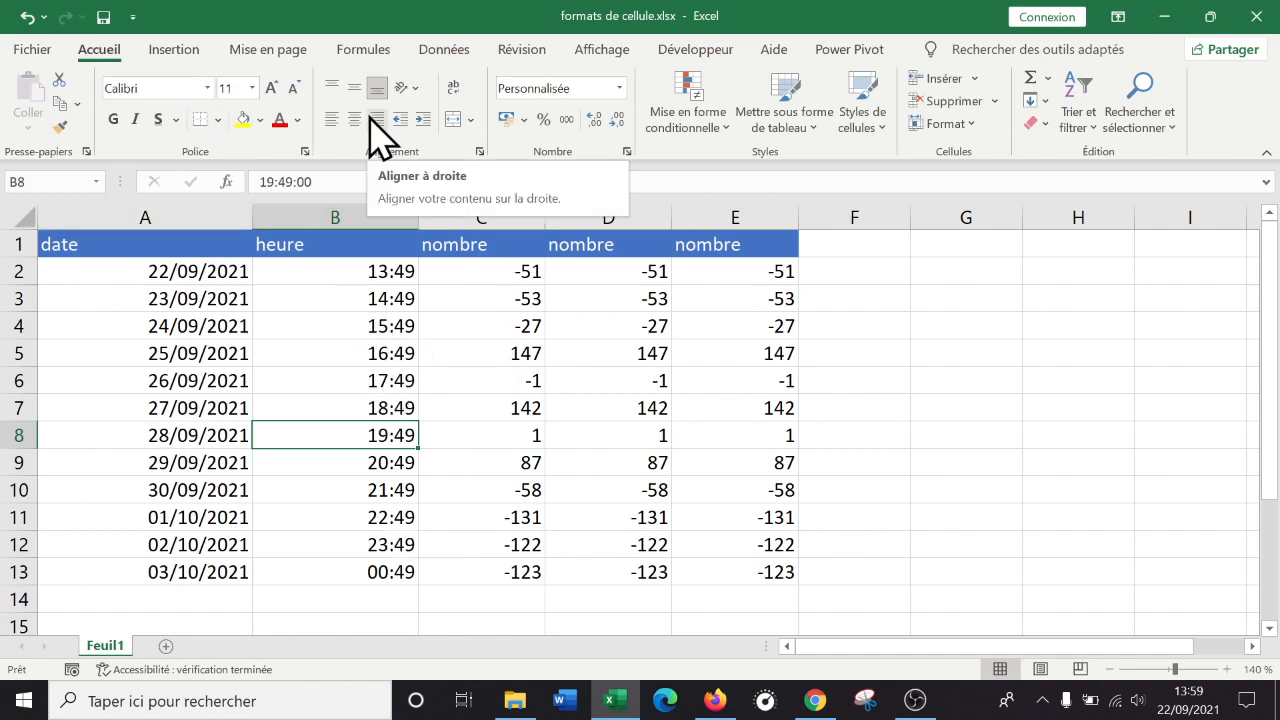
pyautogui.click(146, 209)
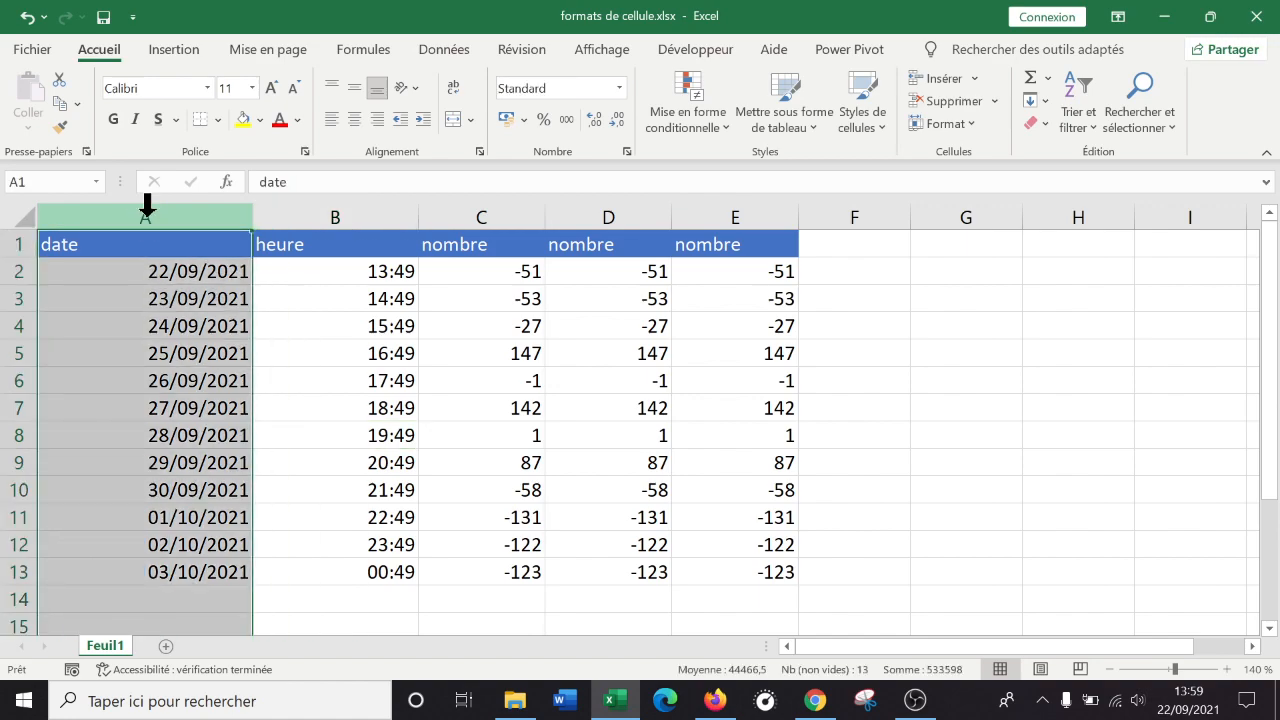
pyautogui.click(163, 323)
pyautogui.click(171, 214)
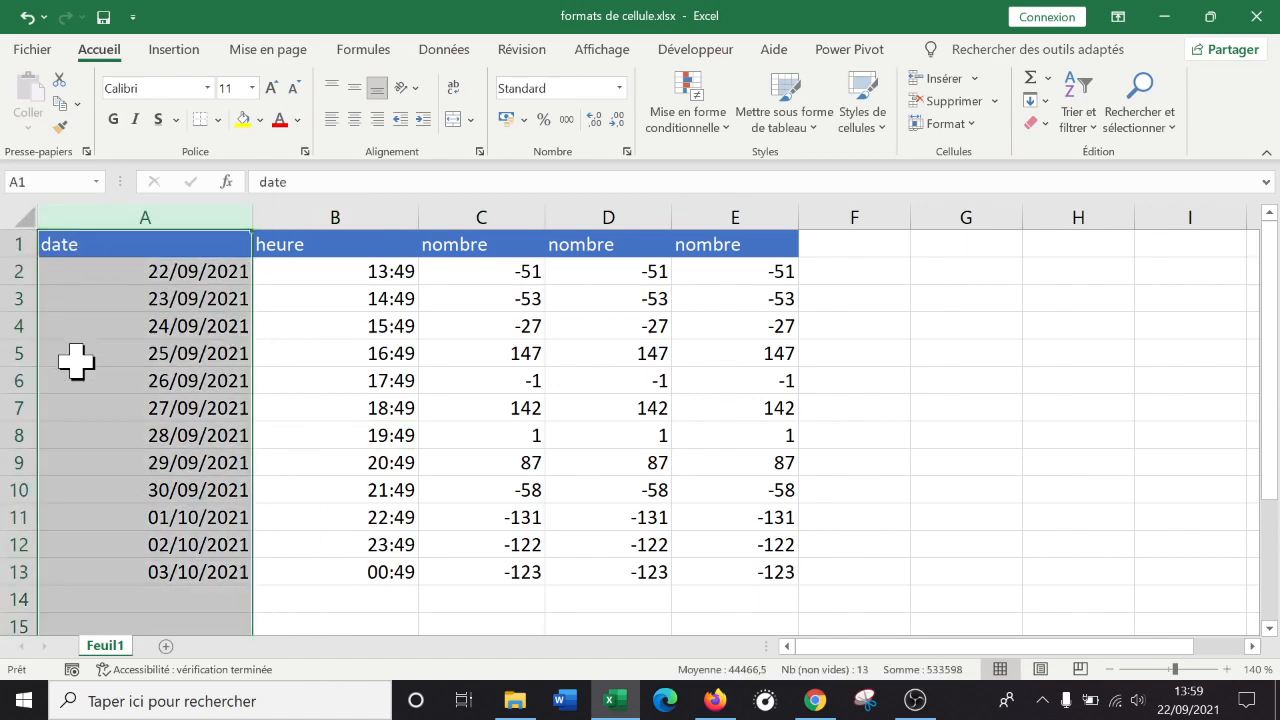
pyautogui.click(168, 378)
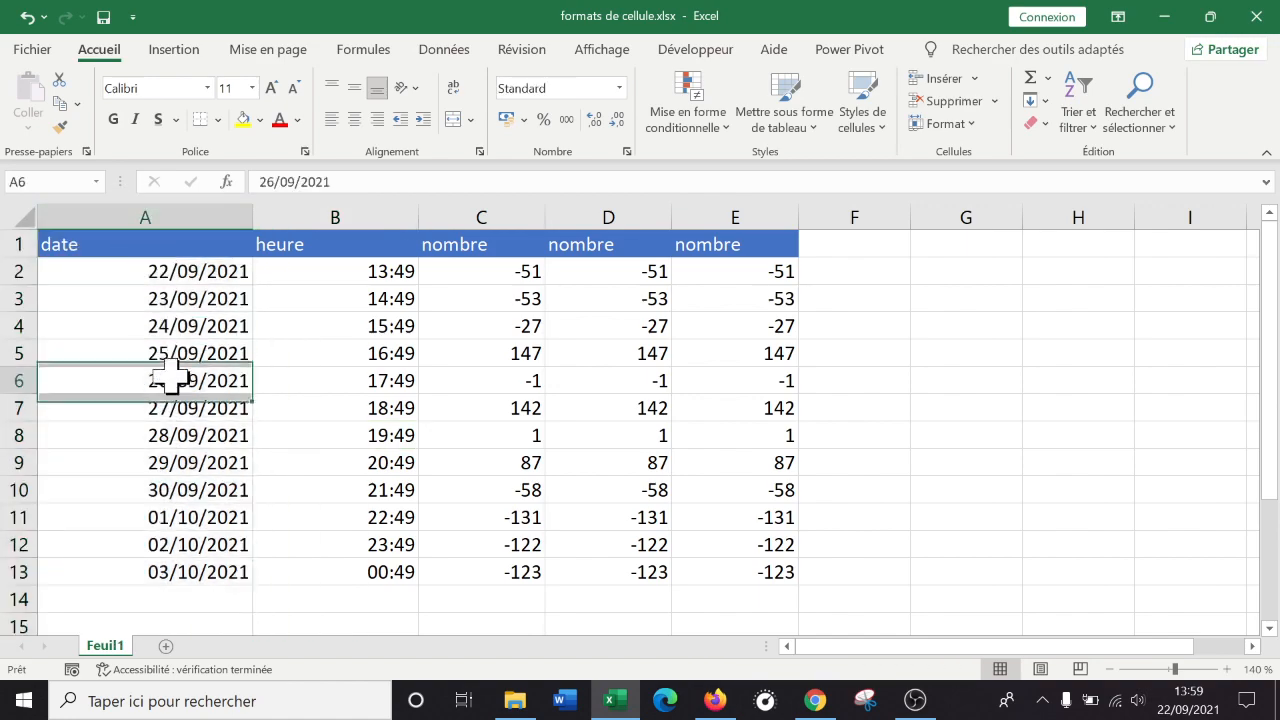
pyautogui.moveTo(157, 271); pyautogui.dragTo(143, 570)
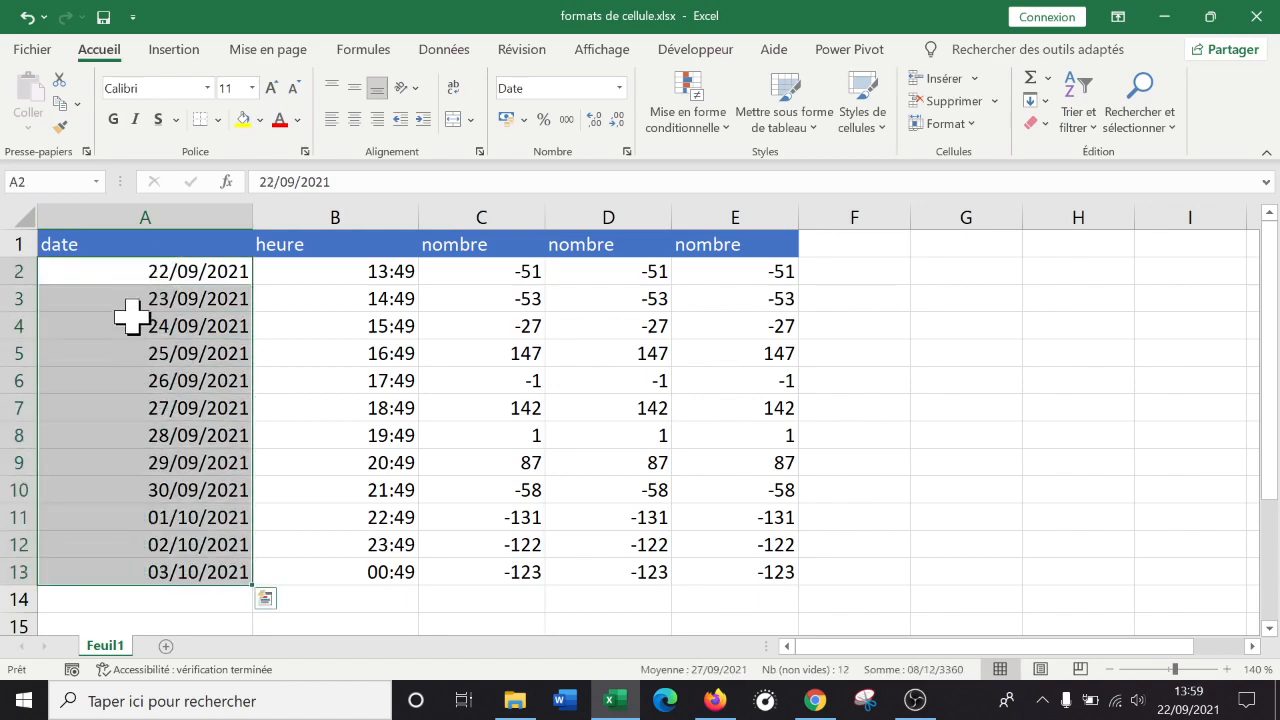
pyautogui.moveTo(143, 275); pyautogui.dragTo(147, 575)
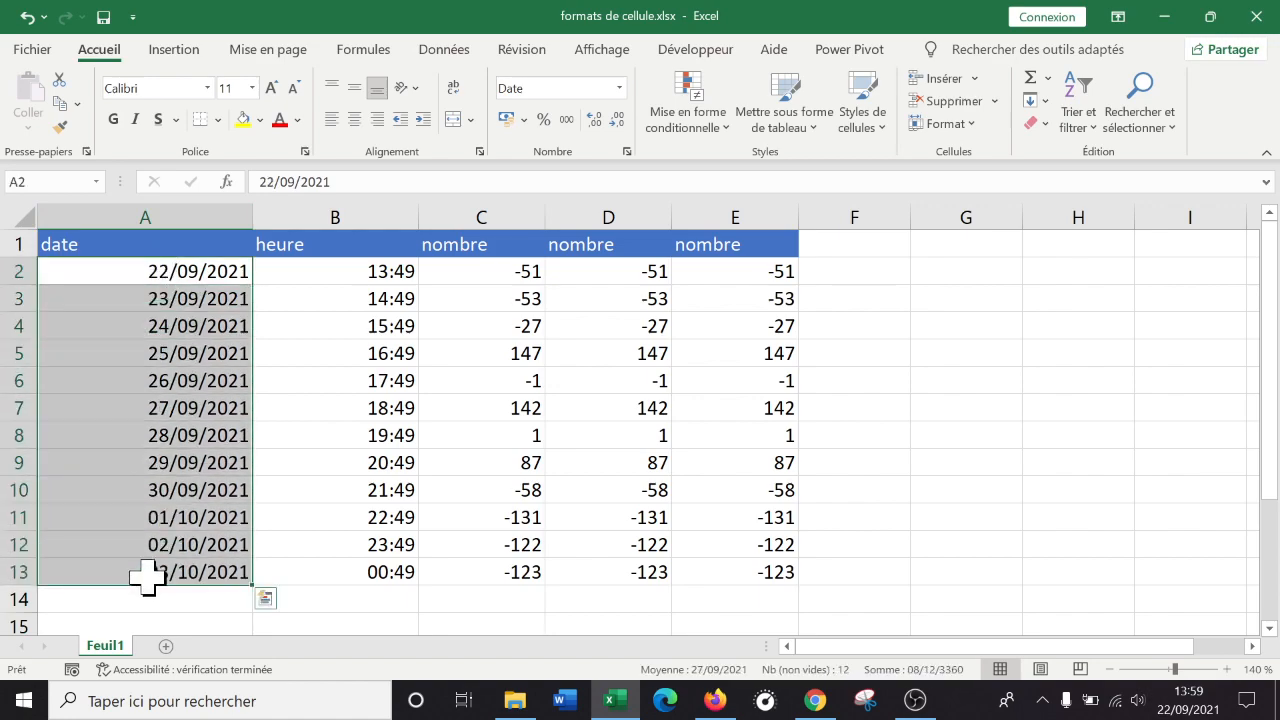
pyautogui.click(163, 210)
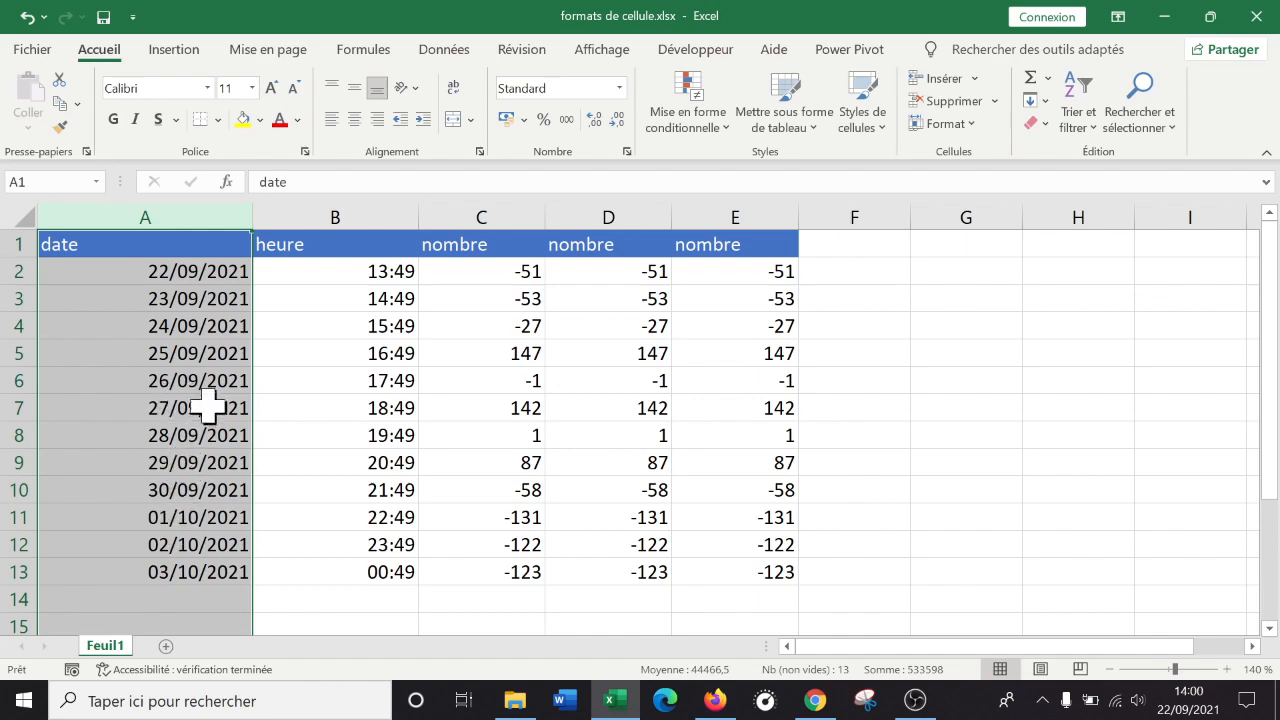
pyautogui.click(14, 517)
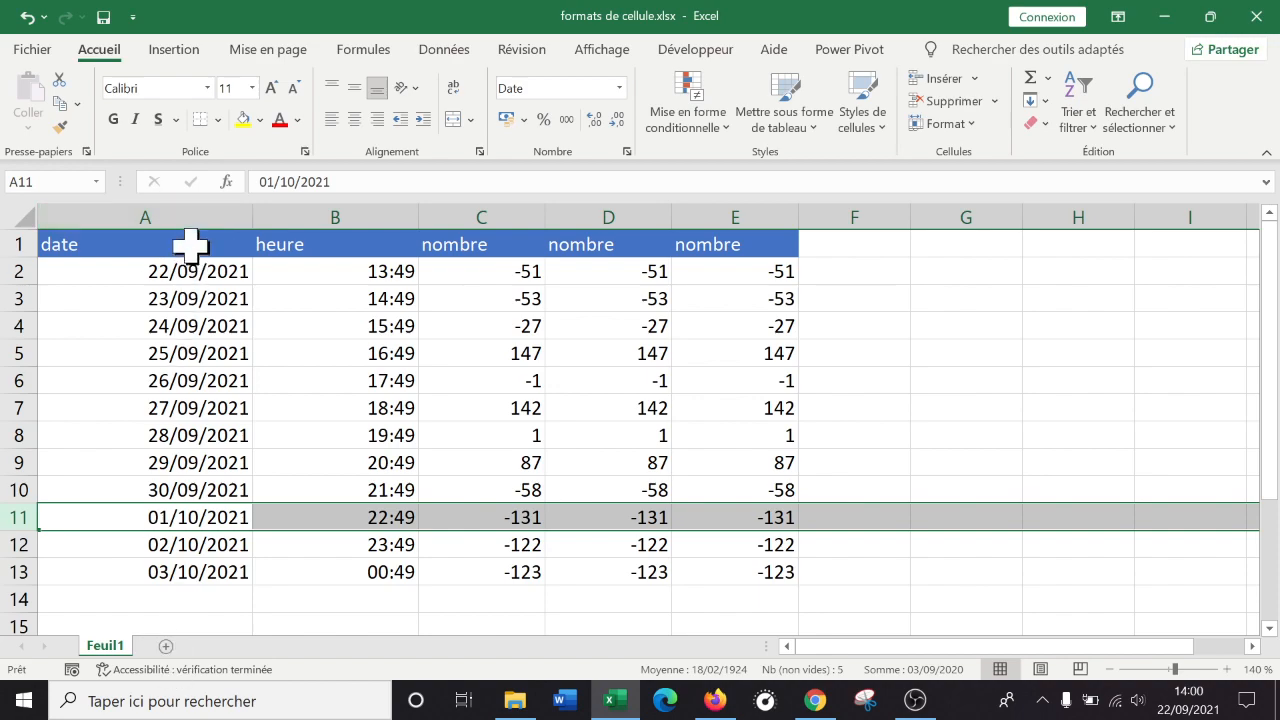
pyautogui.click(183, 210)
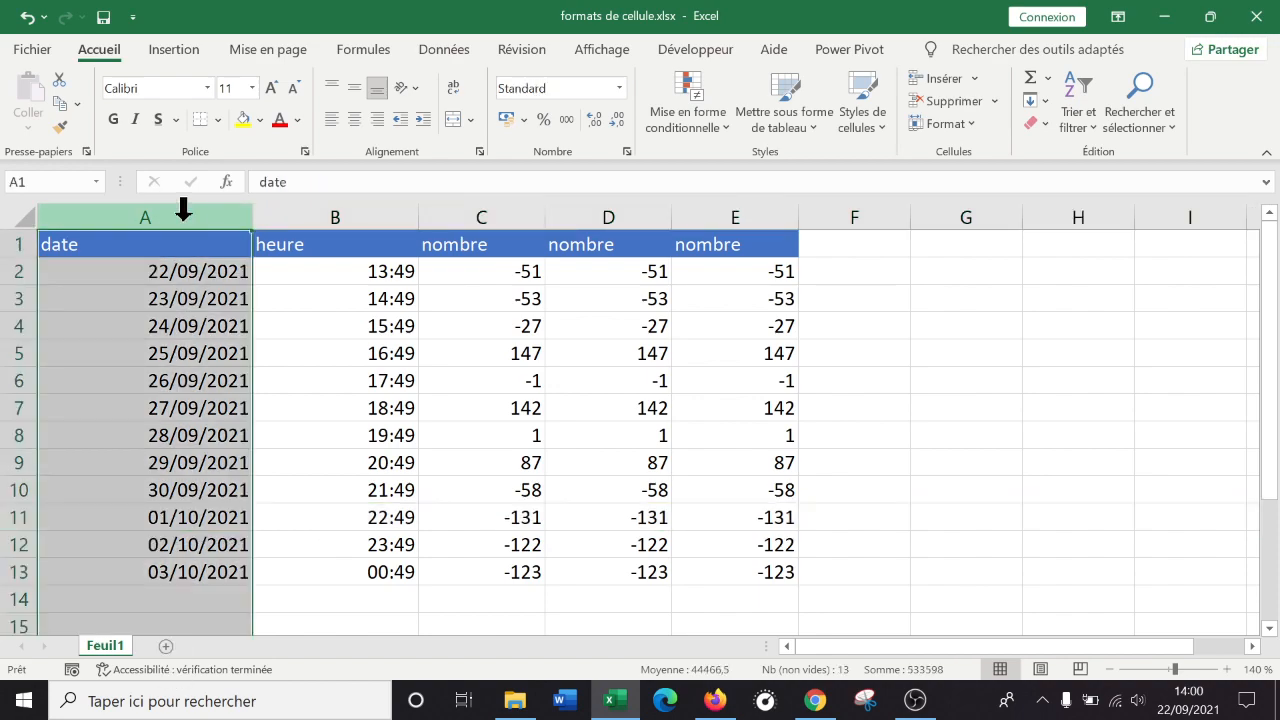
# Apply the Date style *mercredi 14 mars 2012 to column A through Format de cellule.
pyautogui.rightClick(178, 350)
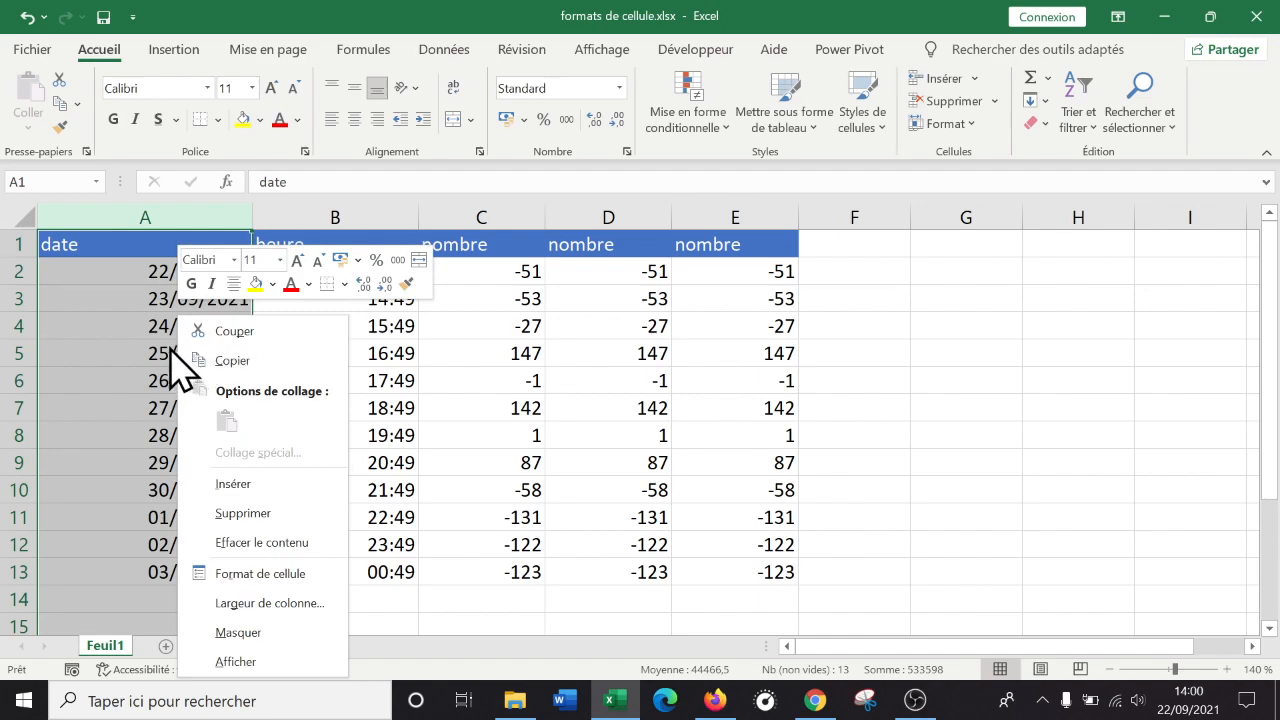
pyautogui.click(298, 573)
pyautogui.moveTo(331, 181); pyautogui.dragTo(900, 128)
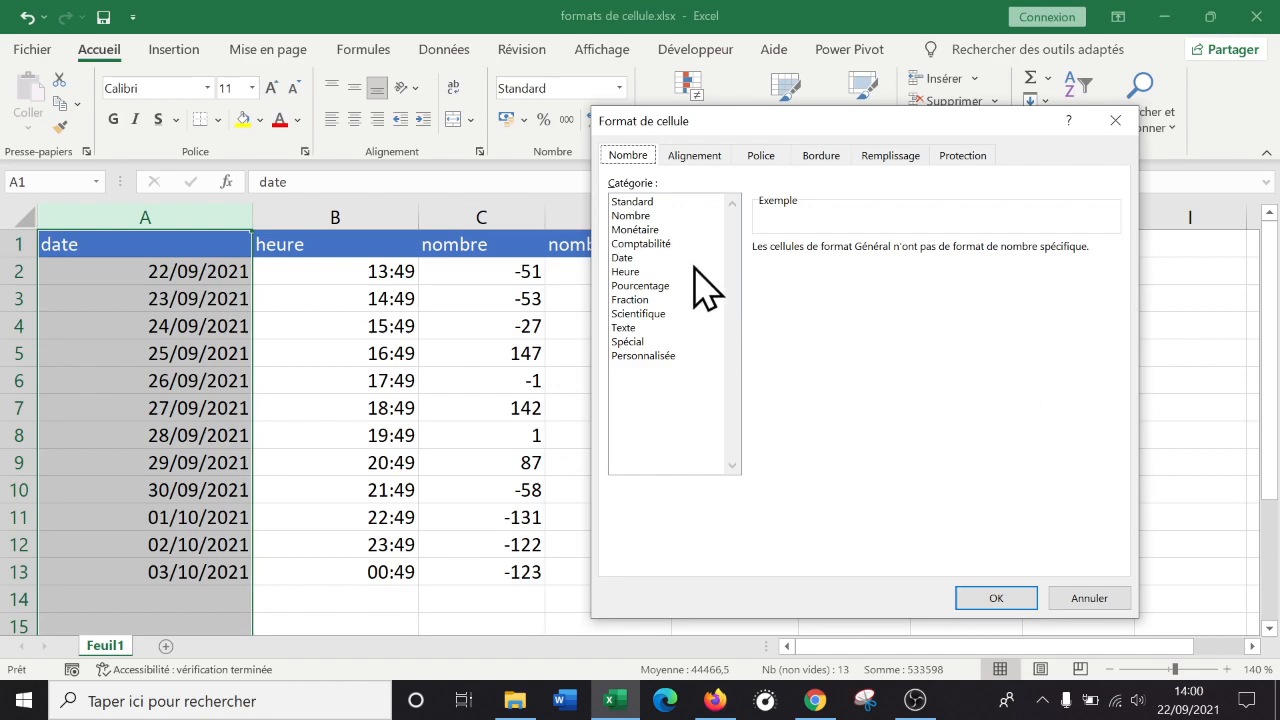
pyautogui.click(646, 258)
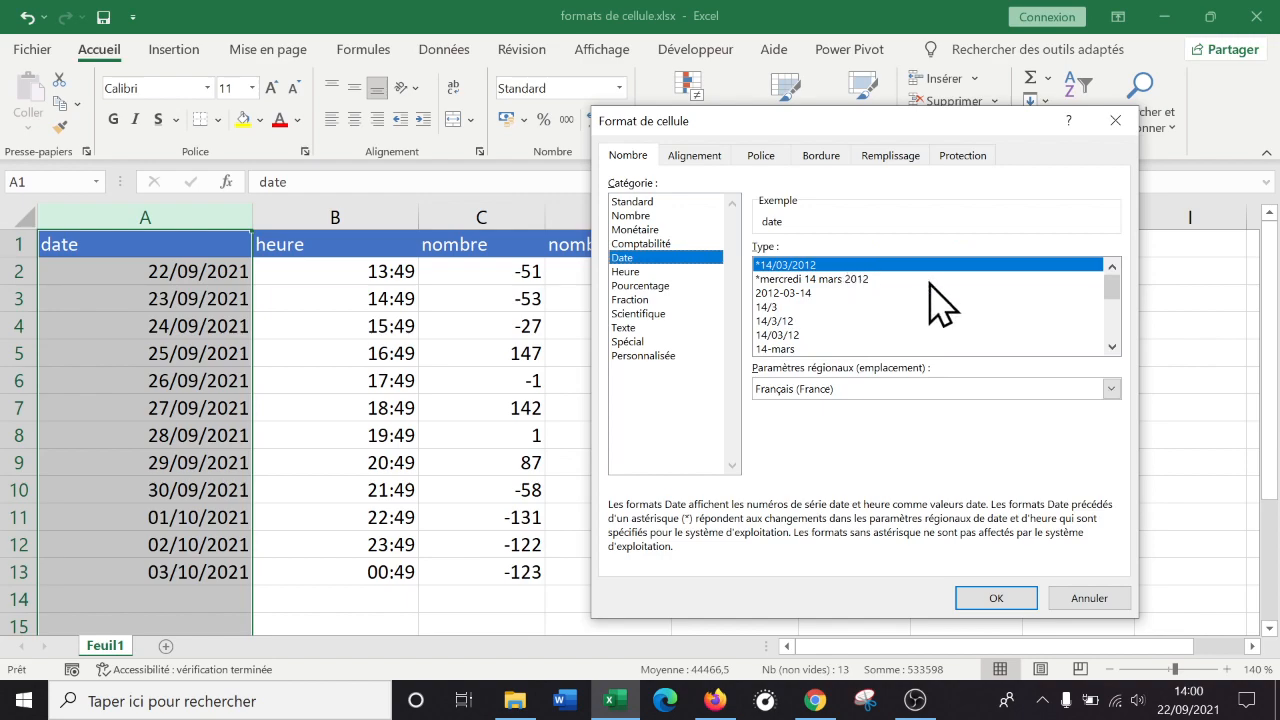
pyautogui.moveTo(1114, 300)
pyautogui.mouseDown()
pyautogui.moveTo(1114, 357)
pyautogui.moveTo(1105, 290)
pyautogui.mouseUp()
pyautogui.click(784, 294)
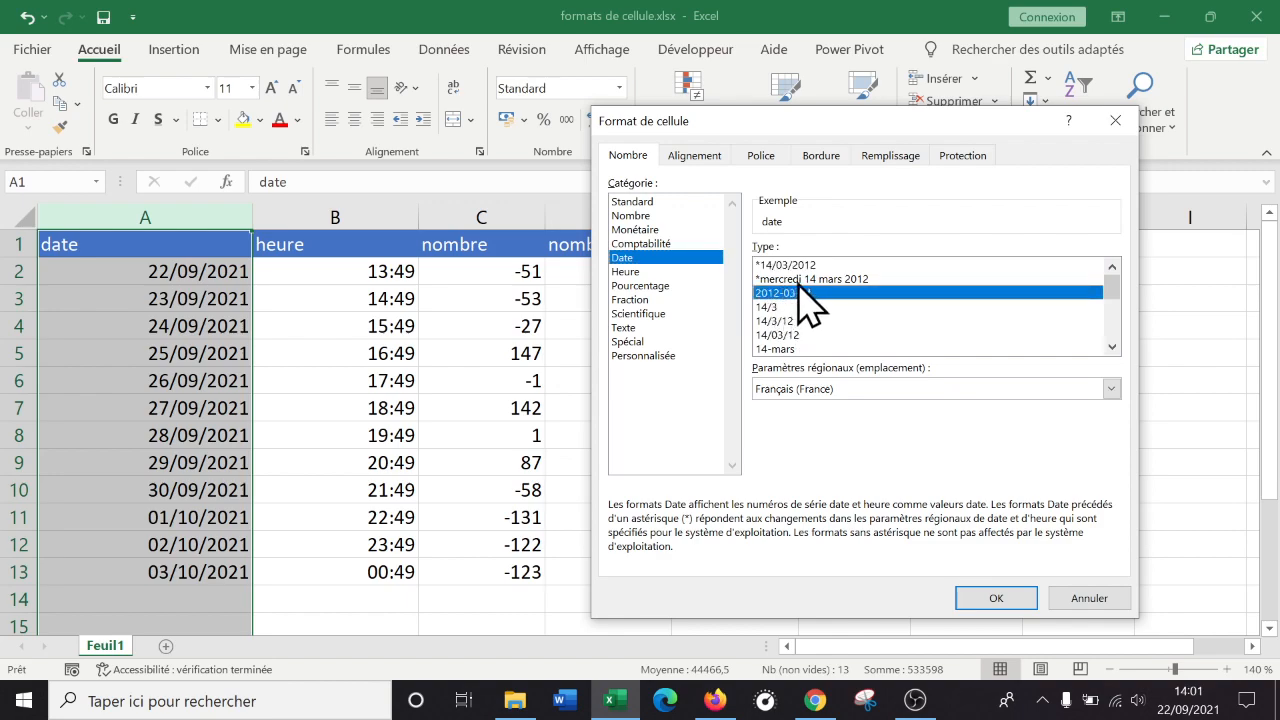
pyautogui.scroll(-4, 800, 316)
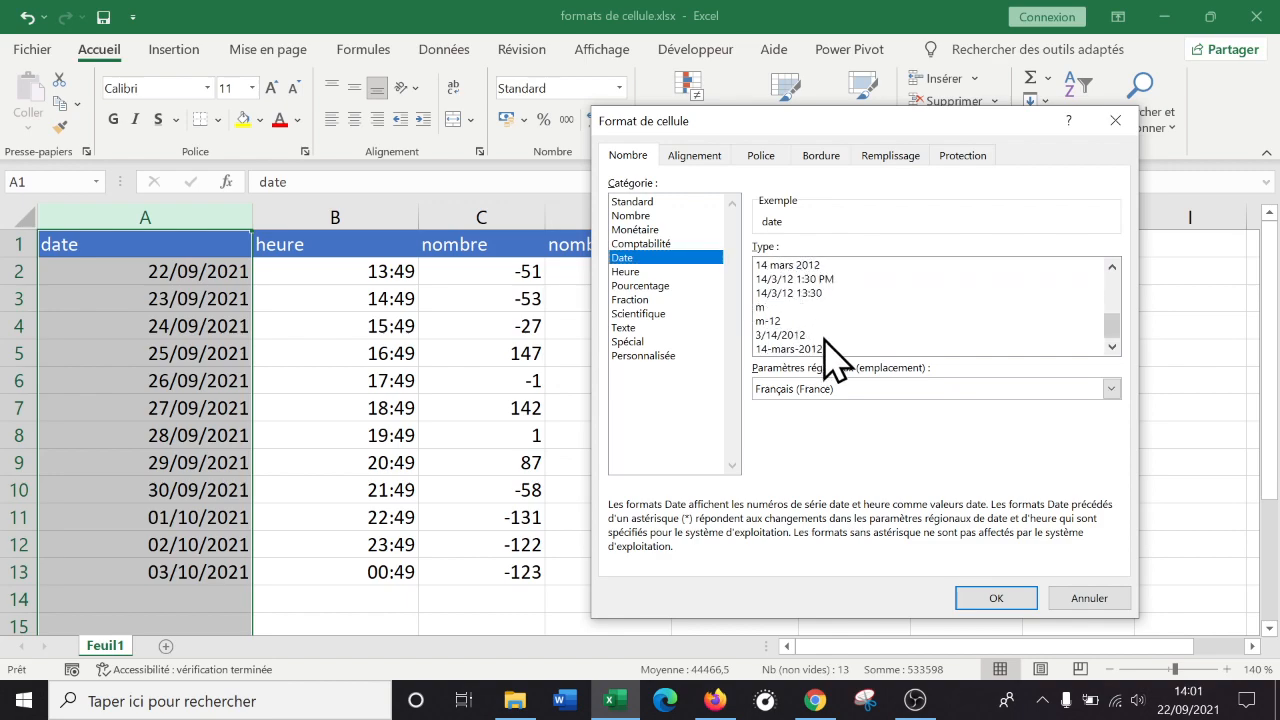
pyautogui.scroll(1, 823, 334)
pyautogui.scroll(-1, 822, 284)
pyautogui.scroll(4, 838, 326)
pyautogui.click(843, 280)
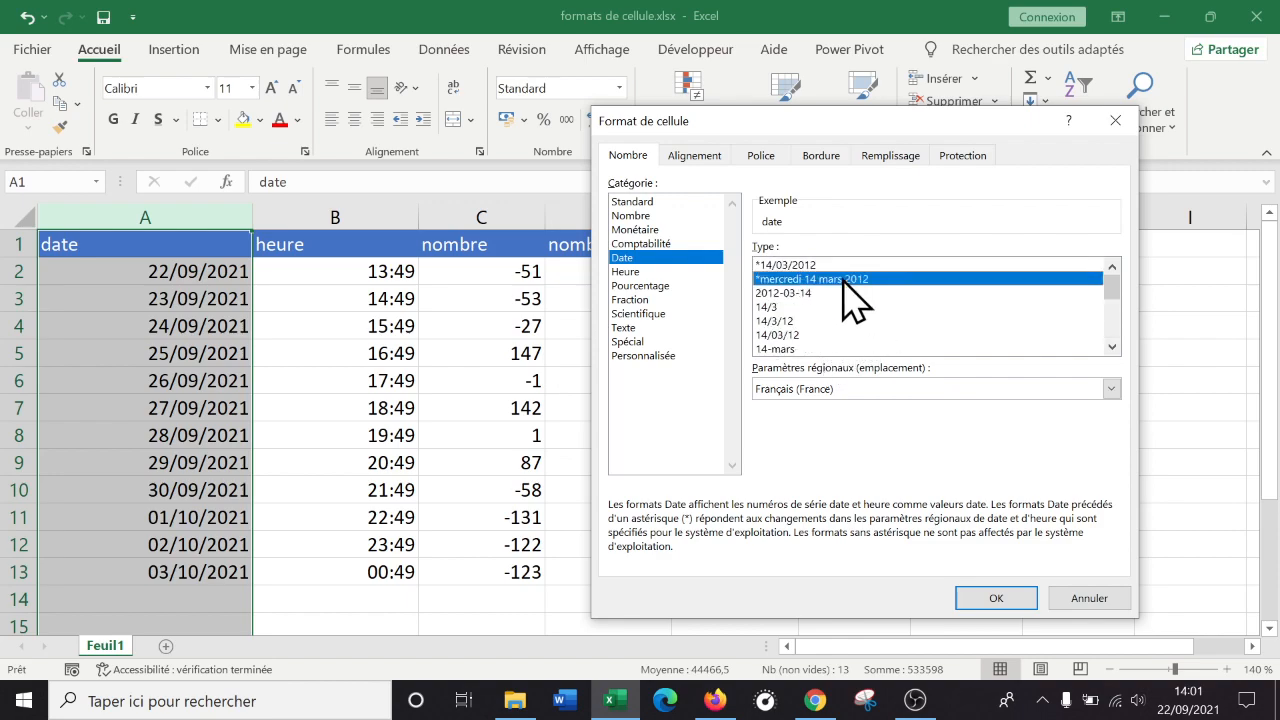
pyautogui.click(1003, 595)
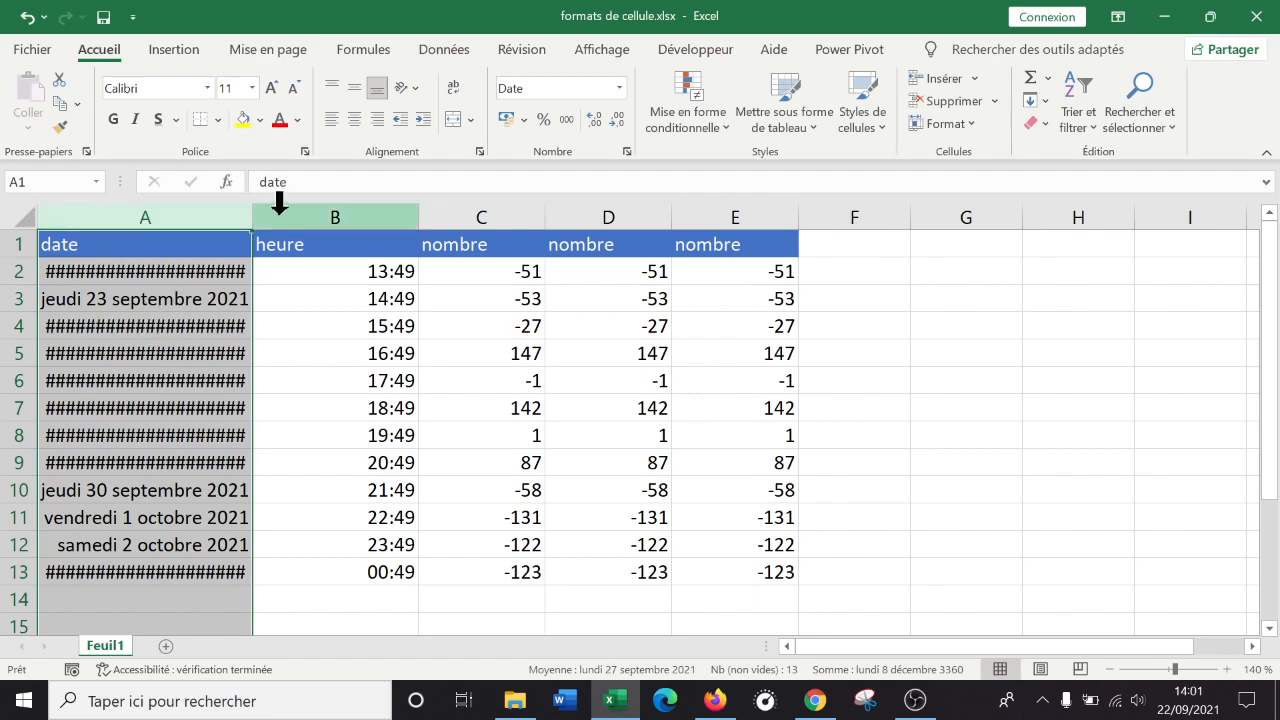
# Autofit column A by double-clicking its header border so full dates replace ####.
pyautogui.moveTo(255, 212)
pyautogui.mouseDown()
pyautogui.moveTo(326, 211)
pyautogui.moveTo(250, 218)
pyautogui.mouseUp()
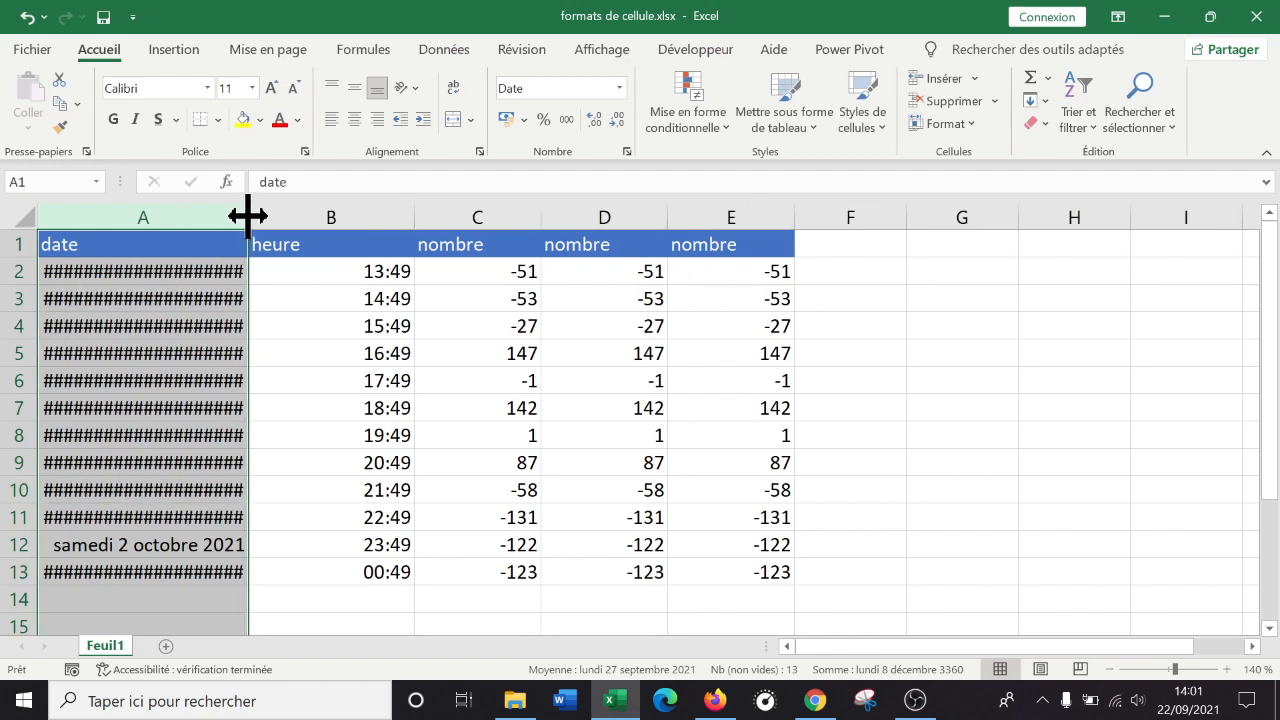
pyautogui.doubleClick(250, 218)
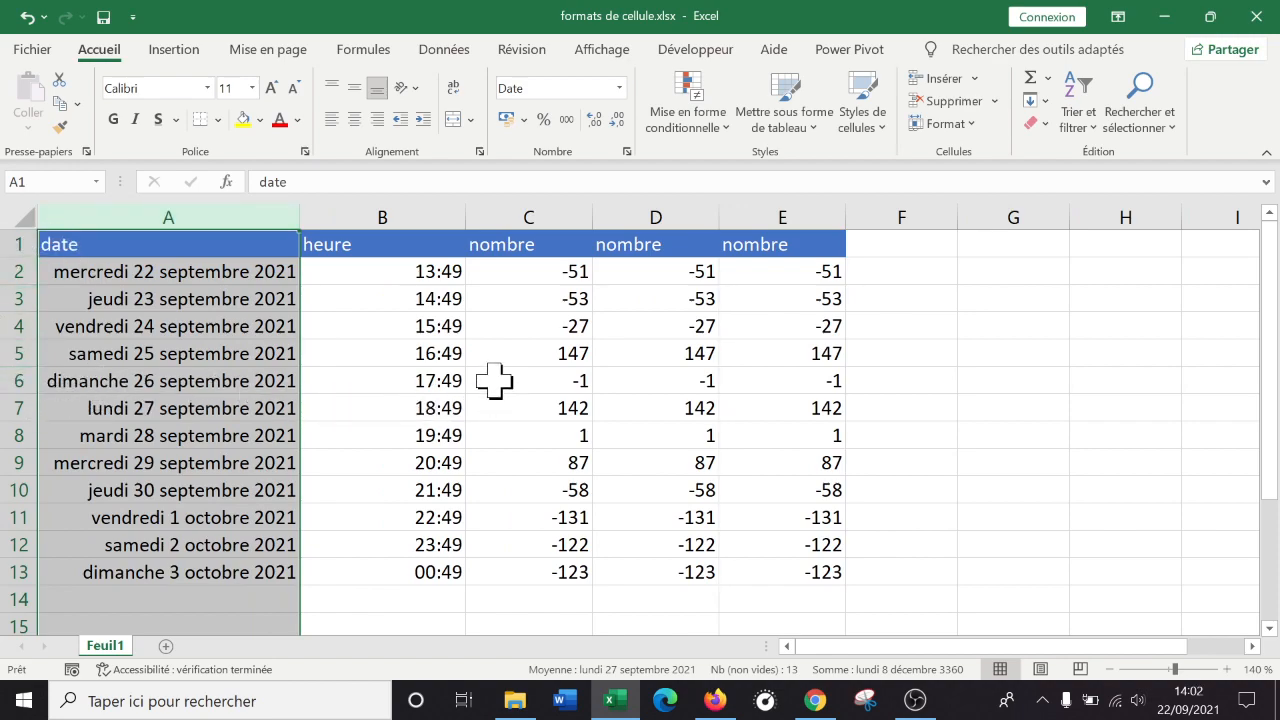
pyautogui.press('Down')
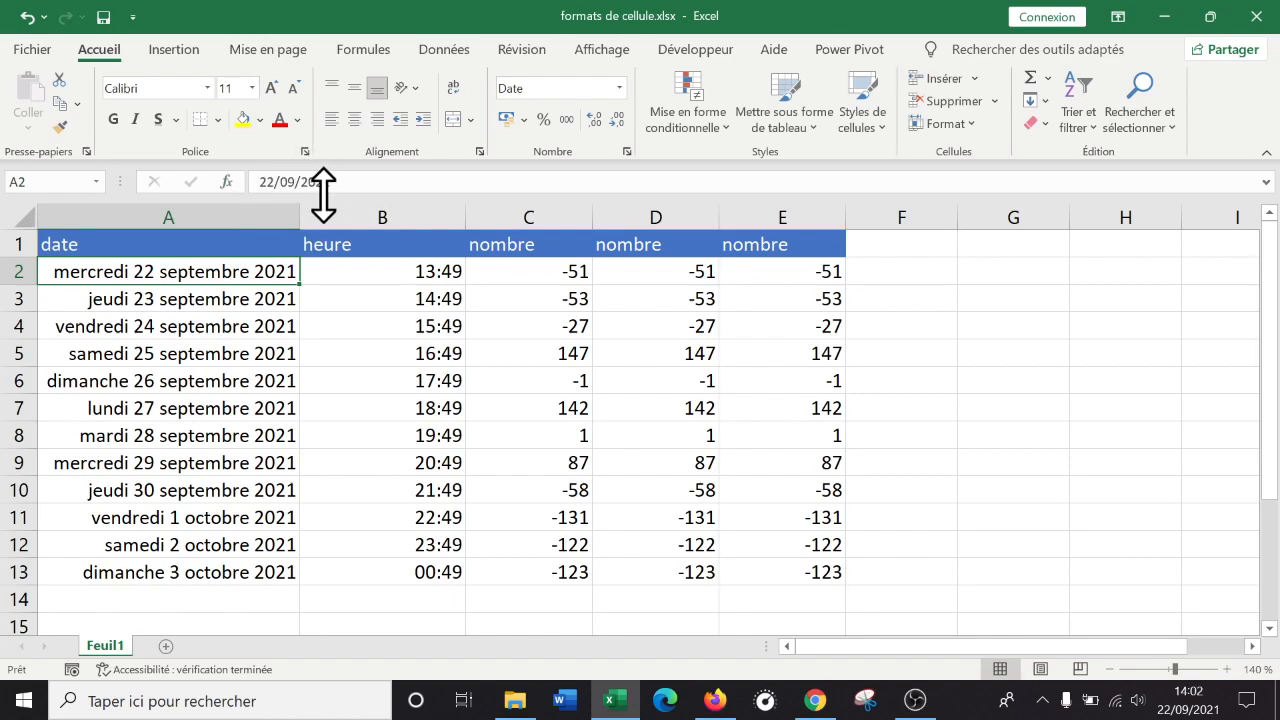
# Enter the date 01/01/2050 in cell A14.
pyautogui.click(175, 600)
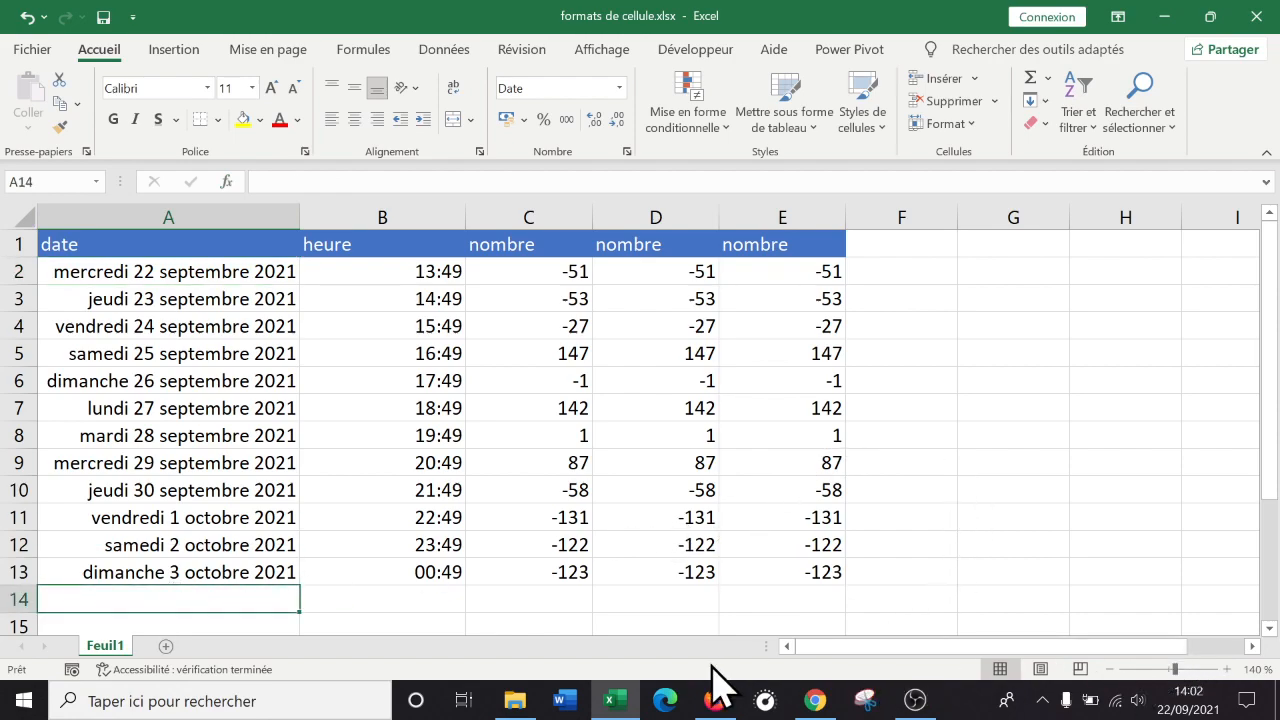
pyautogui.write('01/01/2050')
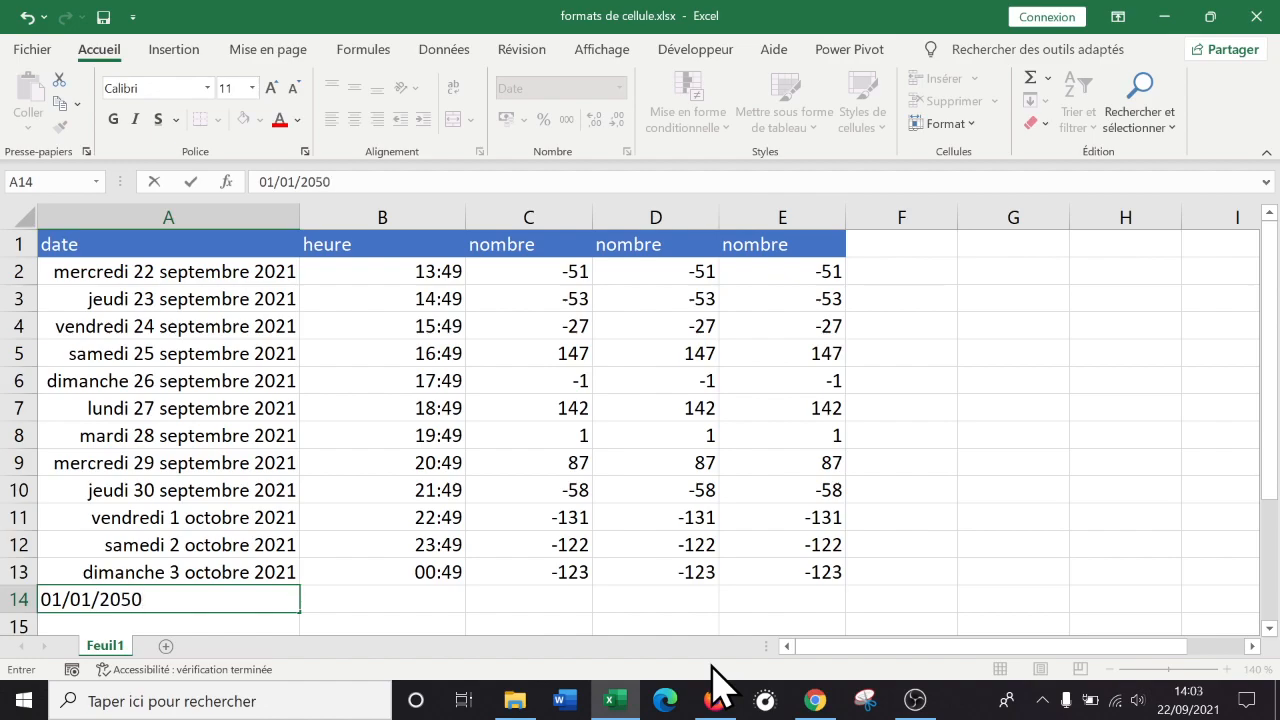
pyautogui.press('Return')
pyautogui.press('Up')
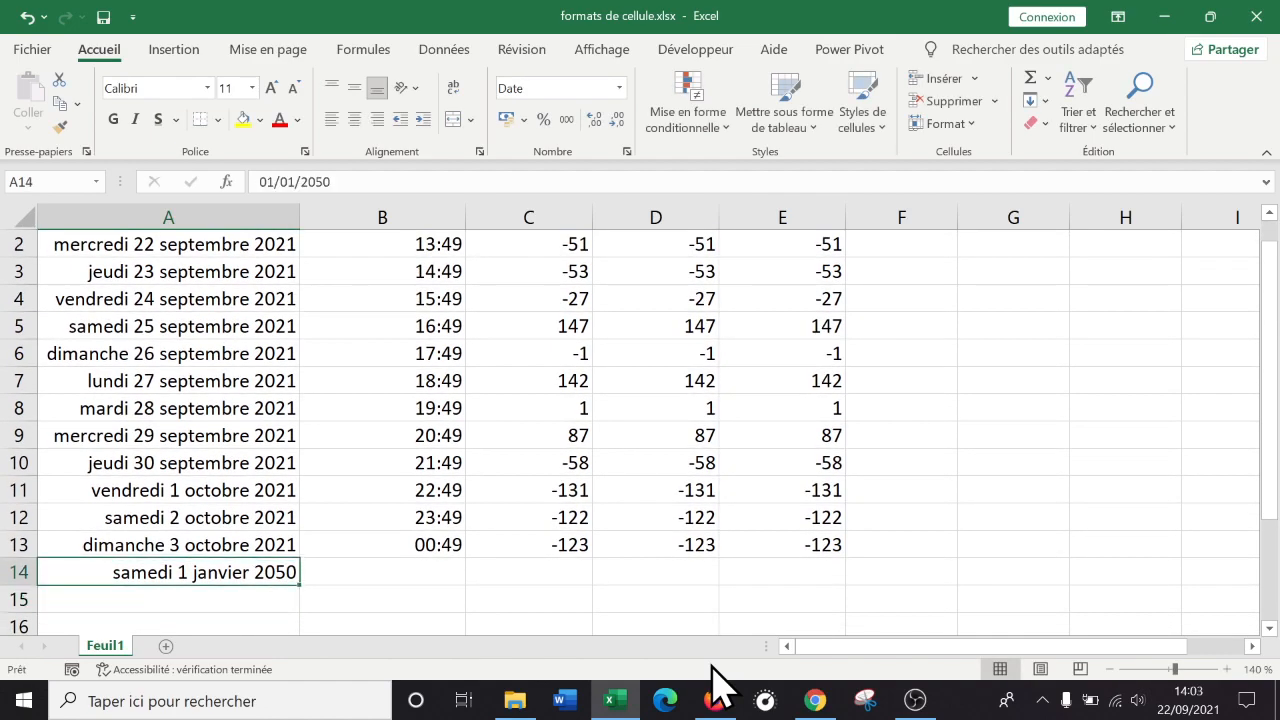
pyautogui.press('Up')
pyautogui.press('Up')
pyautogui.press('Up')
pyautogui.press('Up')
pyautogui.press('Up')
pyautogui.press('Up')
pyautogui.press('Up')
pyautogui.press('Up')
pyautogui.press('Up')
pyautogui.press('Up')
pyautogui.press('Up')
pyautogui.press('Up')
pyautogui.press('Up')
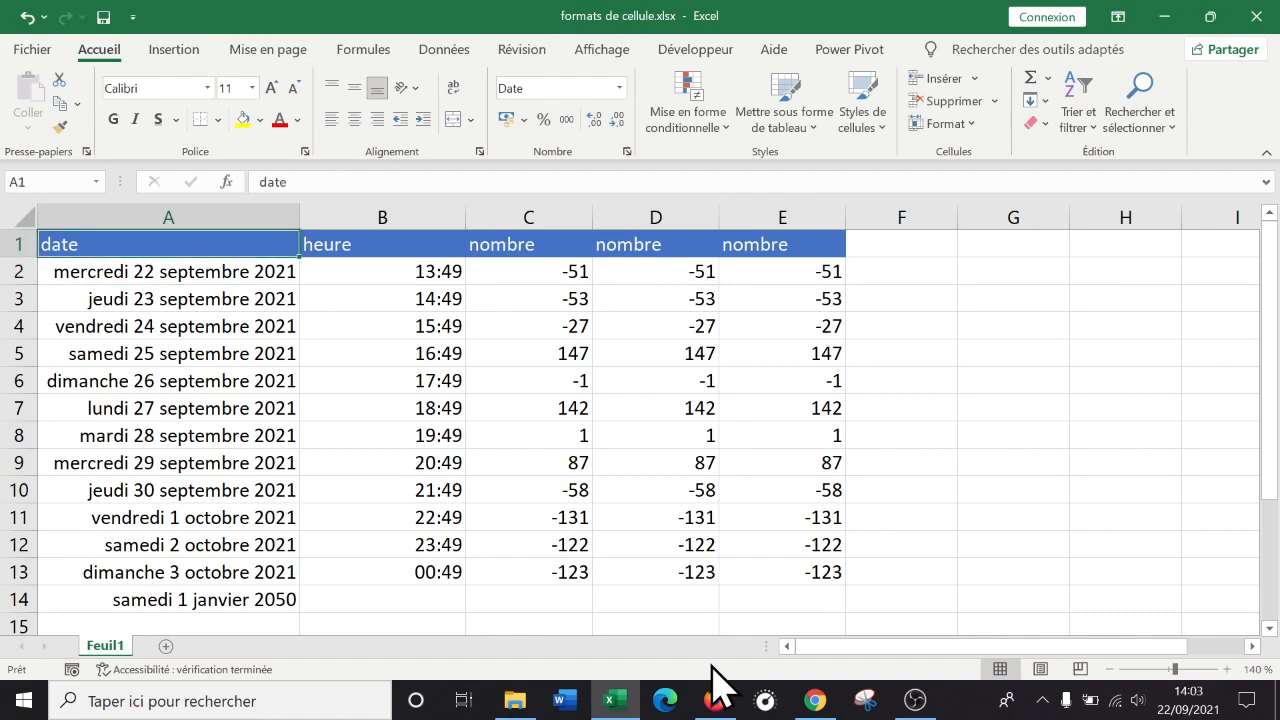
# Reselect A14 and open it for editing to inspect the raw 2050 date, leaving it unchanged.
pyautogui.click(255, 601)
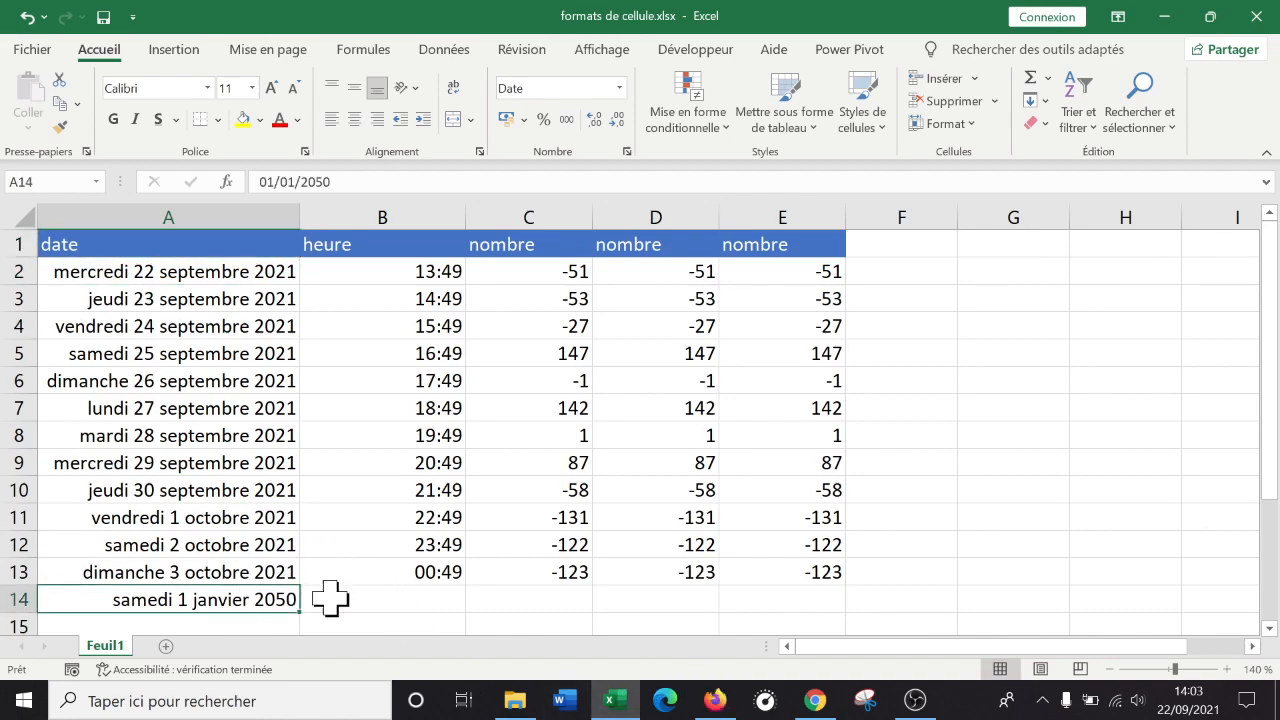
pyautogui.click(566, 595)
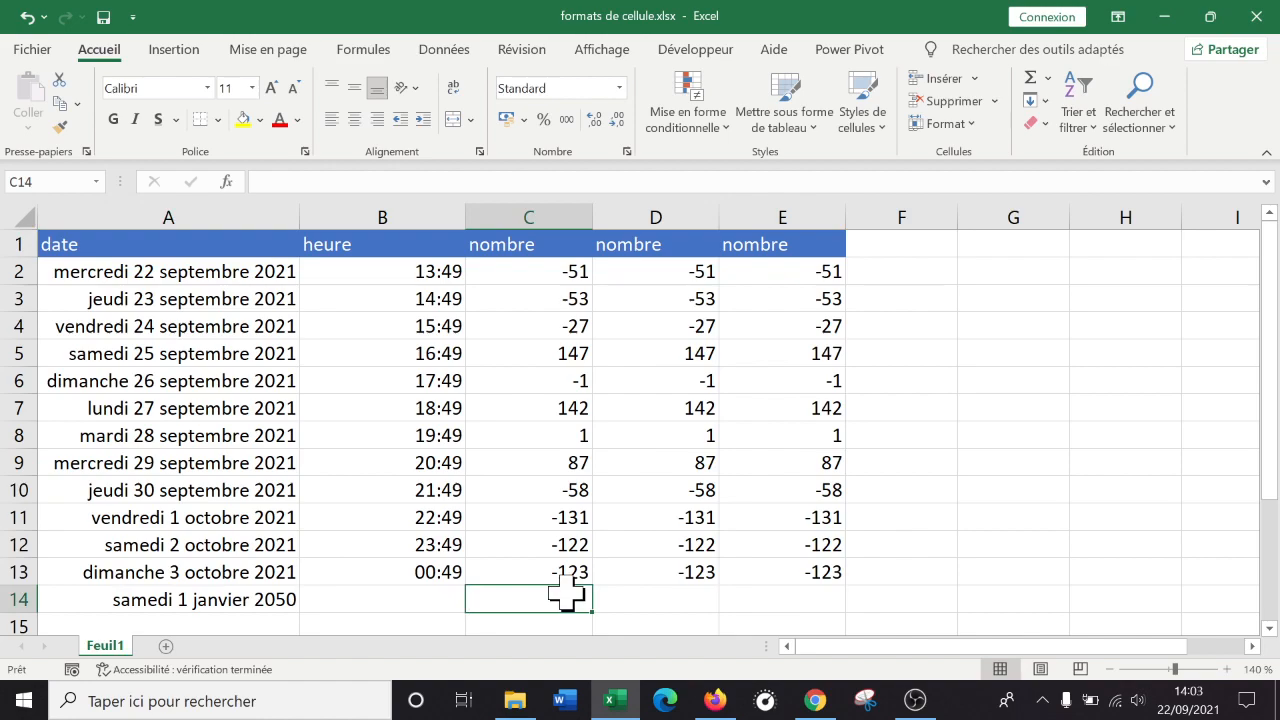
pyautogui.click(203, 592)
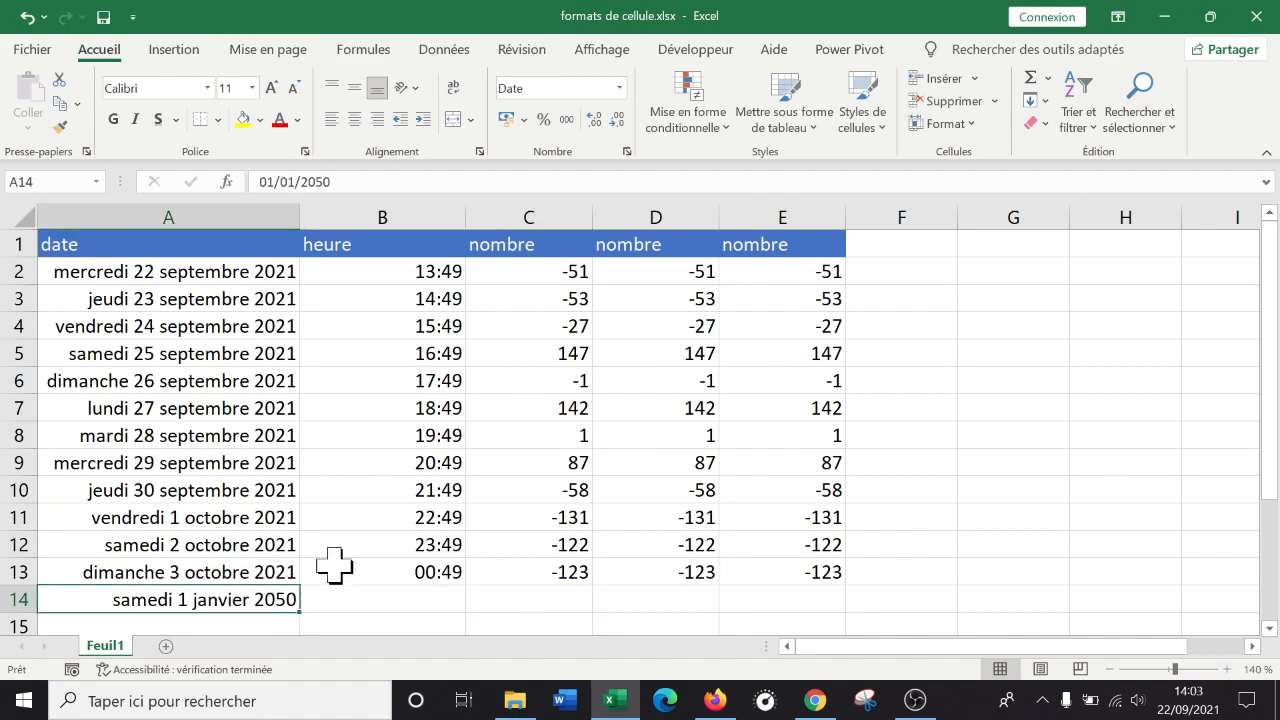
pyautogui.doubleClick(240, 598)
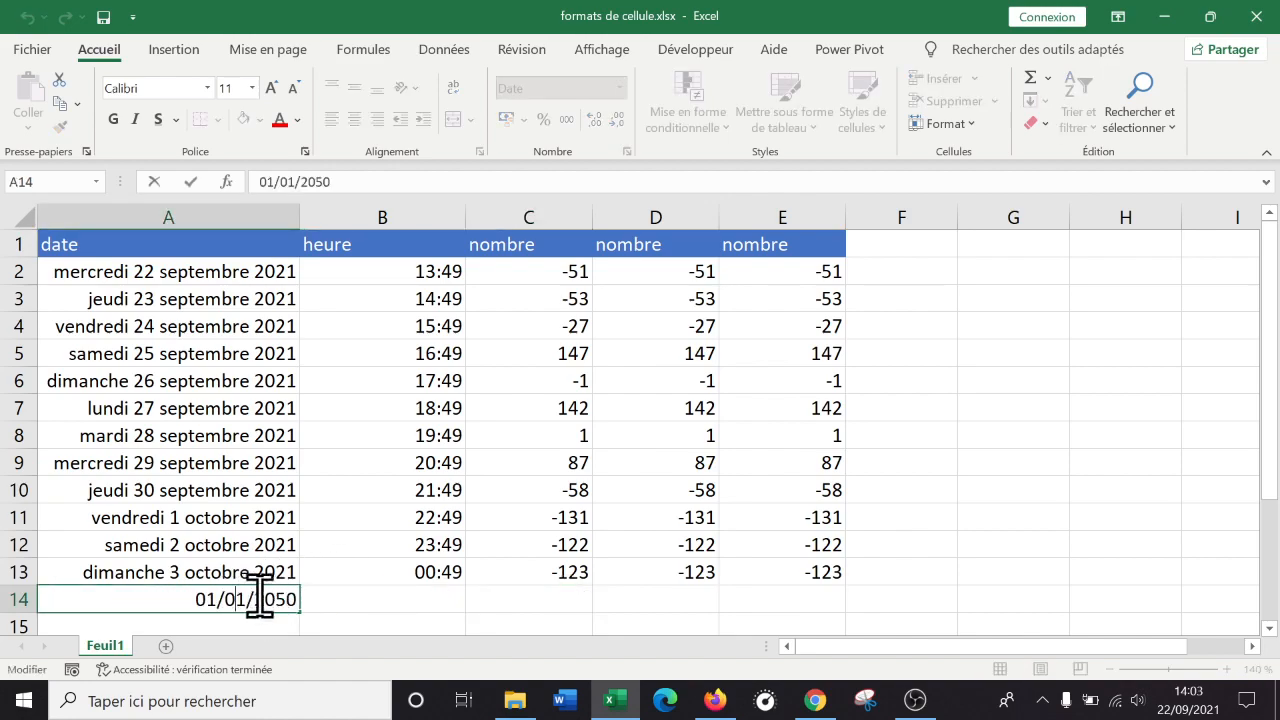
pyautogui.press('Return')
pyautogui.press('Up')
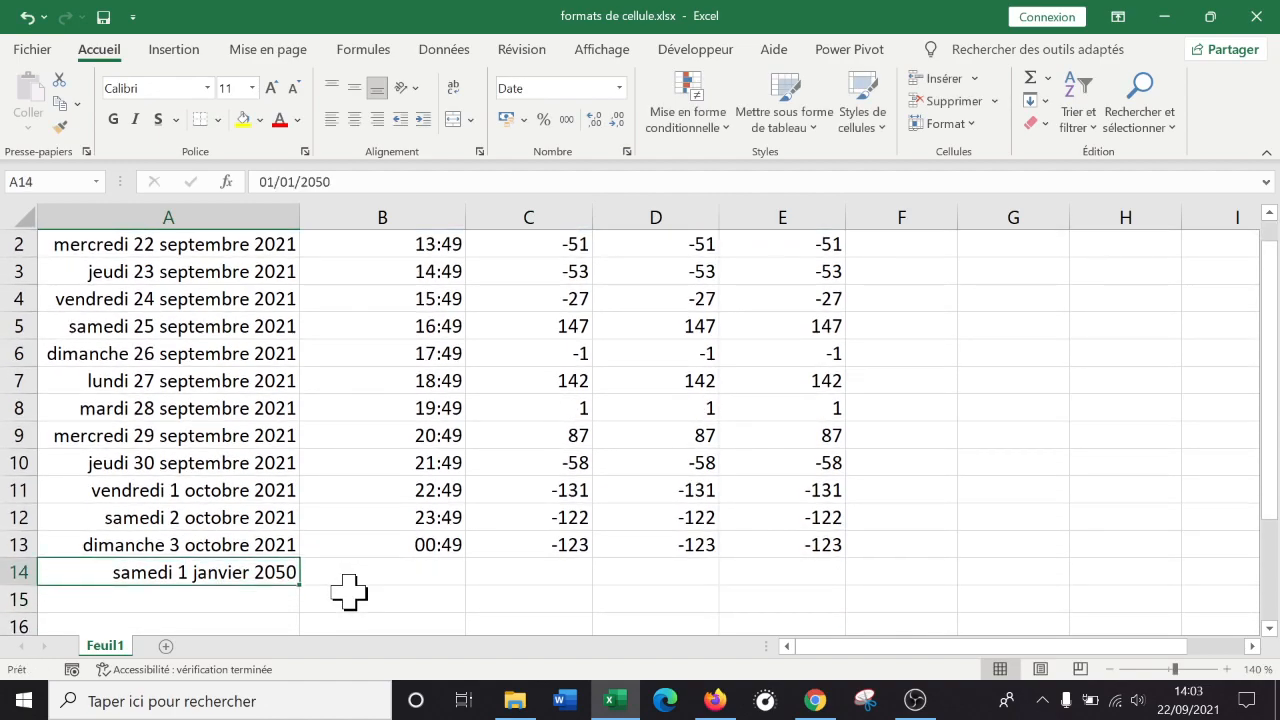
pyautogui.hotkey('ctrl', 'Home')
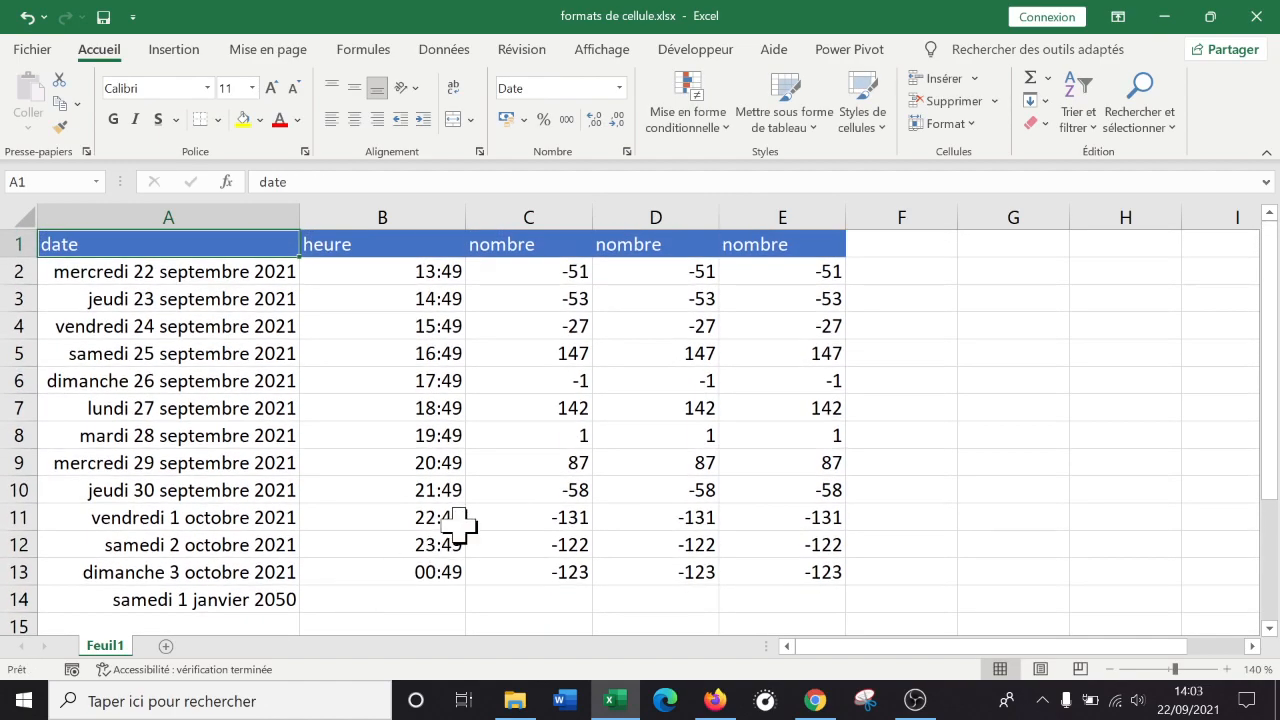
pyautogui.click(376, 598)
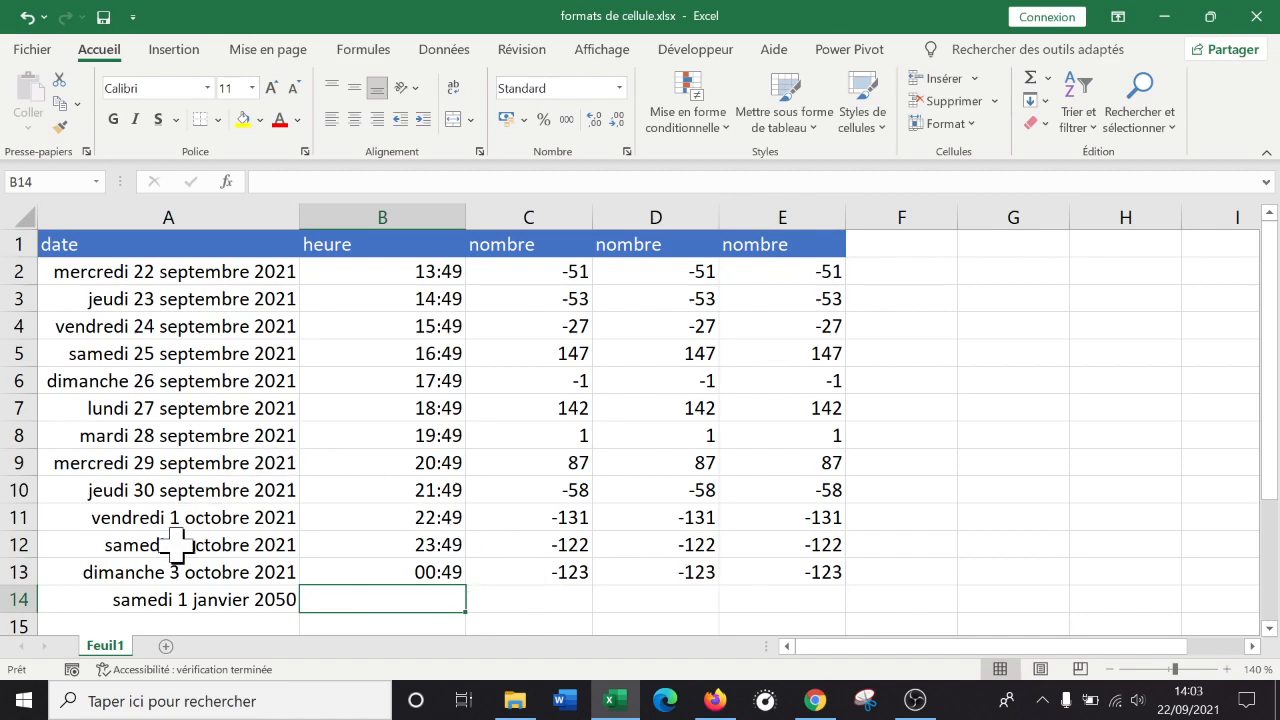
pyautogui.click(170, 600)
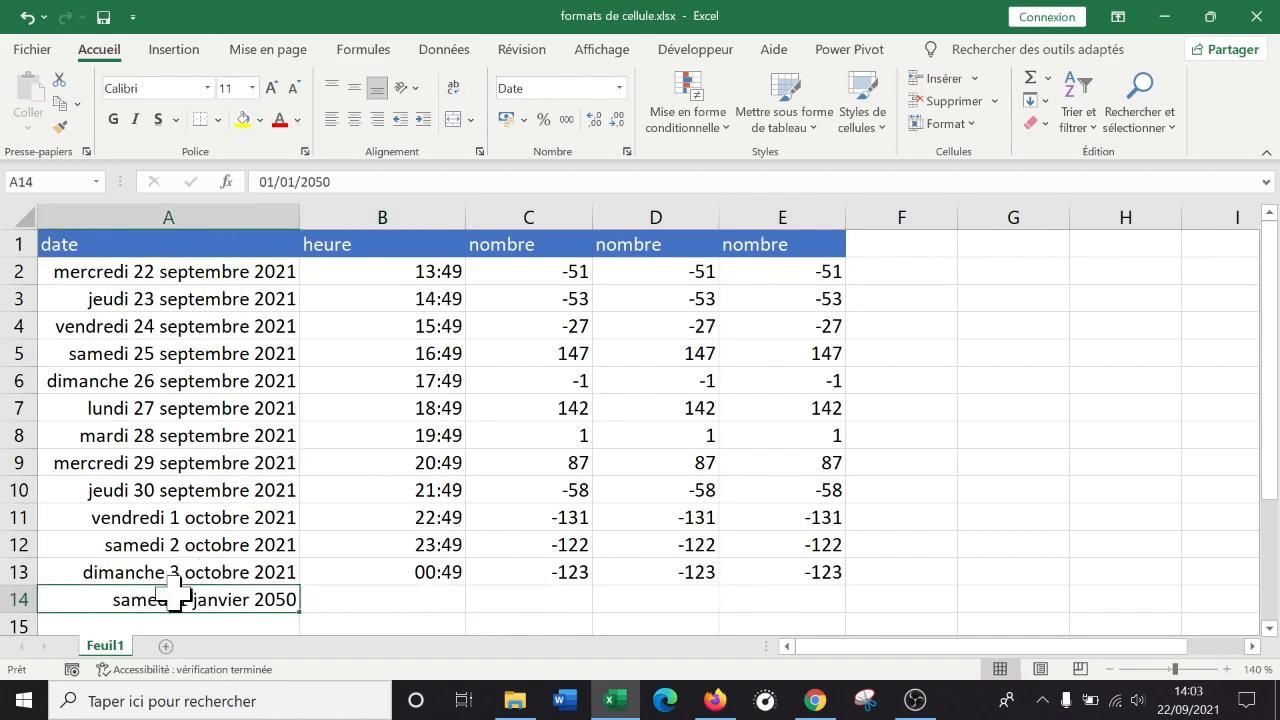
# Show A14 as its serial number 54789, then delete it.
pyautogui.click(620, 88)
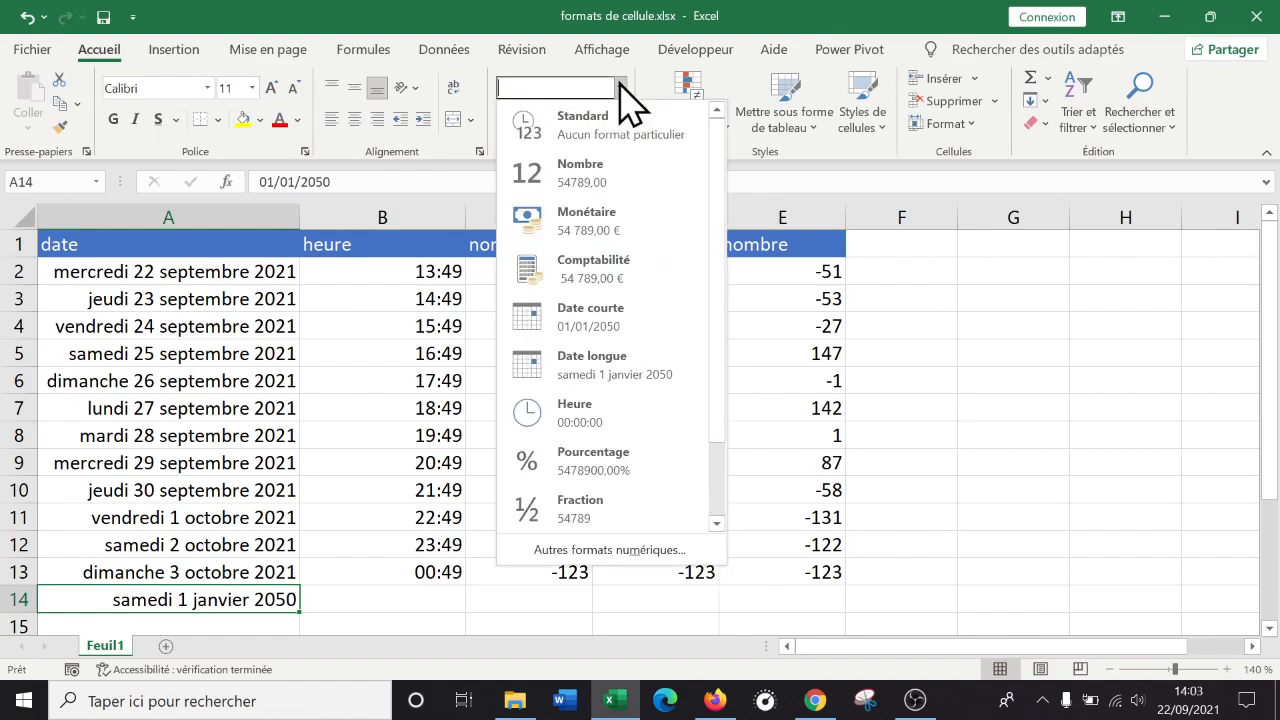
pyautogui.click(634, 122)
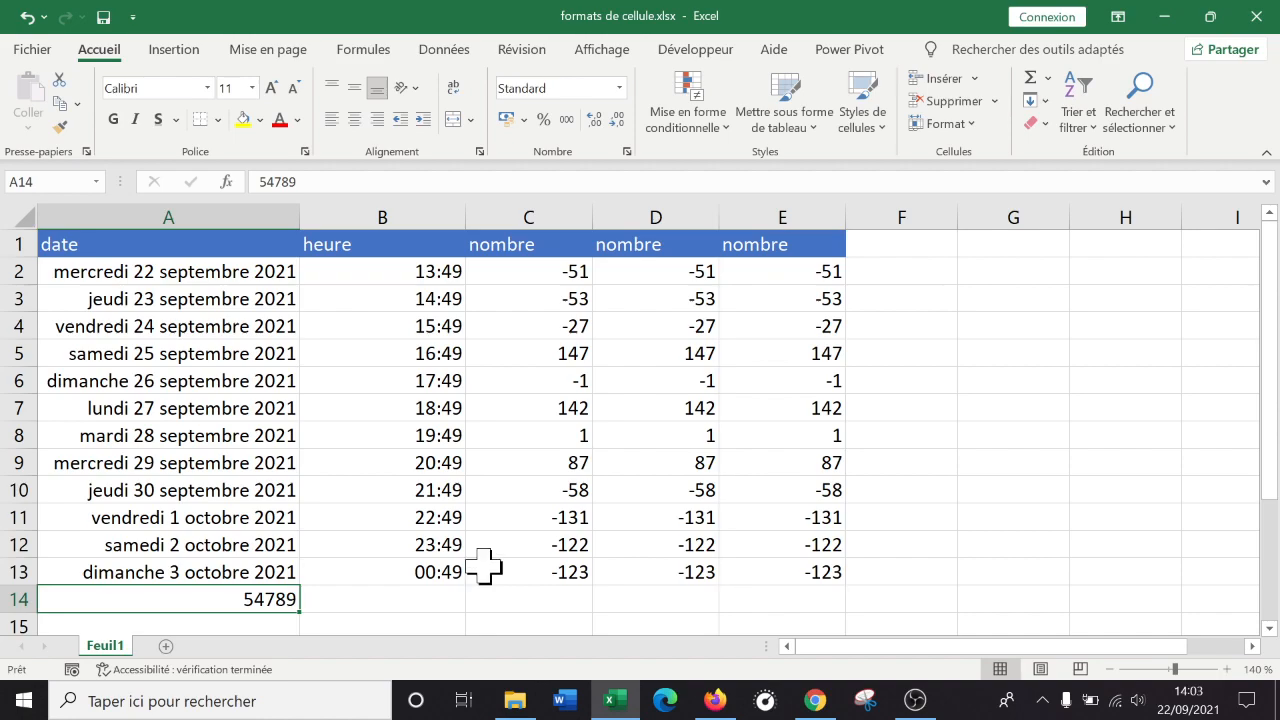
pyautogui.press('BackSpace')
# Check the stored date in A12 and select the entire column A.
pyautogui.press('Return')
pyautogui.press('Up')
pyautogui.press('Up')
pyautogui.press('Up')
pyautogui.press('Up')
pyautogui.press('Up')
pyautogui.hotkey('ctrl', 'Home')
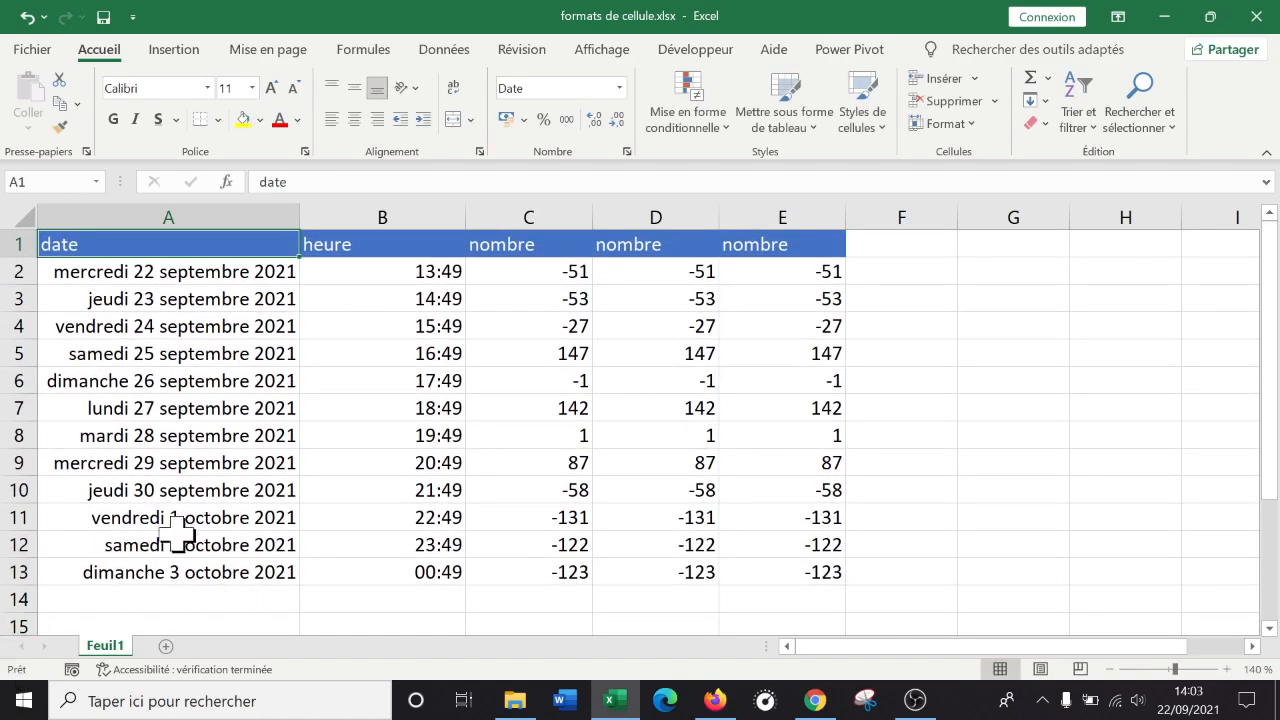
pyautogui.click(205, 548)
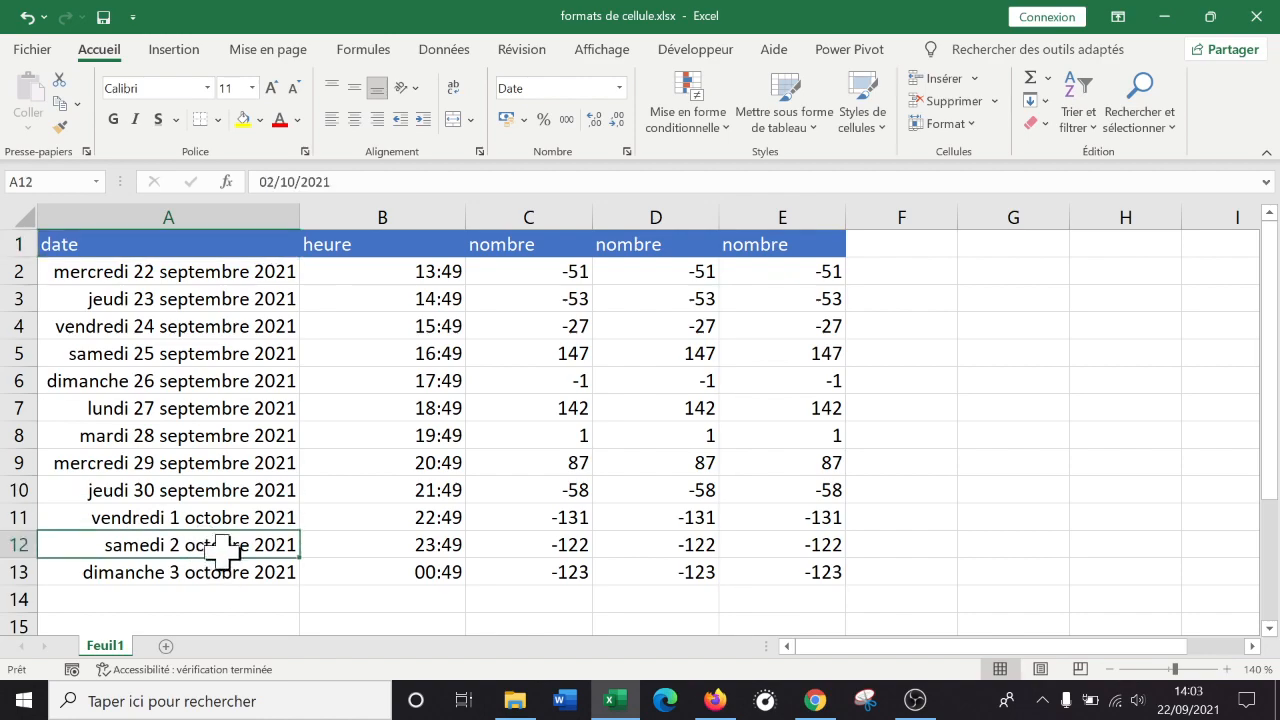
pyautogui.click(175, 206)
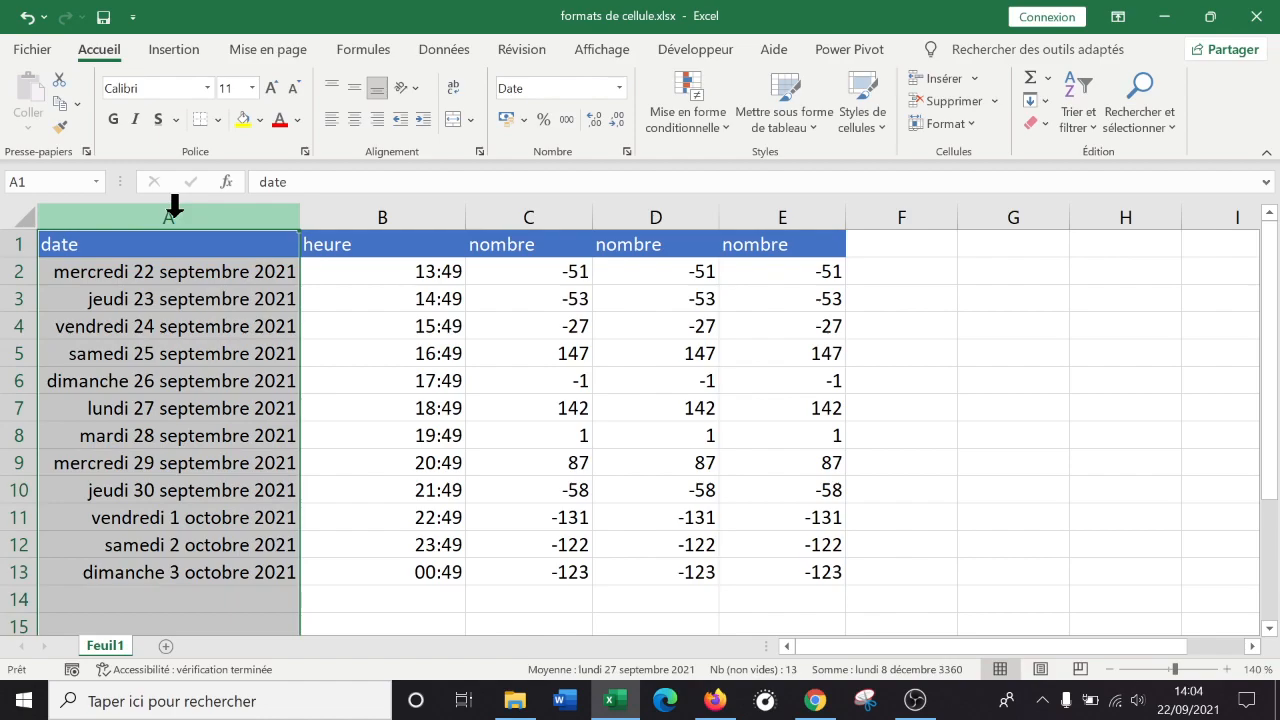
# Open Format de cellule for column A and preview the long weekday Date format.
pyautogui.rightClick(175, 206)
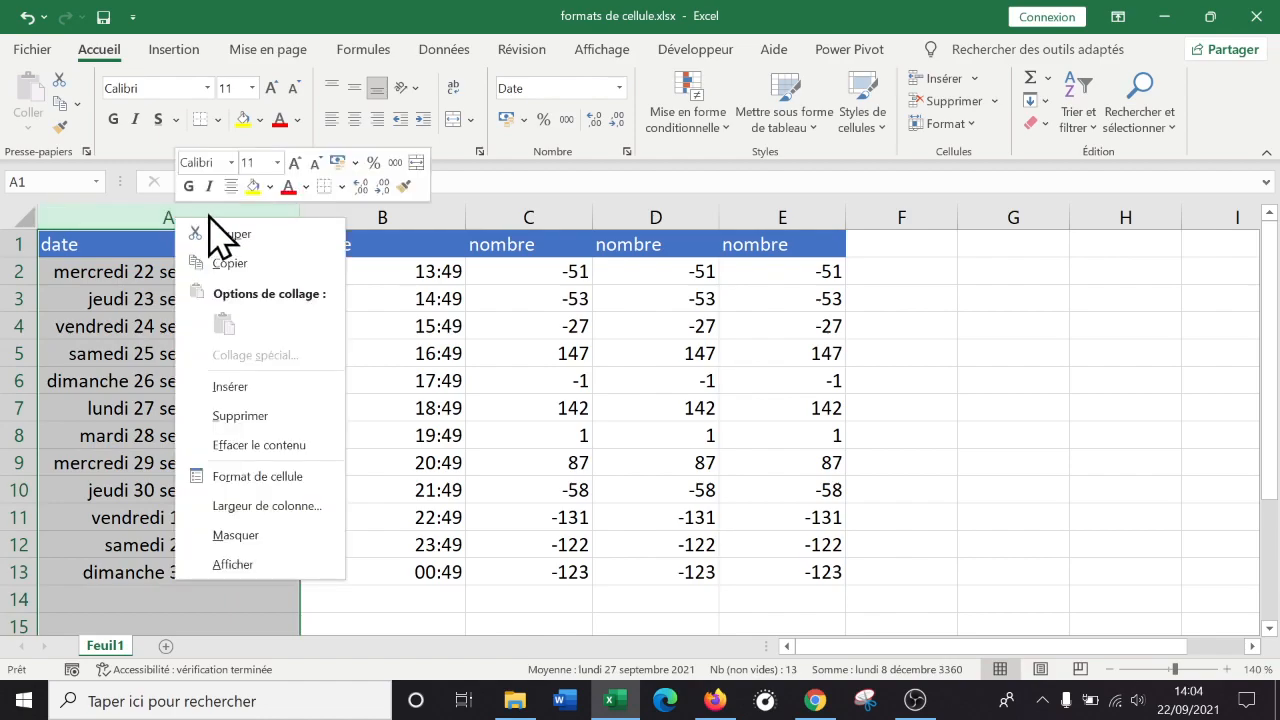
pyautogui.click(245, 477)
pyautogui.moveTo(327, 173); pyautogui.dragTo(883, 129)
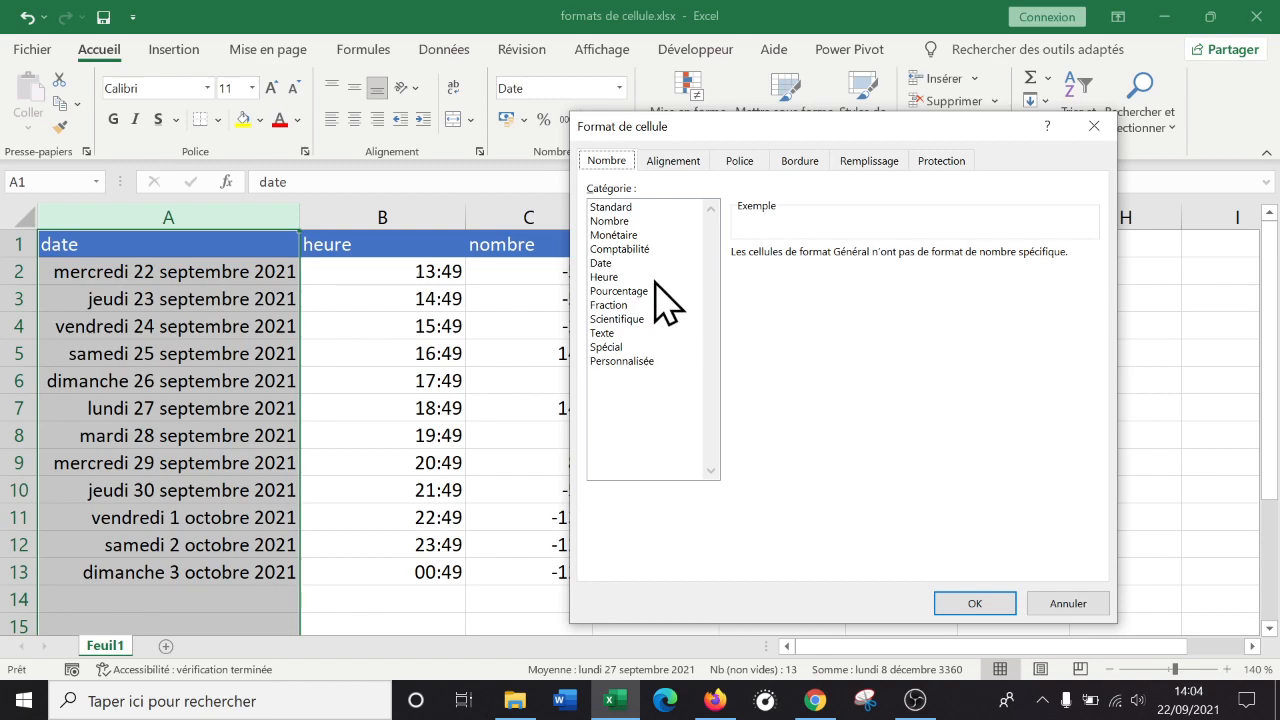
pyautogui.click(622, 264)
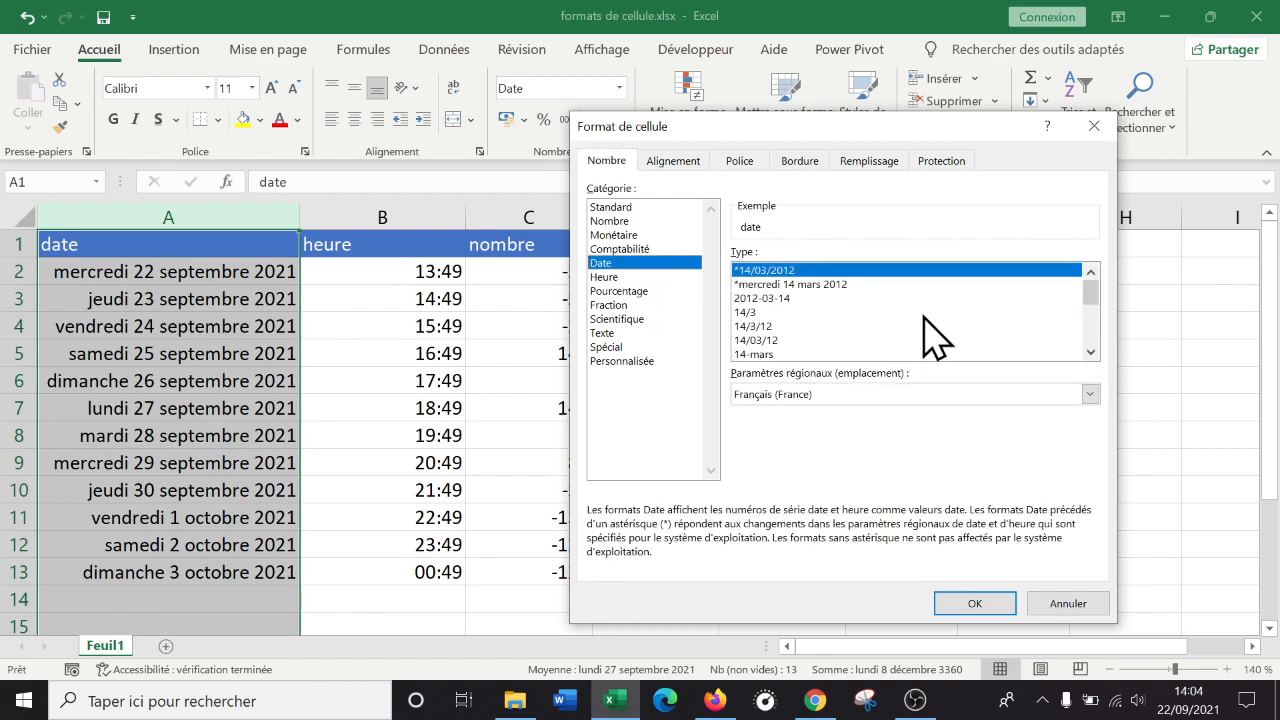
pyautogui.moveTo(1091, 300); pyautogui.dragTo(1086, 266)
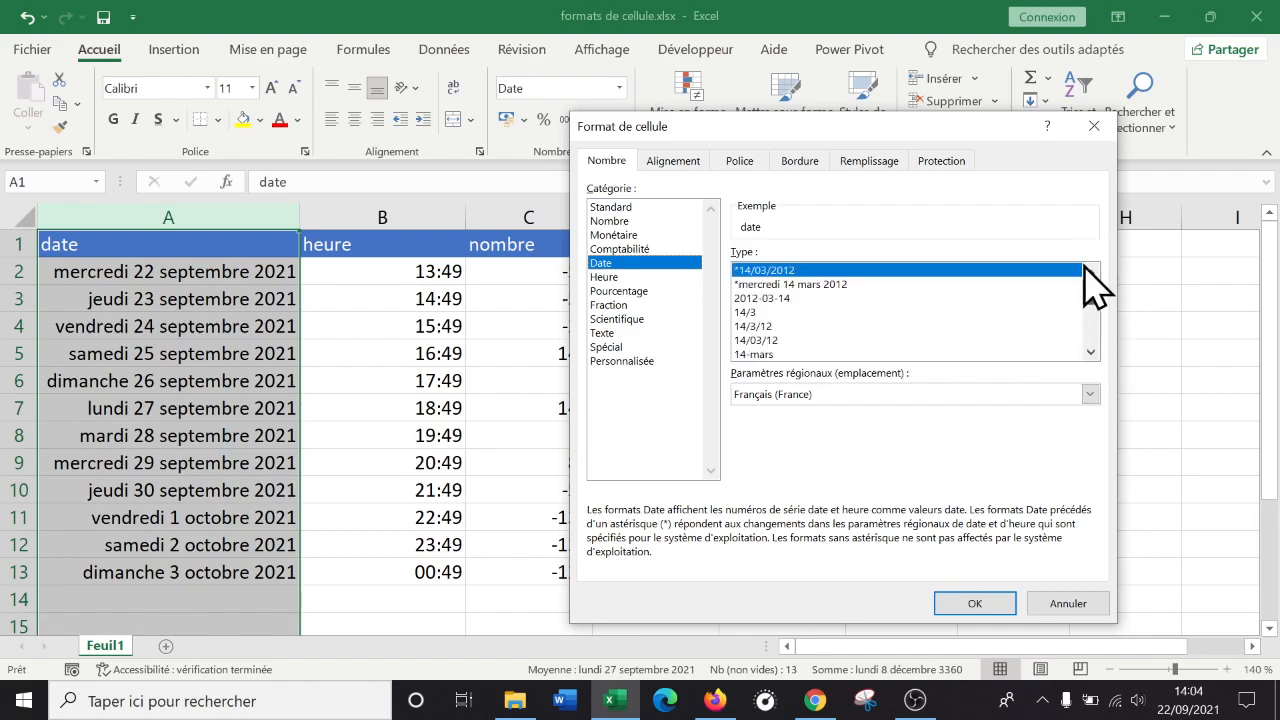
pyautogui.click(810, 285)
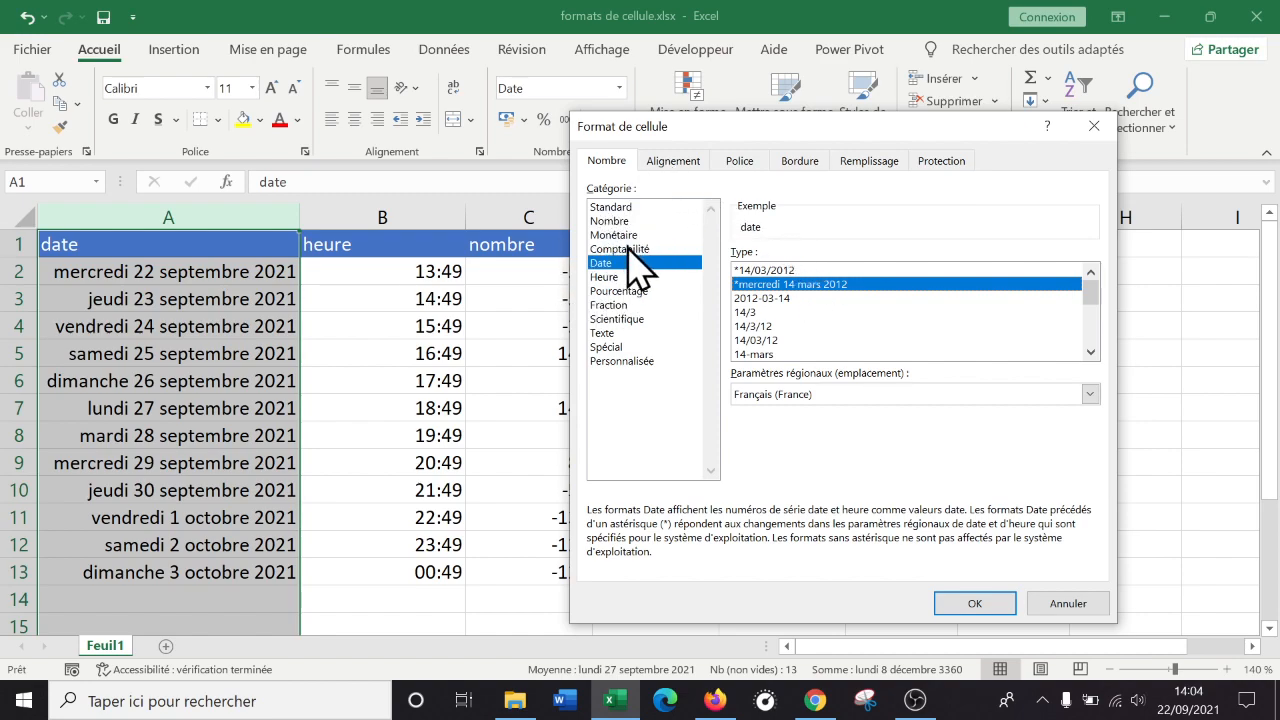
# Replace the Personnalisée Type code with jjjj and apply it to column A.
pyautogui.click(626, 361)
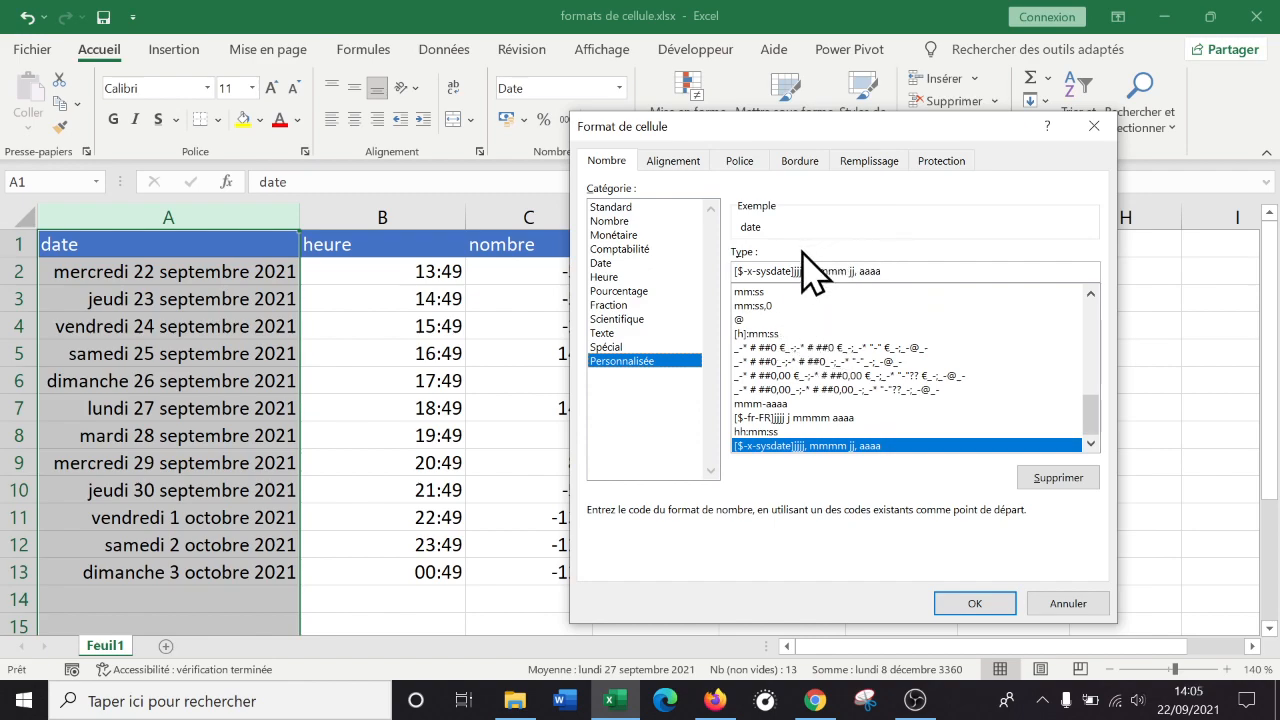
pyautogui.moveTo(793, 268); pyautogui.dragTo(677, 266)
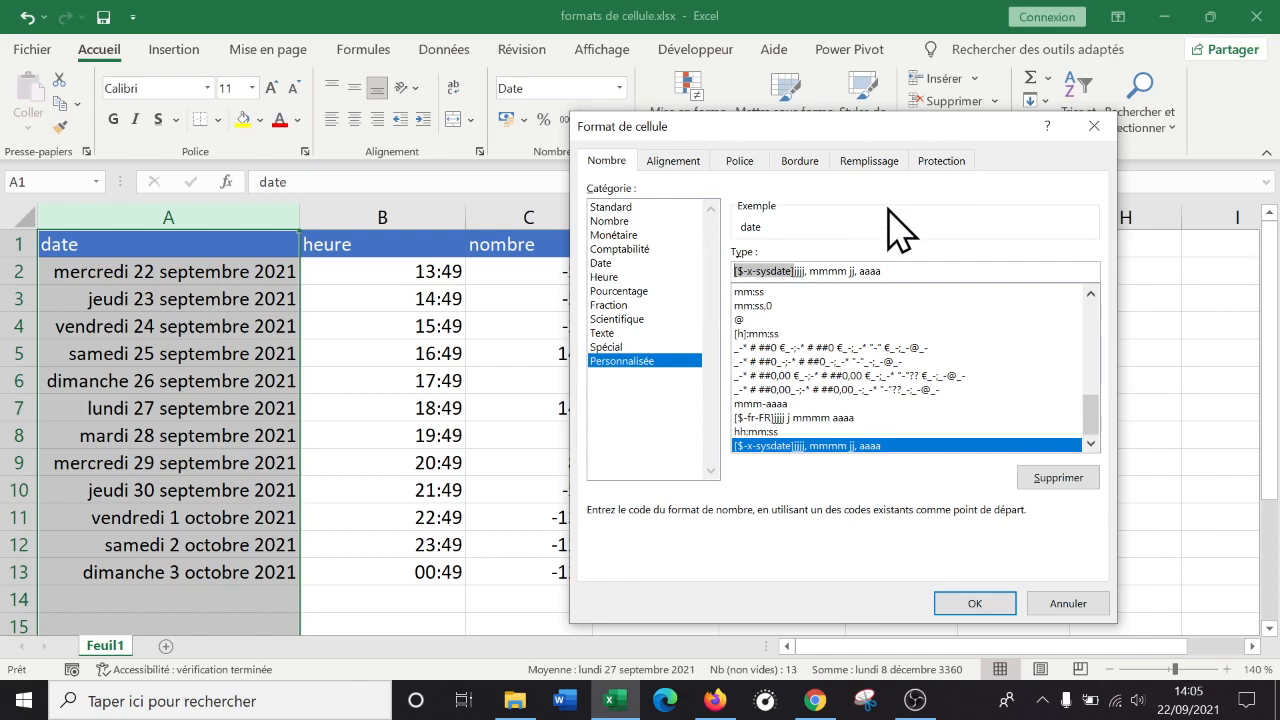
pyautogui.press('Delete')
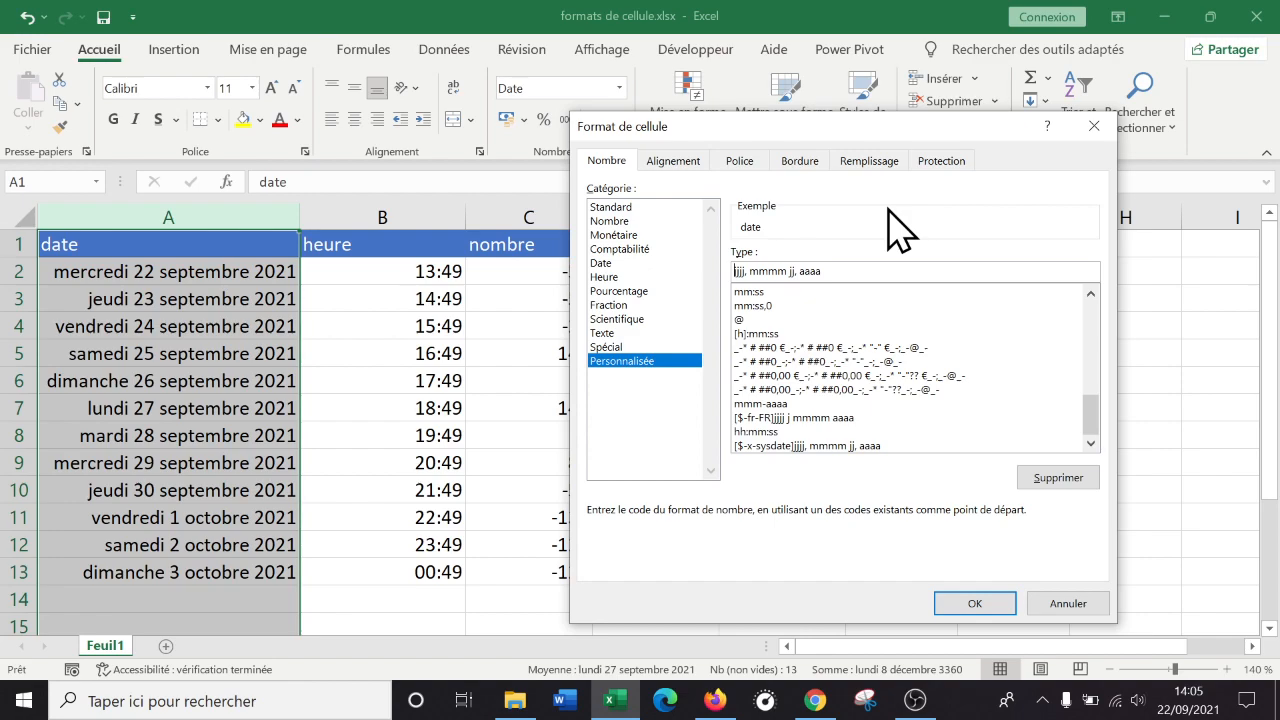
pyautogui.moveTo(860, 271); pyautogui.dragTo(691, 256)
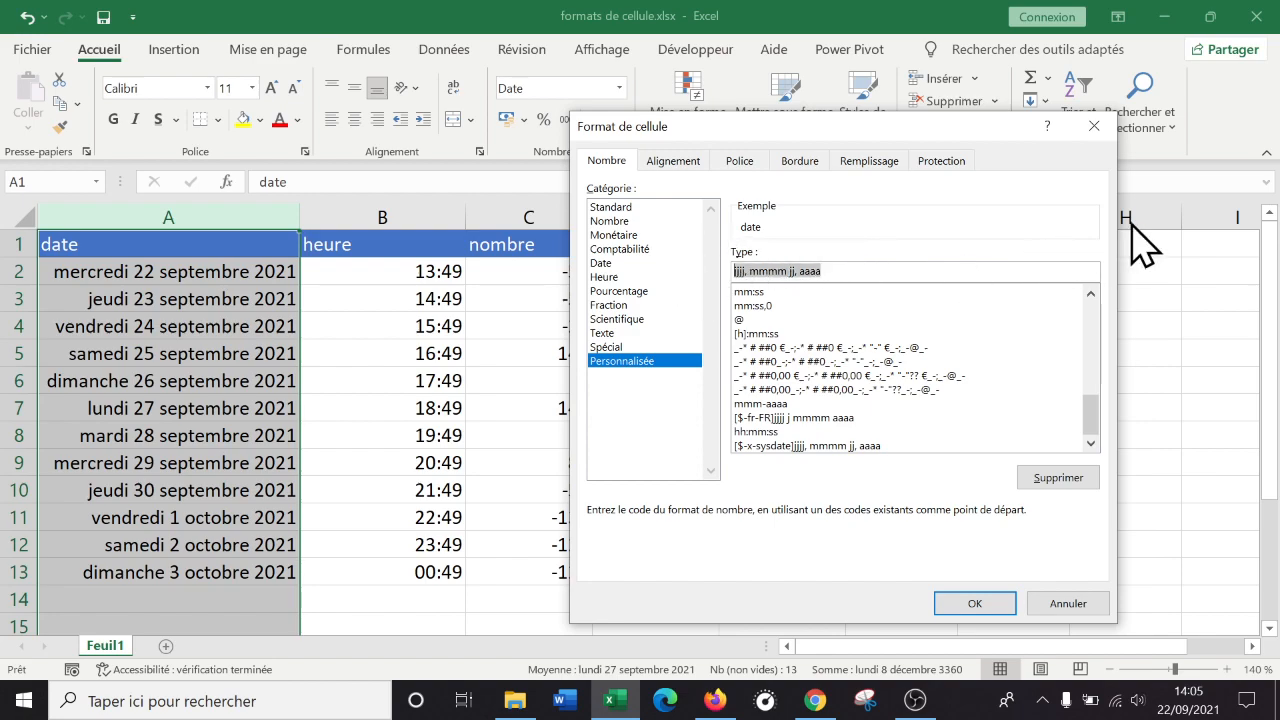
pyautogui.write('jjjj')
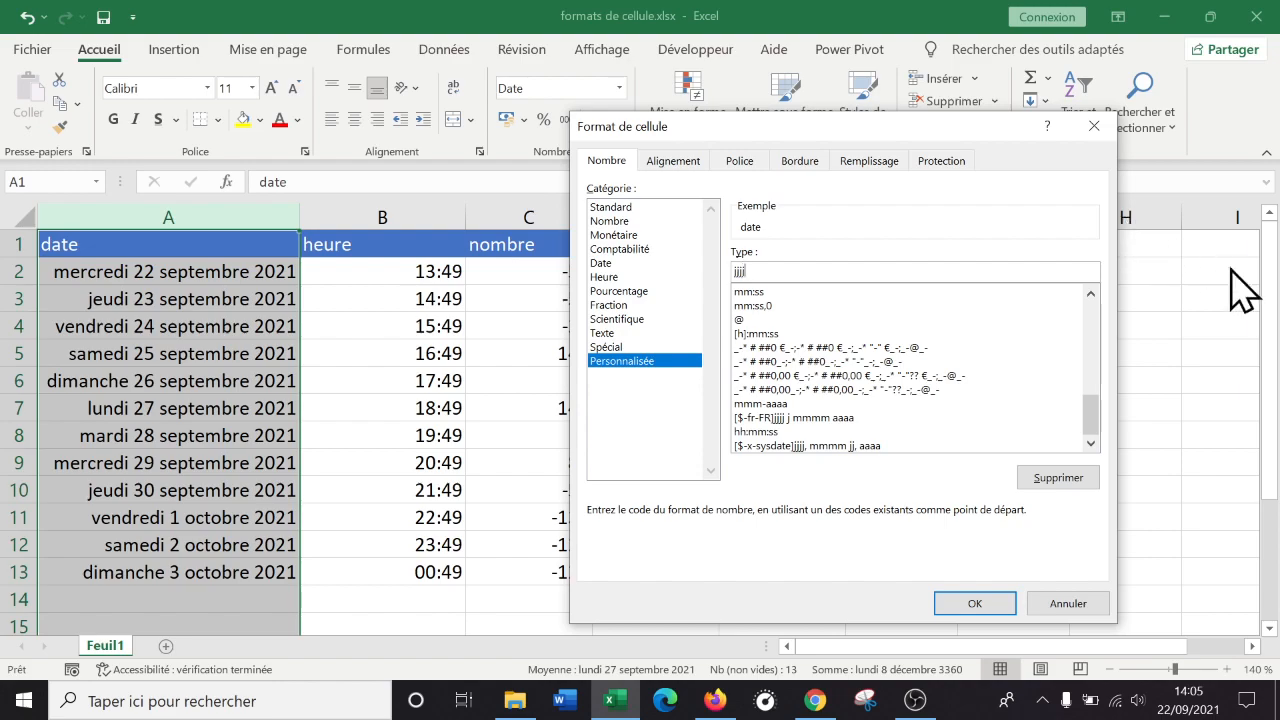
pyautogui.click(975, 603)
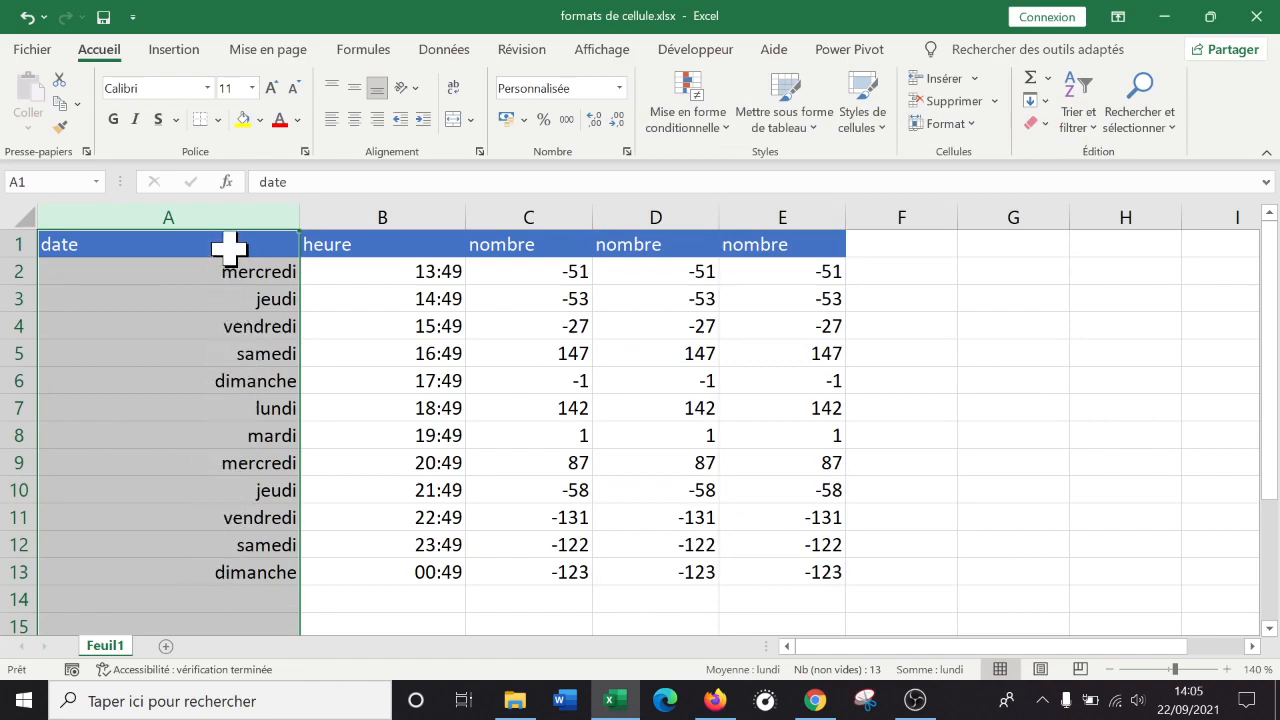
# Change column A's custom date code to jjj to show abbreviated weekdays.
pyautogui.rightClick(200, 530)
pyautogui.click(298, 428)
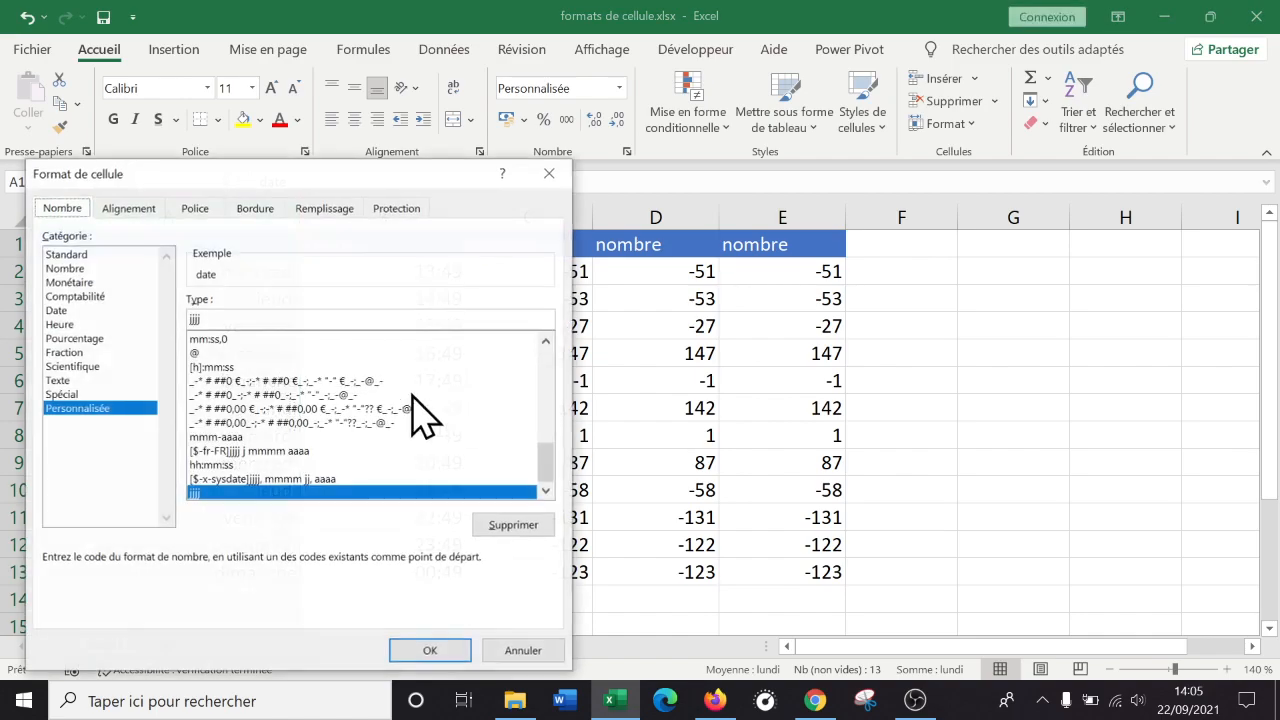
pyautogui.moveTo(345, 174); pyautogui.dragTo(813, 157)
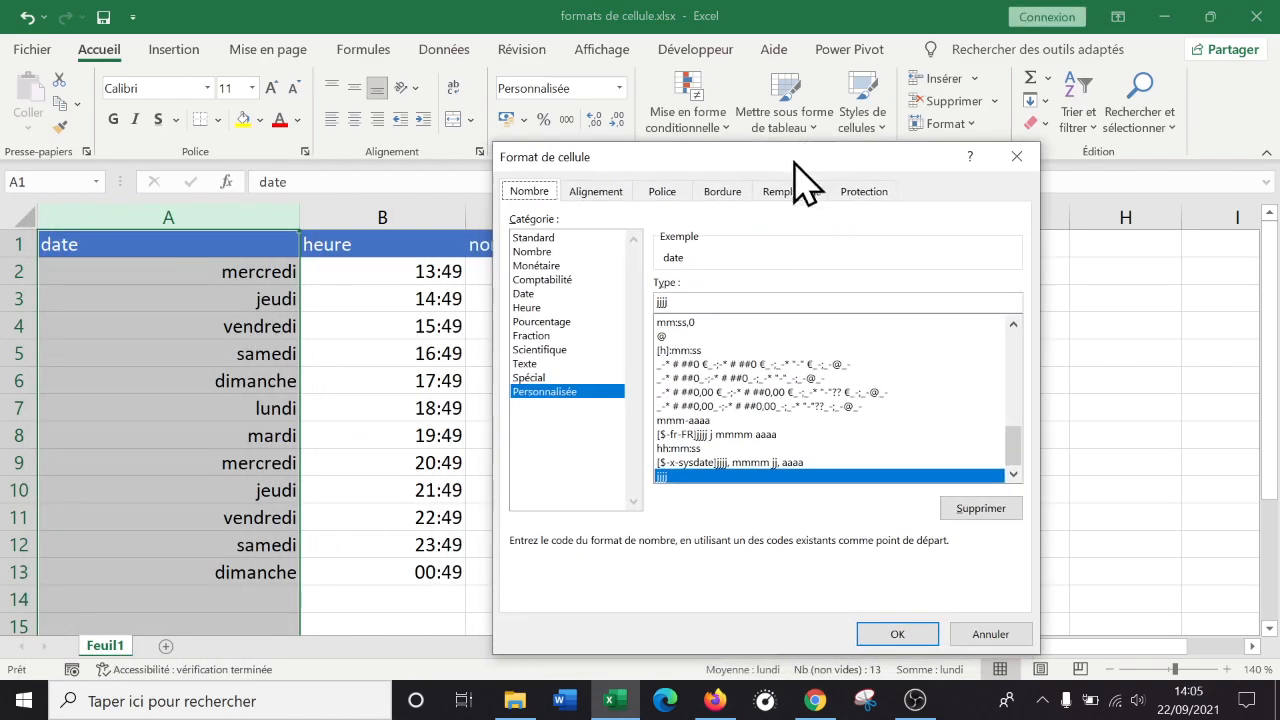
pyautogui.click(706, 297)
pyautogui.press('BackSpace')
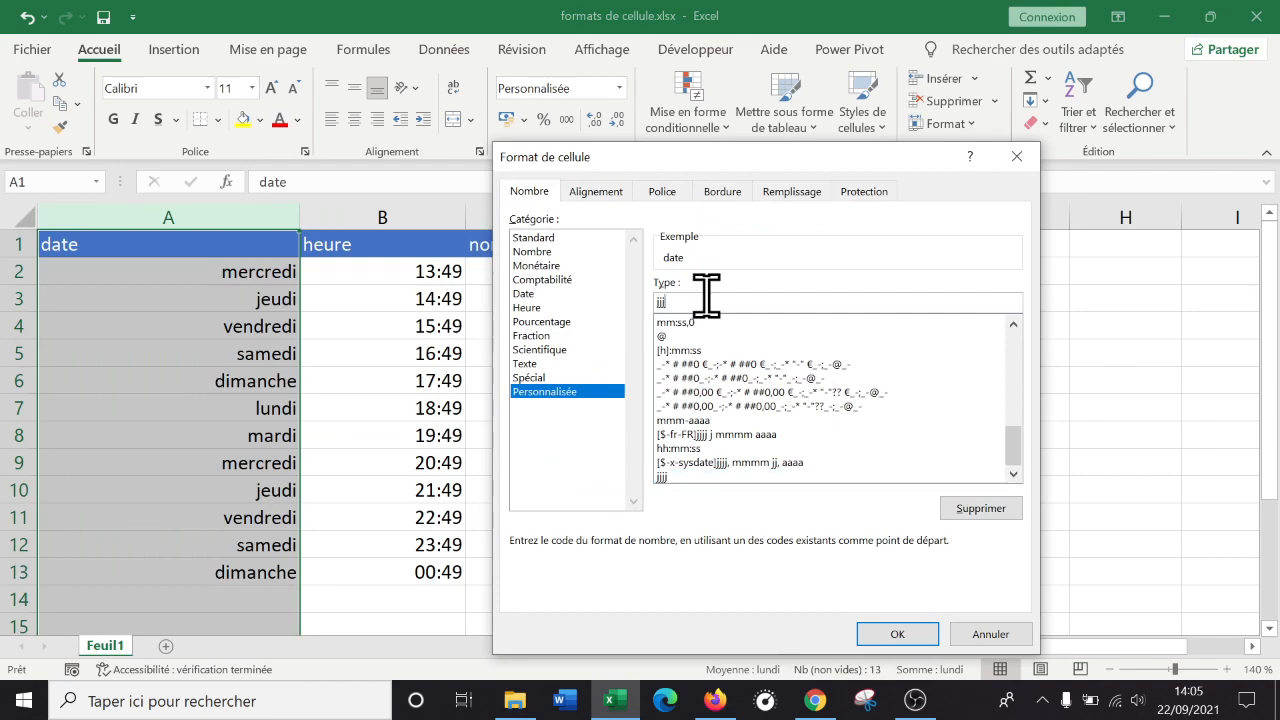
pyautogui.click(900, 636)
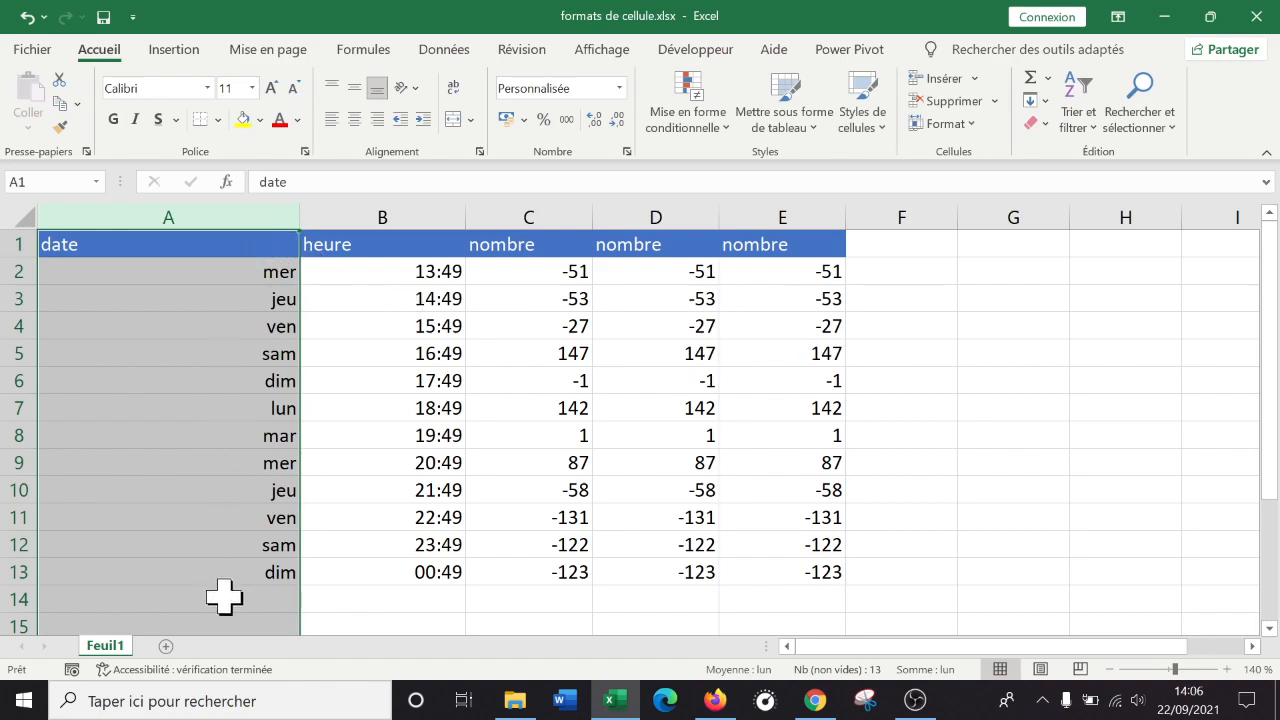
# Shorten column A's code to jj so dates show two-digit days.
pyautogui.rightClick(167, 271)
pyautogui.click(250, 529)
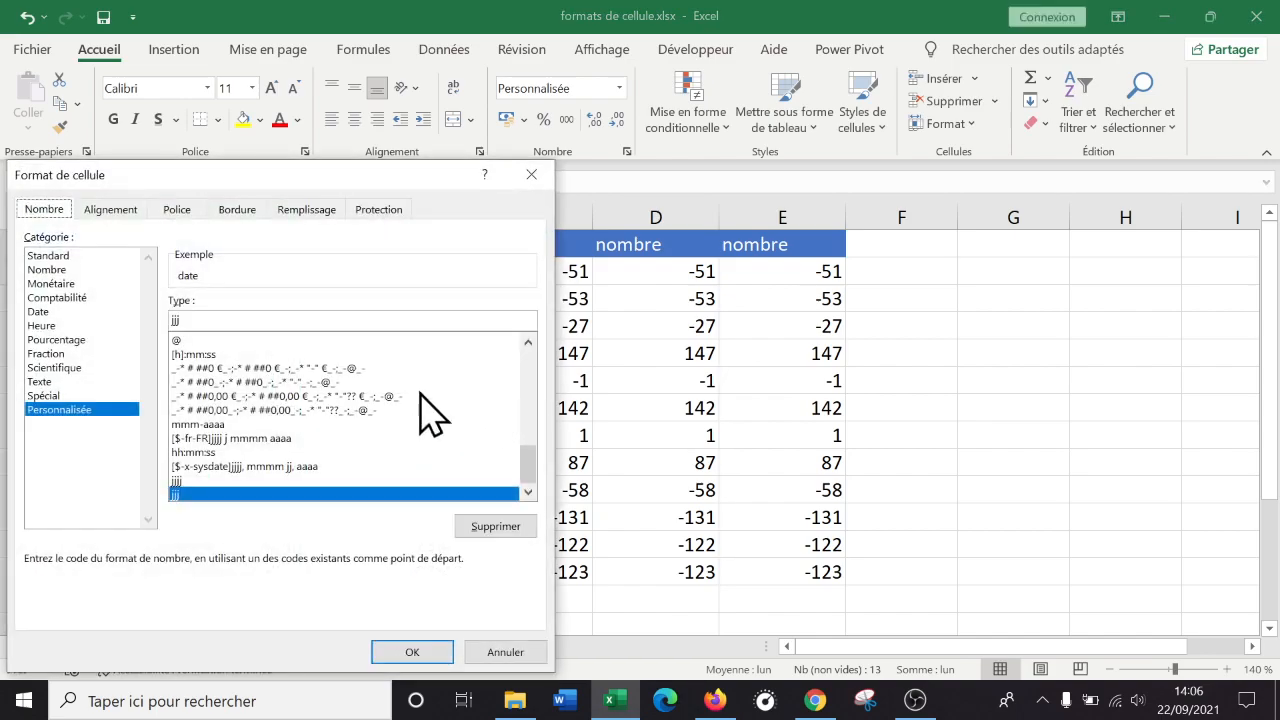
pyautogui.moveTo(300, 175); pyautogui.dragTo(724, 95)
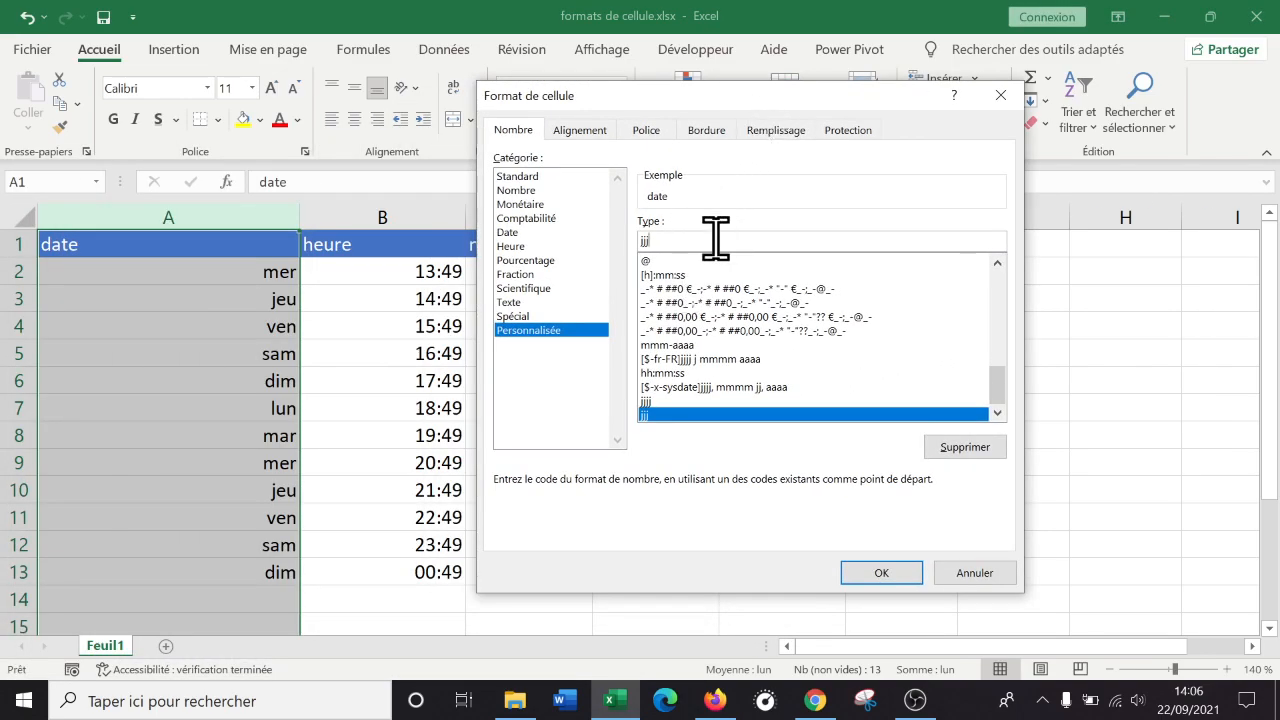
pyautogui.press('BackSpace')
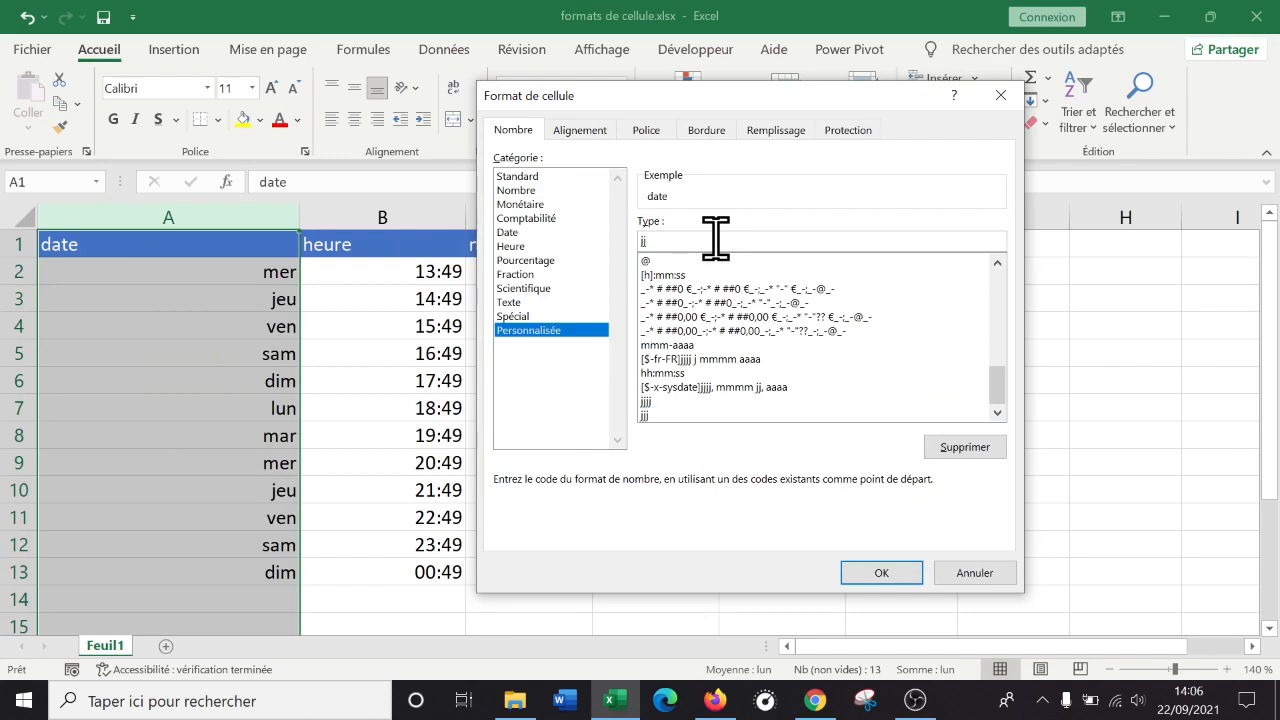
pyautogui.click(893, 574)
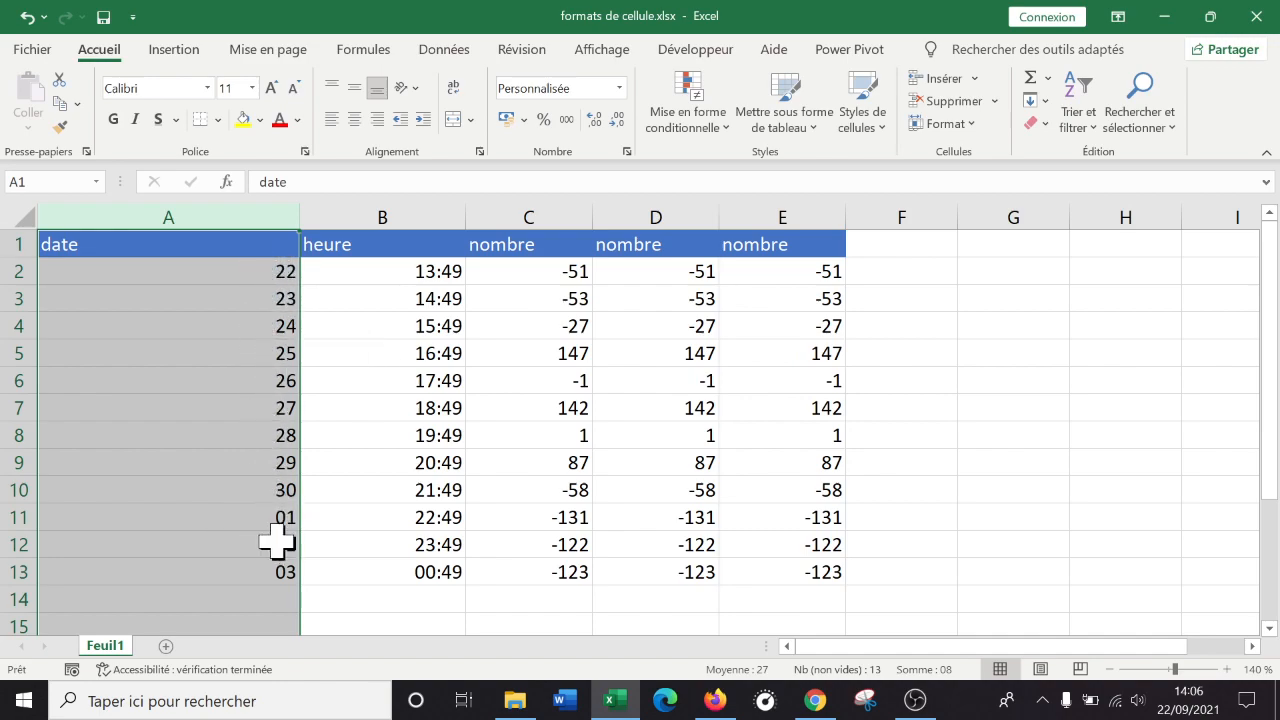
# Shorten the code to j so column A shows plain day numbers 22 through 3.
pyautogui.rightClick(251, 305)
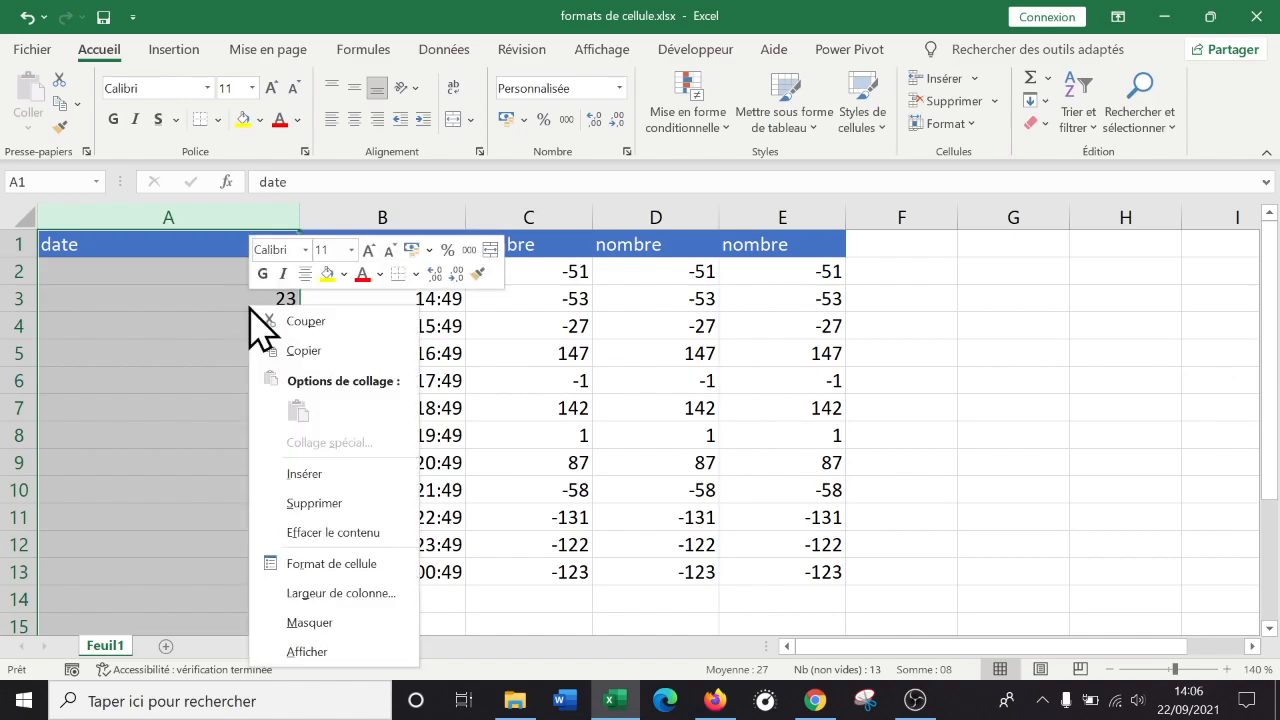
pyautogui.click(352, 566)
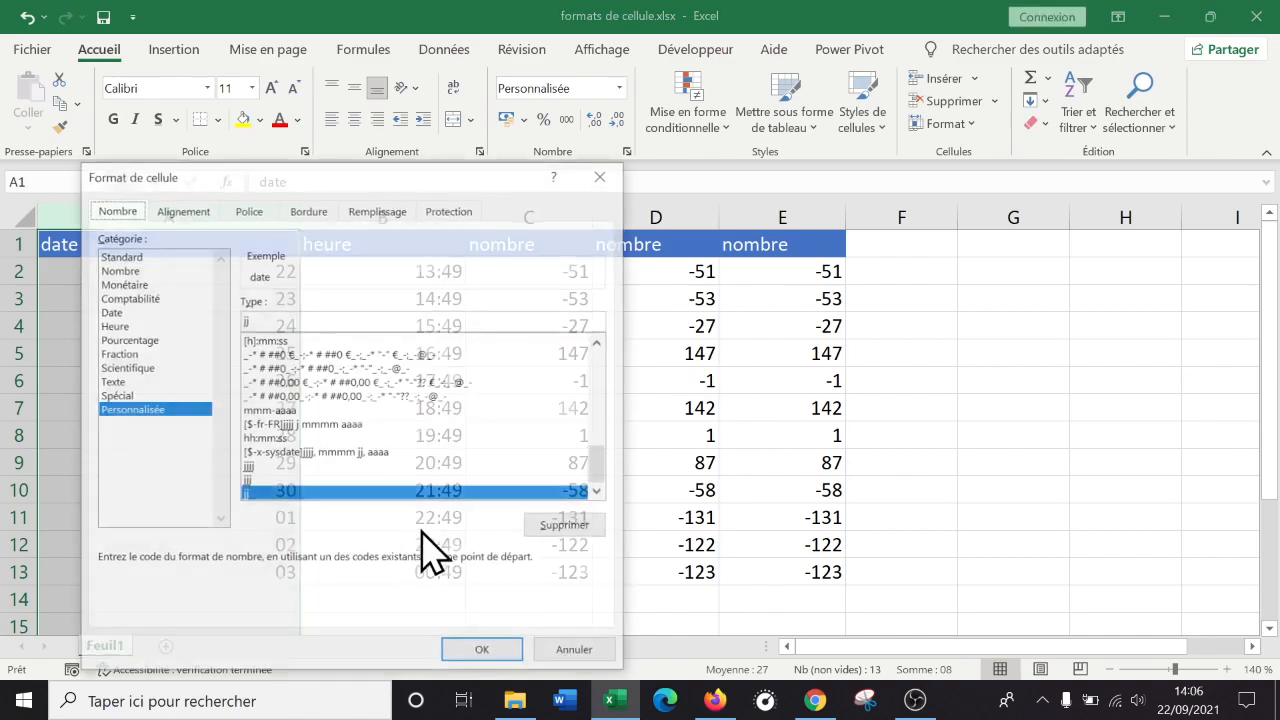
pyautogui.moveTo(426, 180); pyautogui.dragTo(916, 161)
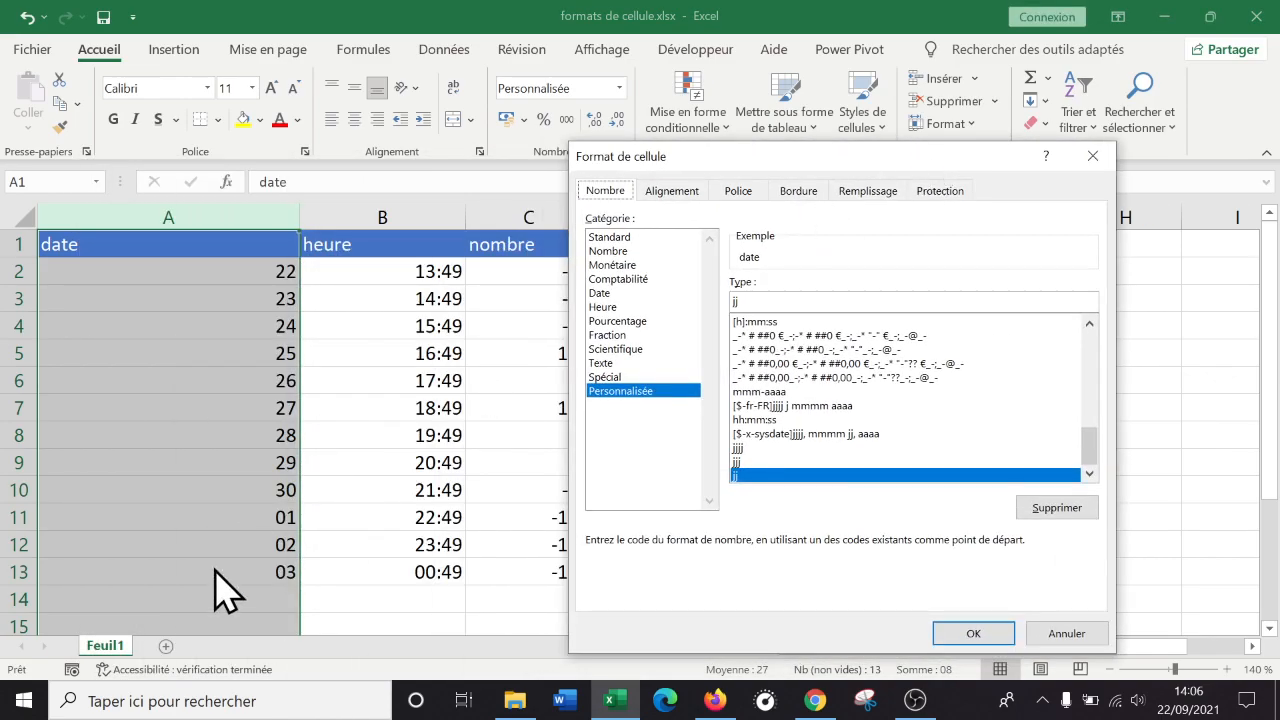
pyautogui.click(768, 297)
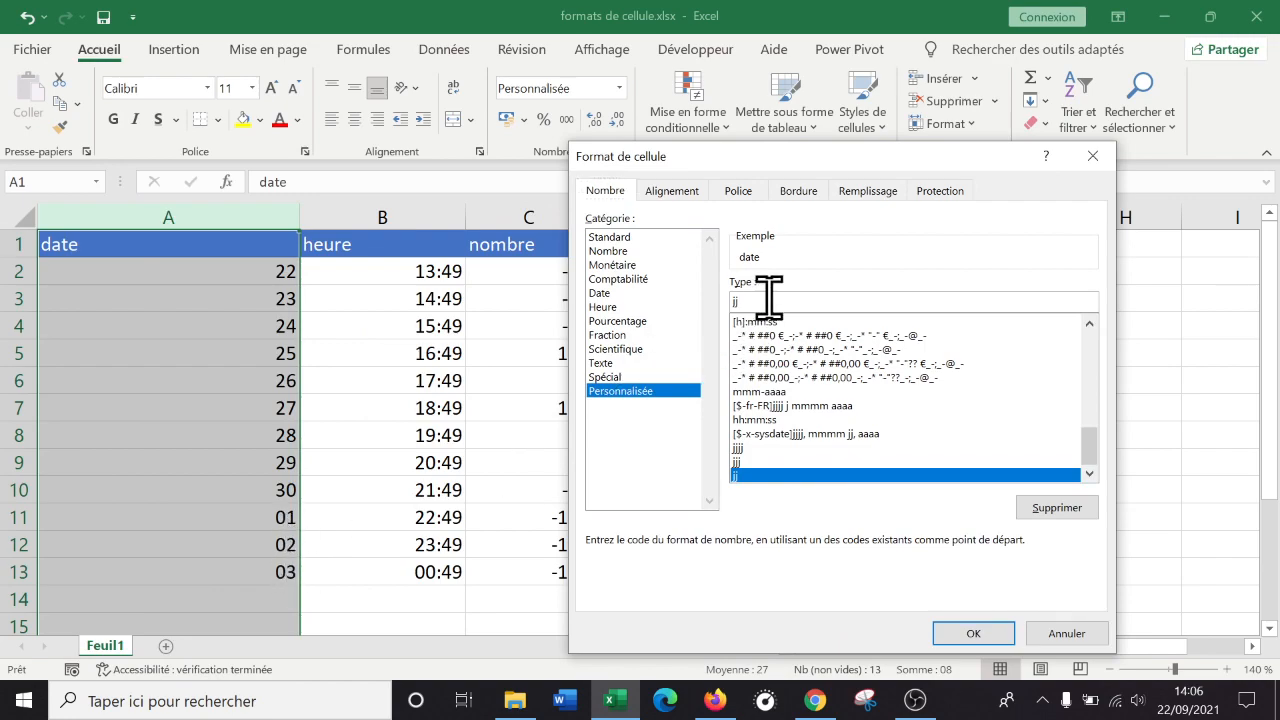
pyautogui.press('BackSpace')
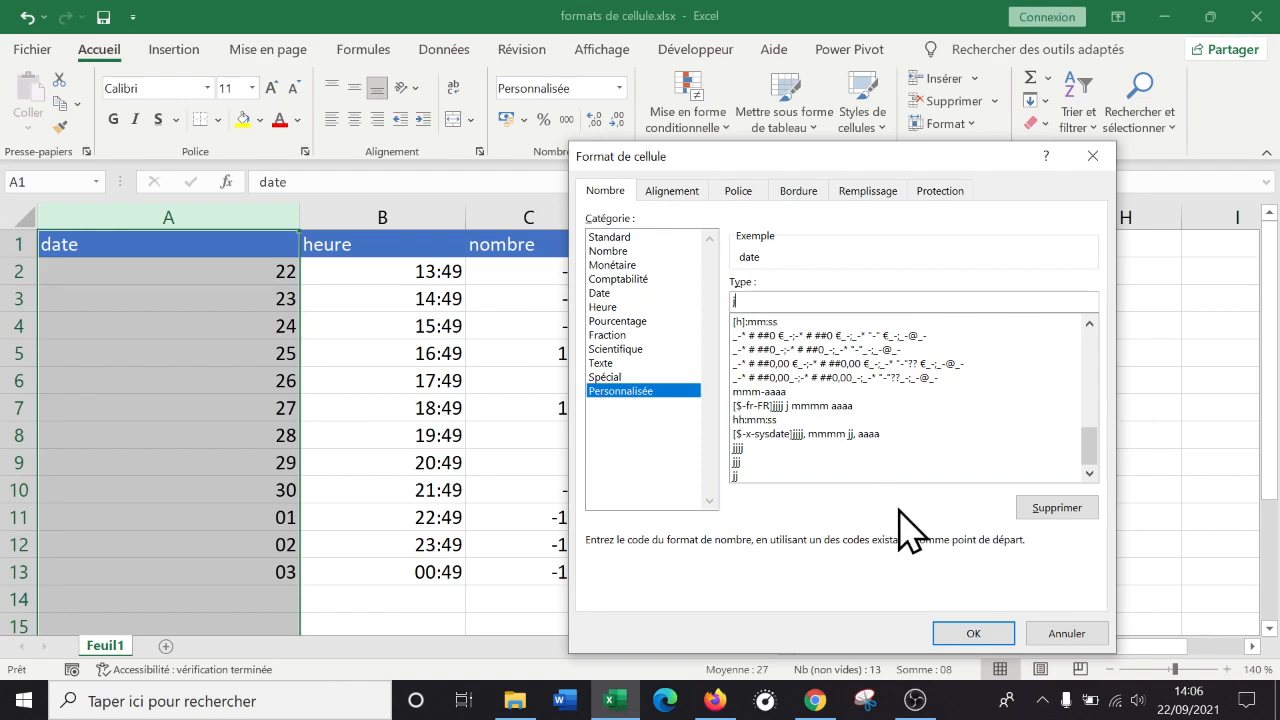
pyautogui.click(975, 633)
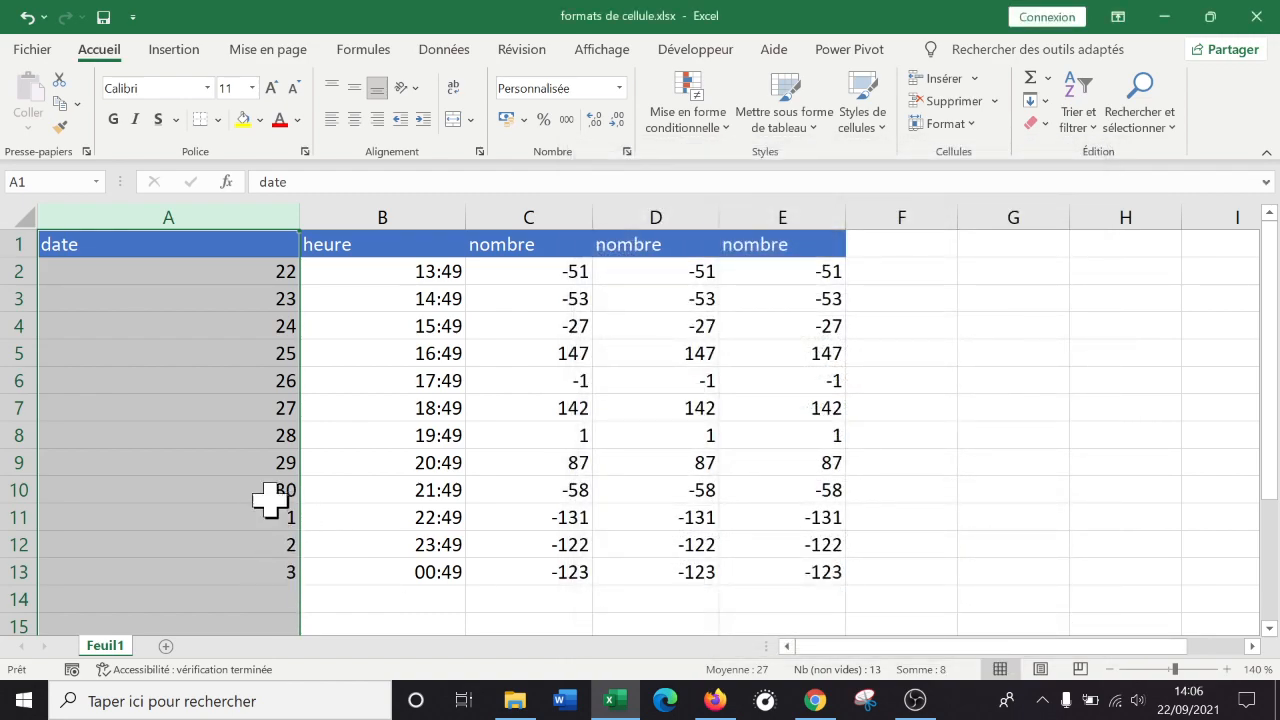
pyautogui.rightClick(238, 297)
# Set column A's custom code to mmmm to show full month names.
pyautogui.click(325, 553)
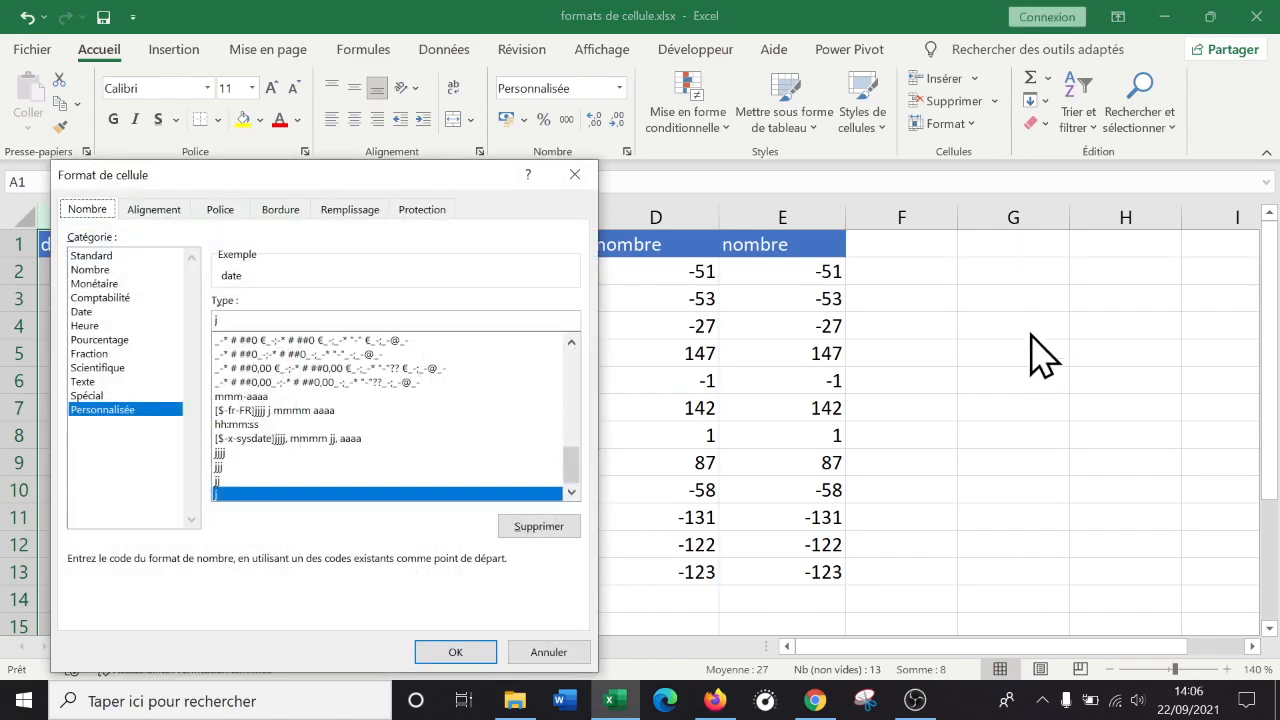
pyautogui.moveTo(383, 177); pyautogui.dragTo(850, 114)
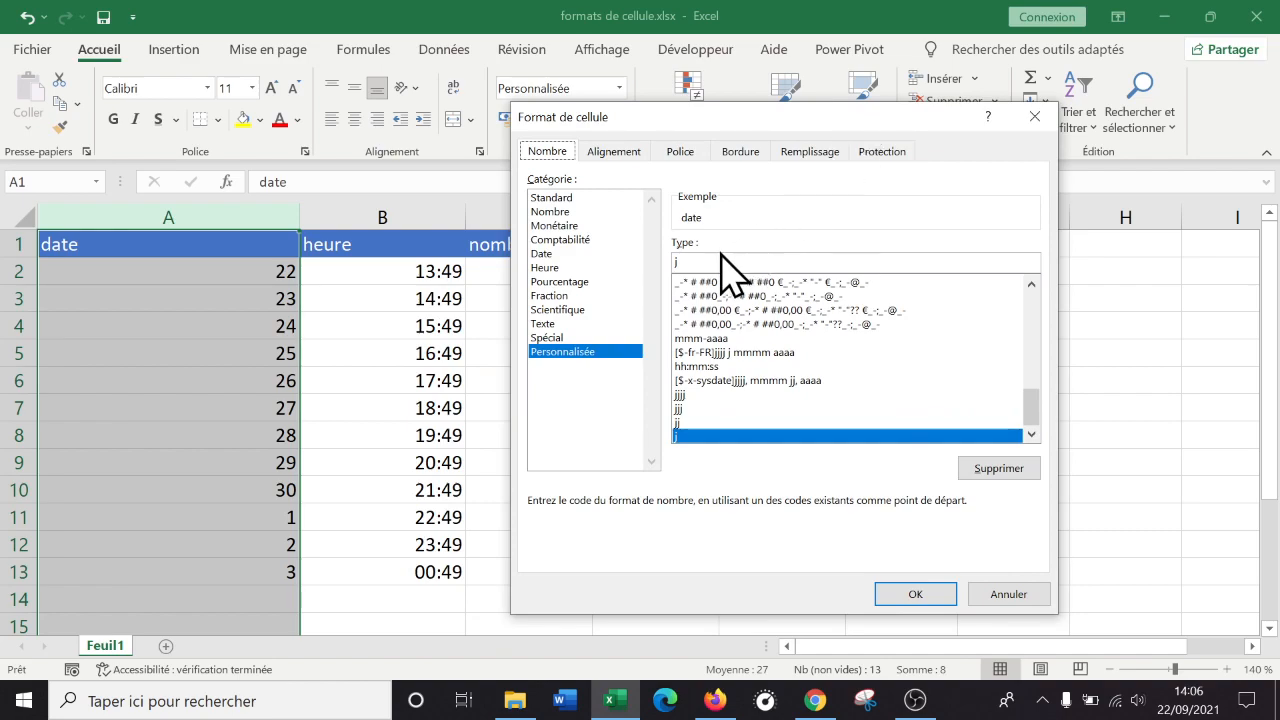
pyautogui.press('BackSpace')
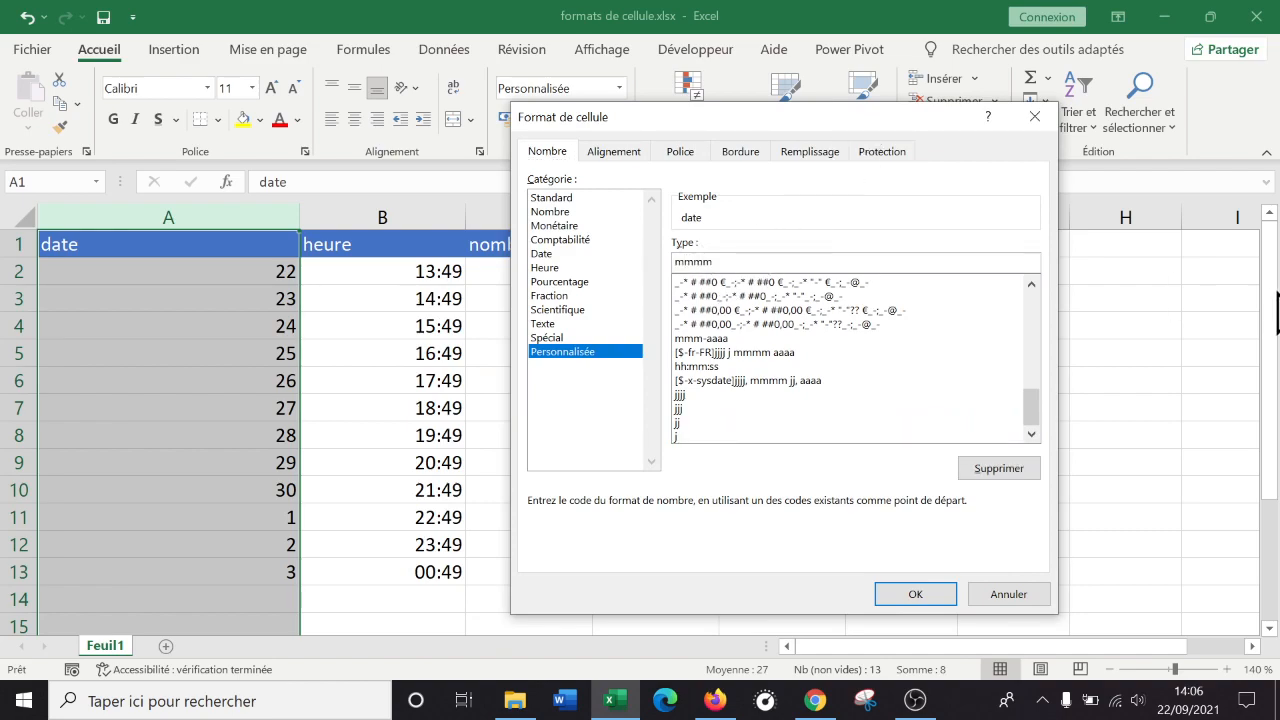
pyautogui.click(915, 594)
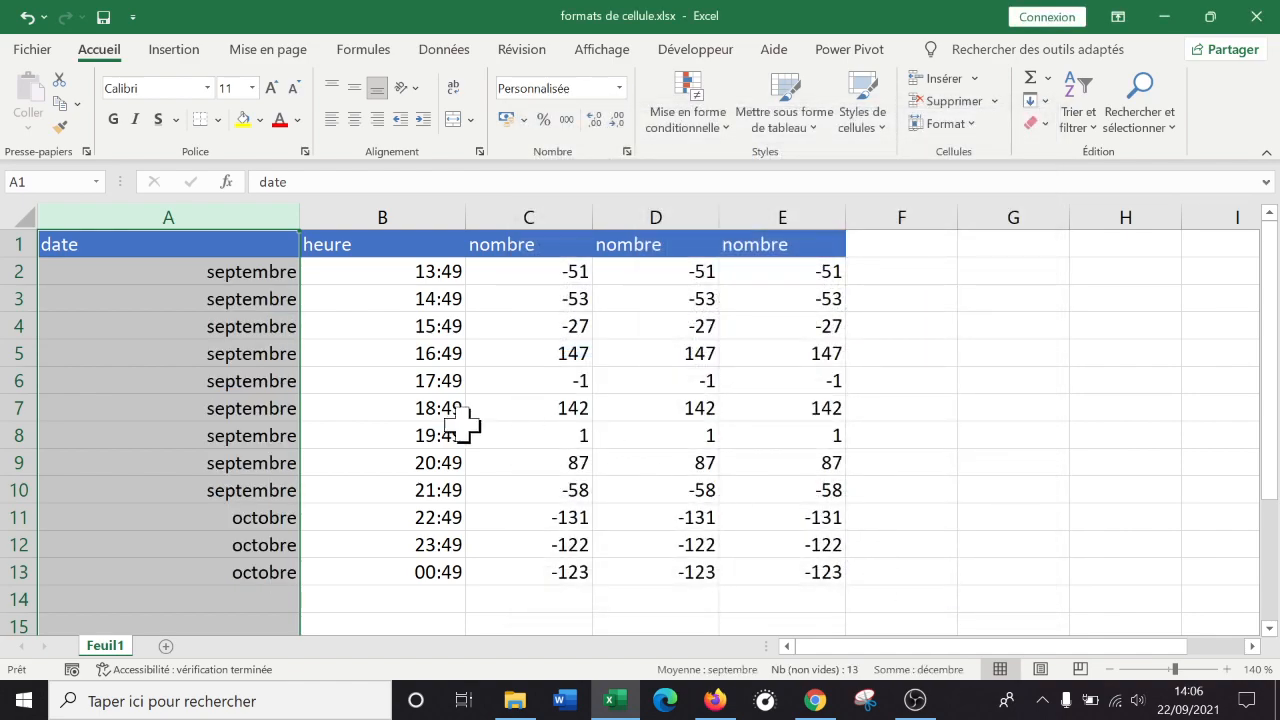
# Shorten the month code to mmm for abbreviated month names.
pyautogui.rightClick(209, 330)
pyautogui.click(300, 575)
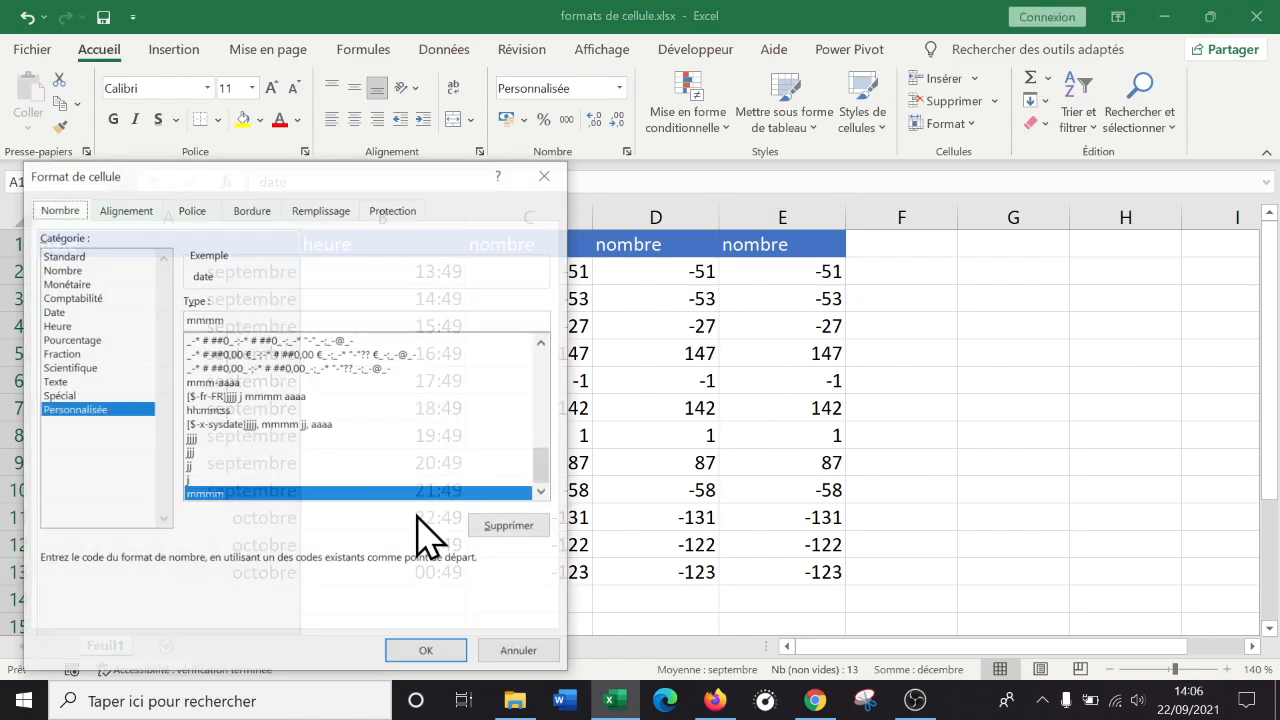
pyautogui.moveTo(318, 180); pyautogui.dragTo(975, 158)
pyautogui.click(923, 297)
pyautogui.press('BackSpace')
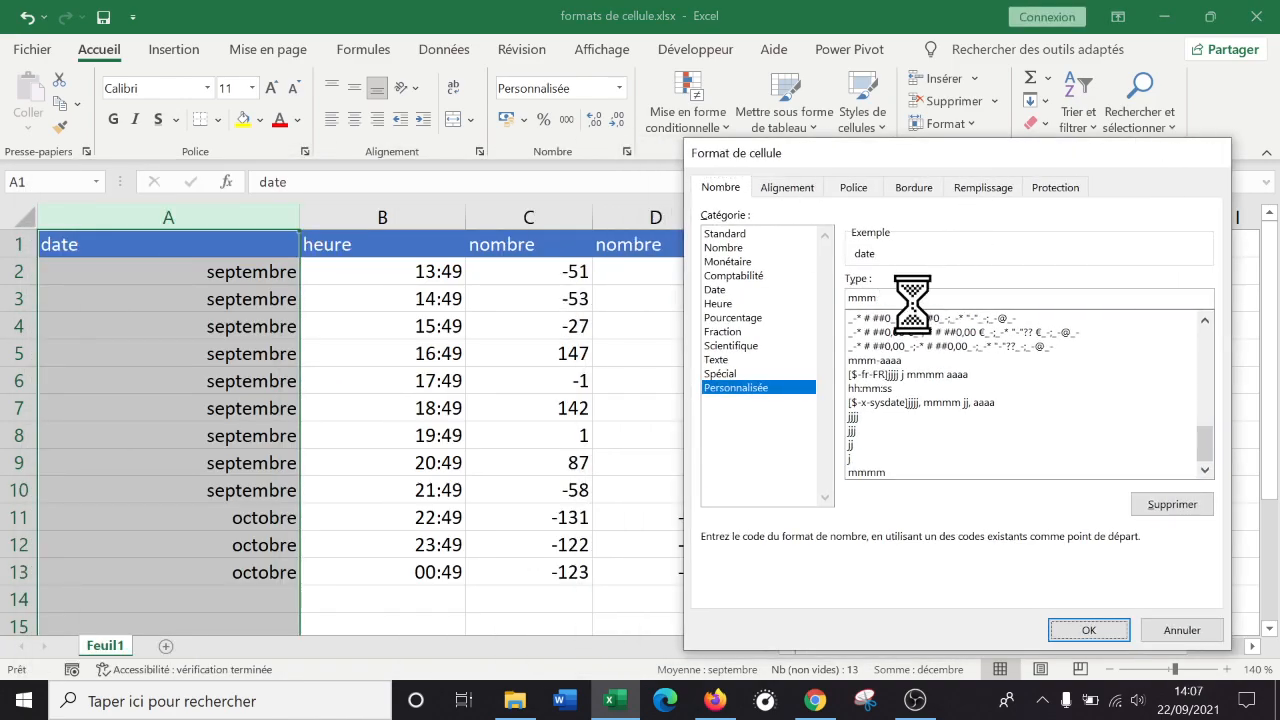
pyautogui.press('Return')
# Shorten the month code to mm for two-digit month numbers.
pyautogui.rightClick(226, 374)
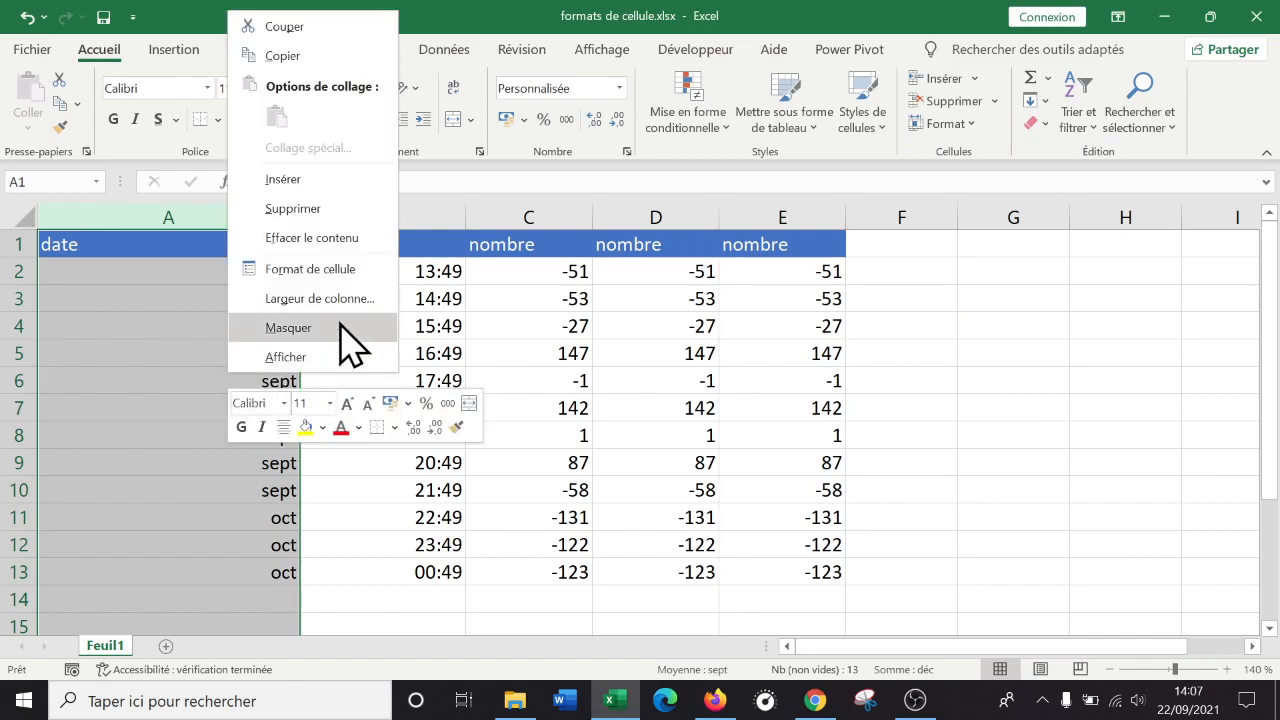
pyautogui.click(335, 268)
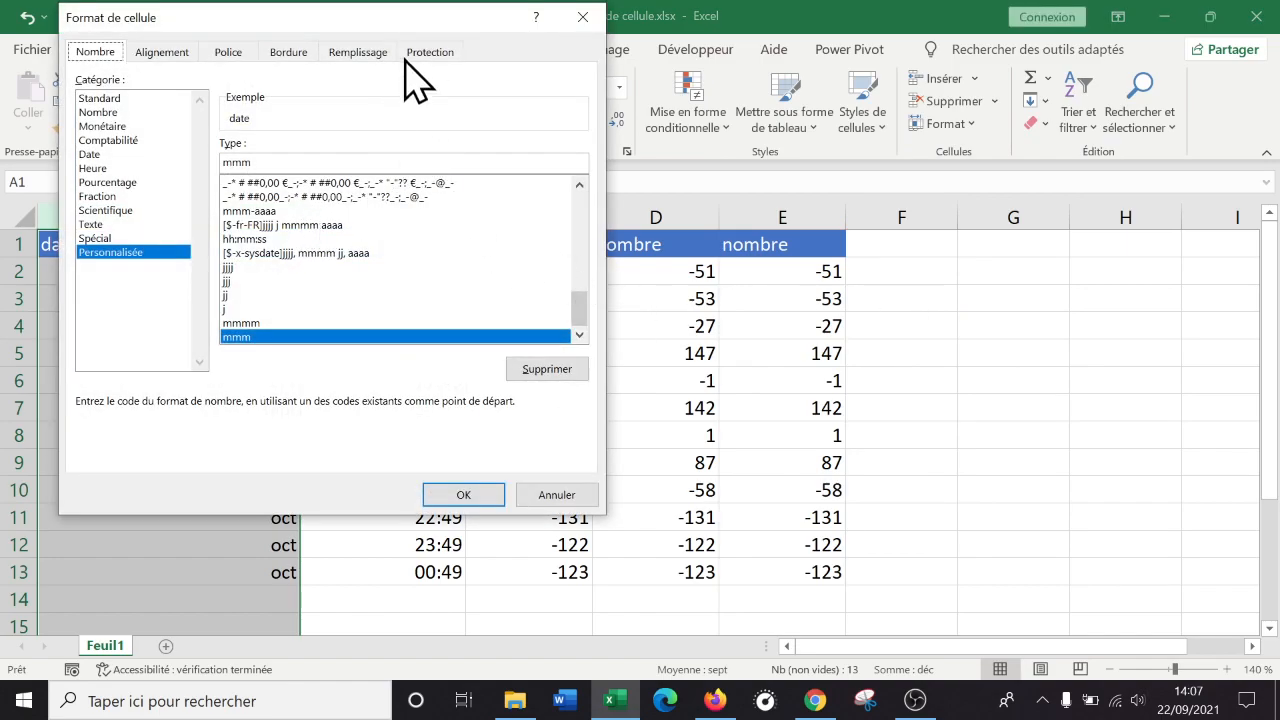
pyautogui.moveTo(425, 22); pyautogui.dragTo(899, 132)
pyautogui.click(806, 272)
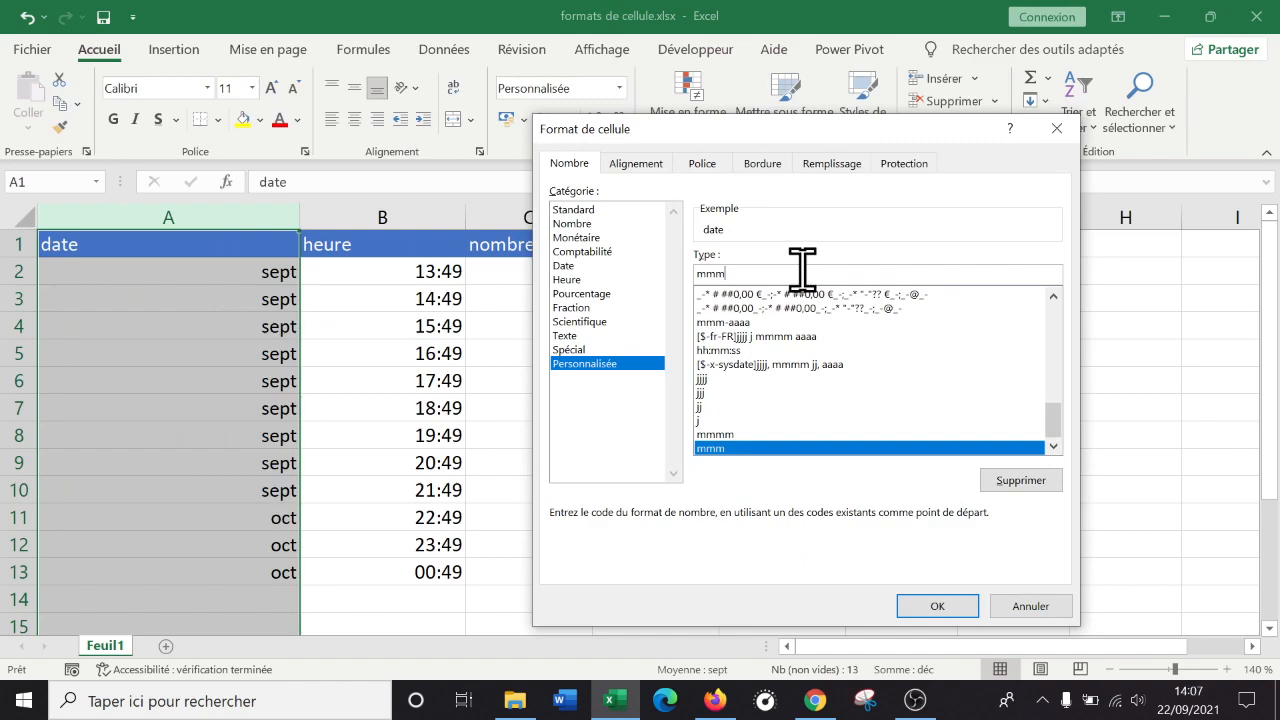
pyautogui.press('BackSpace')
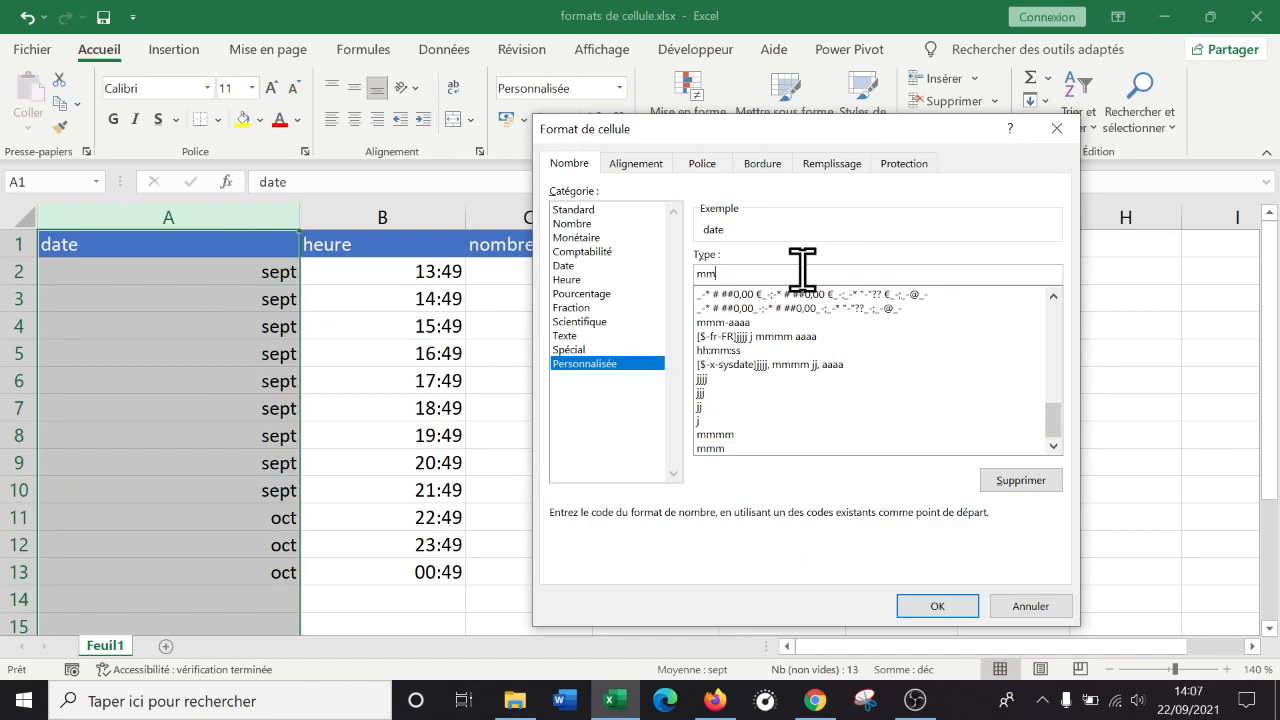
pyautogui.click(938, 606)
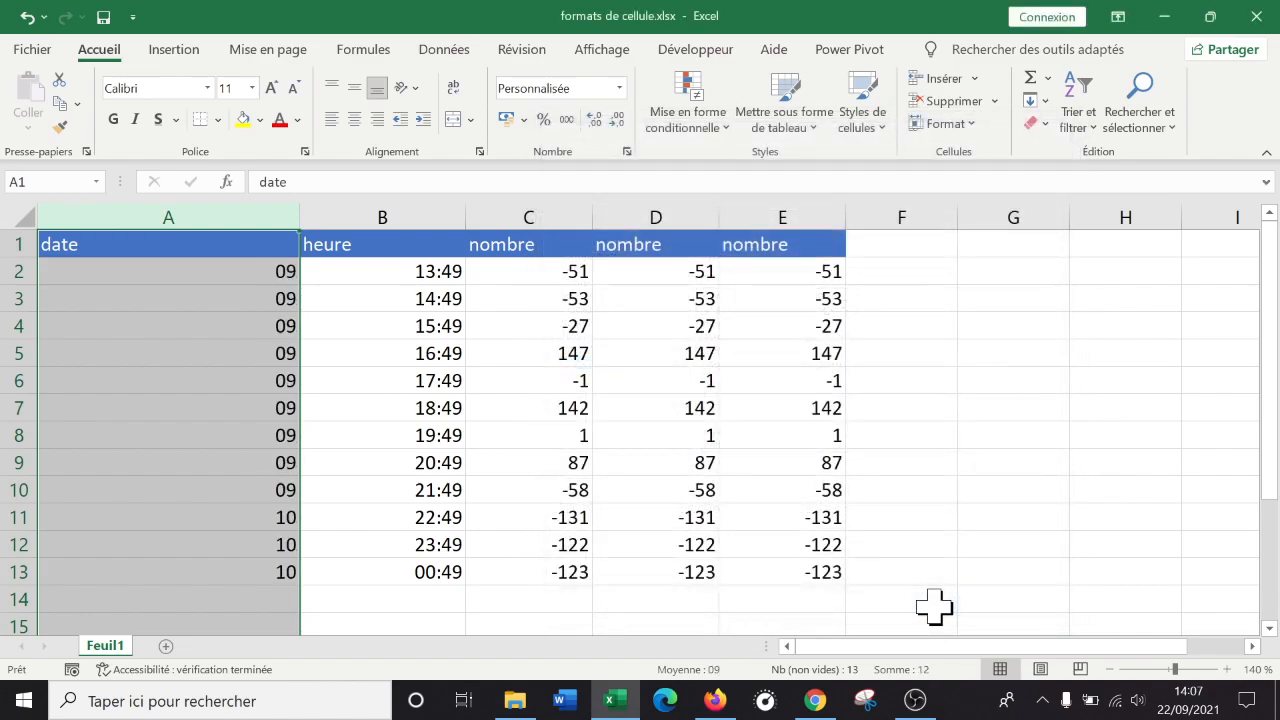
# Shorten the month code to m so column A shows 9 and 10.
pyautogui.rightClick(252, 315)
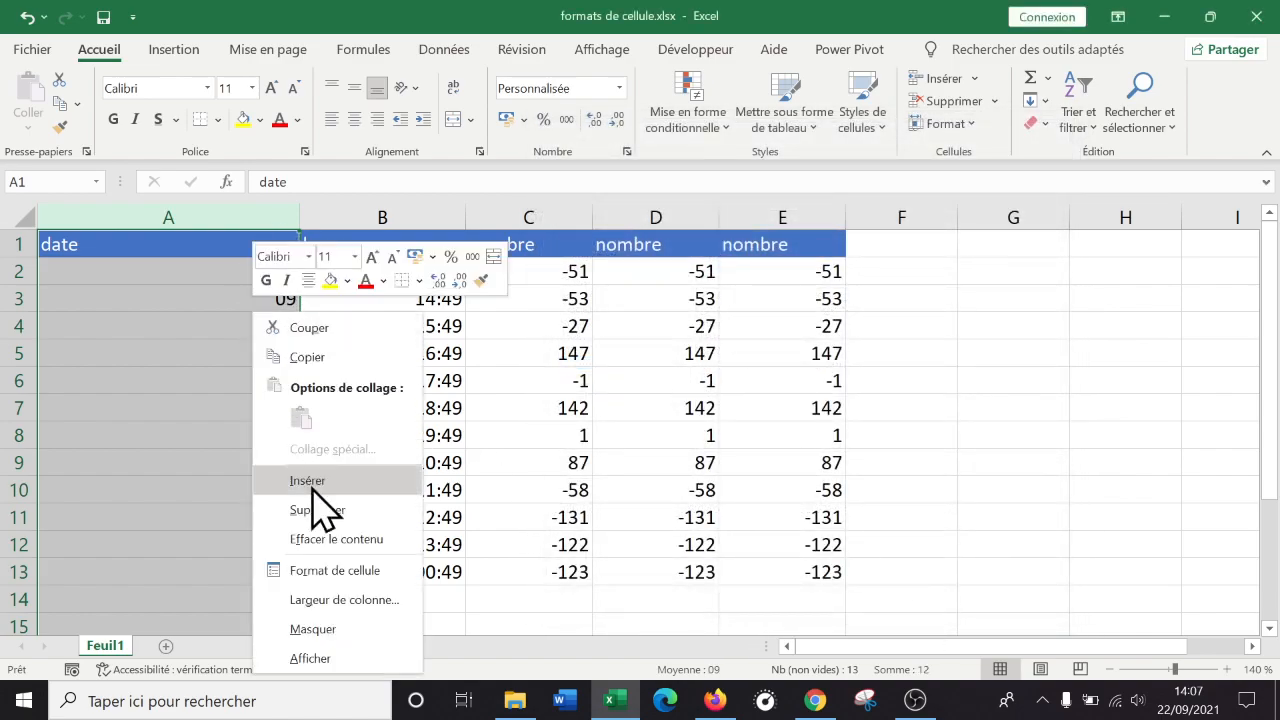
pyautogui.click(330, 571)
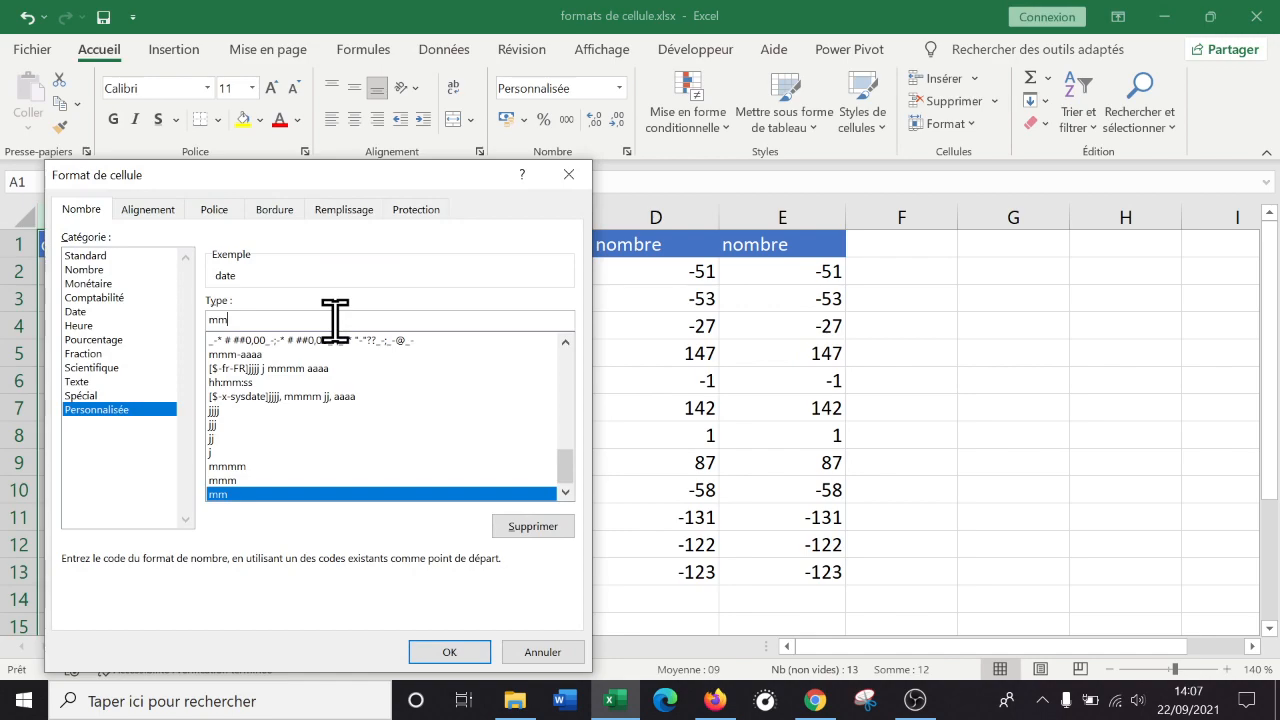
pyautogui.press('BackSpace')
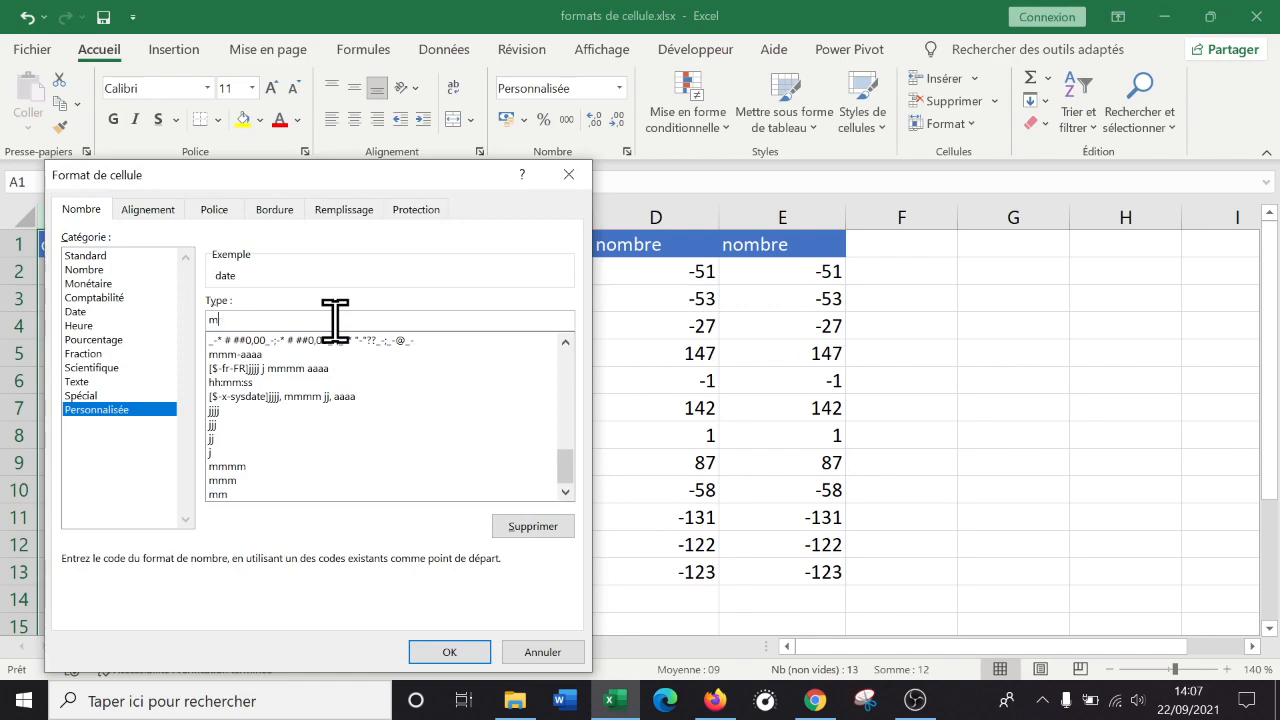
pyautogui.click(455, 655)
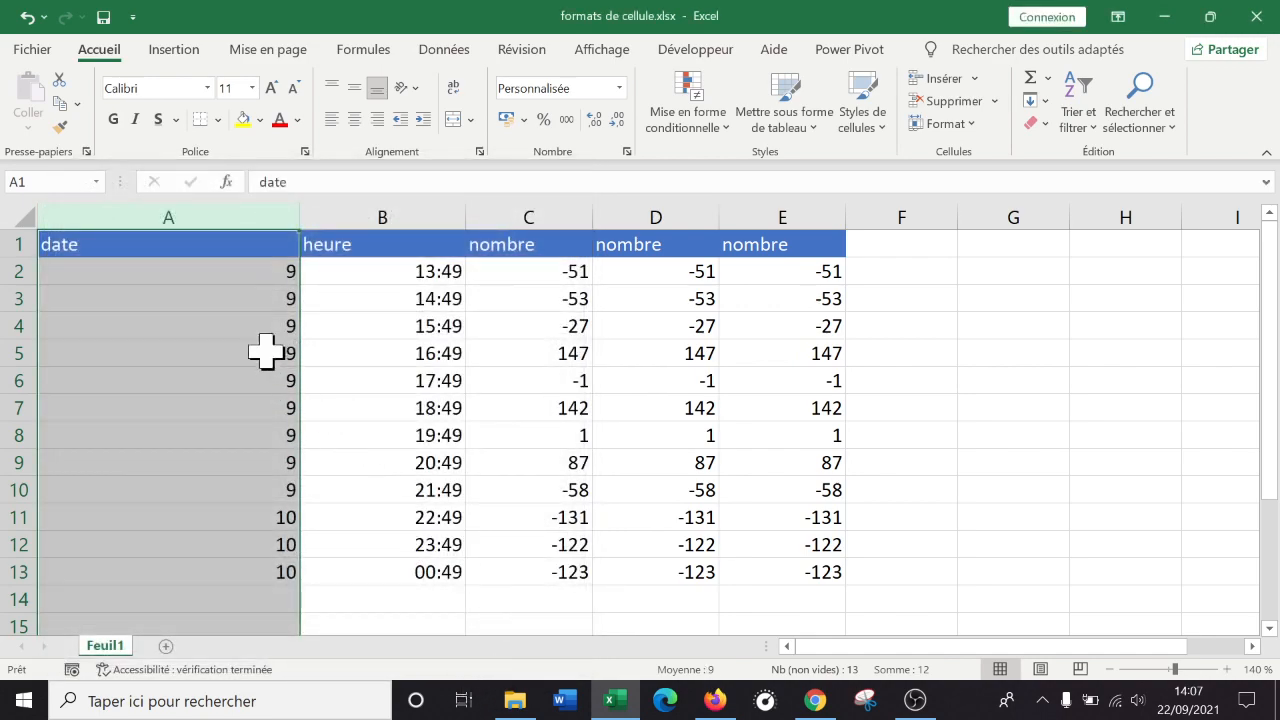
pyautogui.rightClick(233, 318)
pyautogui.click(322, 573)
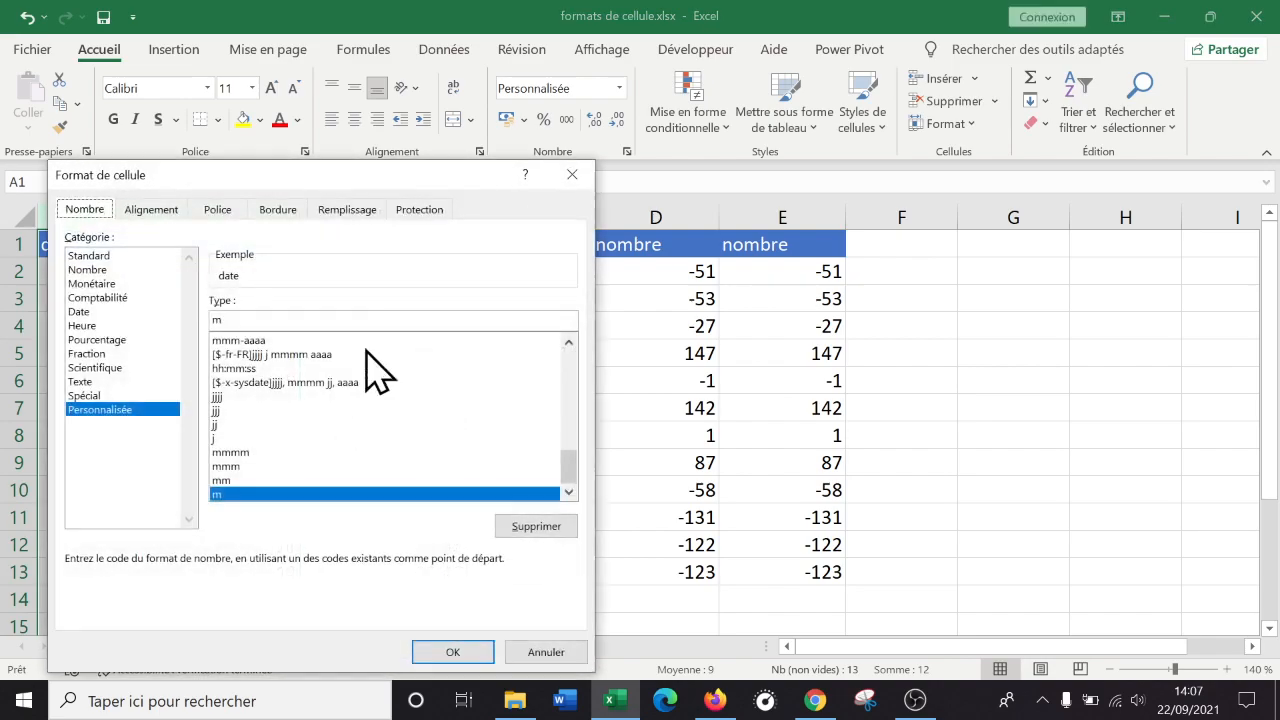
# Set column A's custom code to aaaa to show the year 2021.
pyautogui.moveTo(415, 188); pyautogui.dragTo(1025, 137)
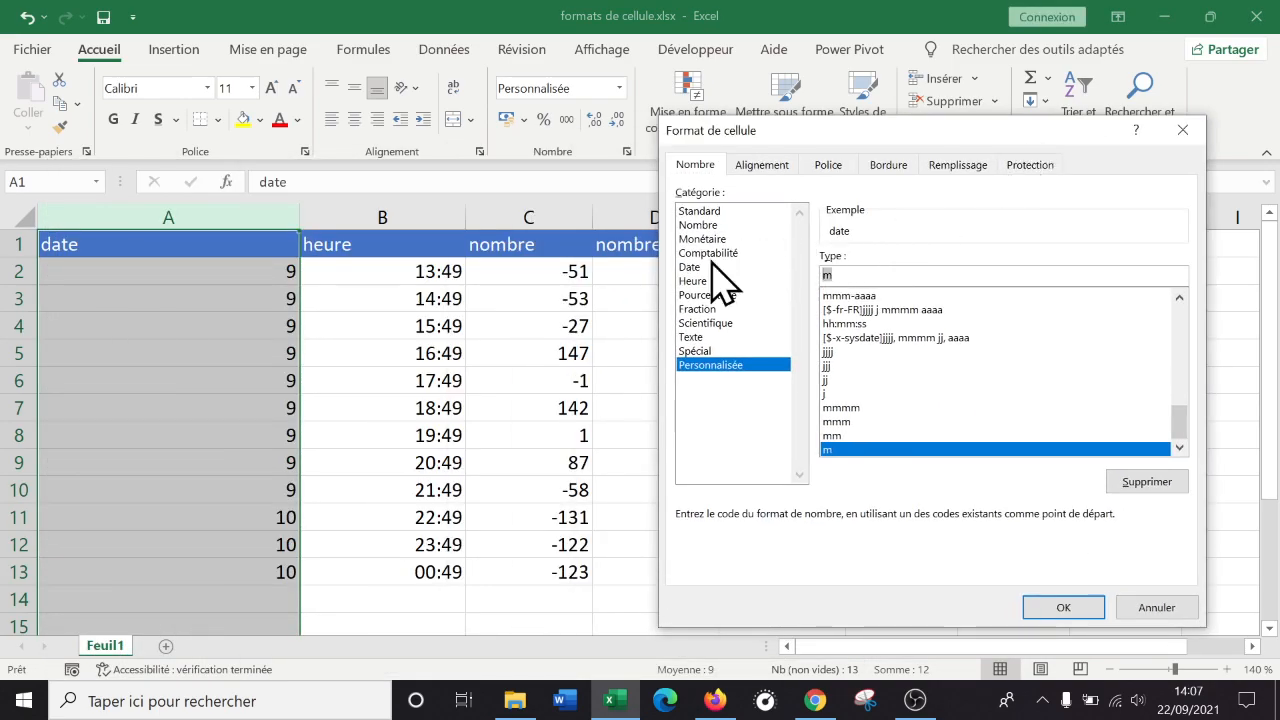
pyautogui.write('aaaa')
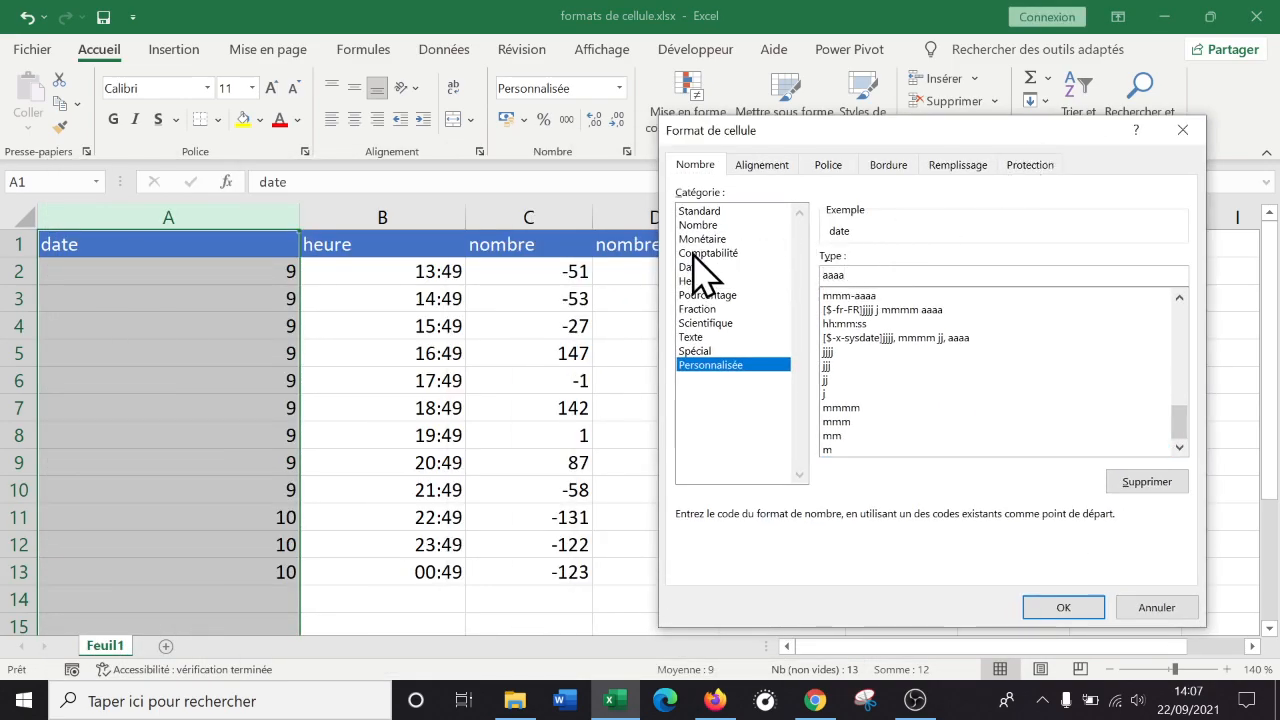
pyautogui.click(1035, 610)
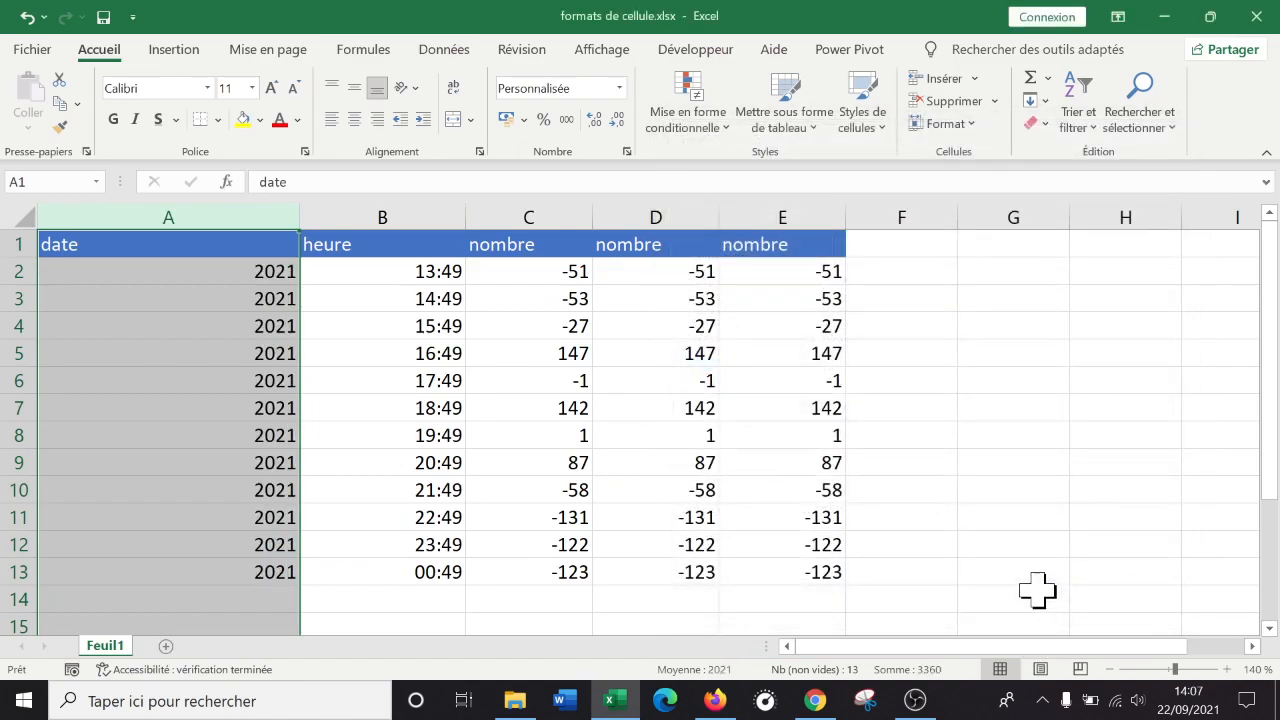
# Shorten the year code to aa so column A shows only 21.
pyautogui.rightClick(225, 318)
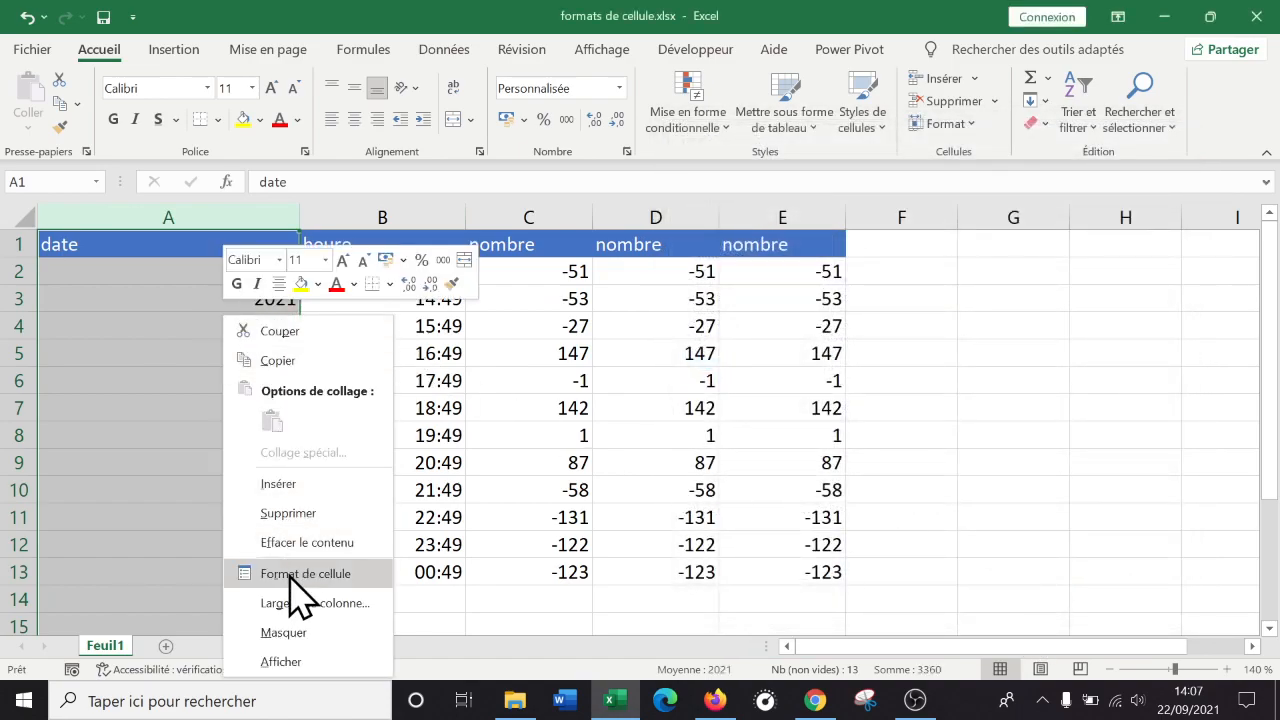
pyautogui.click(300, 574)
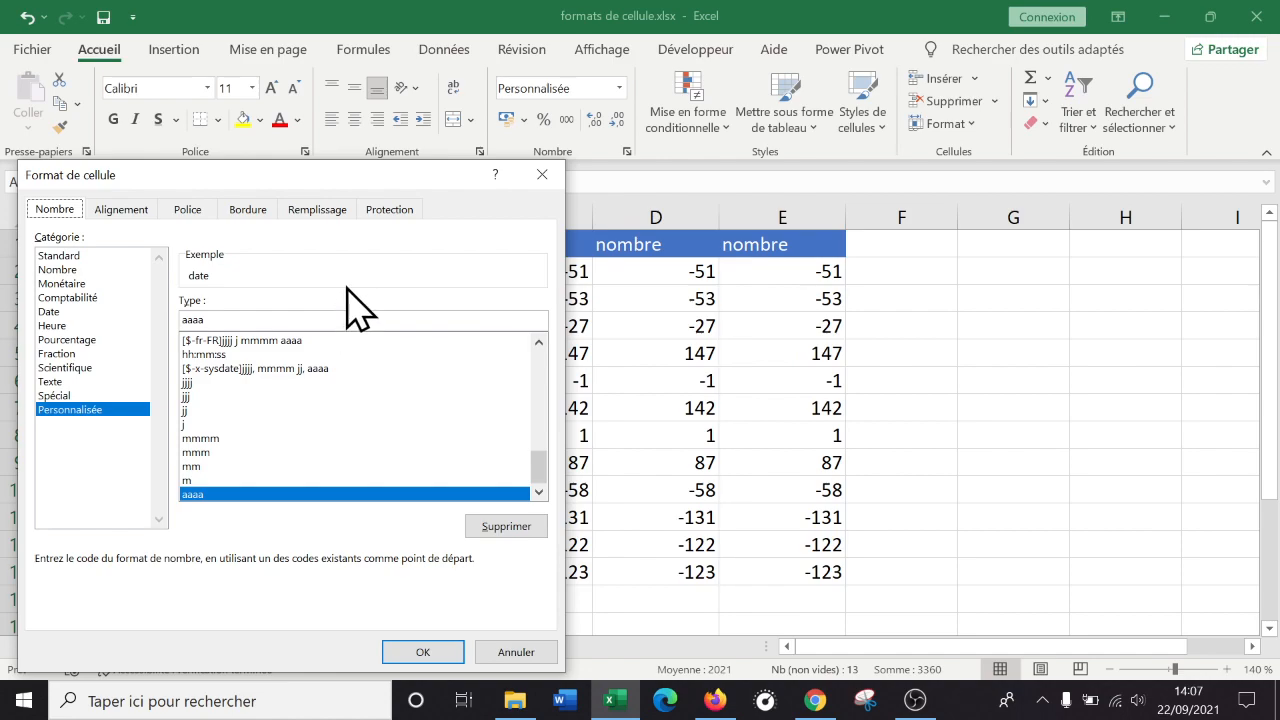
pyautogui.moveTo(395, 181); pyautogui.dragTo(1043, 197)
pyautogui.press('BackSpace')
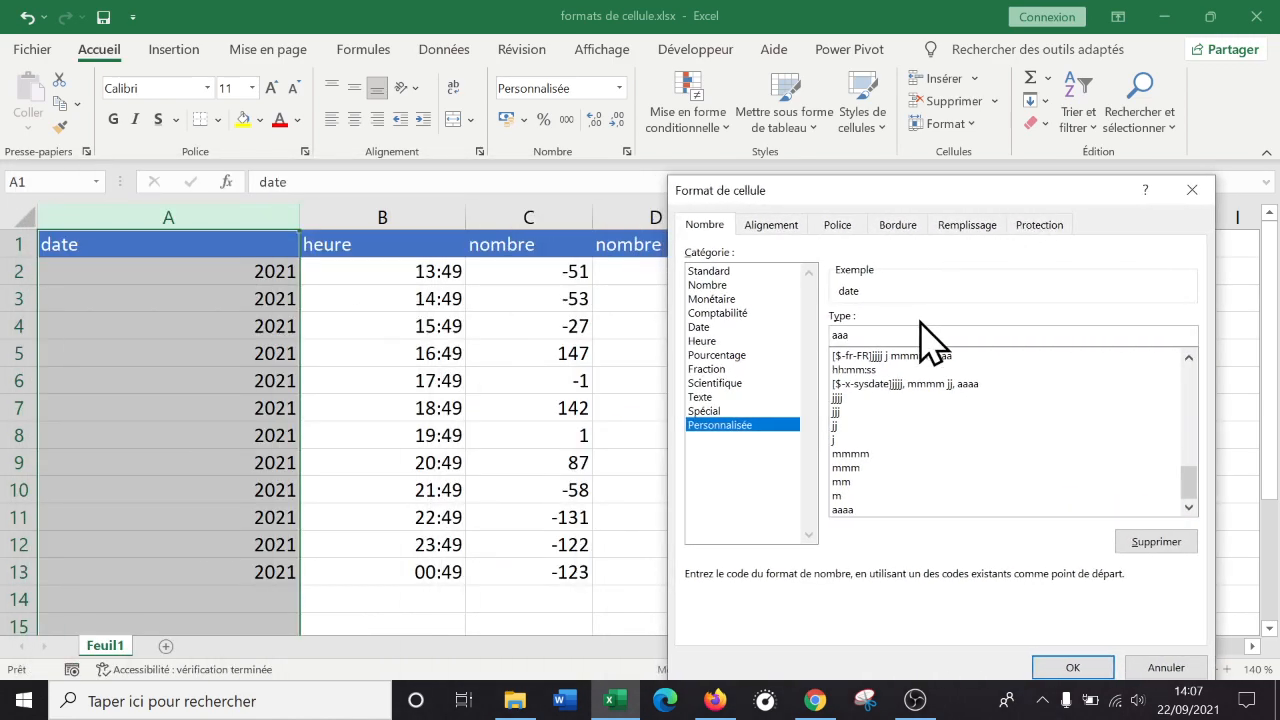
pyautogui.click(1075, 668)
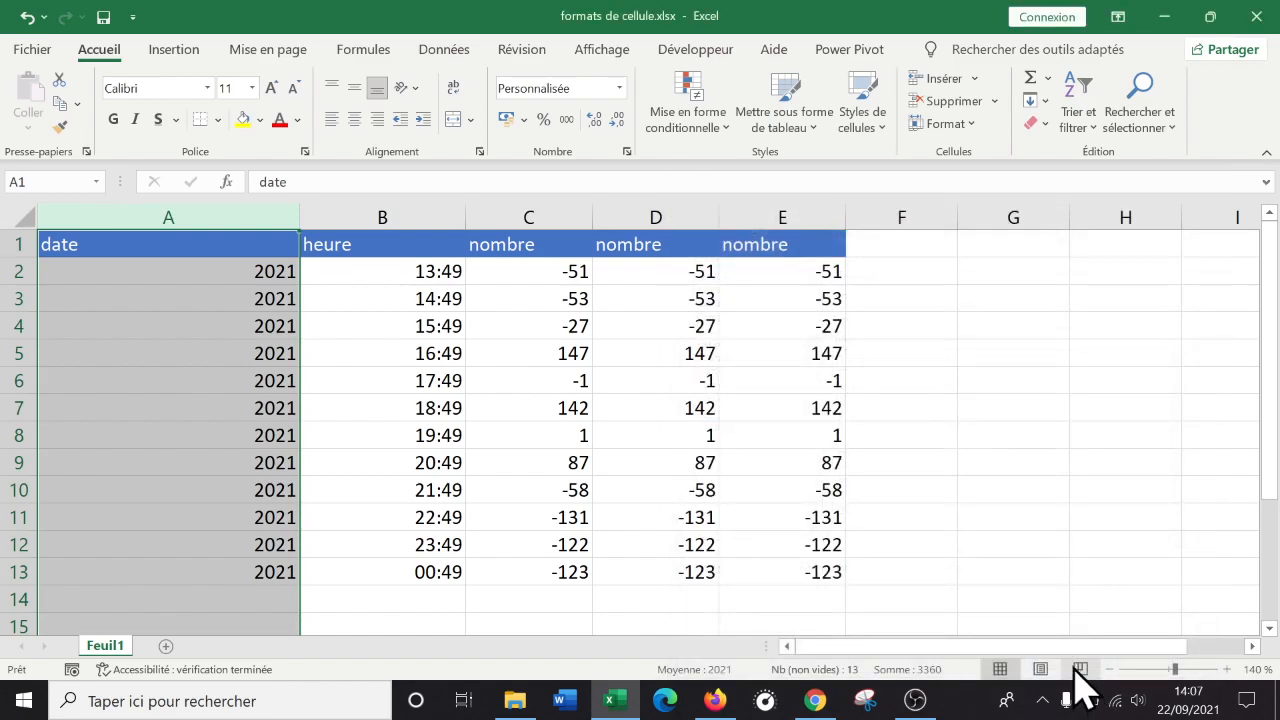
pyautogui.rightClick(222, 412)
pyautogui.click(316, 308)
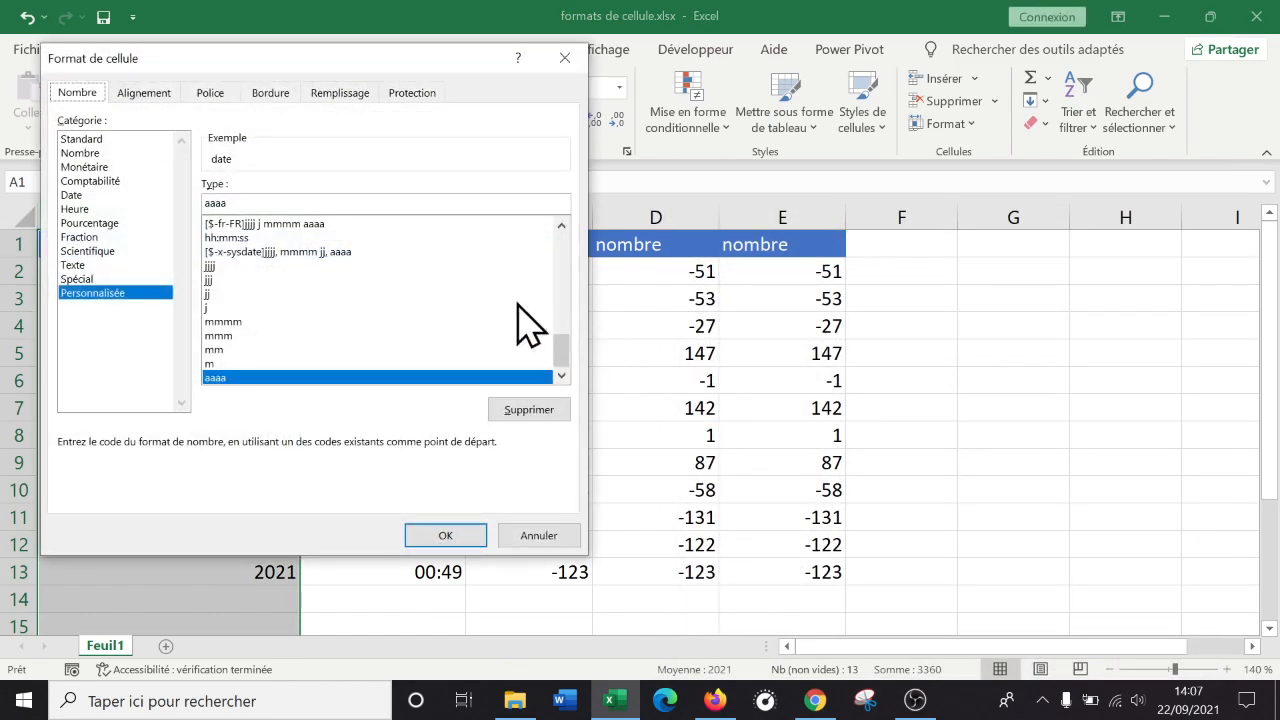
pyautogui.click(315, 200)
pyautogui.press('BackSpace')
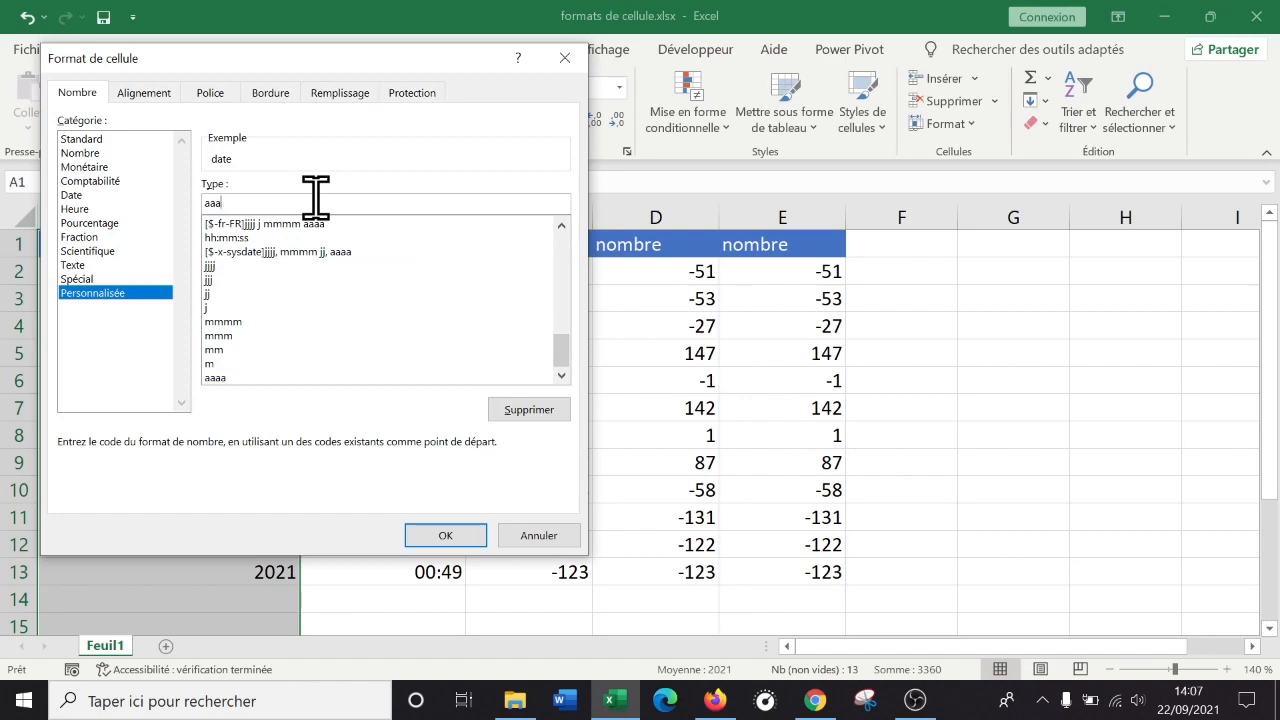
pyautogui.click(452, 537)
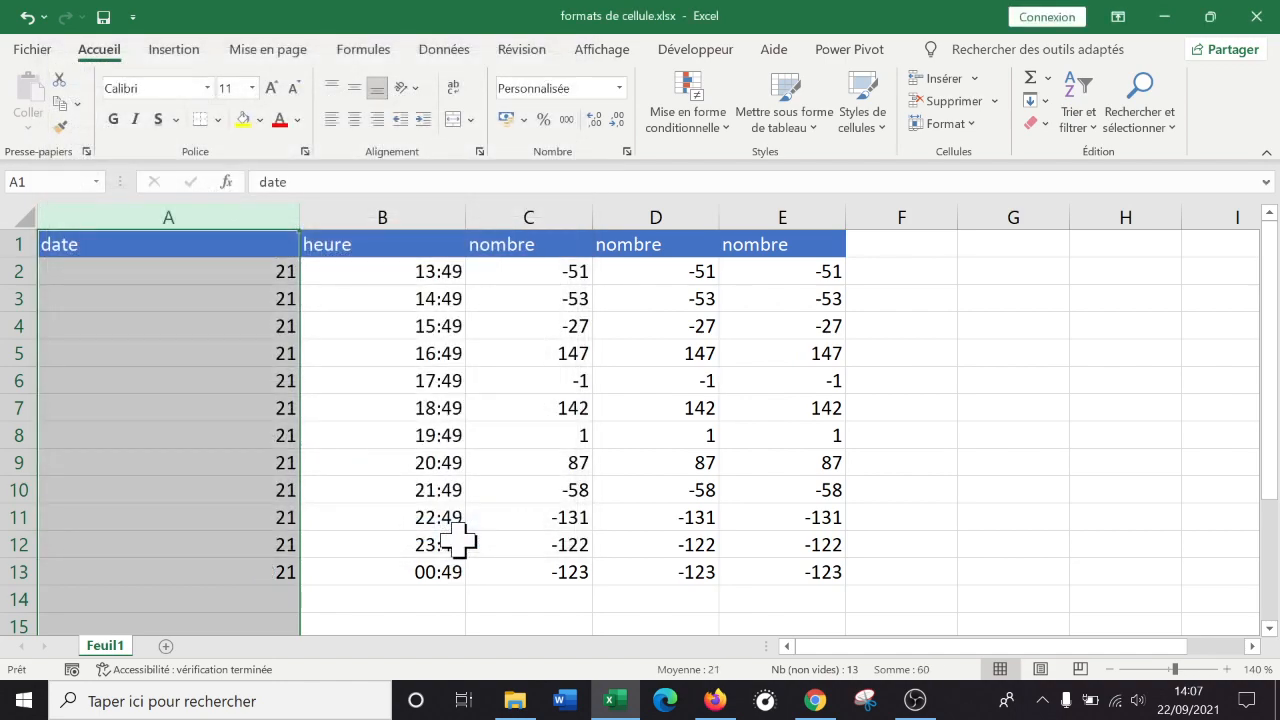
# Give column A the custom code jjj/j/mmm/aaaa, showing dates like mer/22/sept/2021.
pyautogui.rightClick(256, 281)
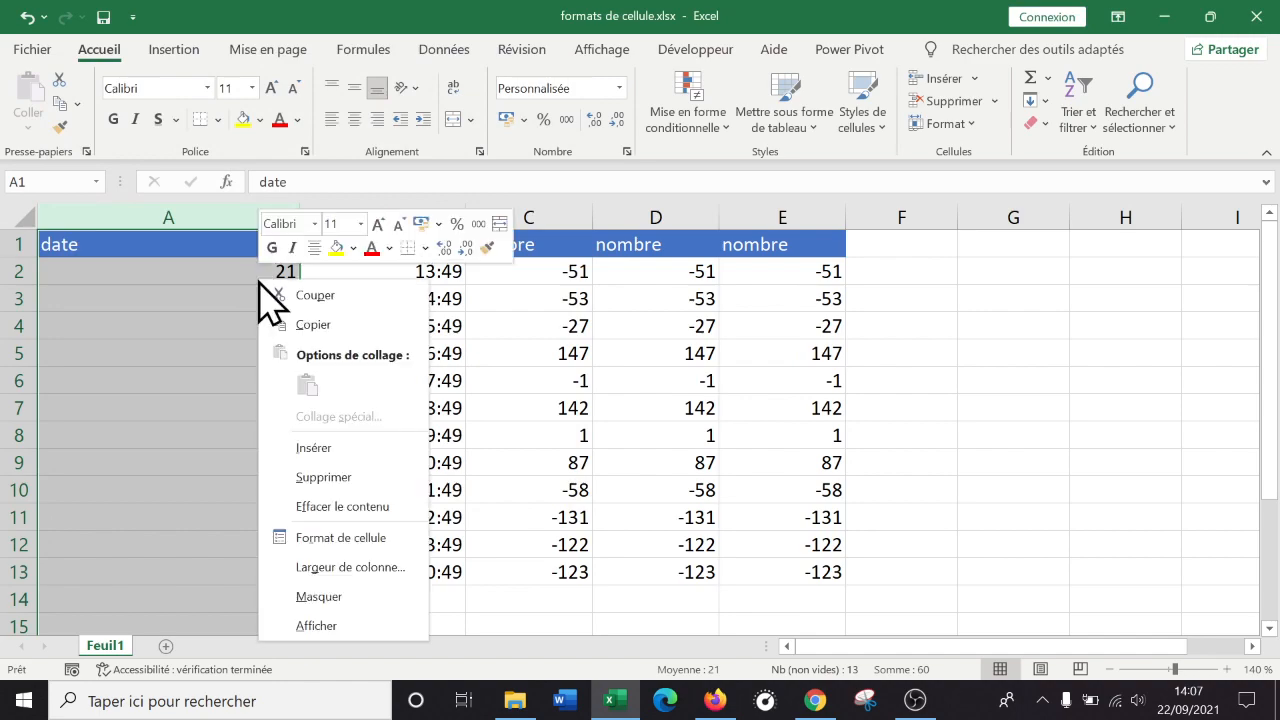
pyautogui.click(290, 535)
pyautogui.moveTo(337, 178); pyautogui.dragTo(857, 143)
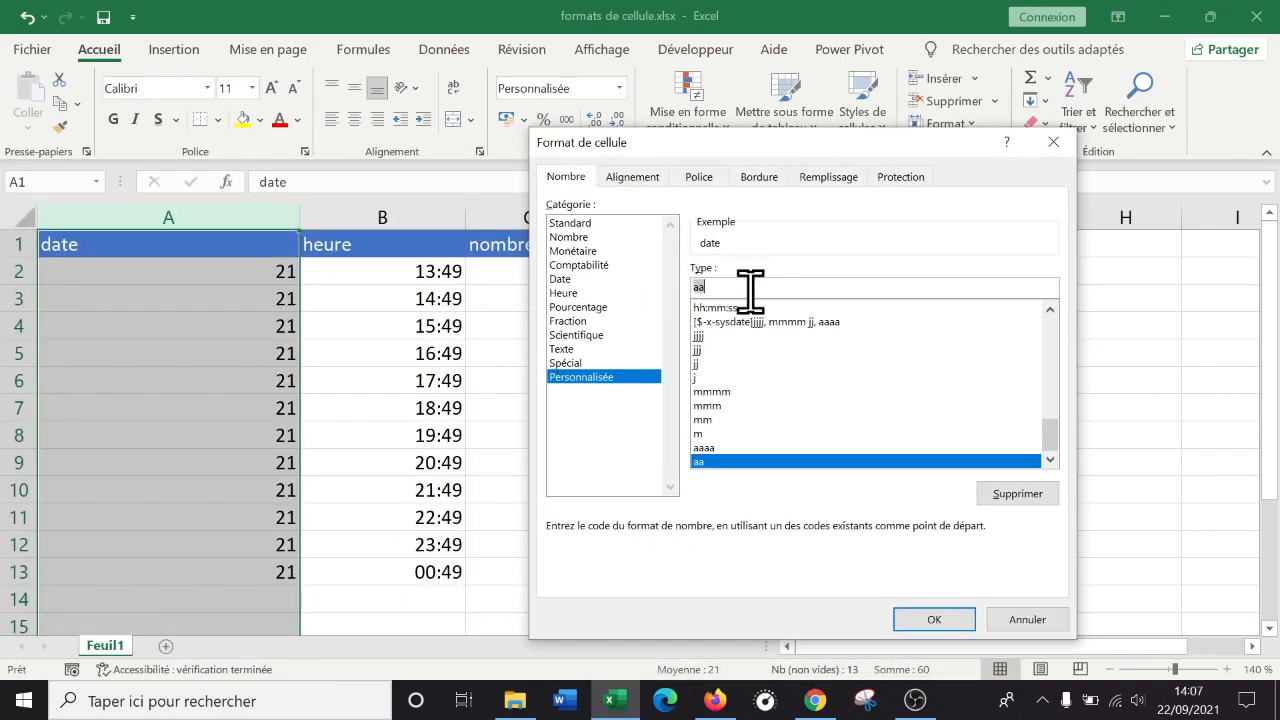
pyautogui.write('jjj j mmm aaaa')
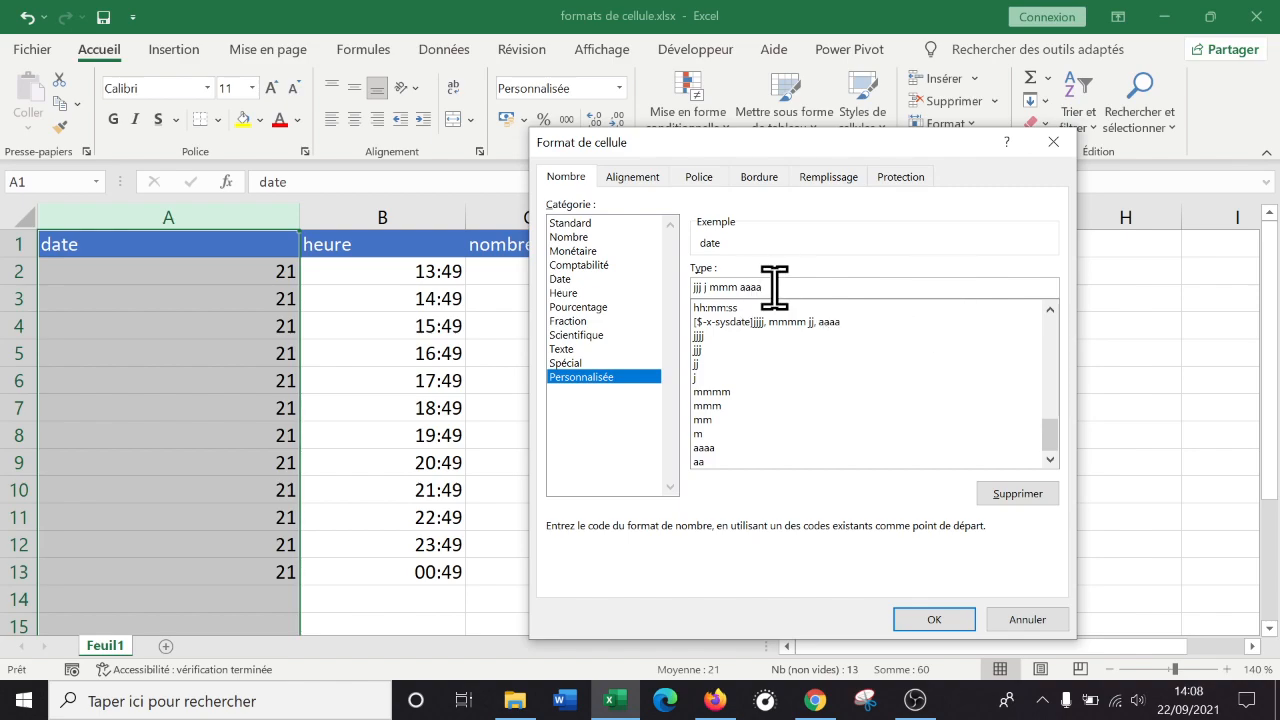
pyautogui.click(740, 287)
pyautogui.click(934, 619)
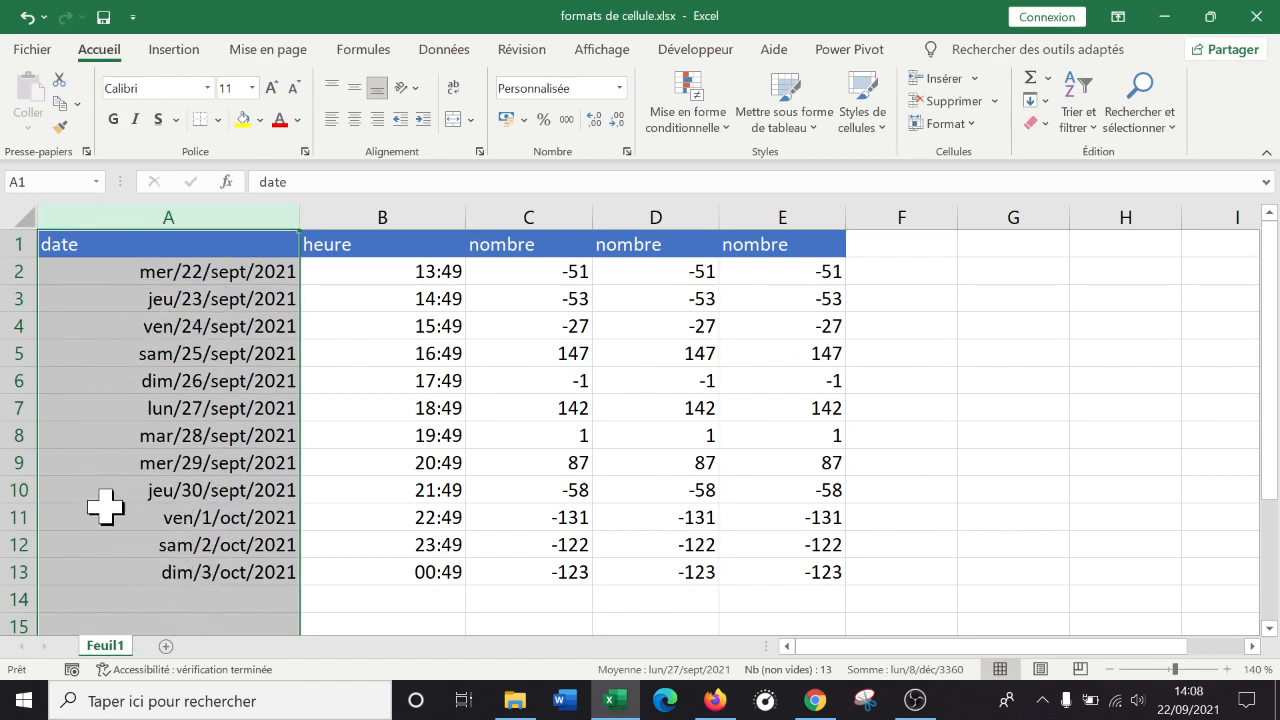
# Change column A's code to jjj j mmm aaaa so dates read mer 22 sept 2021.
pyautogui.rightClick(202, 306)
pyautogui.click(287, 570)
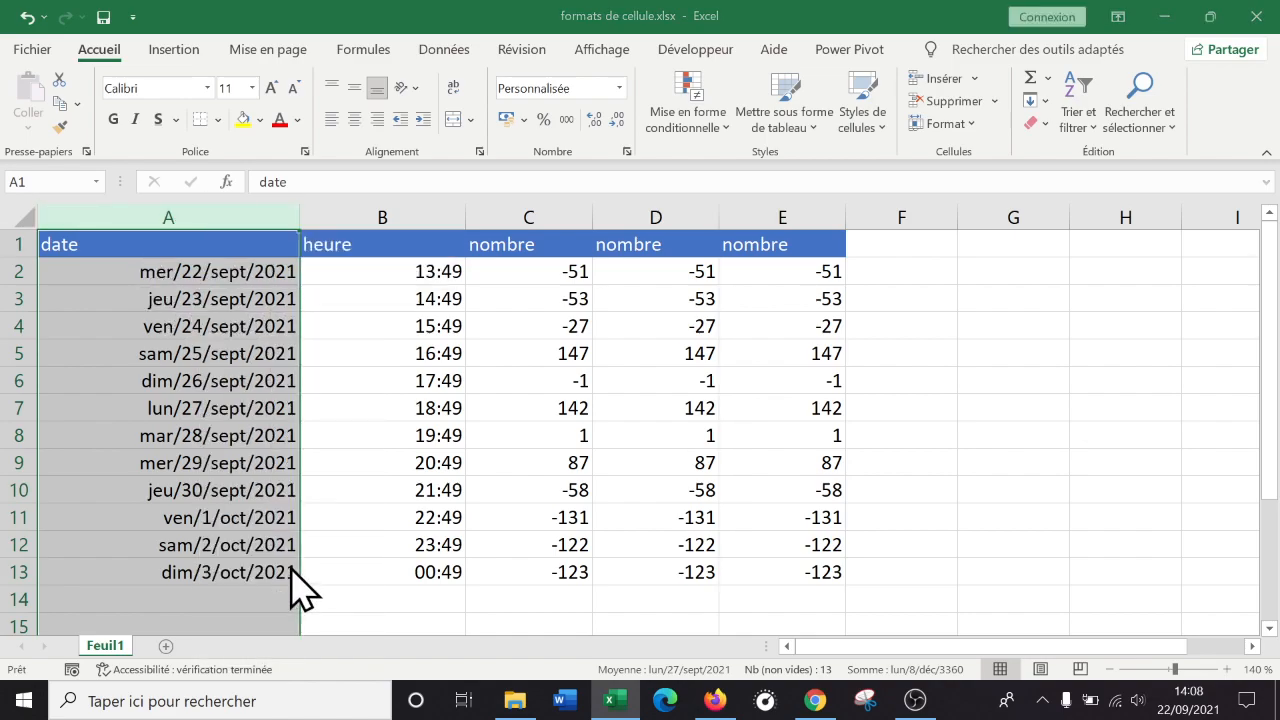
pyautogui.click(186, 320)
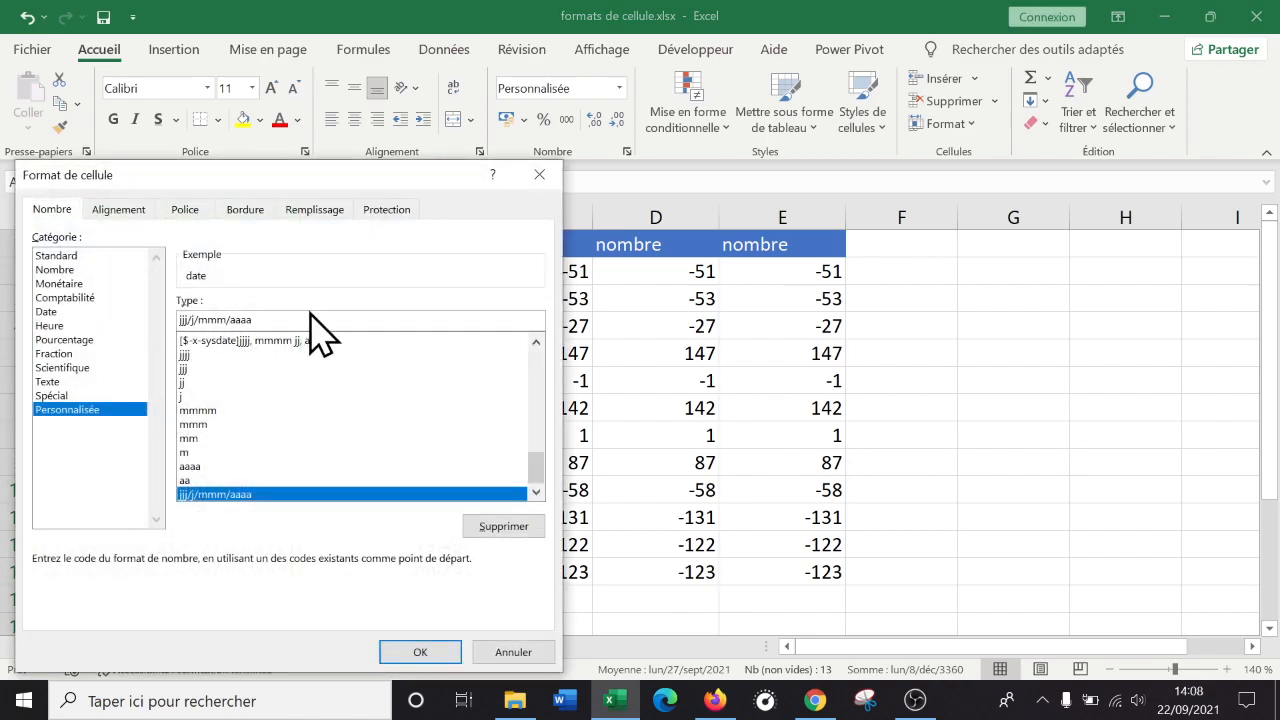
pyautogui.press('BackSpace')
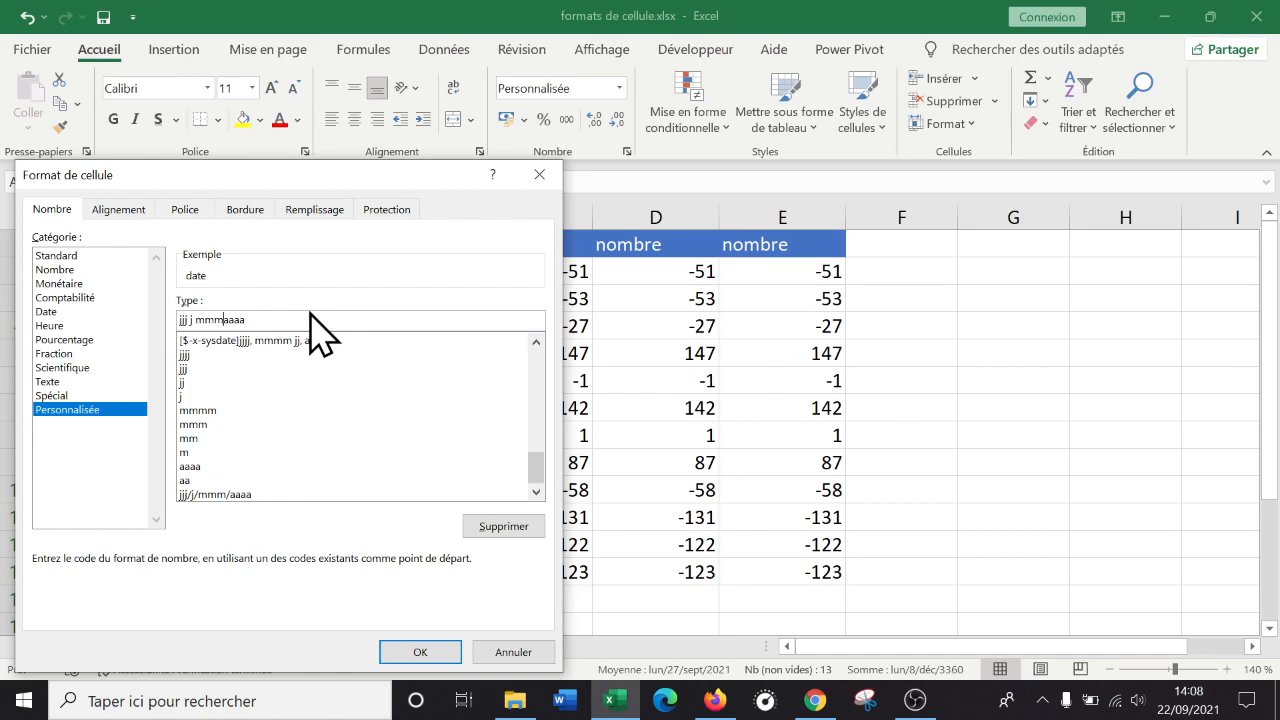
pyautogui.click(438, 657)
pyautogui.click(374, 455)
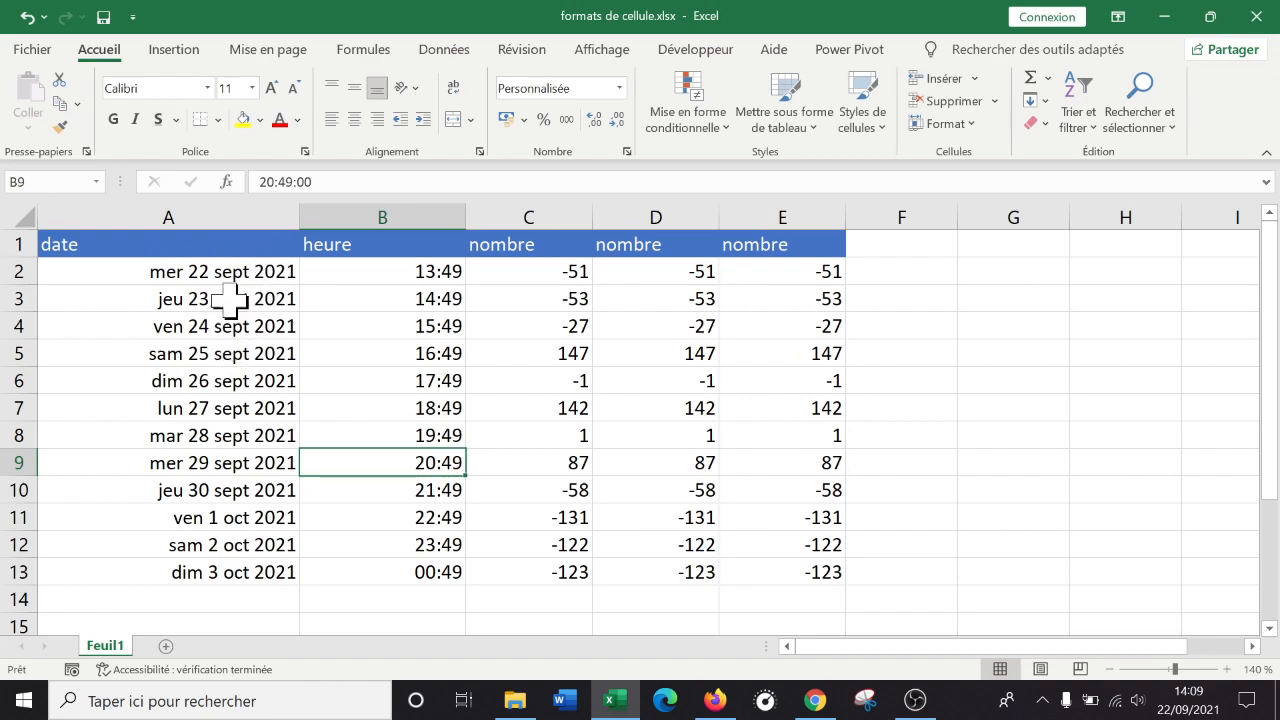
pyautogui.click(220, 216)
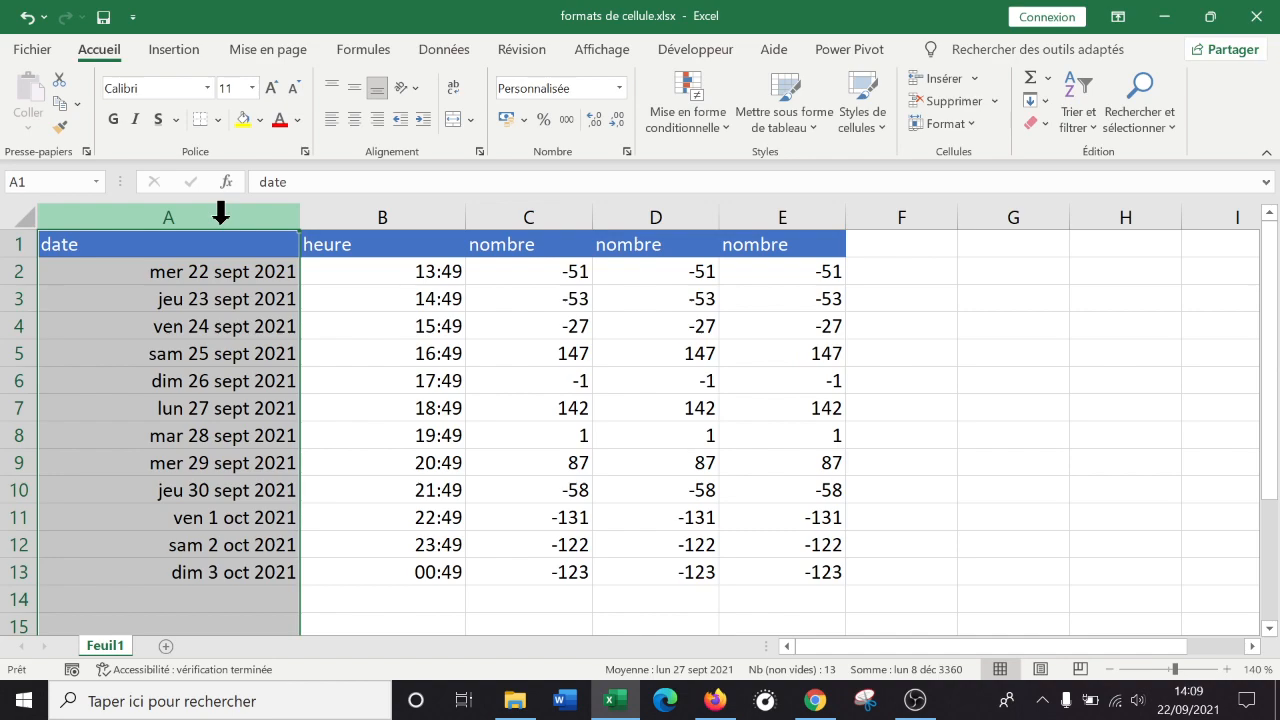
# Change column A's code to jjj j/mm/aa so dates read mer 22/09/21.
pyautogui.rightClick(220, 216)
pyautogui.click(306, 483)
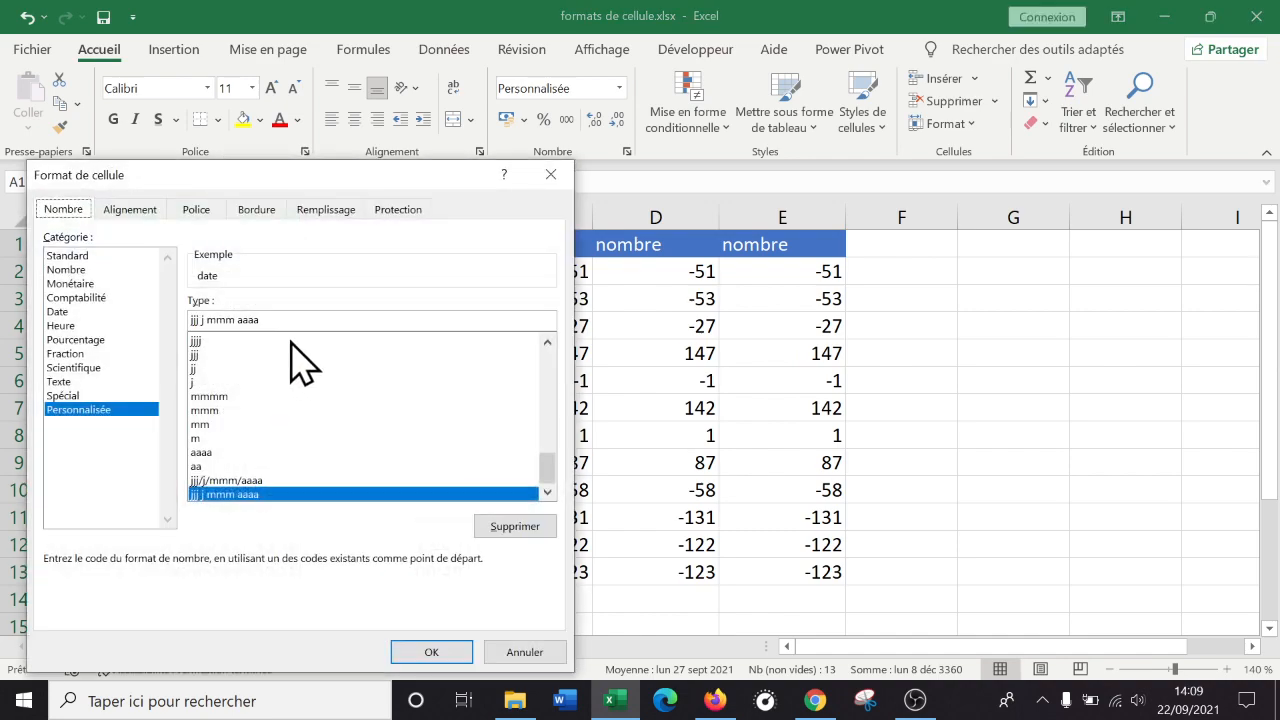
pyautogui.click(236, 319)
pyautogui.press('BackSpace')
pyautogui.press('BackSpace')
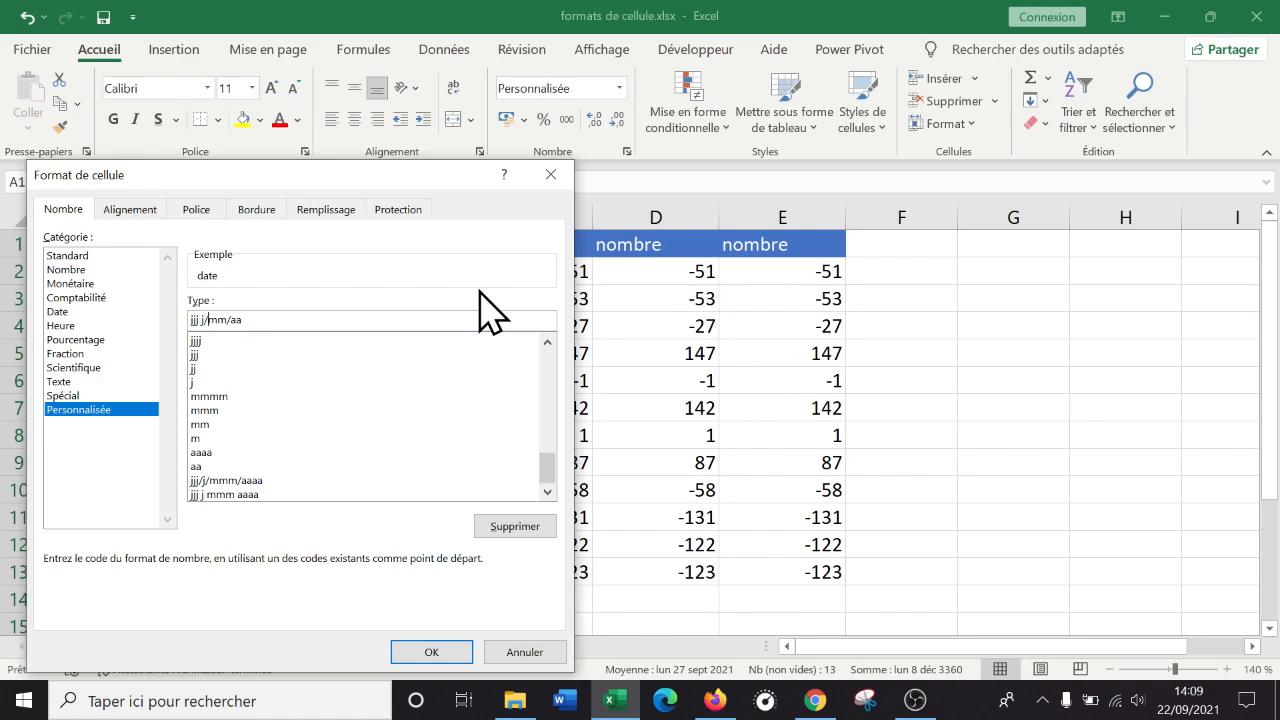
pyautogui.click(431, 652)
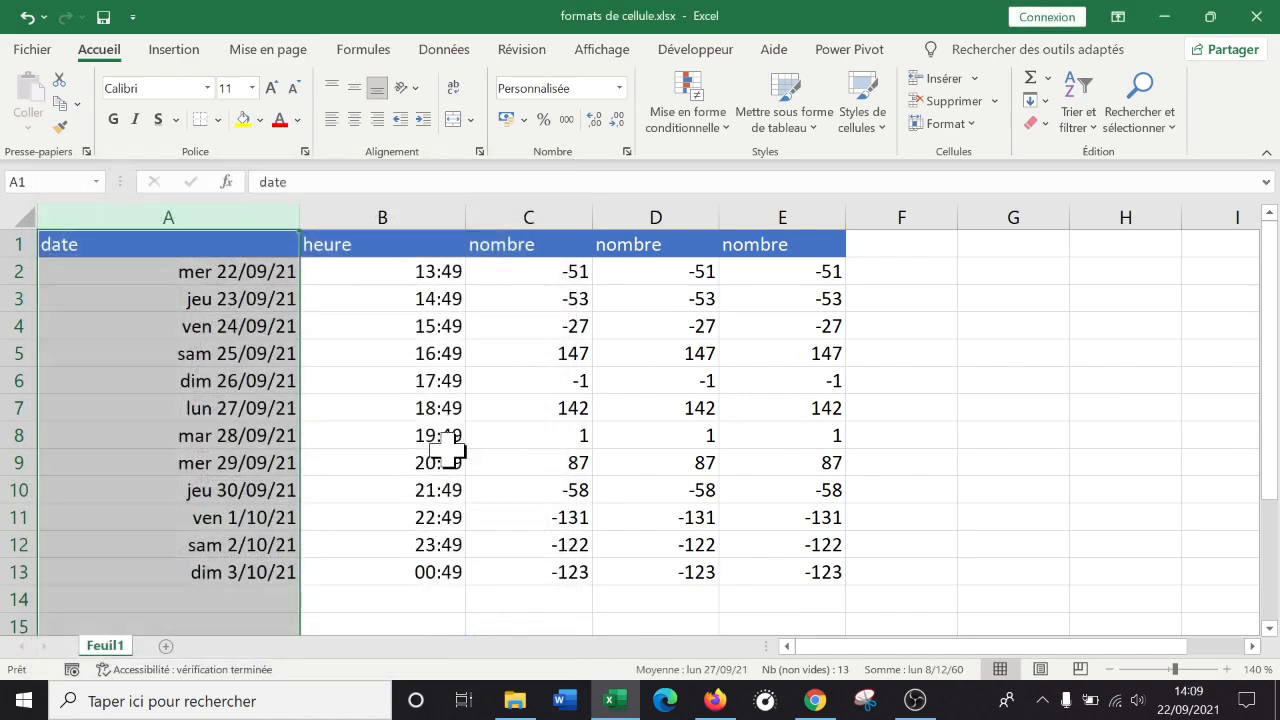
pyautogui.click(470, 440)
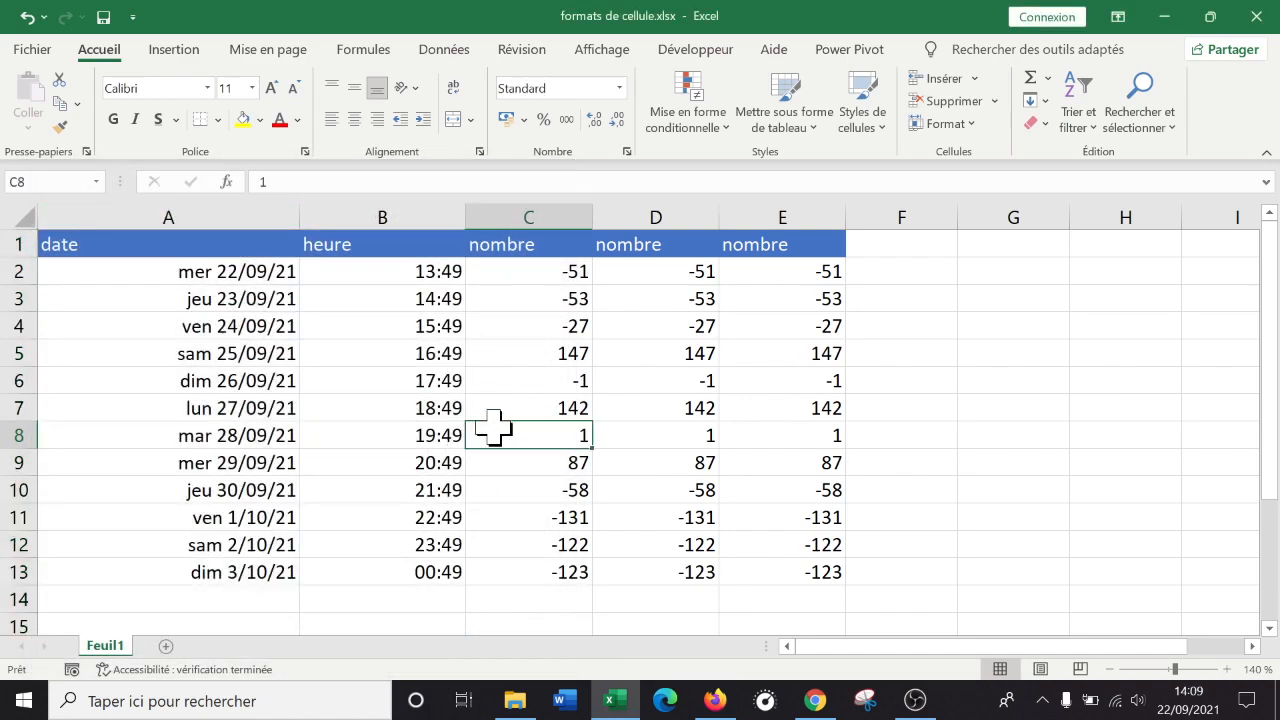
# Fit column A to its dates and review the jjj, j and mmm examples in G2:I2.
pyautogui.doubleClick(300, 216)
pyautogui.moveTo(166, 213); pyautogui.dragTo(203, 211)
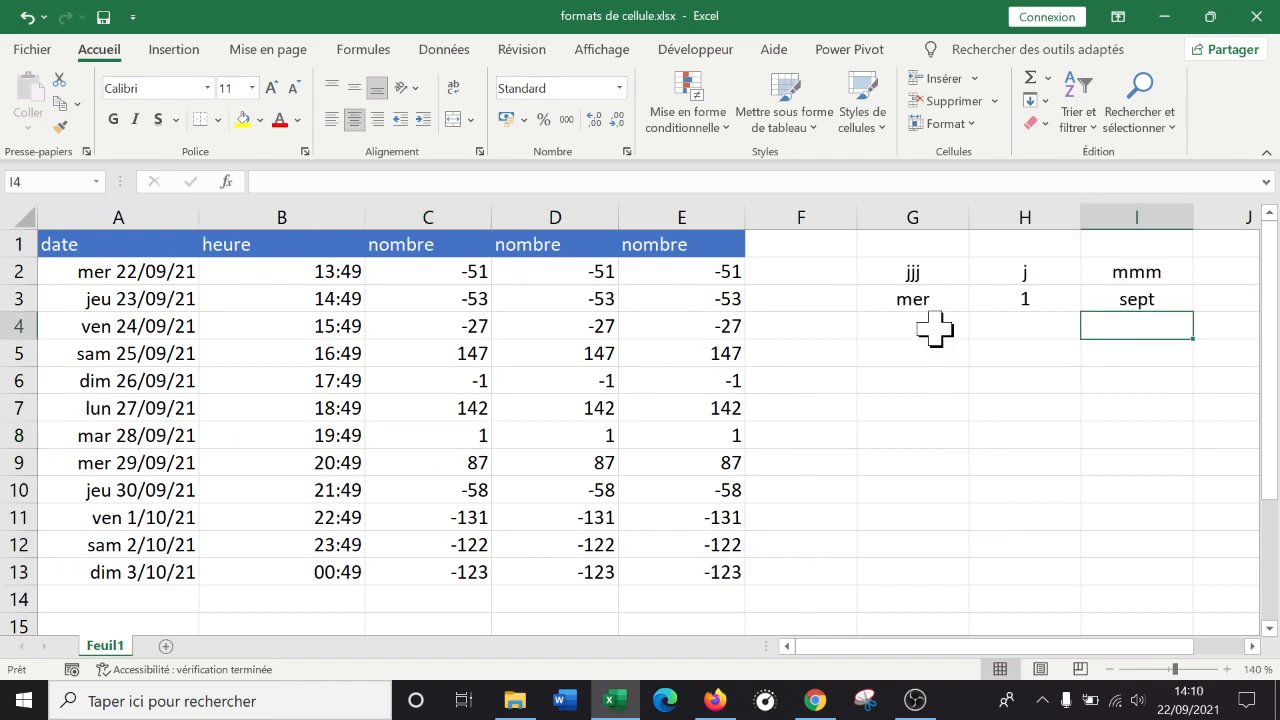
pyautogui.click(930, 266)
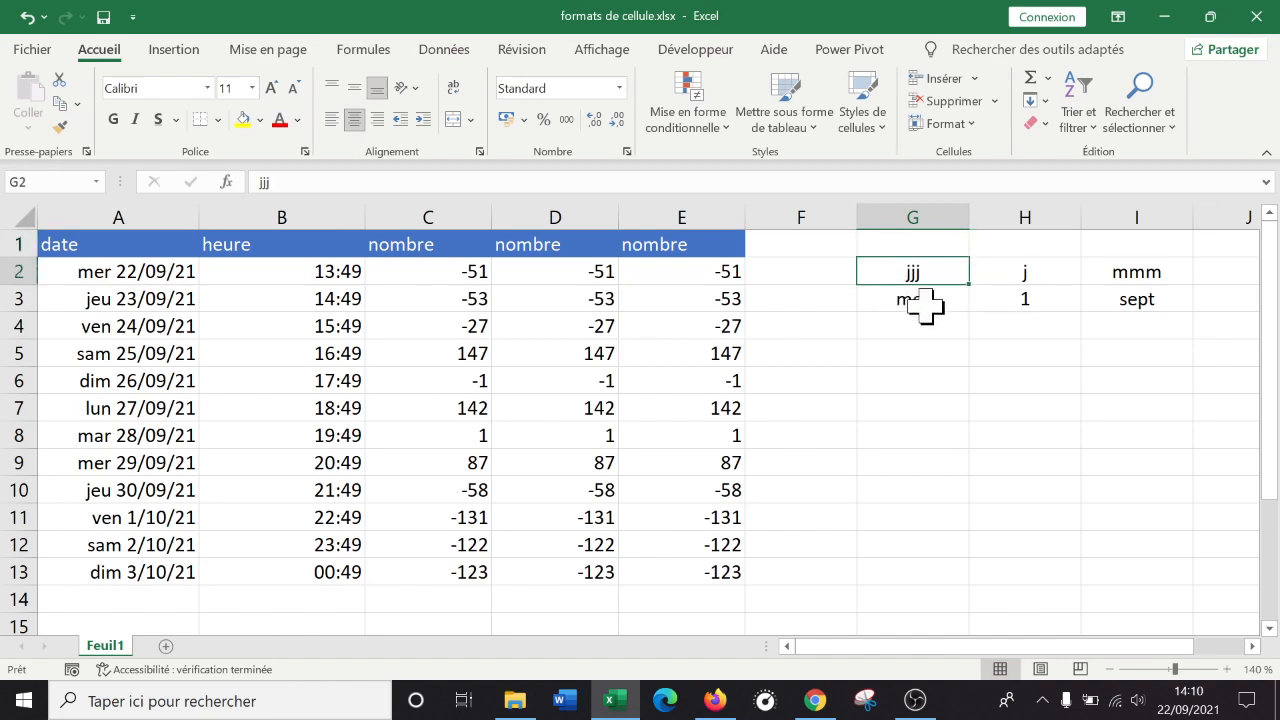
pyautogui.click(1038, 274)
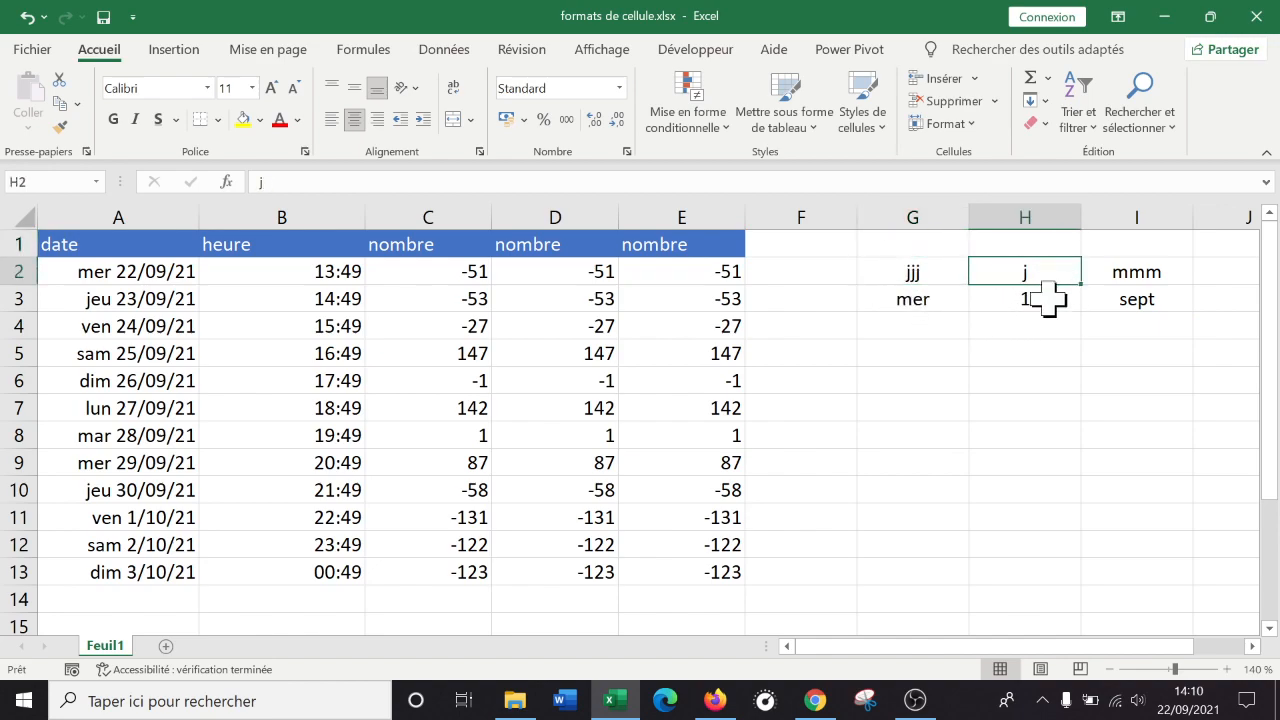
pyautogui.click(1034, 299)
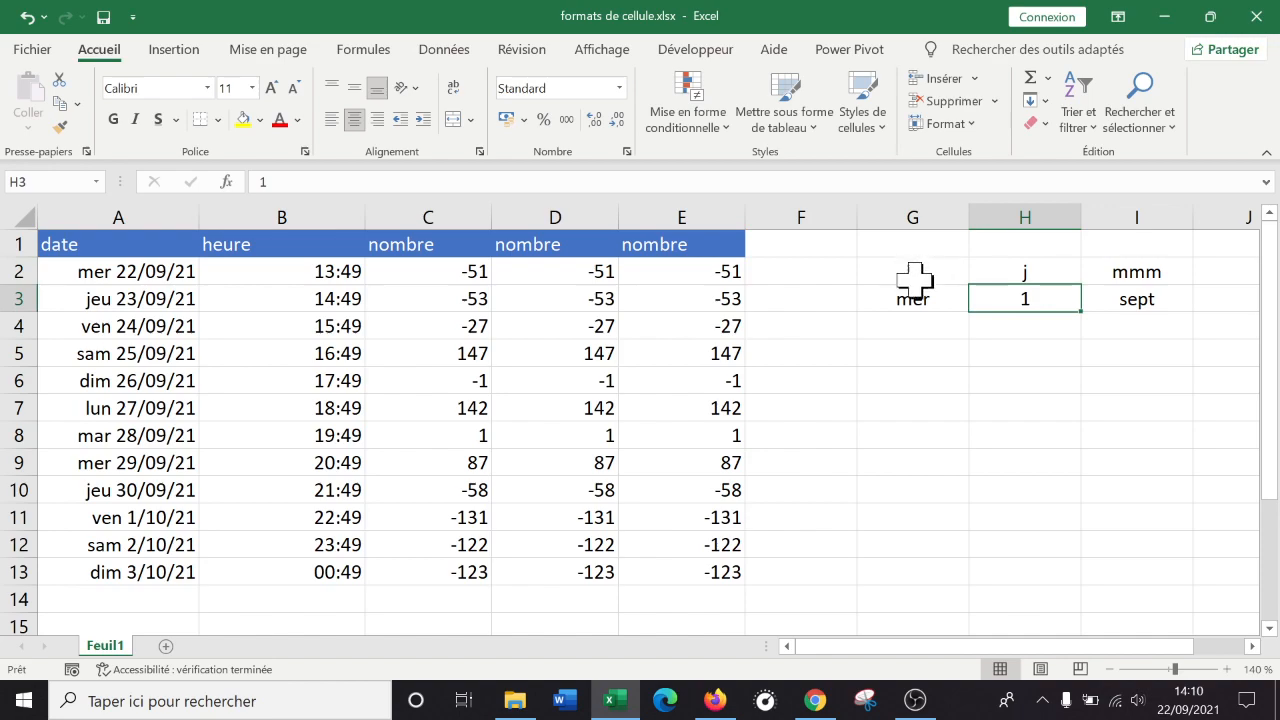
pyautogui.click(1150, 274)
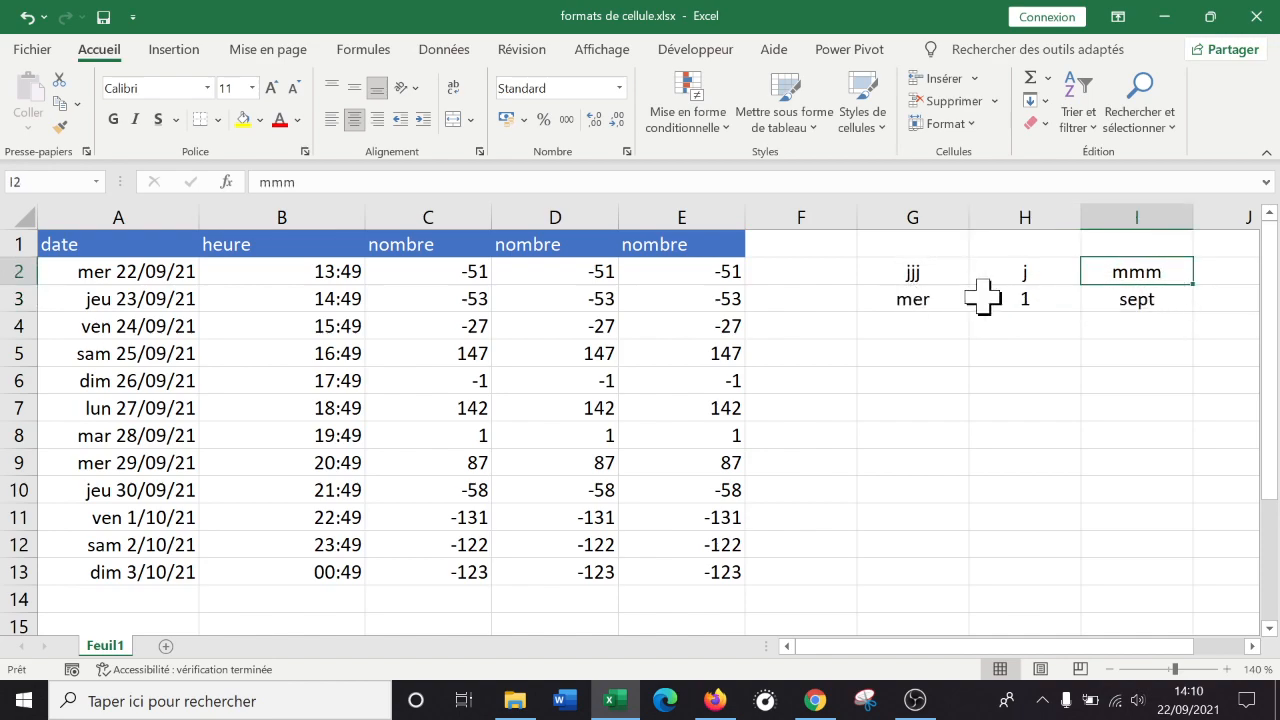
pyautogui.click(1016, 408)
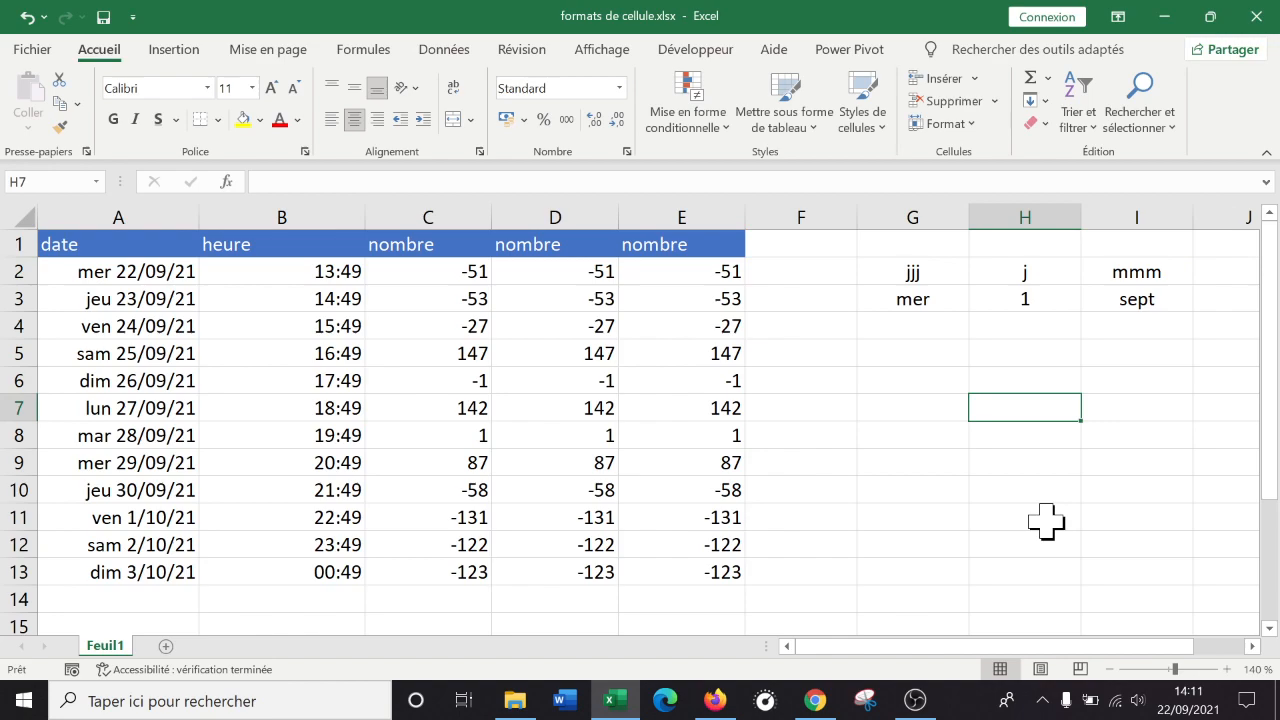
# Clear the contents of columns G to I.
pyautogui.moveTo(920, 206); pyautogui.dragTo(1137, 206)
pyautogui.rightClick(1137, 210)
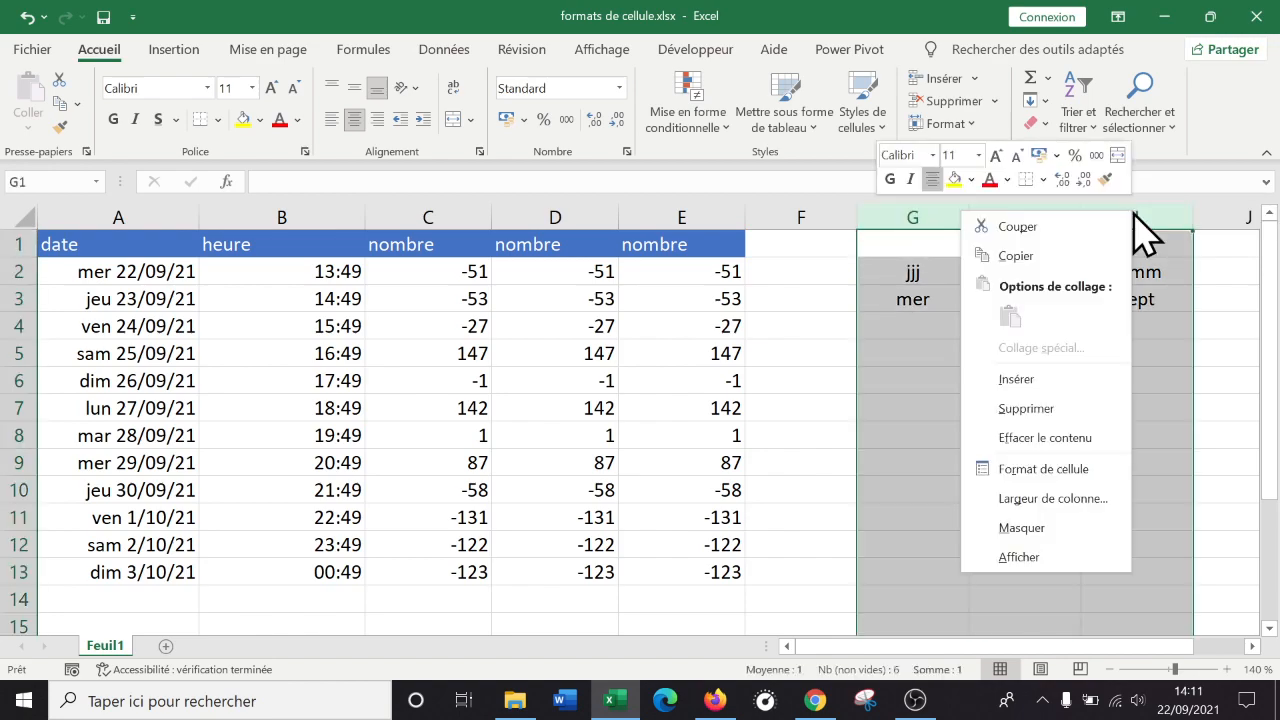
pyautogui.click(1045, 437)
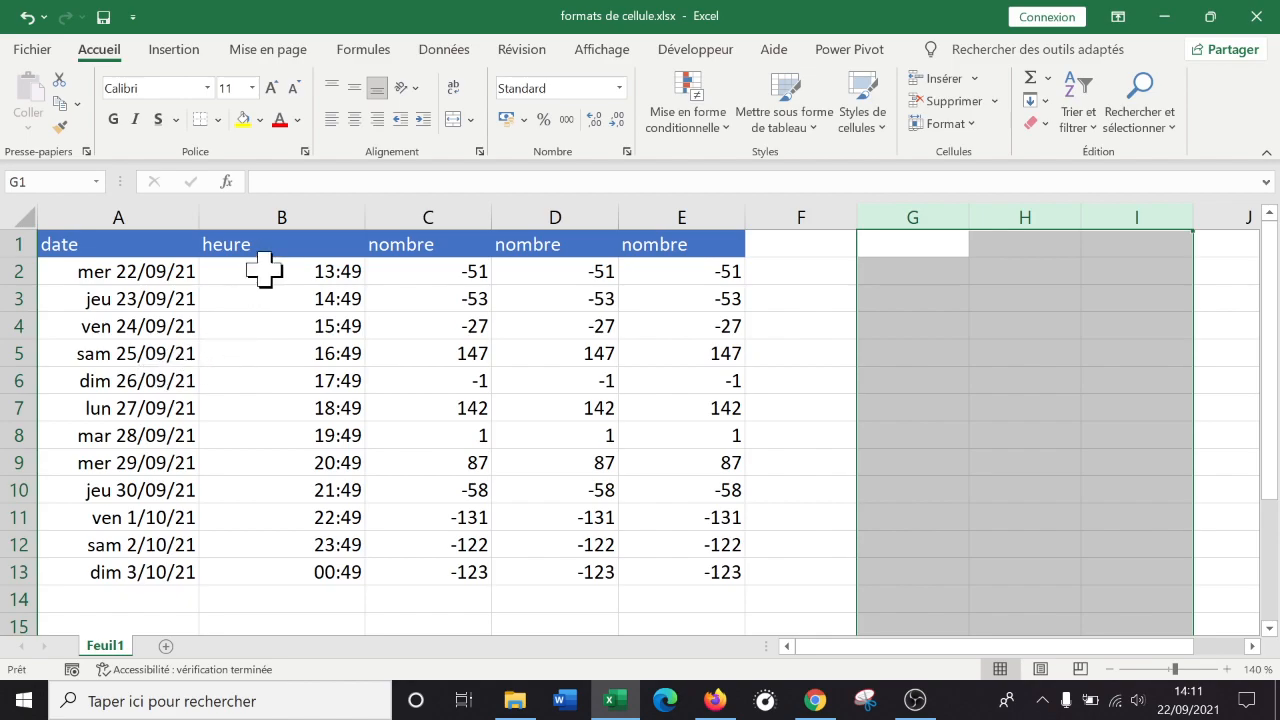
pyautogui.rightClick(306, 212)
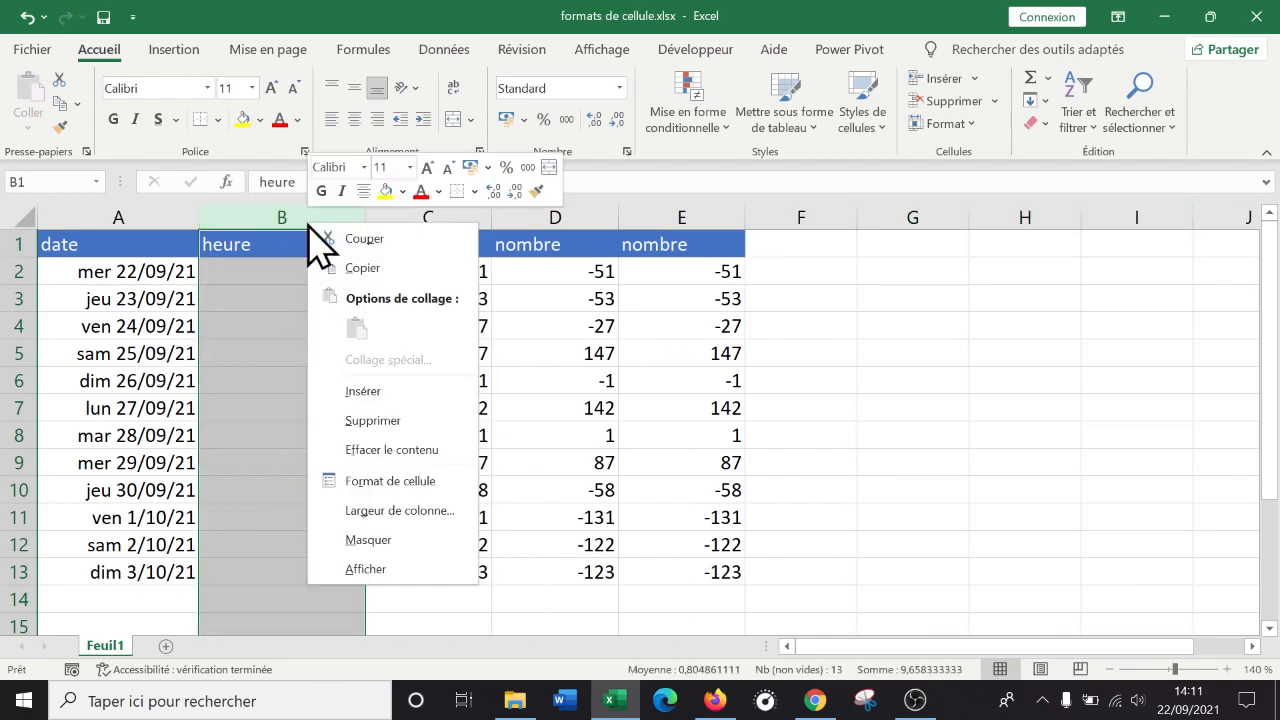
pyautogui.click(404, 478)
pyautogui.moveTo(432, 180); pyautogui.dragTo(941, 146)
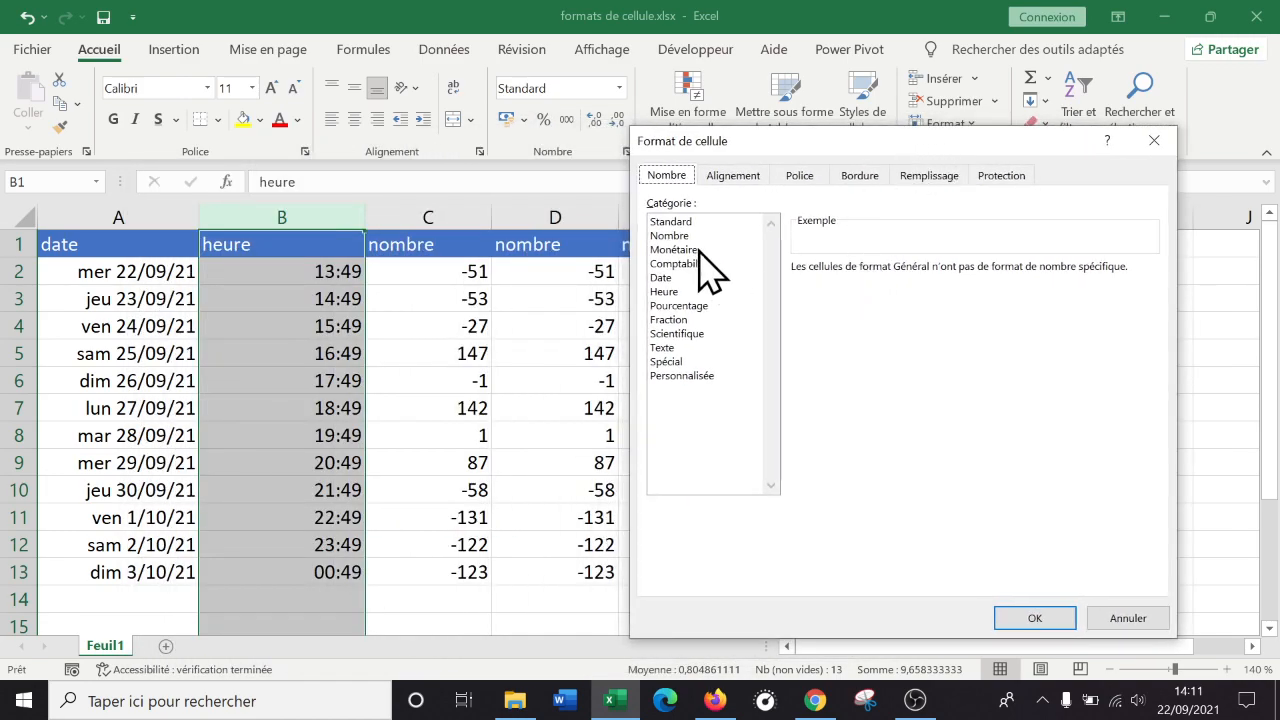
pyautogui.click(664, 291)
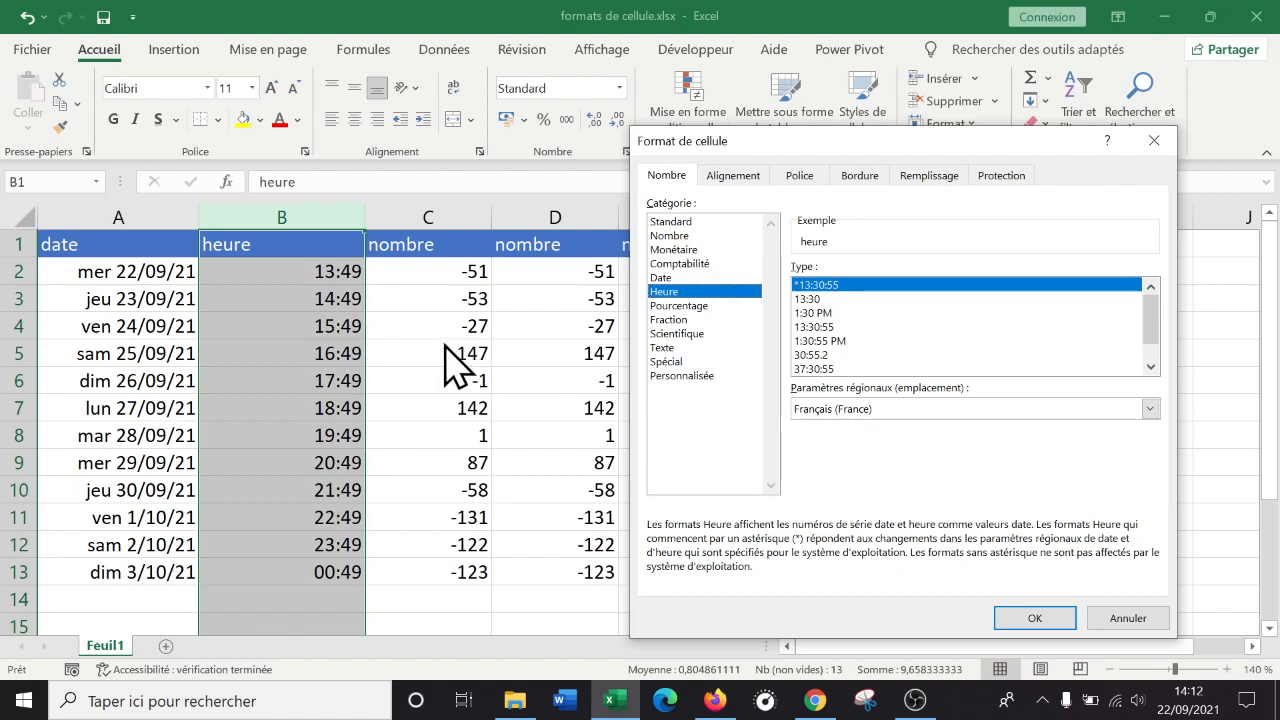
pyautogui.click(835, 370)
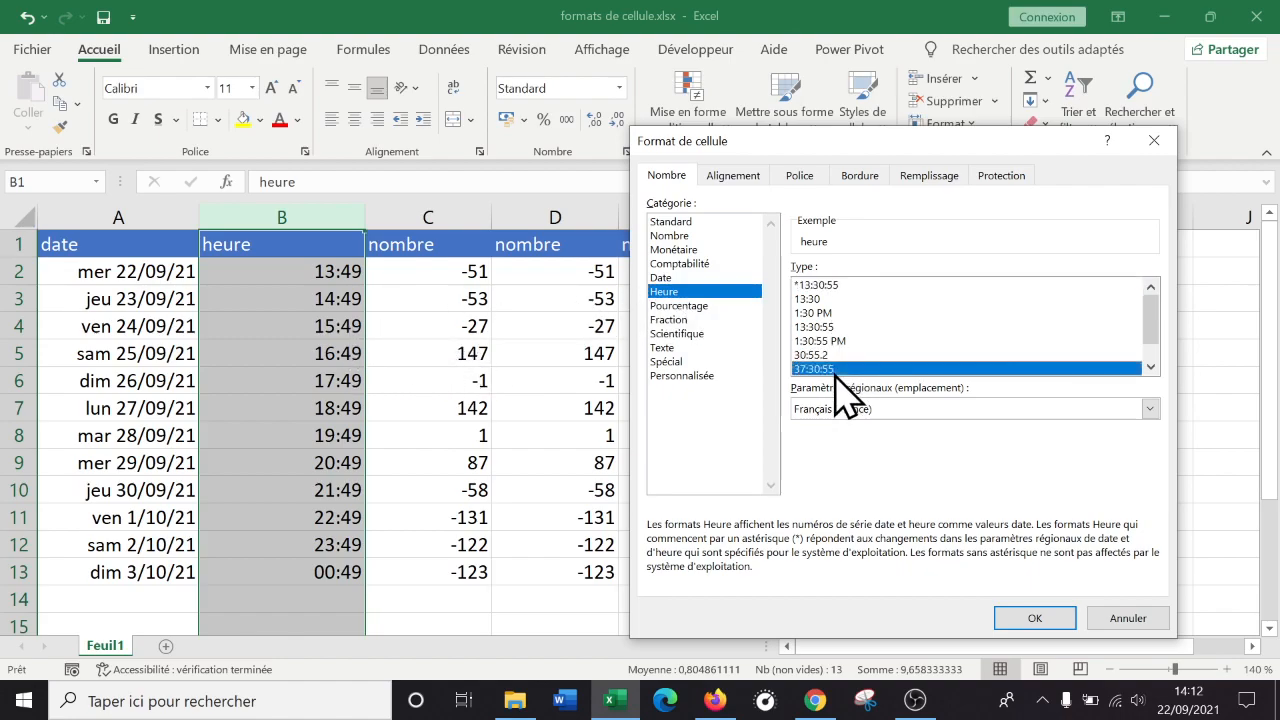
pyautogui.click(830, 299)
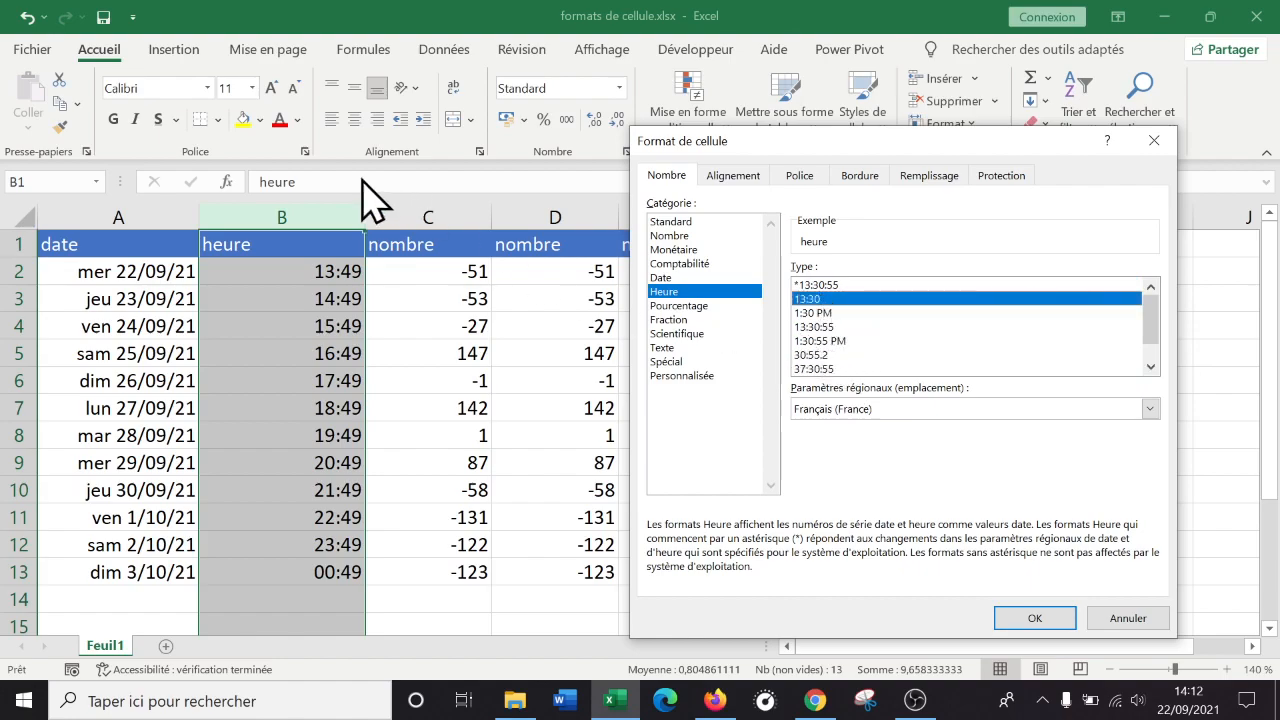
pyautogui.click(1112, 618)
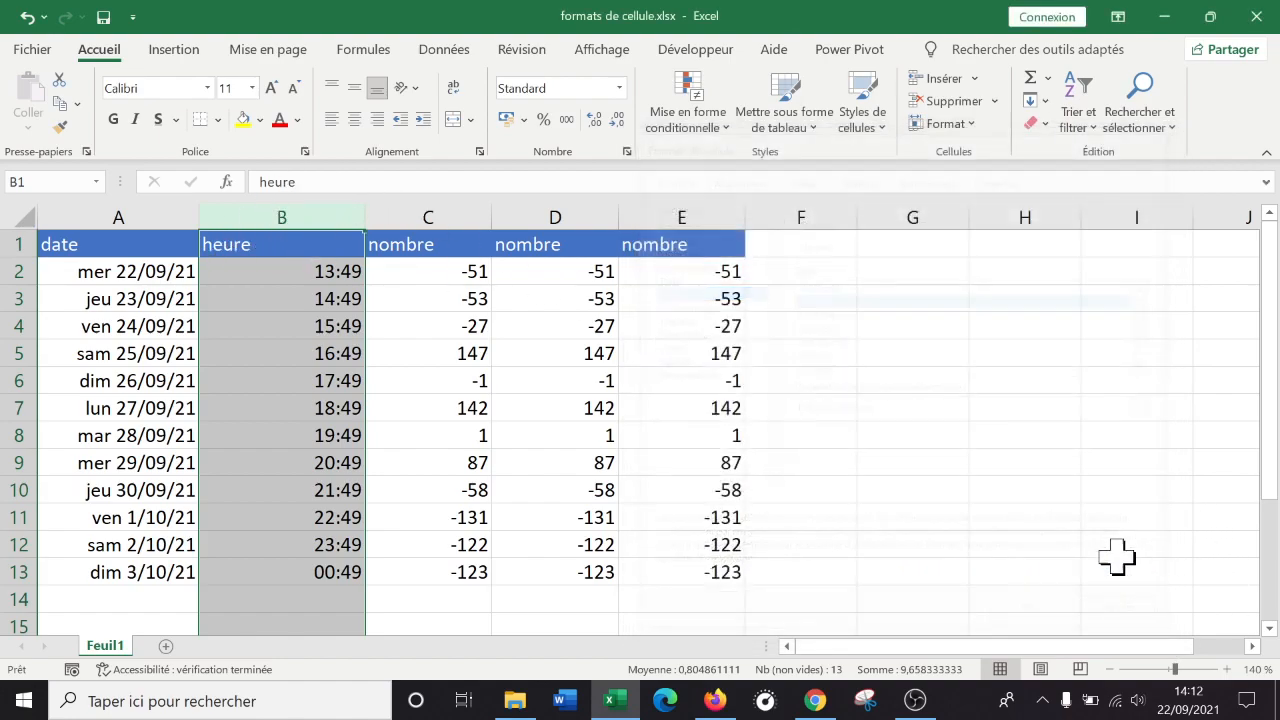
# In column B's cell format, pick the 37:30:55 time format and view its custom code.
pyautogui.click(295, 212)
pyautogui.rightClick(298, 310)
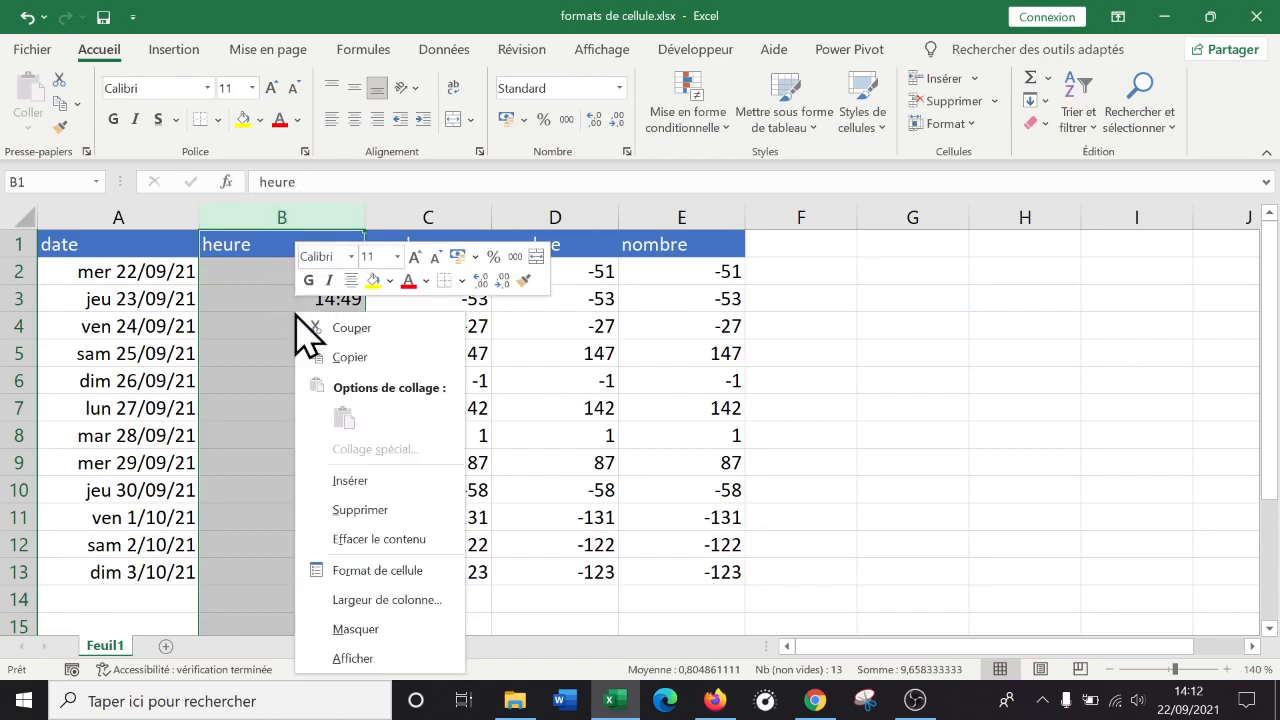
pyautogui.click(391, 583)
pyautogui.moveTo(415, 176); pyautogui.dragTo(968, 176)
pyautogui.click(699, 326)
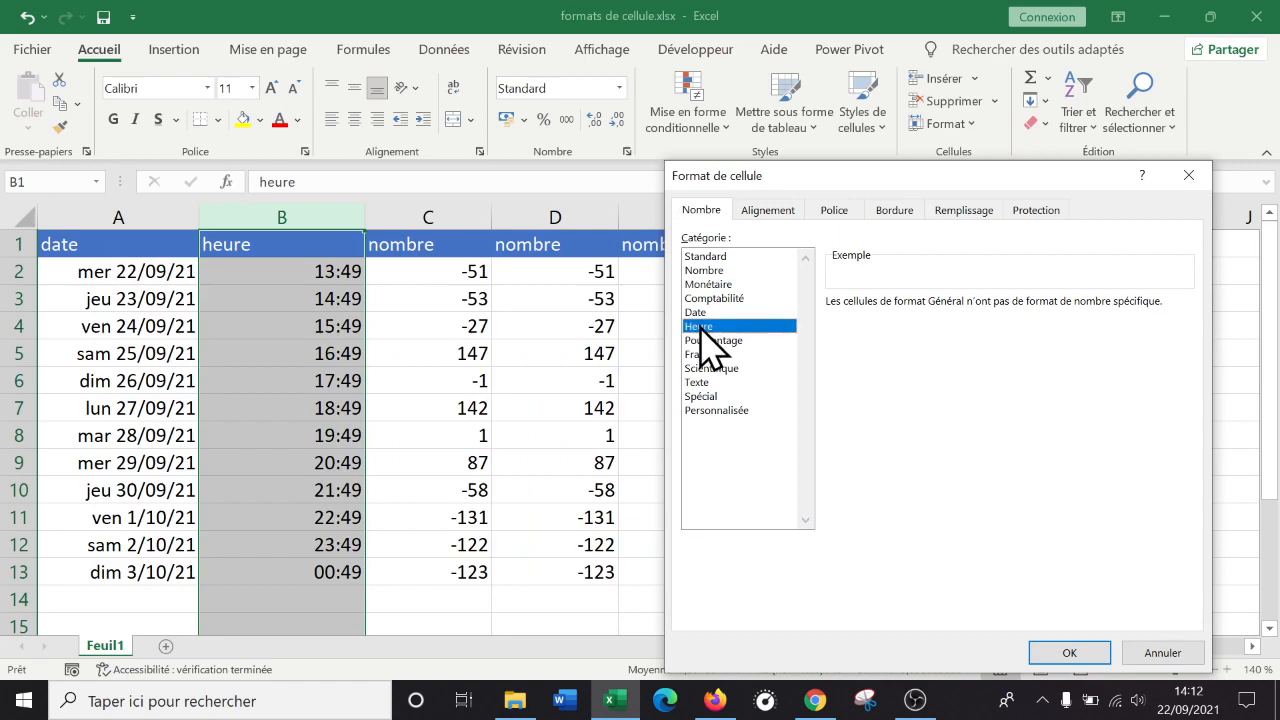
pyautogui.click(853, 403)
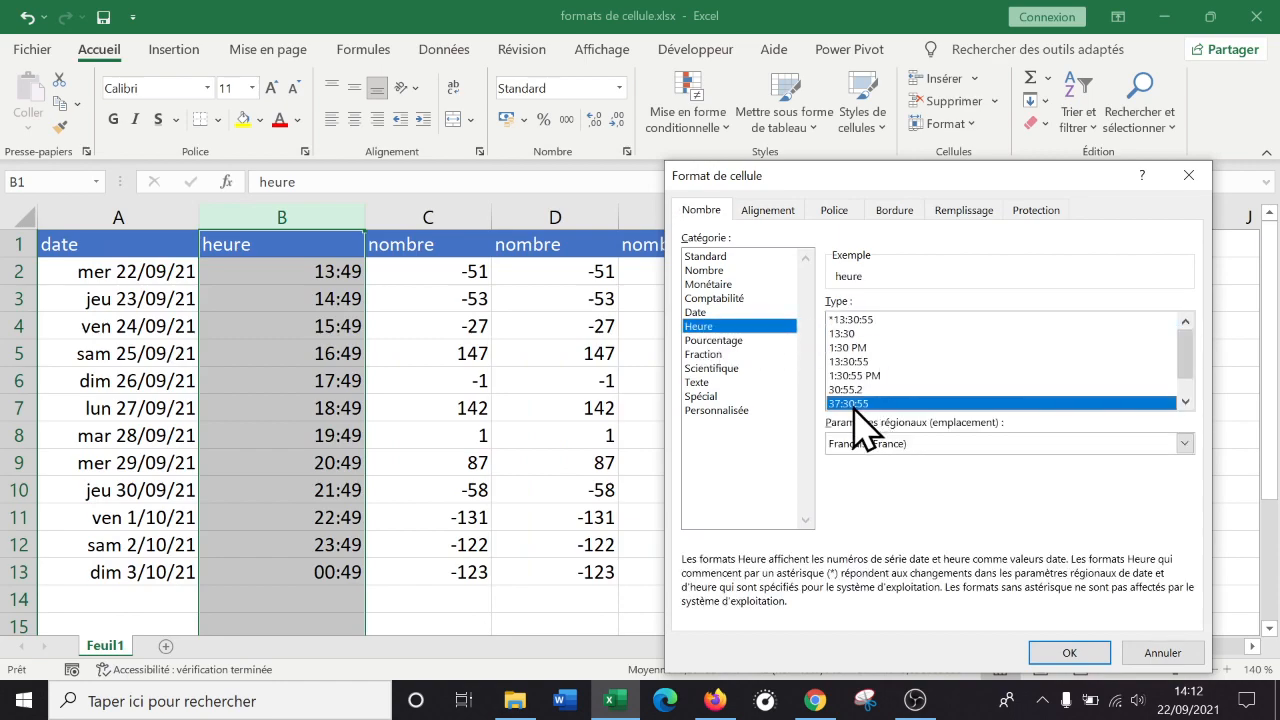
pyautogui.click(730, 410)
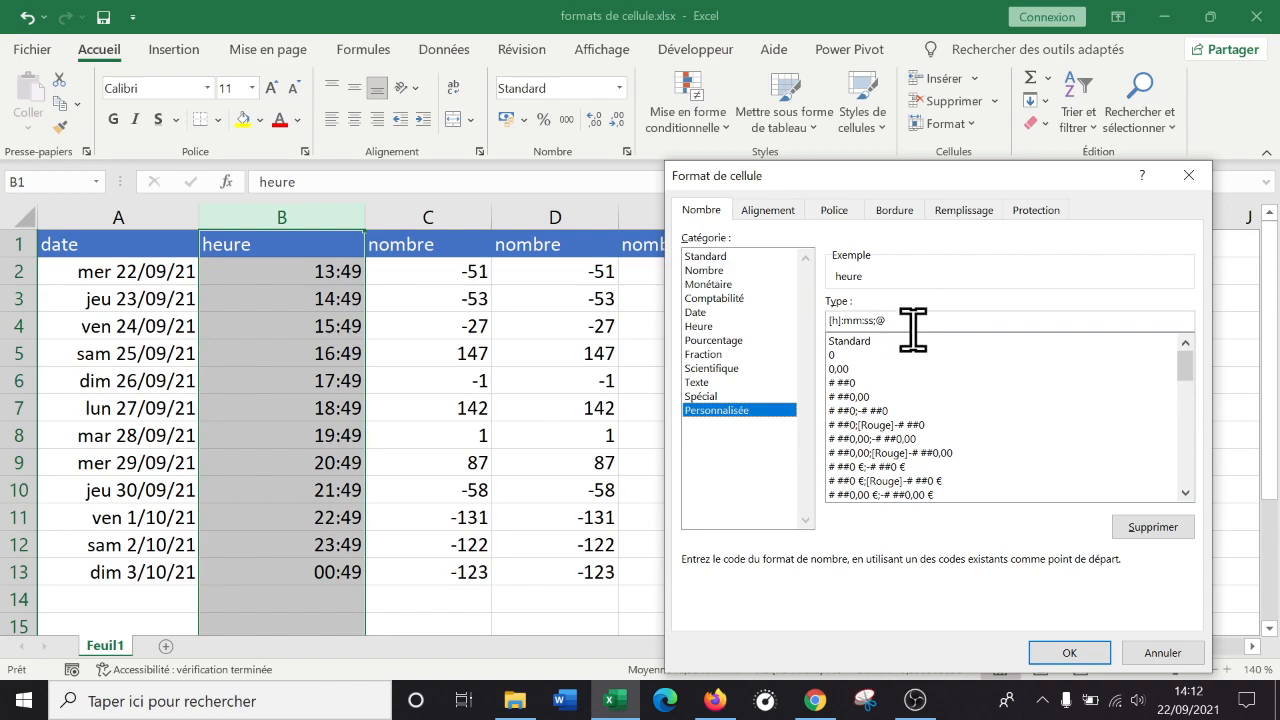
# Pick the 30:55,2 time format and view its custom code mm:ss,0;@.
pyautogui.click(708, 327)
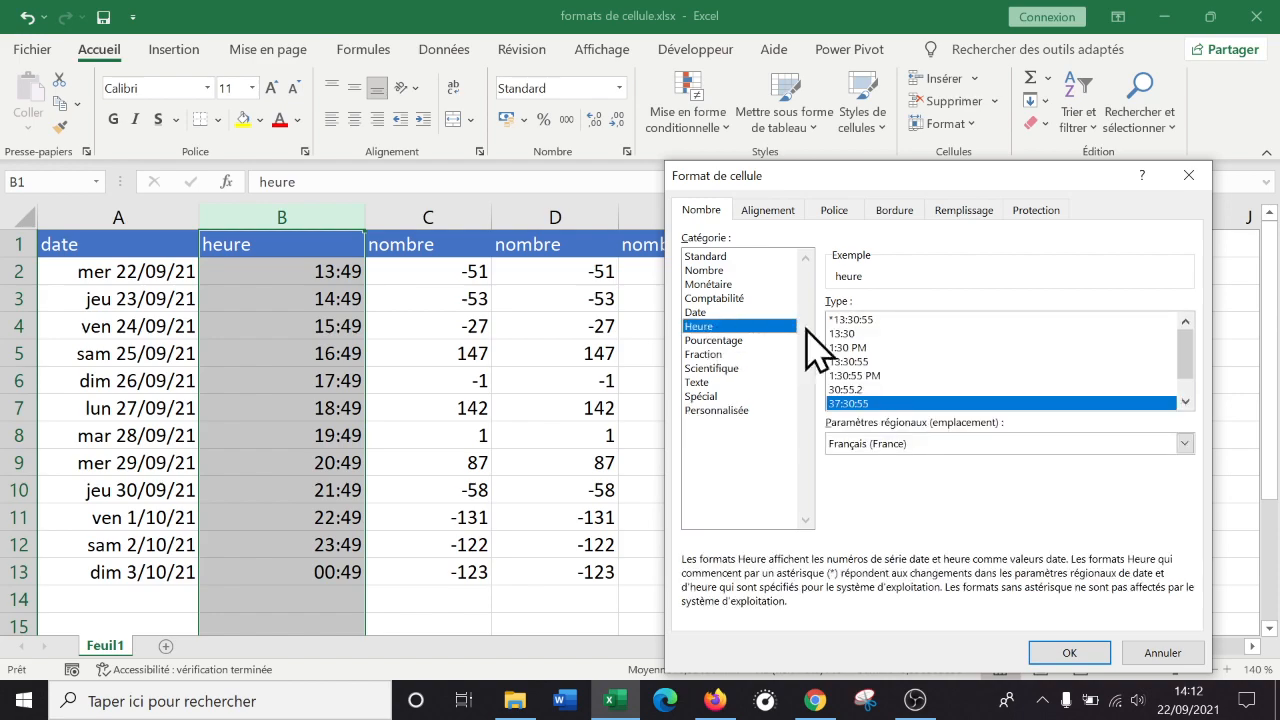
pyautogui.click(866, 390)
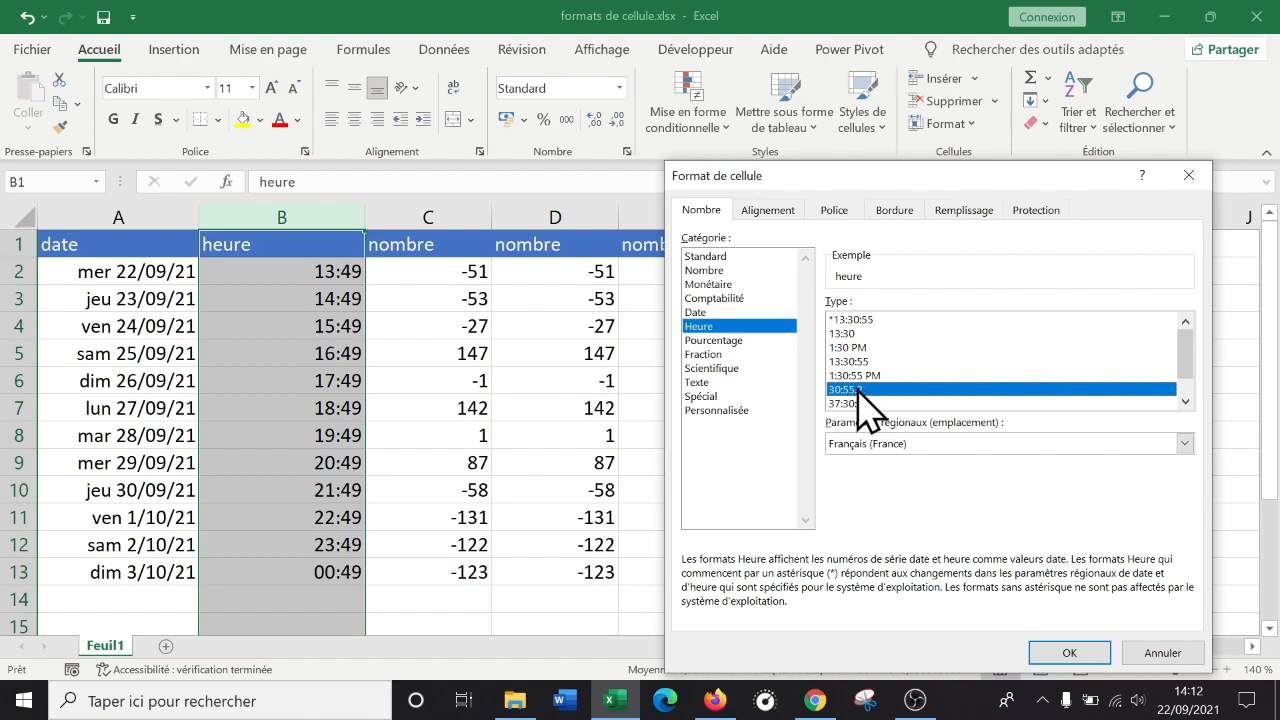
pyautogui.click(756, 410)
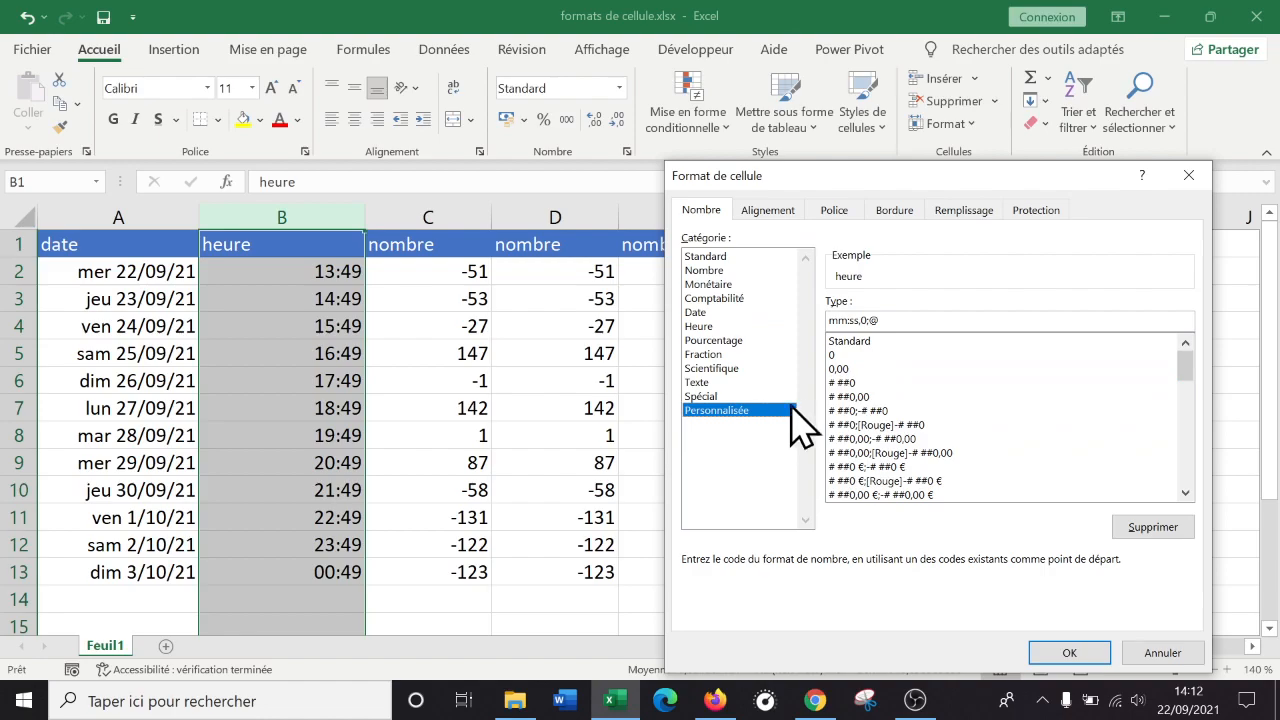
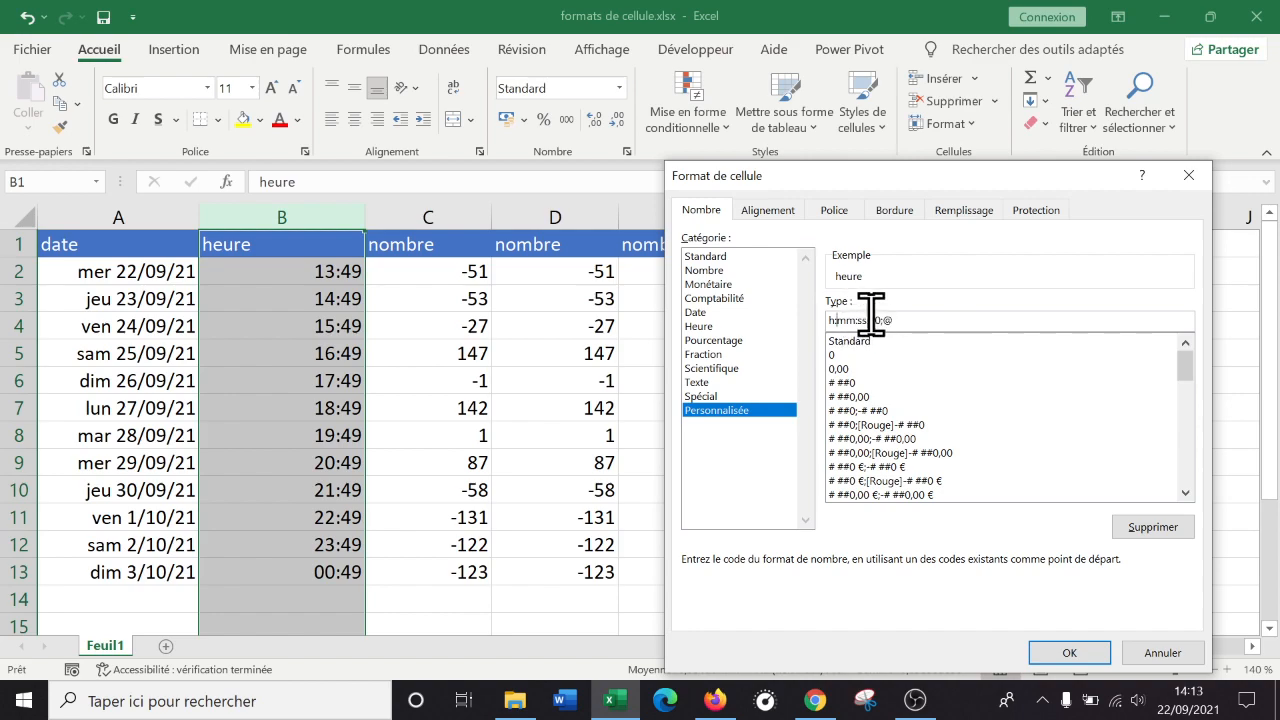
# Apply the time format with seconds to three decimals (e.g. 13:49:00,000) to column B and check its values.
pyautogui.click(1070, 653)
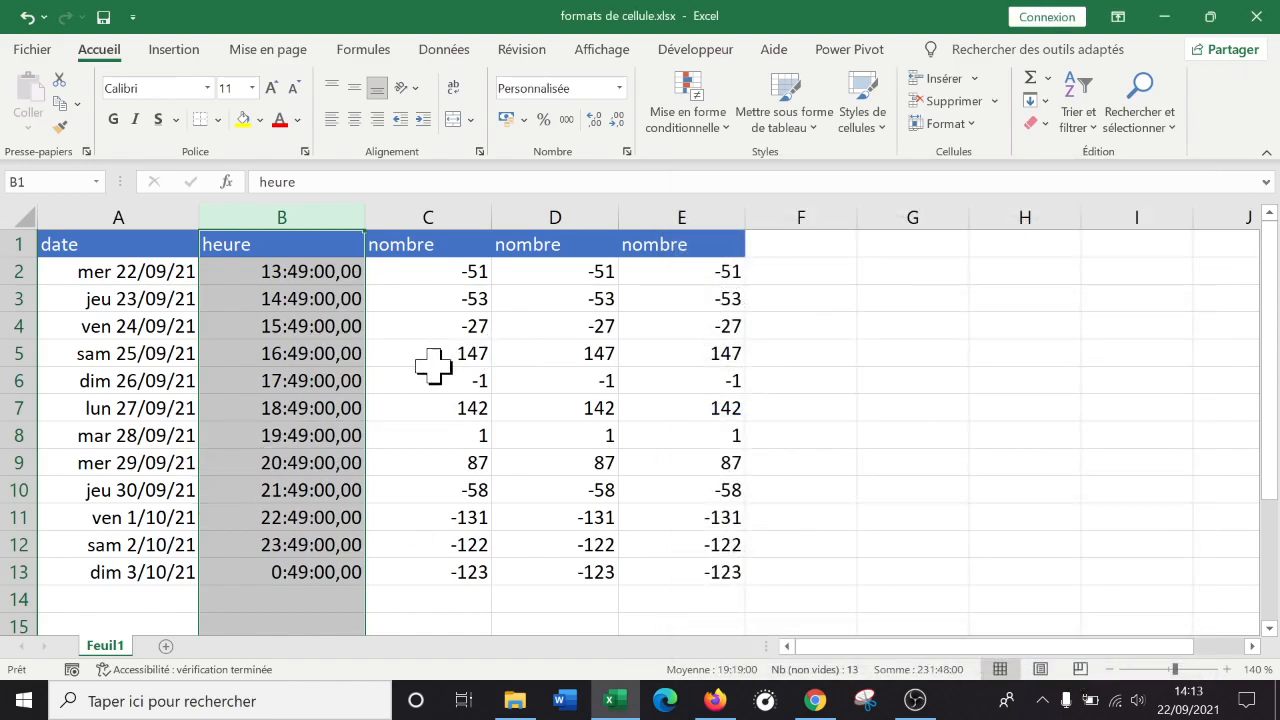
pyautogui.click(308, 280)
pyautogui.press('Down')
pyautogui.press('Down')
pyautogui.press('Down')
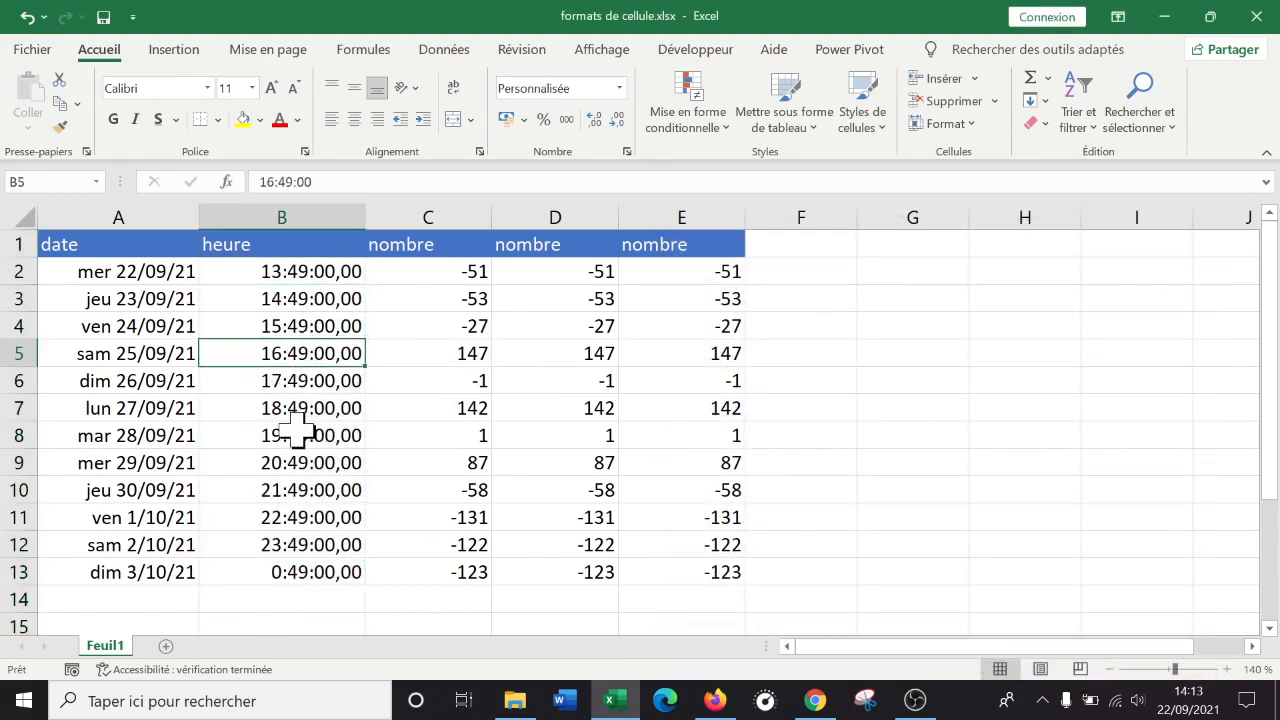
pyautogui.click(297, 430)
# Check cells D8 and C5, then bring up the Firefox image search results.
pyautogui.click(533, 430)
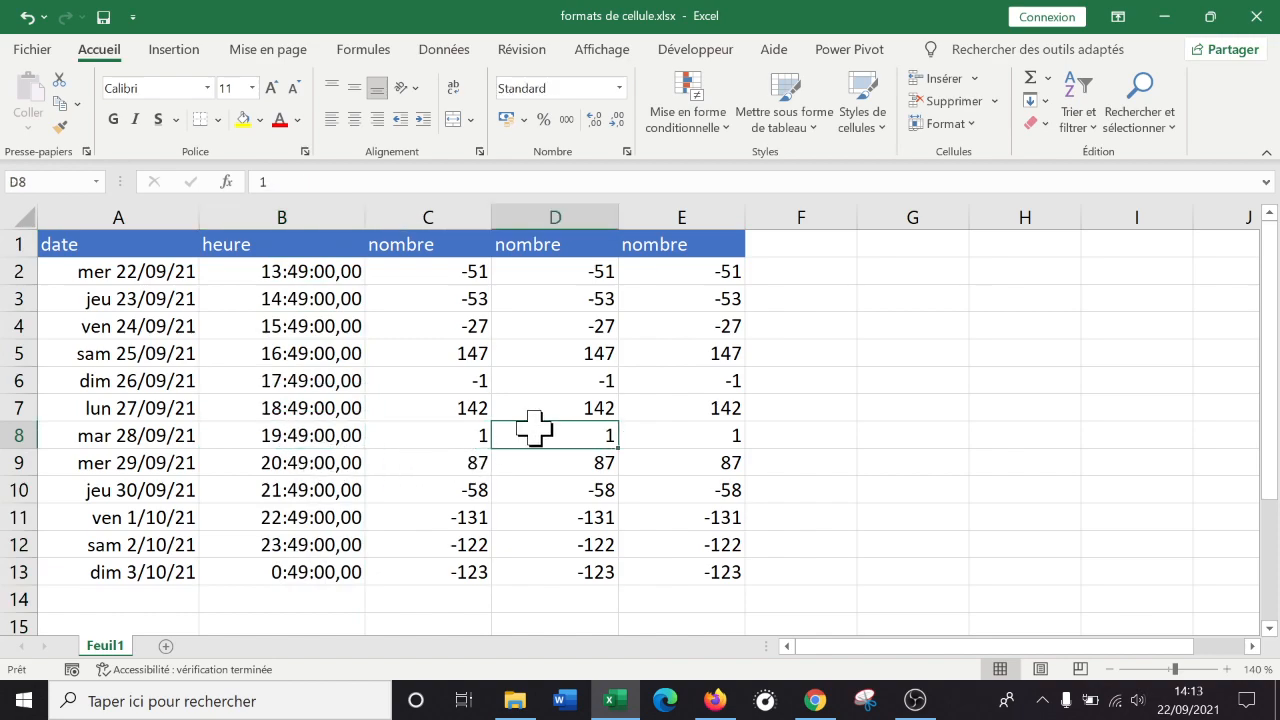
pyautogui.click(486, 350)
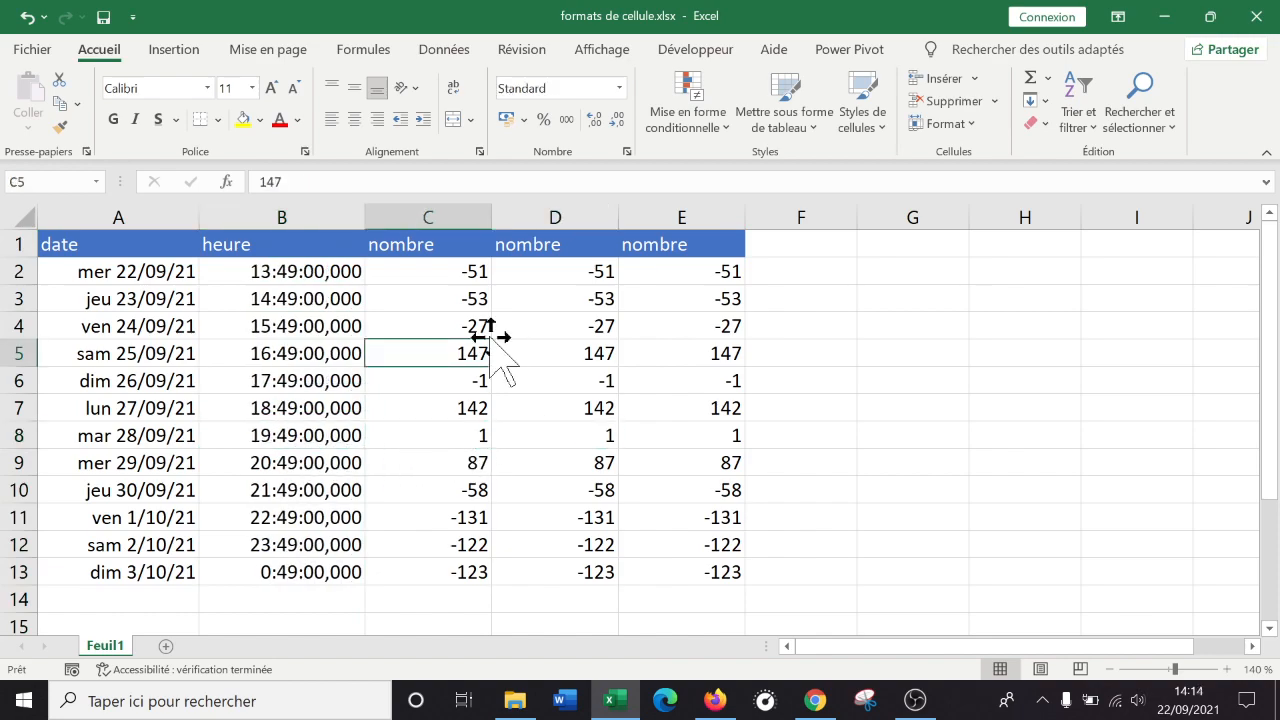
pyautogui.click(736, 699)
pyautogui.click(738, 697)
# Bring OBS forward, then minimise it to return to the Excel workbook.
pyautogui.click(912, 705)
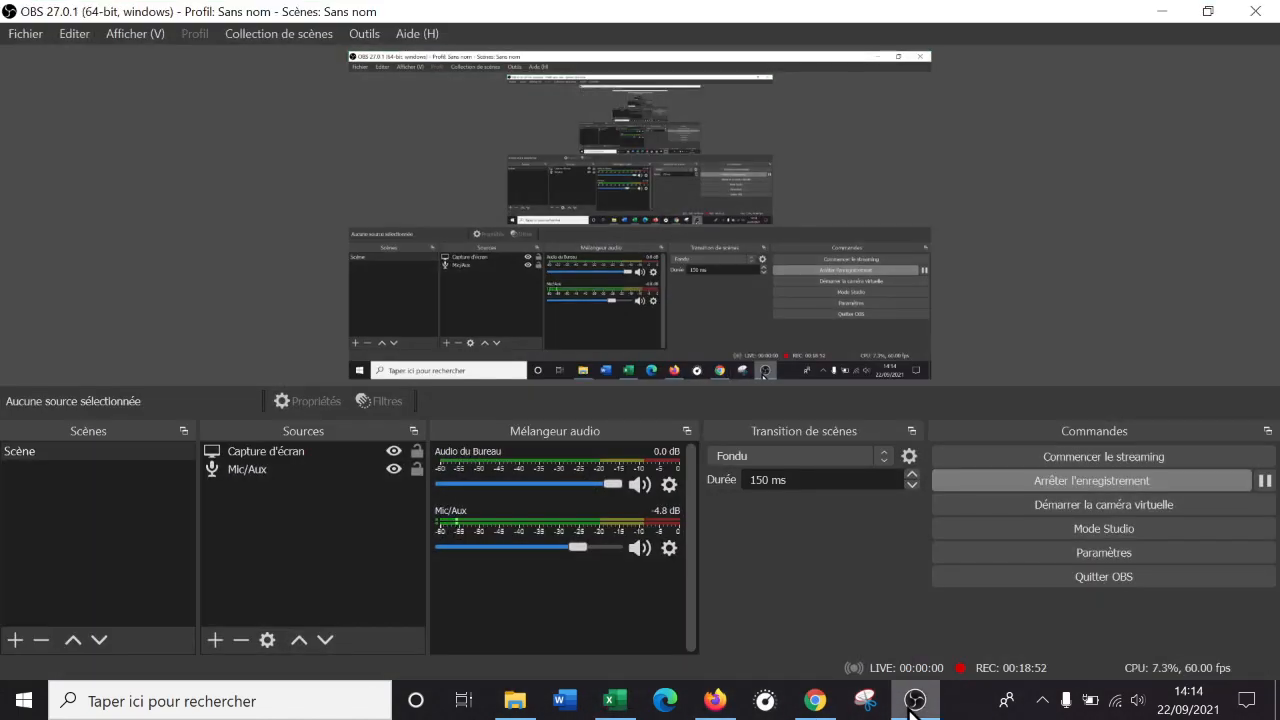
pyautogui.click(912, 705)
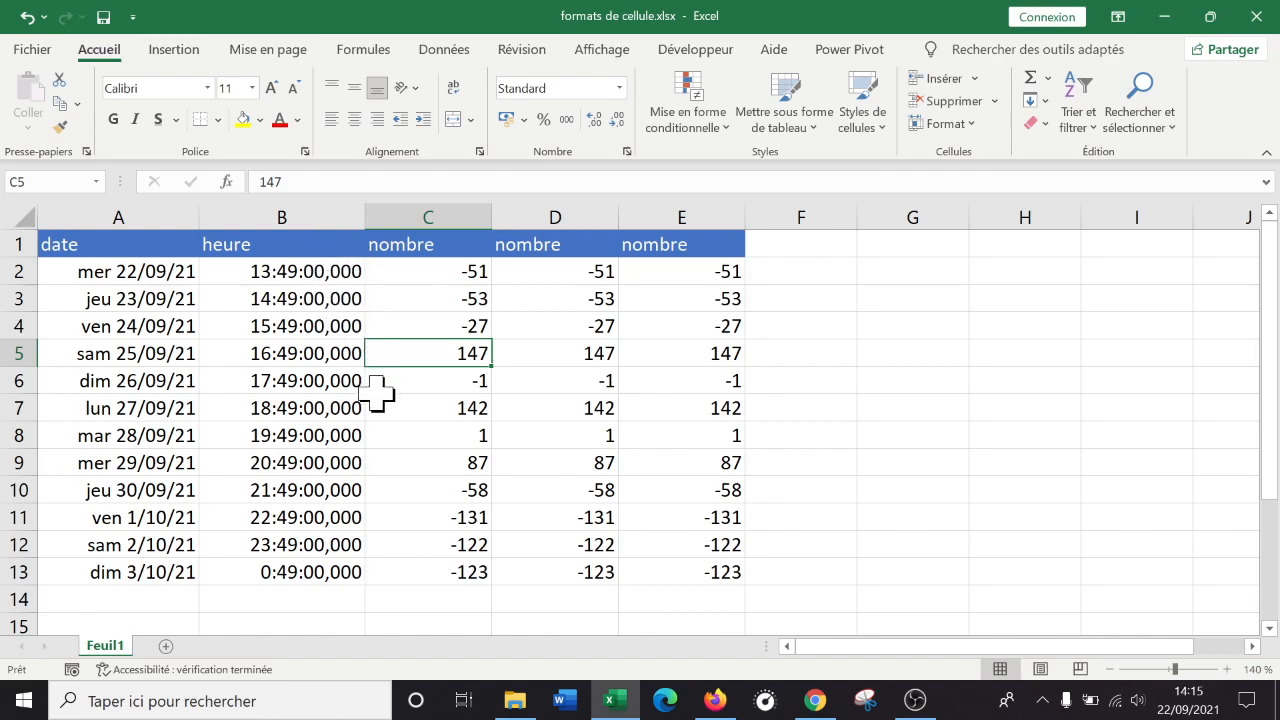
# Check B2's time format and select the whole of column C.
pyautogui.click(320, 272)
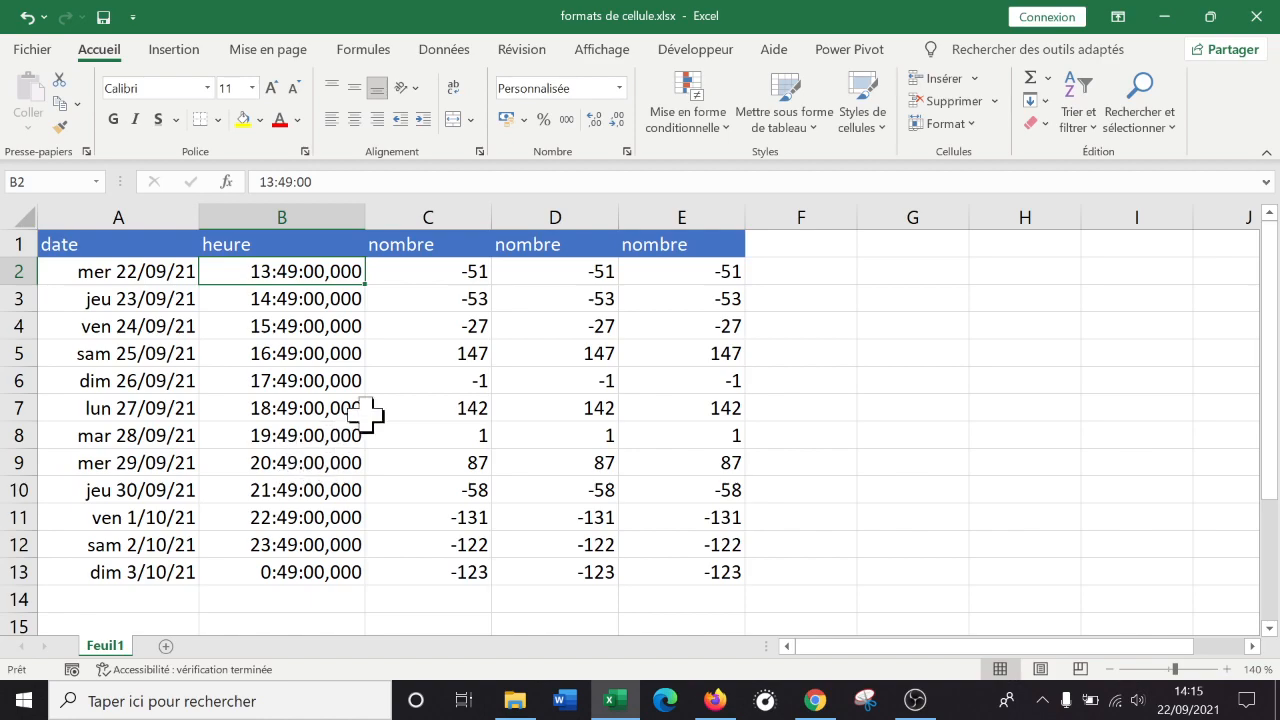
pyautogui.click(556, 247)
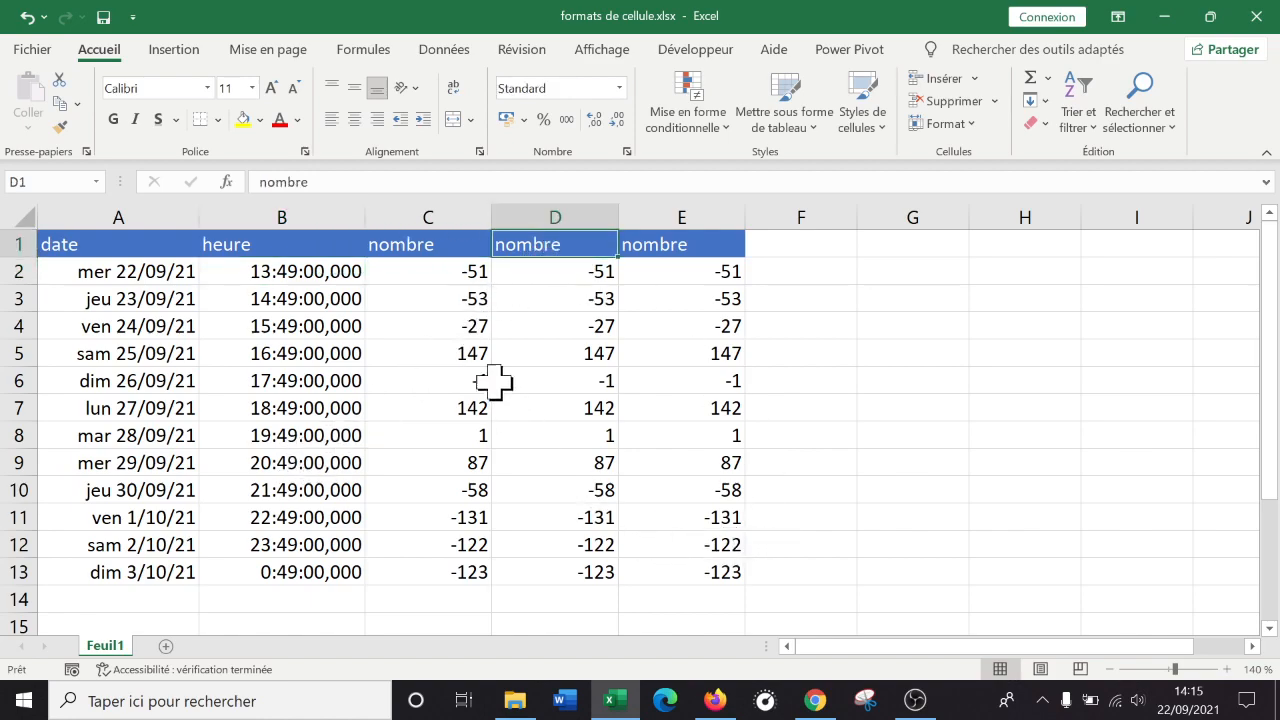
pyautogui.click(432, 248)
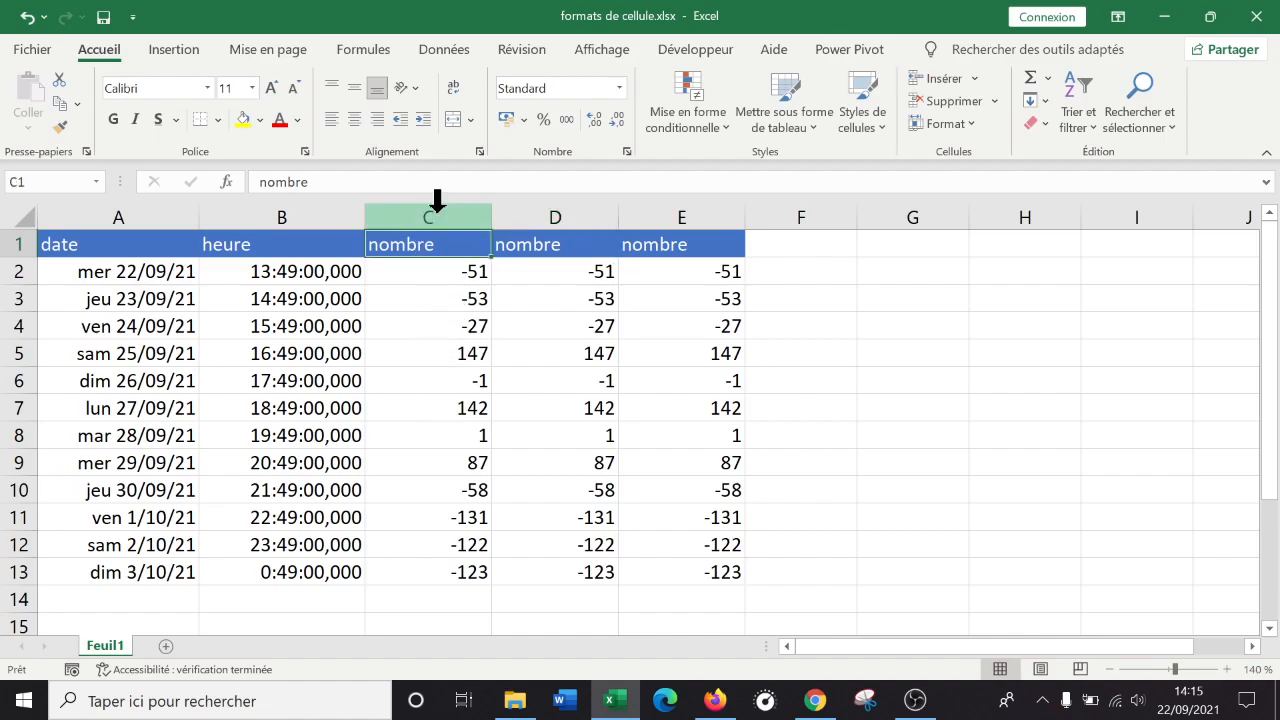
pyautogui.click(437, 200)
# Format column C as Nombre with 0 decimals and red negatives with a minus sign.
pyautogui.rightClick(443, 288)
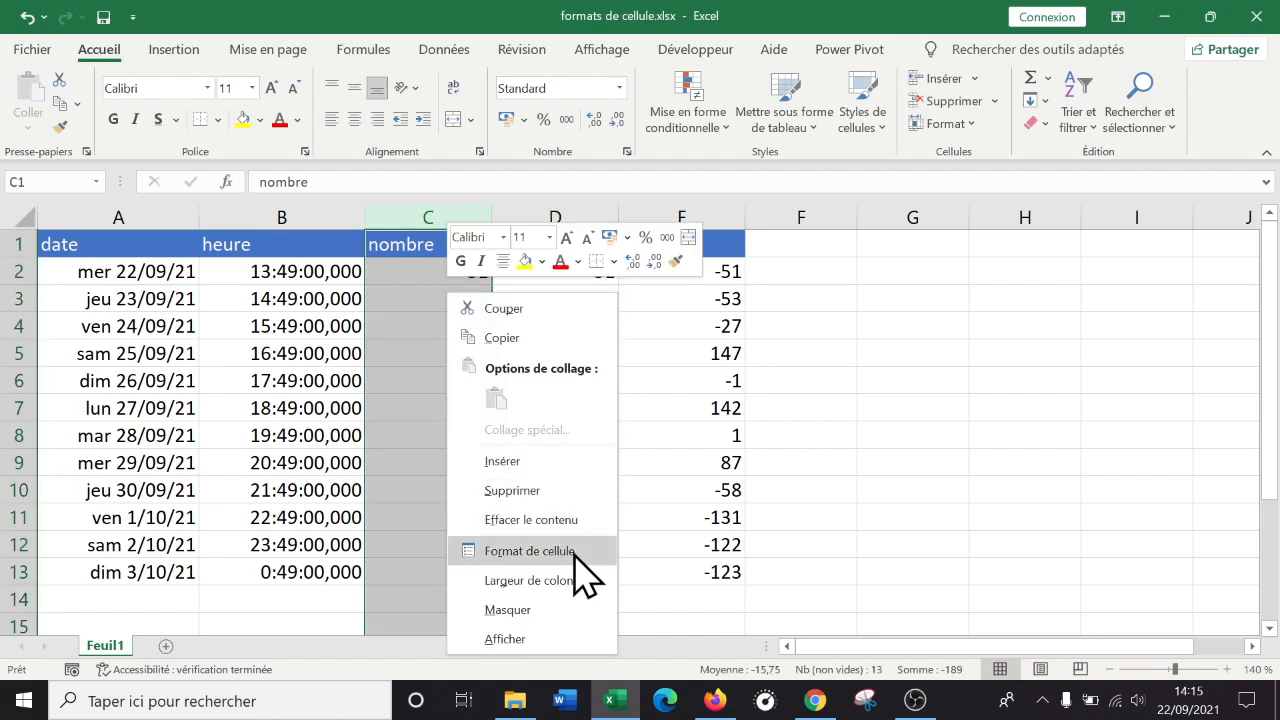
pyautogui.click(530, 551)
pyautogui.click(363, 270)
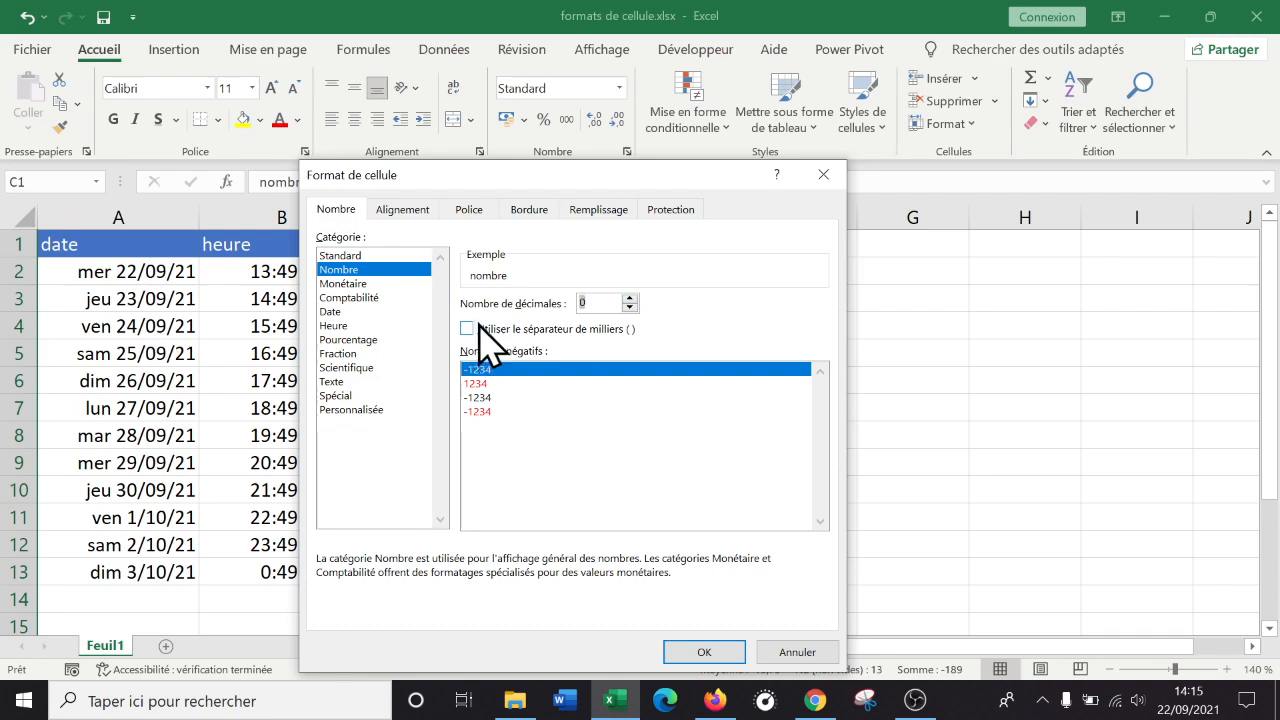
pyautogui.click(614, 300)
pyautogui.click(510, 385)
pyautogui.click(497, 411)
pyautogui.click(489, 386)
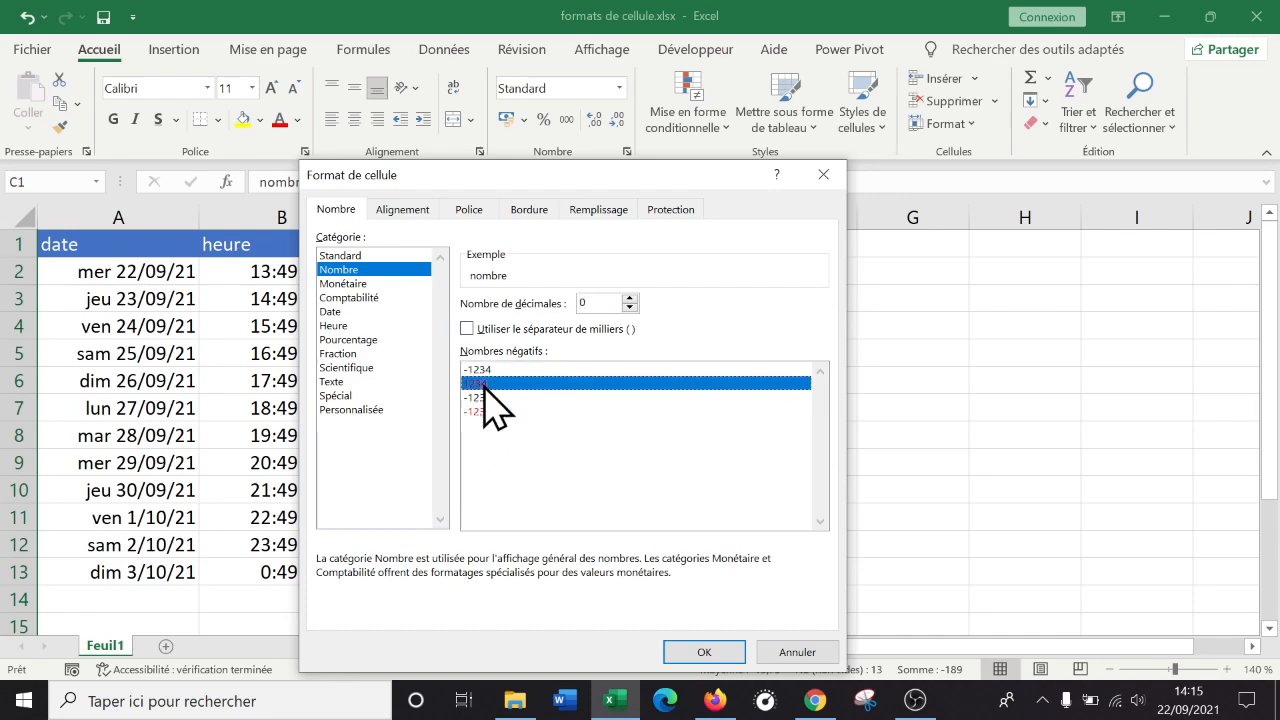
pyautogui.click(506, 412)
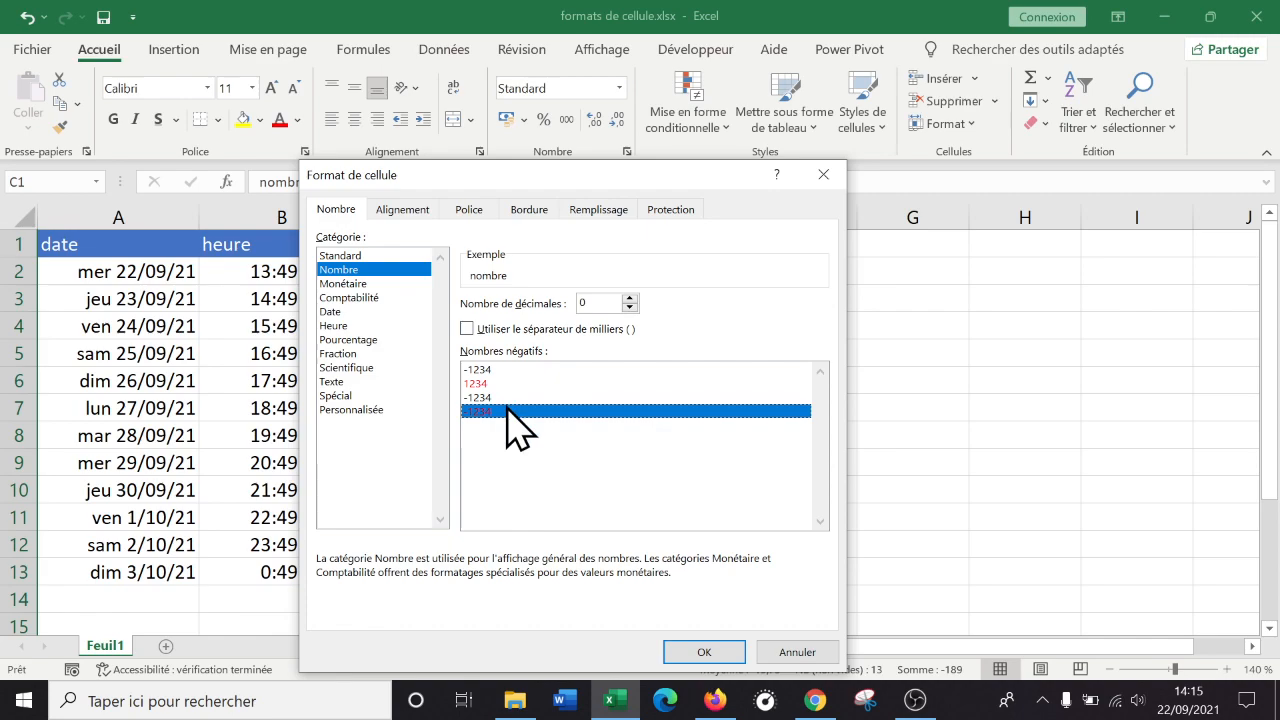
pyautogui.click(711, 652)
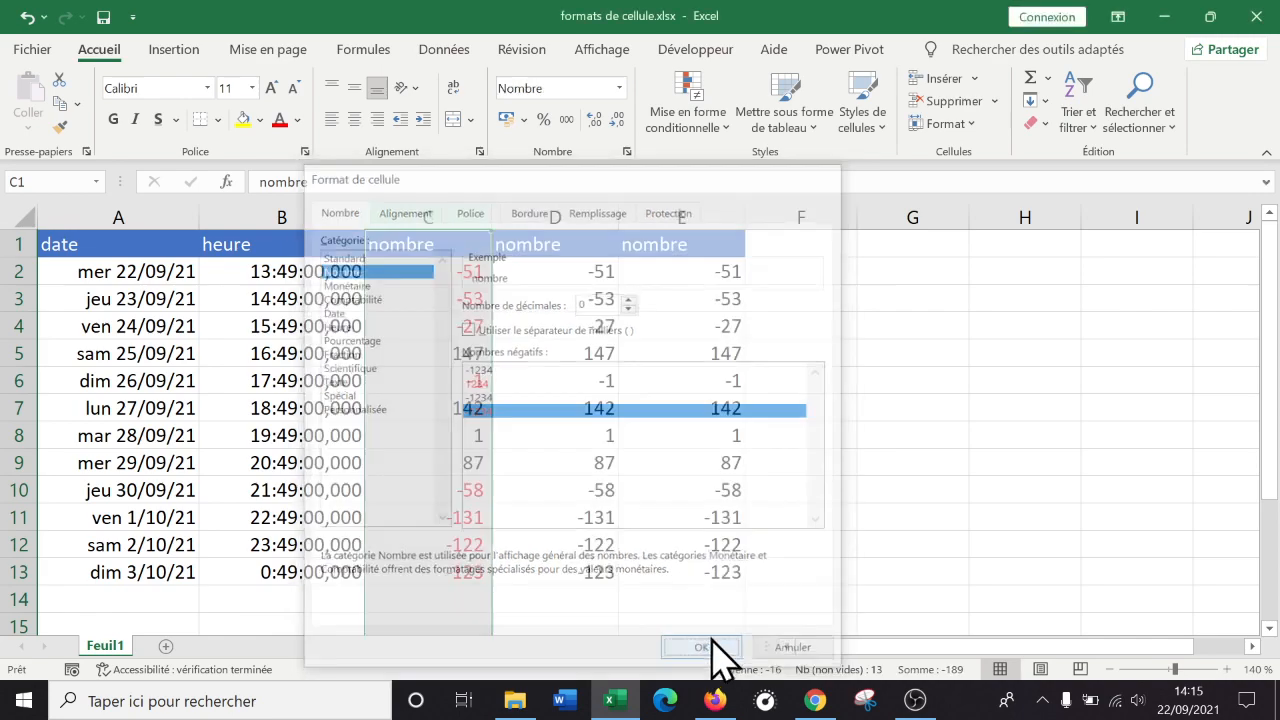
pyautogui.click(833, 397)
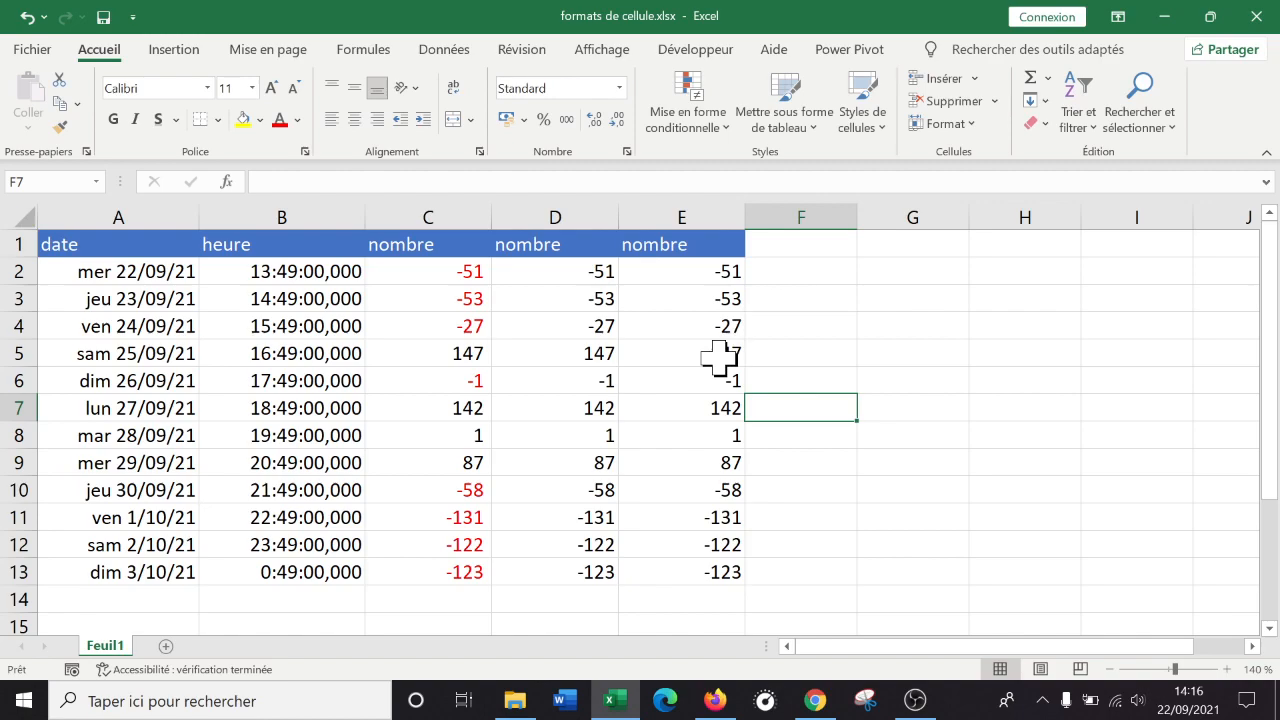
# Browse the number format list without applying anything, then enter 0 in D3 and E3.
pyautogui.click(523, 120)
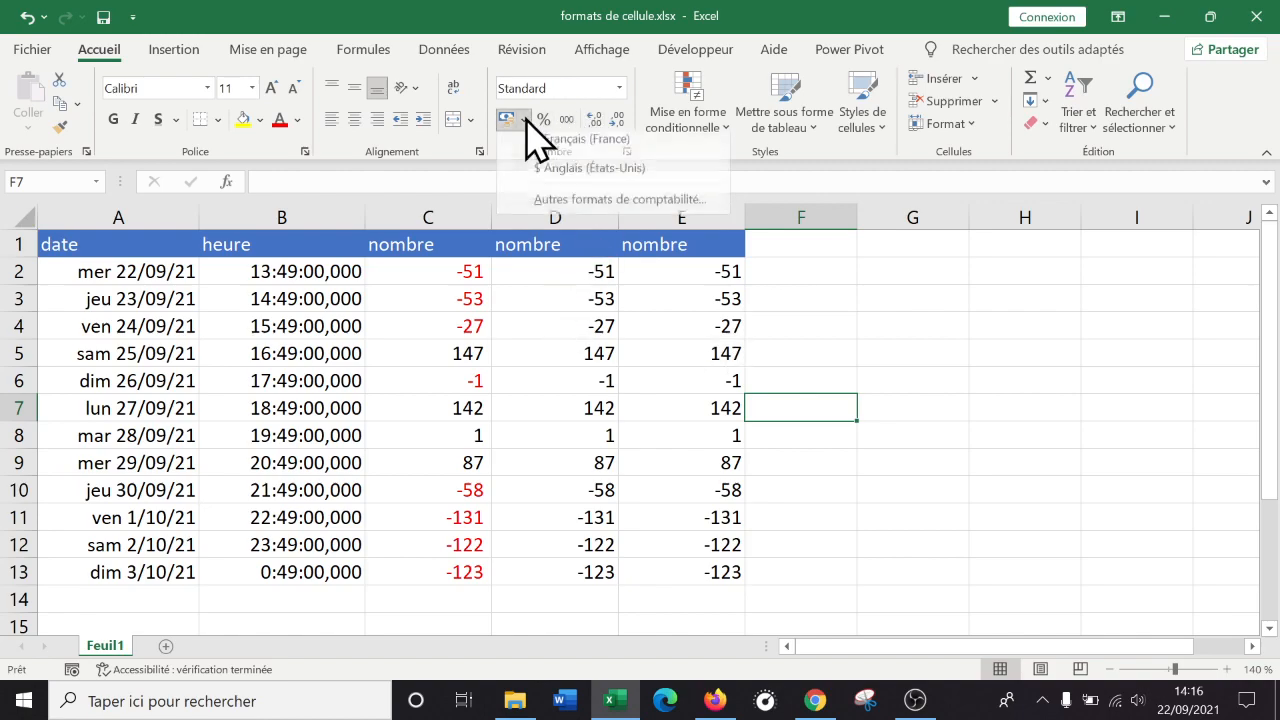
pyautogui.click(619, 88)
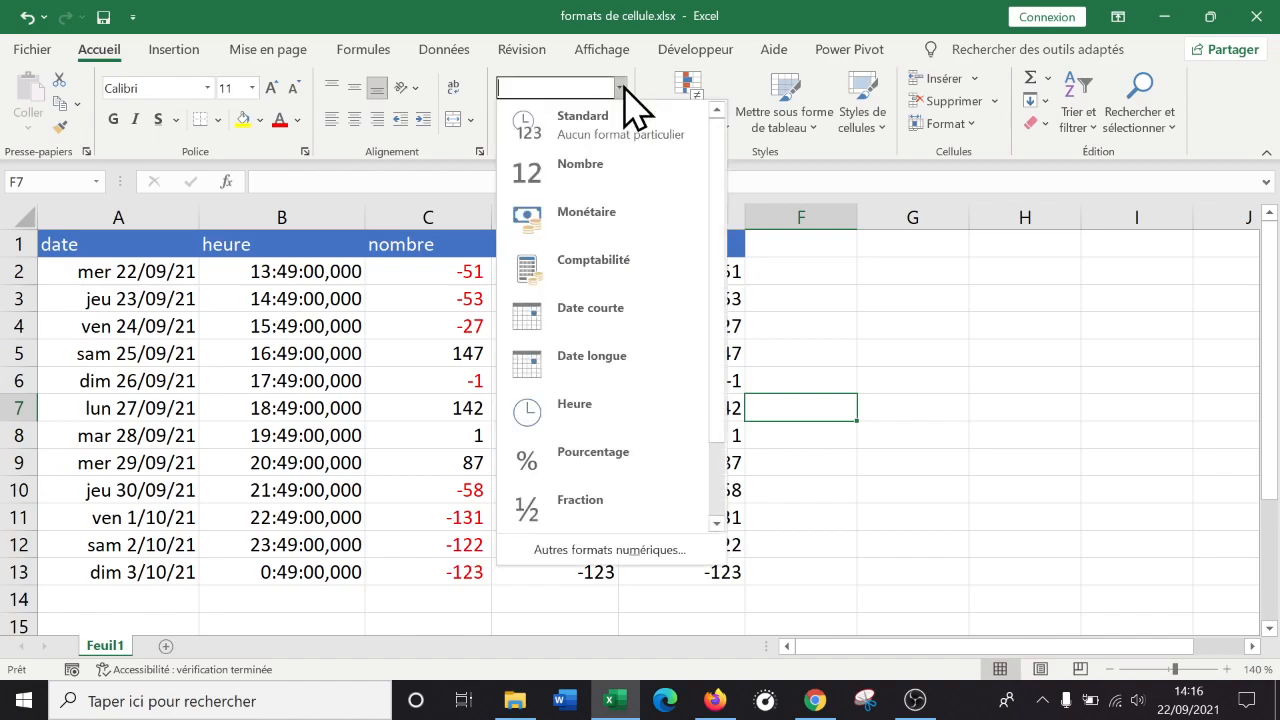
pyautogui.click(960, 462)
pyautogui.click(572, 268)
pyautogui.click(590, 298)
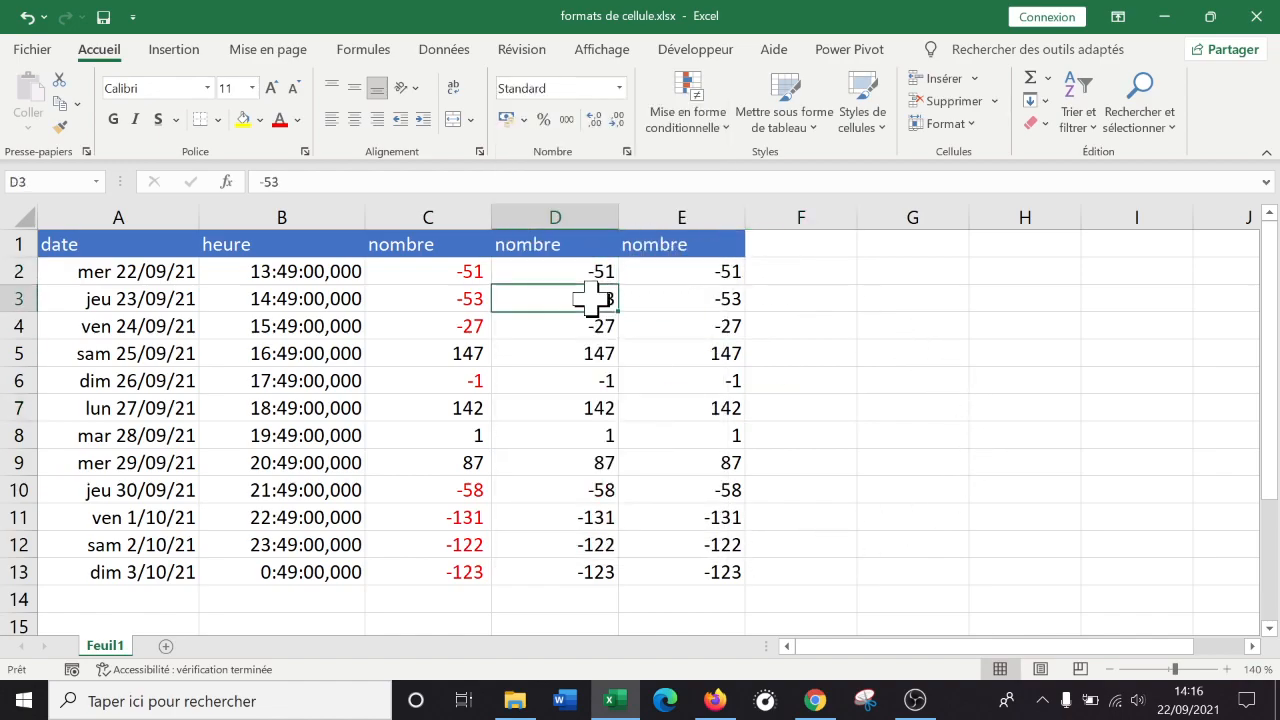
pyautogui.write('0')
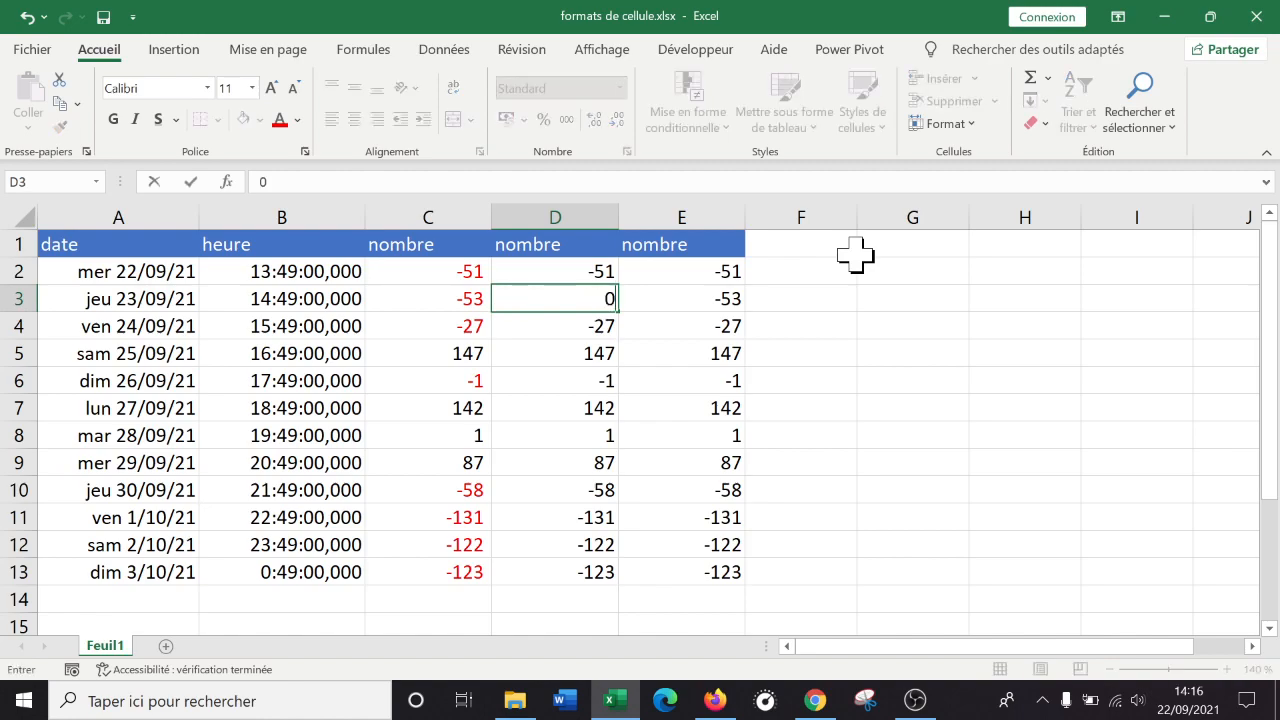
pyautogui.press('Tab')
pyautogui.write('0')
pyautogui.press('Tab')
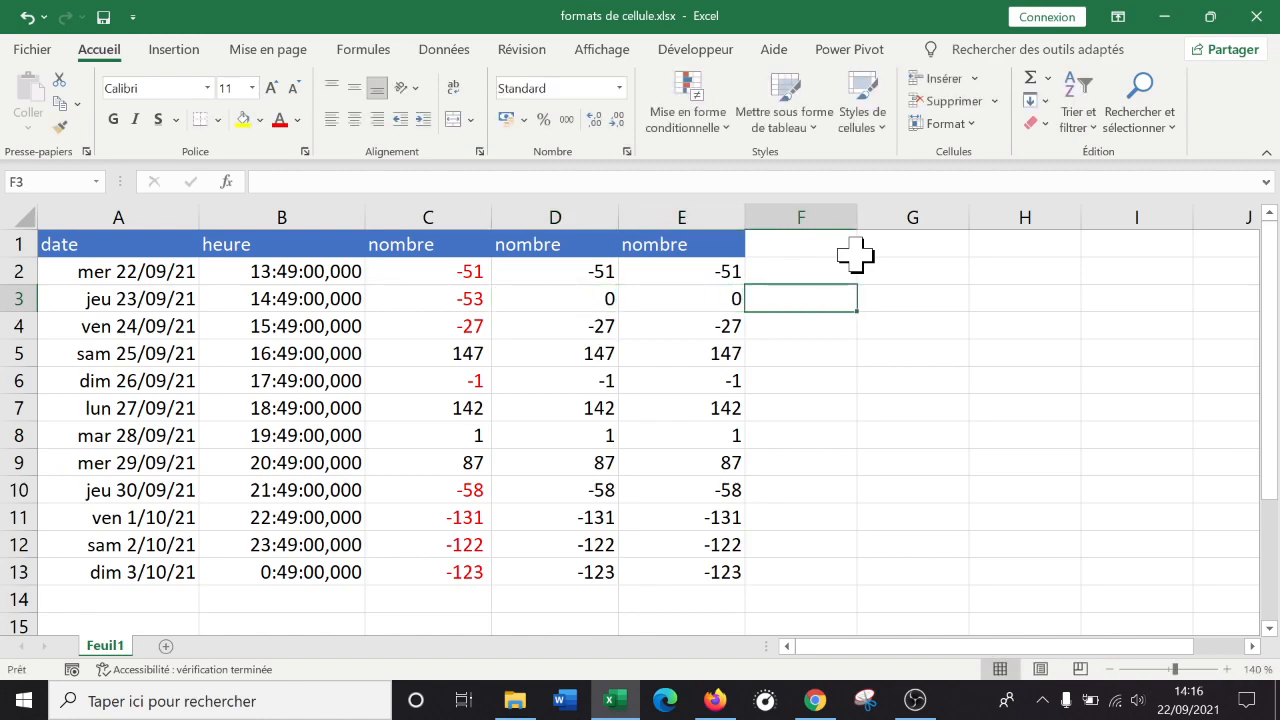
# Enter 142000 in D5 and E5.
pyautogui.click(588, 352)
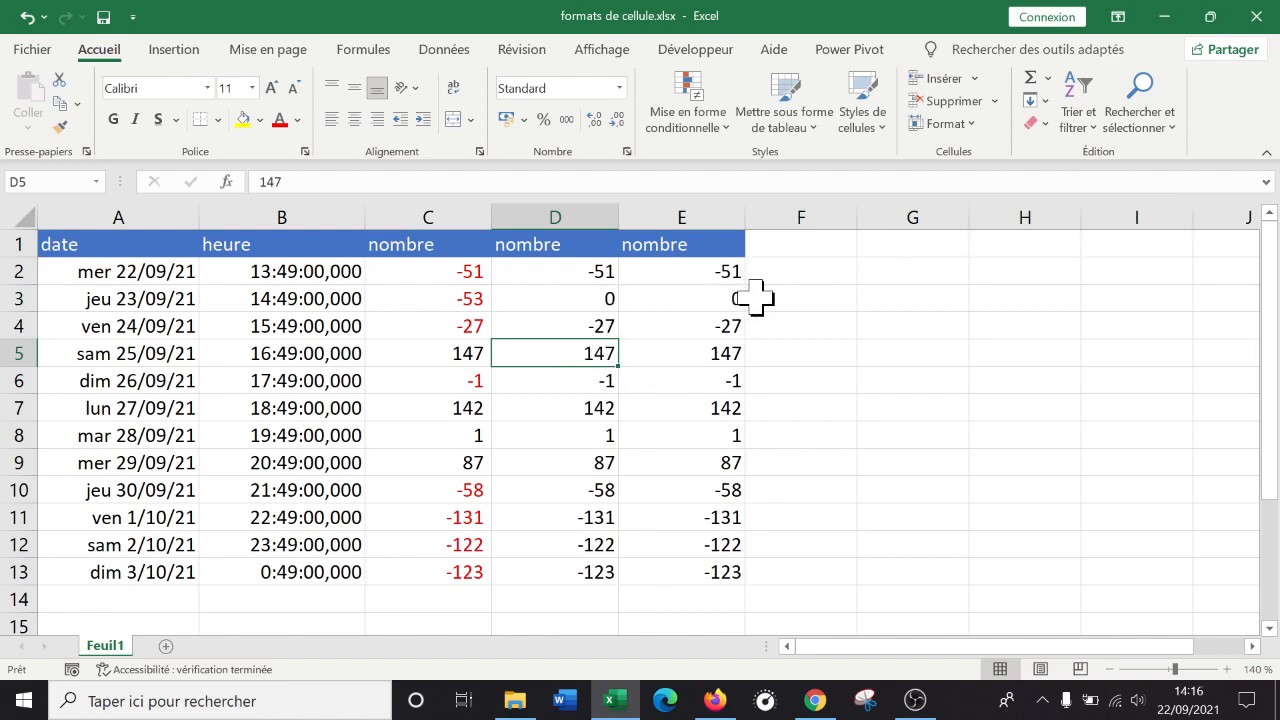
pyautogui.write('142000')
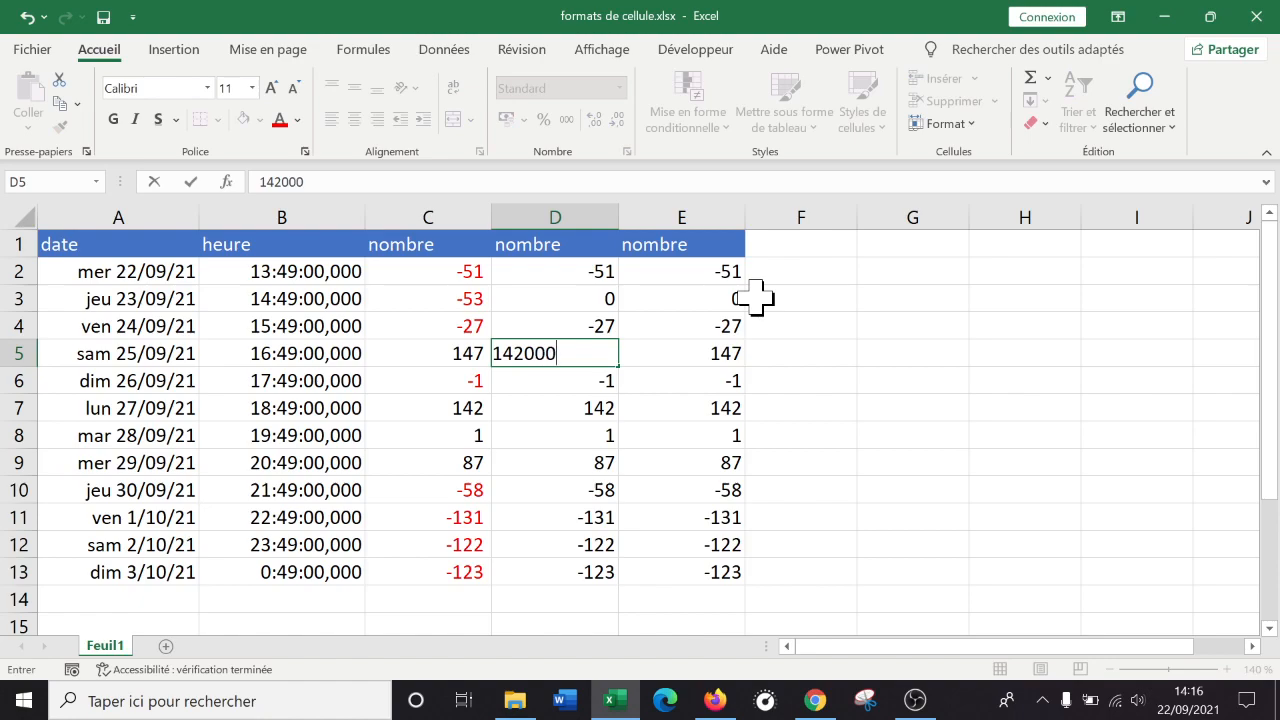
pyautogui.press('Tab')
pyautogui.write('1')
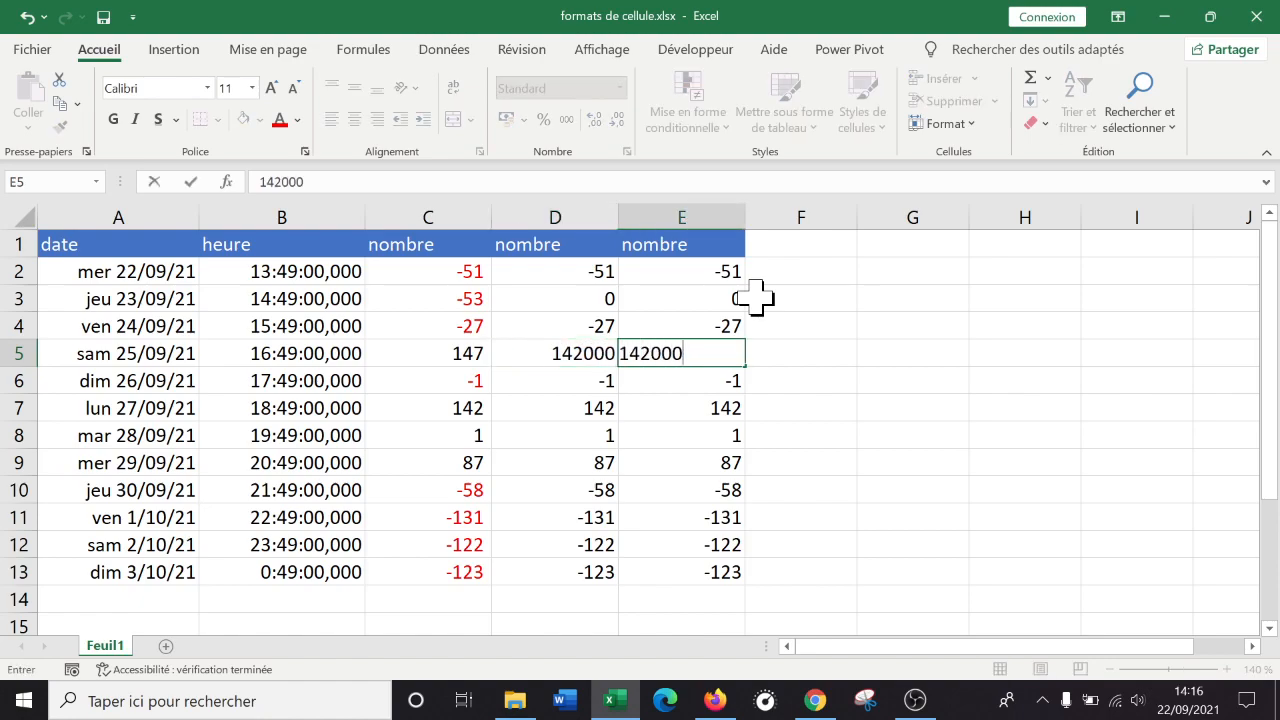
pyautogui.write('42000')
pyautogui.press('Return')
pyautogui.click(1029, 352)
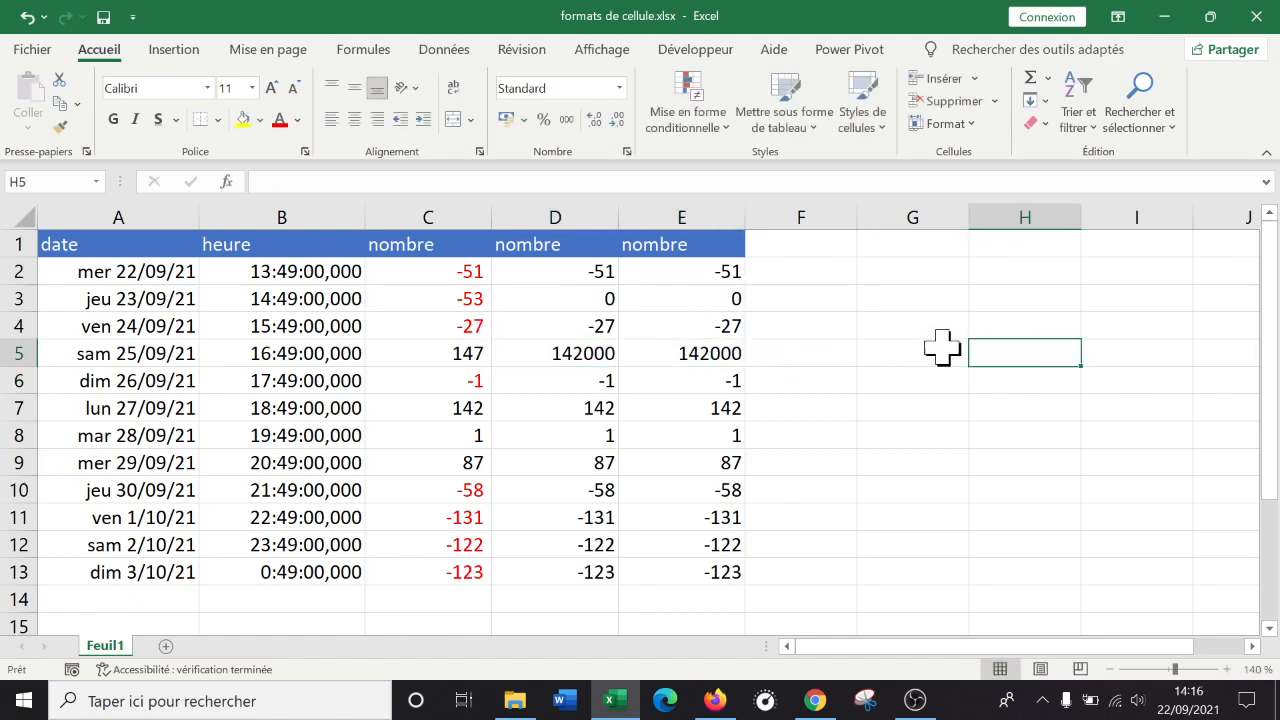
# Retitle D1 as 'monétaire' and E1 as 'comptable'.
pyautogui.click(549, 238)
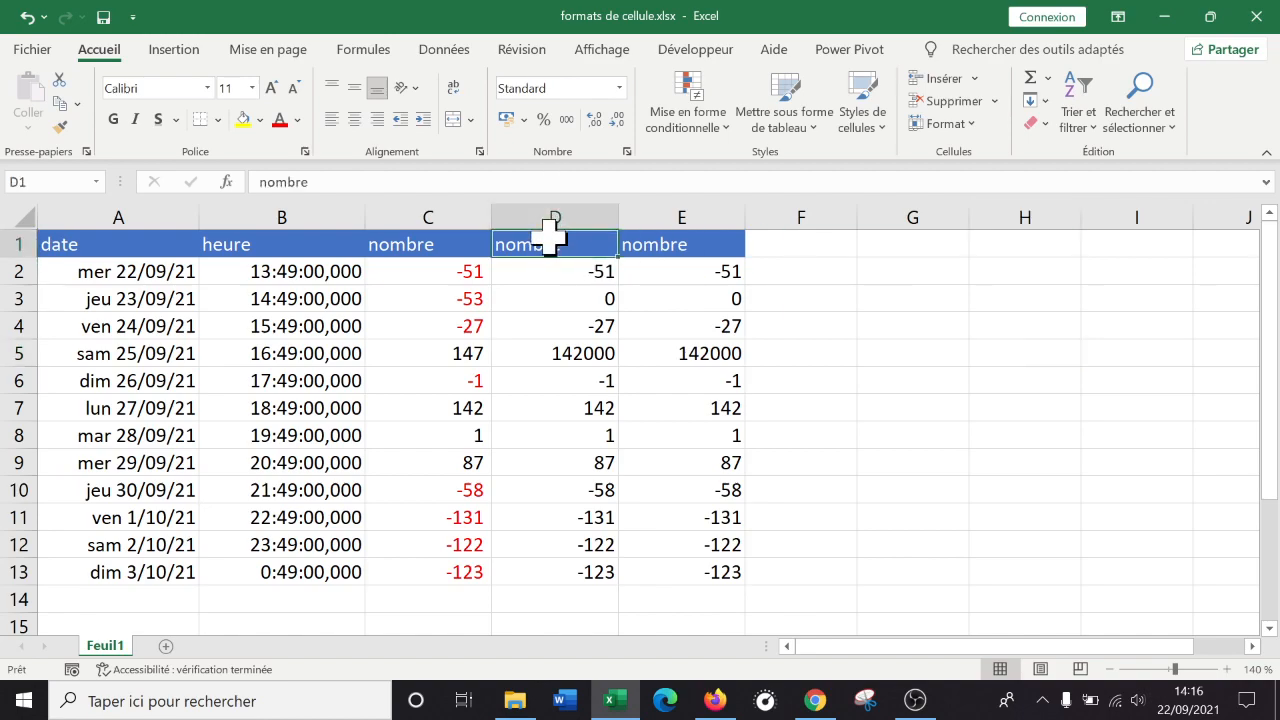
pyautogui.write('mo')
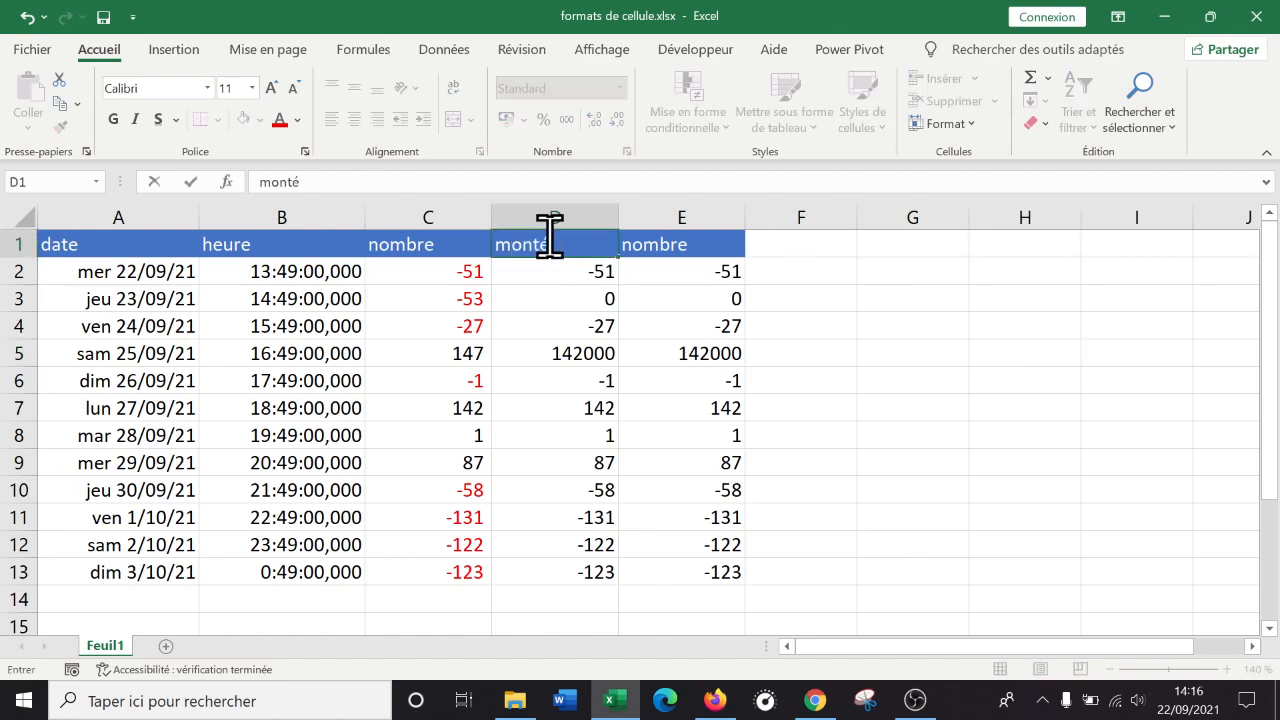
pyautogui.write('nétaire')
pyautogui.press('Tab')
pyautogui.write('cpm')
pyautogui.write('omp')
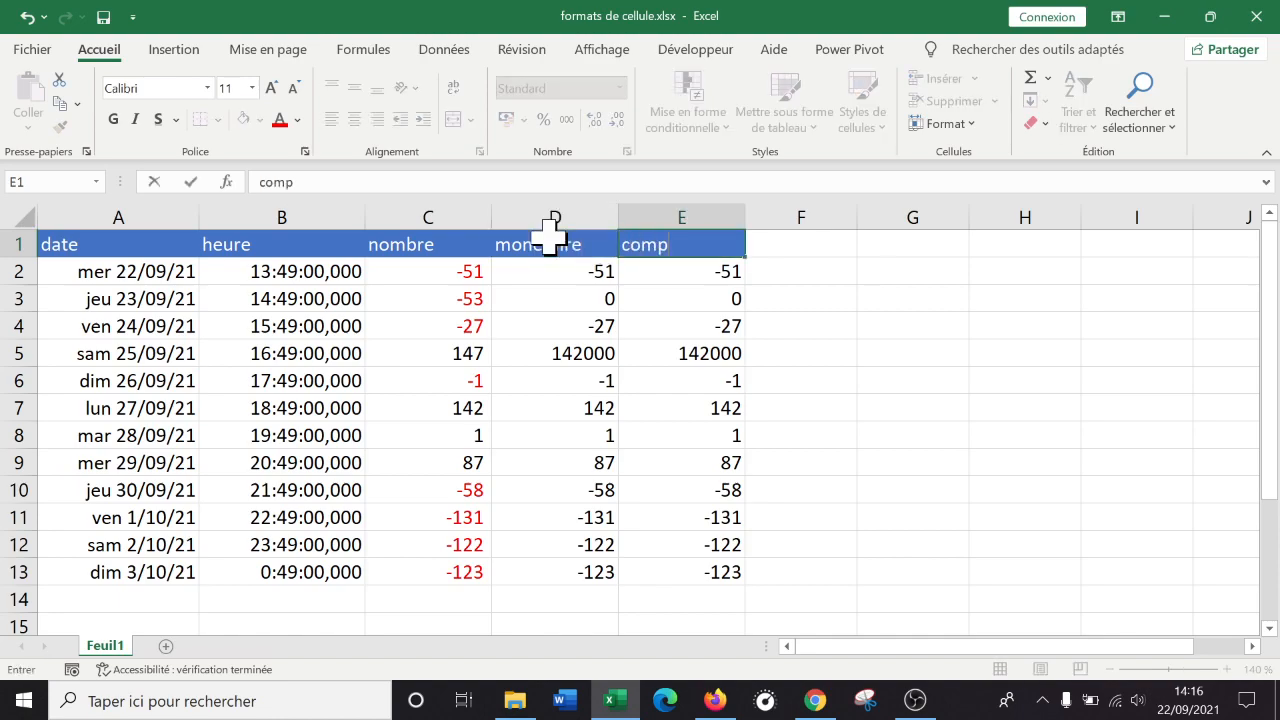
pyautogui.write('table')
pyautogui.press('Return')
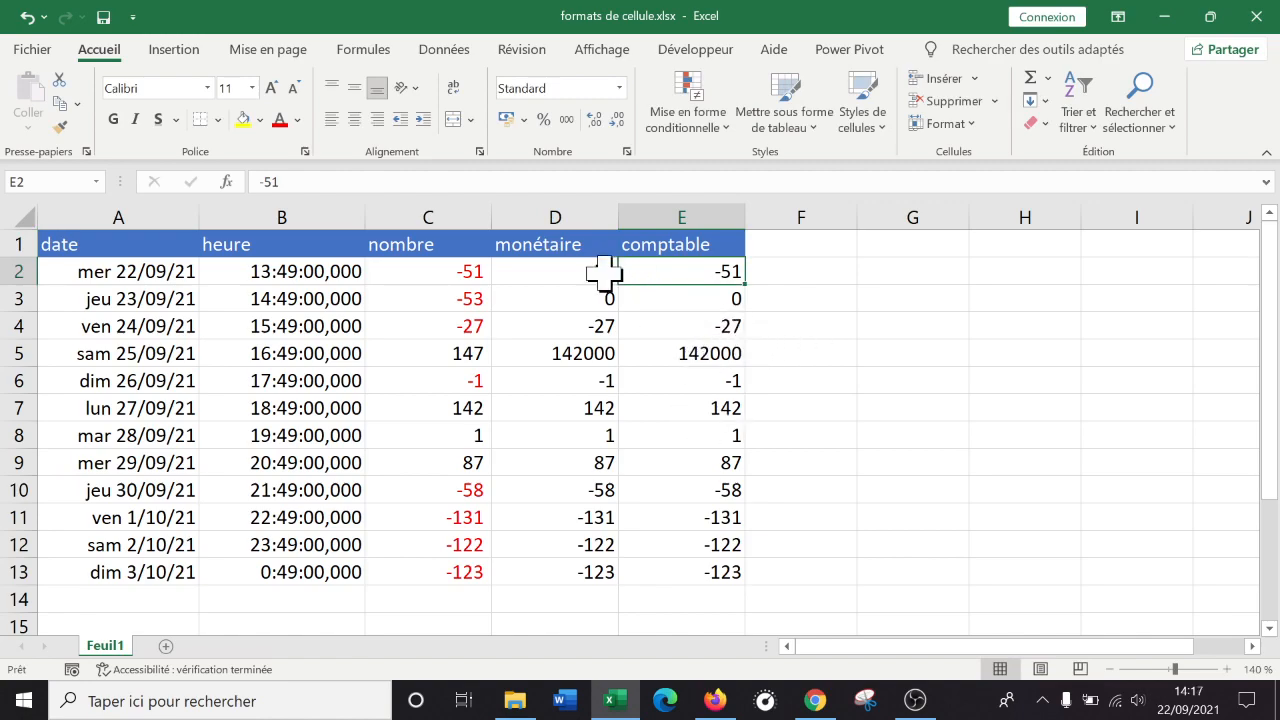
pyautogui.click(566, 206)
# Give column D the Monétaire format, showing amounts like 142 000,00 €.
pyautogui.rightClick(584, 270)
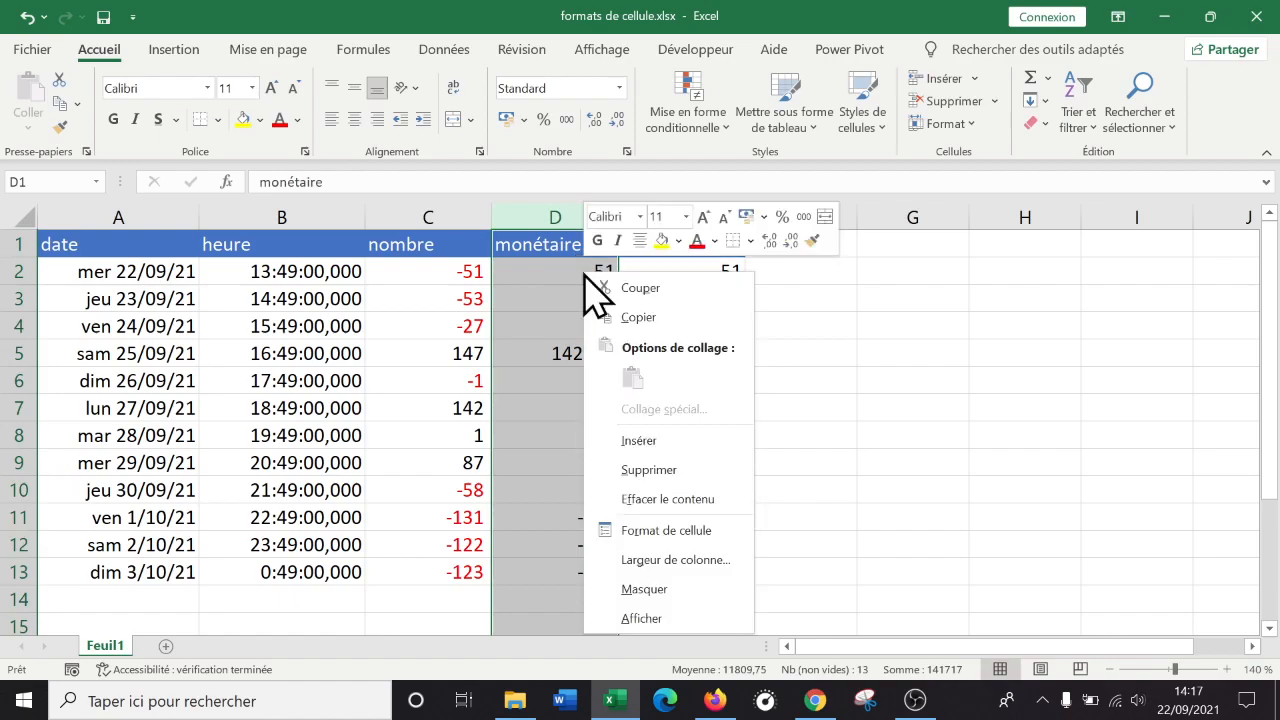
pyautogui.click(698, 531)
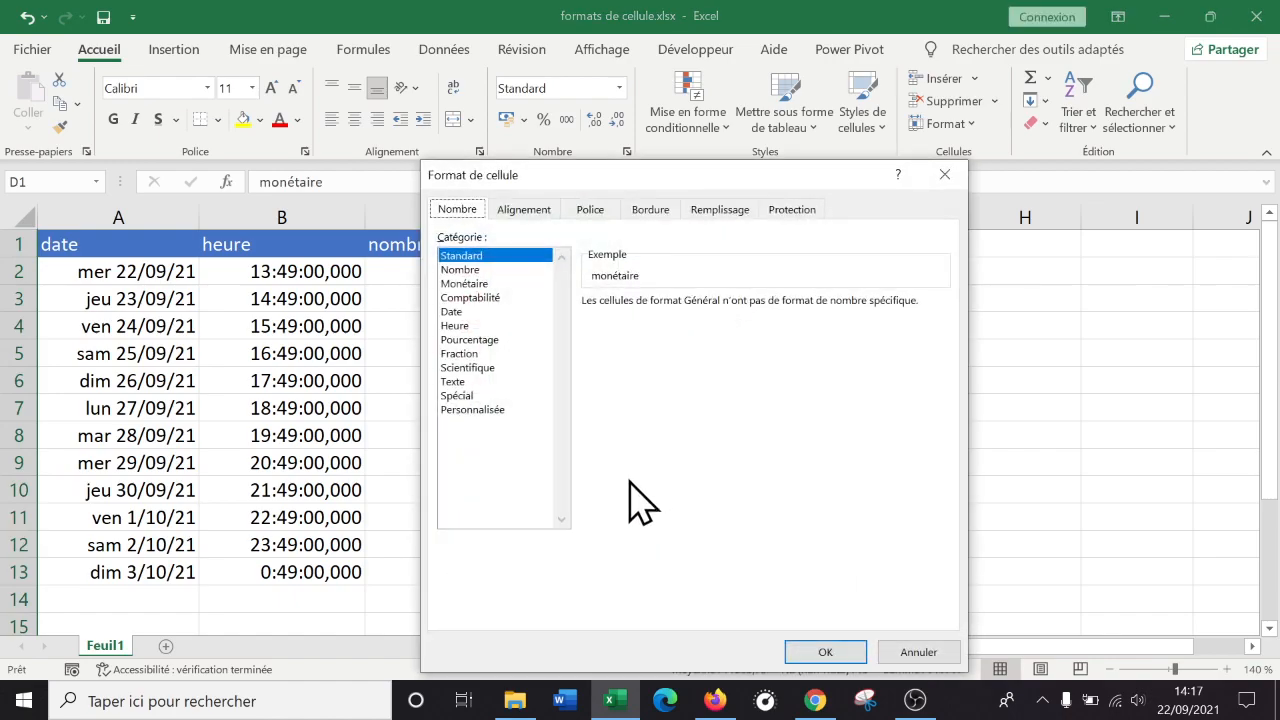
pyautogui.moveTo(625, 182); pyautogui.dragTo(960, 173)
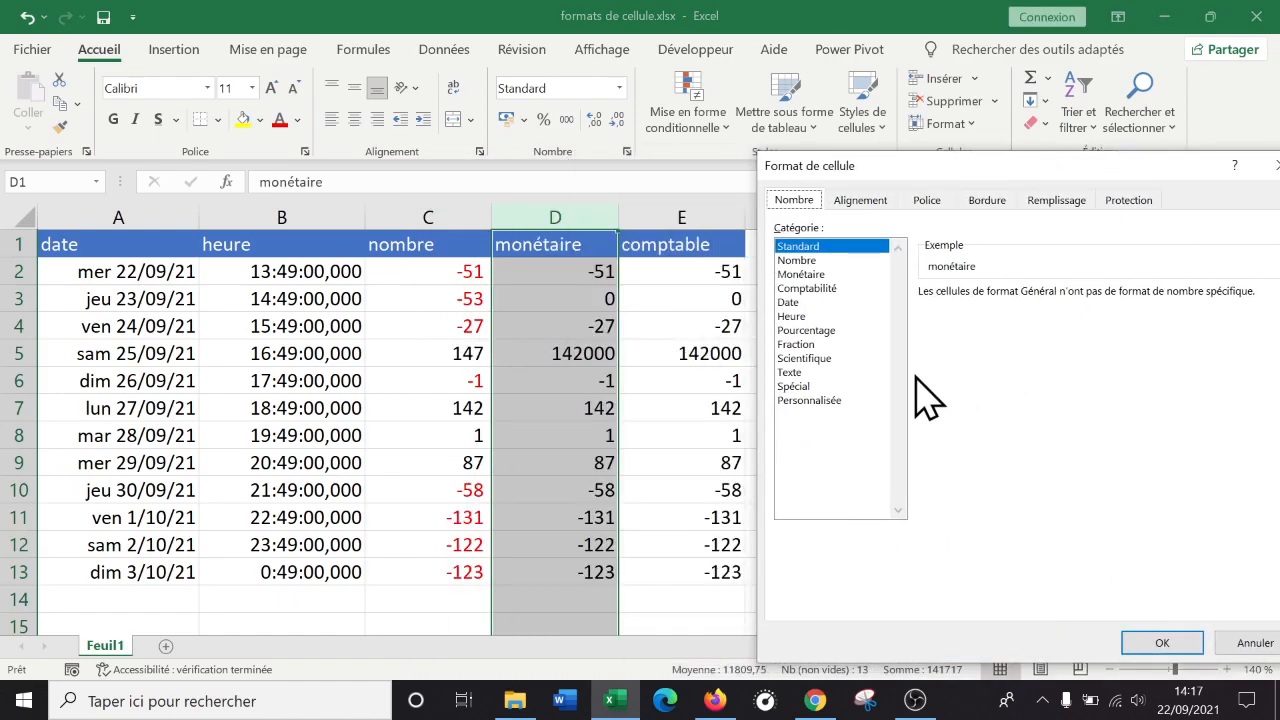
pyautogui.click(836, 274)
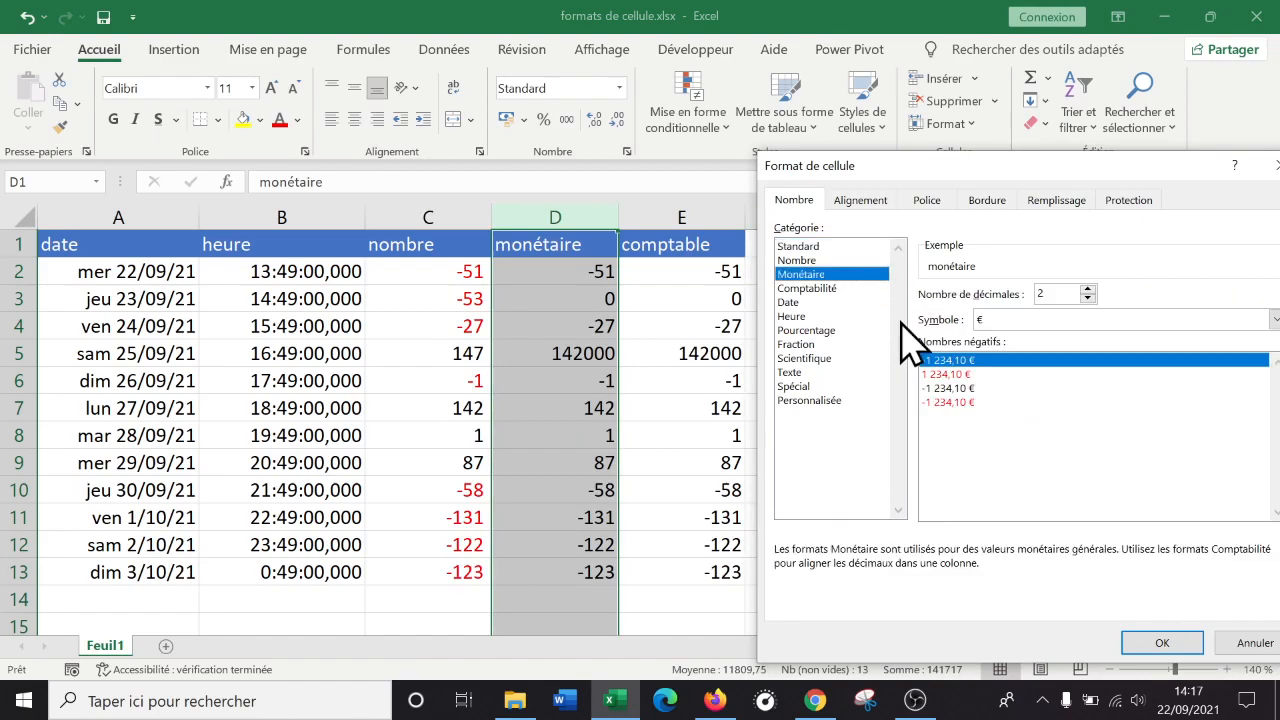
pyautogui.click(1152, 645)
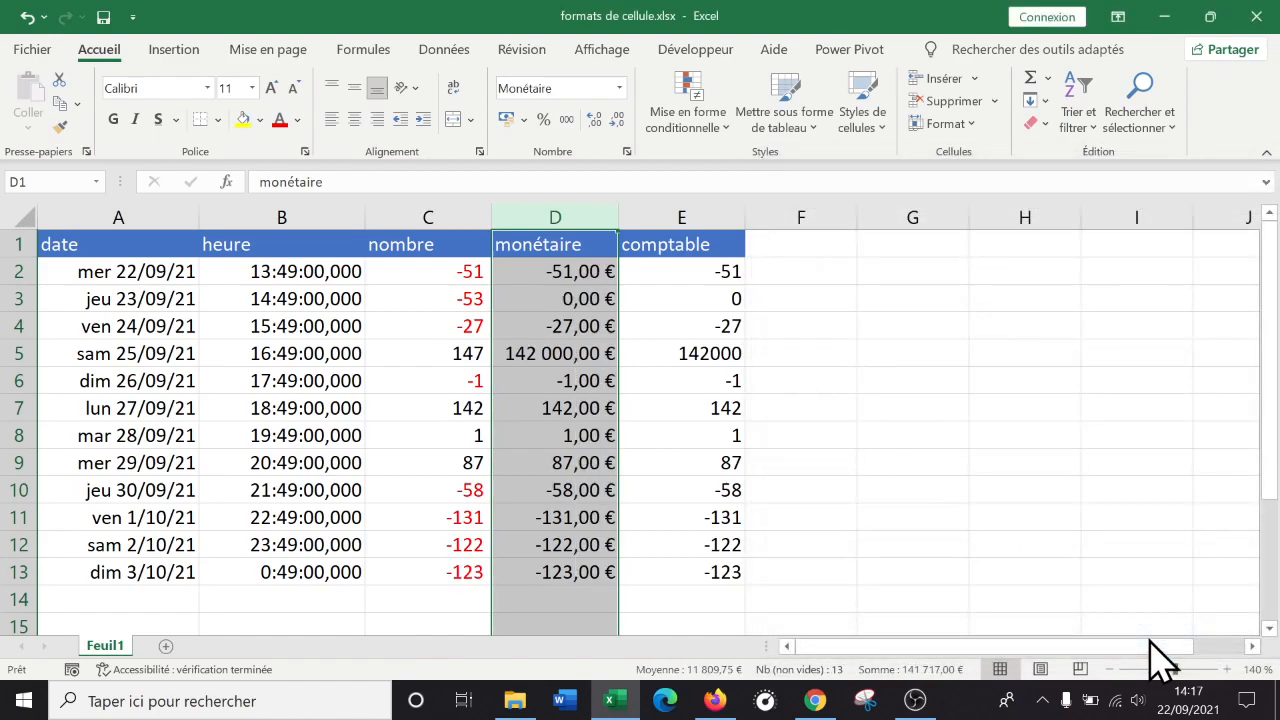
pyautogui.click(692, 212)
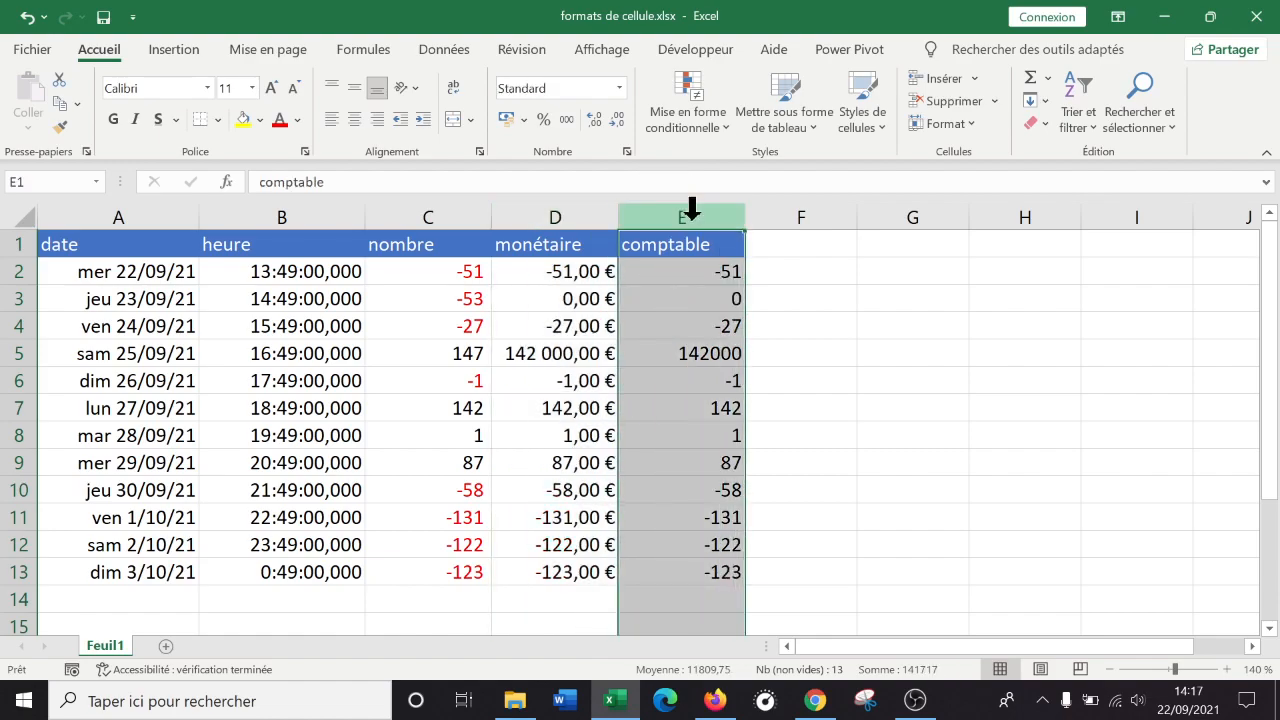
# Apply the Comptabilité format to column E and widen it so the amounts fit.
pyautogui.rightClick(694, 264)
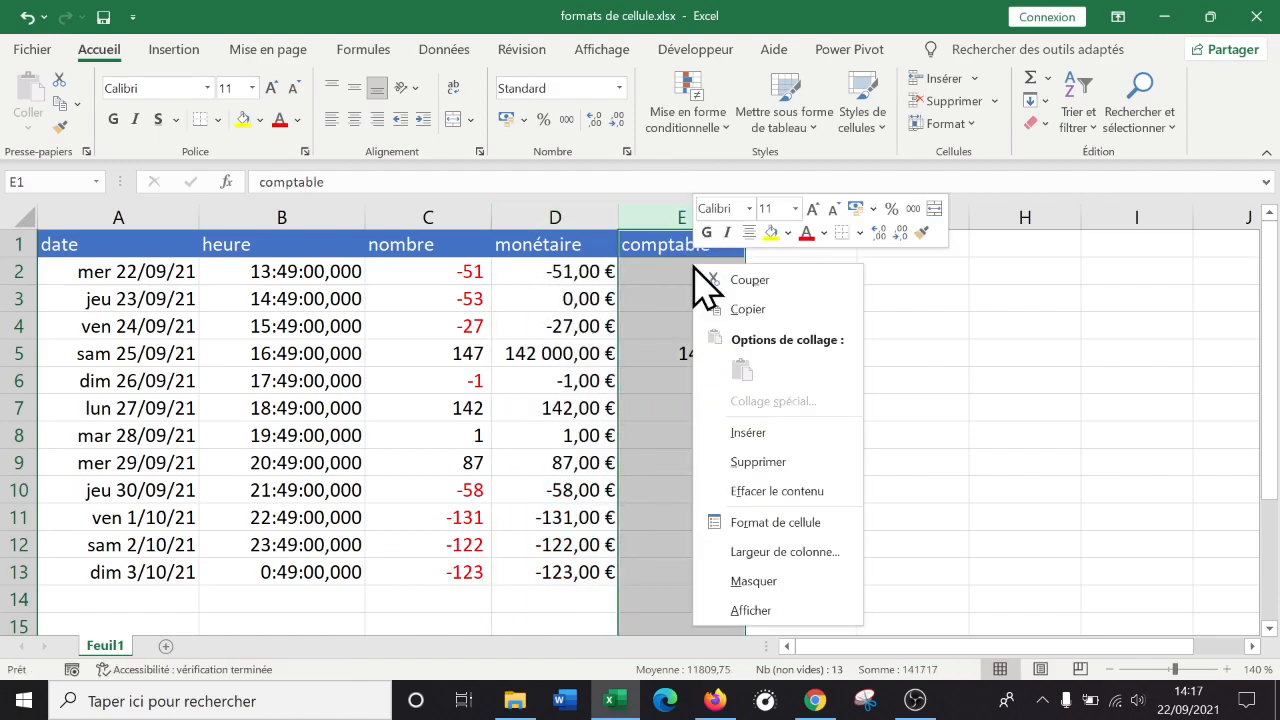
pyautogui.click(775, 522)
pyautogui.click(566, 298)
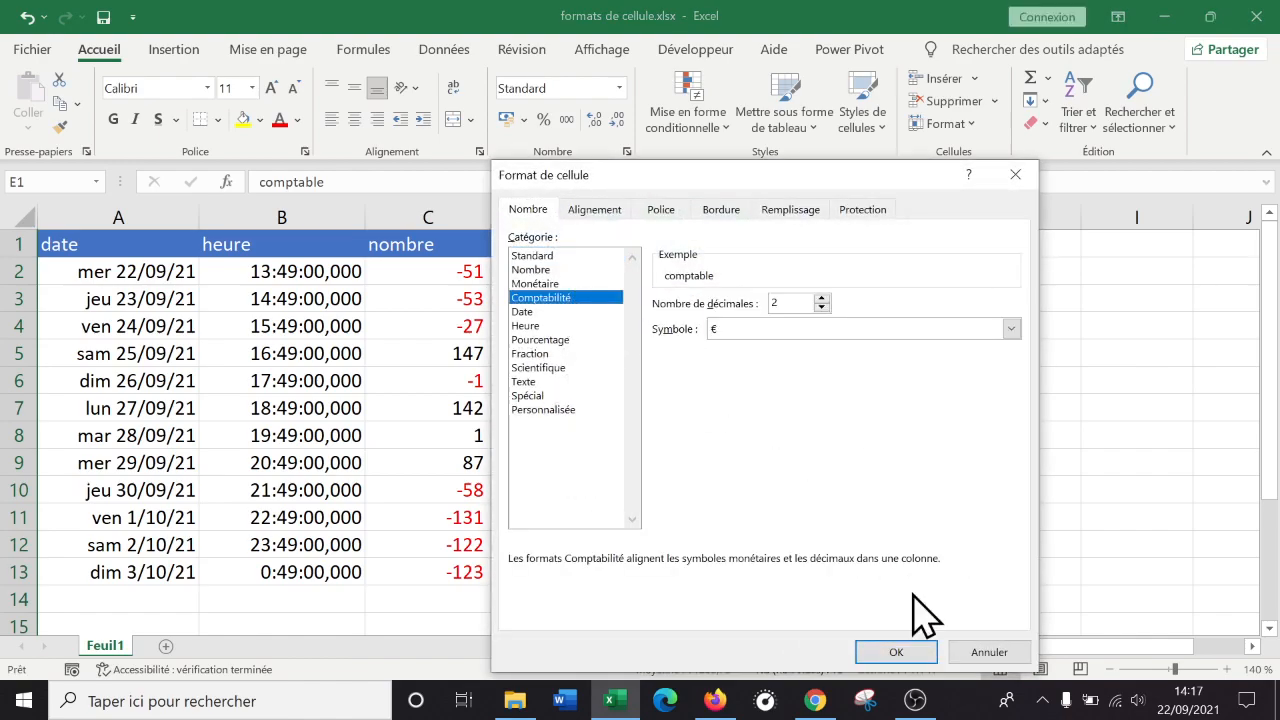
pyautogui.click(898, 652)
pyautogui.moveTo(750, 215); pyautogui.dragTo(802, 214)
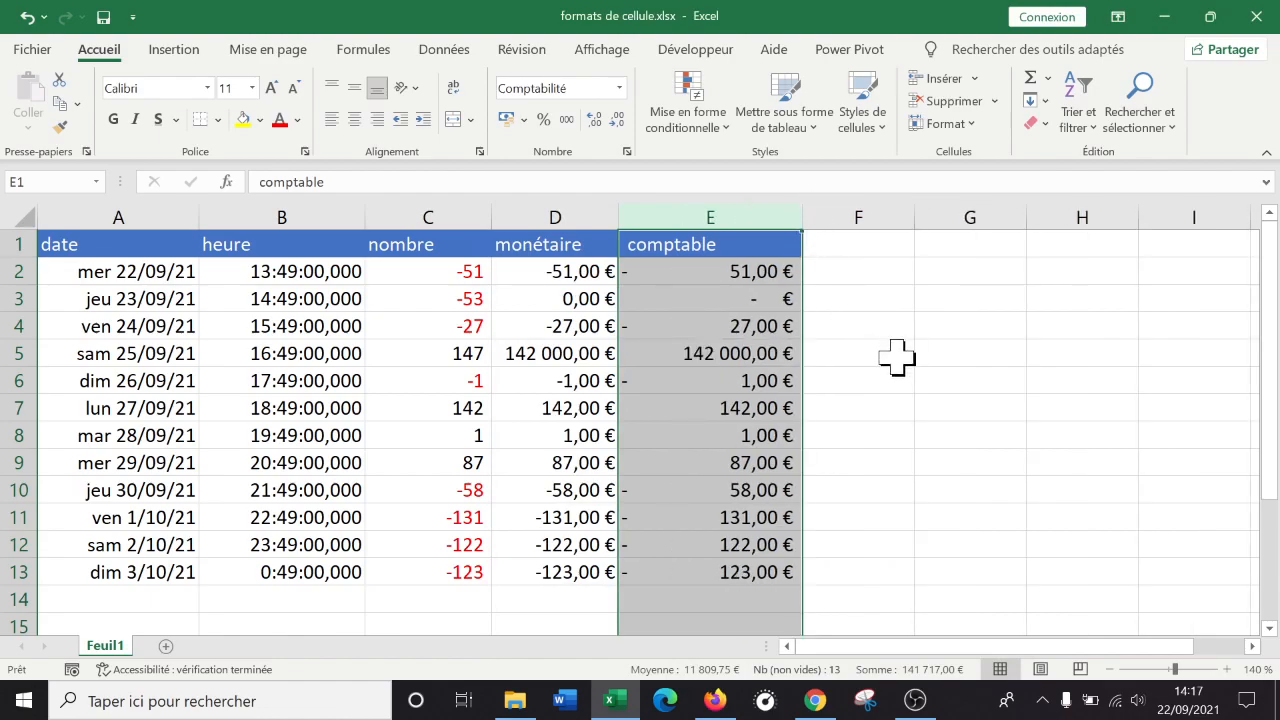
pyautogui.click(897, 357)
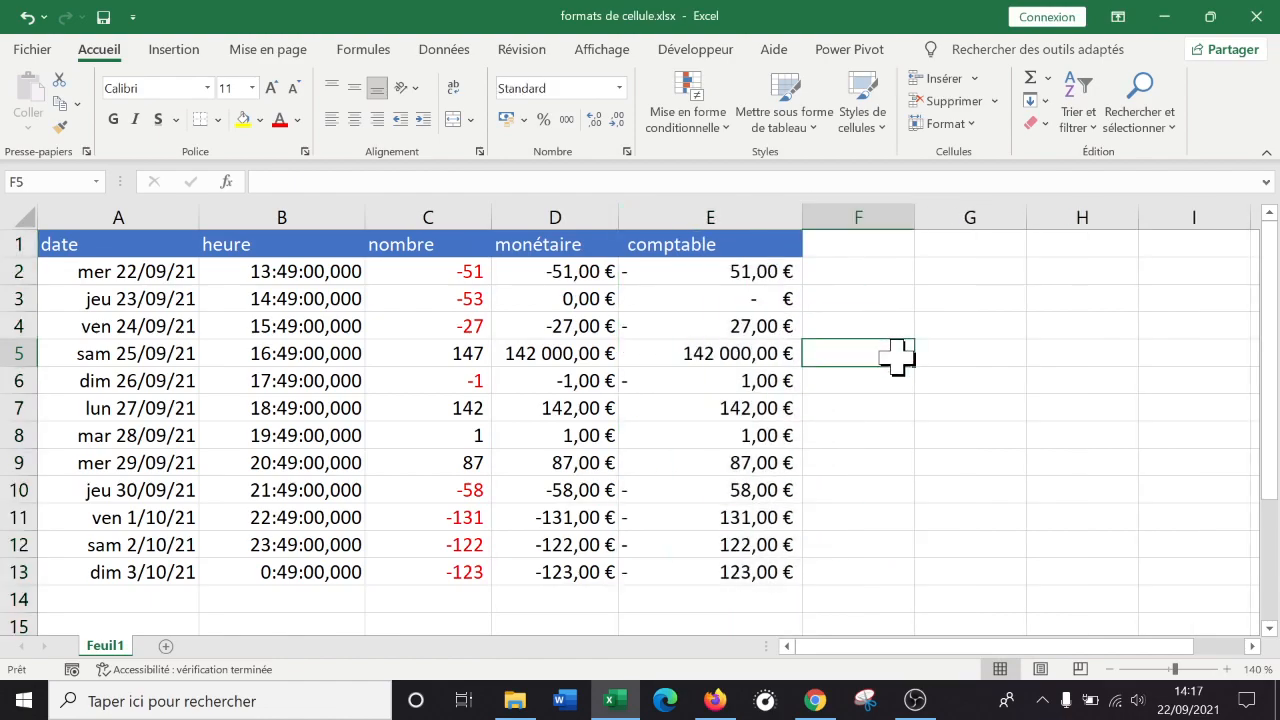
# Compare values in E6, E2, D3, E3 and D5 to see how each format displays them.
pyautogui.click(729, 200)
pyautogui.click(748, 389)
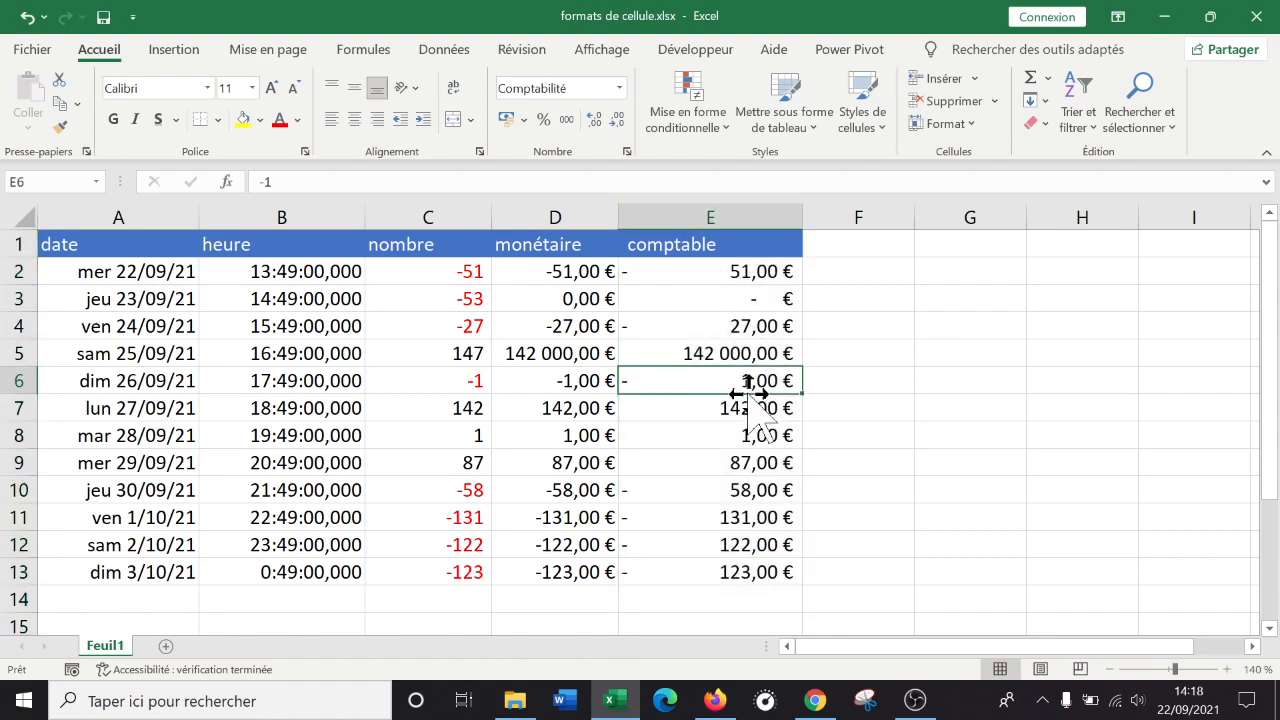
pyautogui.click(663, 271)
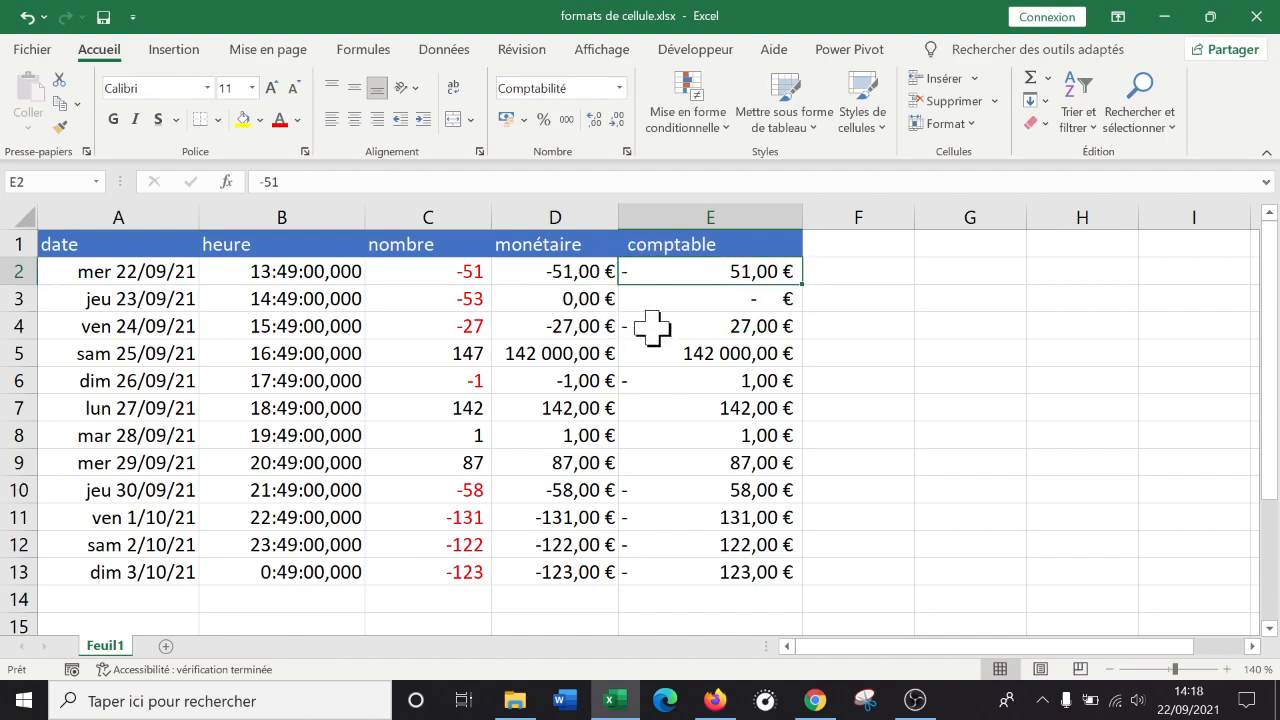
pyautogui.click(565, 298)
pyautogui.click(705, 297)
pyautogui.click(580, 297)
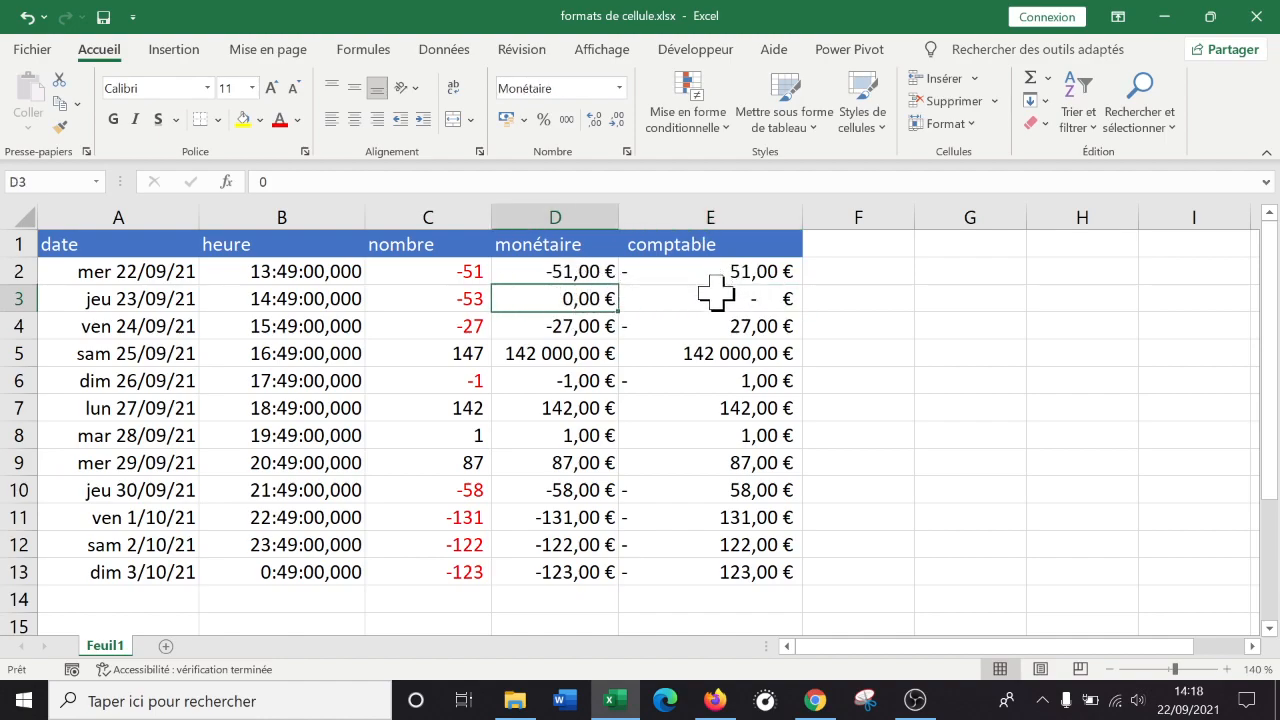
pyautogui.click(560, 356)
# Widen column D so the euro amounts fit.
pyautogui.click(703, 352)
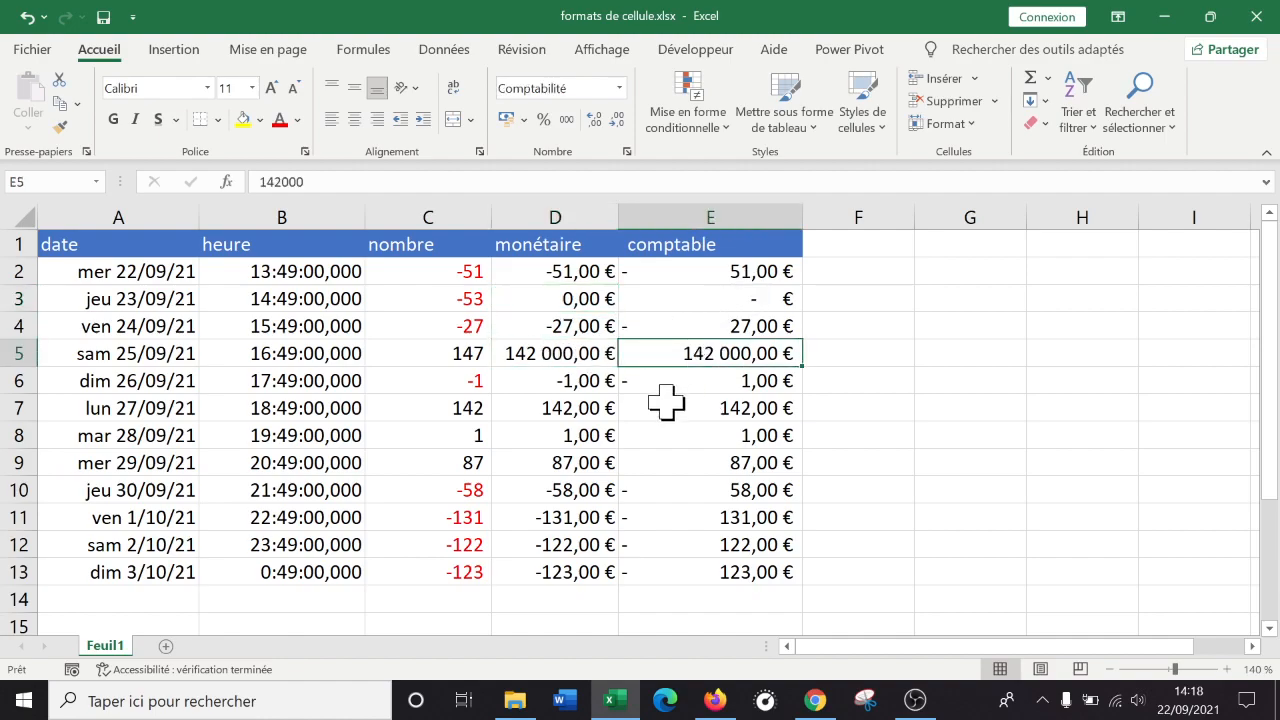
pyautogui.click(603, 542)
pyautogui.moveTo(619, 215); pyautogui.dragTo(663, 215)
pyautogui.click(820, 378)
# Try left, centre and right alignment on columns D and E, leaving them right-aligned.
pyautogui.click(594, 213)
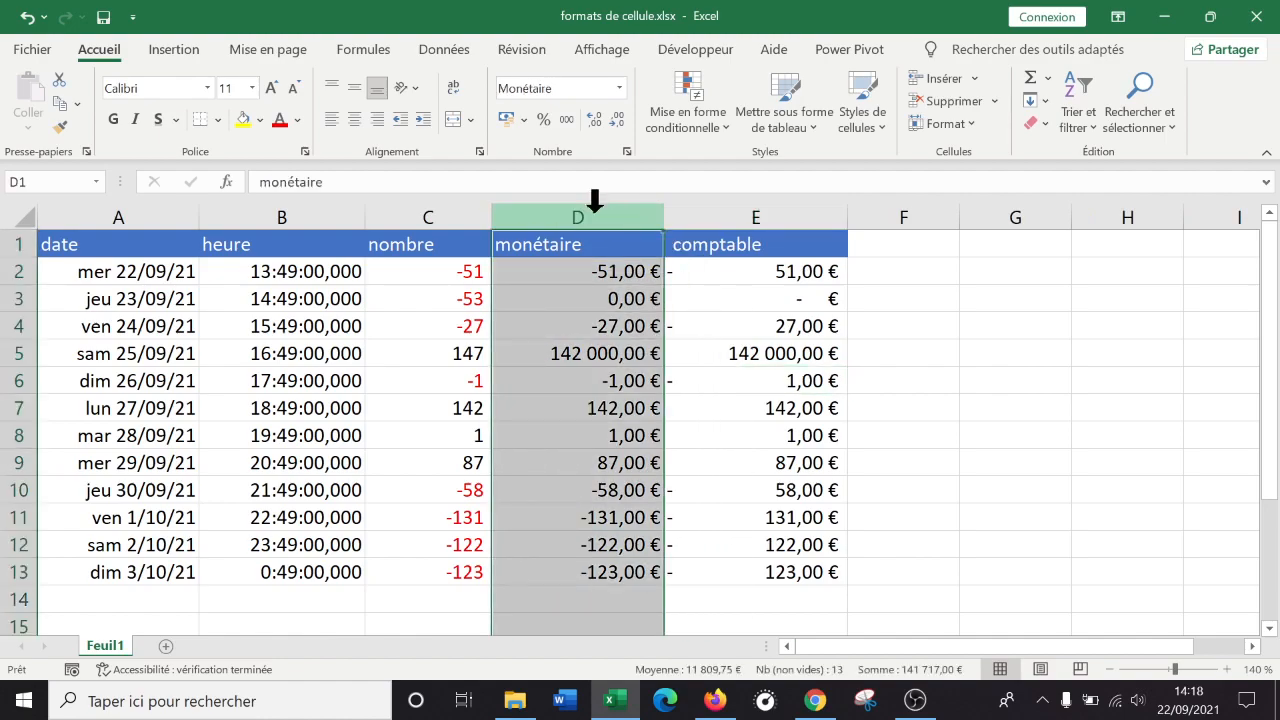
pyautogui.click(333, 119)
pyautogui.click(354, 119)
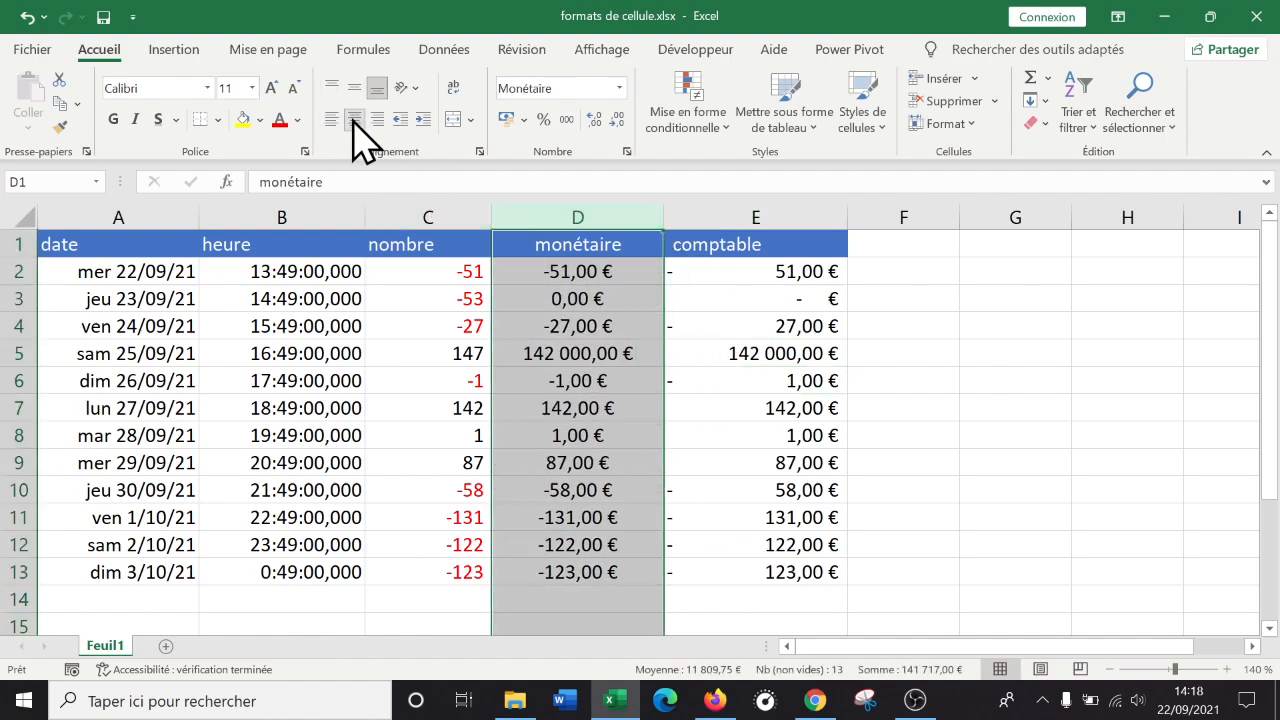
pyautogui.click(378, 119)
pyautogui.click(759, 212)
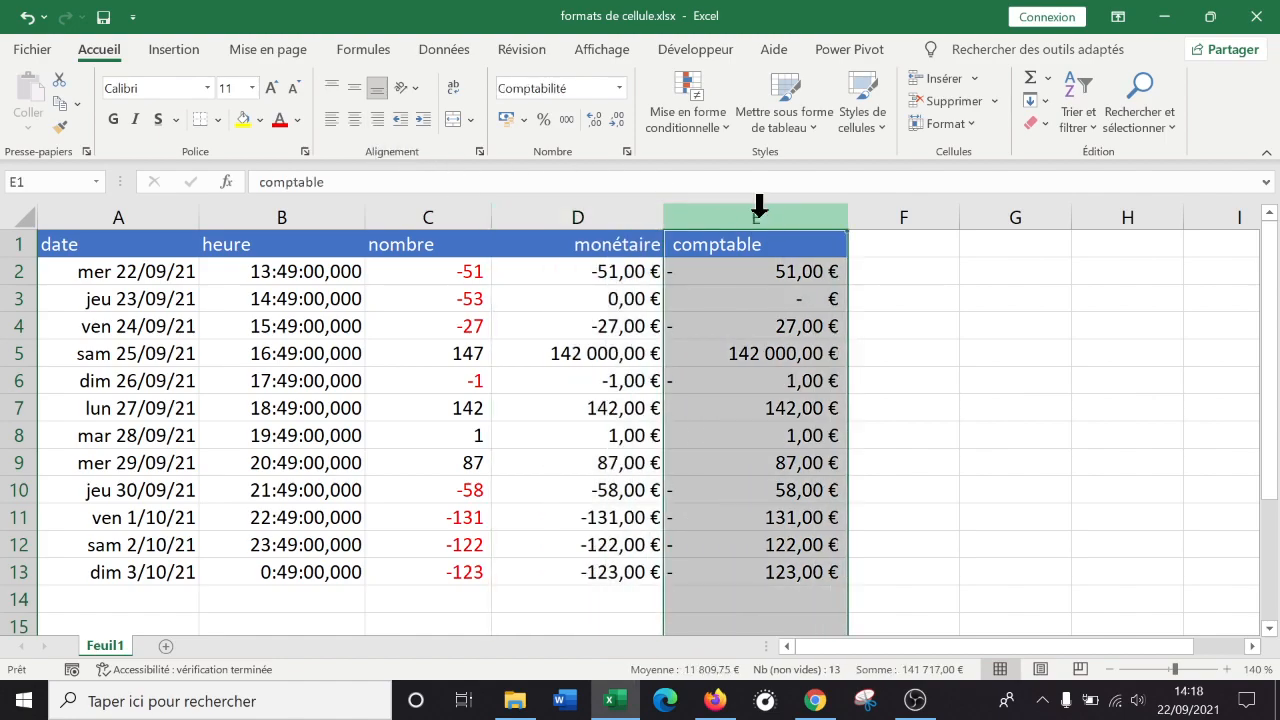
pyautogui.click(333, 88)
pyautogui.click(354, 119)
pyautogui.click(378, 119)
pyautogui.click(354, 119)
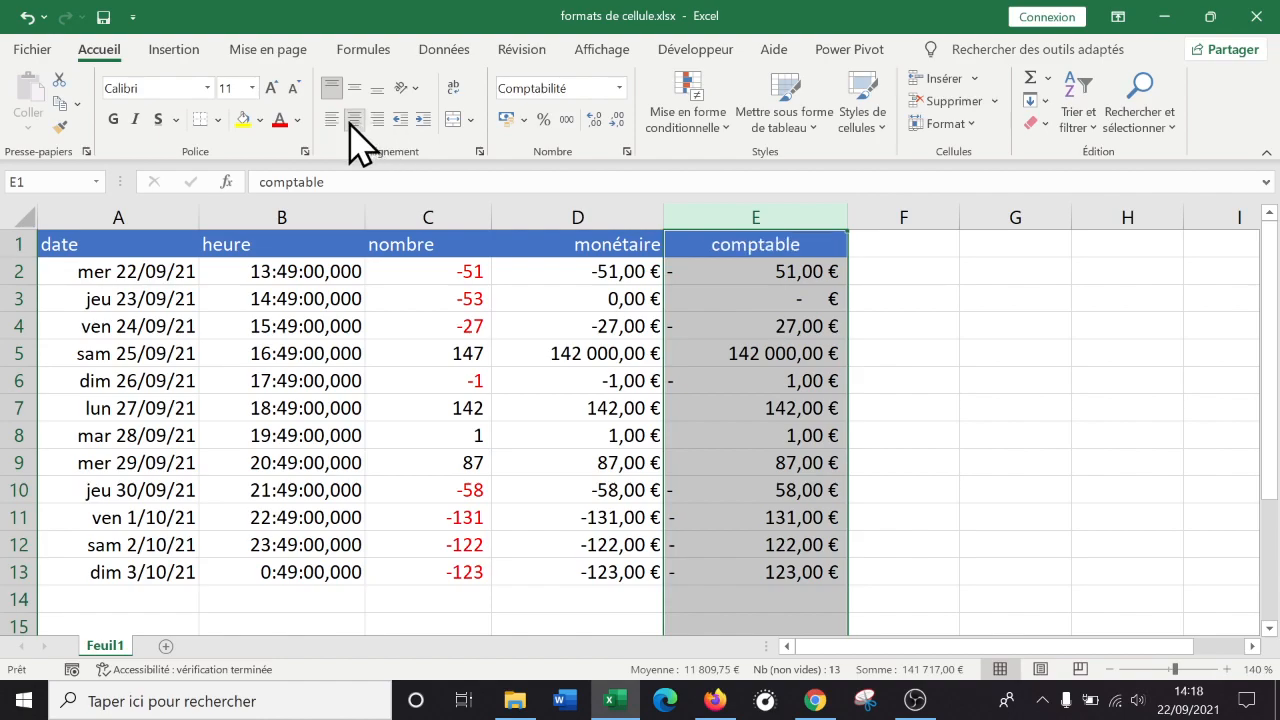
pyautogui.click(331, 119)
pyautogui.click(354, 119)
pyautogui.click(377, 119)
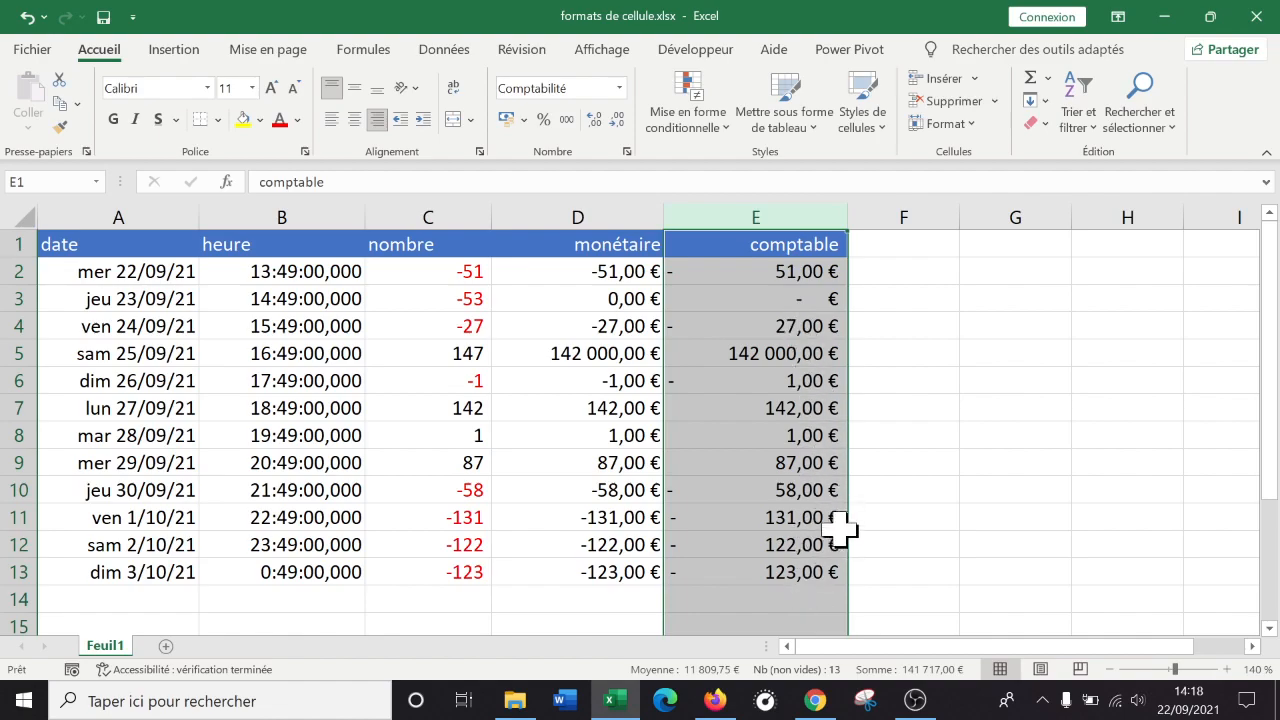
# Centre the monétaire header in D1 and the comptable header in E1.
pyautogui.click(600, 216)
pyautogui.click(530, 235)
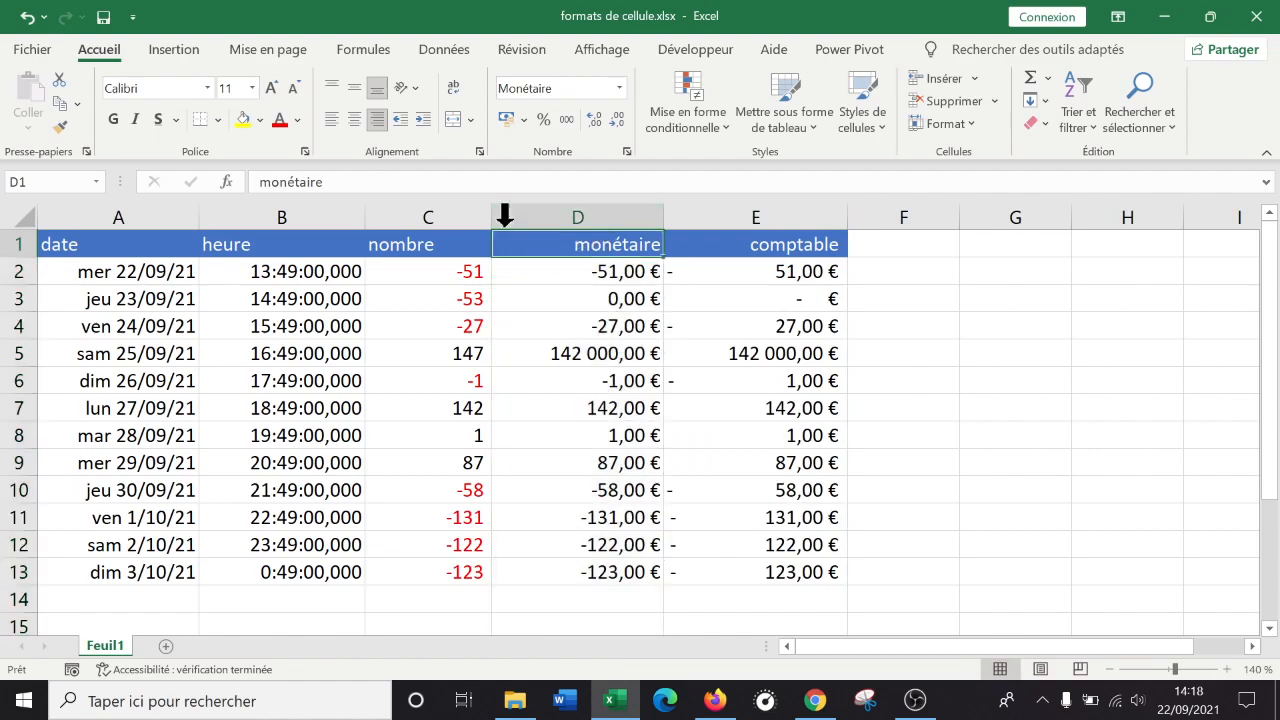
pyautogui.click(355, 119)
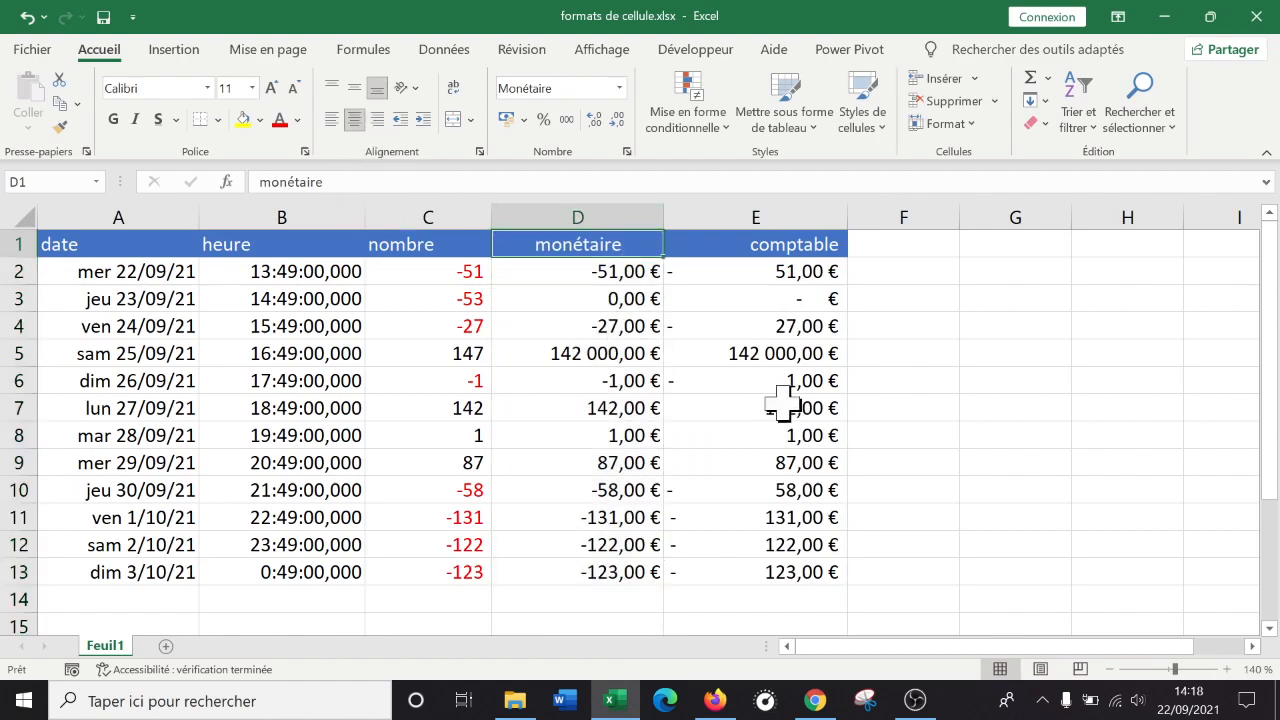
pyautogui.click(805, 247)
pyautogui.click(355, 119)
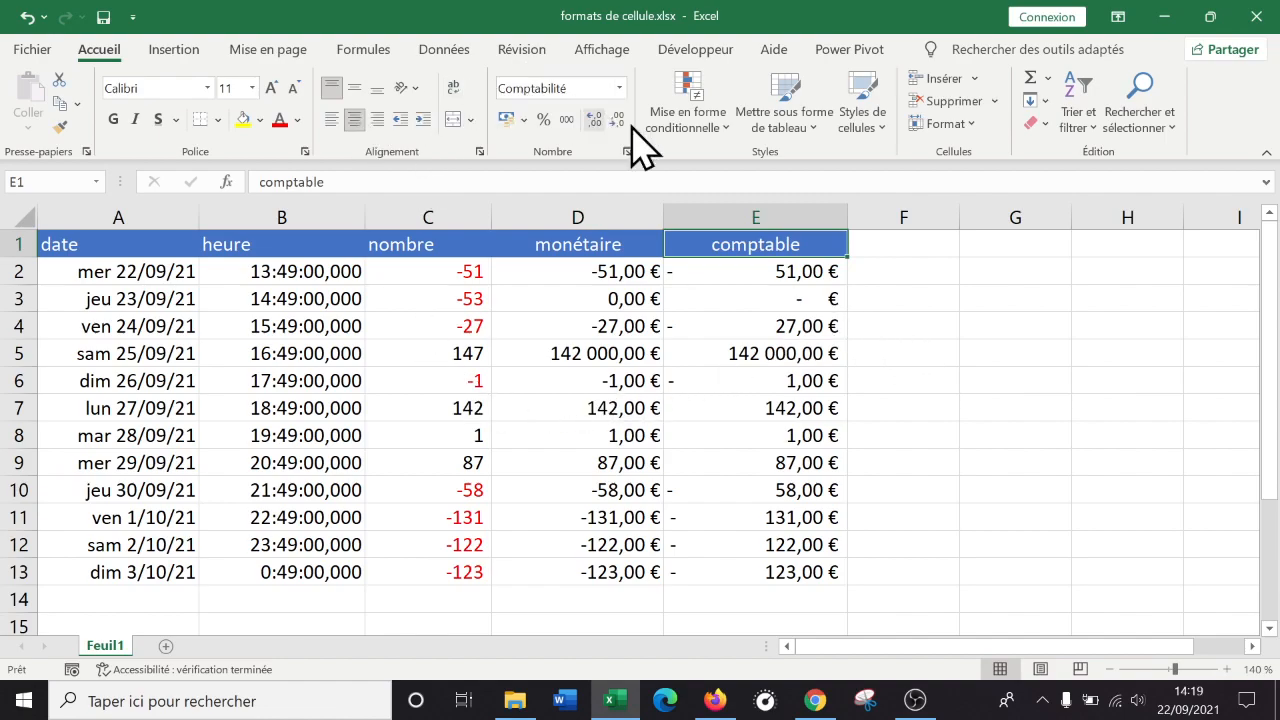
pyautogui.click(883, 255)
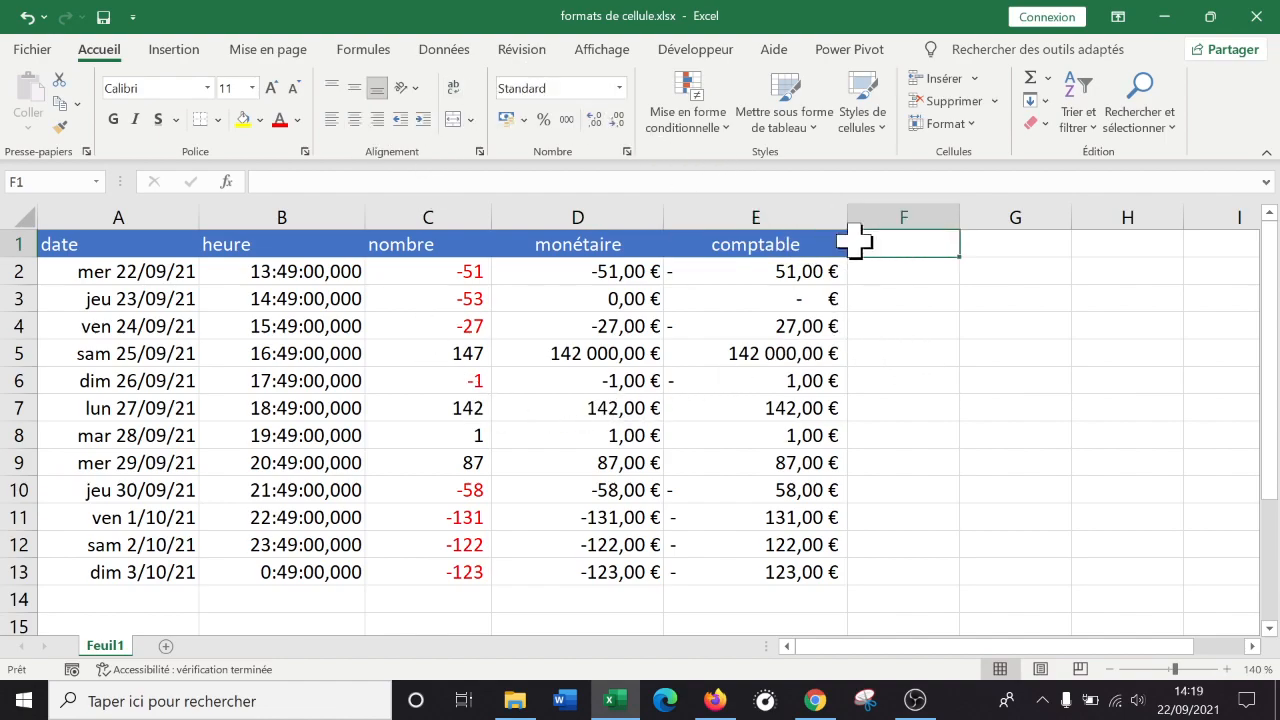
pyautogui.click(627, 151)
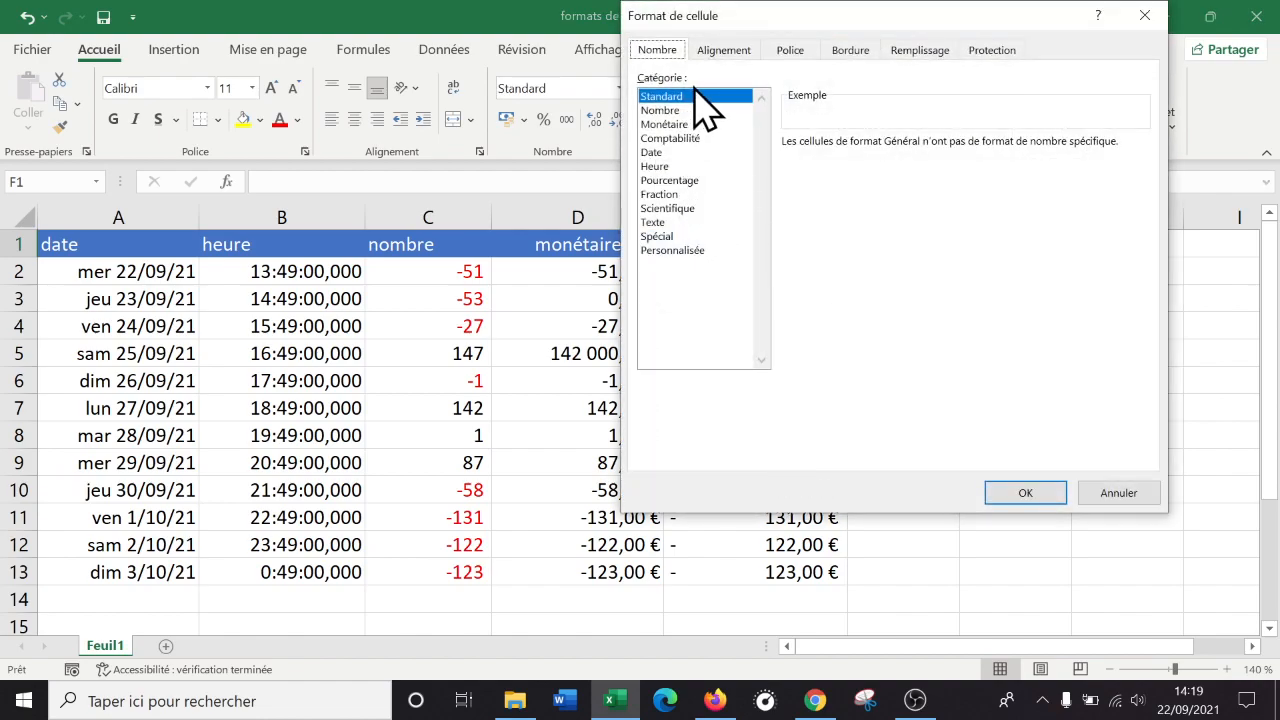
pyautogui.click(684, 180)
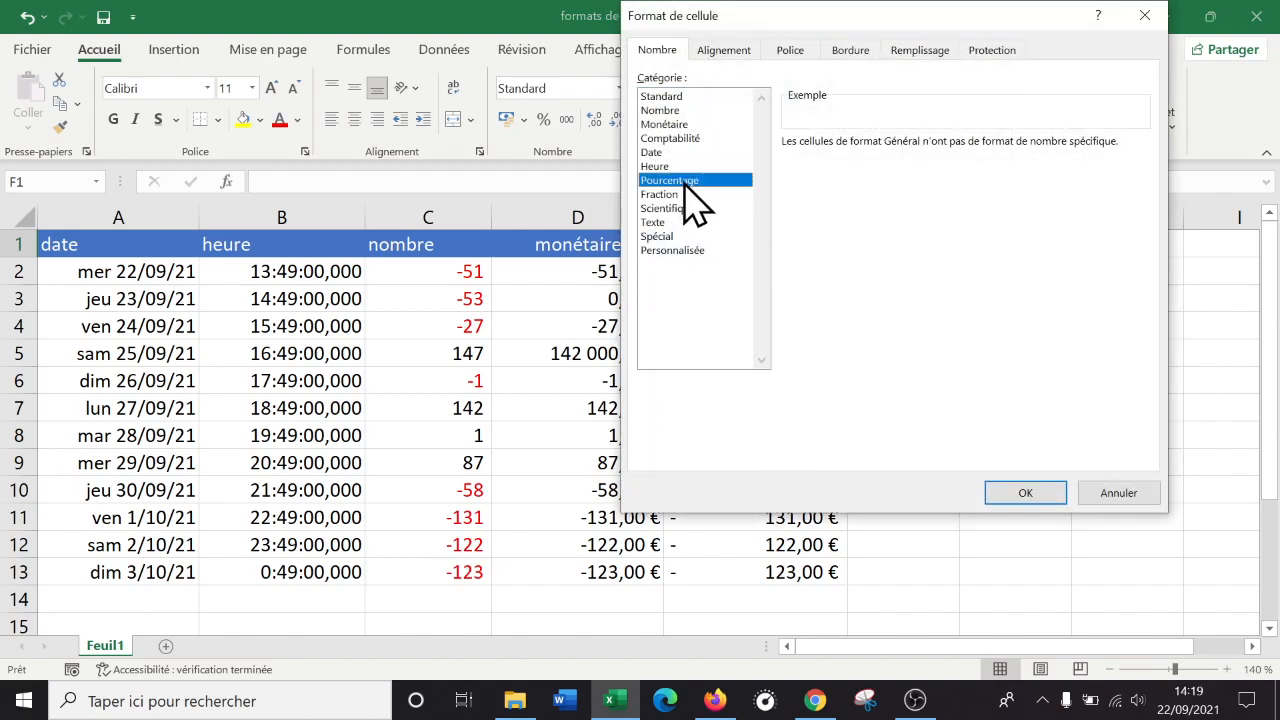
pyautogui.click(690, 194)
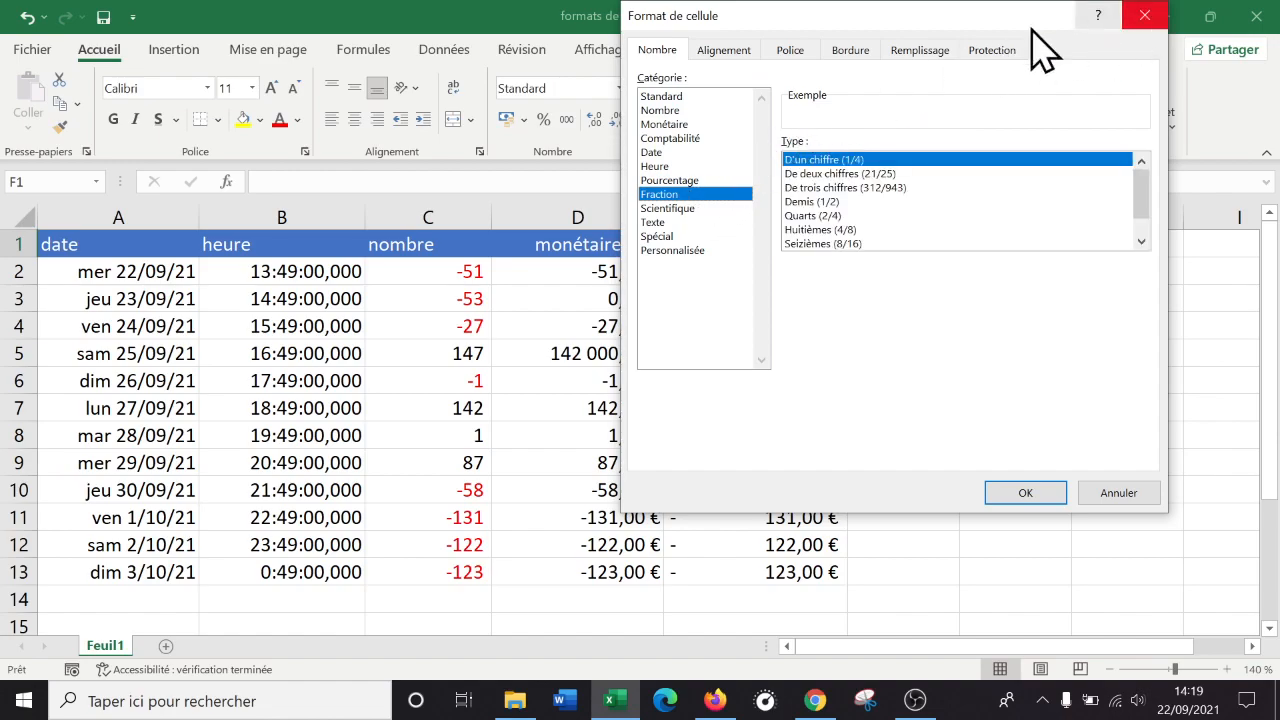
pyautogui.click(1145, 15)
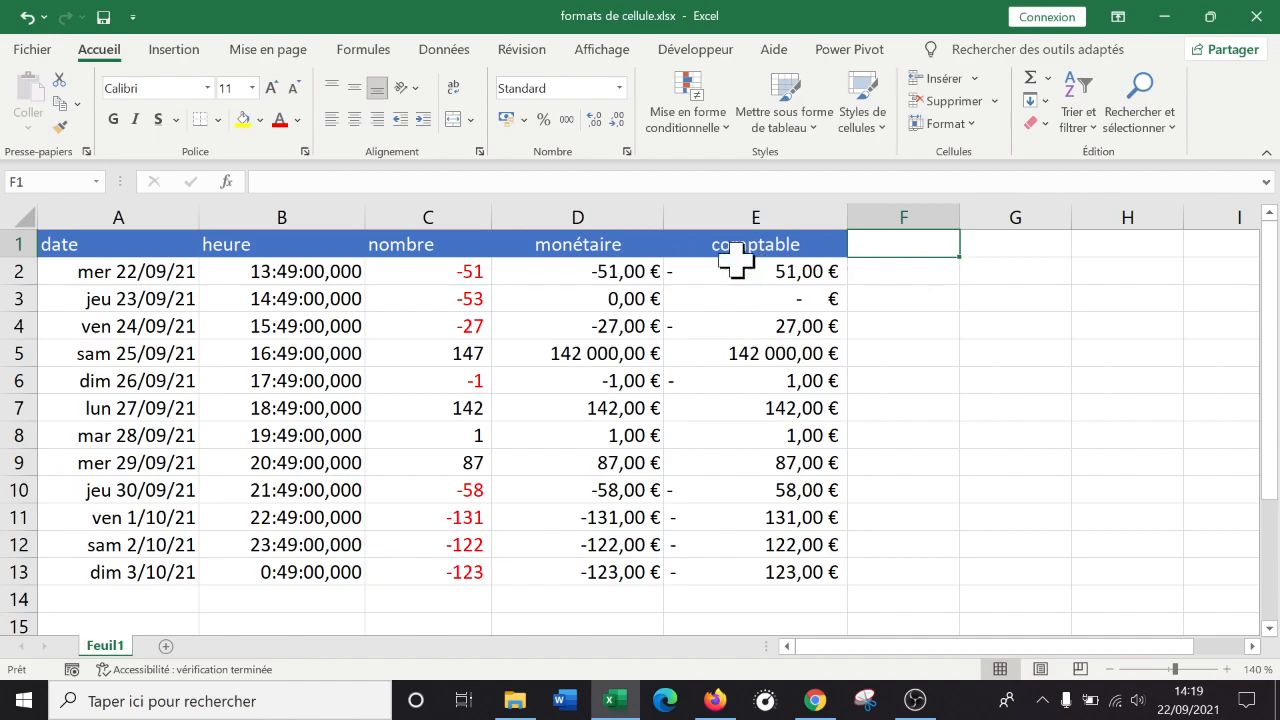
# Enter 12 in F2 so it displays as 12%.
pyautogui.click(950, 265)
pyautogui.write('12')
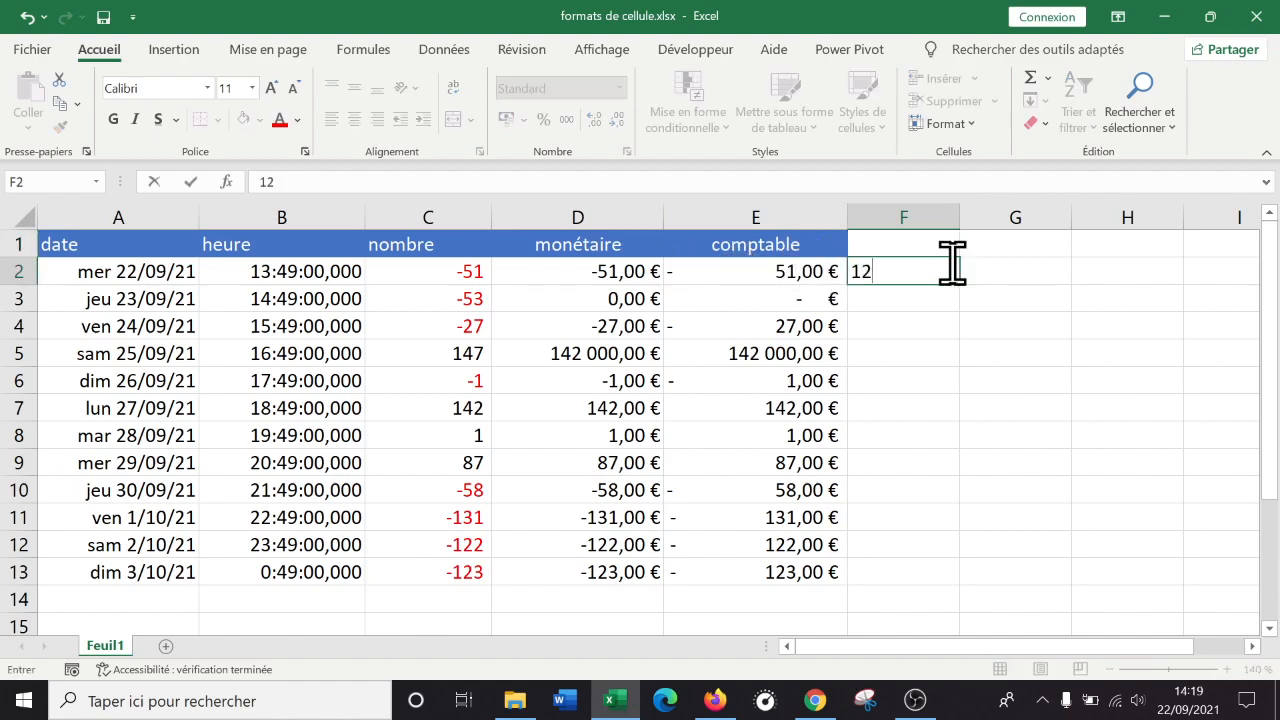
pyautogui.press('Return')
pyautogui.click(921, 270)
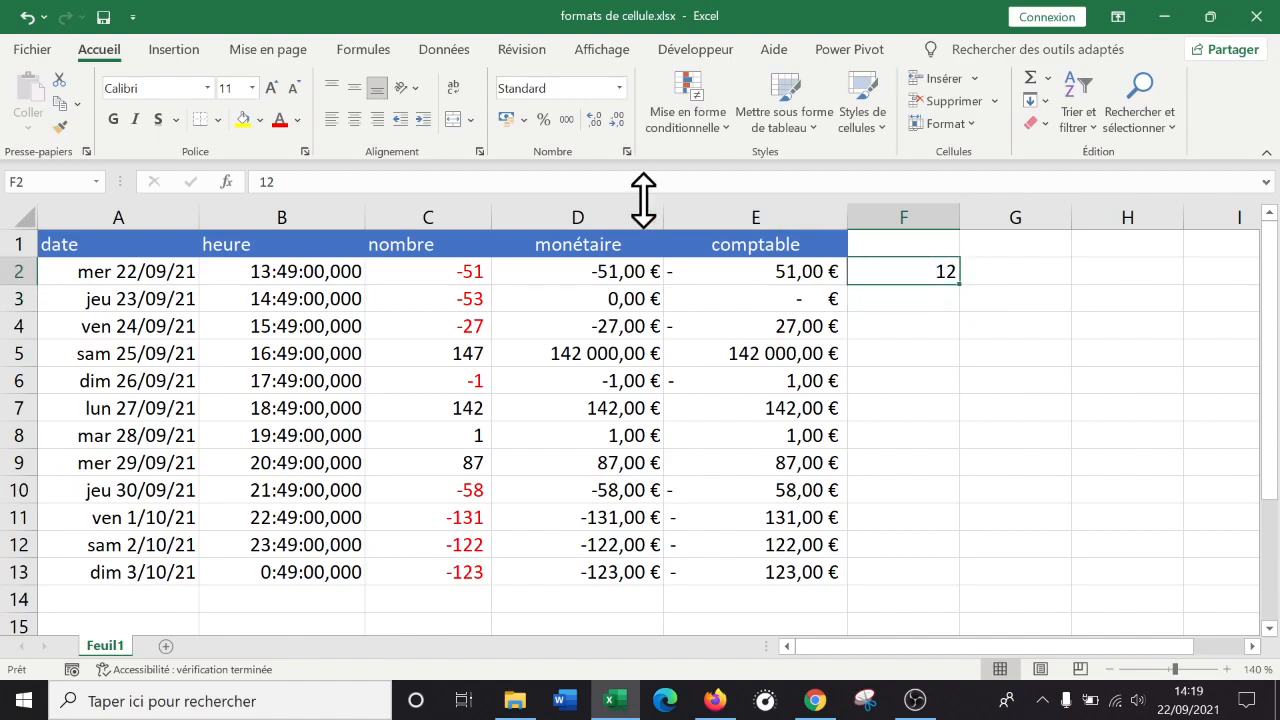
pyautogui.click(620, 89)
pyautogui.click(1152, 345)
pyautogui.click(900, 299)
pyautogui.click(917, 266)
pyautogui.write('1')
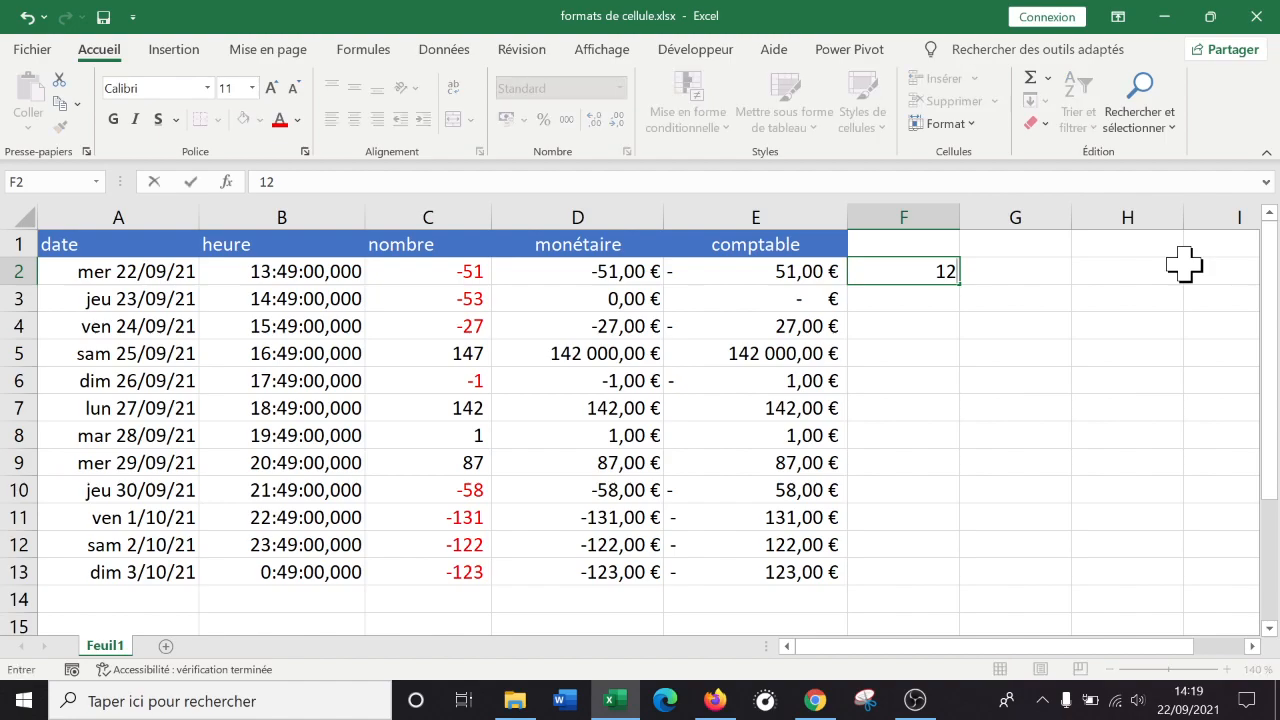
pyautogui.press('Return')
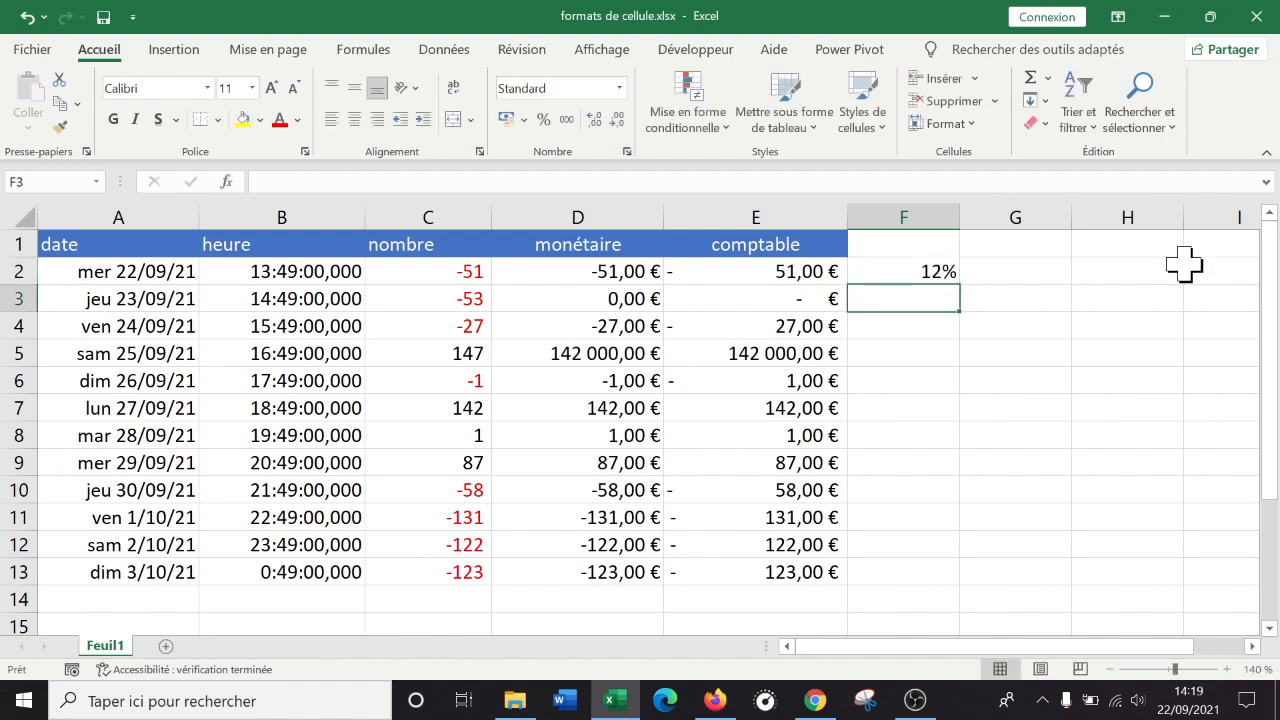
# Enter 1 in F3 with percent style to show 100%, then fill F4 to show 50%.
pyautogui.press('Up')
pyautogui.press('Down')
pyautogui.press('Up')
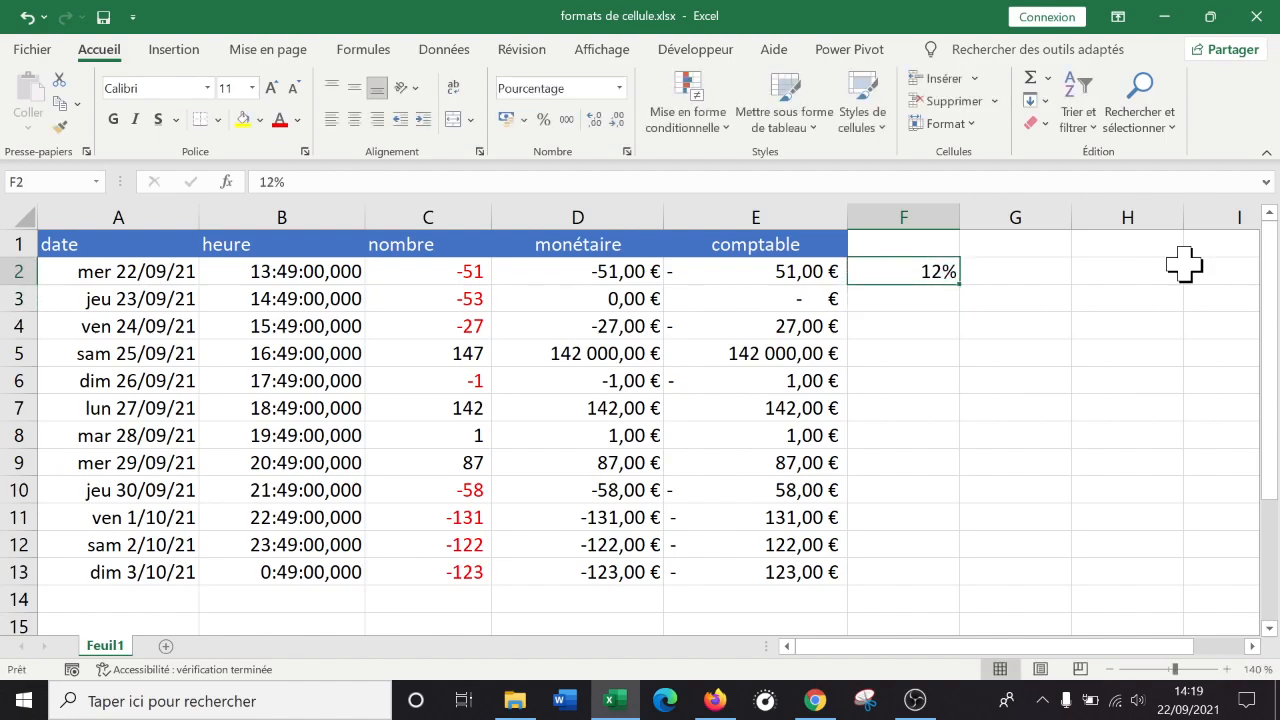
pyautogui.press('Down')
pyautogui.press('Return')
pyautogui.press('Up')
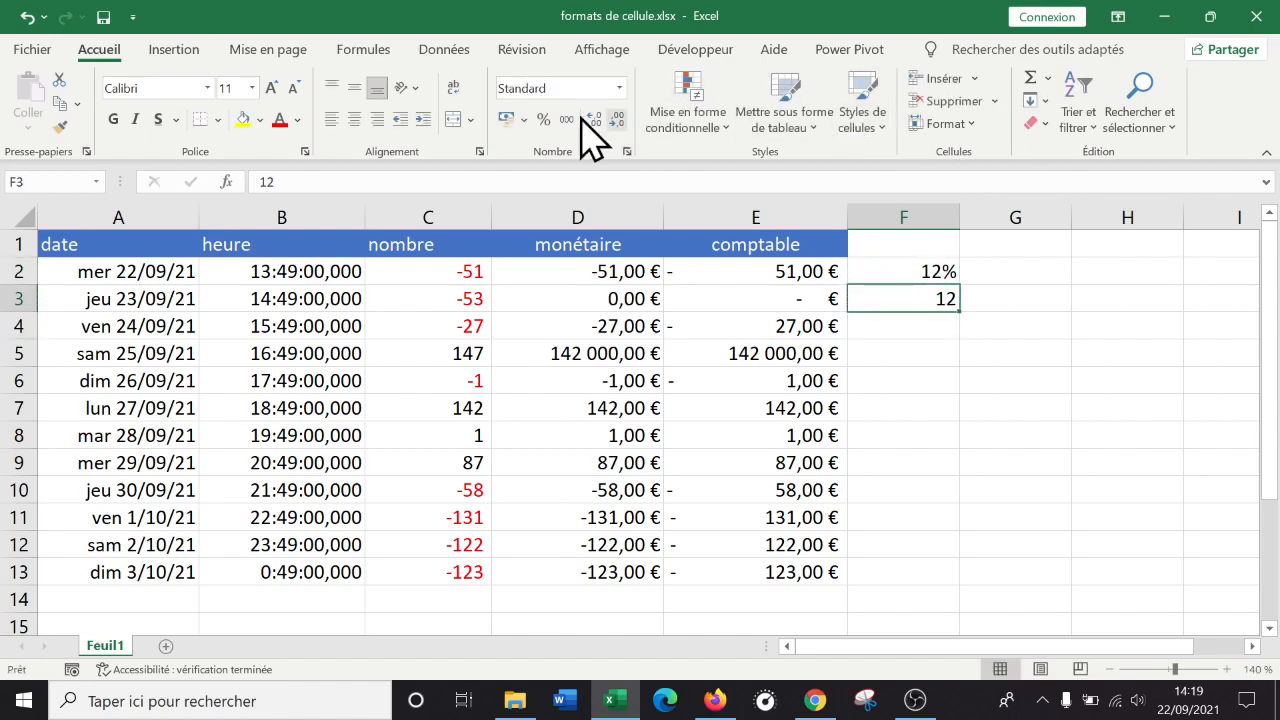
pyautogui.write('1')
pyautogui.press('Return')
pyautogui.press('Up')
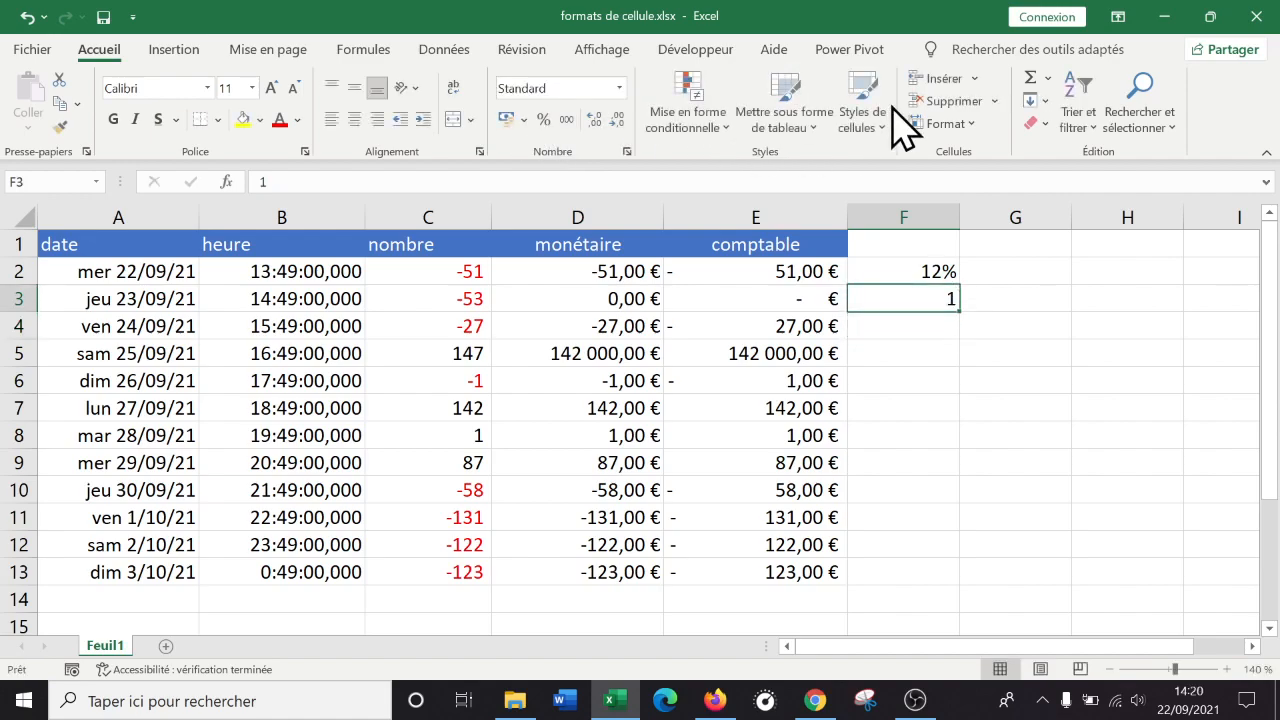
pyautogui.click(544, 121)
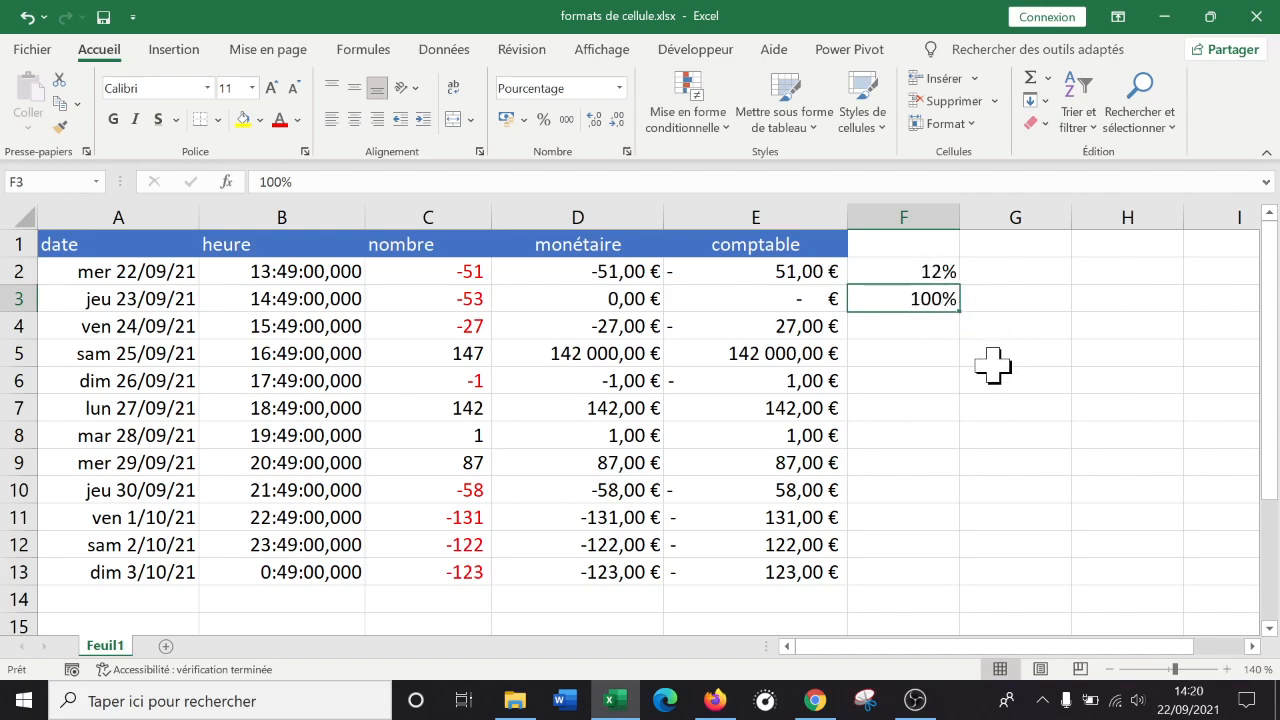
pyautogui.click(896, 318)
pyautogui.write('13')
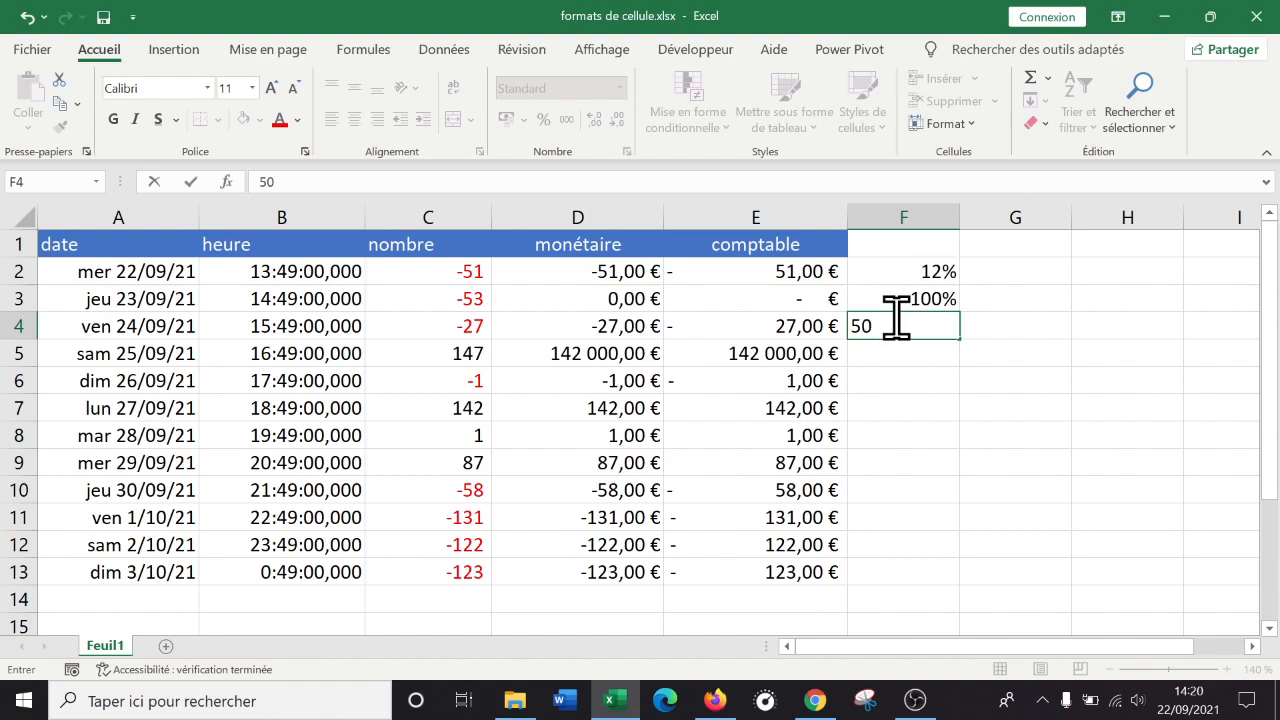
pyautogui.press('Return')
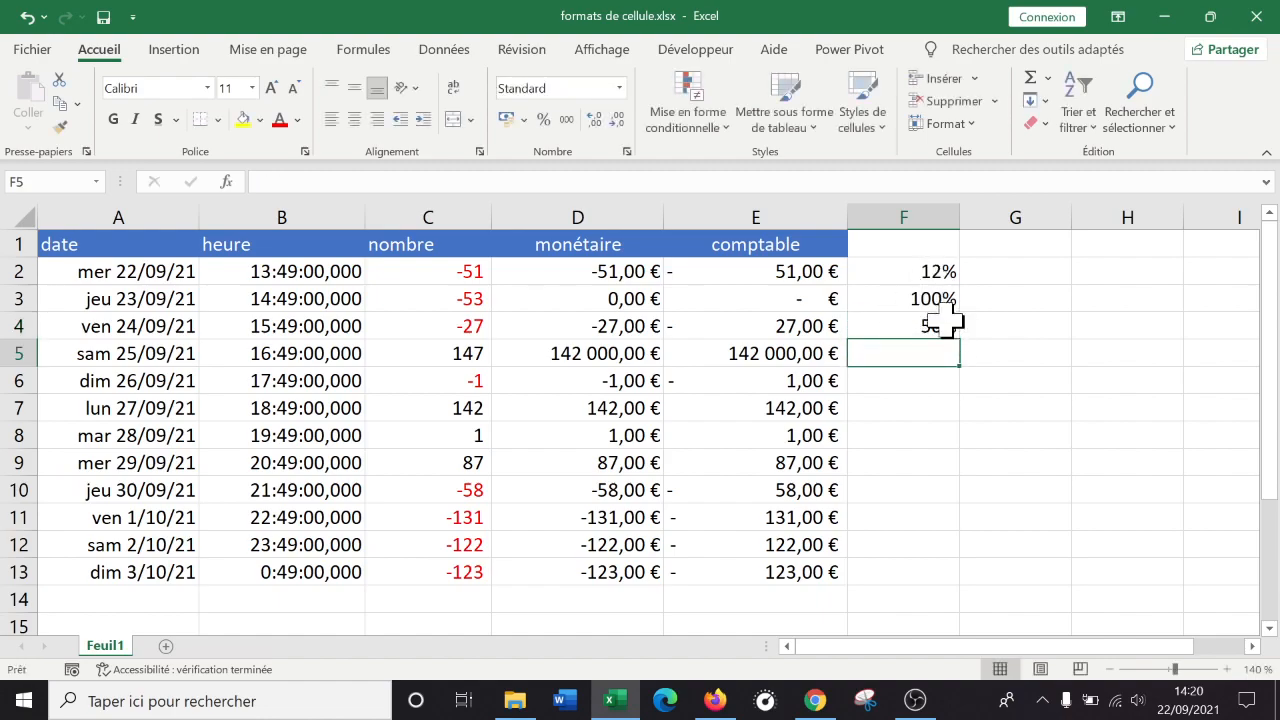
# Format column F as Pourcentage with 4 decimals (12,0000%), then undo to clear the values.
pyautogui.click(908, 214)
pyautogui.rightClick(916, 238)
pyautogui.click(1000, 495)
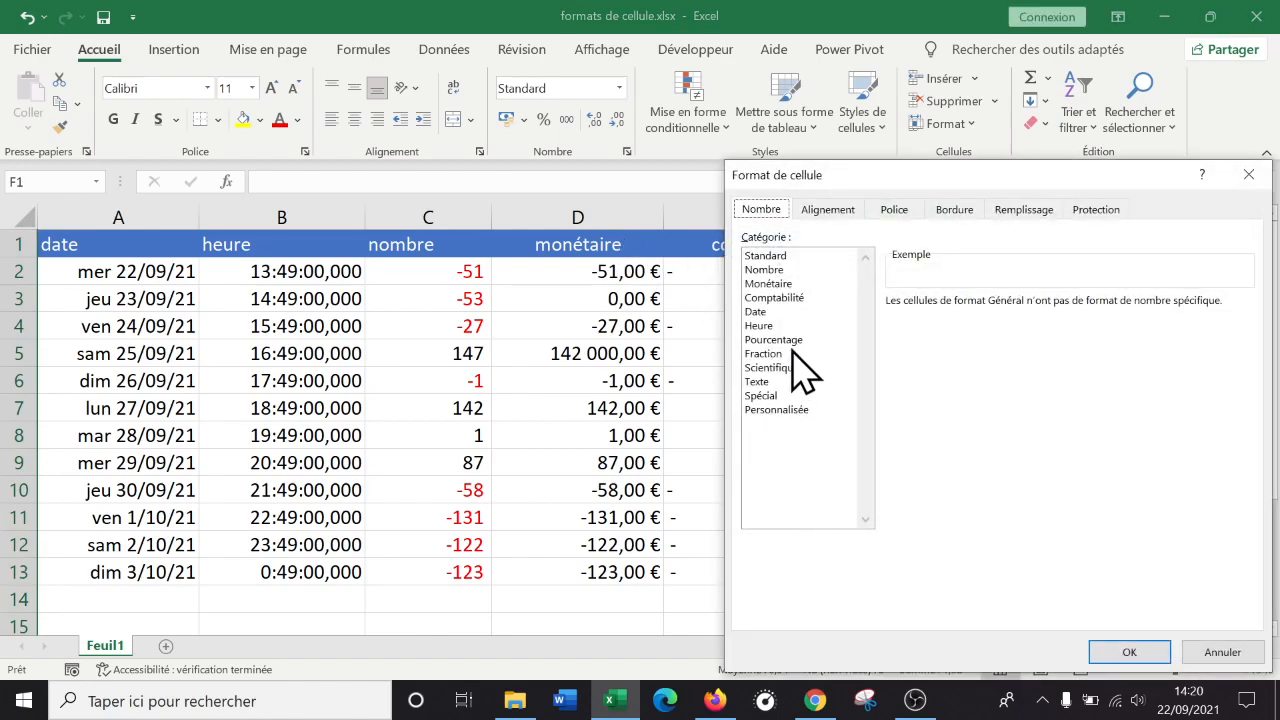
pyautogui.click(790, 340)
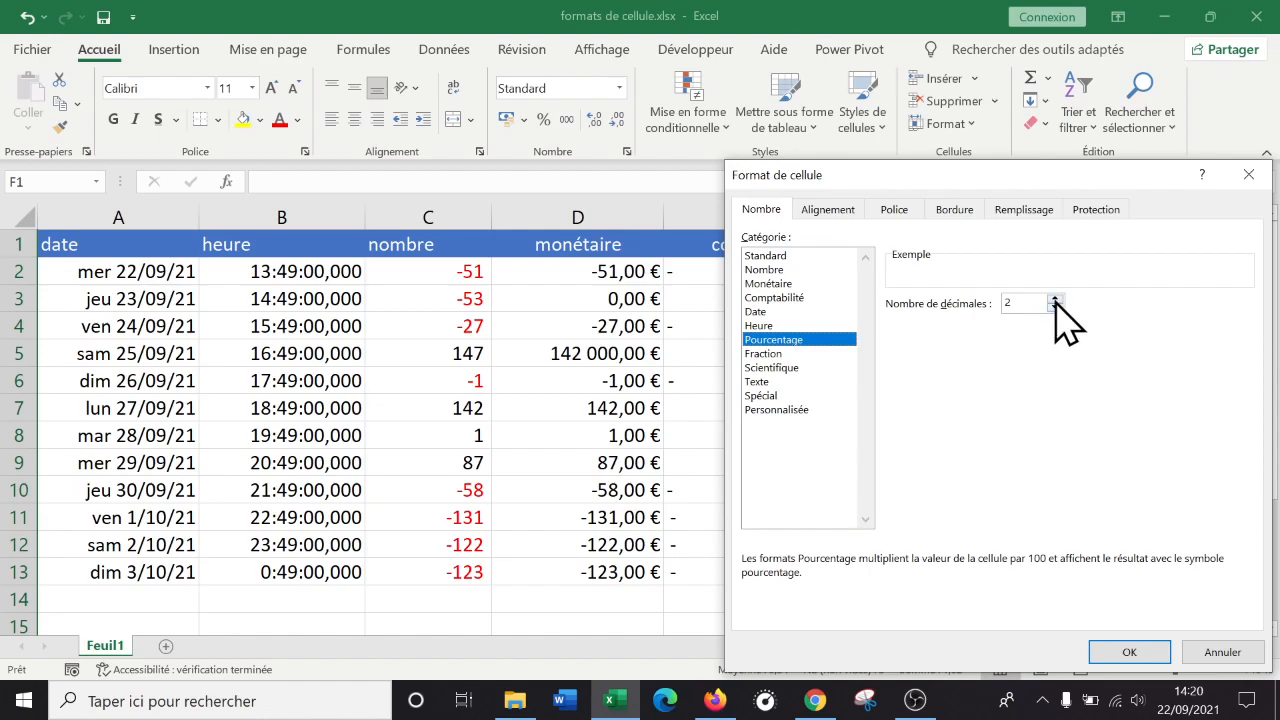
pyautogui.click(1125, 652)
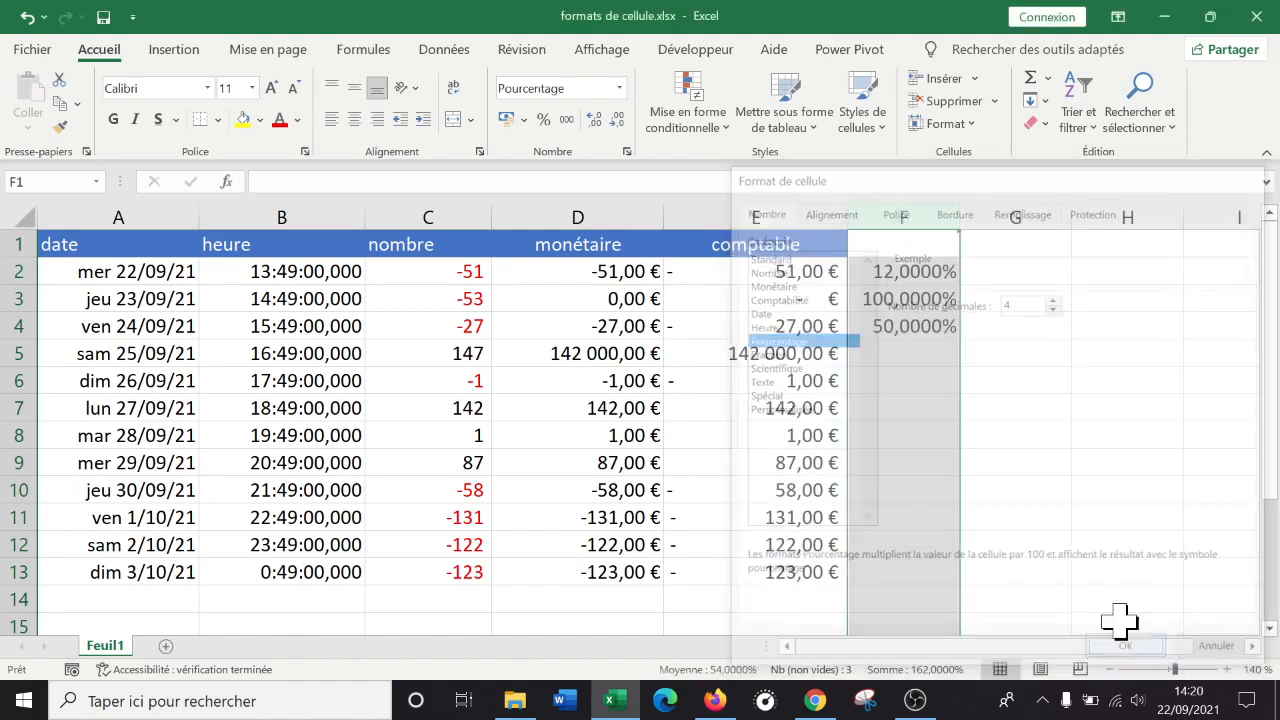
pyautogui.click(1021, 358)
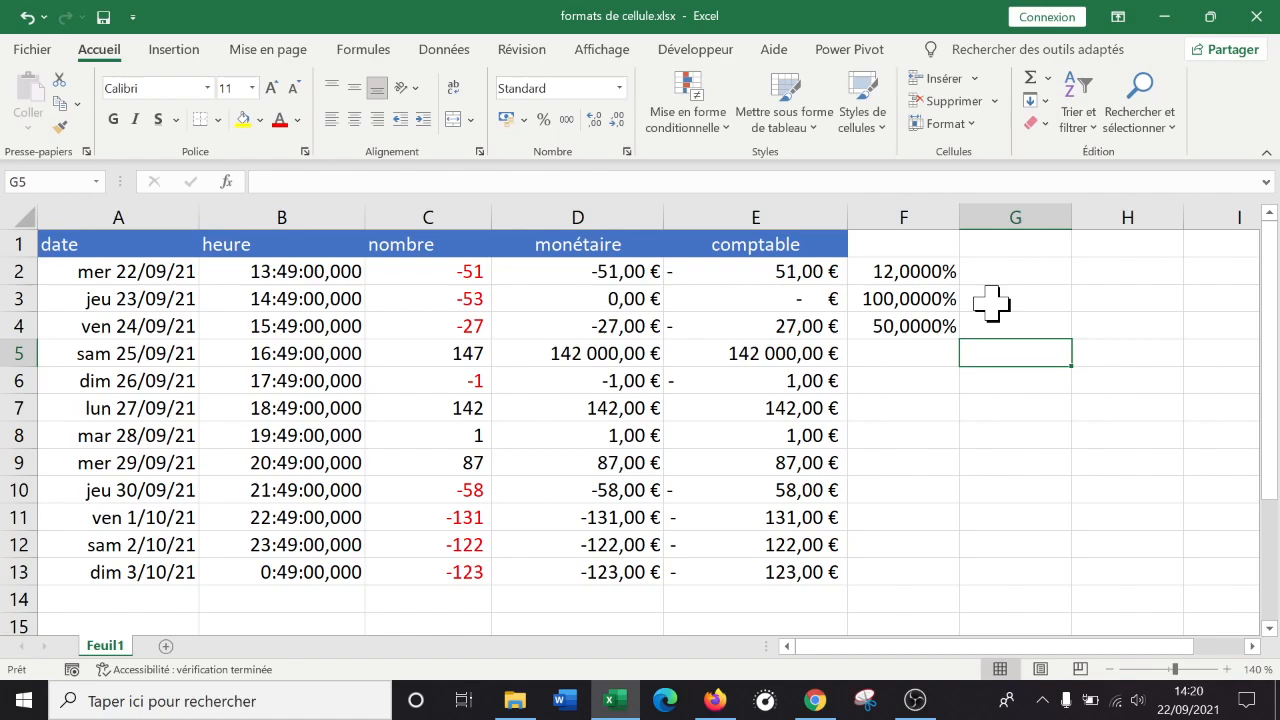
pyautogui.hotkey('ctrl', 'z')
pyautogui.hotkey('ctrl', 'z')
pyautogui.hotkey('ctrl', 'z')
# Widen column F and enter 0,25 in F2 and 1/4 in F3.
pyautogui.moveTo(960, 217); pyautogui.dragTo(1021, 217)
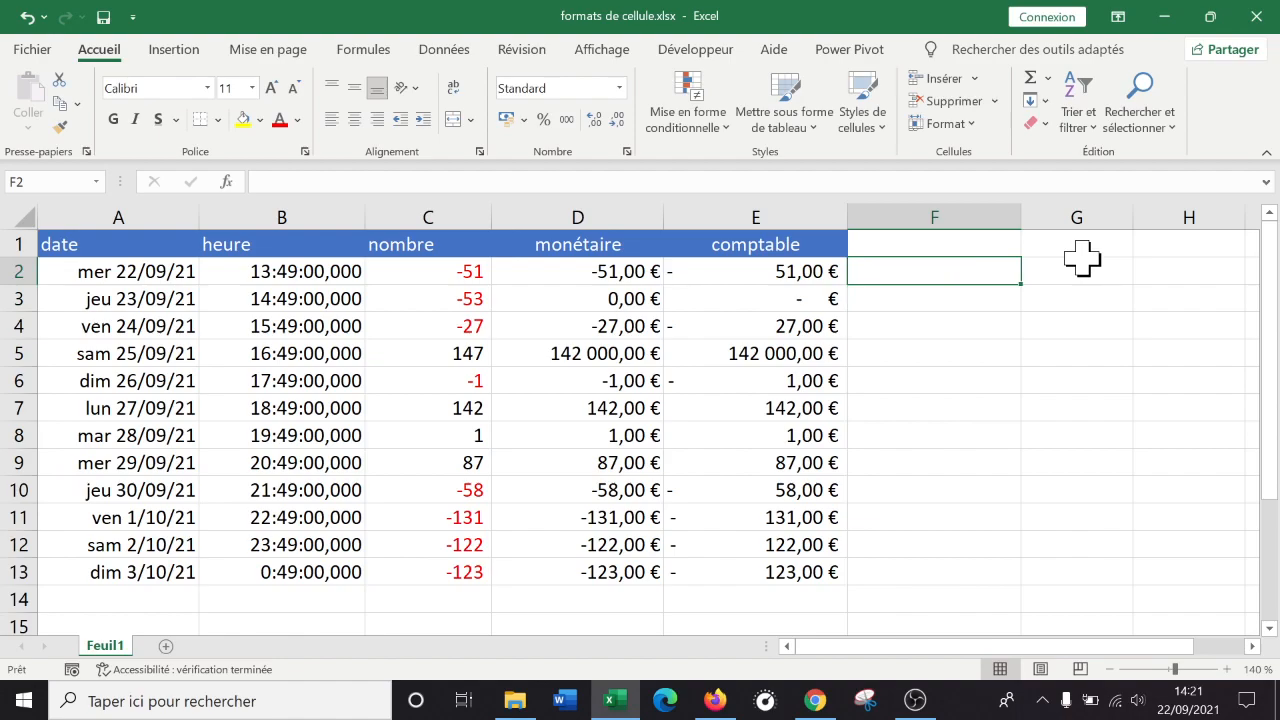
pyautogui.write('0,25')
pyautogui.press('Return')
pyautogui.press('Down')
pyautogui.press('Up')
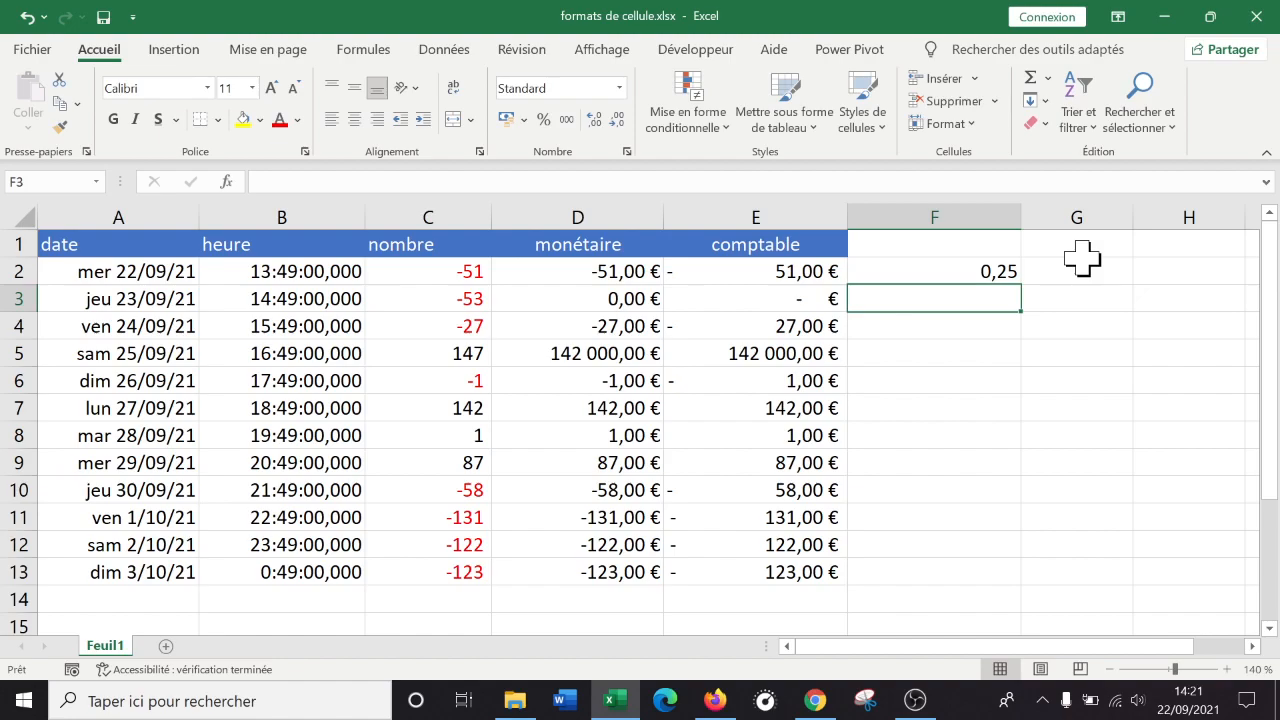
pyautogui.write('1/4')
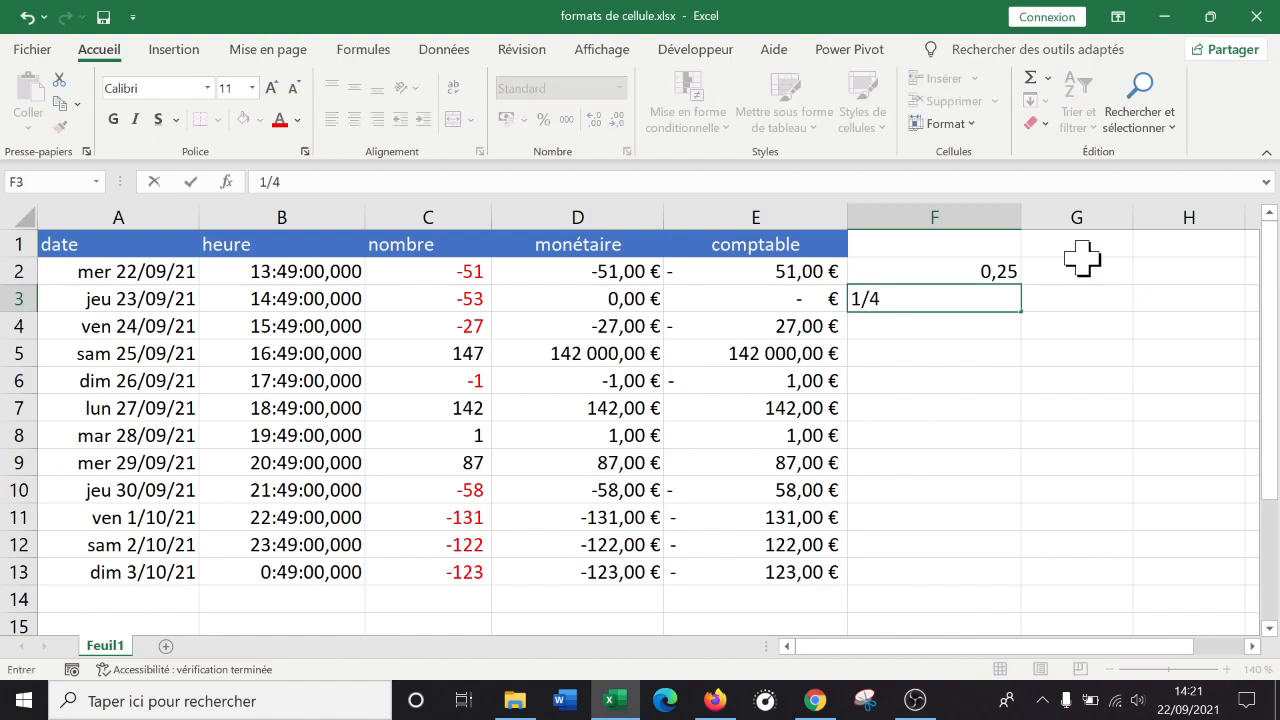
pyautogui.press('Return')
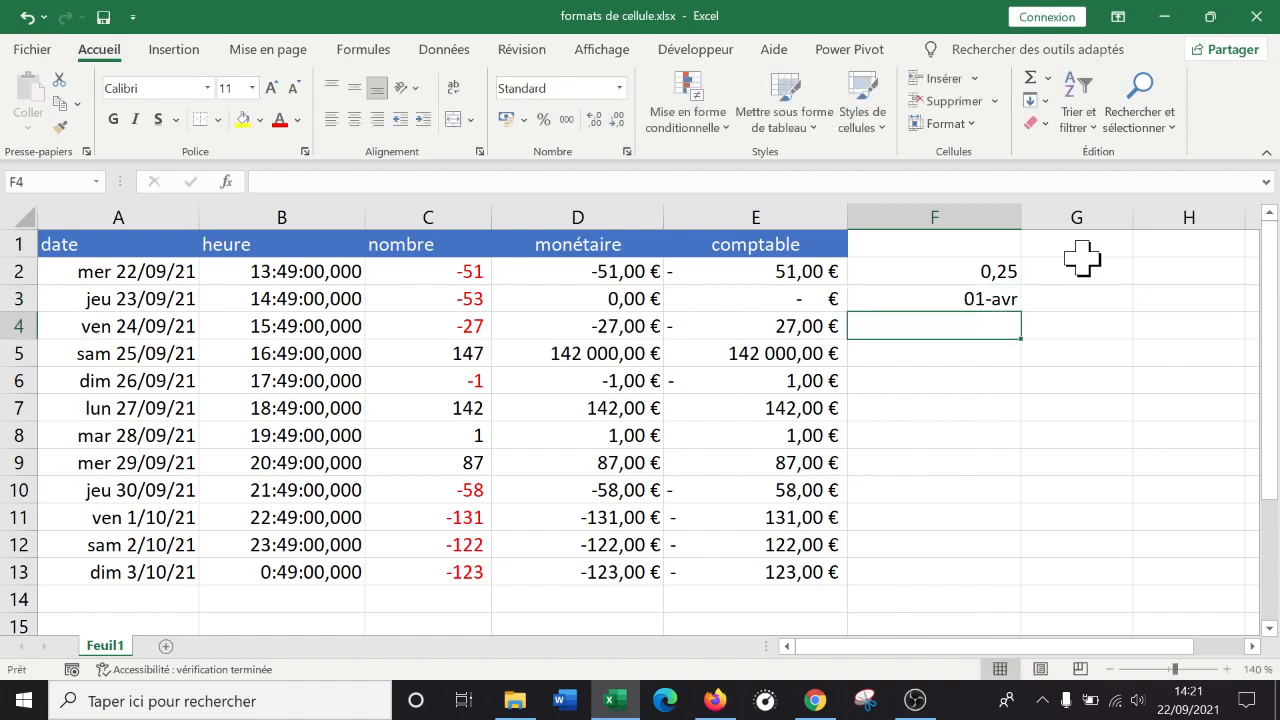
pyautogui.press('Up')
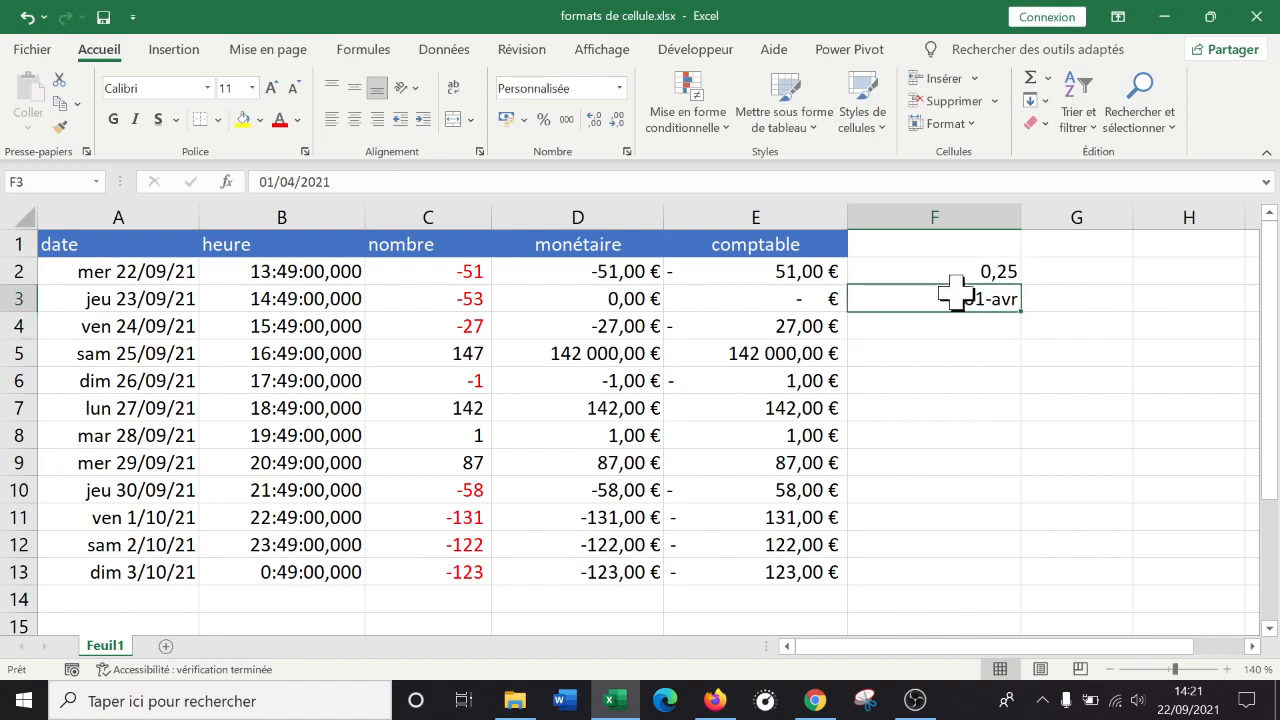
# Inspect the date stored in F3, then delete column F.
pyautogui.doubleClick(1000, 296)
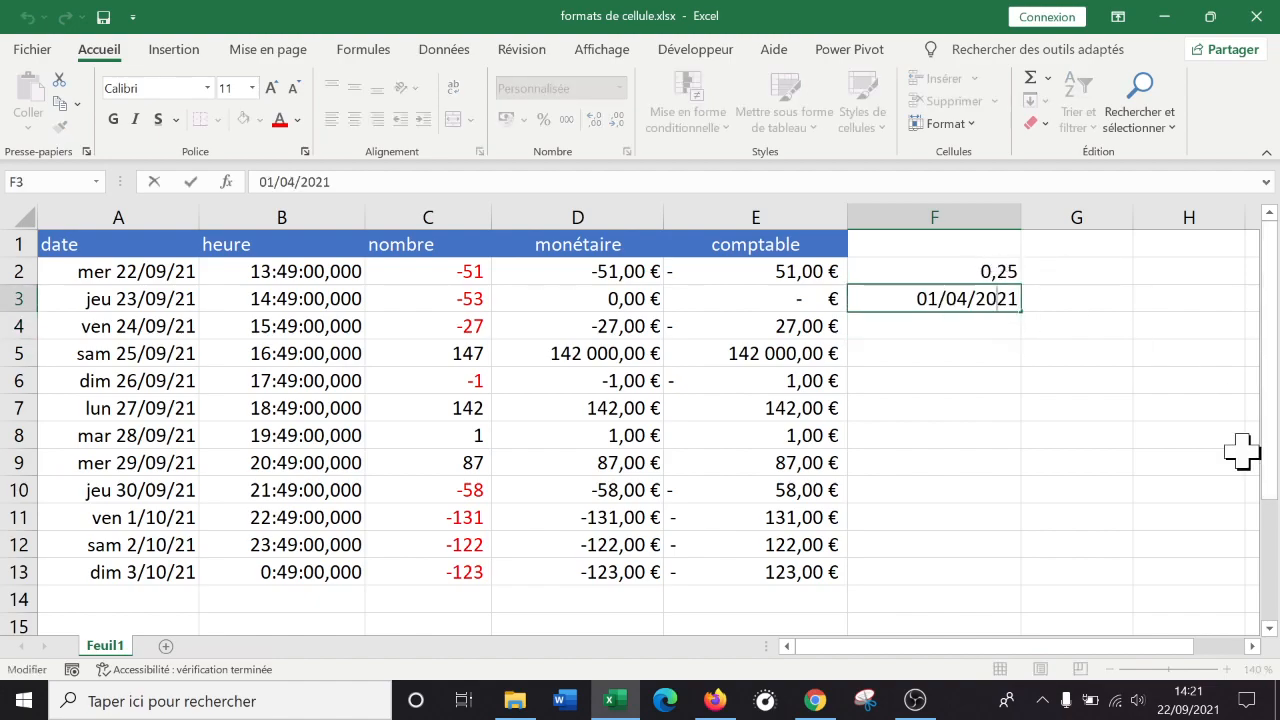
pyautogui.press('Escape')
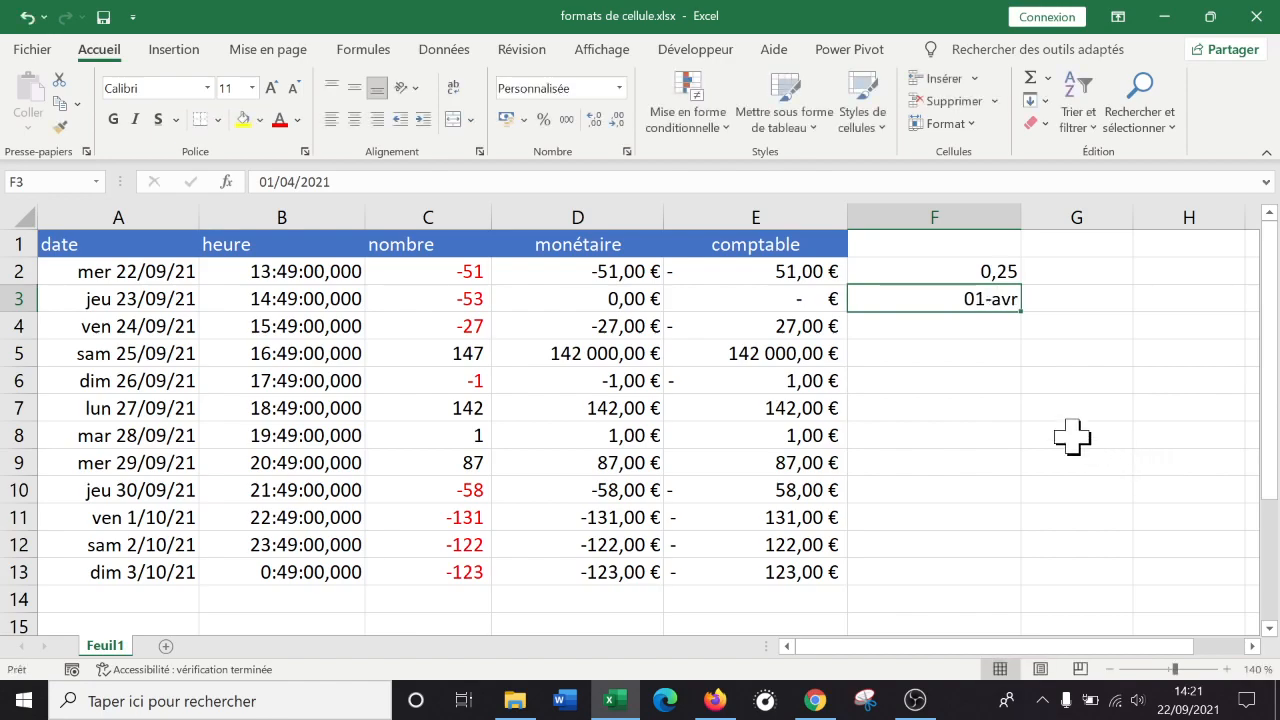
pyautogui.doubleClick(987, 300)
pyautogui.press('Escape')
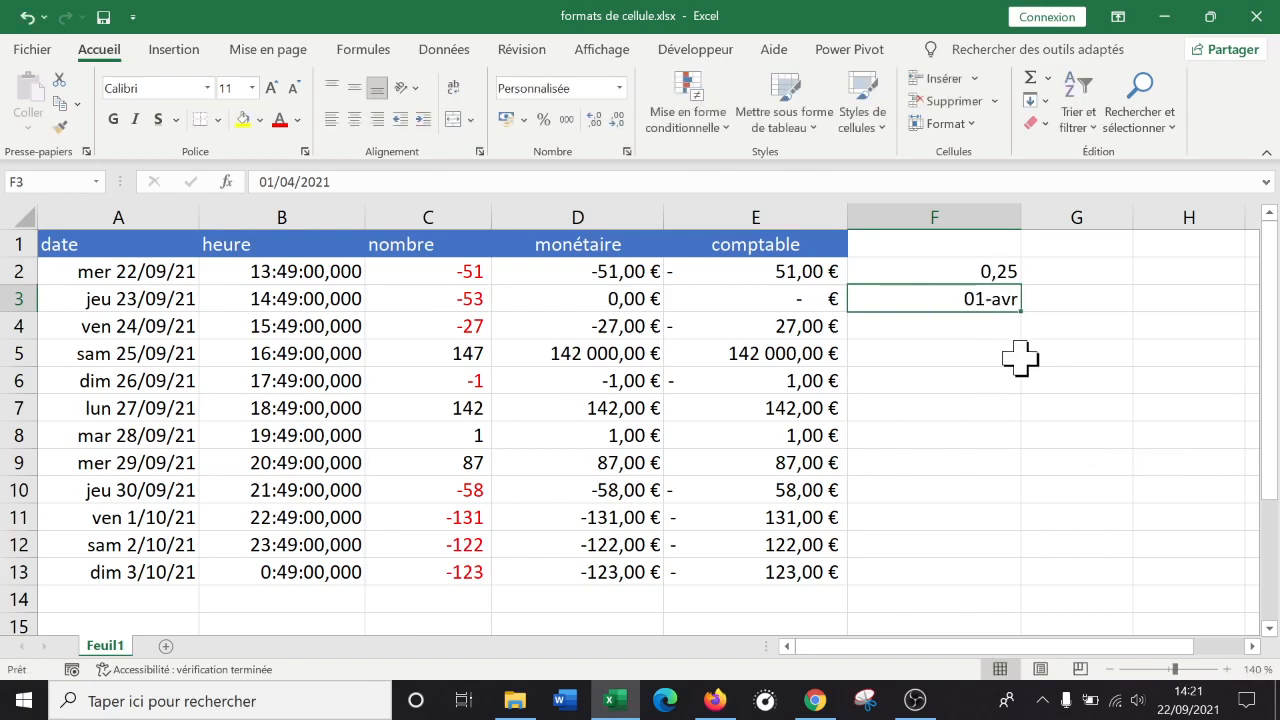
pyautogui.click(1000, 352)
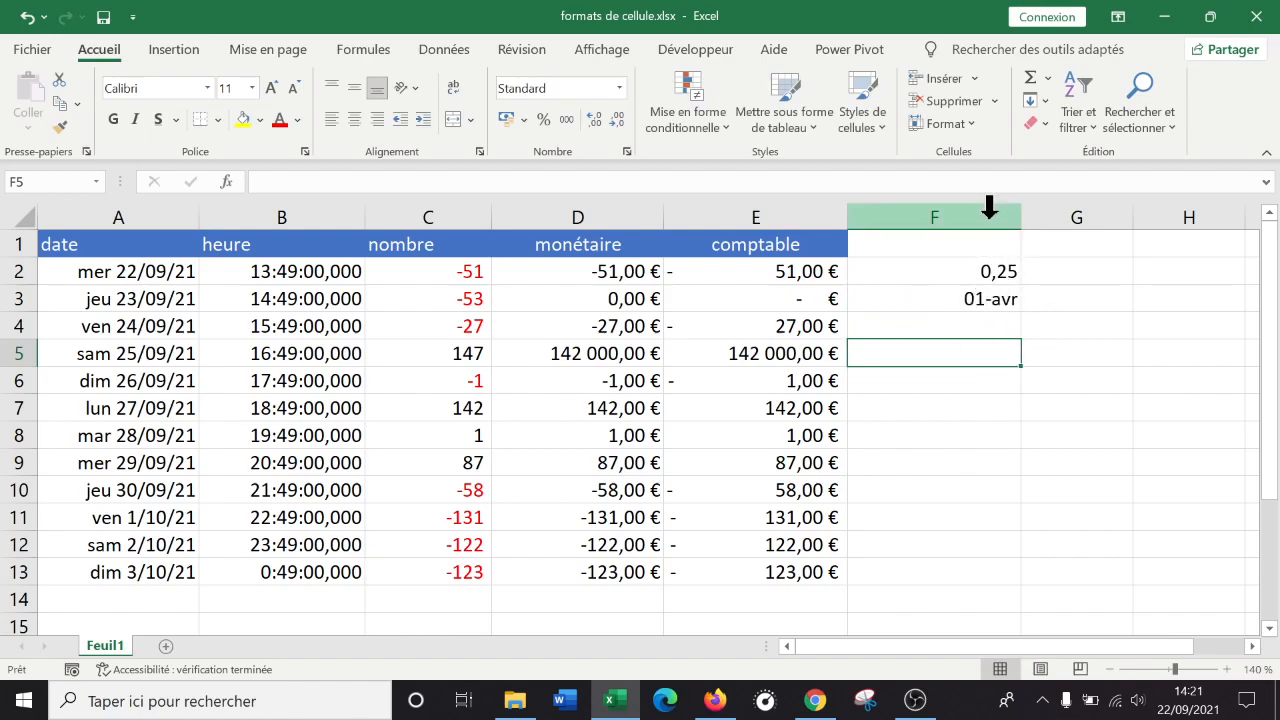
pyautogui.click(951, 207)
pyautogui.rightClick(951, 216)
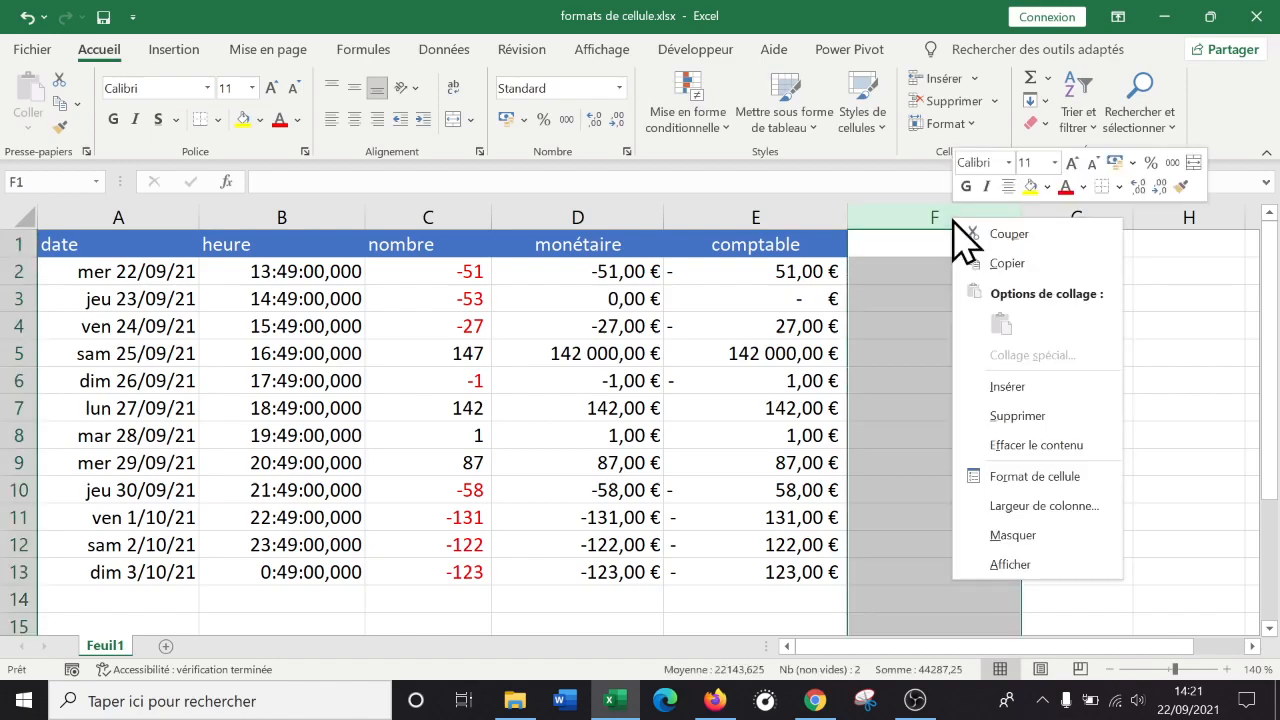
pyautogui.click(1040, 416)
# Widen the new column F and give it the header 'fraction' in F1.
pyautogui.click(910, 274)
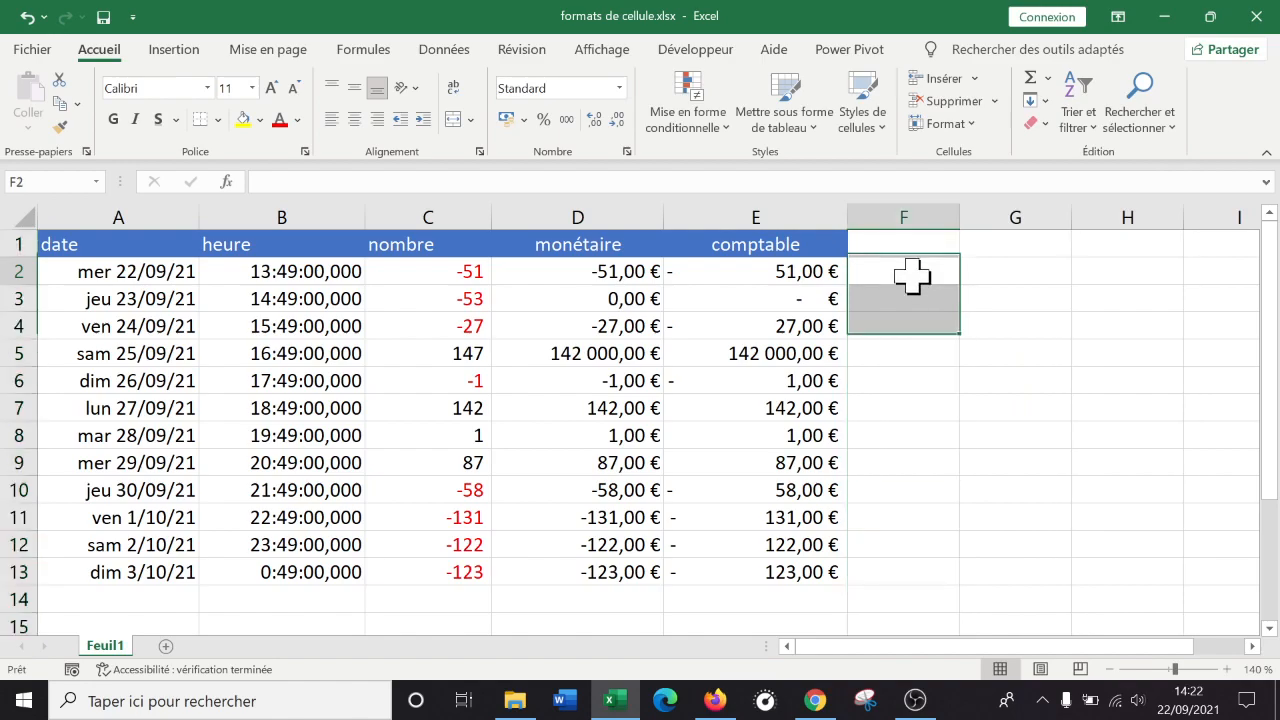
pyautogui.moveTo(961, 217); pyautogui.dragTo(1010, 217)
pyautogui.click(931, 242)
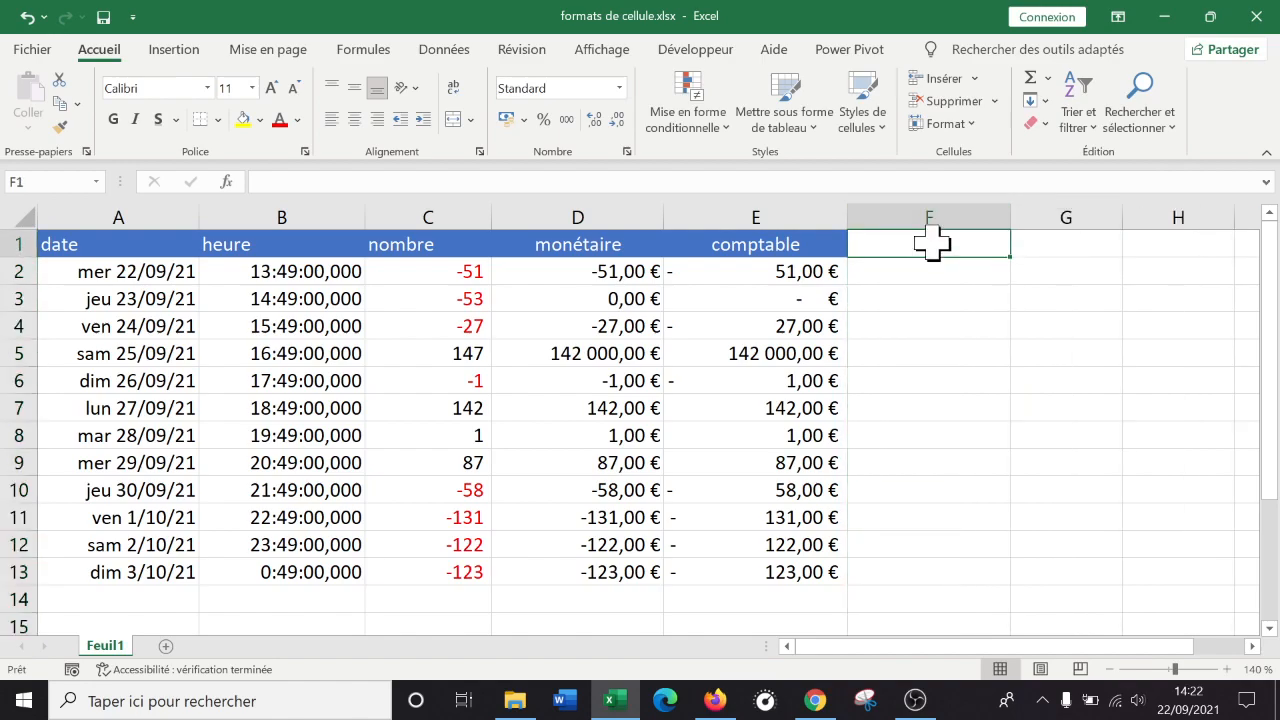
pyautogui.write('fraction')
pyautogui.press('Return')
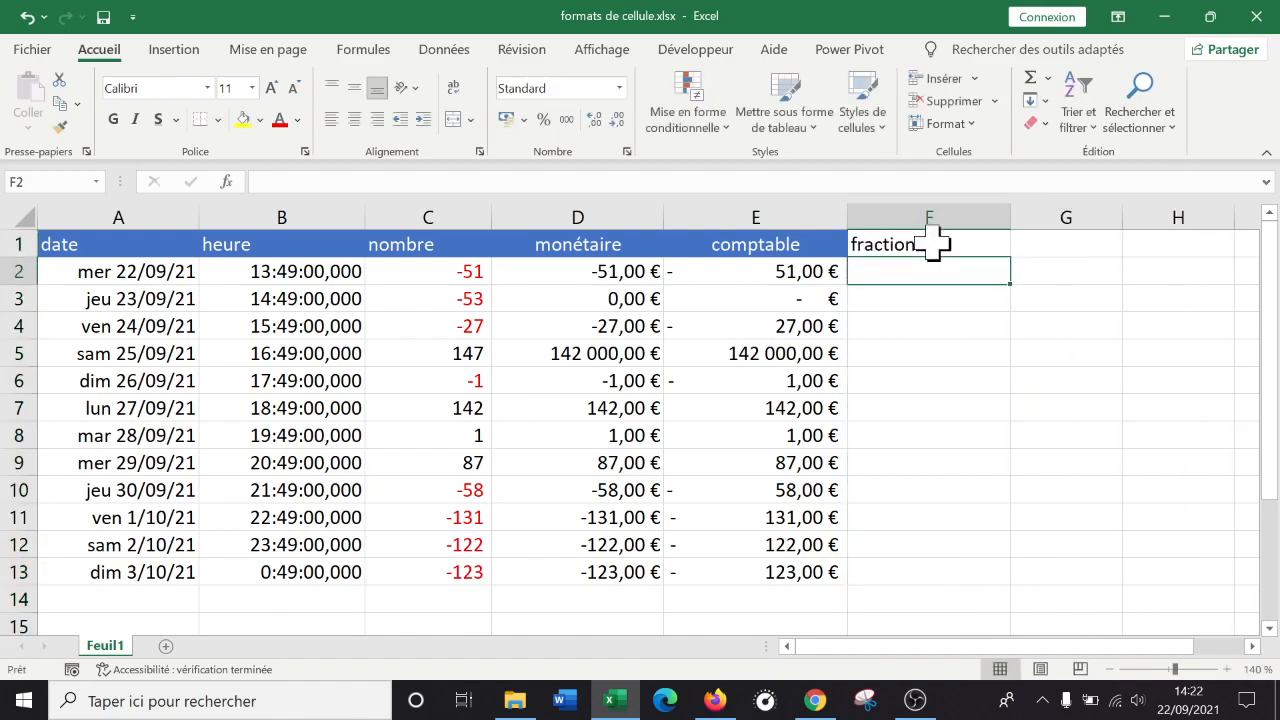
# Copy E1's blue header style onto the fraction header in F1 with Format Painter.
pyautogui.click(780, 247)
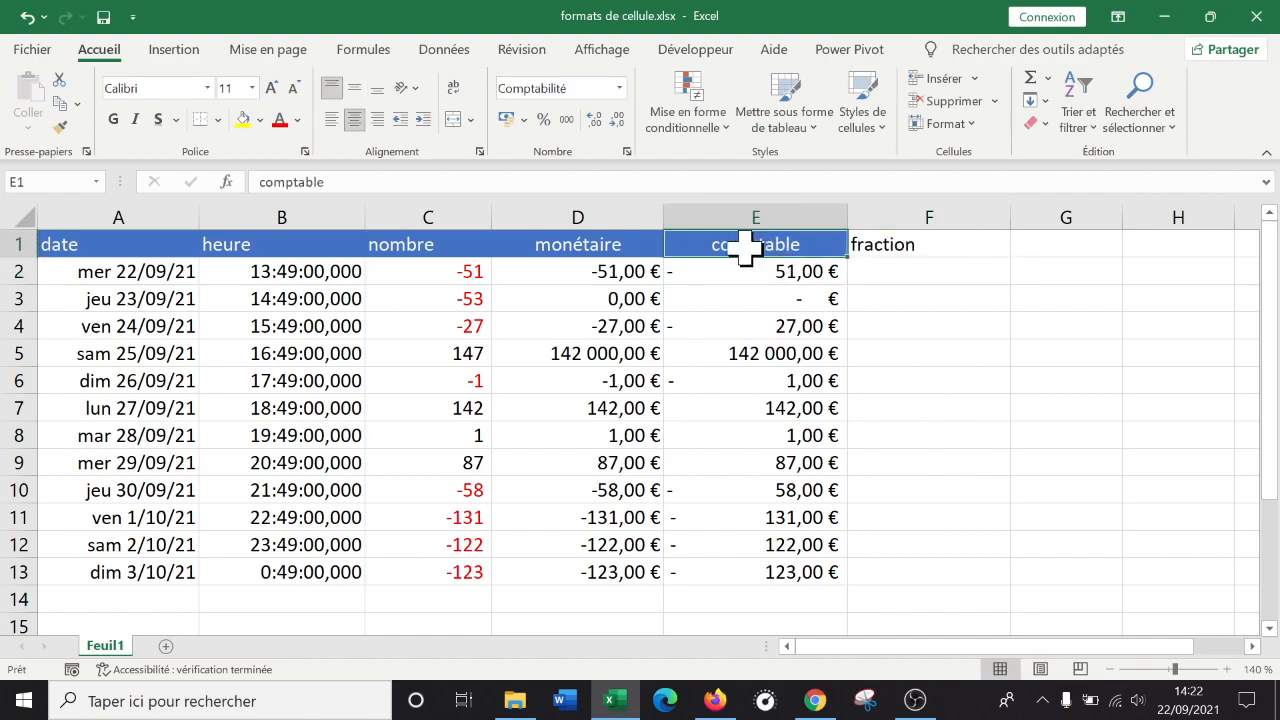
pyautogui.click(60, 126)
pyautogui.click(980, 244)
# Format column F as Fraction with one-digit fractions (1/4).
pyautogui.click(940, 266)
pyautogui.click(936, 215)
pyautogui.rightClick(940, 237)
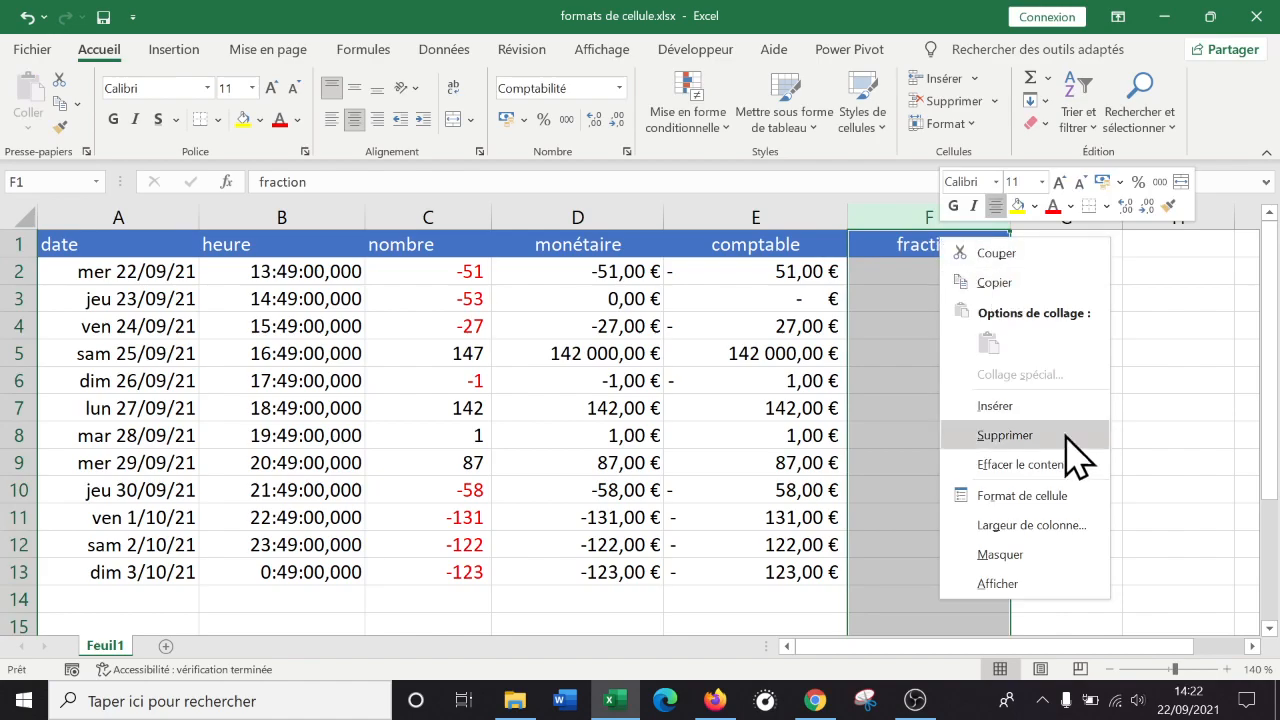
pyautogui.click(1022, 496)
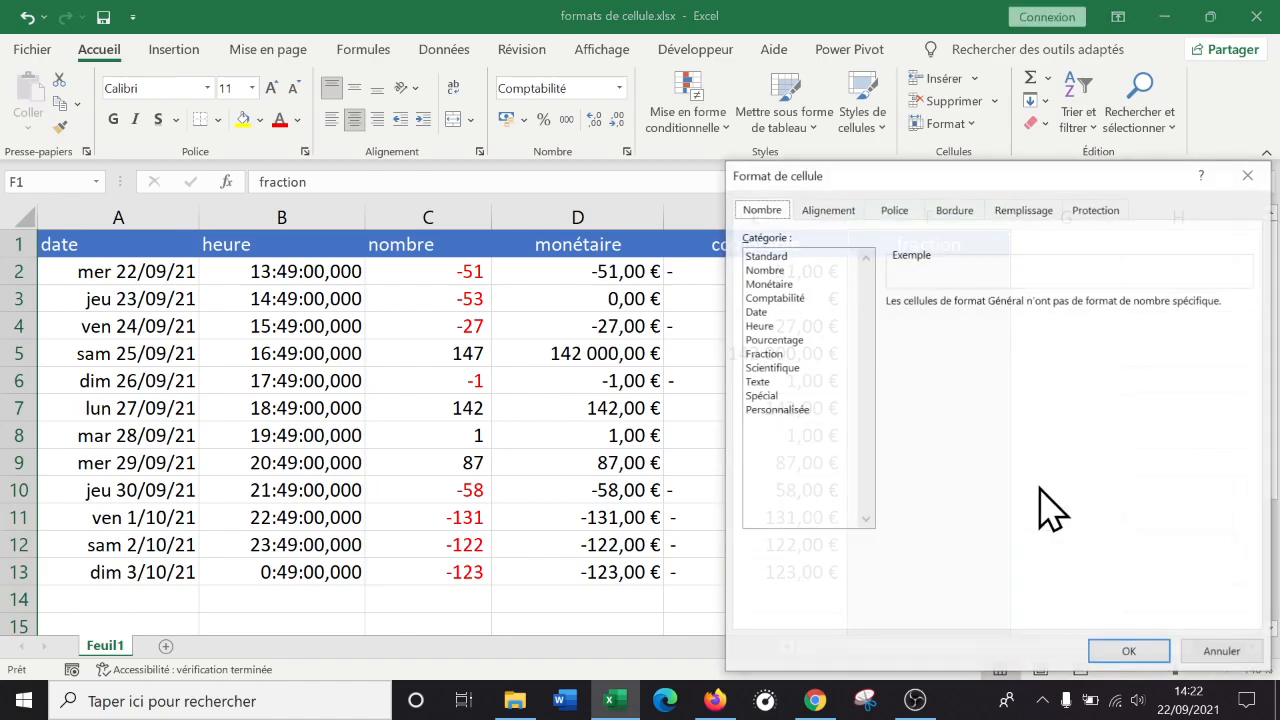
pyautogui.click(785, 355)
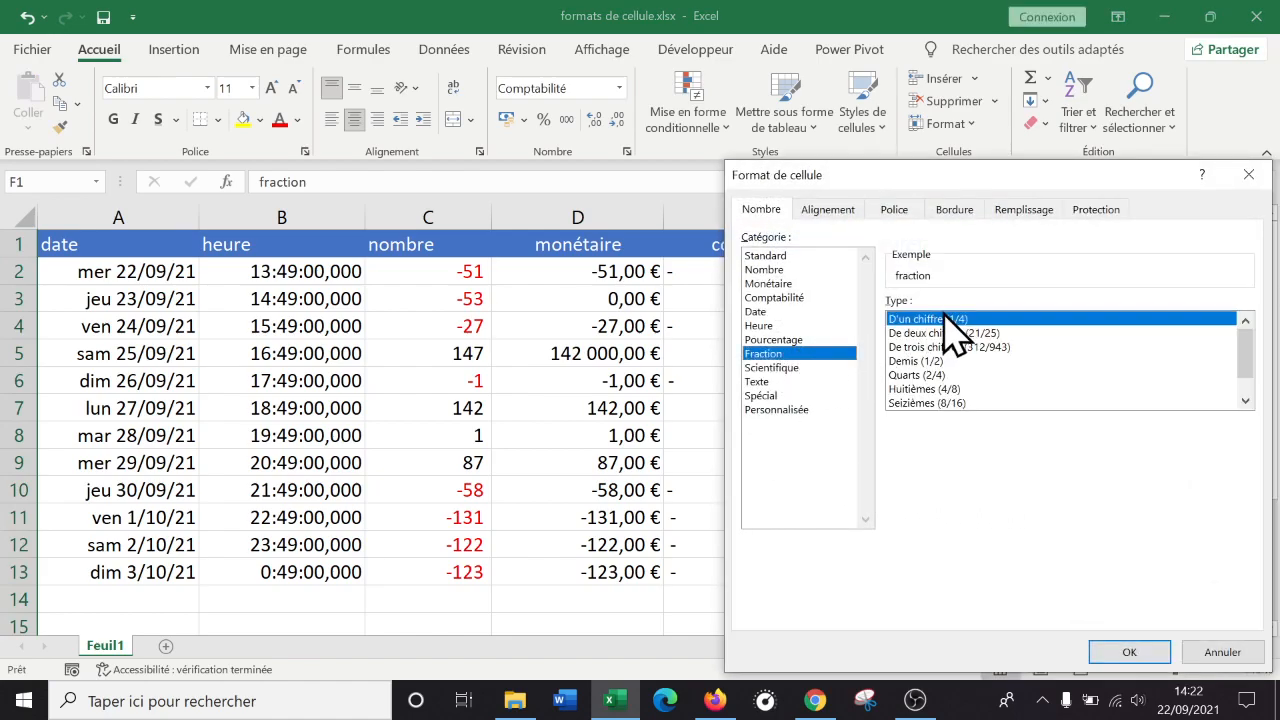
pyautogui.click(995, 333)
pyautogui.click(1005, 347)
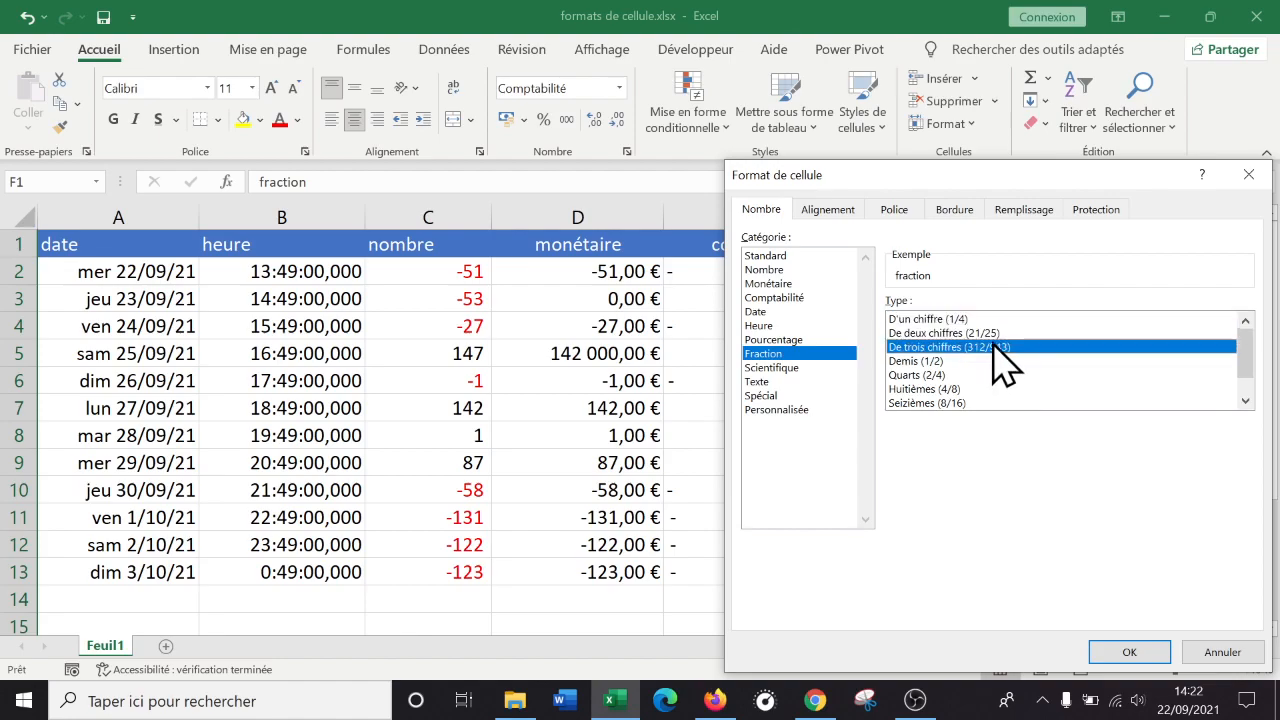
pyautogui.click(950, 319)
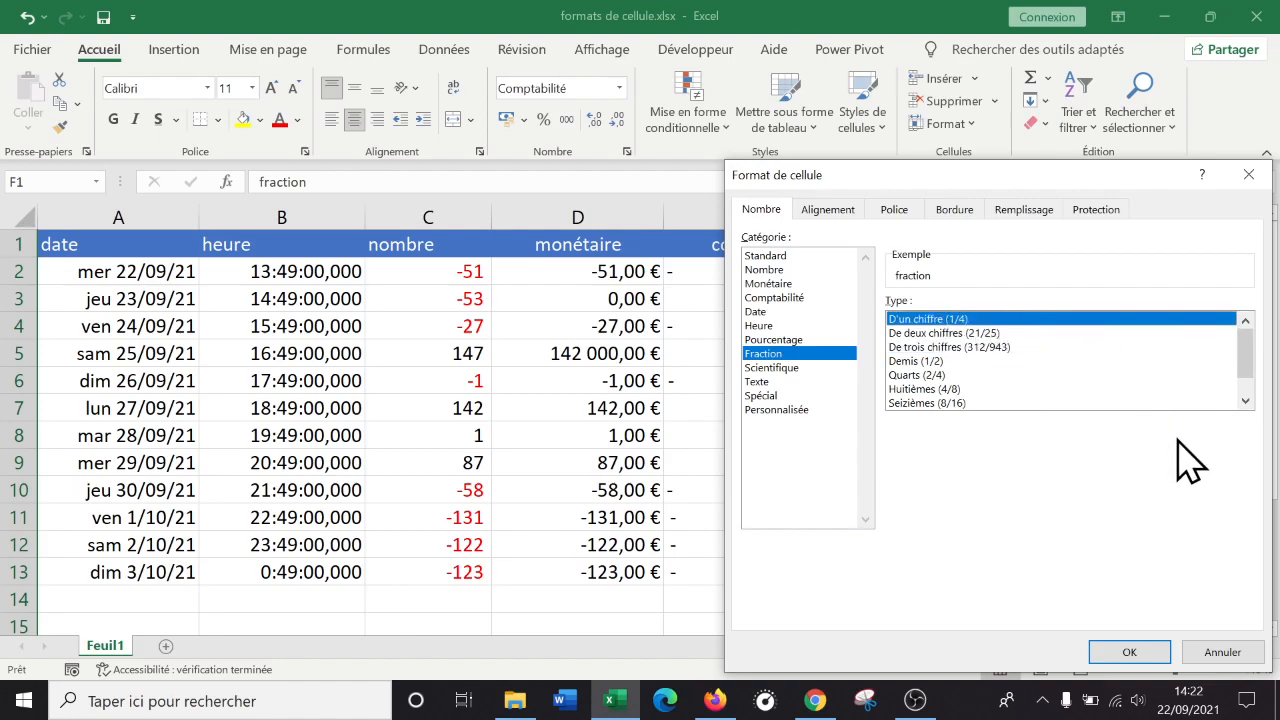
pyautogui.click(1157, 655)
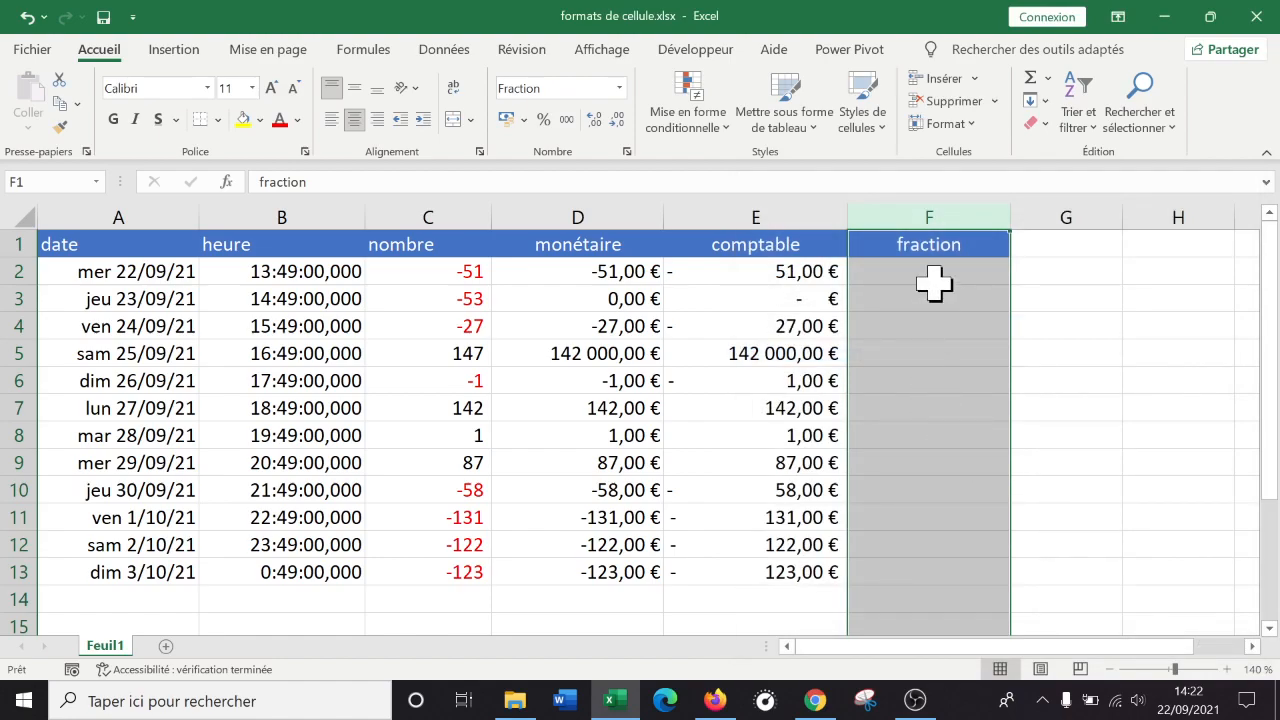
pyautogui.click(943, 271)
# Enter the fractions 1/4, 1/5 and 1/6 down F2 to F4, checking each stored value.
pyautogui.write('1/4')
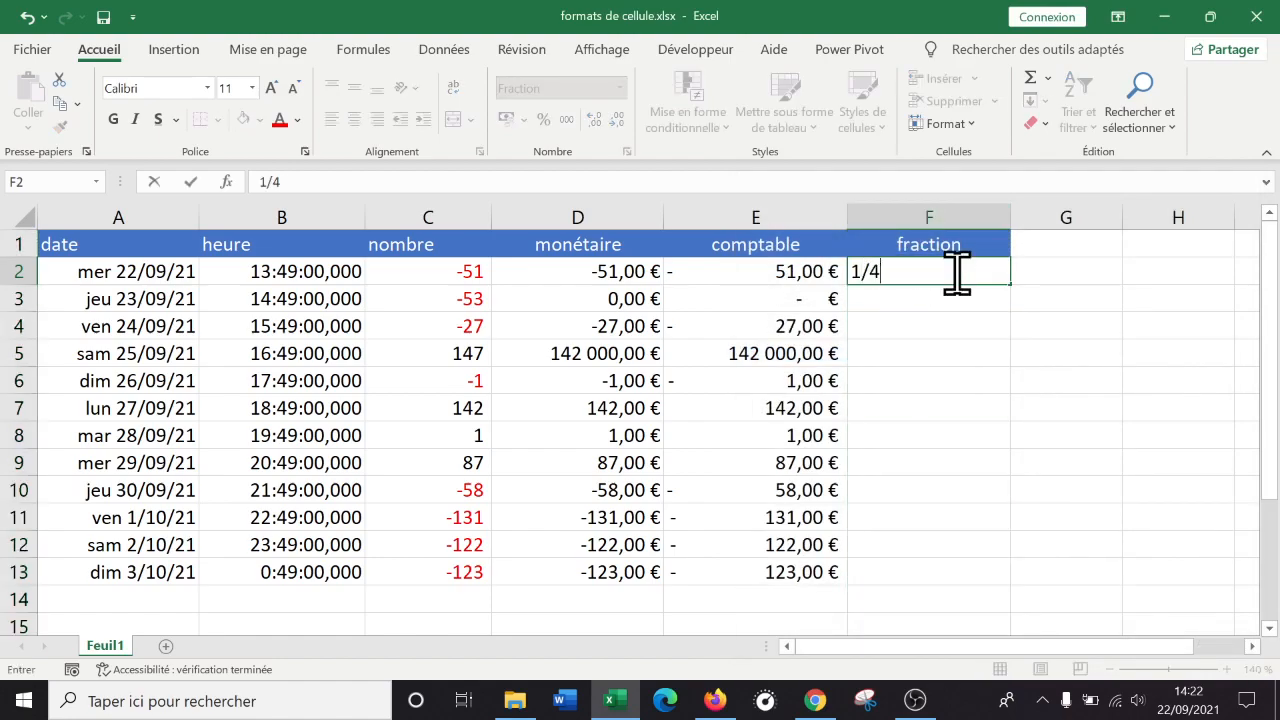
pyautogui.press('Return')
pyautogui.click(955, 274)
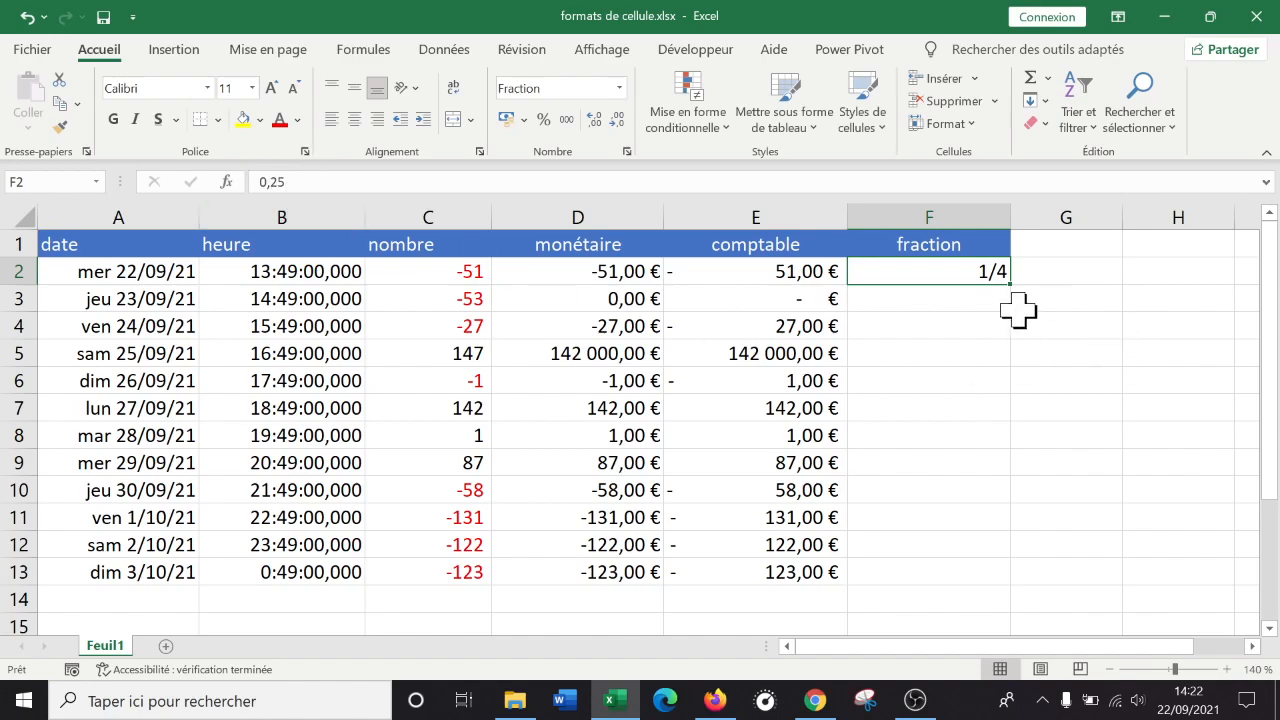
pyautogui.click(984, 302)
pyautogui.write('1/5')
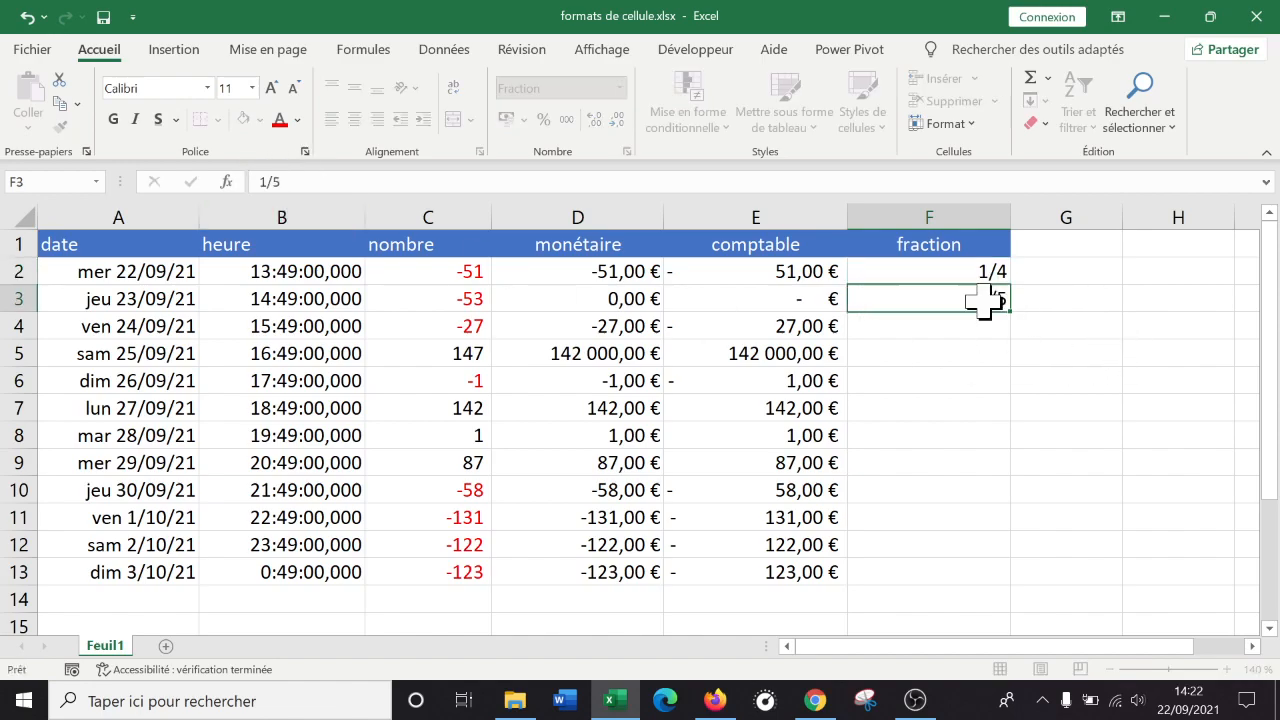
pyautogui.press('Return')
pyautogui.click(970, 296)
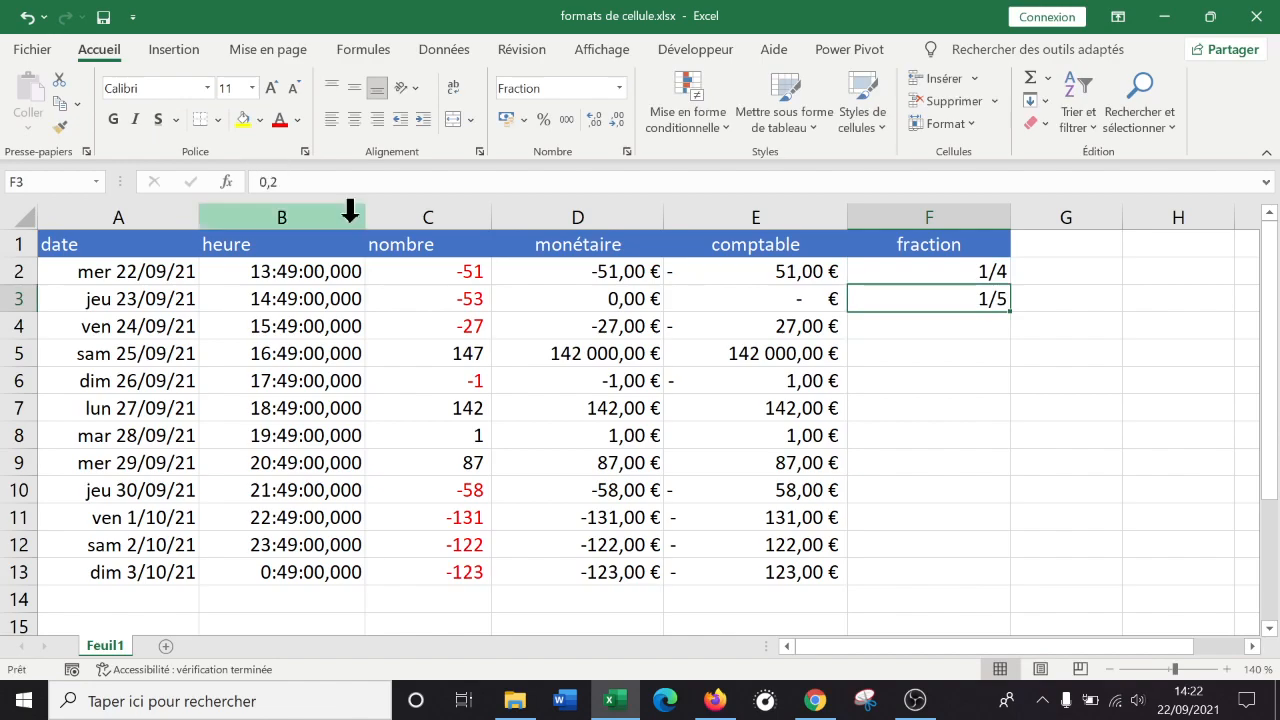
pyautogui.click(948, 328)
pyautogui.write('1/6')
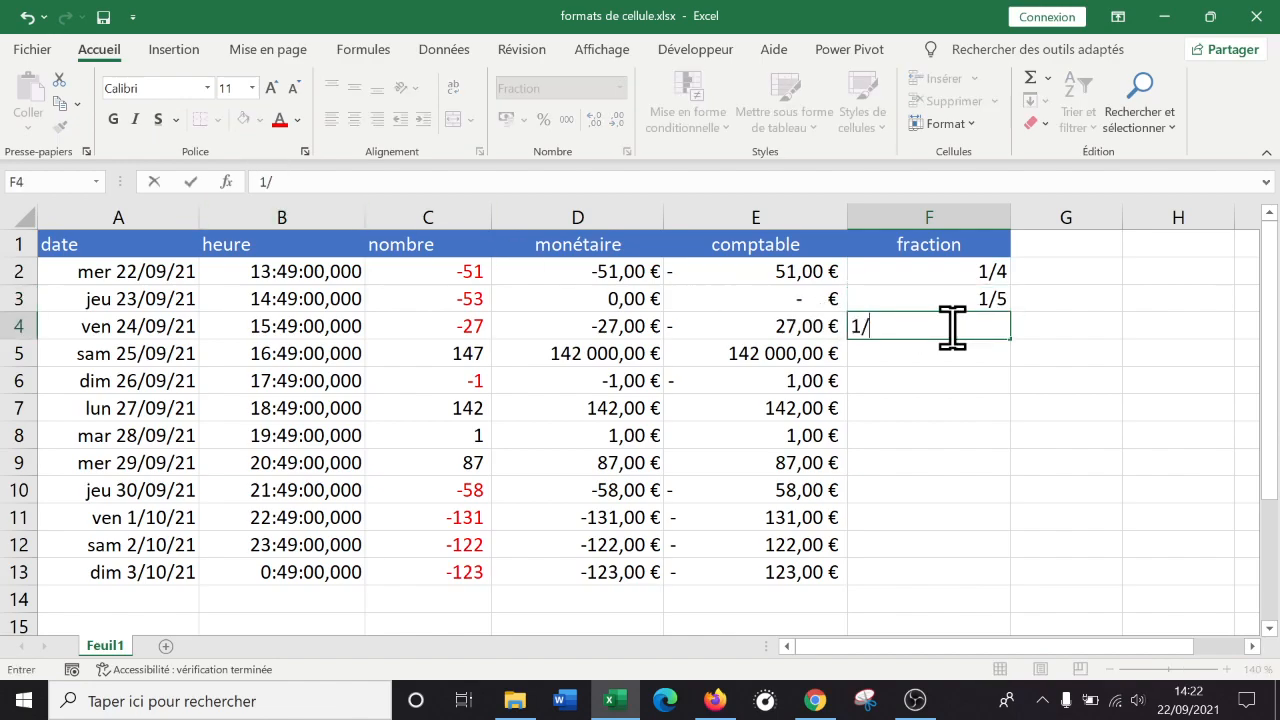
pyautogui.press('Return')
pyautogui.click(965, 330)
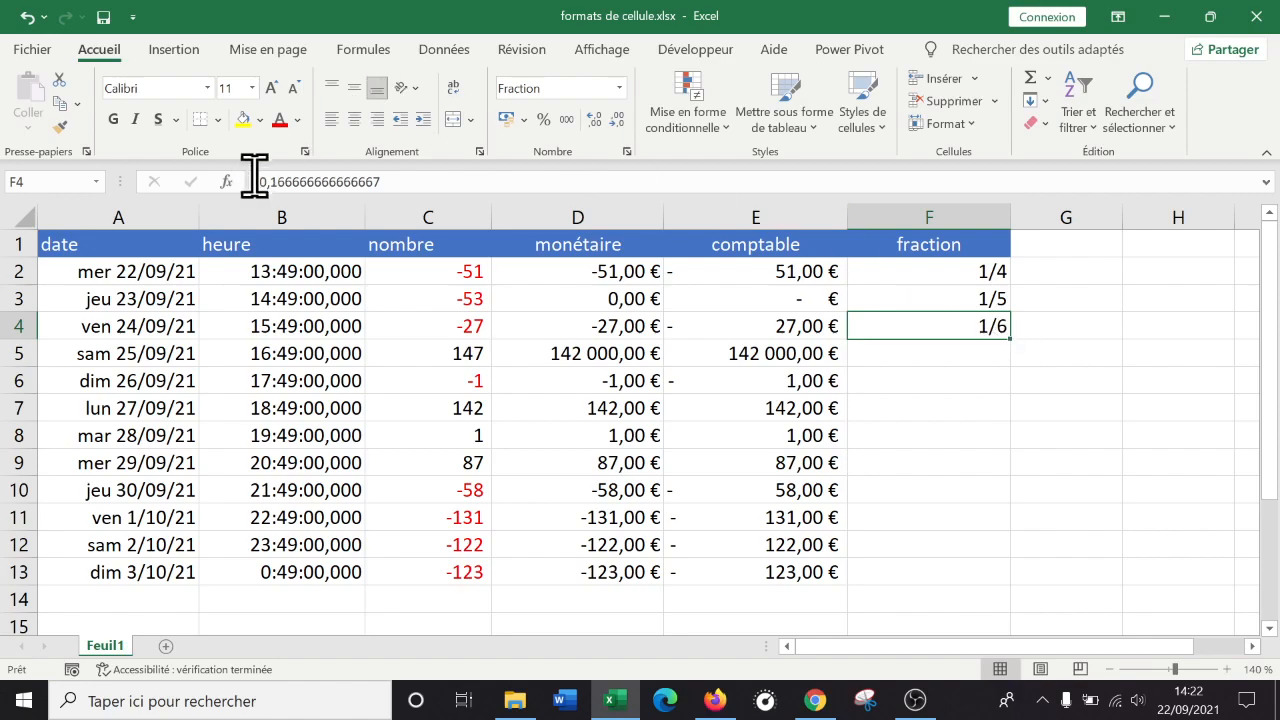
pyautogui.click(969, 356)
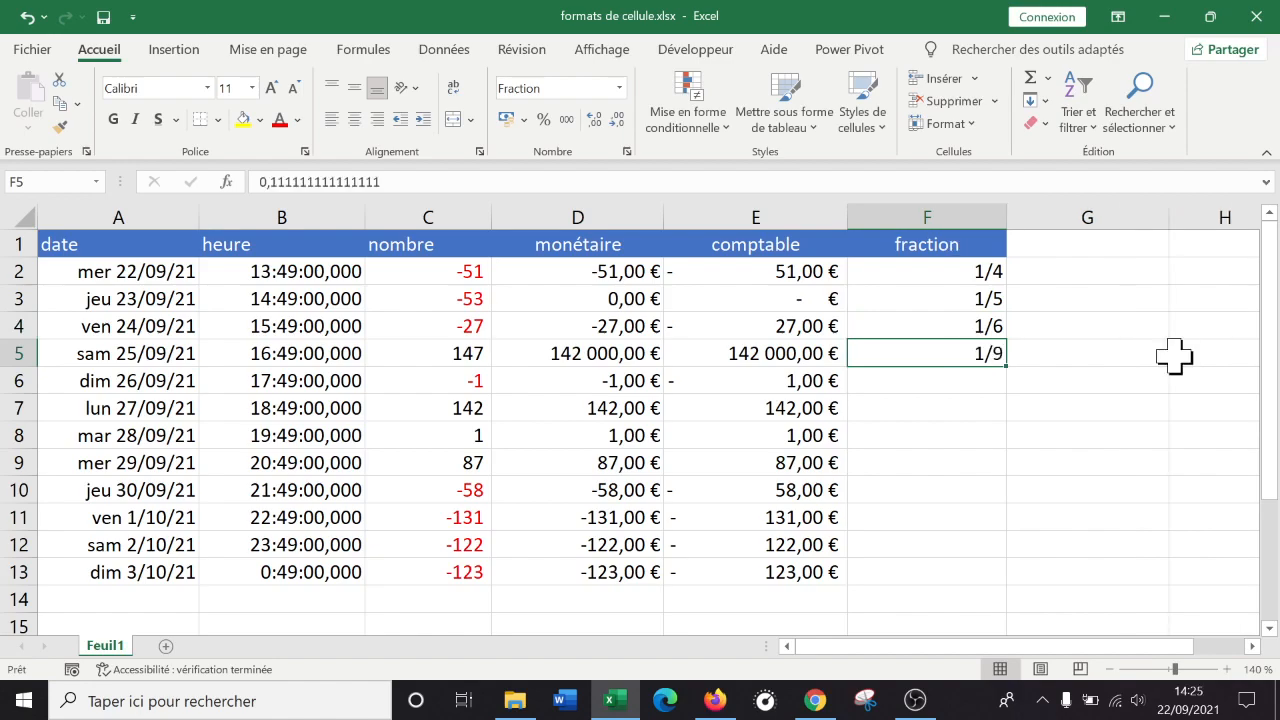
pyautogui.click(1022, 250)
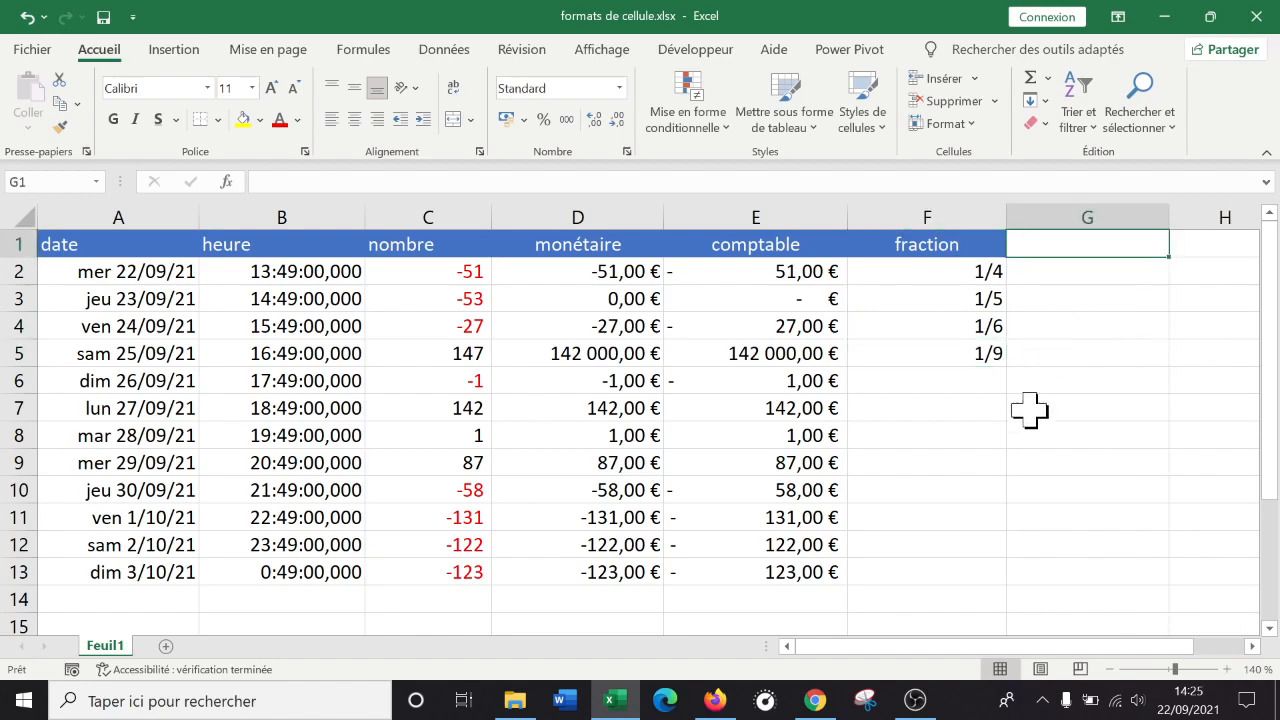
# Type the header 'nb scientifique' in G1, correcting its spelling.
pyautogui.click(915, 700)
pyautogui.click(918, 700)
pyautogui.write('nb scientoif')
pyautogui.press('BackSpace')
pyautogui.press('BackSpace')
pyautogui.write('ifique')
pyautogui.press('Return')
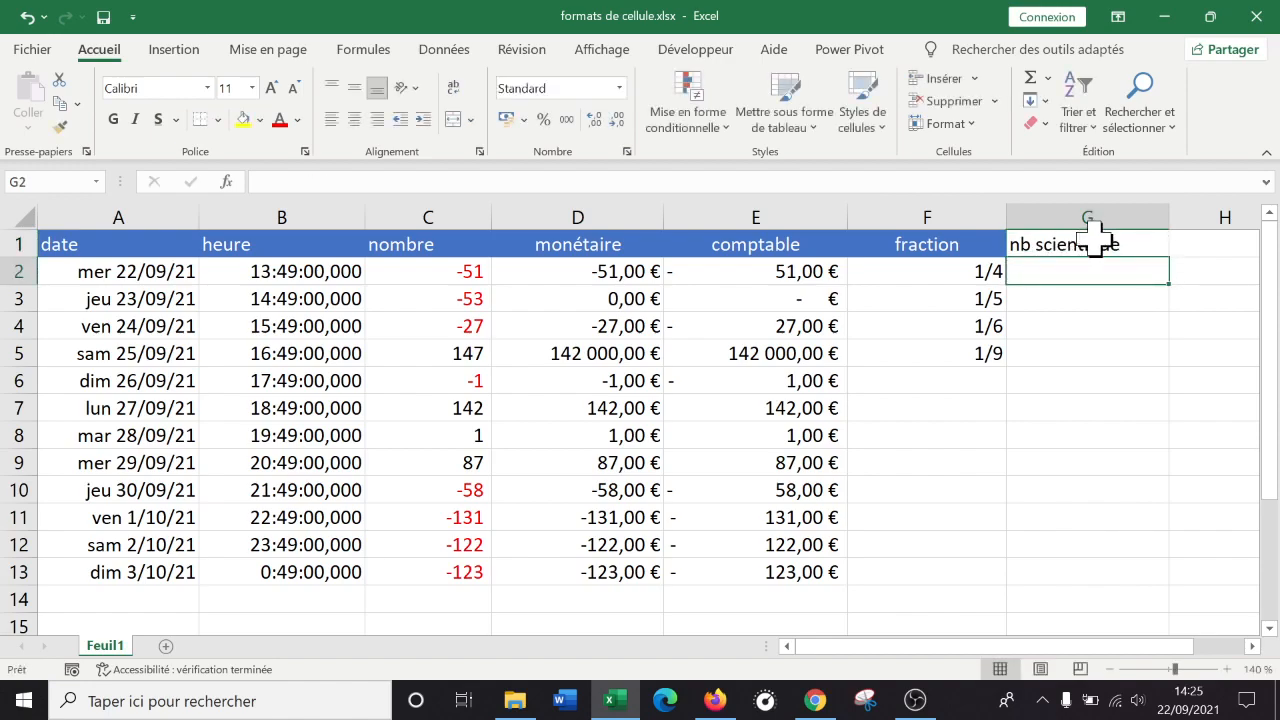
pyautogui.doubleClick(1095, 242)
pyautogui.write('fi')
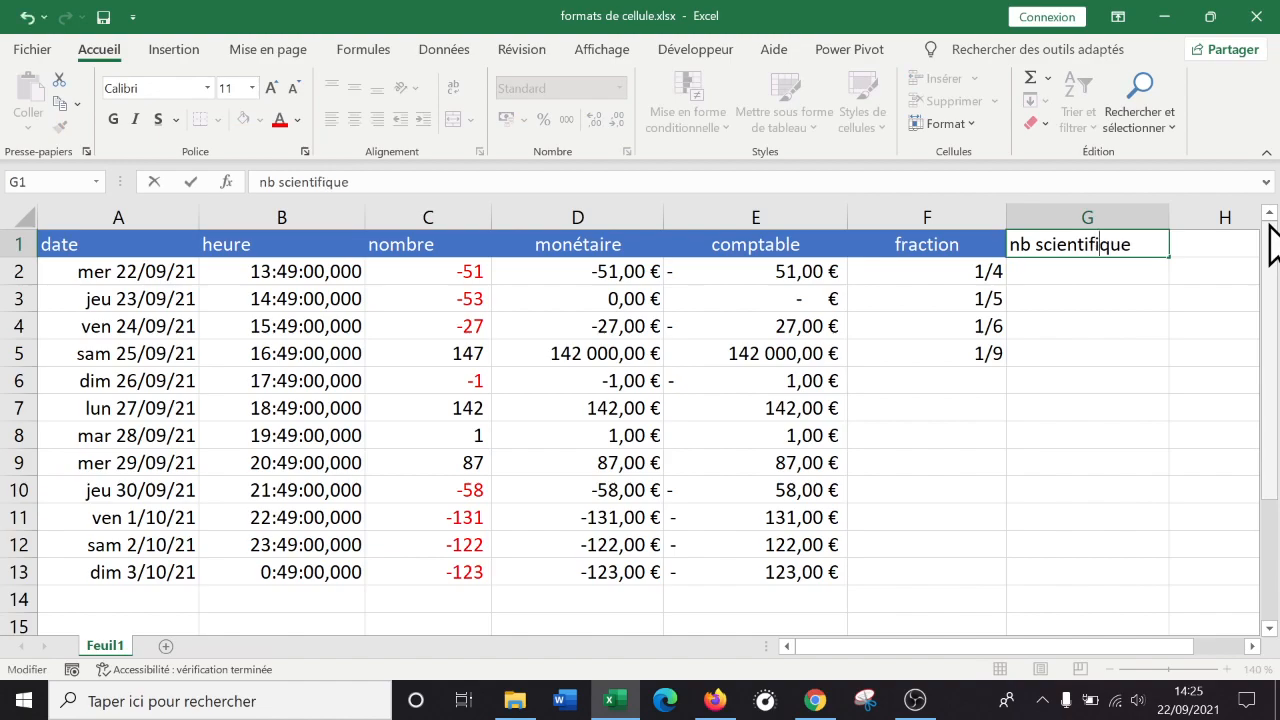
pyautogui.press('Return')
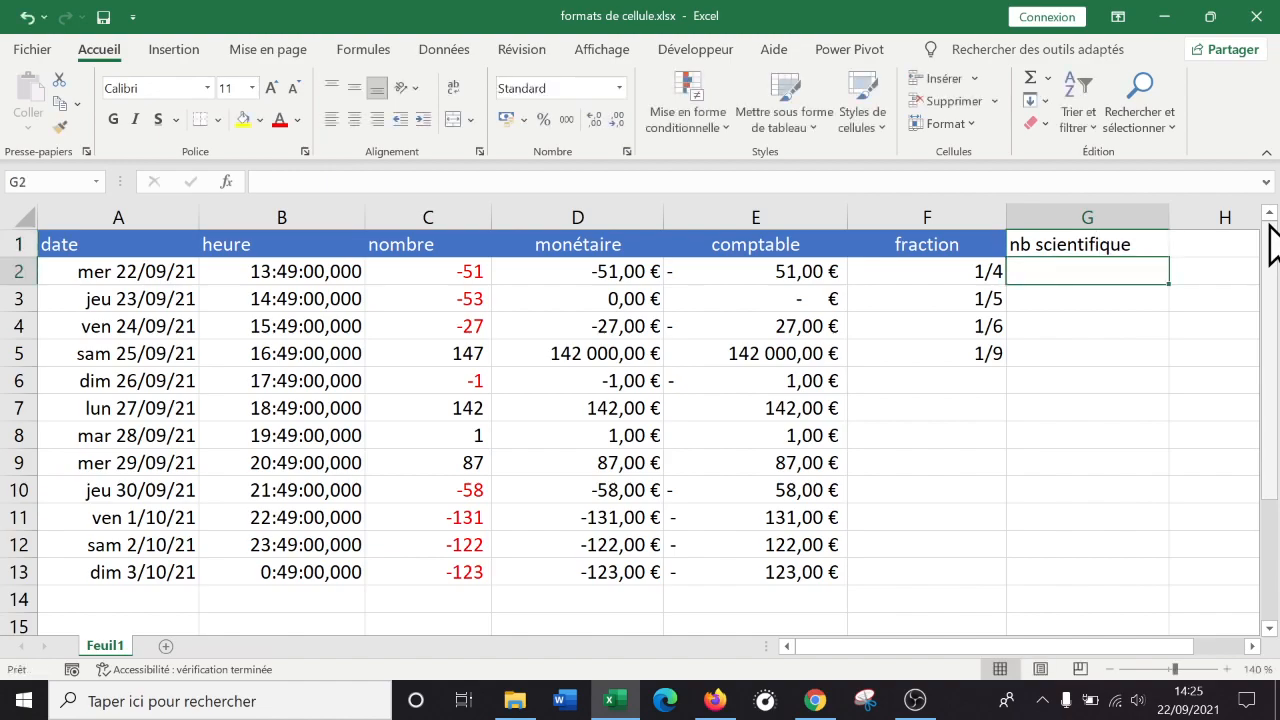
# Copy F1's header style onto G1 and widen column G.
pyautogui.click(985, 244)
pyautogui.click(62, 126)
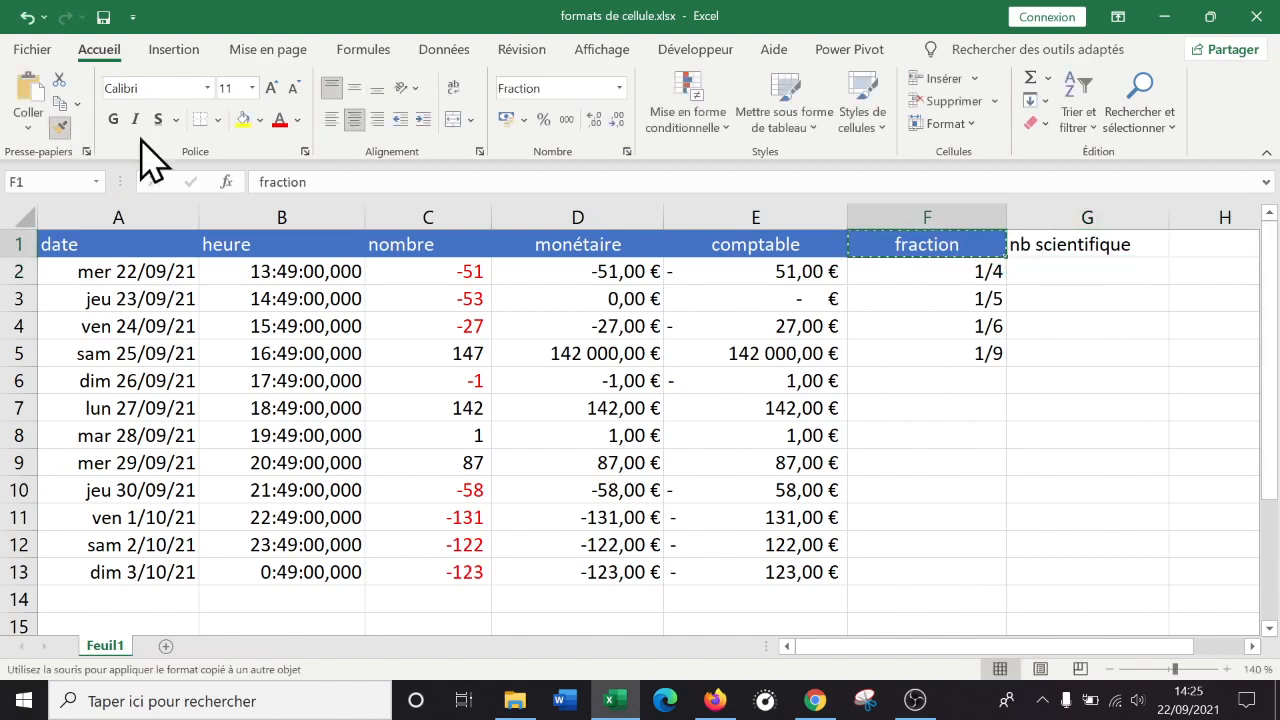
pyautogui.click(1092, 244)
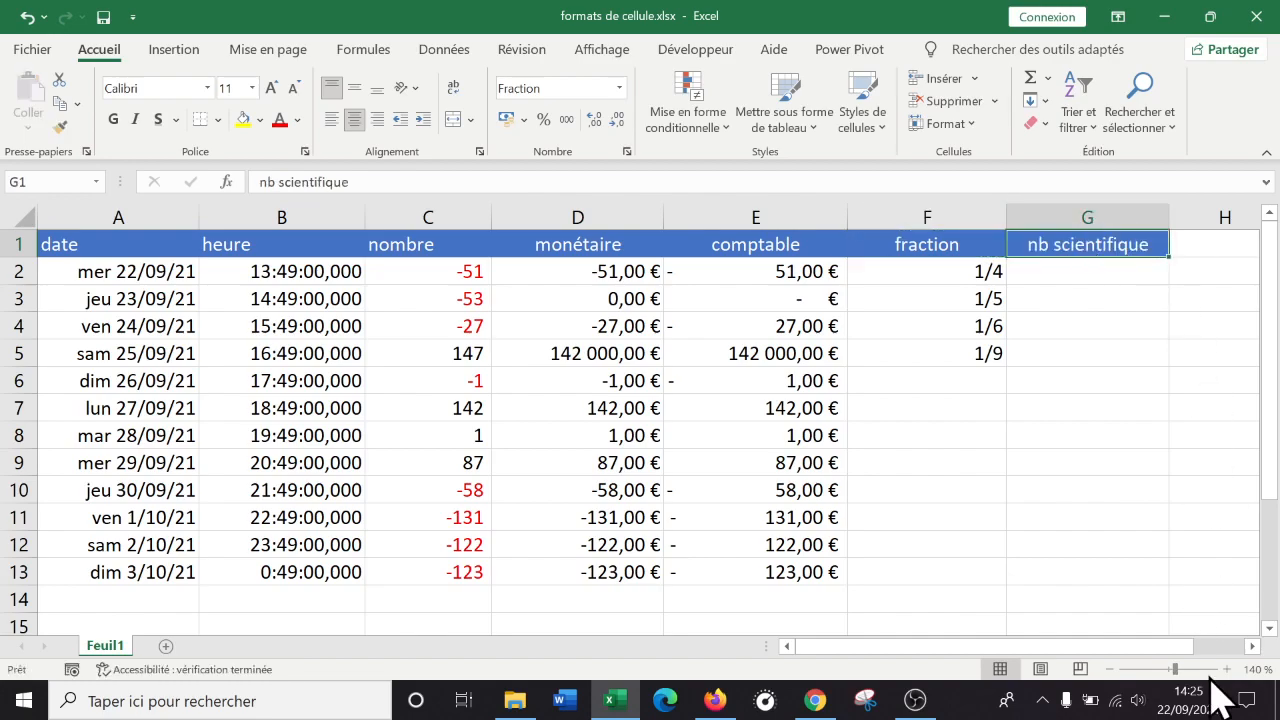
pyautogui.click(1252, 646)
pyautogui.click(1251, 645)
pyautogui.moveTo(843, 225); pyautogui.dragTo(988, 207)
pyautogui.click(850, 268)
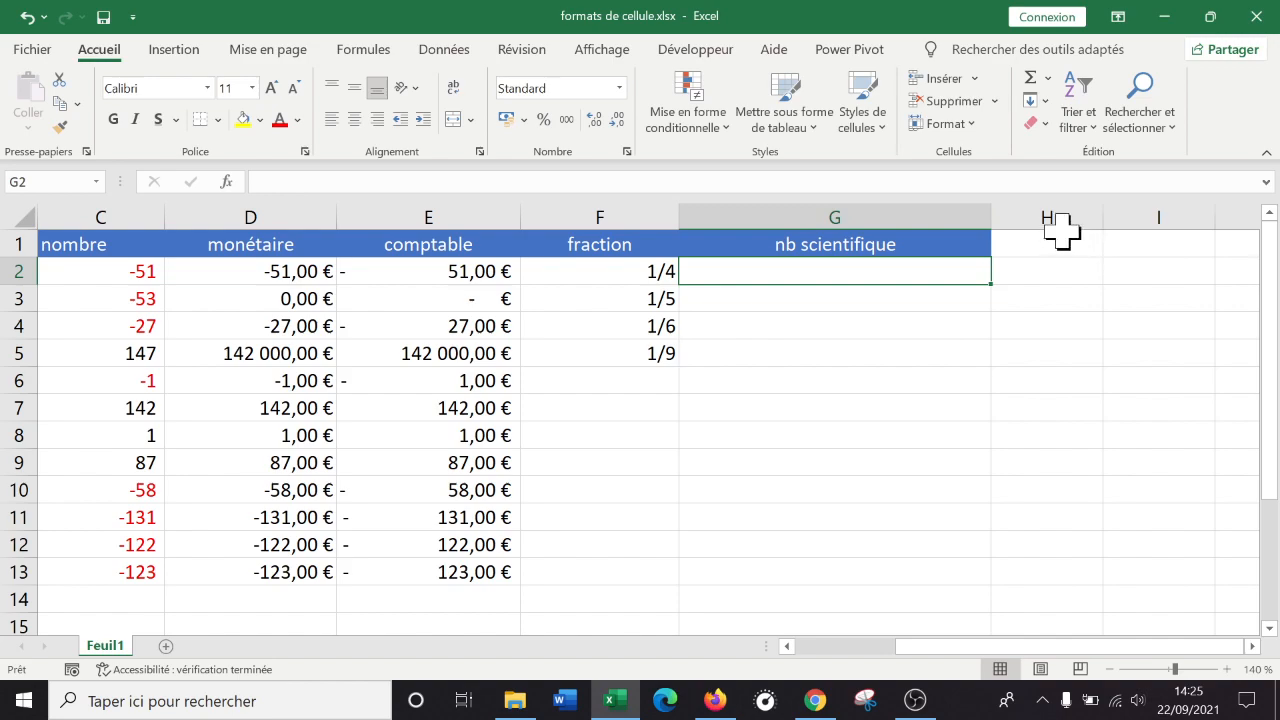
# Enter 40000000 in G2, fixing the mistyped zeros along the way.
pyautogui.write('40')
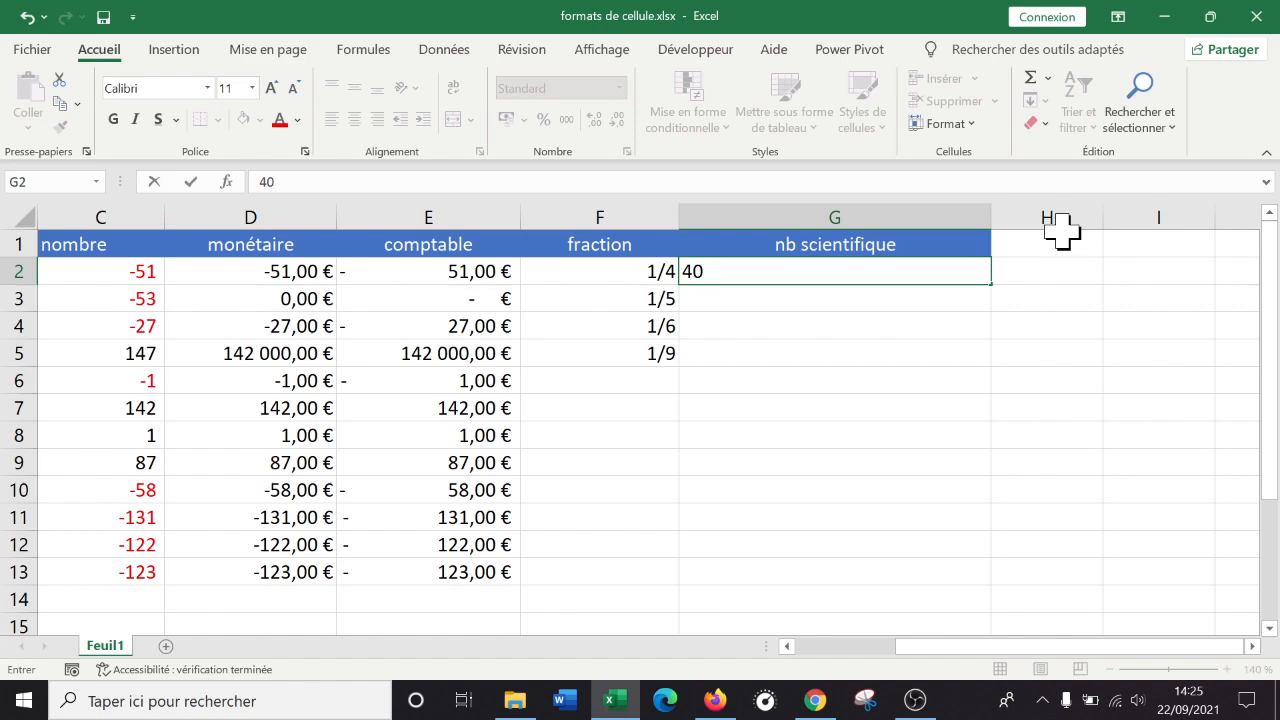
pyautogui.write('00 000')
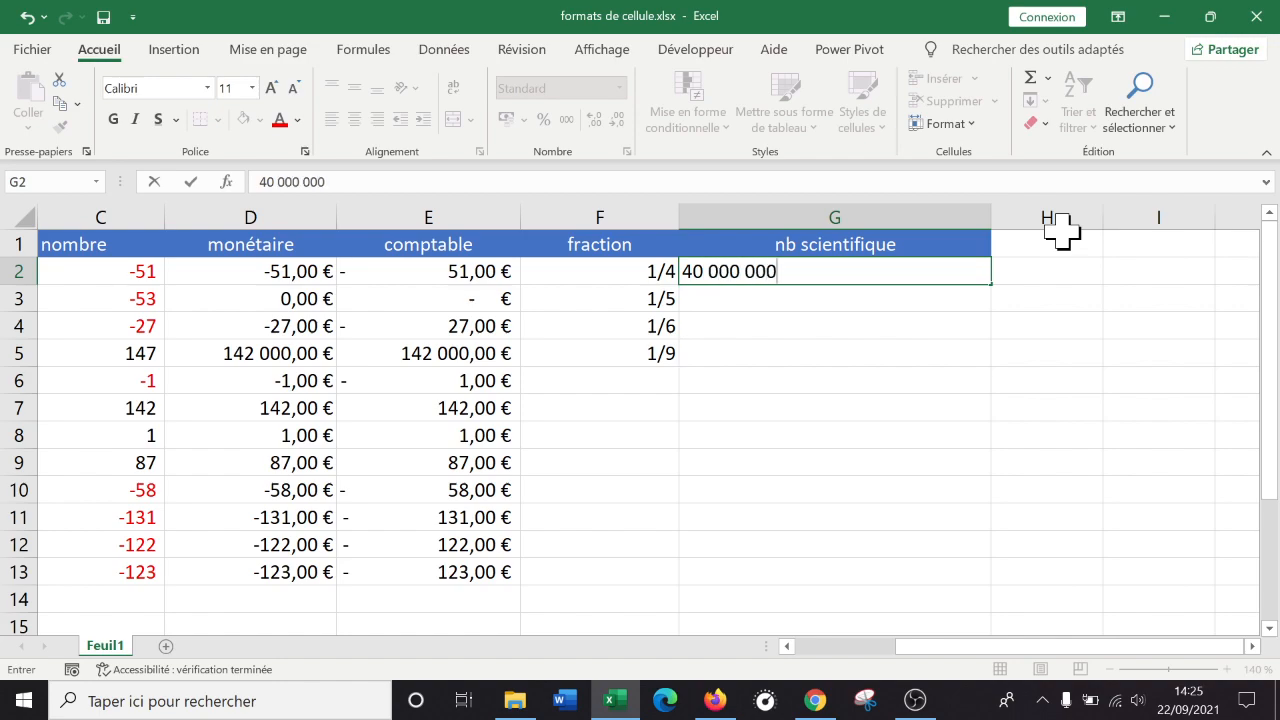
pyautogui.press('BackSpace')
pyautogui.press('BackSpace')
pyautogui.press('BackSpace')
pyautogui.press('BackSpace')
pyautogui.press('BackSpace')
pyautogui.press('BackSpace')
pyautogui.press('BackSpace')
pyautogui.press('BackSpace')
pyautogui.press('BackSpace')
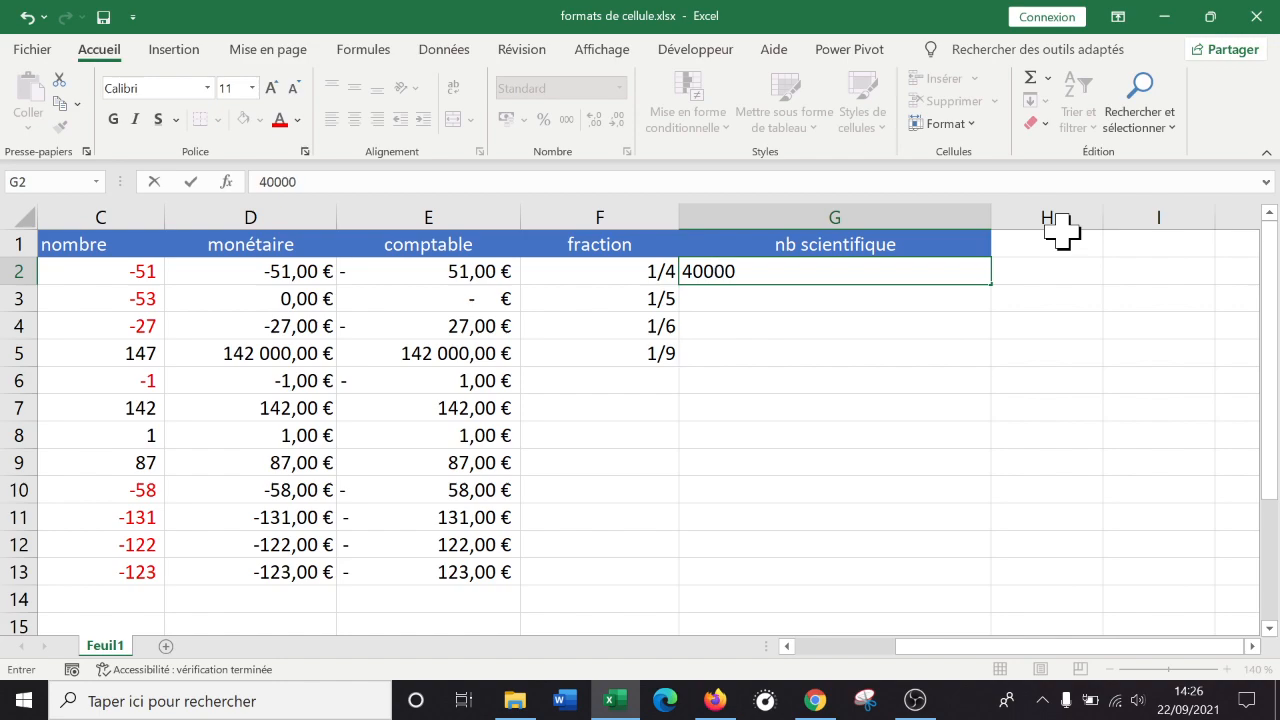
pyautogui.press('BackSpace')
pyautogui.write('00000')
pyautogui.press('BackSpace')
pyautogui.press('BackSpace')
pyautogui.press('BackSpace')
pyautogui.press('BackSpace')
pyautogui.press('BackSpace')
pyautogui.write('00000')
pyautogui.hotkey('ctrl', 'Return')
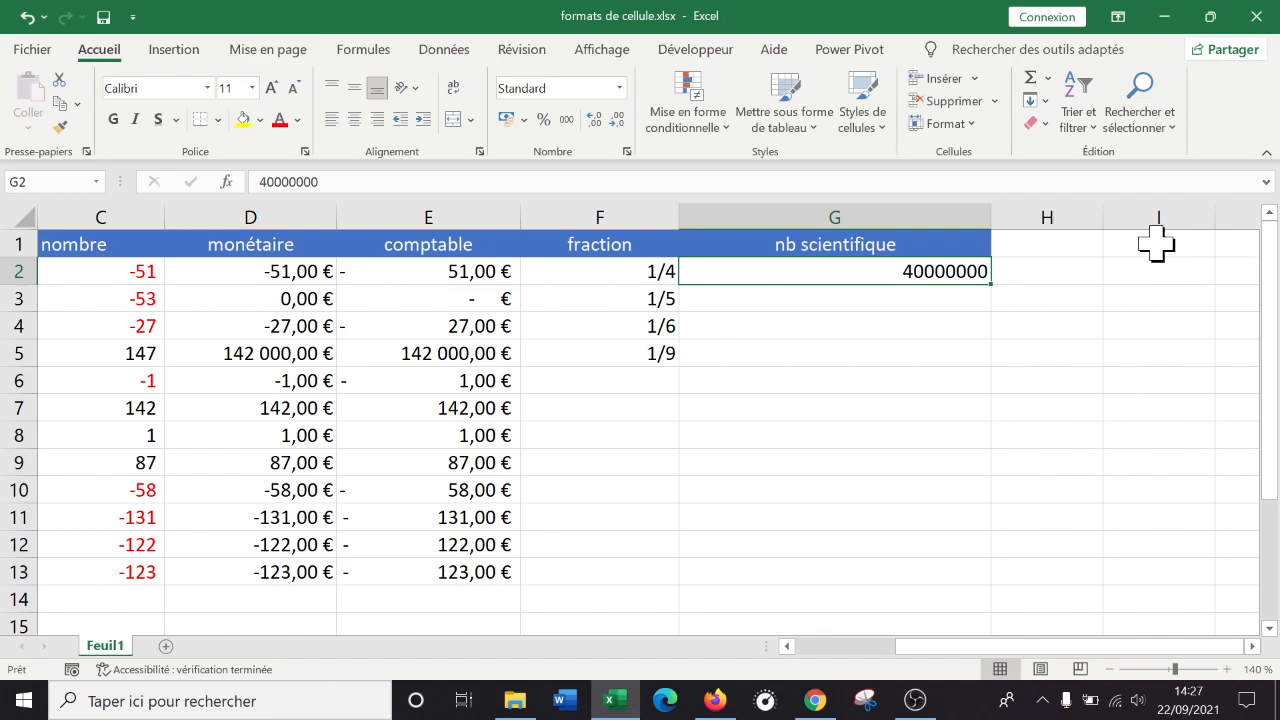
# Give G2 the Scientifique number format so 40000000 displays as 4,00E+07.
pyautogui.rightClick(803, 272)
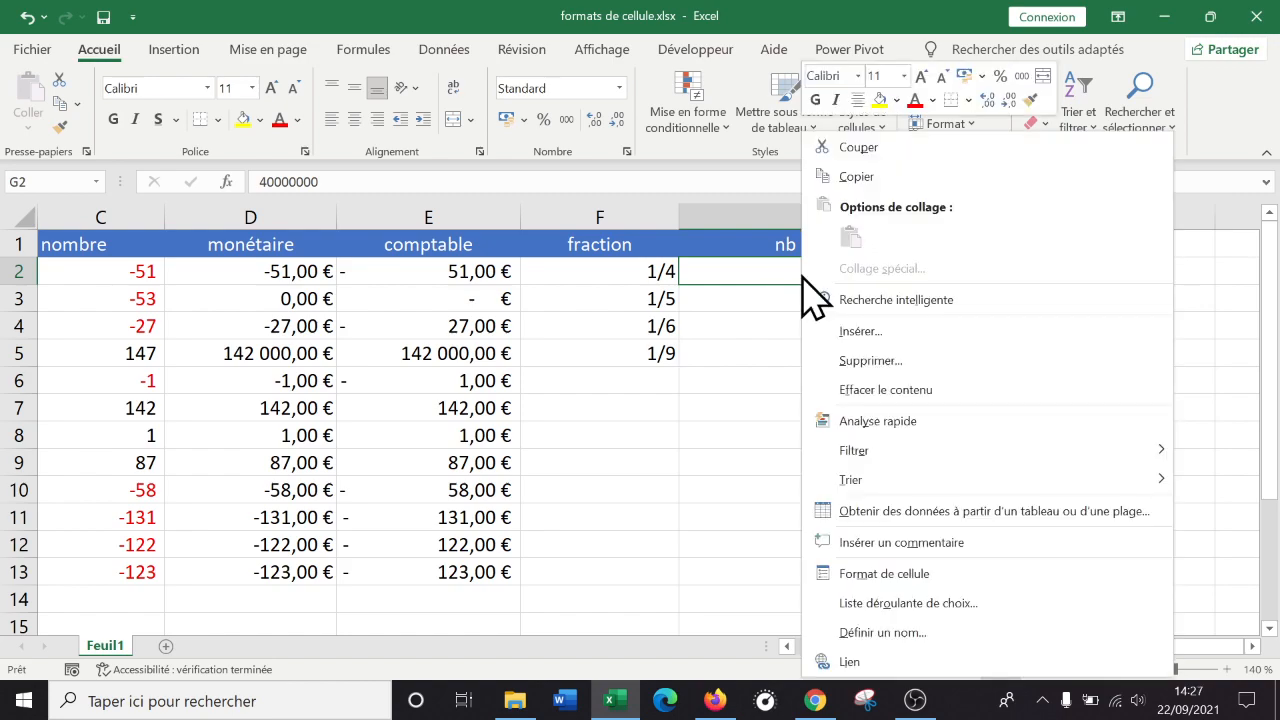
pyautogui.press('Escape')
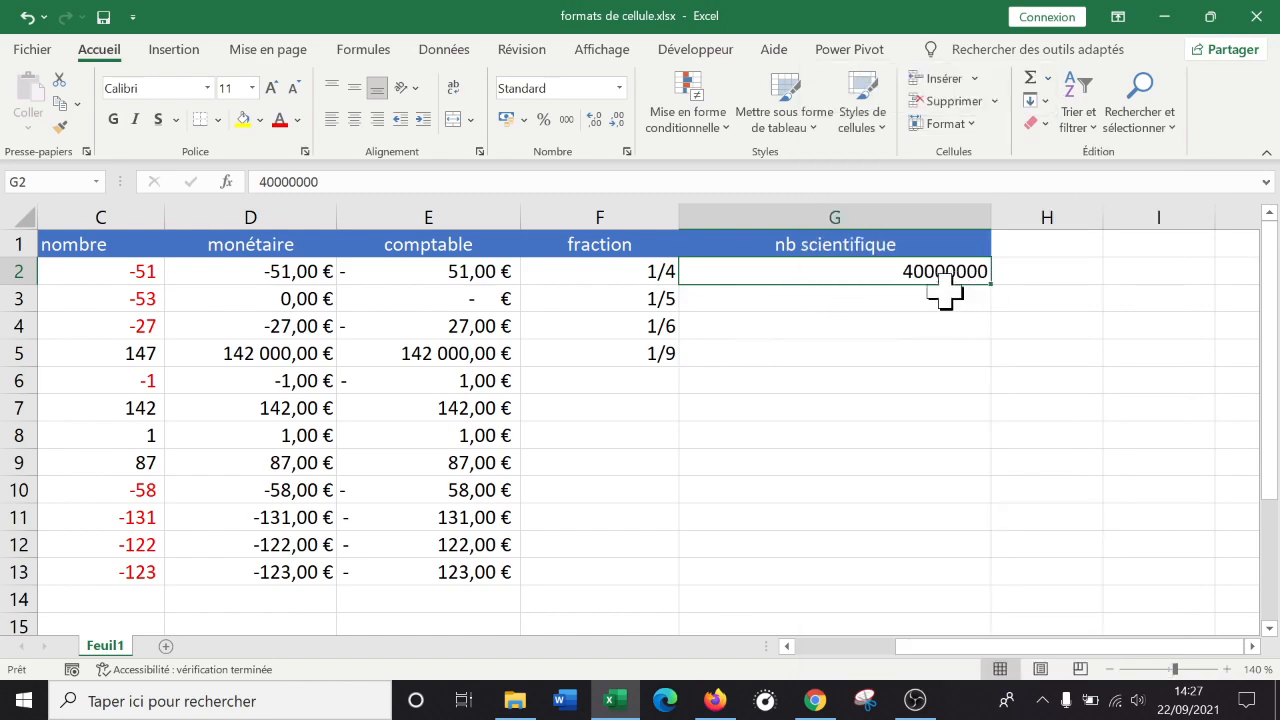
pyautogui.rightClick(895, 278)
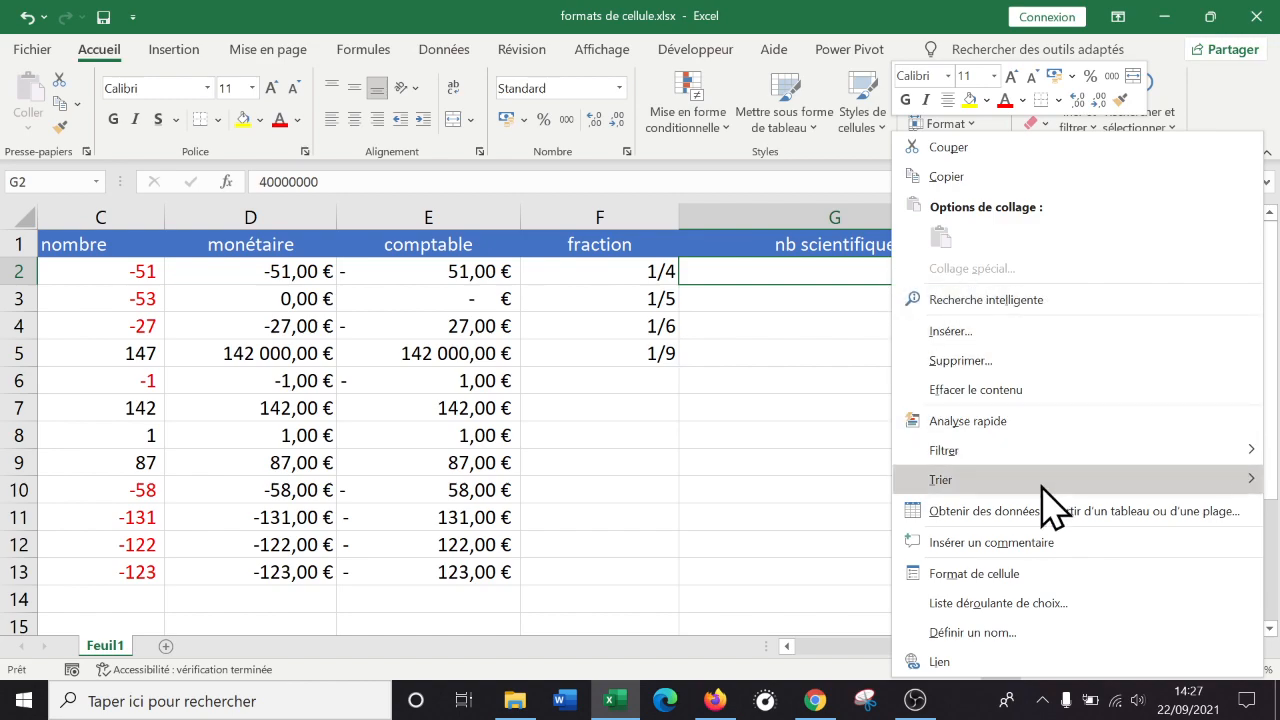
pyautogui.click(982, 573)
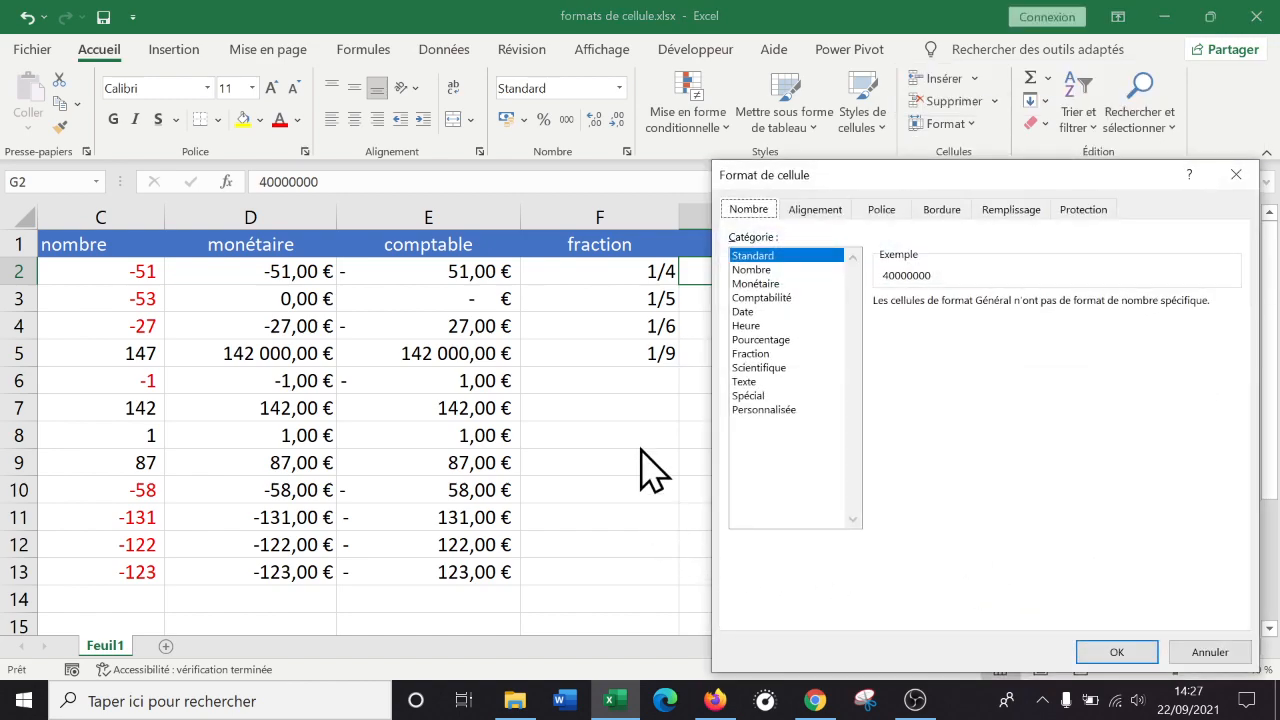
pyautogui.click(778, 368)
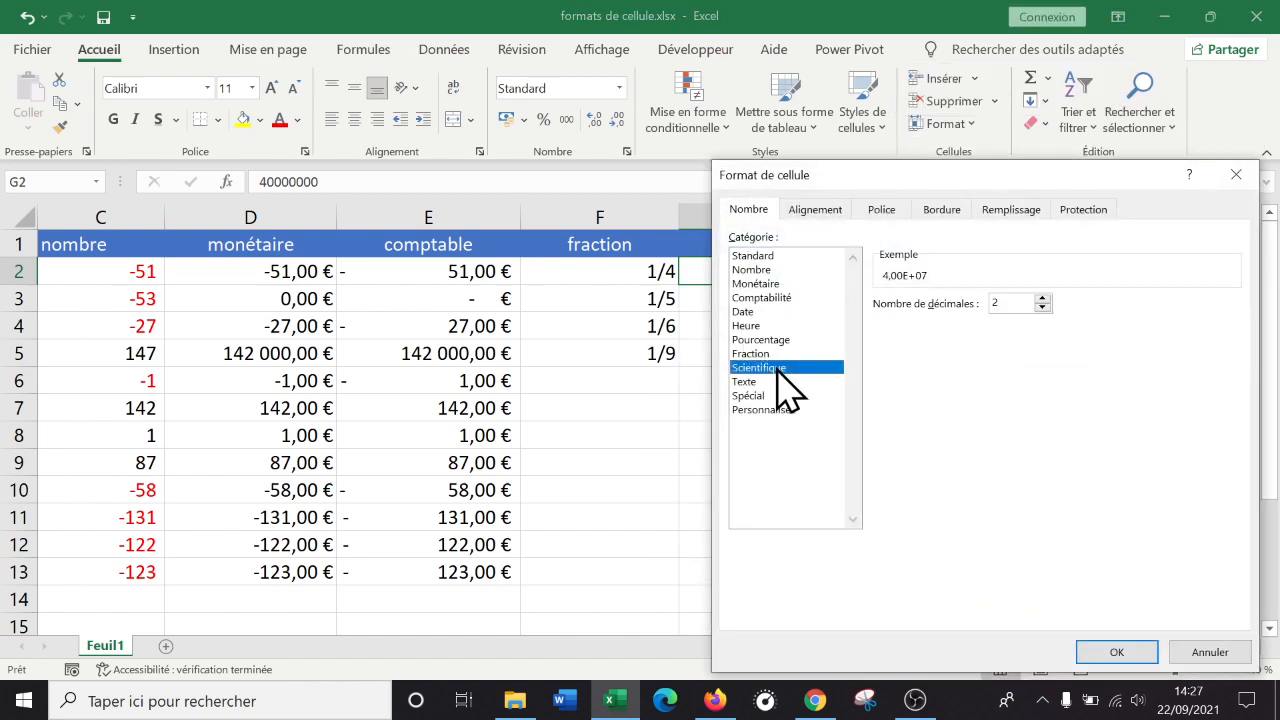
pyautogui.click(1112, 652)
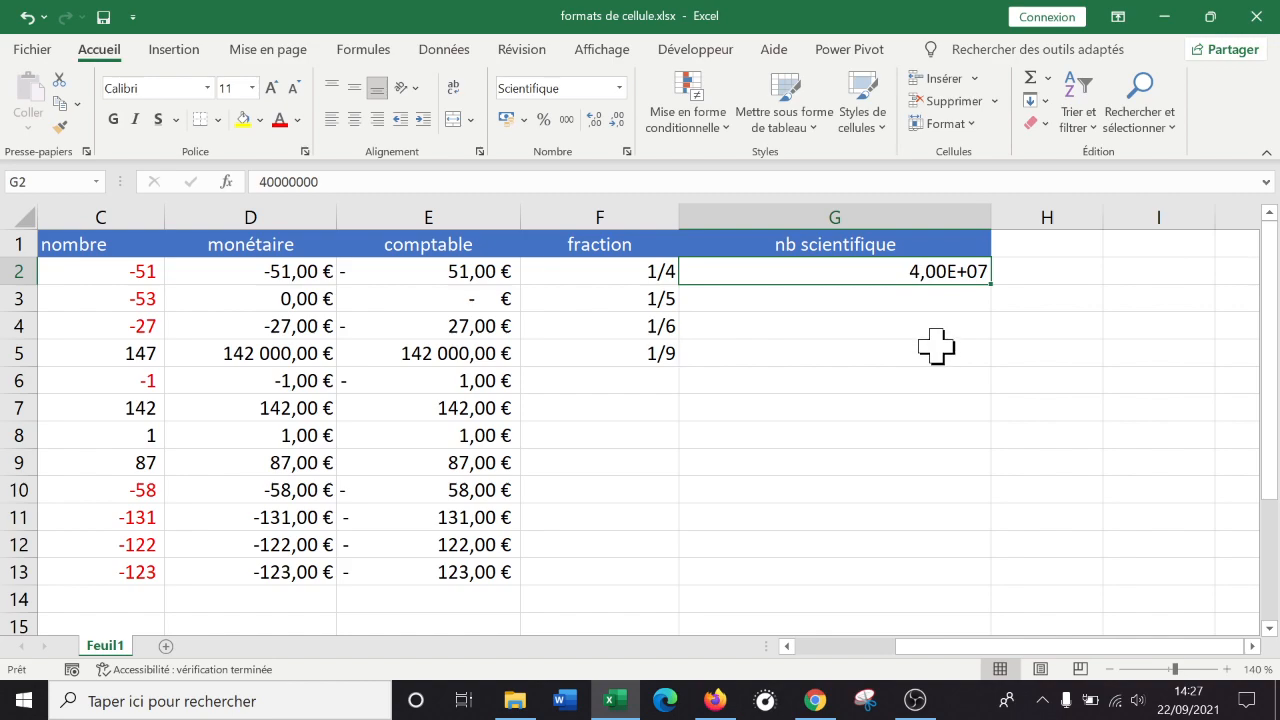
pyautogui.click(906, 294)
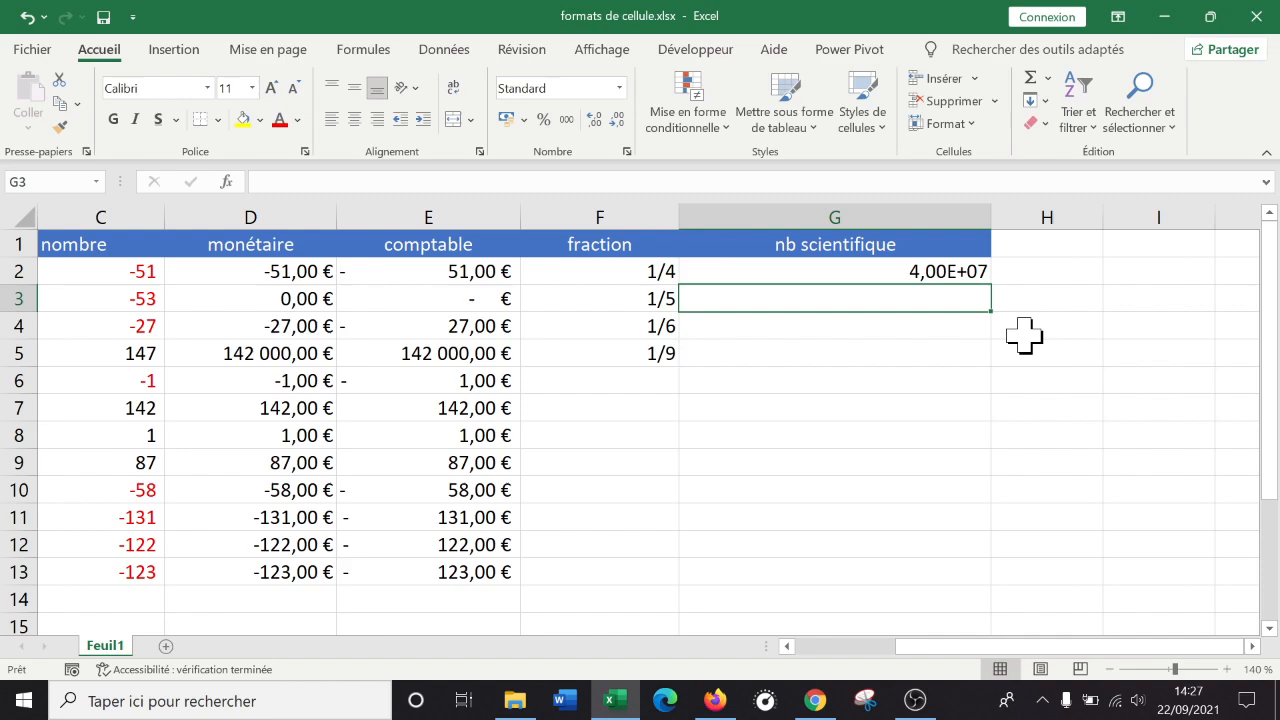
# Enter 41253927 in G3 and format it as Scientifique, showing 4,13E+07.
pyautogui.write('41253927')
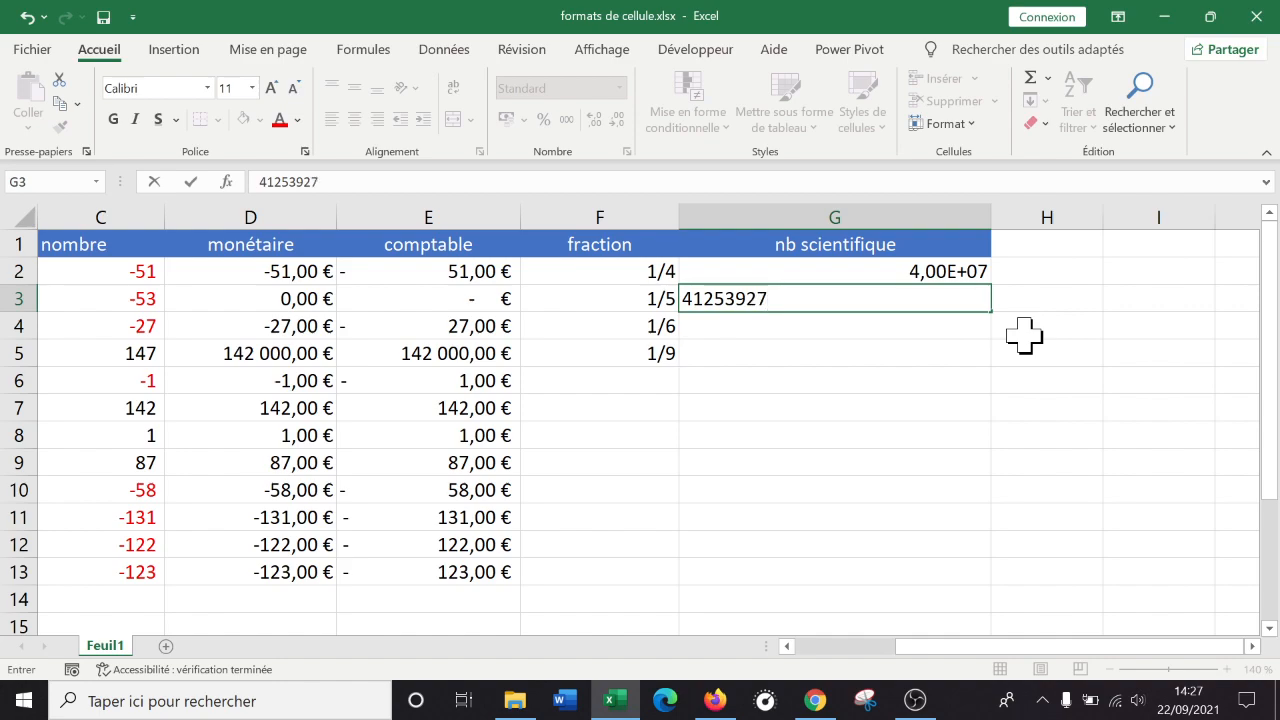
pyautogui.press('Return')
pyautogui.press('Up')
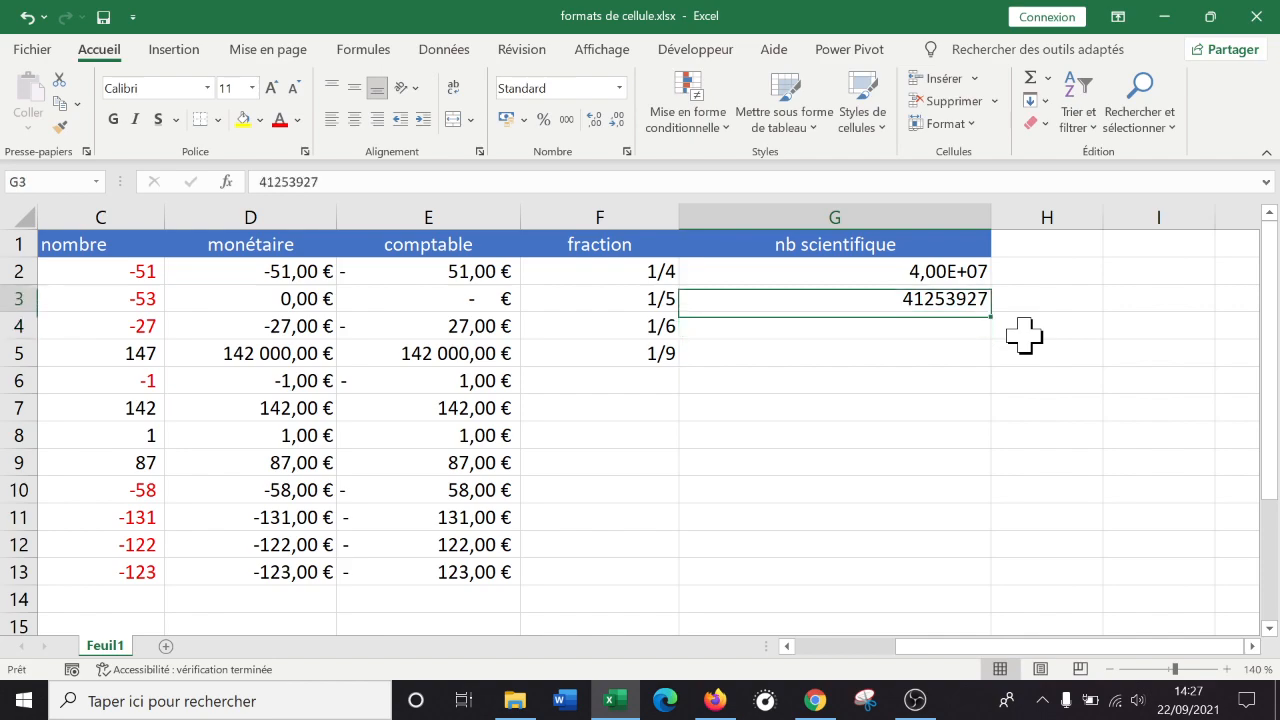
pyautogui.rightClick(948, 298)
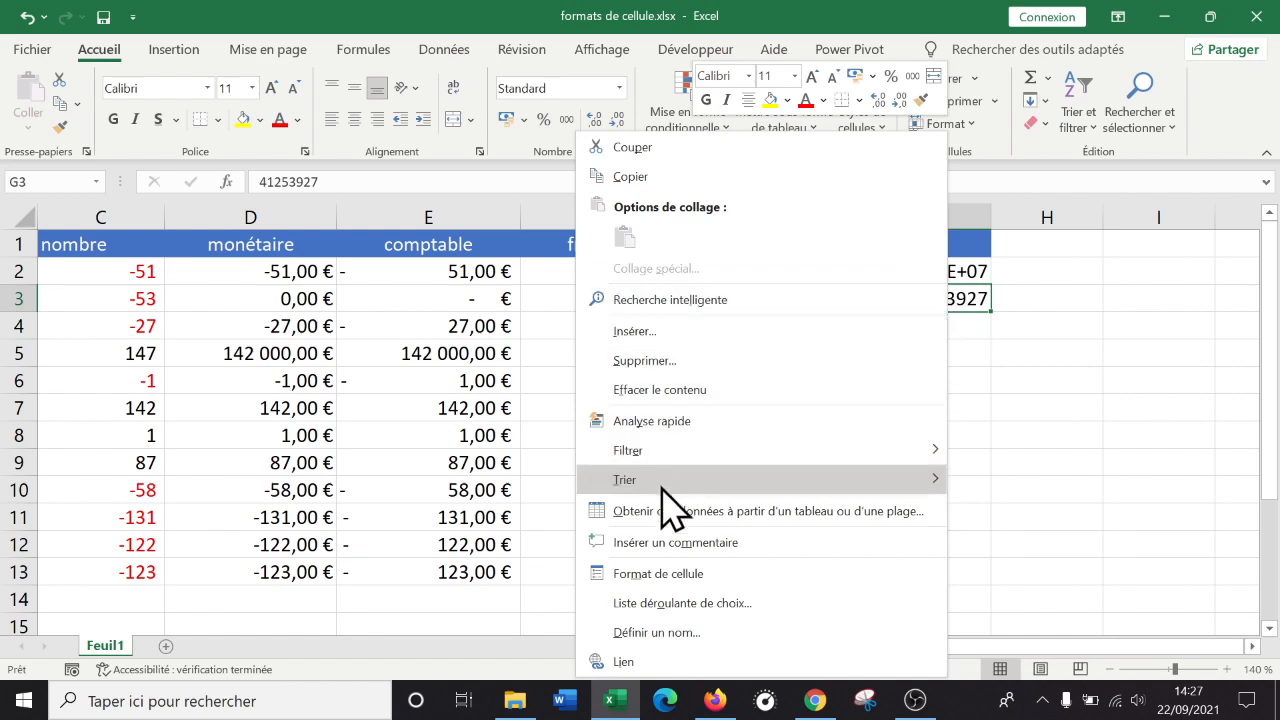
pyautogui.click(730, 574)
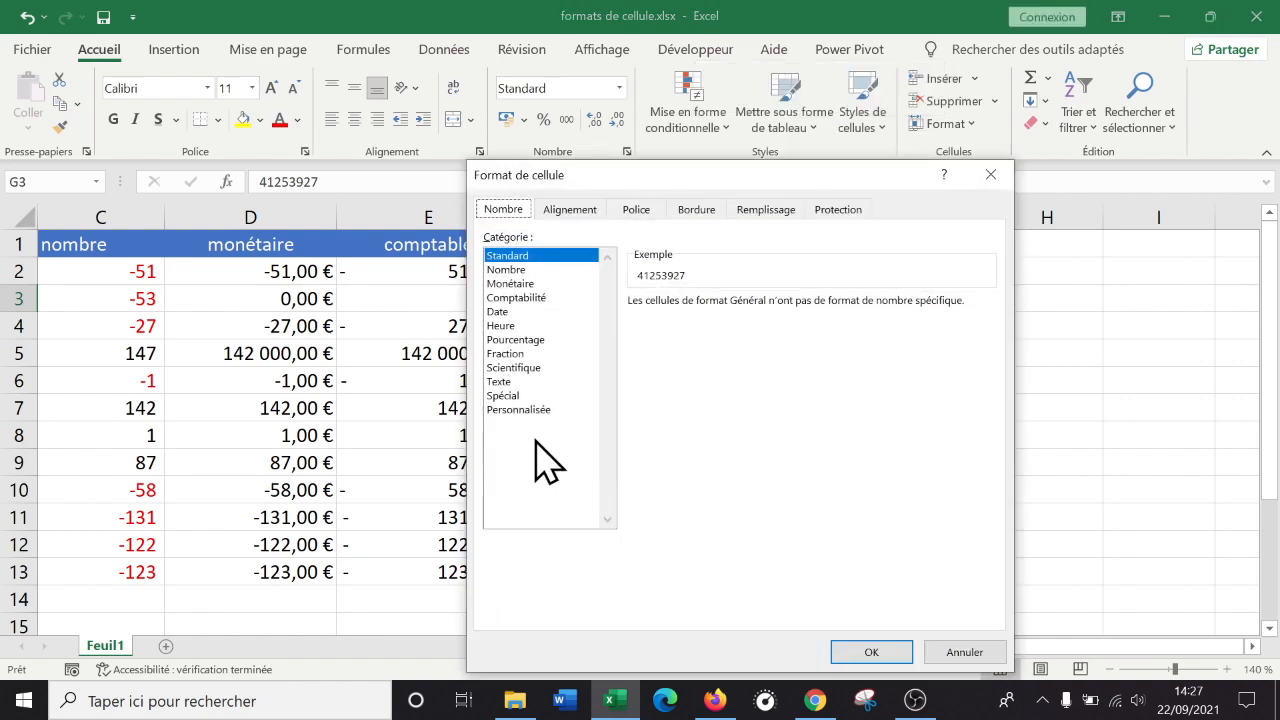
pyautogui.click(533, 368)
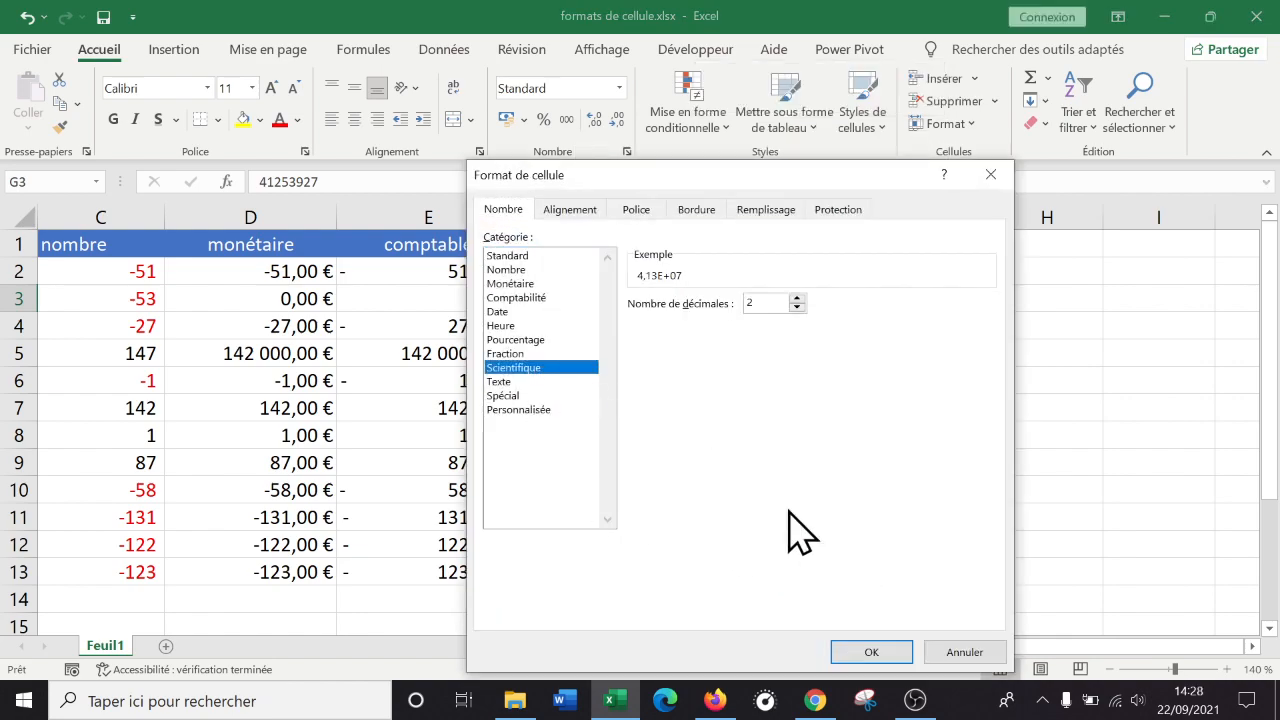
pyautogui.click(872, 652)
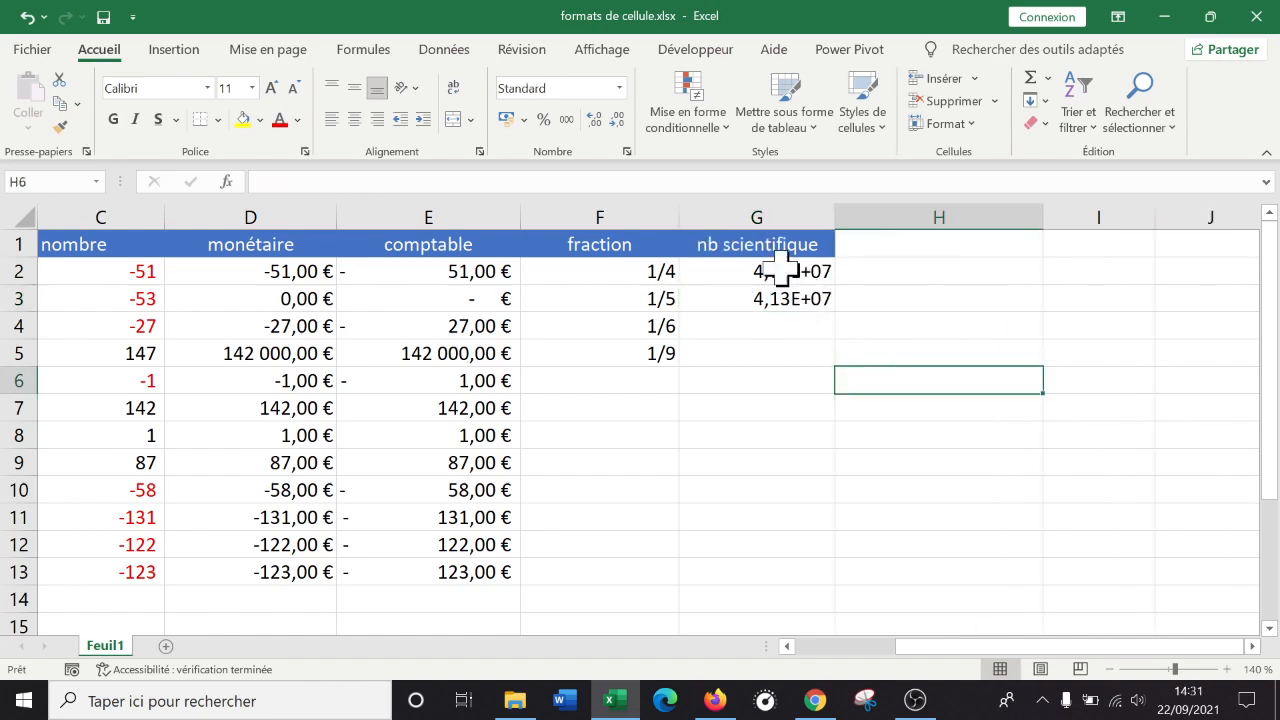
# Inspect G3's full stored value 41253927.
pyautogui.click(780, 297)
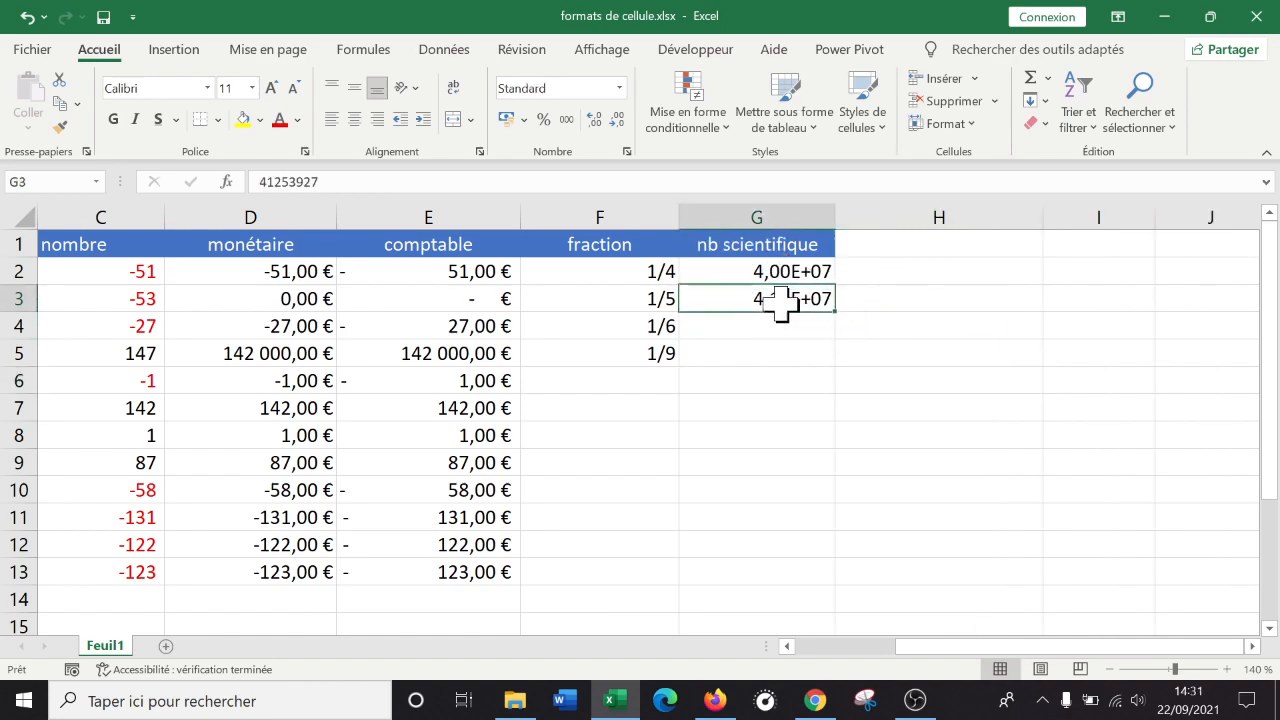
pyautogui.moveTo(271, 181); pyautogui.dragTo(258, 181)
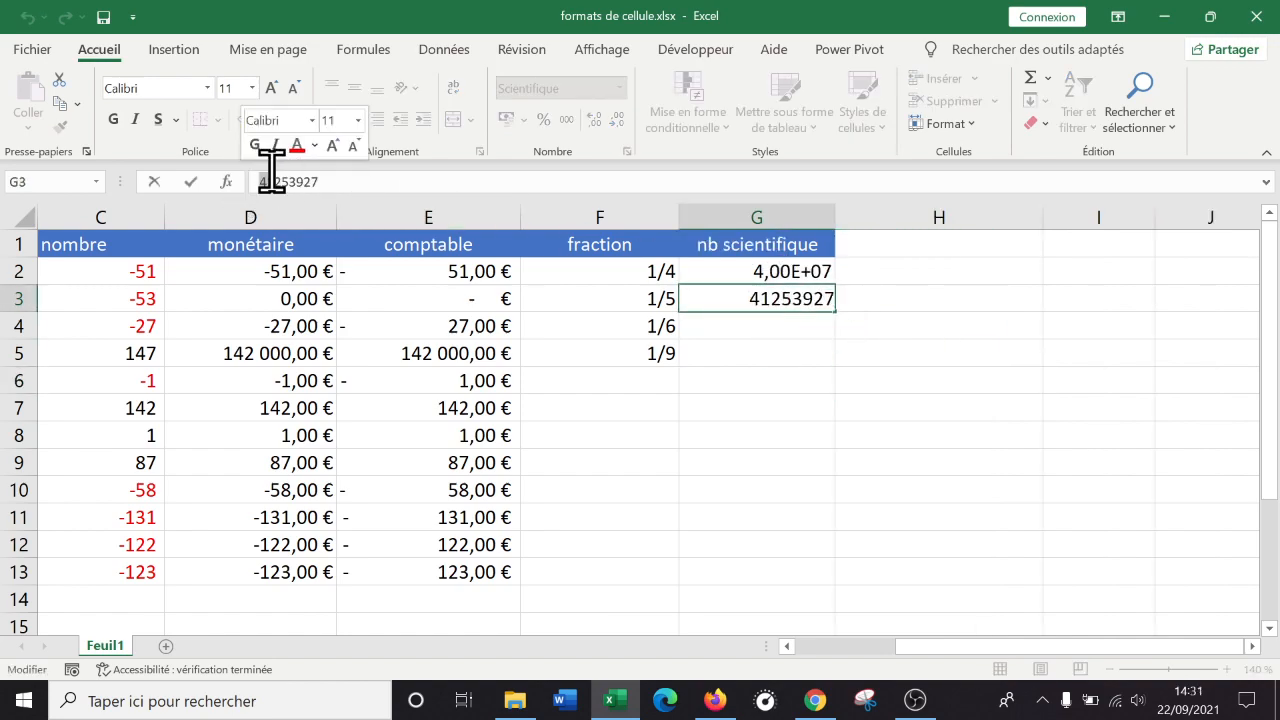
pyautogui.click(880, 408)
pyautogui.click(787, 298)
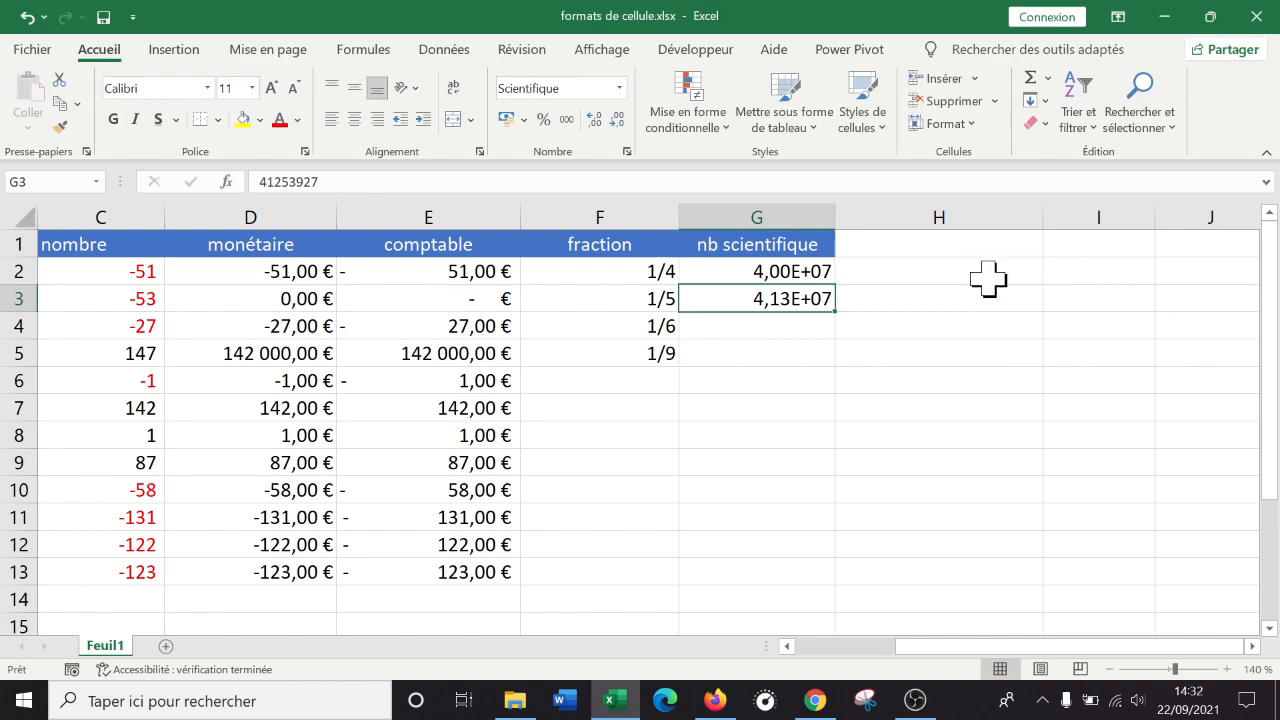
pyautogui.click(958, 276)
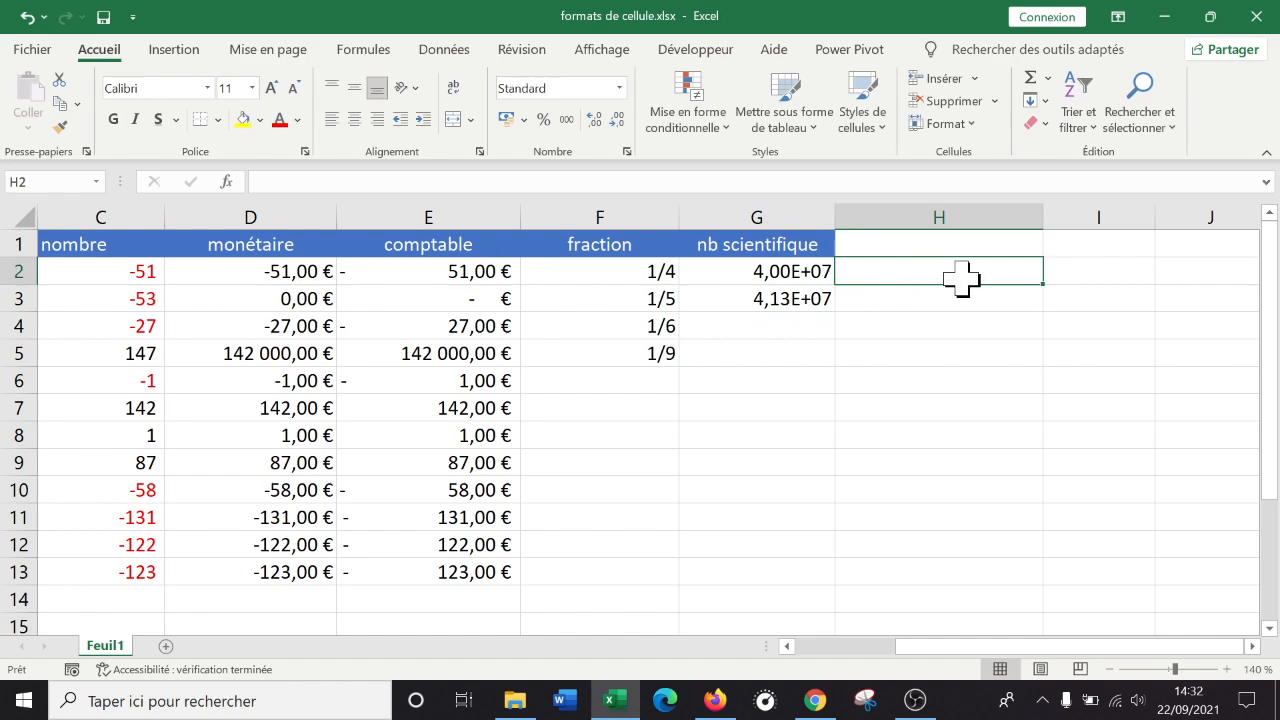
# Enter 10 in H2 and =H2*10 in H3, then fill the formula far down column H.
pyautogui.write('10')
pyautogui.press('Return')
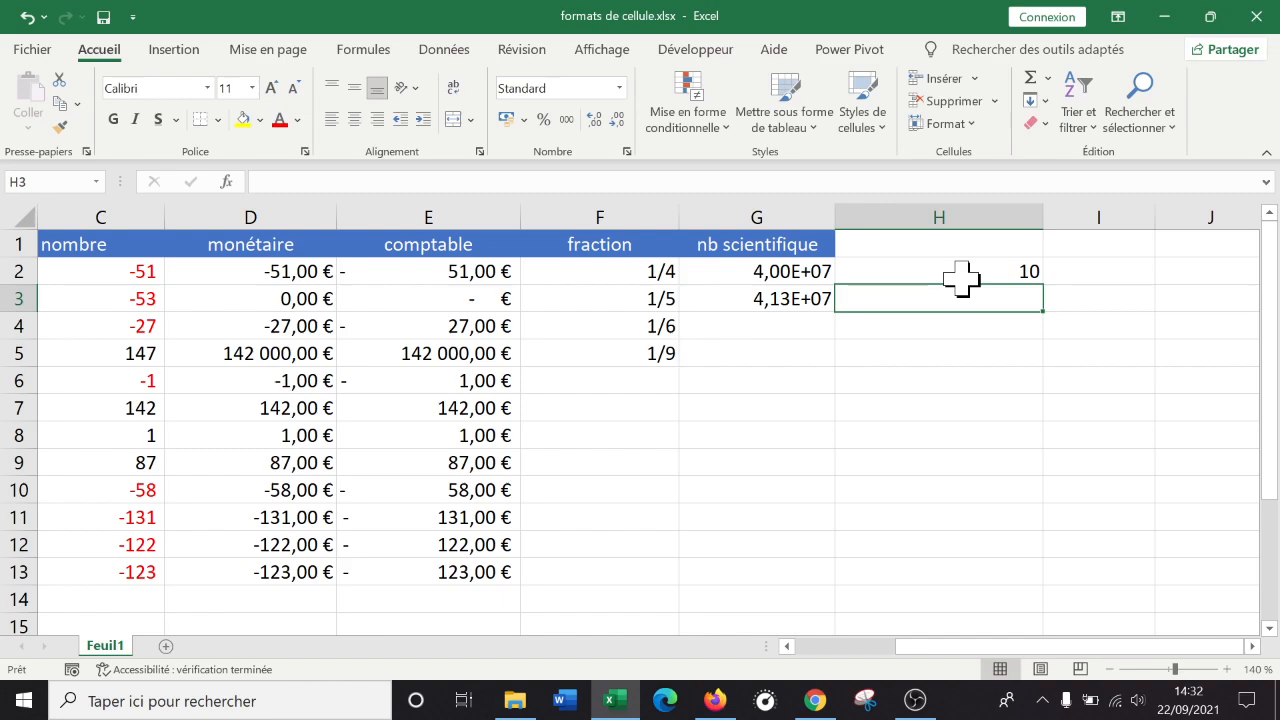
pyautogui.write('=')
pyautogui.click(952, 272)
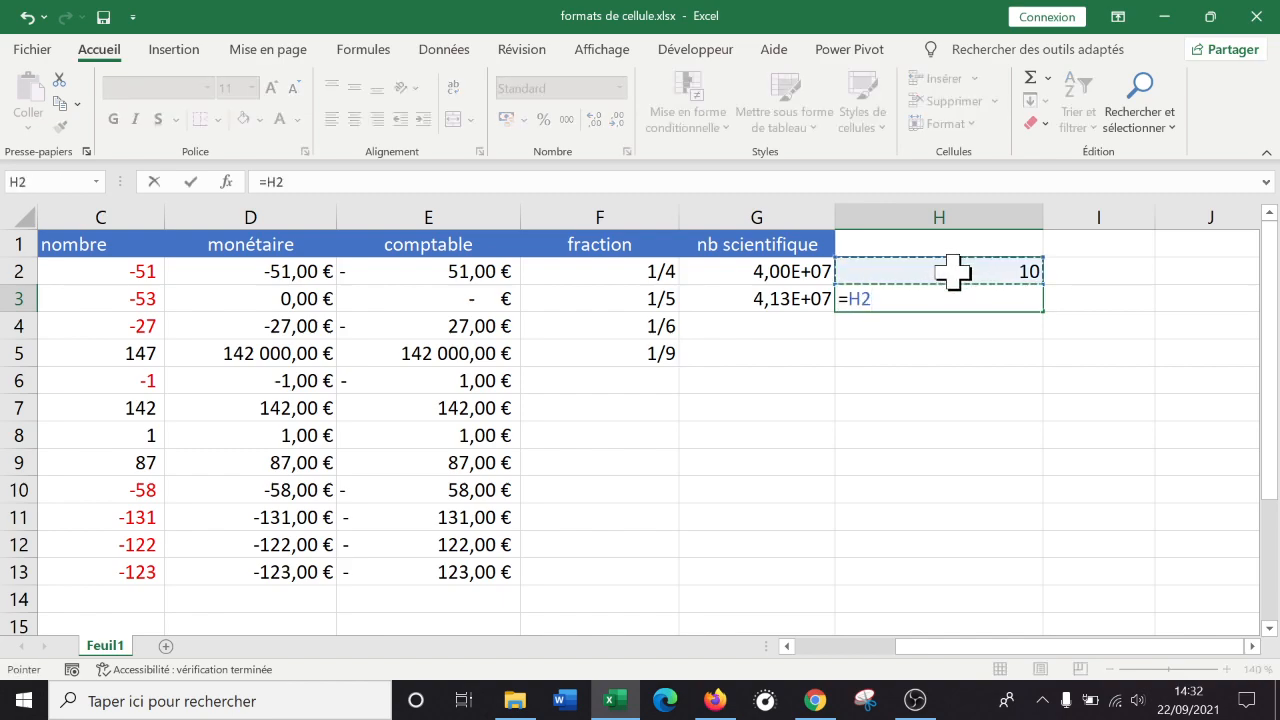
pyautogui.press('Return')
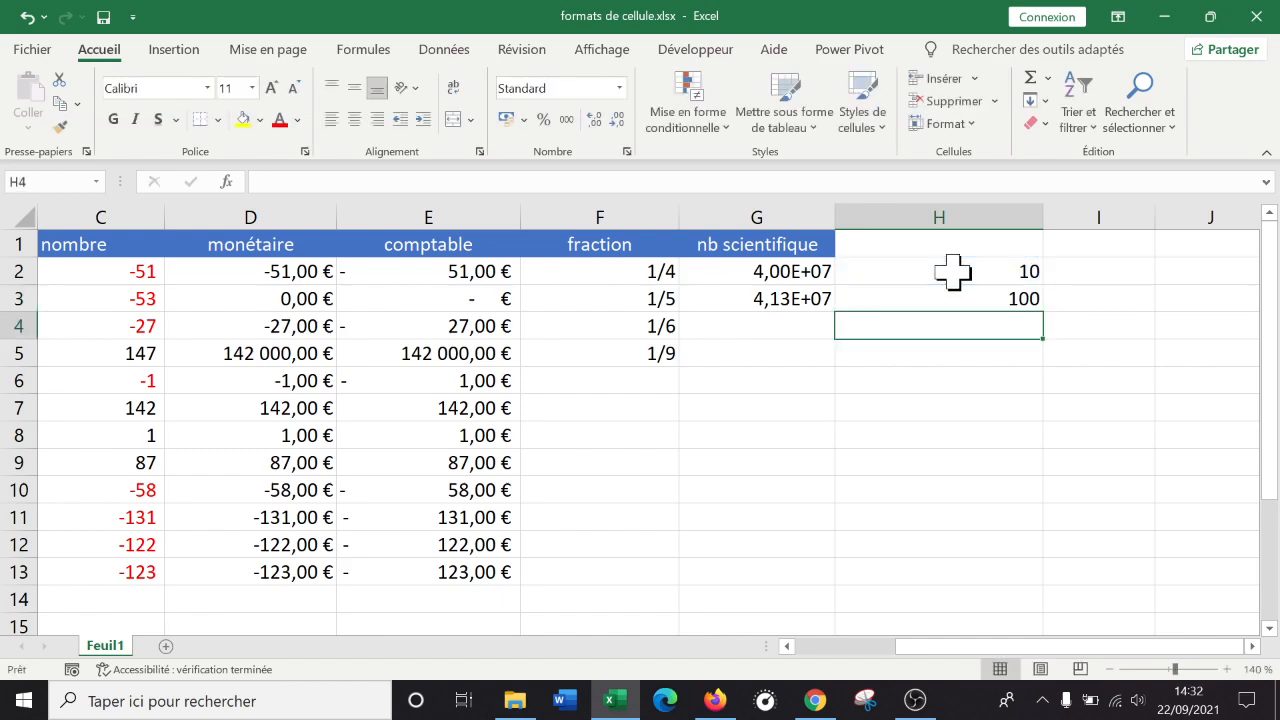
pyautogui.click(954, 300)
pyautogui.moveTo(1043, 312); pyautogui.dragTo(979, 571)
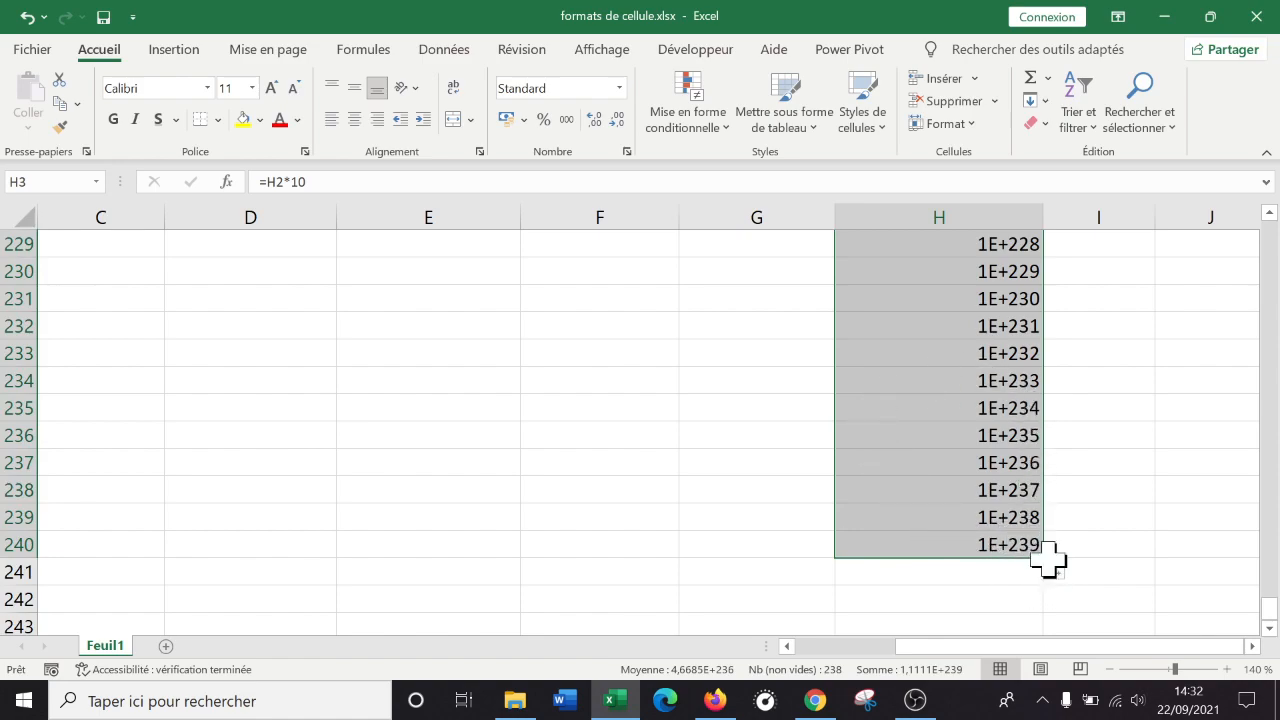
pyautogui.moveTo(1044, 566); pyautogui.dragTo(1033, 538)
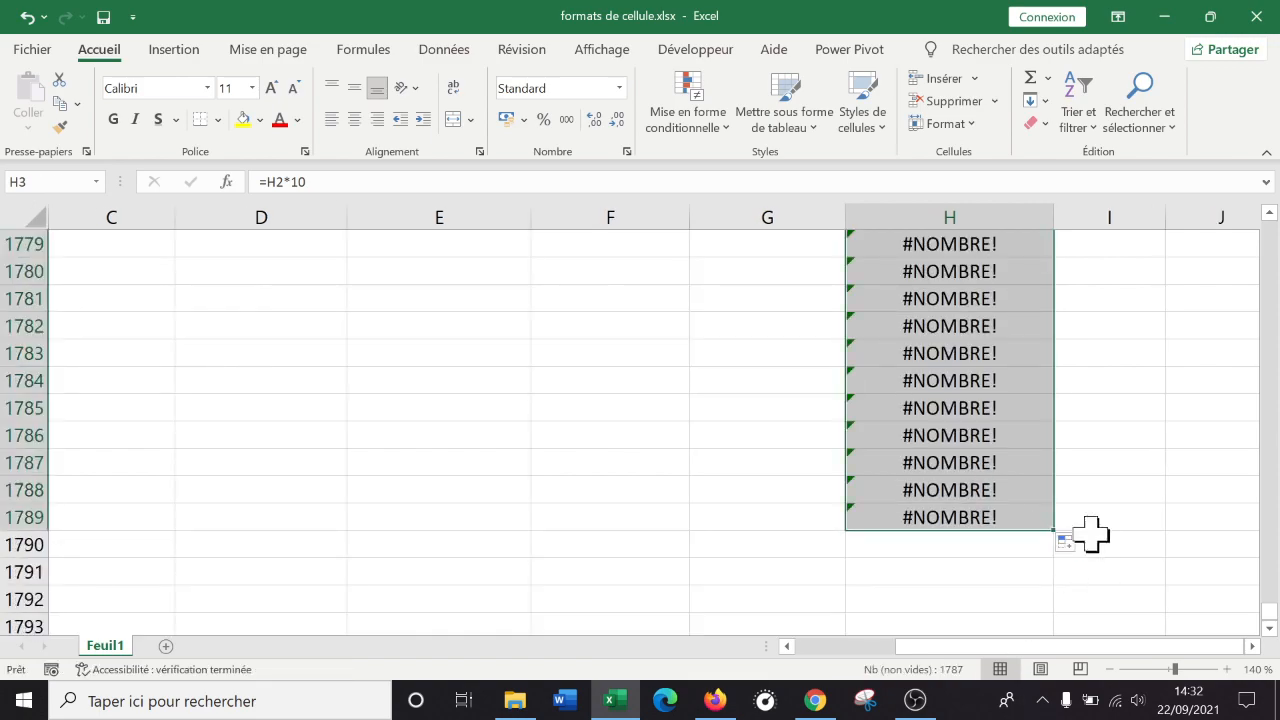
# Check the last valid power of ten in H309 and the first #NOMBRE! error in H310.
pyautogui.scroll(7, 1093, 533)
pyautogui.scroll(11, 1093, 533)
pyautogui.moveTo(1272, 610); pyautogui.dragTo(1272, 373)
pyautogui.scroll(20, 1274, 362)
pyautogui.moveTo(1274, 362); pyautogui.dragTo(1267, 303)
pyautogui.scroll(-5, 1249, 329)
pyautogui.scroll(2, 1248, 333)
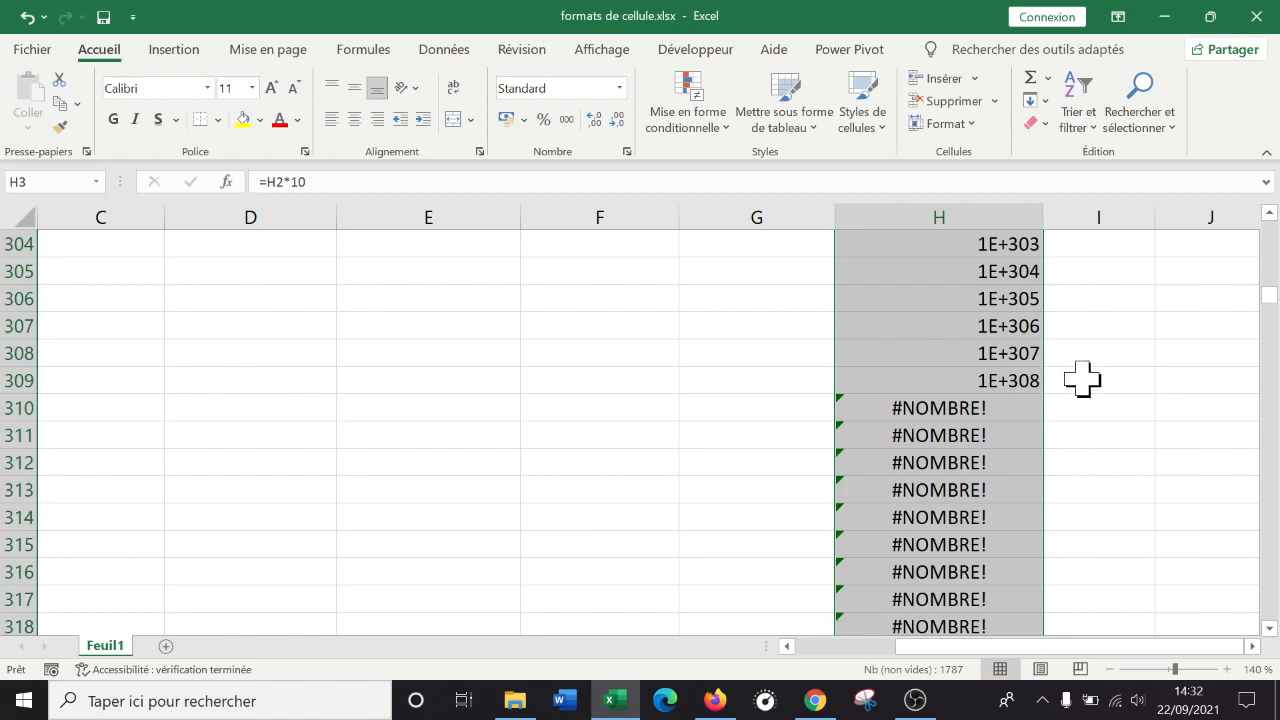
pyautogui.click(1005, 380)
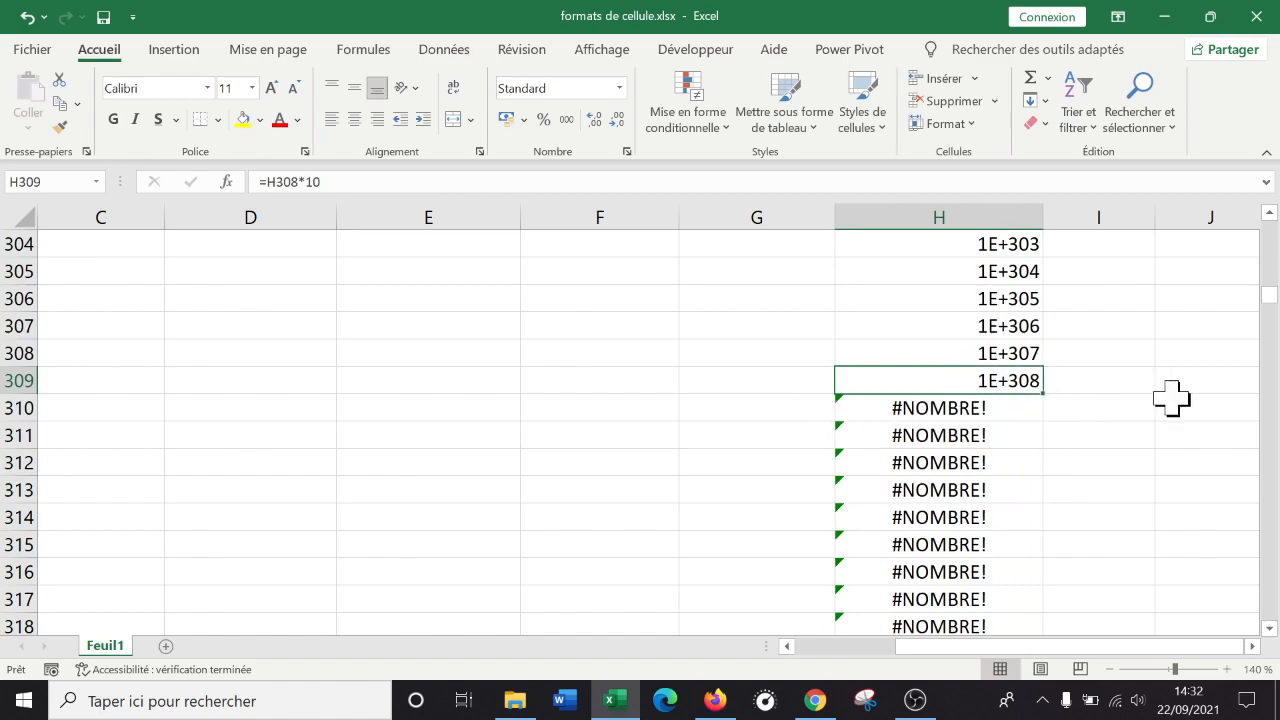
pyautogui.click(930, 410)
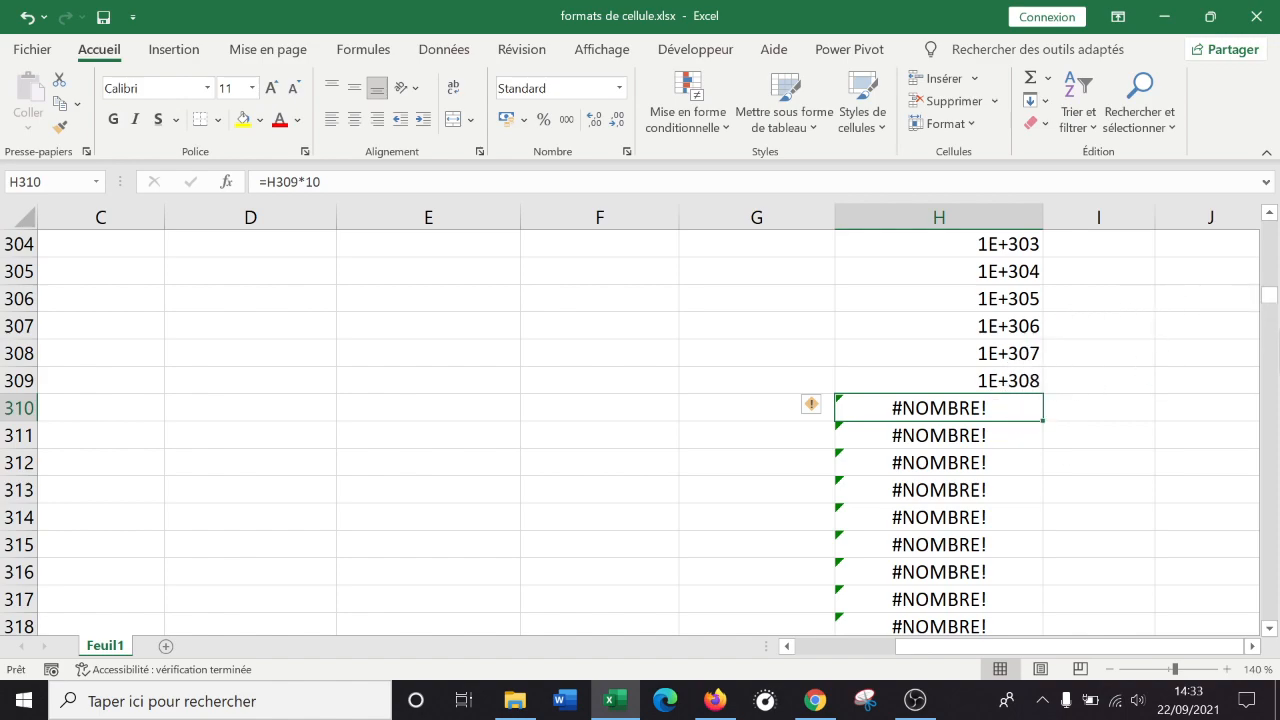
pyautogui.moveTo(1272, 316); pyautogui.dragTo(1271, 194)
# Inspect the times-ten formulas in H8, H13 and H16.
pyautogui.click(1024, 445)
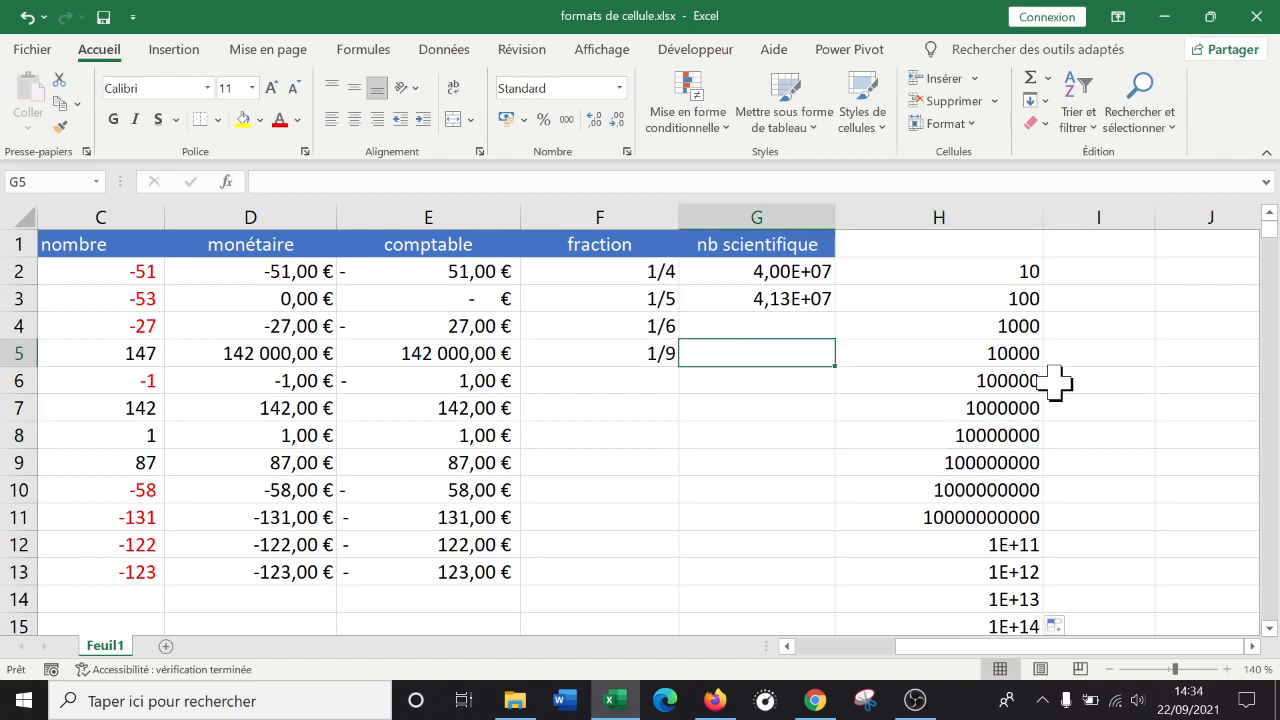
pyautogui.click(977, 200)
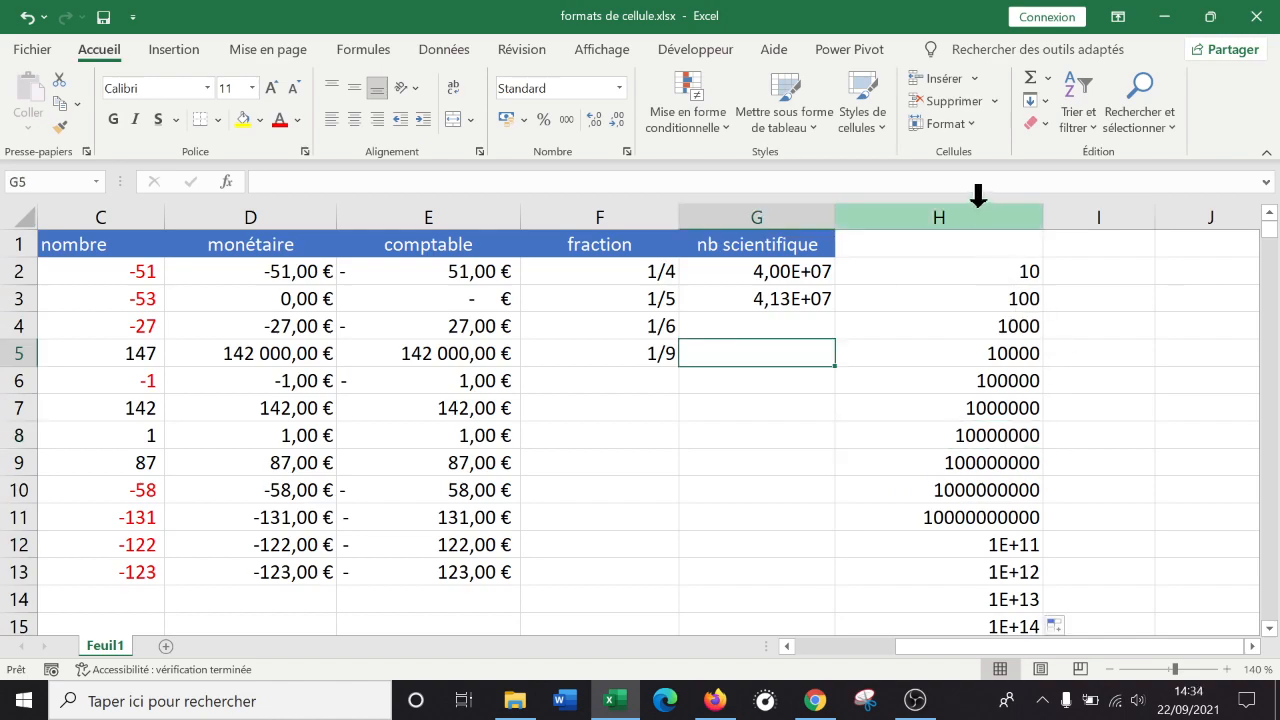
pyautogui.rightClick(975, 213)
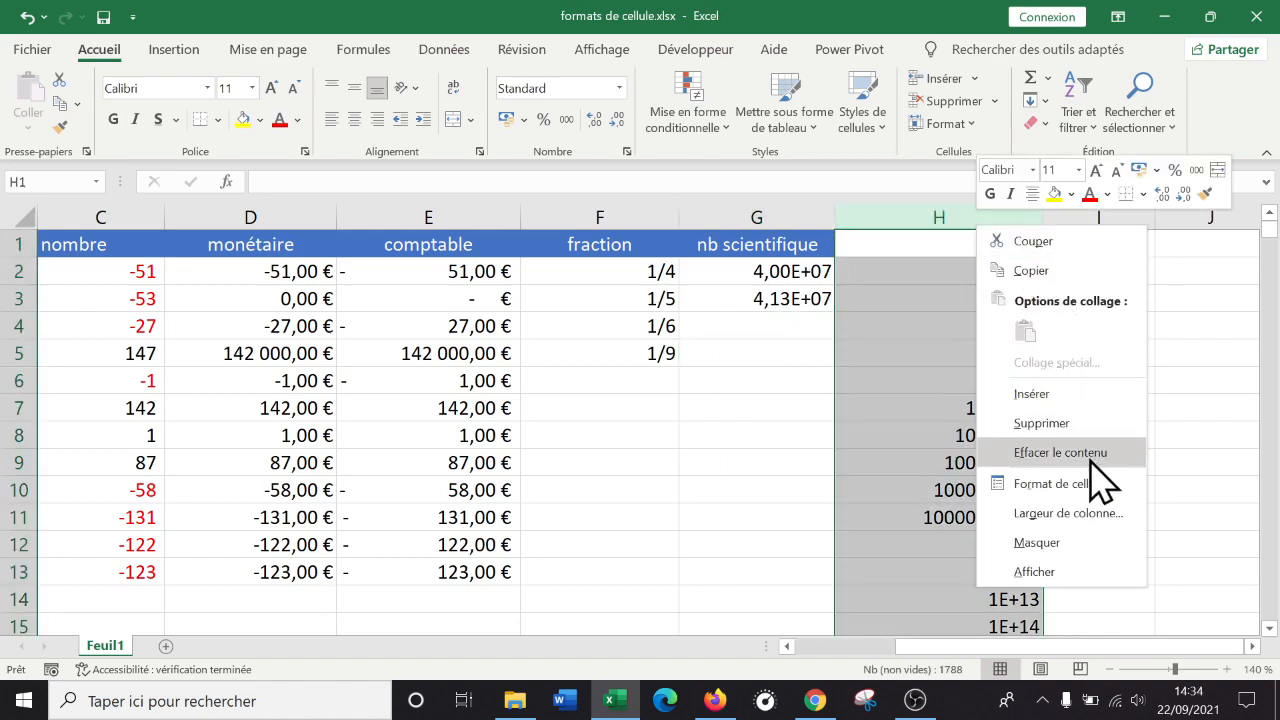
pyautogui.press('Escape')
pyautogui.scroll(-7, 943, 471)
pyautogui.scroll(7, 951, 451)
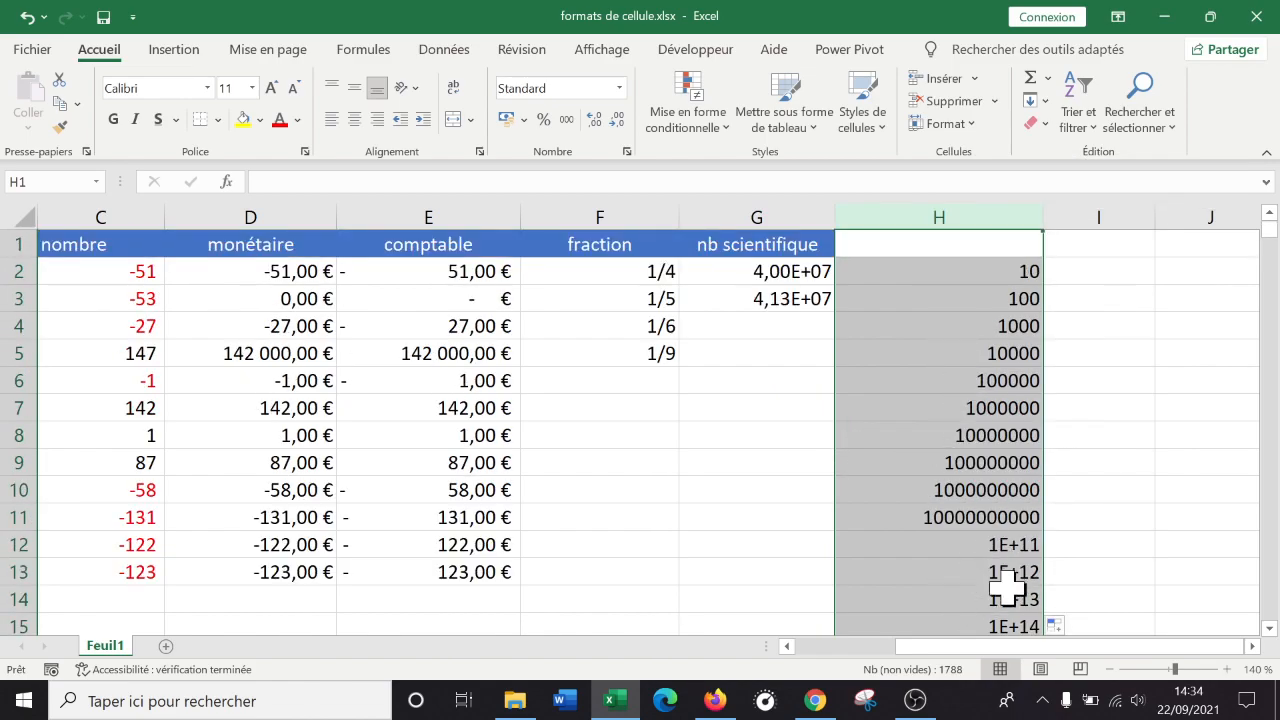
pyautogui.click(982, 566)
pyautogui.scroll(-2, 982, 566)
pyautogui.click(980, 485)
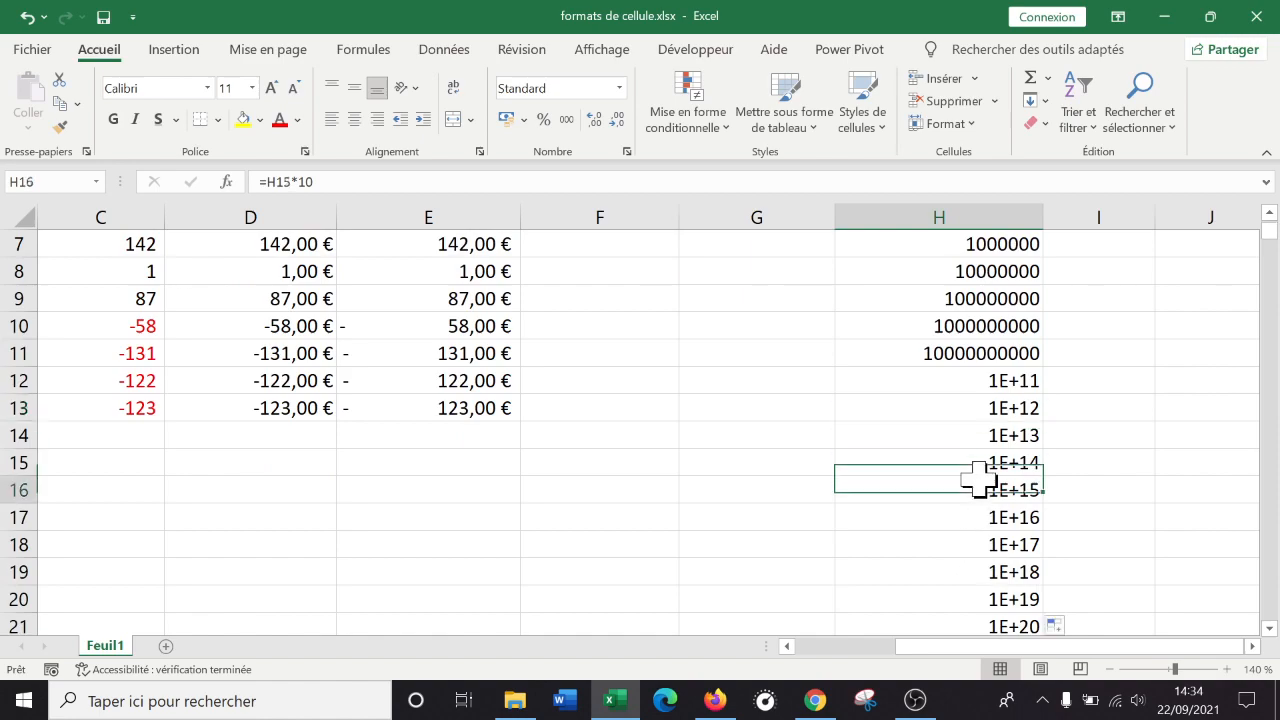
pyautogui.scroll(2, 984, 472)
# Delete column H with its formulas and widen the now-empty column H.
pyautogui.click(973, 212)
pyautogui.rightClick(973, 214)
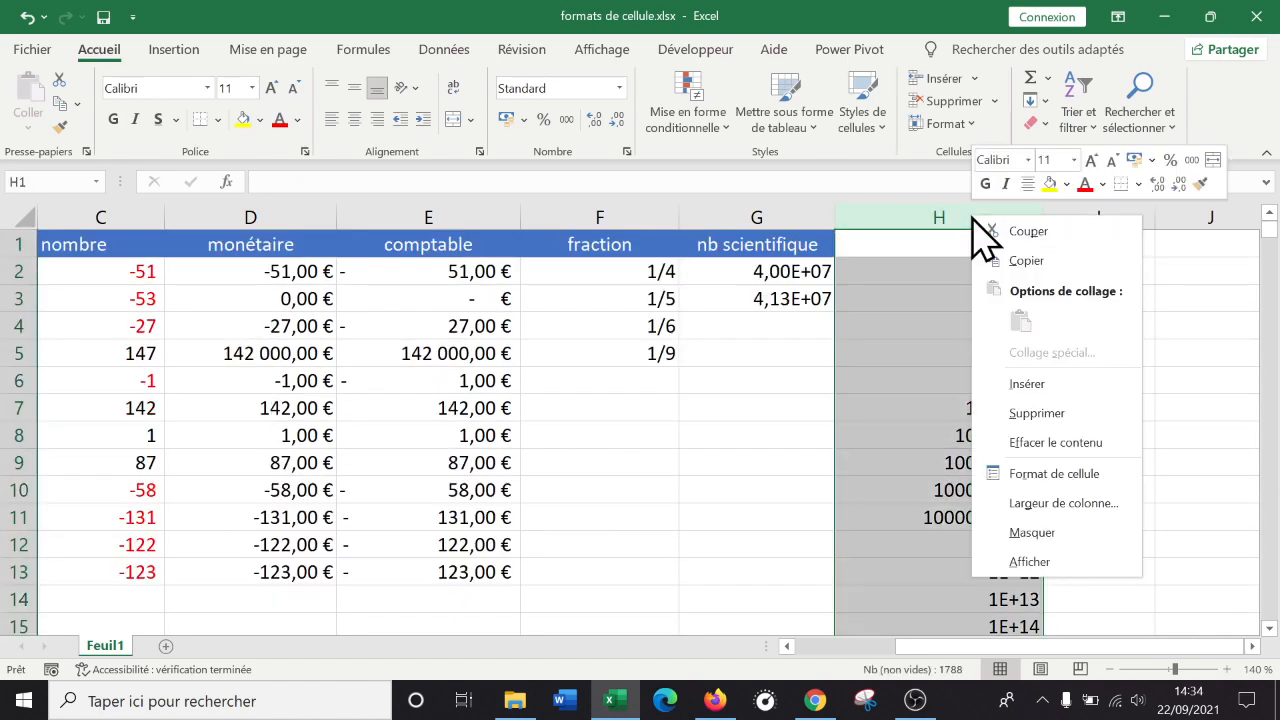
pyautogui.click(1037, 413)
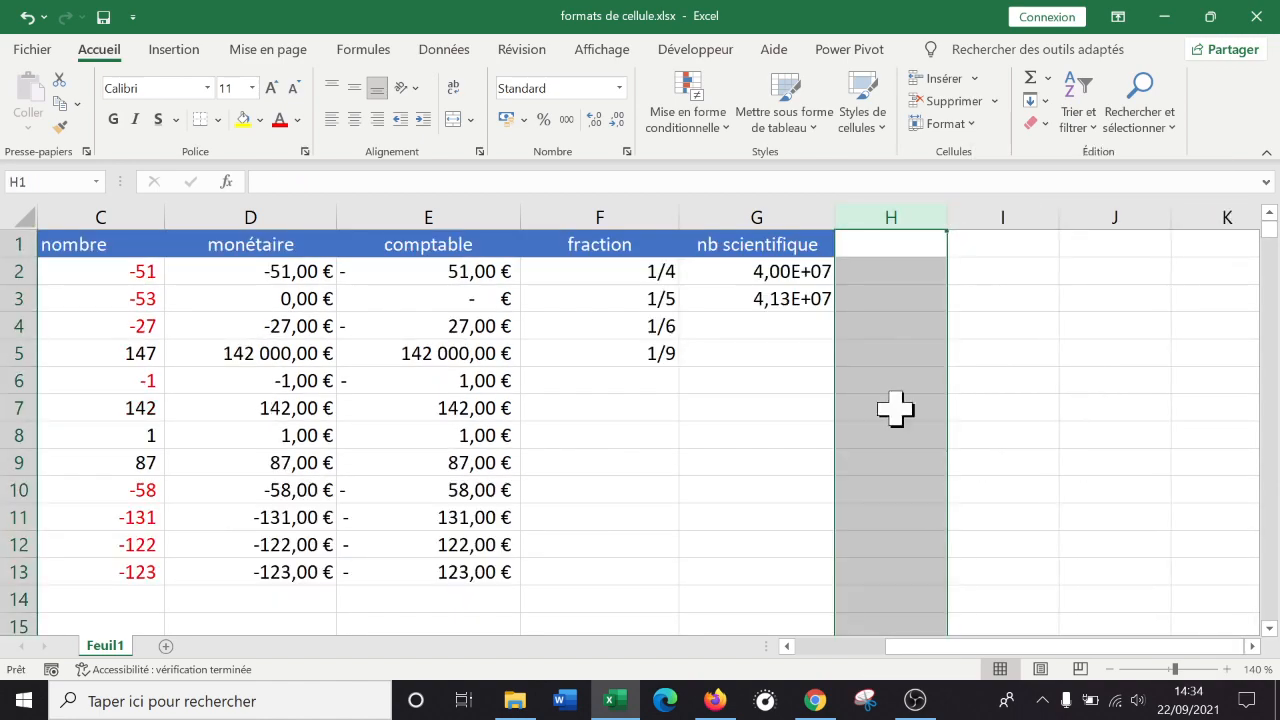
pyautogui.moveTo(914, 408); pyautogui.dragTo(717, 403)
pyautogui.moveTo(947, 217); pyautogui.dragTo(1038, 217)
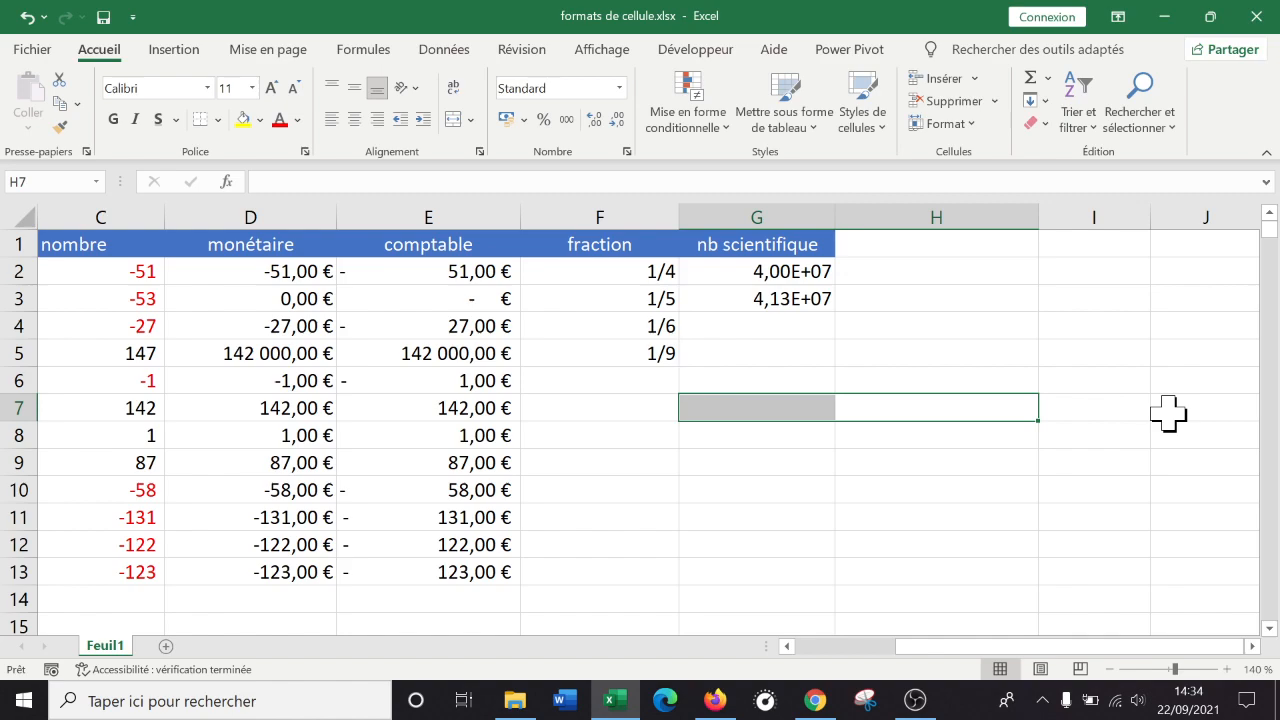
pyautogui.click(783, 335)
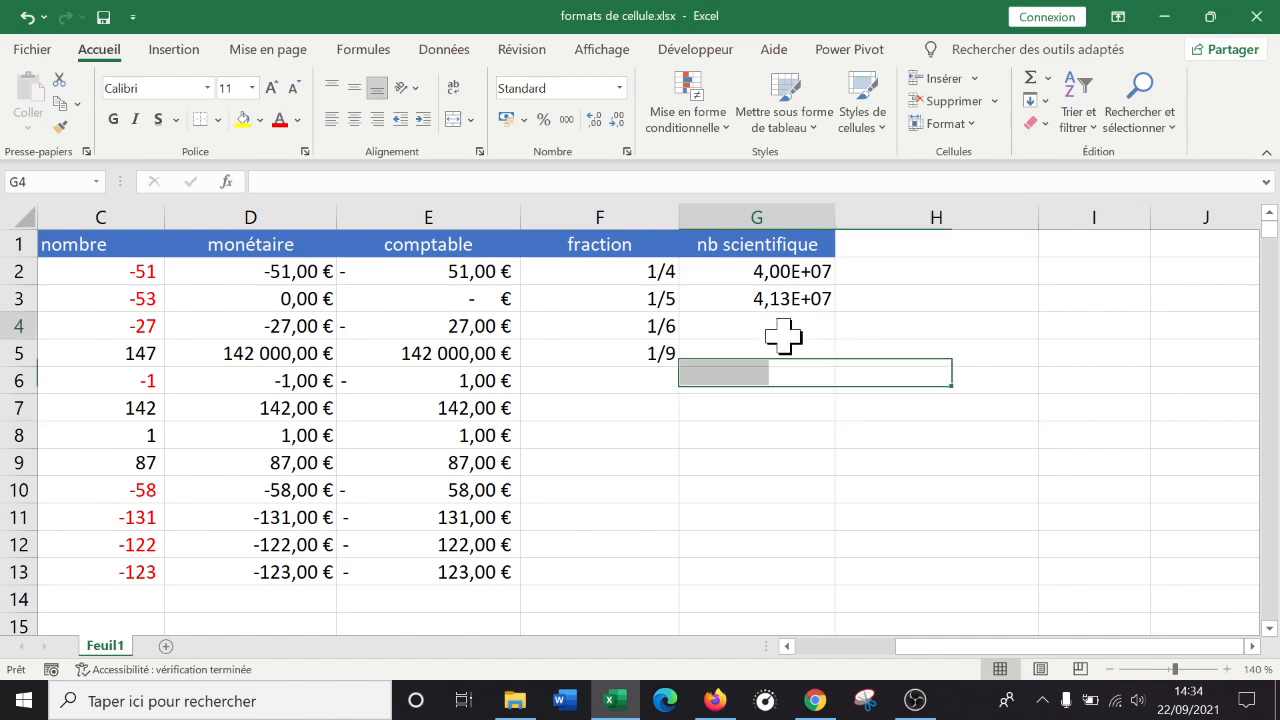
pyautogui.click(630, 152)
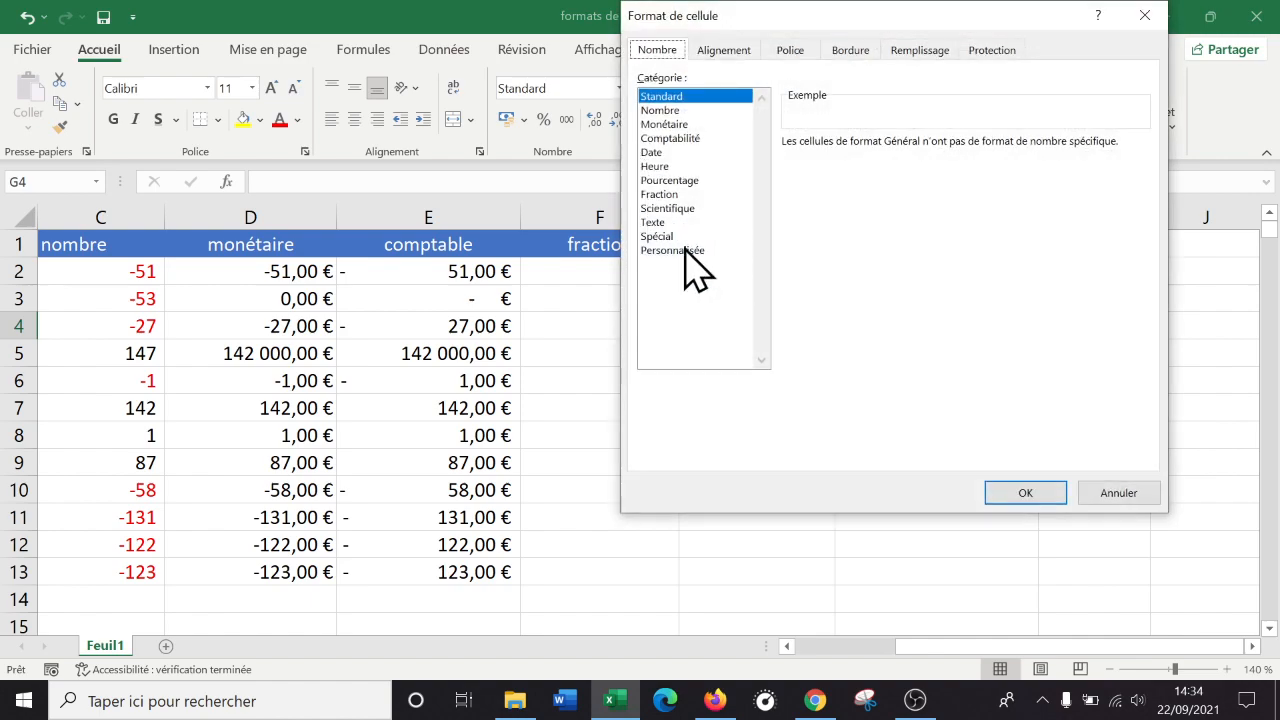
pyautogui.click(680, 222)
pyautogui.click(682, 208)
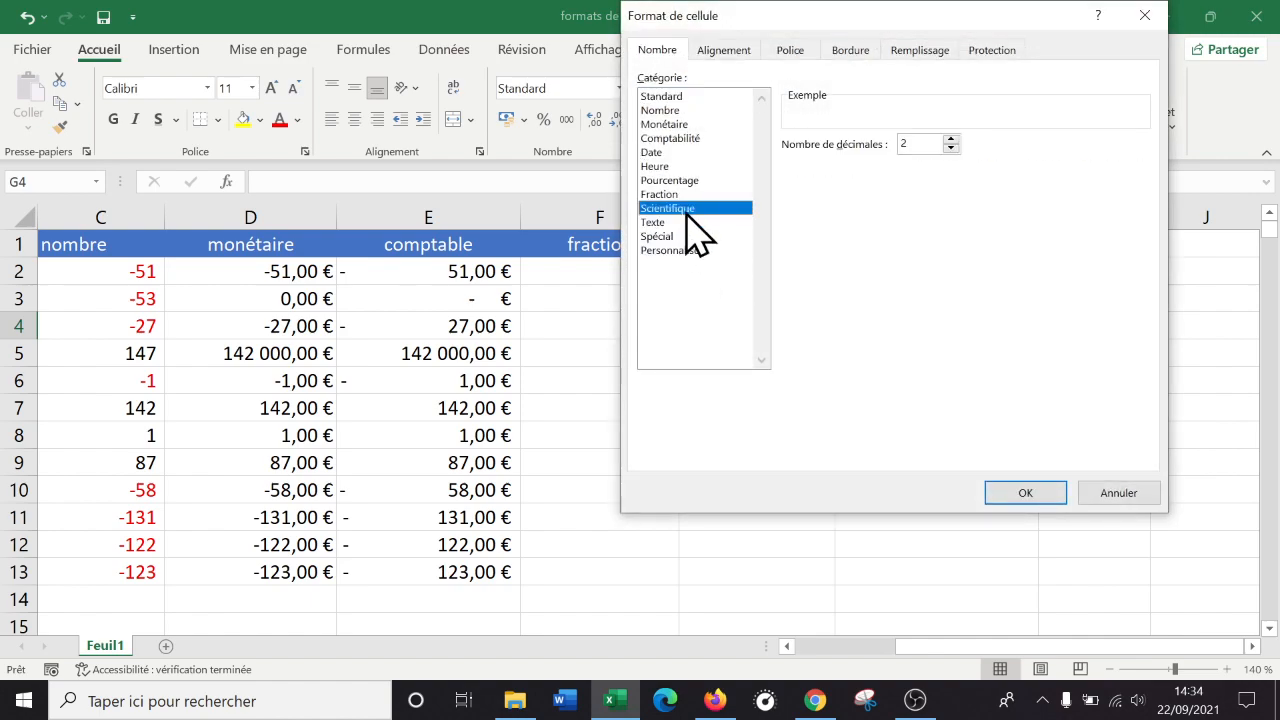
pyautogui.click(688, 250)
pyautogui.click(686, 237)
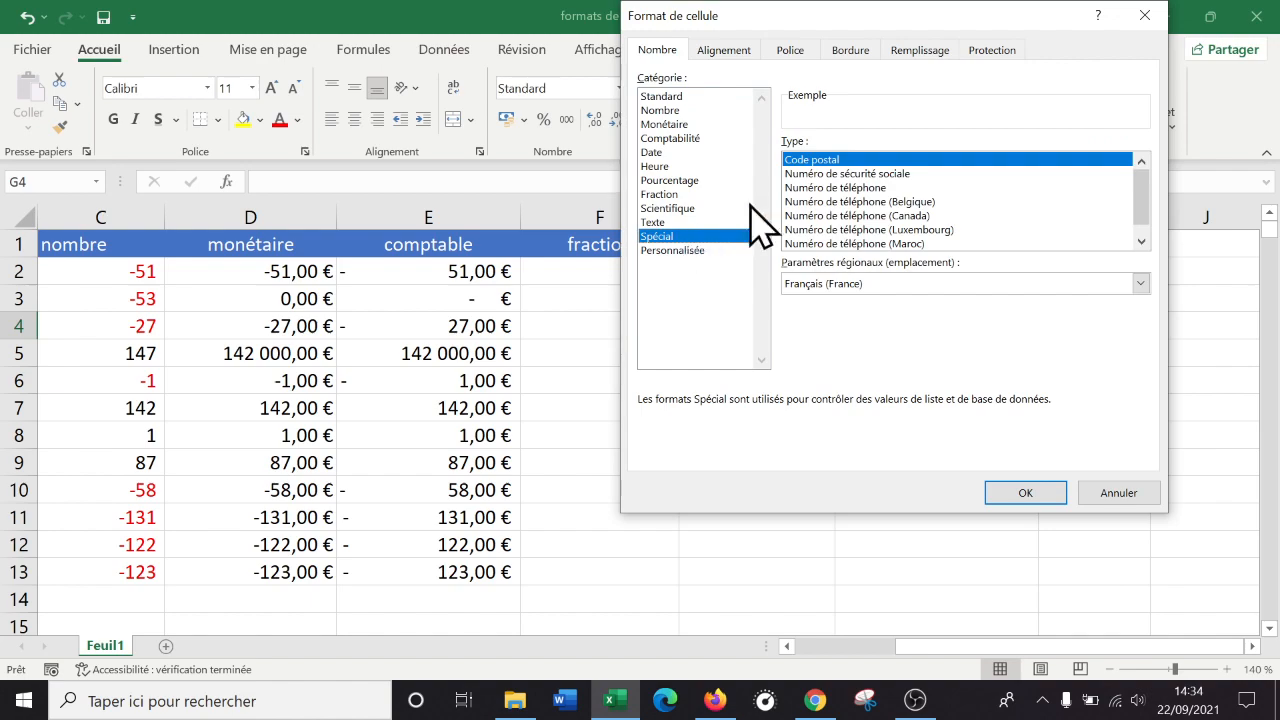
pyautogui.click(1145, 15)
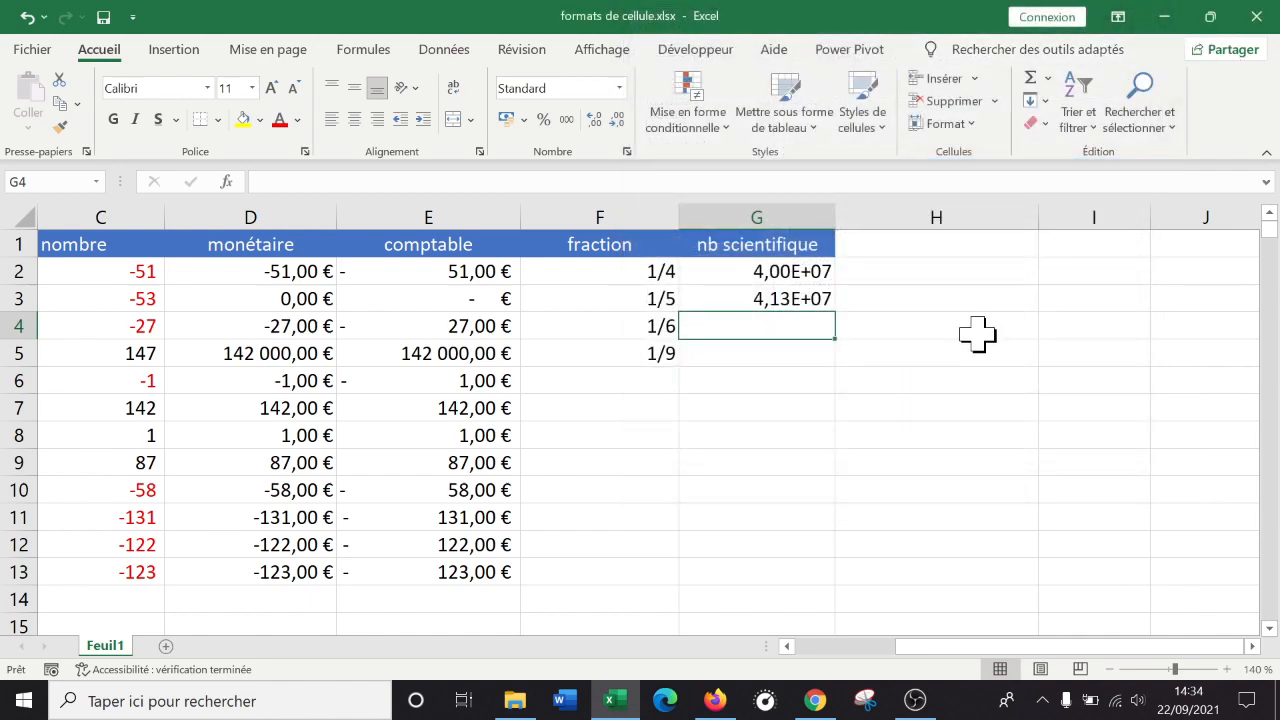
pyautogui.click(905, 255)
pyautogui.click(940, 347)
pyautogui.click(966, 252)
# Delete the widened column H and widen the new column H.
pyautogui.click(982, 212)
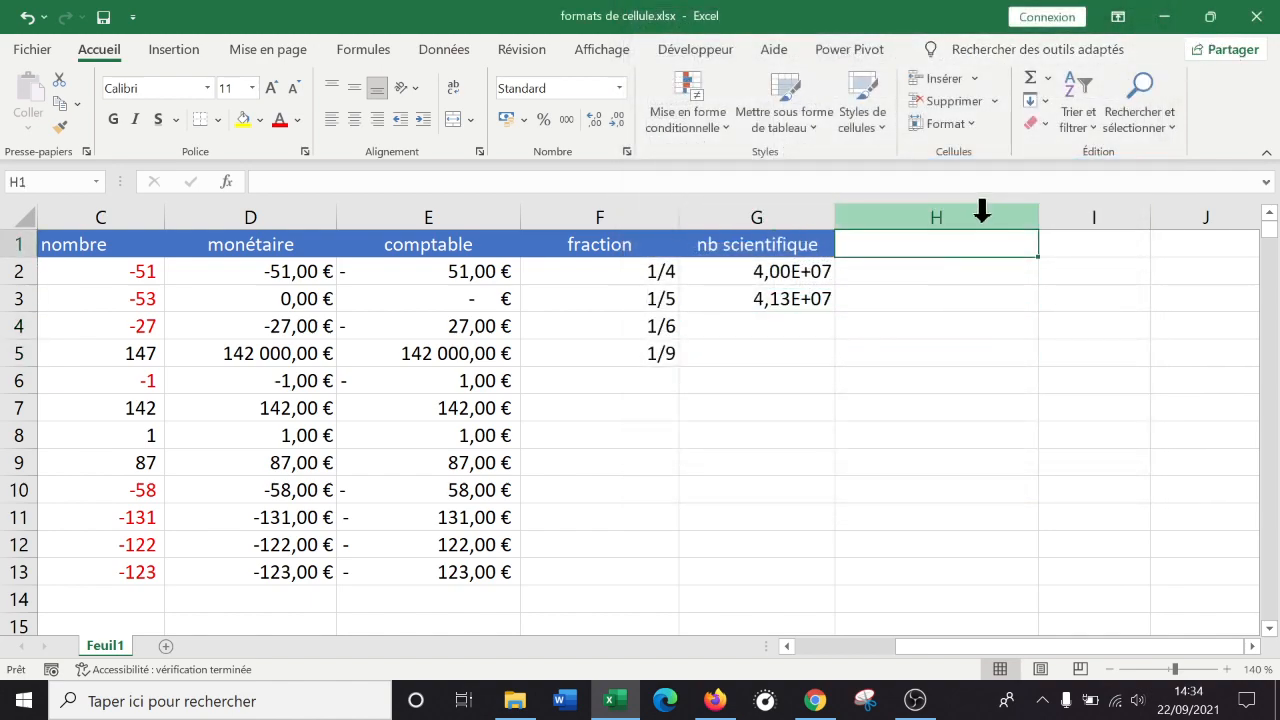
pyautogui.rightClick(982, 214)
pyautogui.click(1060, 420)
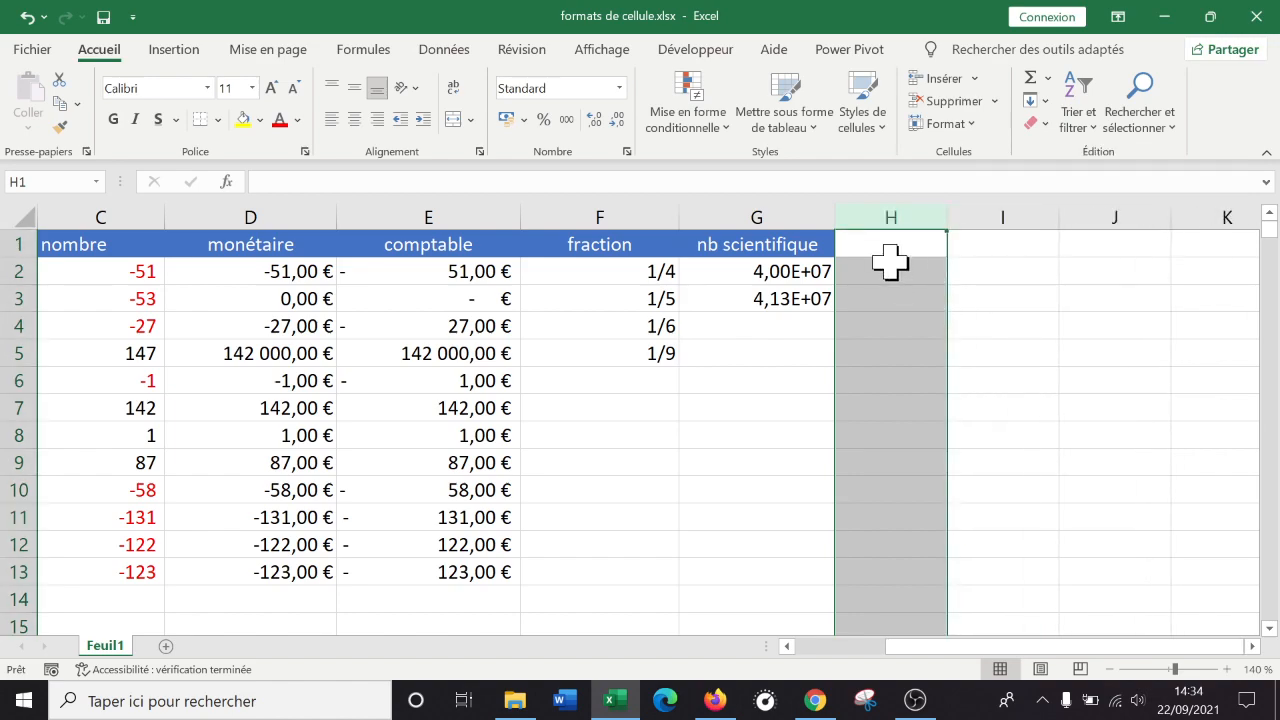
pyautogui.click(925, 243)
pyautogui.moveTo(947, 218); pyautogui.dragTo(1047, 220)
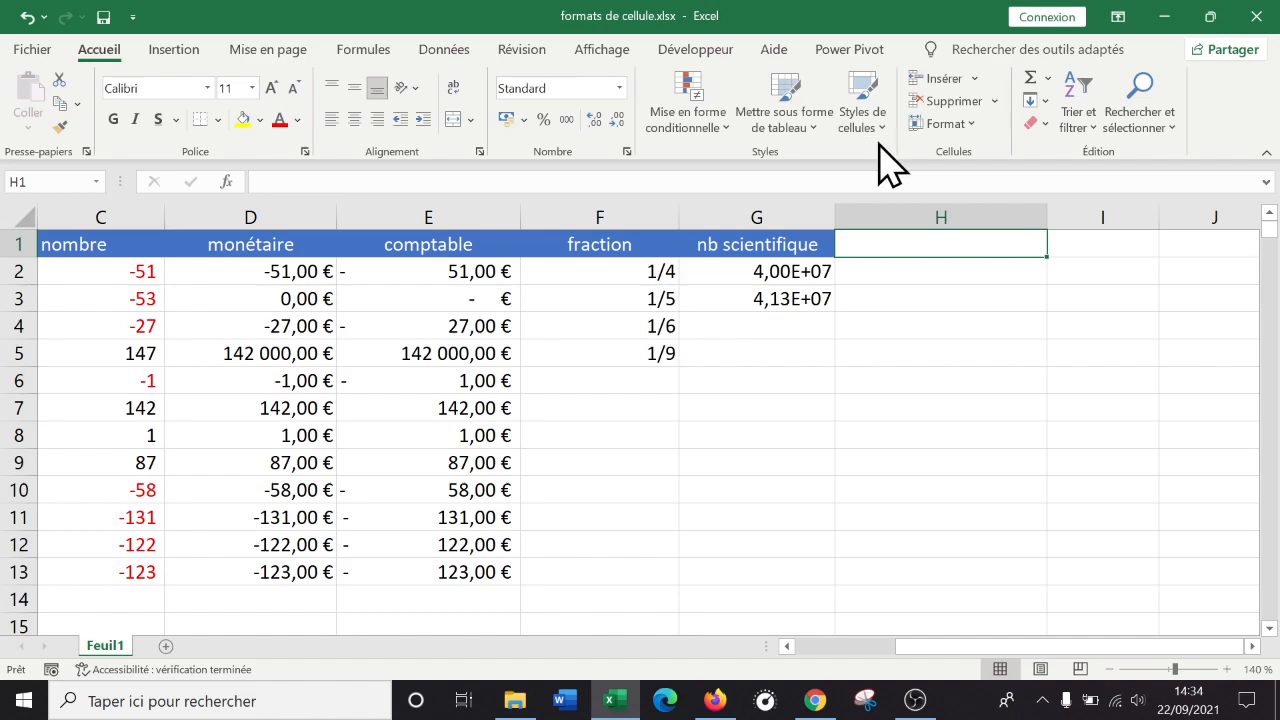
# Enter hello in H1 and 123 in H2.
pyautogui.write('te')
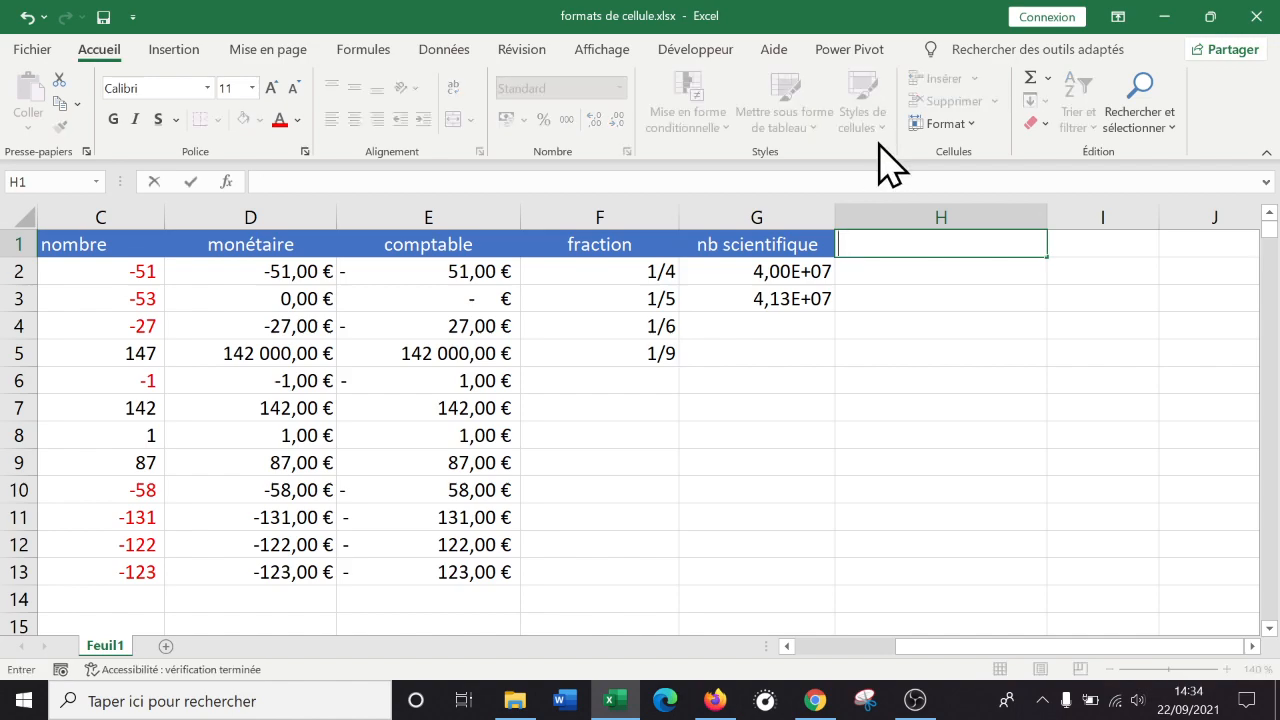
pyautogui.write('llo')
pyautogui.press('Return')
pyautogui.press('Up')
pyautogui.press('Down')
pyautogui.write('123')
pyautogui.press('Return')
pyautogui.click(941, 246)
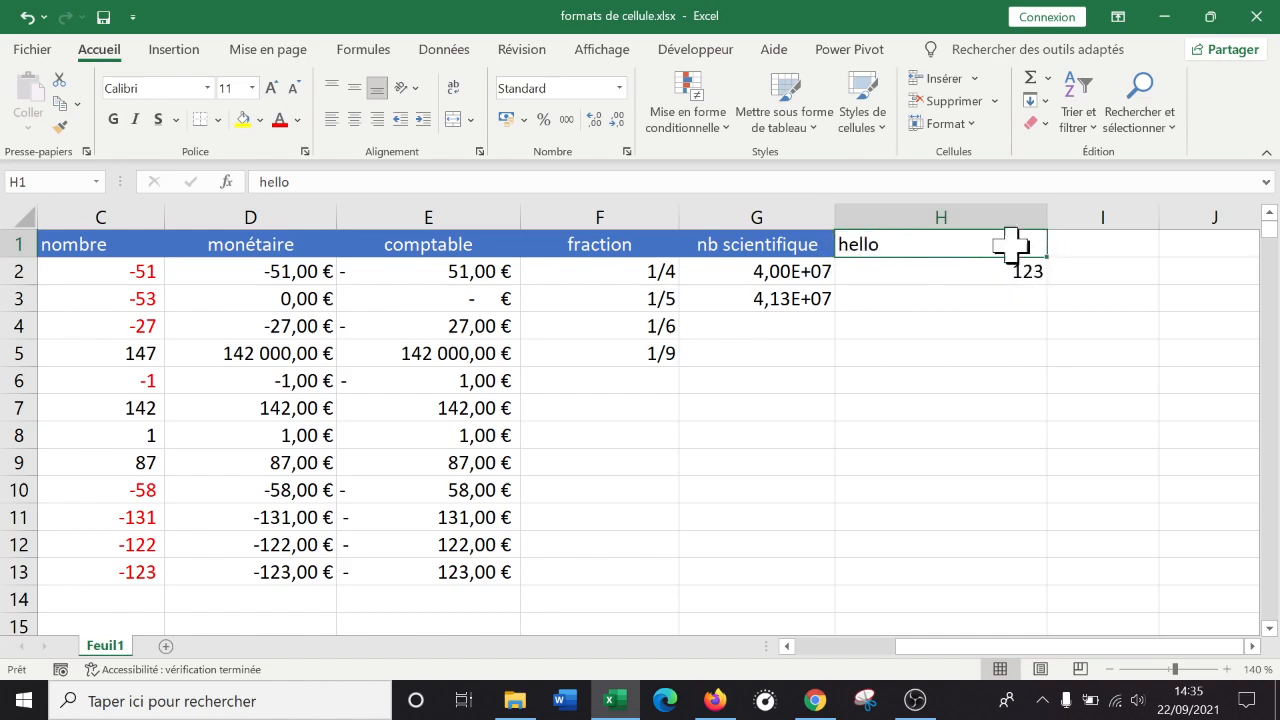
# Try centring column H's contents, undoing it so the column stays uncentred.
pyautogui.click(966, 212)
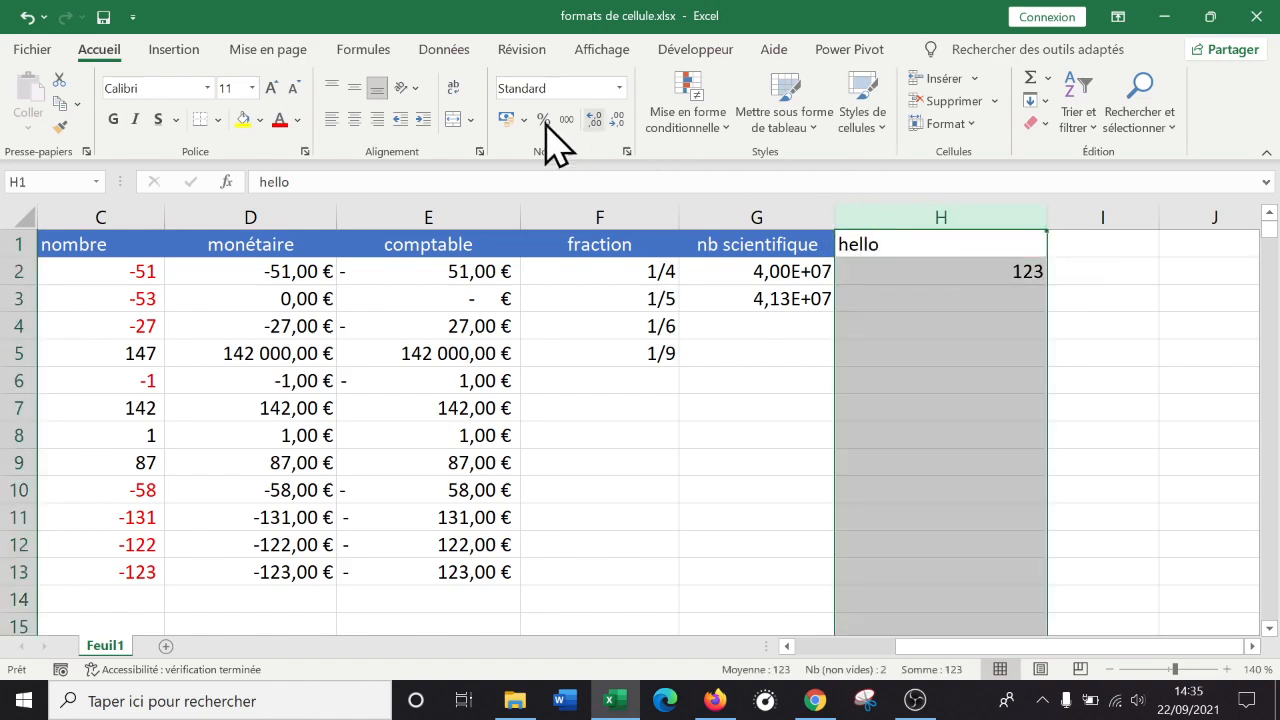
pyautogui.click(354, 119)
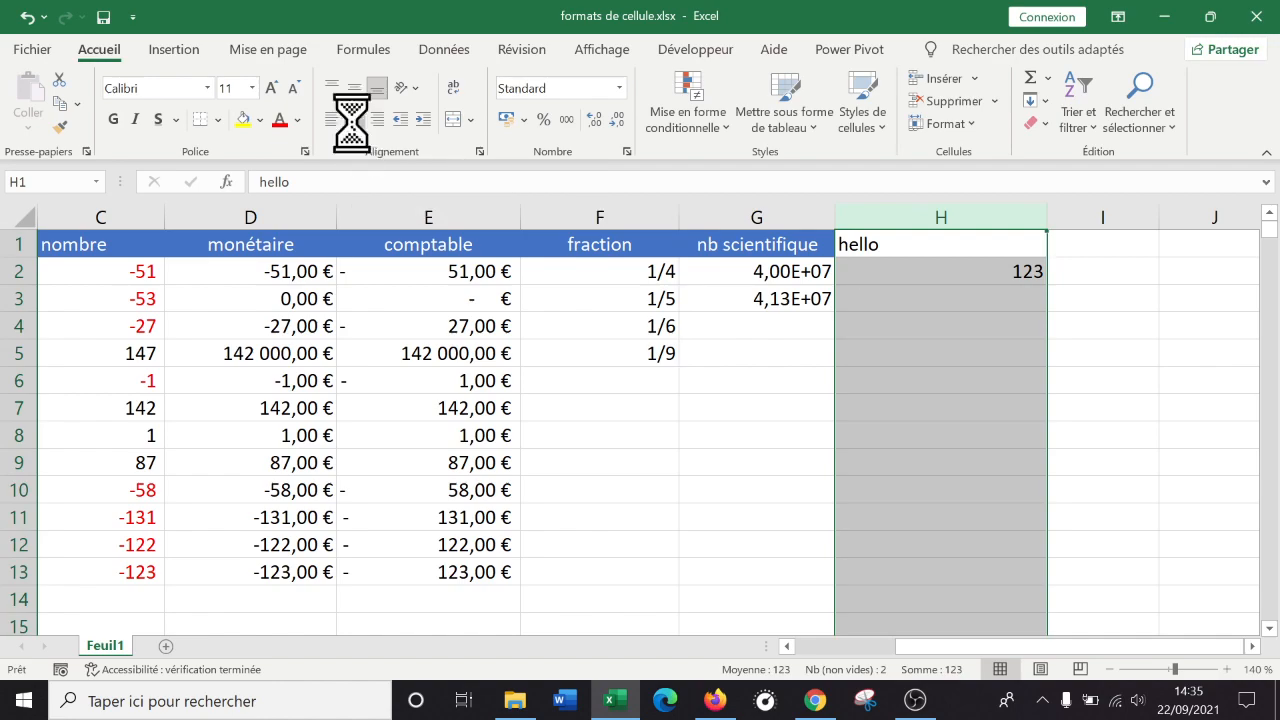
pyautogui.click(25, 17)
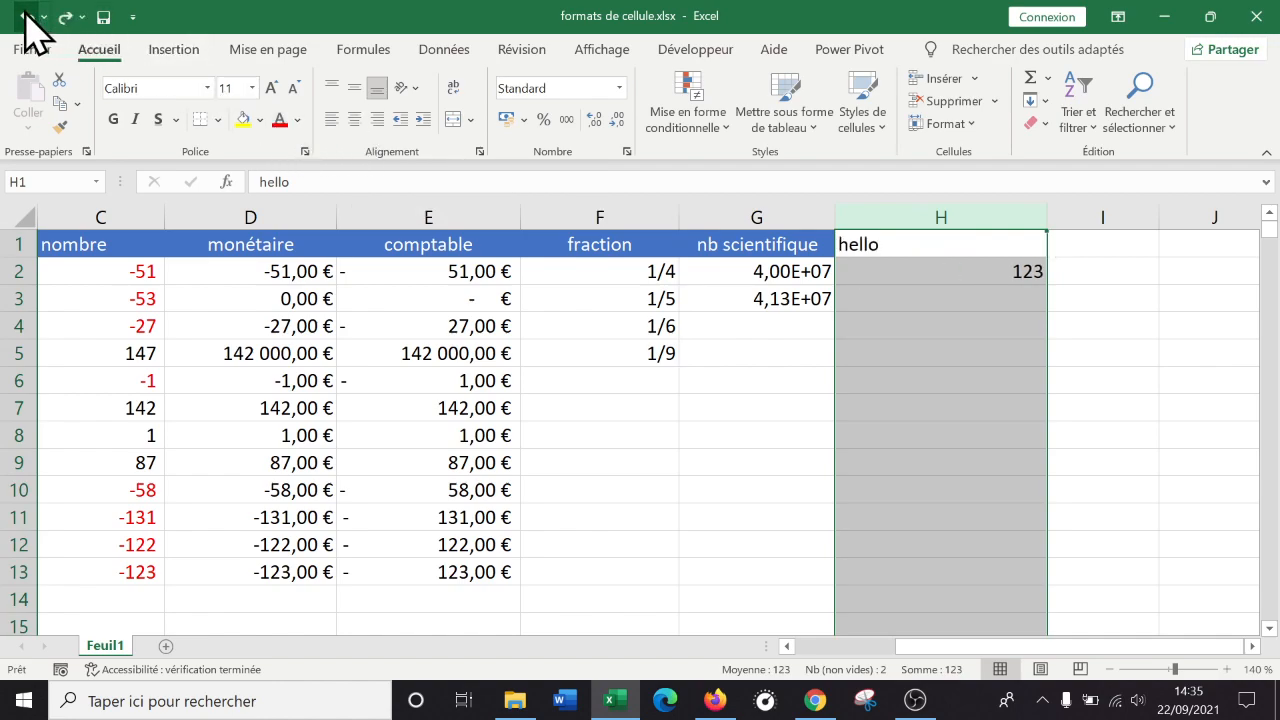
pyautogui.click(354, 119)
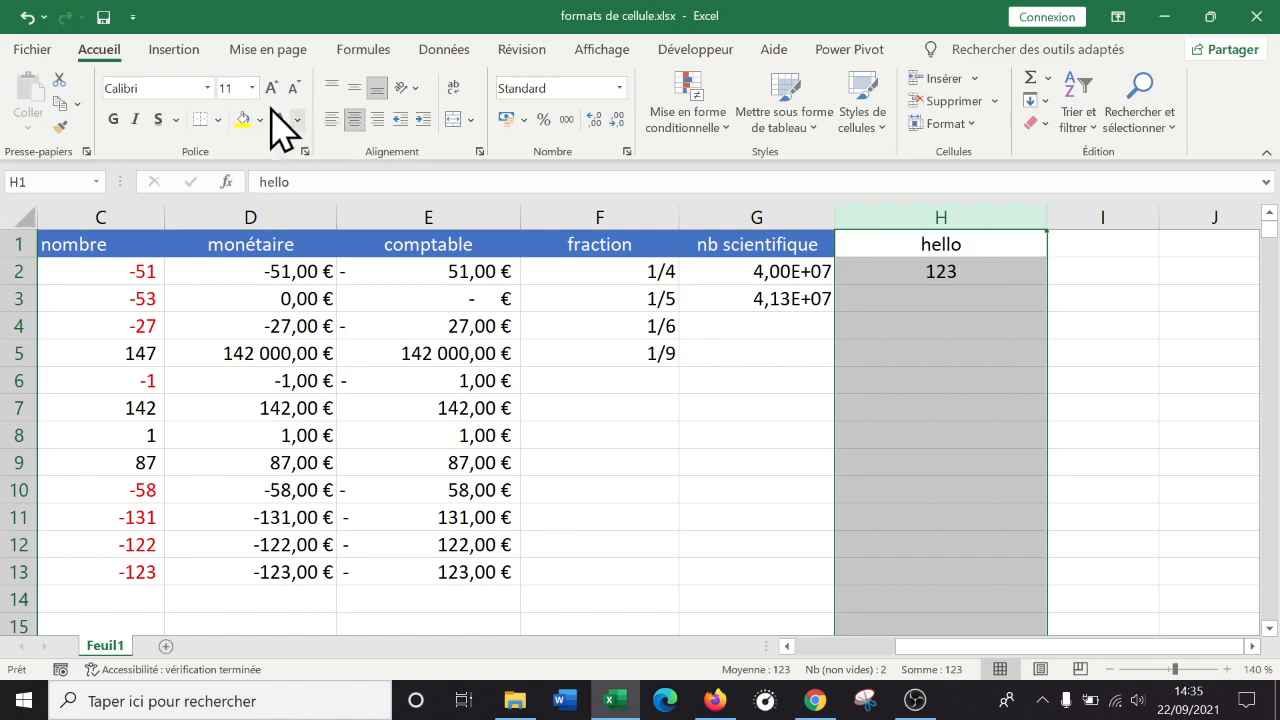
pyautogui.click(28, 18)
# Enter the sample text tlhhkjrtzhg in H4.
pyautogui.click(872, 358)
pyautogui.click(959, 300)
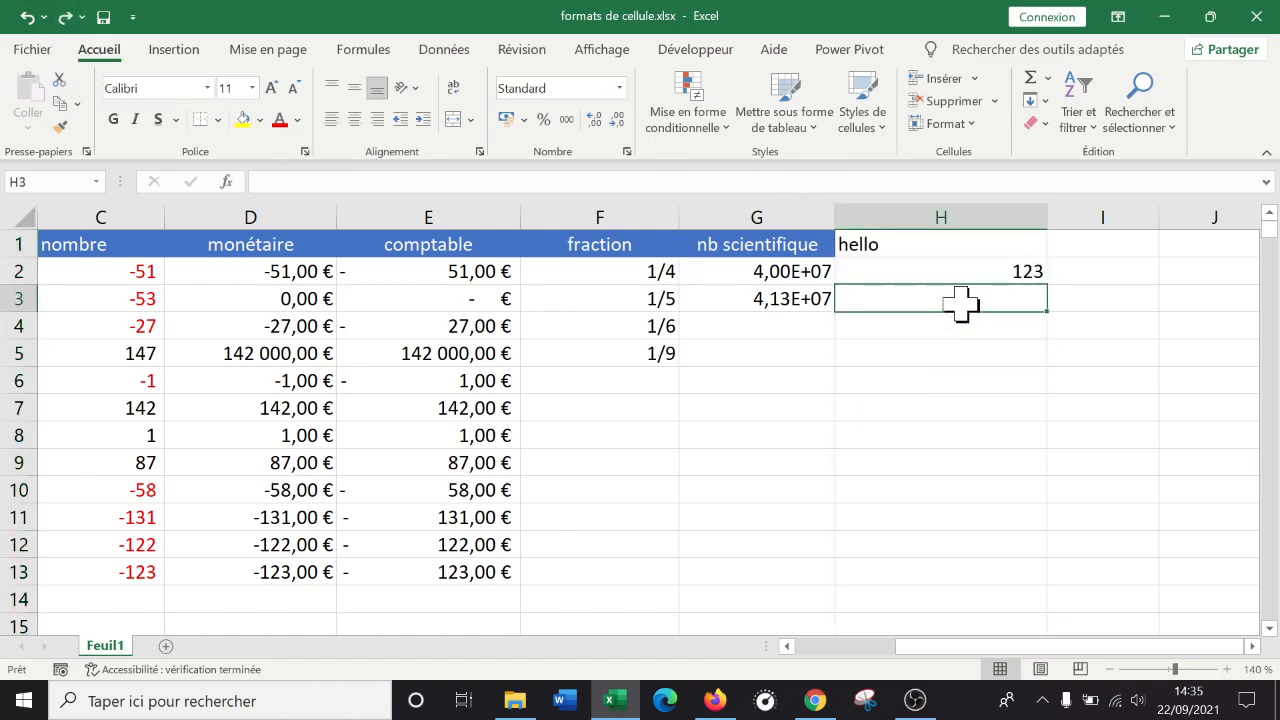
pyautogui.click(971, 379)
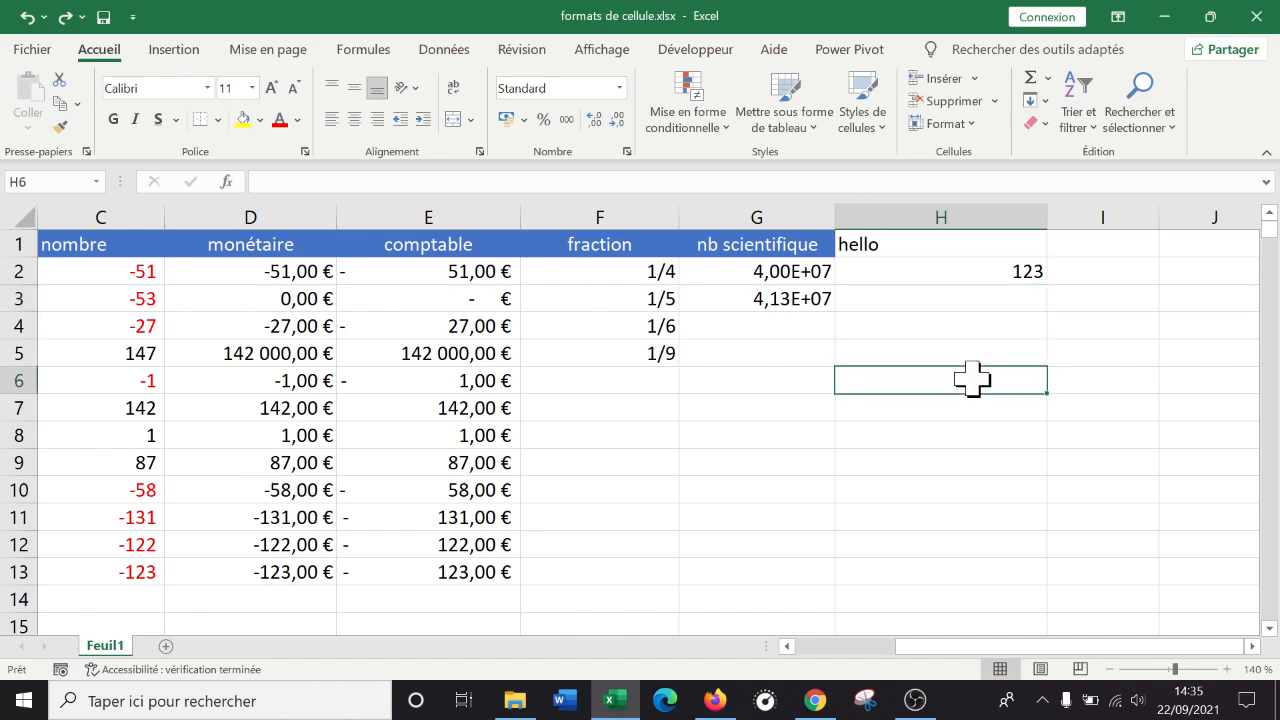
pyautogui.moveTo(1047, 219); pyautogui.dragTo(1050, 219)
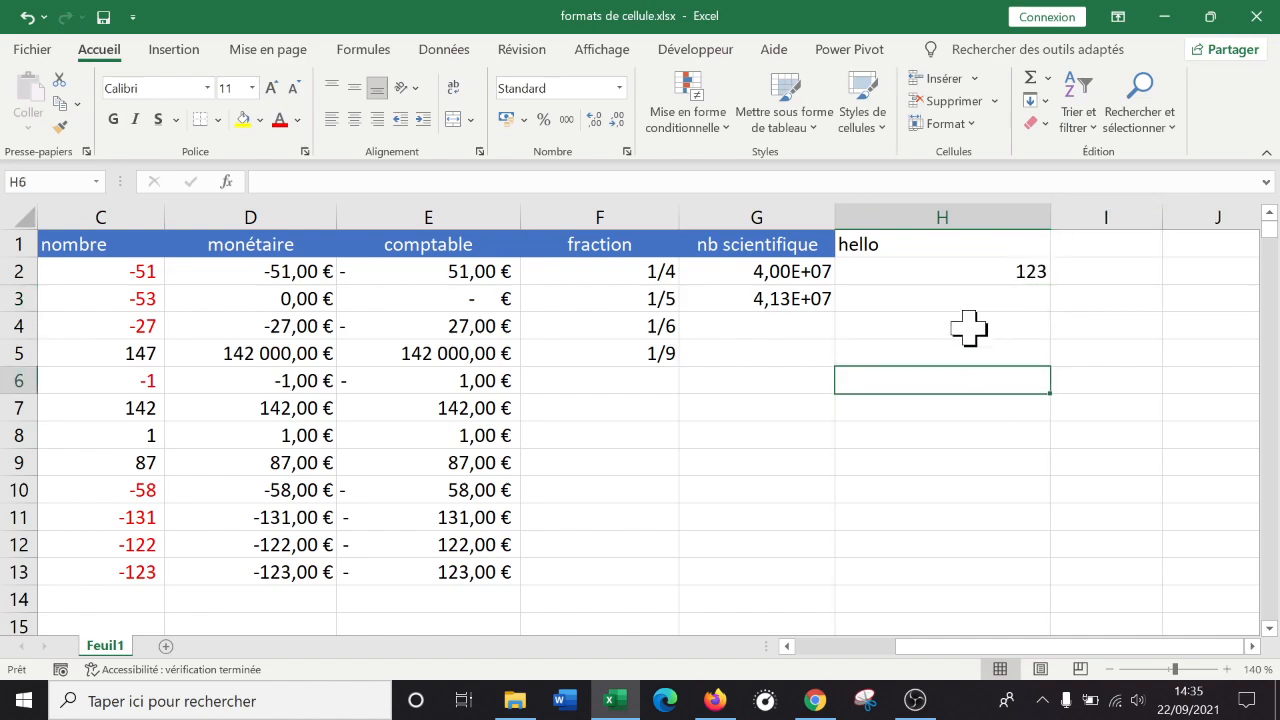
pyautogui.click(965, 330)
pyautogui.write('tlhhkjrtzhg')
pyautogui.press('Return')
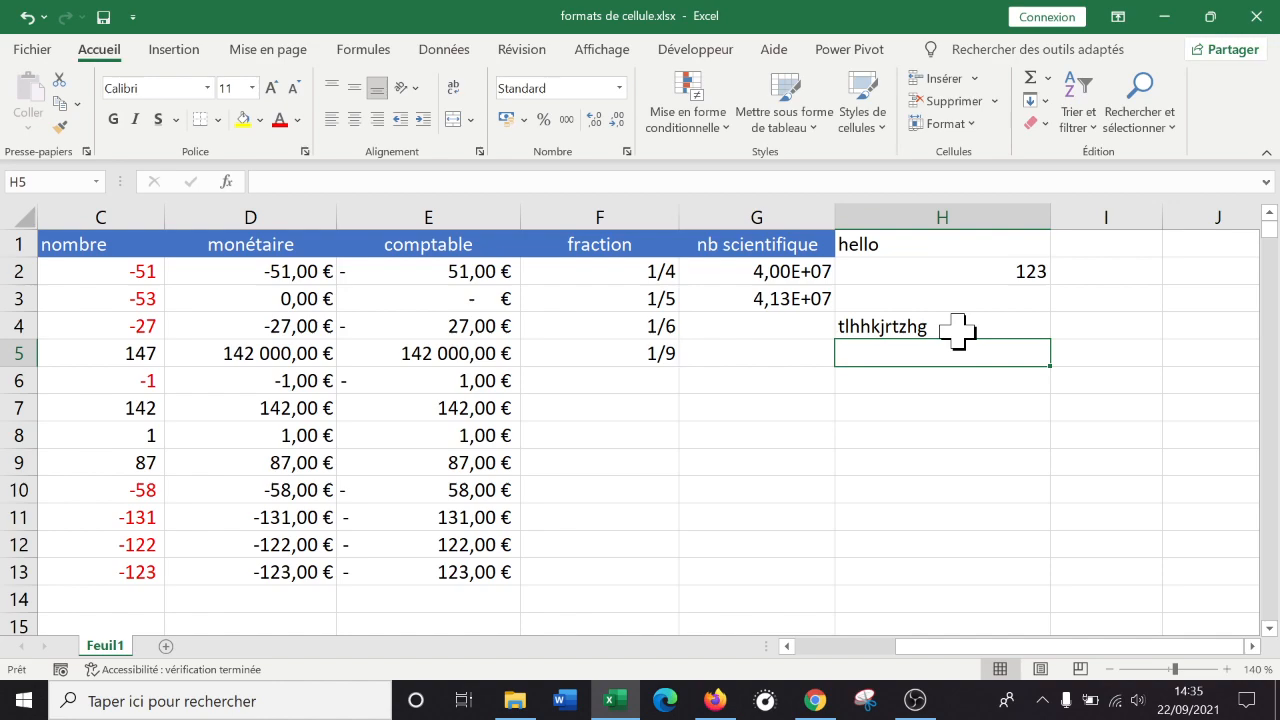
pyautogui.click(957, 331)
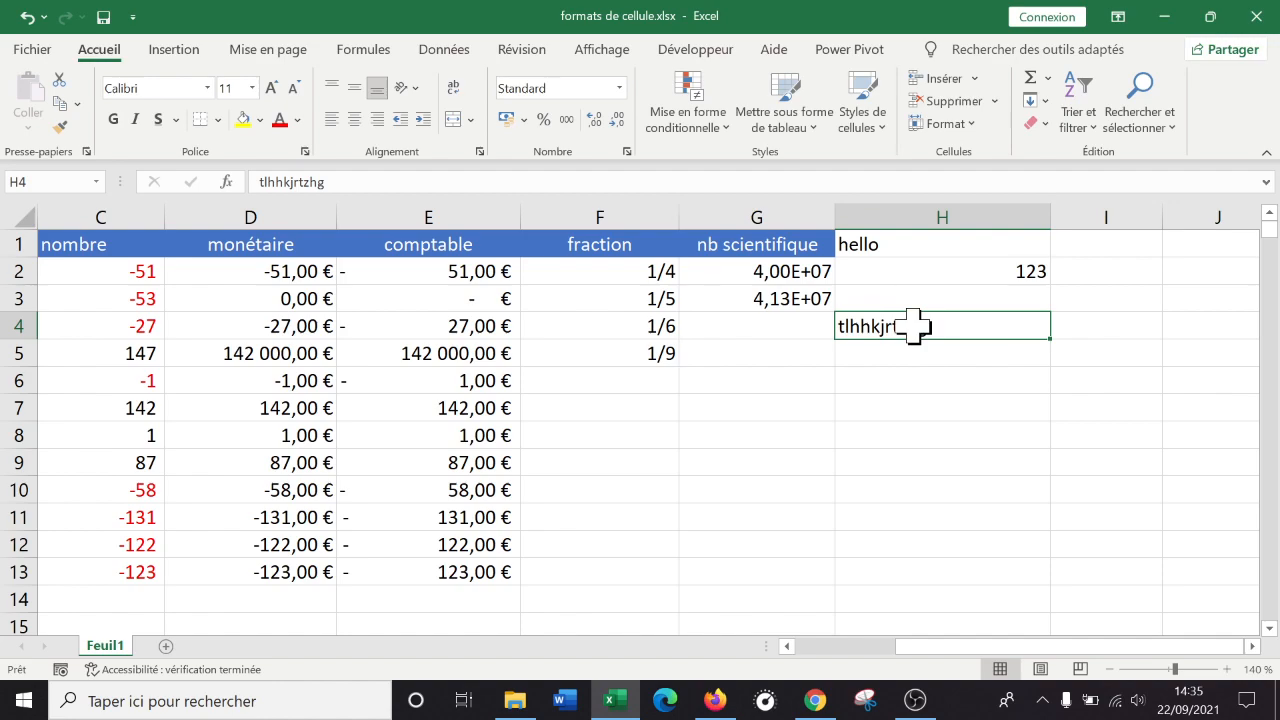
# Delete column H and its old entries.
pyautogui.rightClick(940, 217)
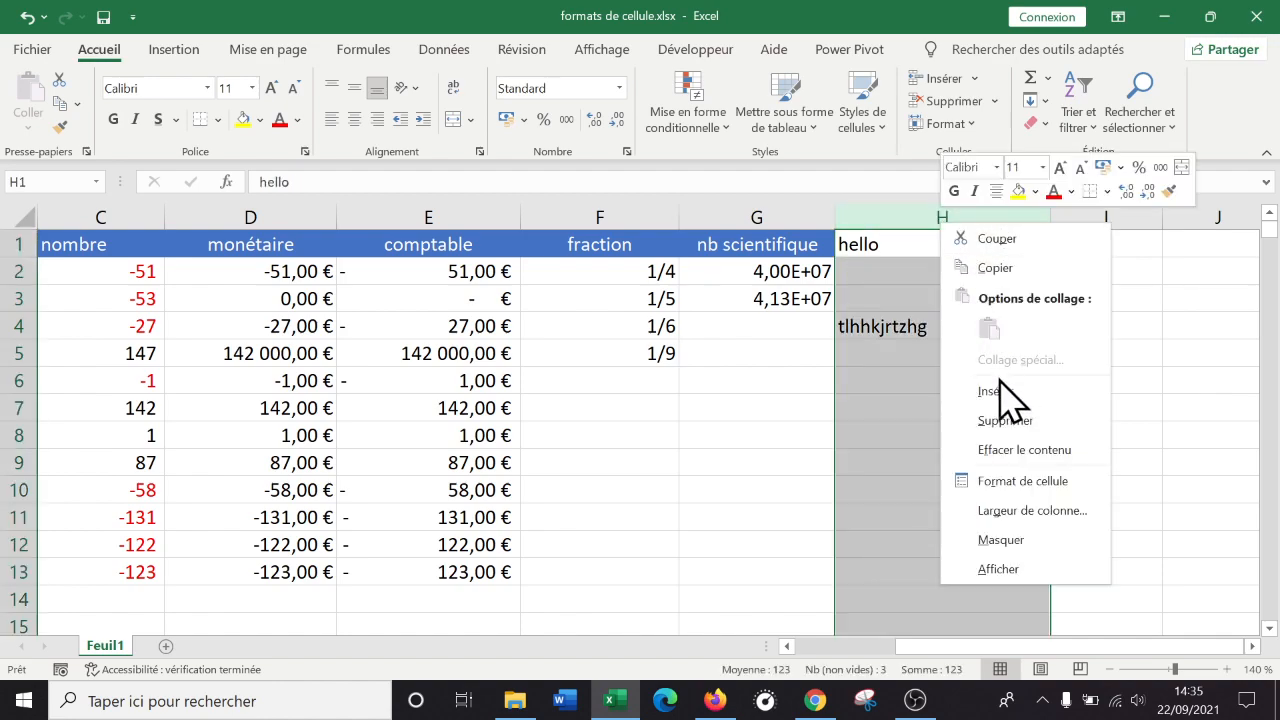
pyautogui.press('Escape')
pyautogui.hotkey('ctrl', '-')
# Enter 'bien 1' in H1 and fill the series down to bien 13 in H13.
pyautogui.click(928, 243)
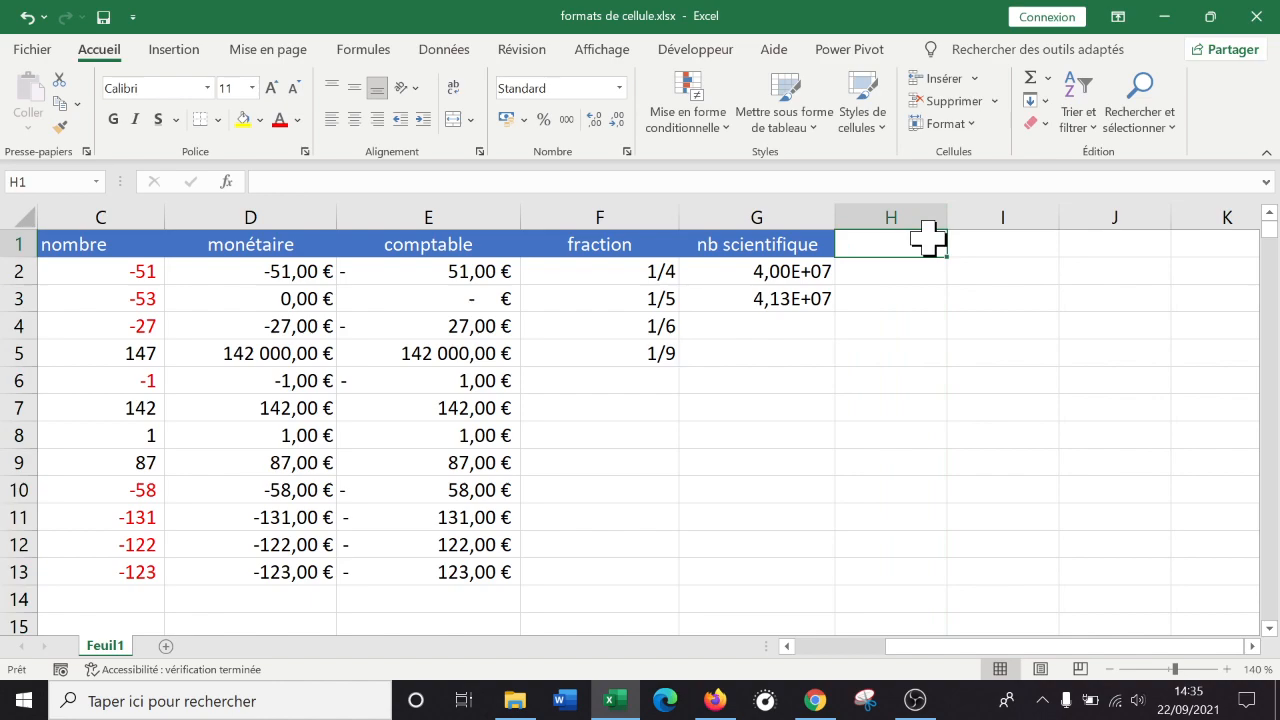
pyautogui.write('bien 1')
pyautogui.press('Return')
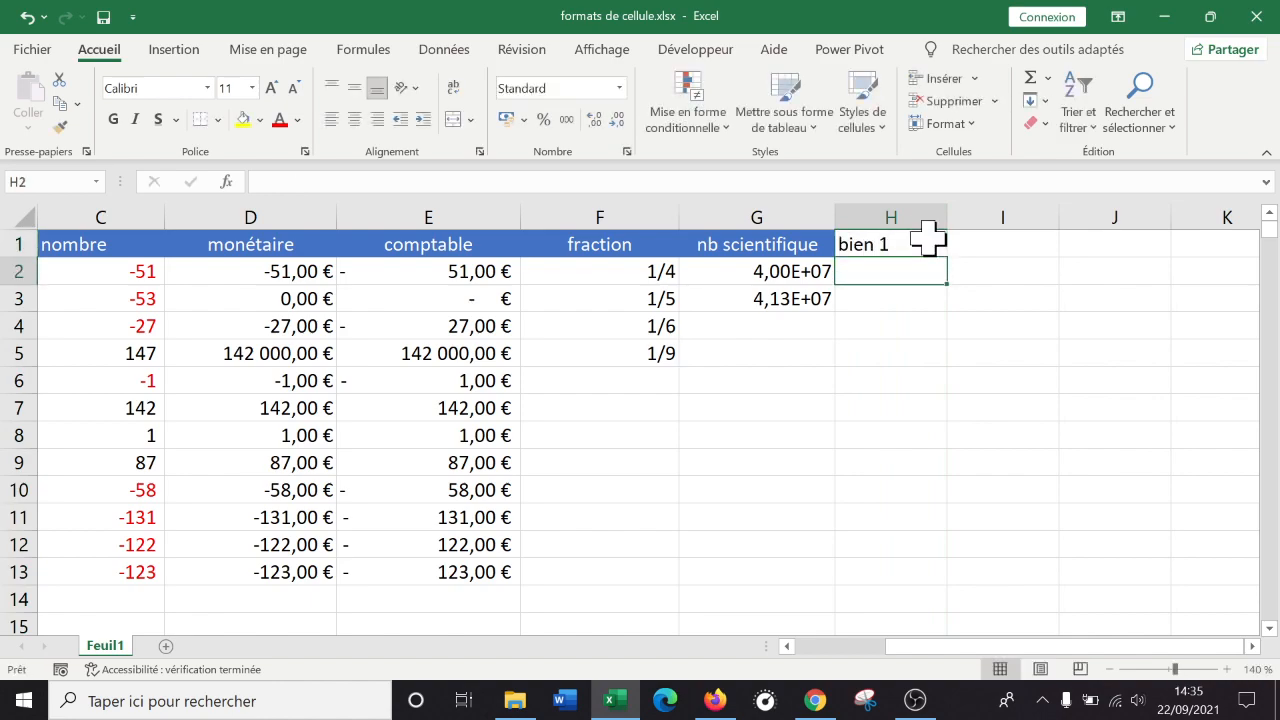
pyautogui.click(928, 243)
pyautogui.moveTo(946, 257); pyautogui.dragTo(960, 580)
pyautogui.scroll(-2, 1020, 580)
pyautogui.scroll(2, 1004, 577)
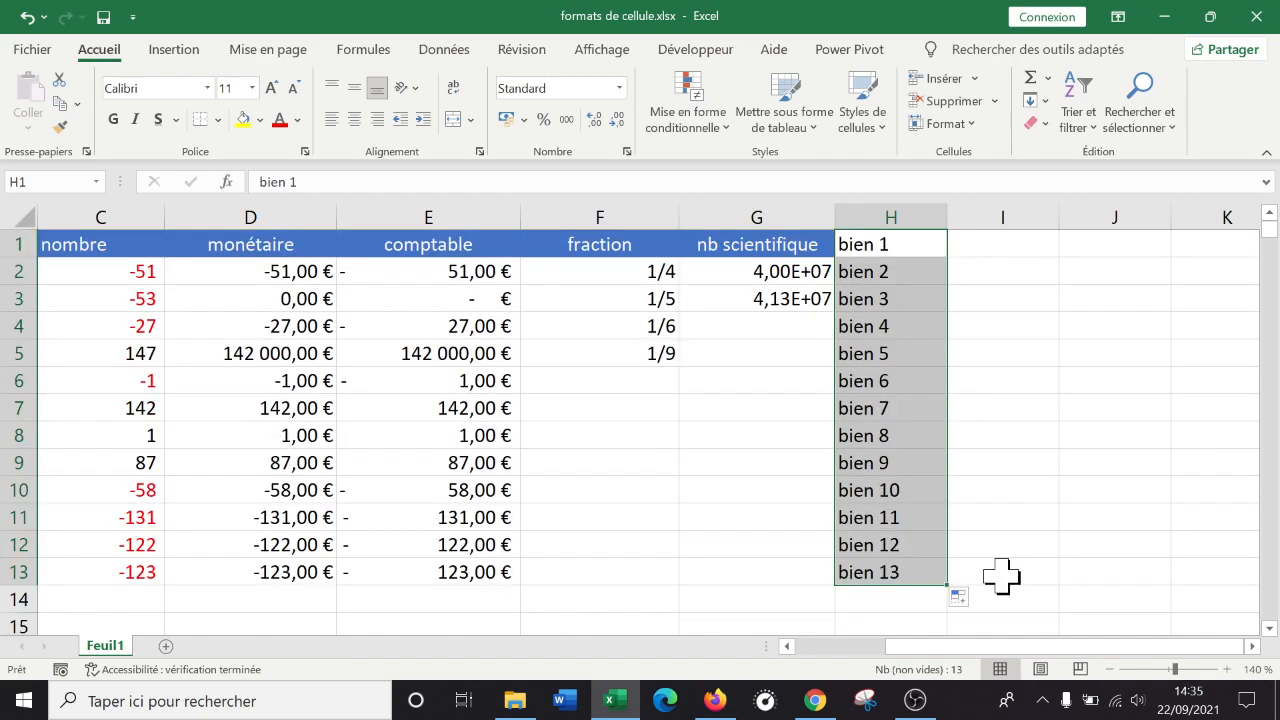
# Sort column H from A to Z.
pyautogui.click(895, 205)
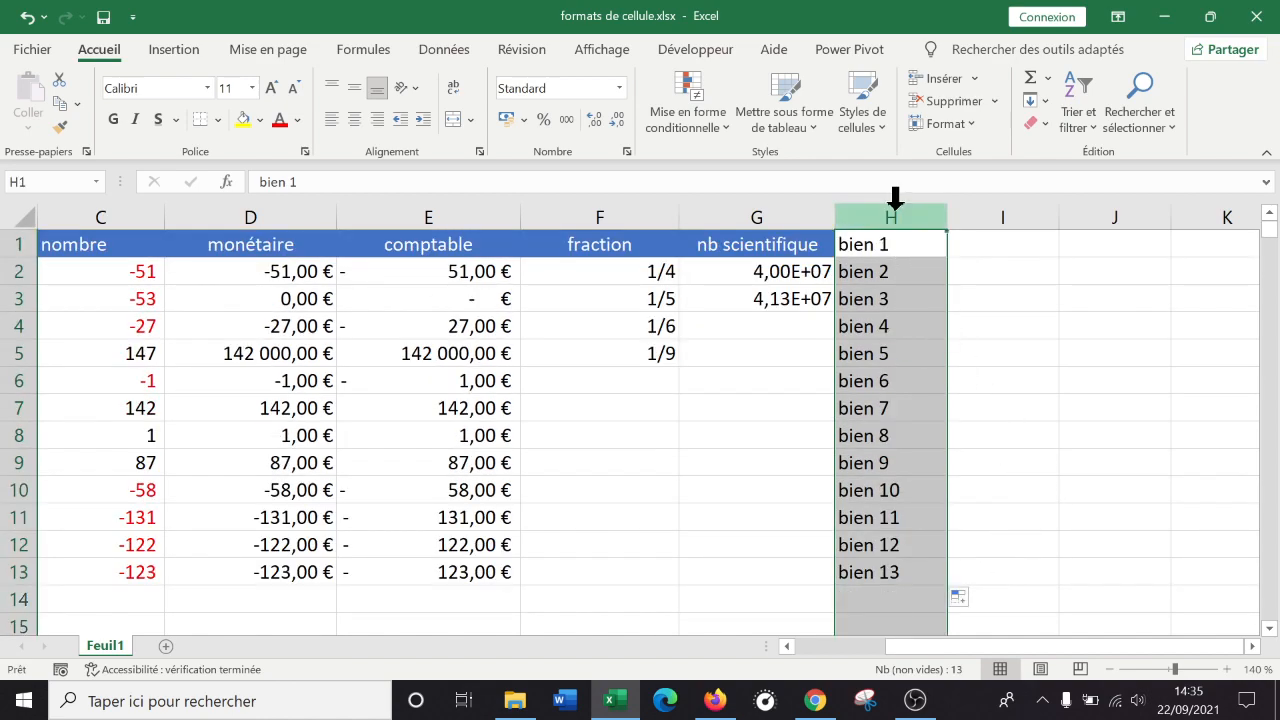
pyautogui.click(452, 52)
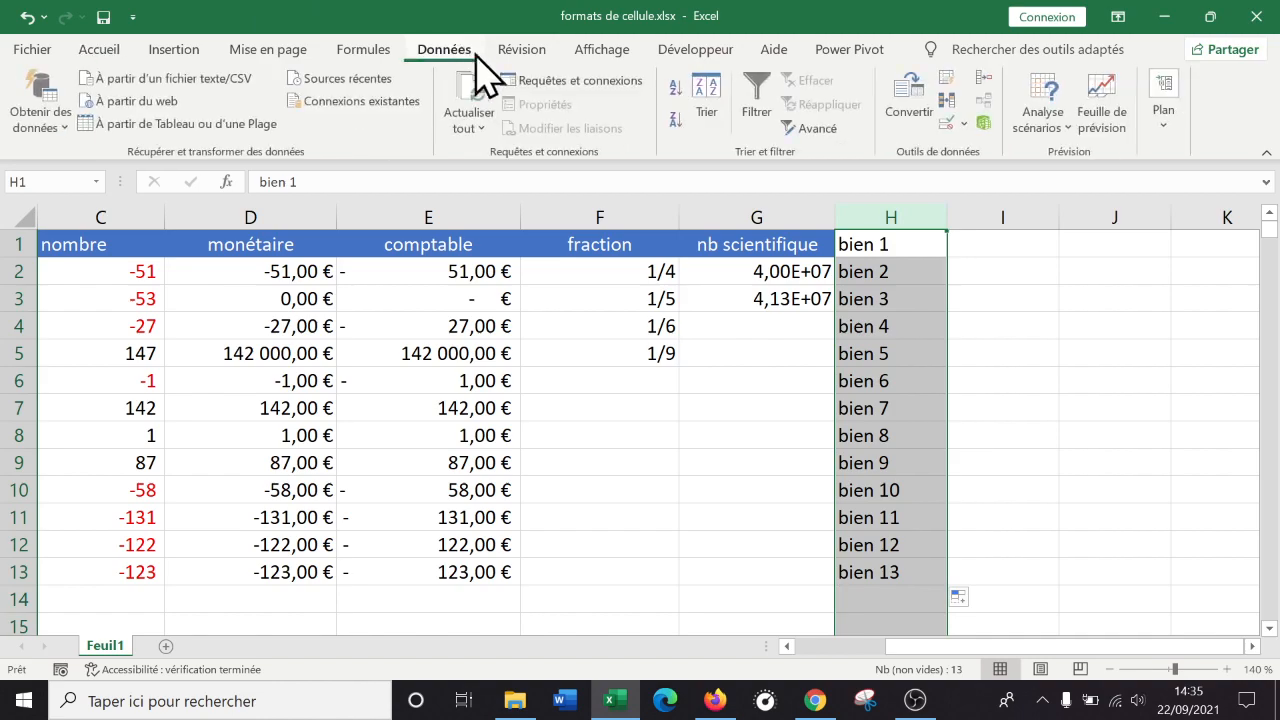
pyautogui.click(676, 90)
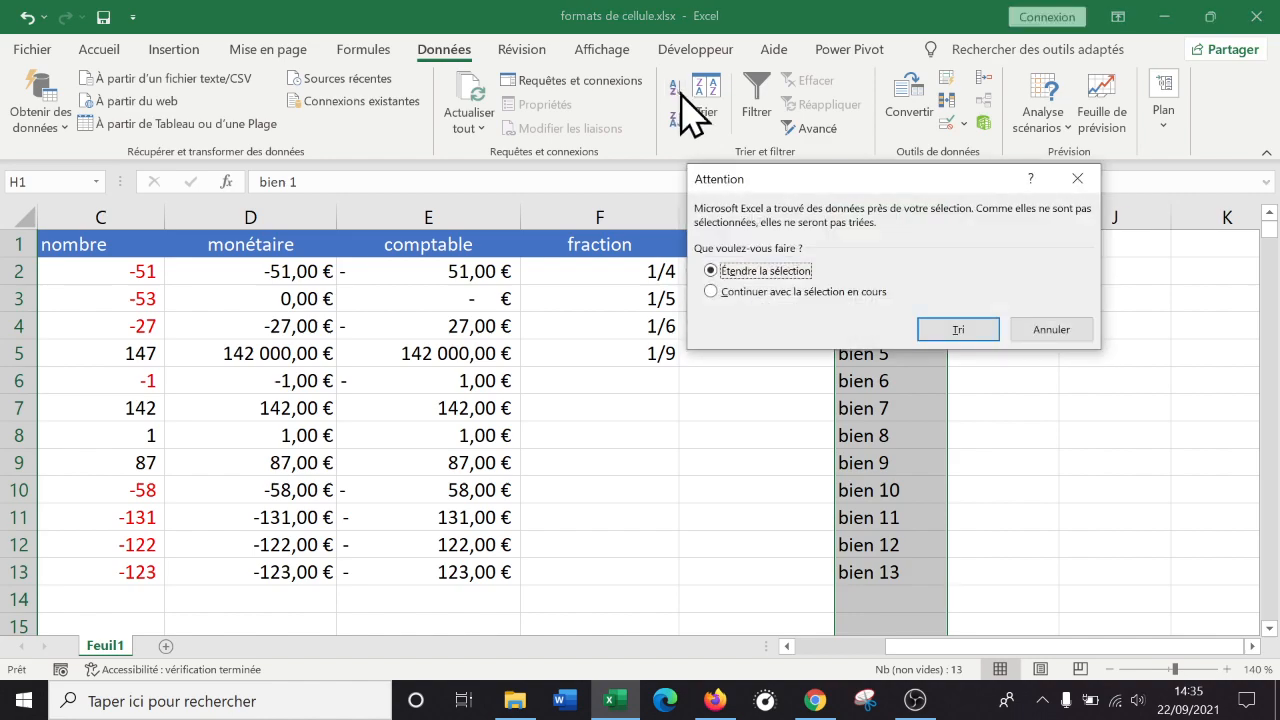
# Sort only the selected column H, using 'Continuer avec la sélection en cours' in the warning.
pyautogui.moveTo(887, 180); pyautogui.dragTo(525, 200)
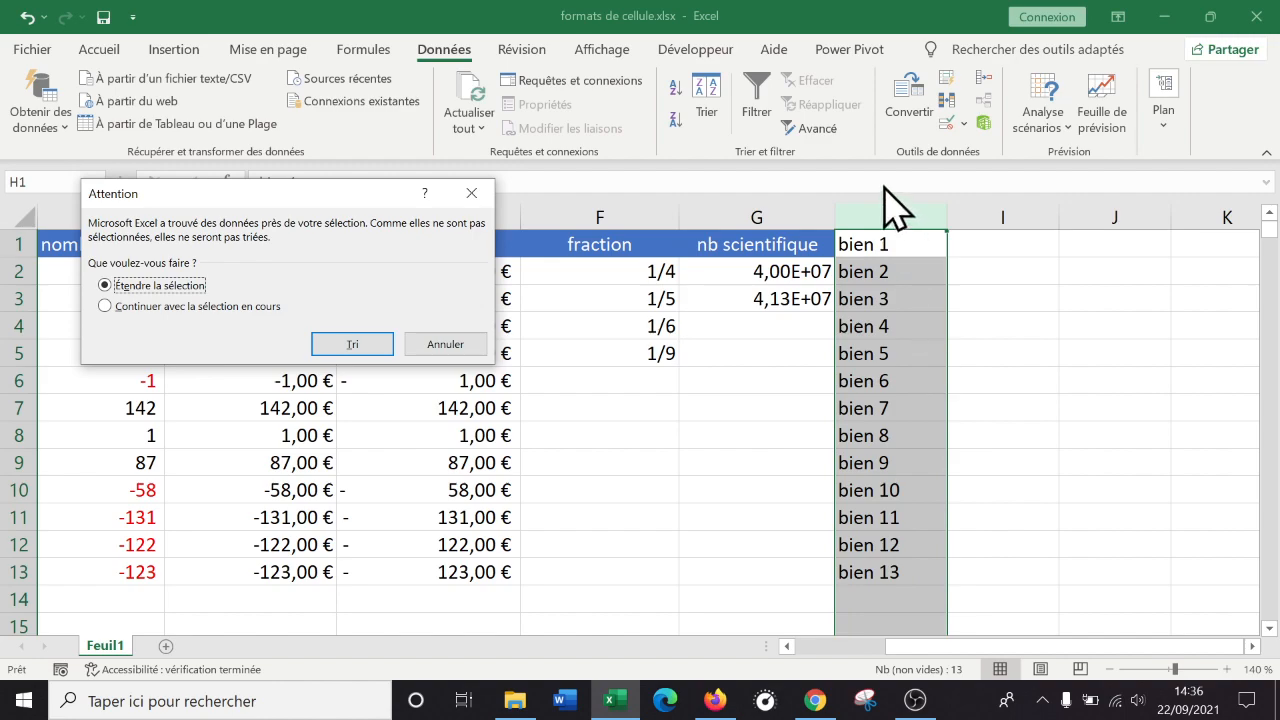
pyautogui.click(195, 307)
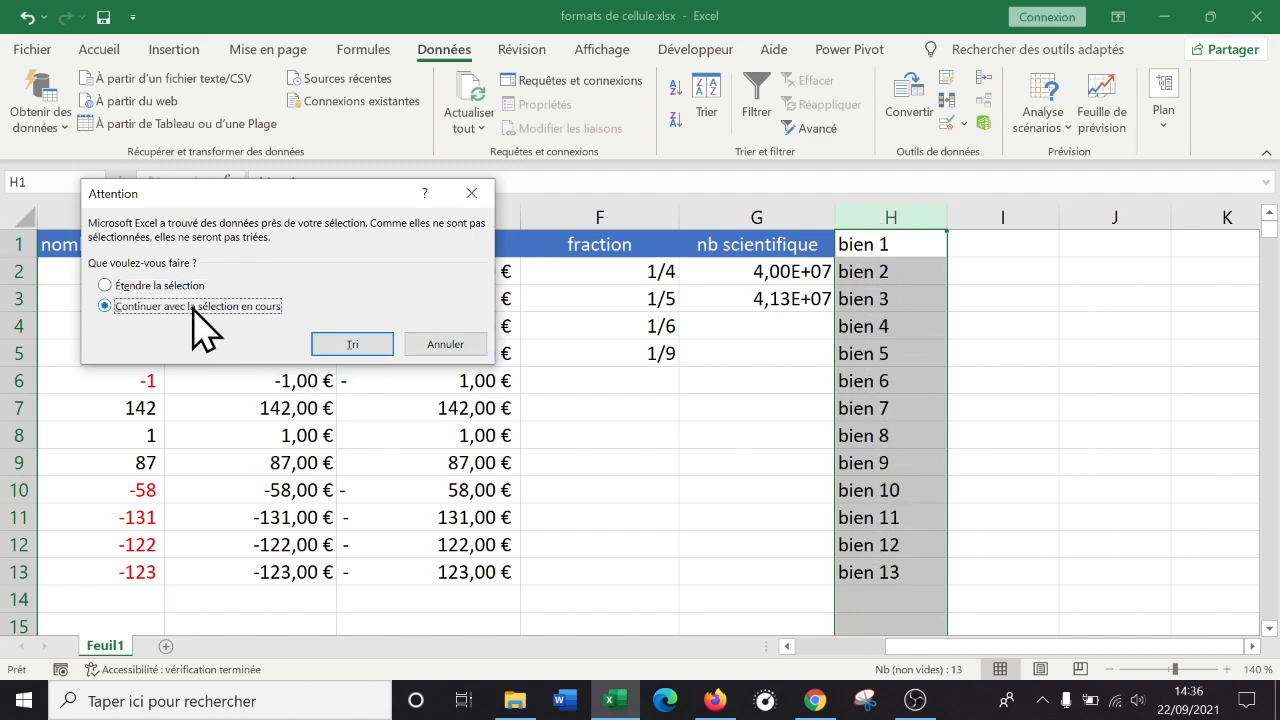
pyautogui.click(352, 345)
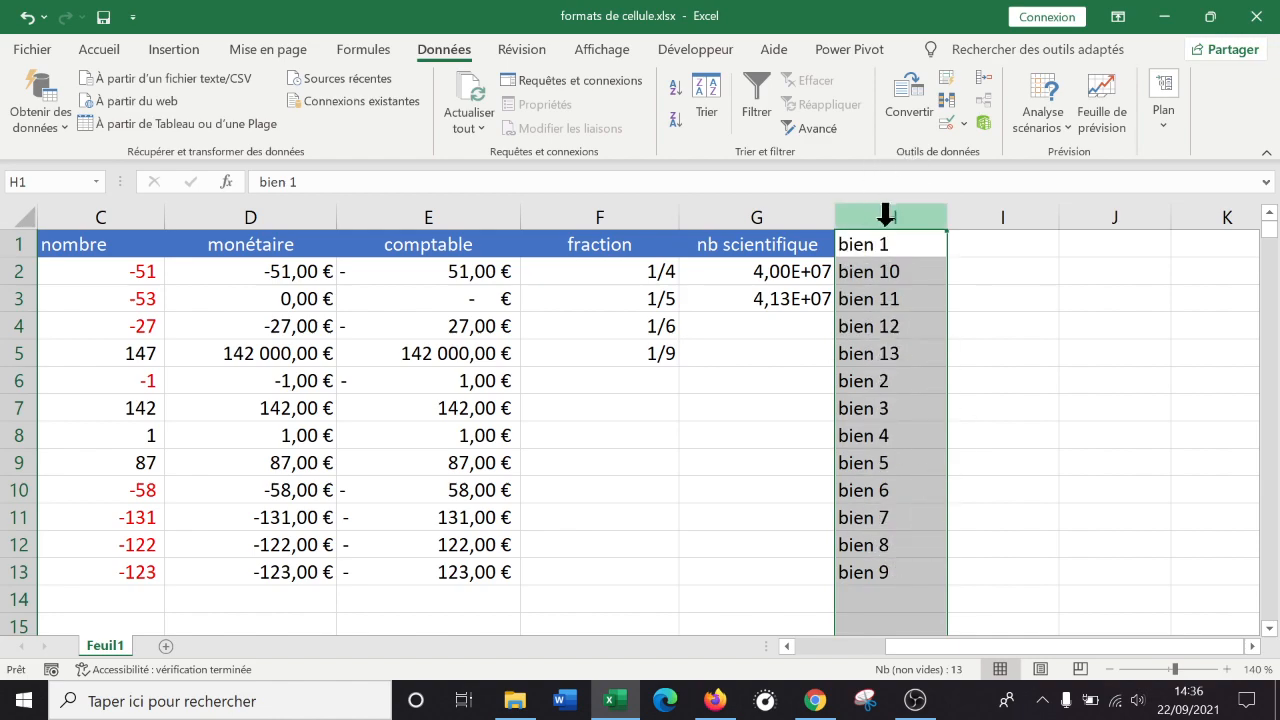
# Widen column I by dragging its header border.
pyautogui.click(1008, 254)
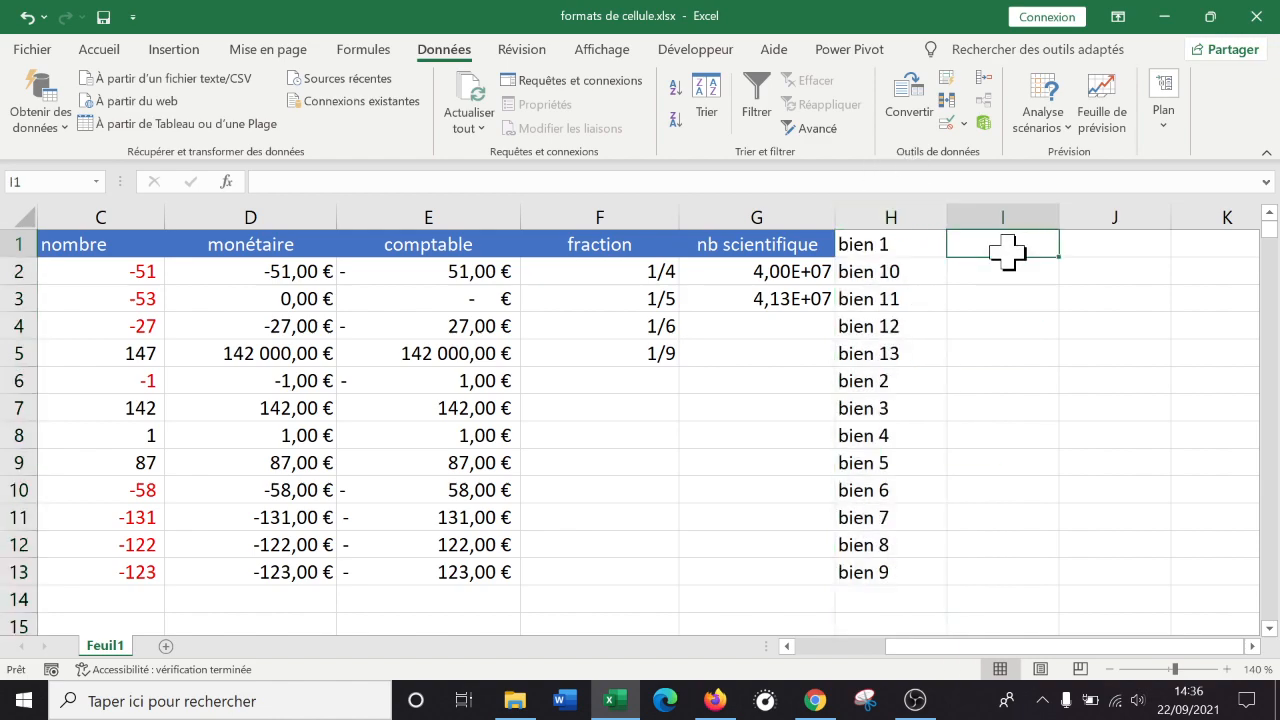
pyautogui.moveTo(1058, 217); pyautogui.dragTo(1094, 226)
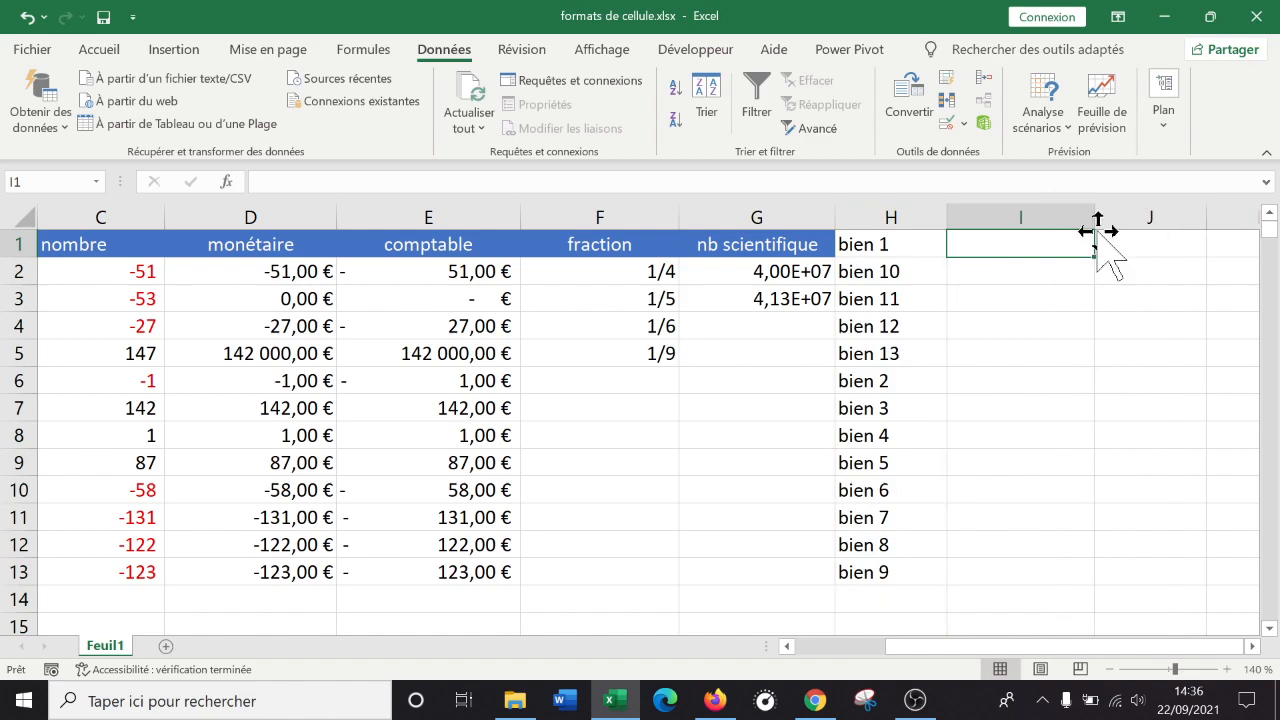
pyautogui.click(1015, 350)
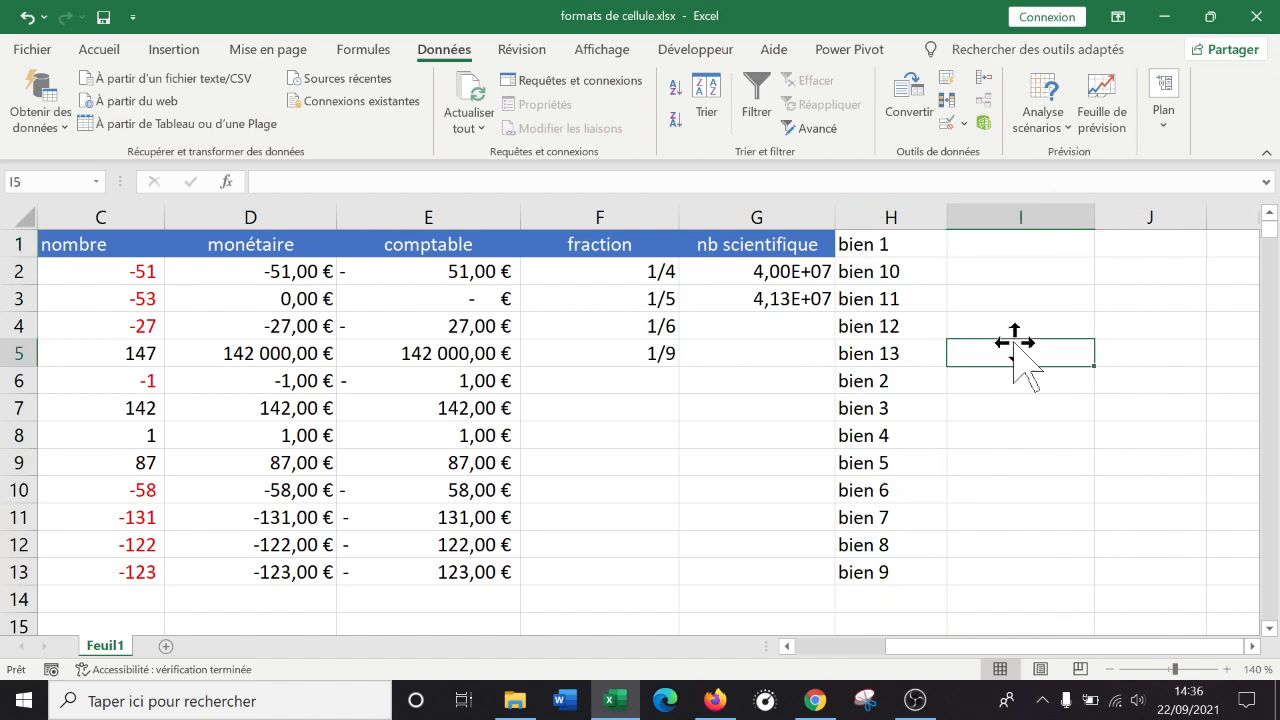
# Enter 'format spéciaux' in I1 and 01000 in I2, which displays as 1000.
pyautogui.click(1022, 250)
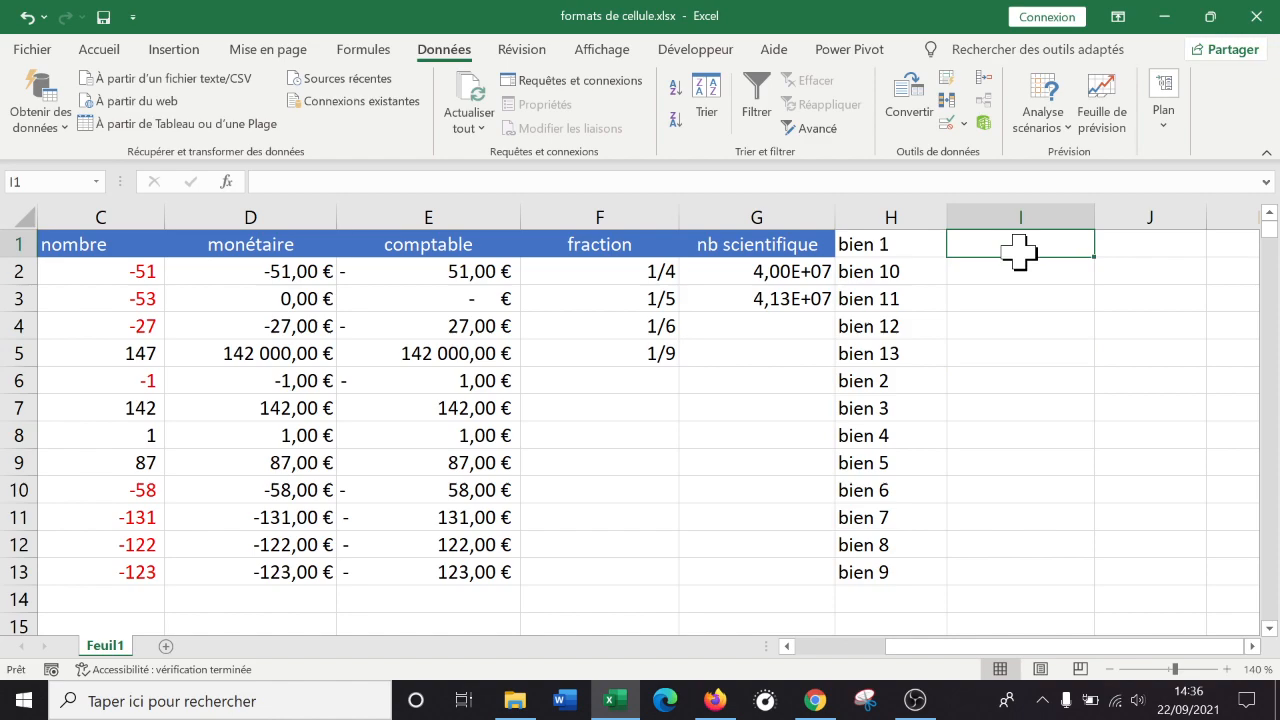
pyautogui.write('format s')
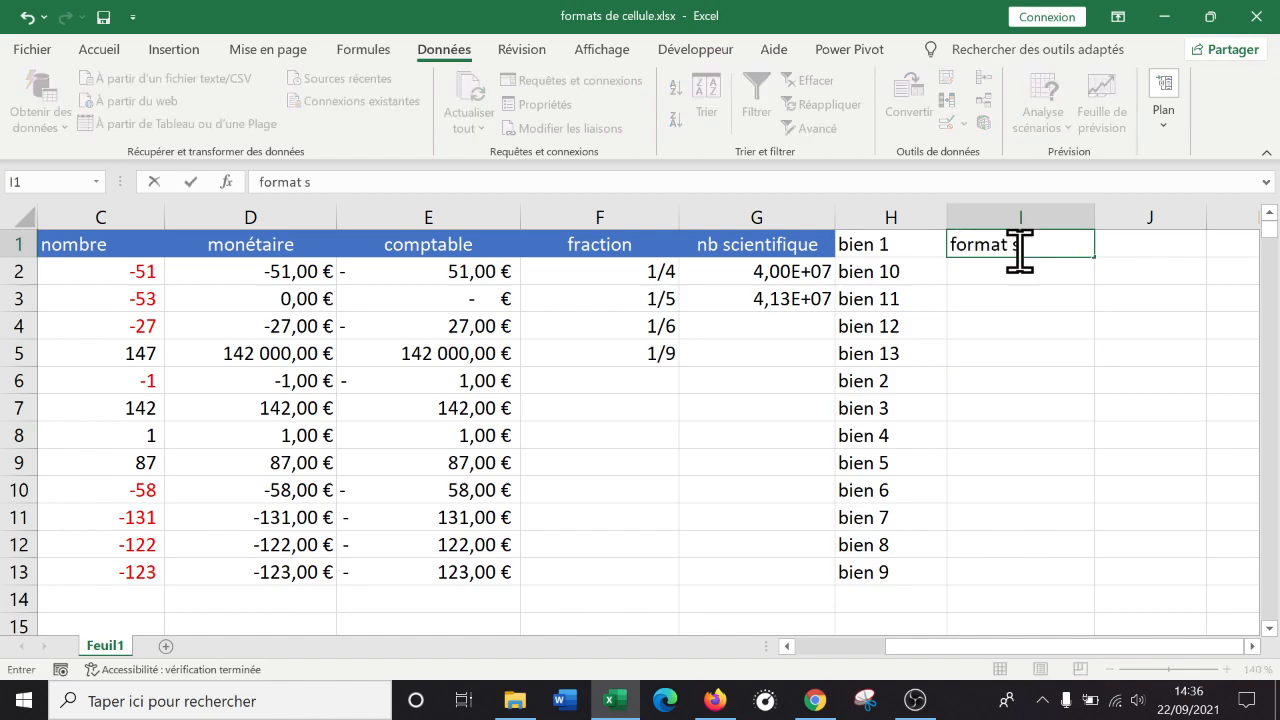
pyautogui.write('péciaux')
pyautogui.press('Return')
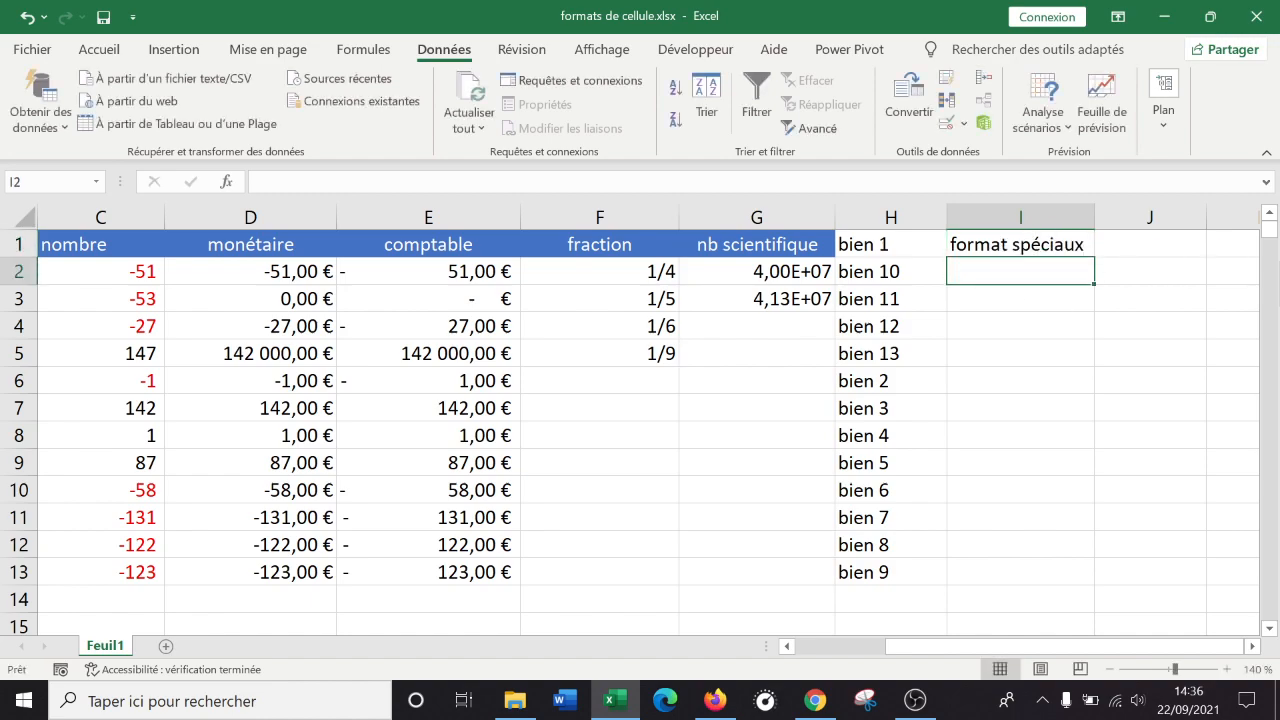
pyautogui.write('01000')
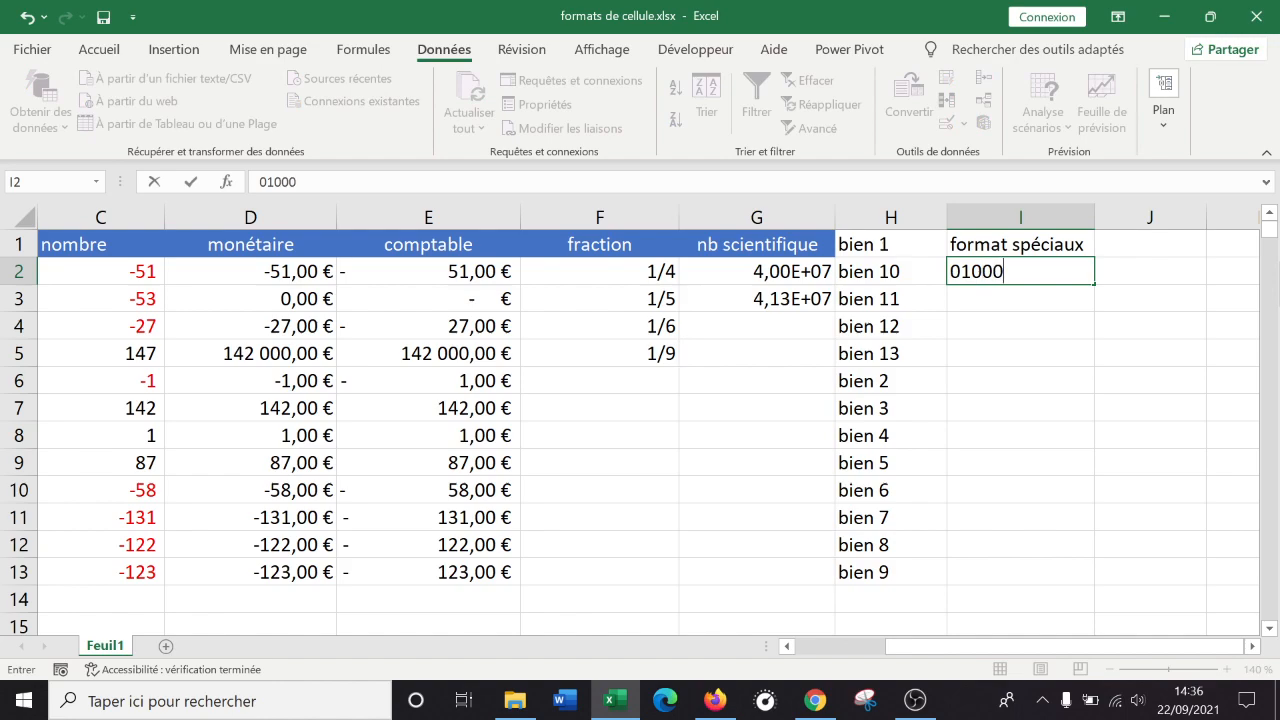
pyautogui.press('Return')
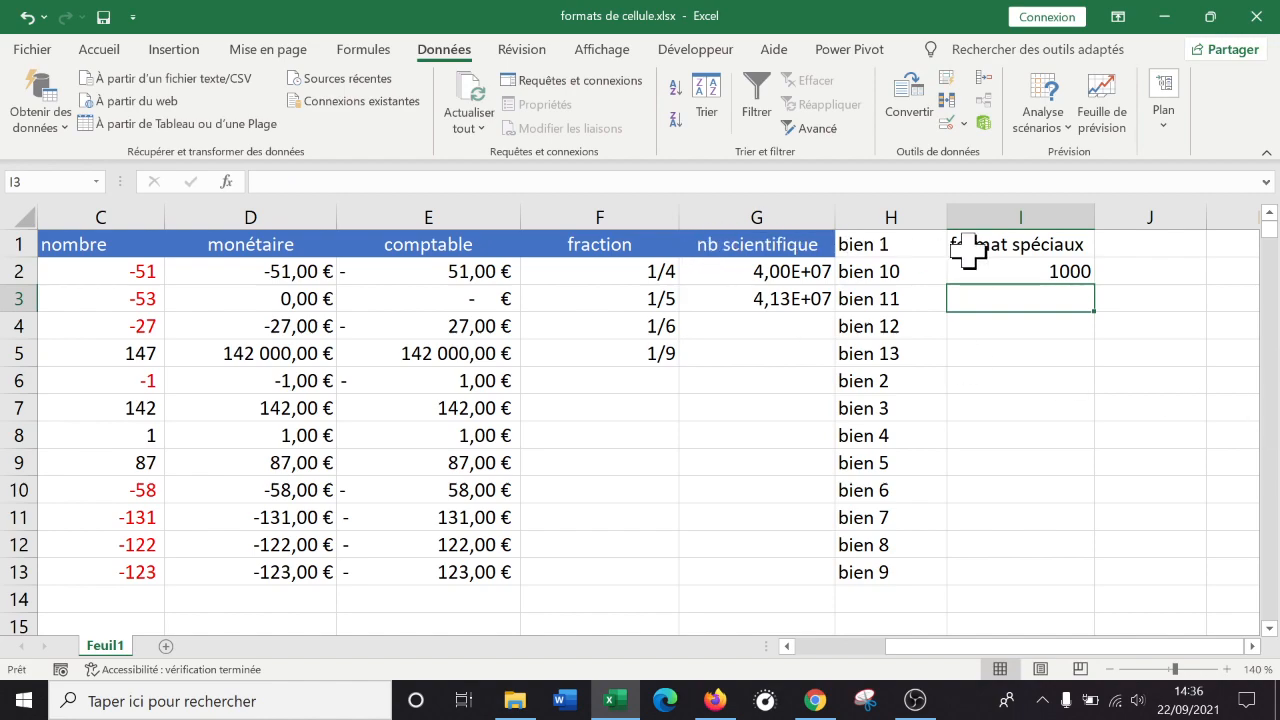
pyautogui.click(1018, 276)
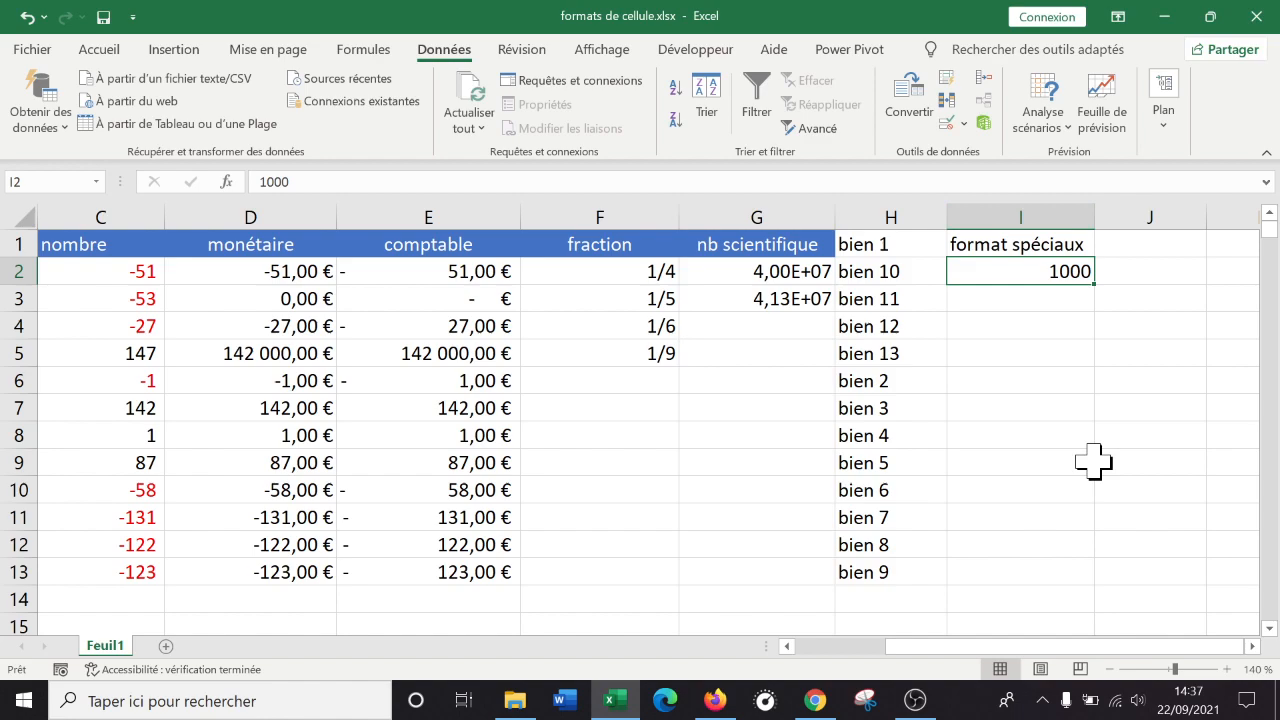
# Give all of column I the Spécial 'Code postal' number format so 1000 shows as 01000.
pyautogui.click(1055, 385)
pyautogui.click(1037, 212)
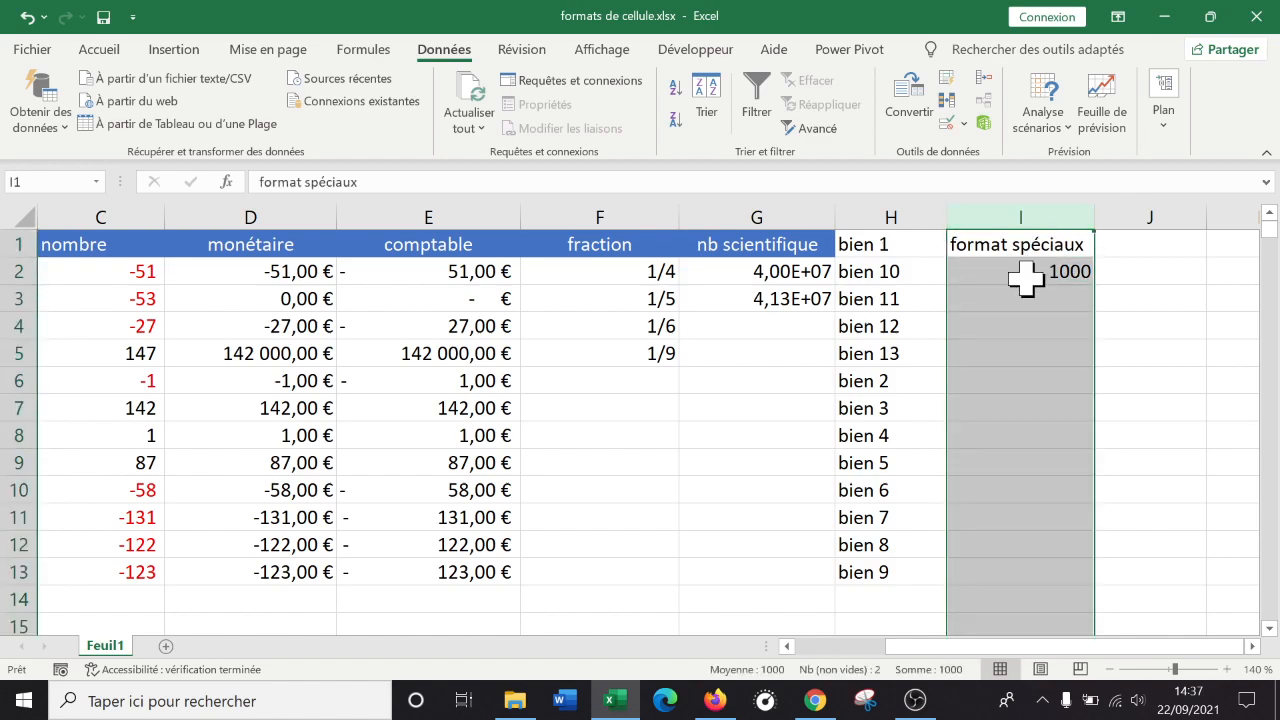
pyautogui.rightClick(1057, 298)
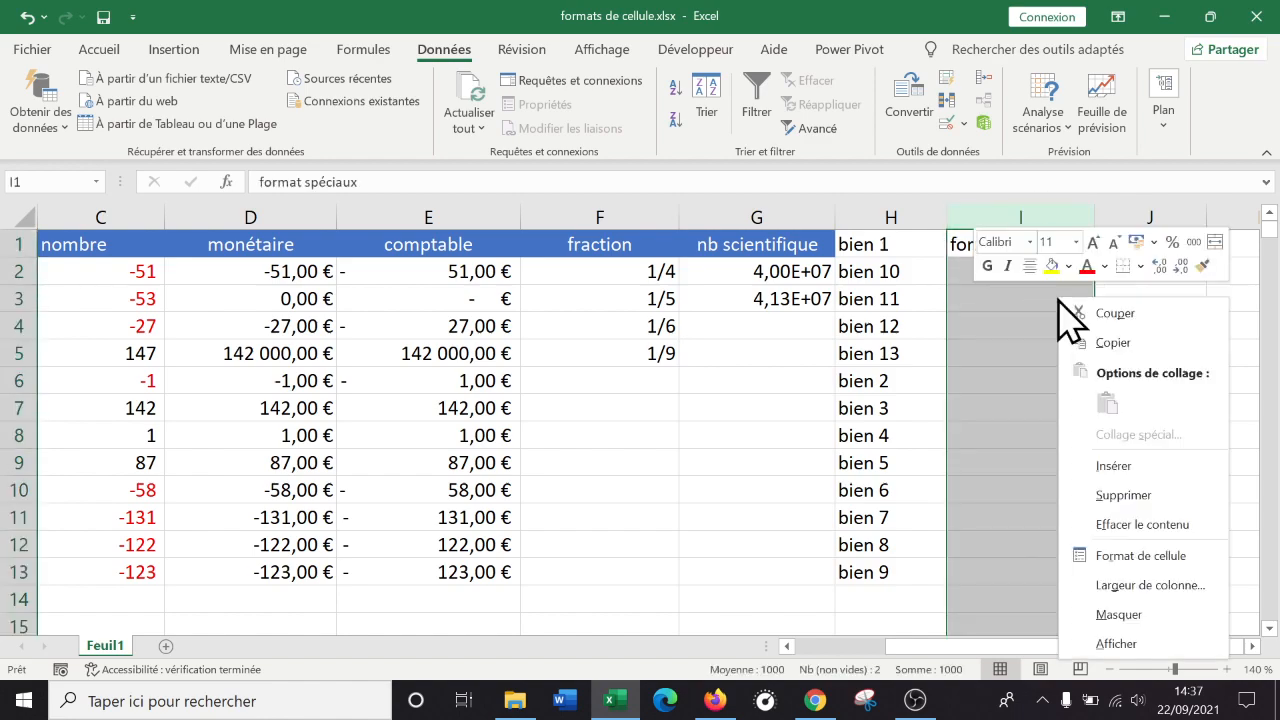
pyautogui.click(1160, 554)
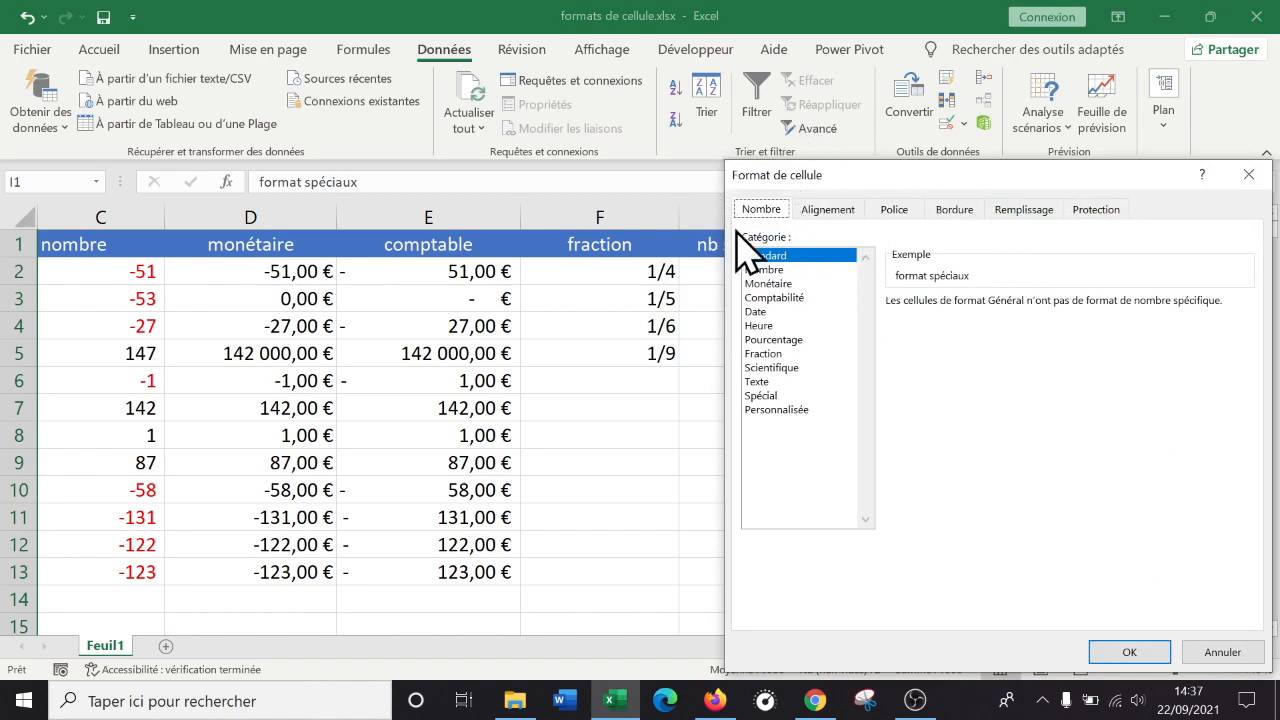
pyautogui.click(772, 410)
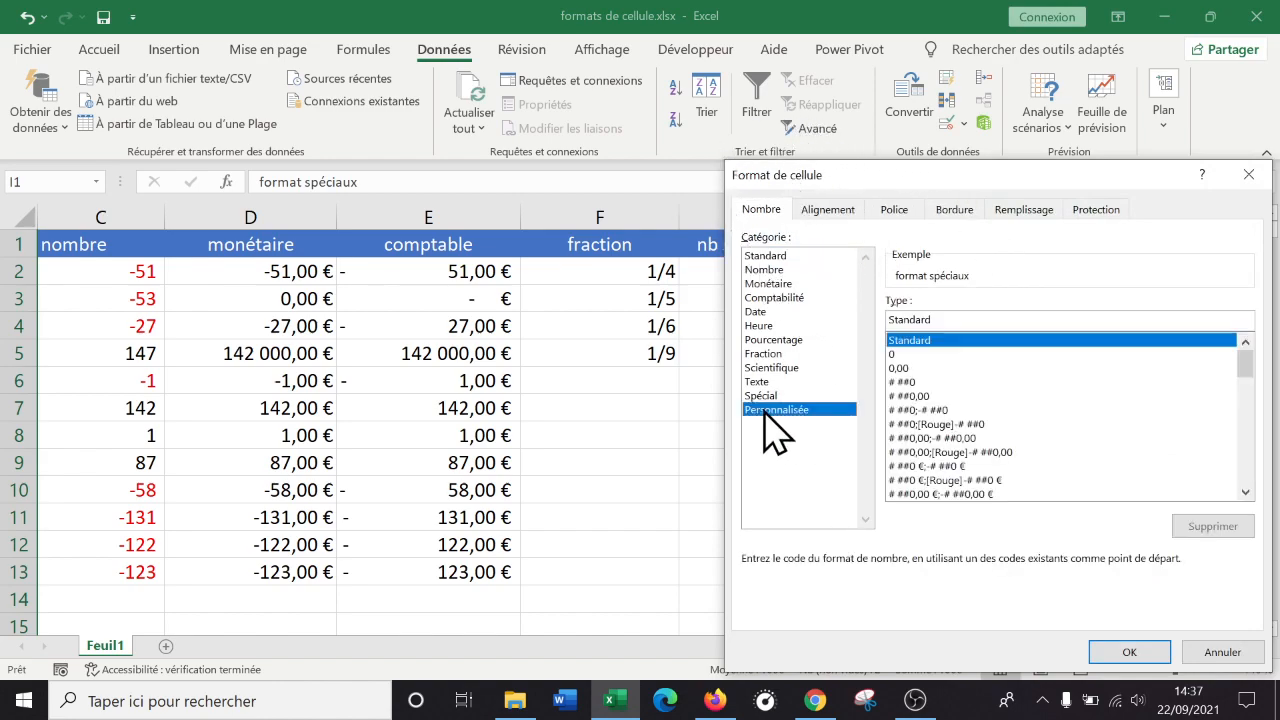
pyautogui.click(790, 396)
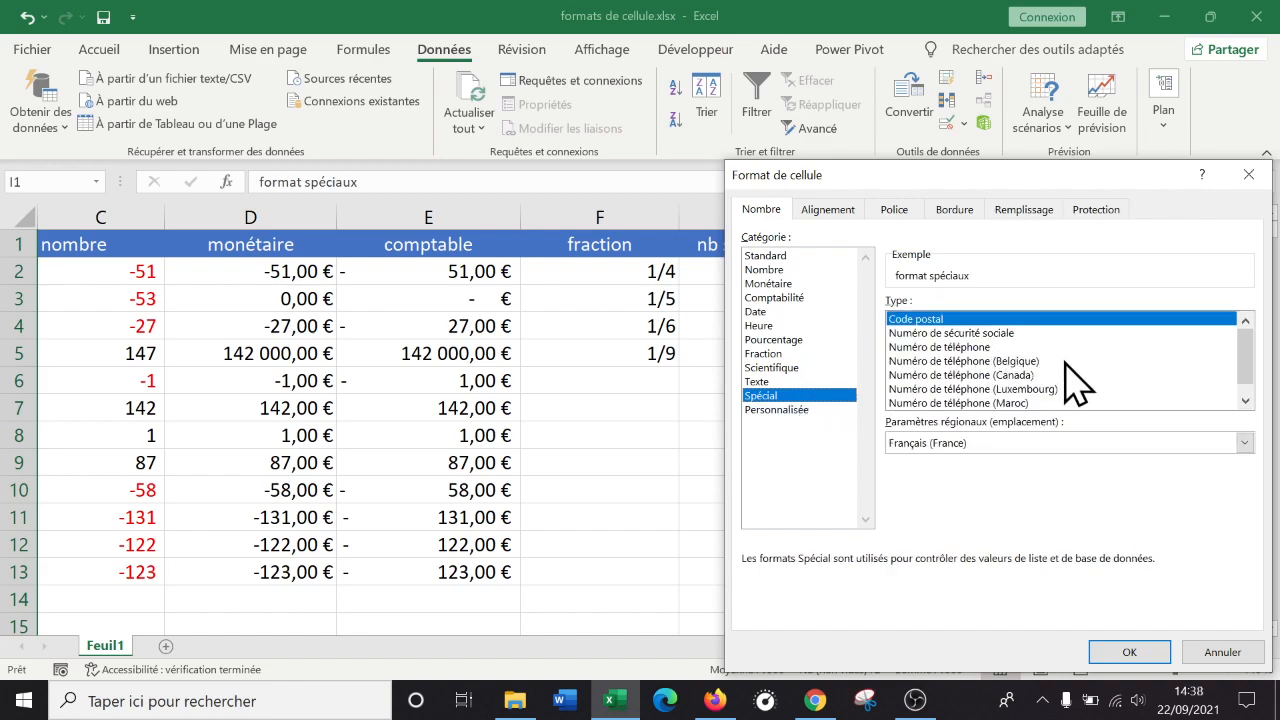
pyautogui.click(984, 334)
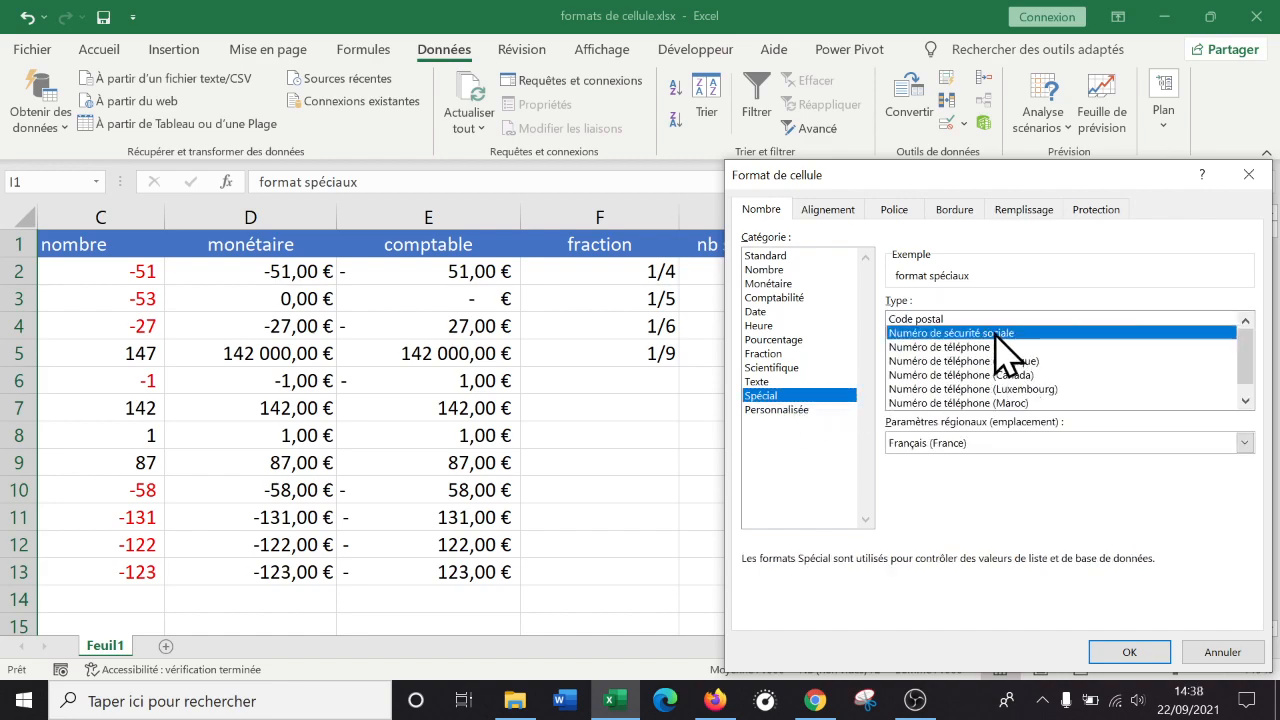
pyautogui.click(972, 348)
pyautogui.click(923, 322)
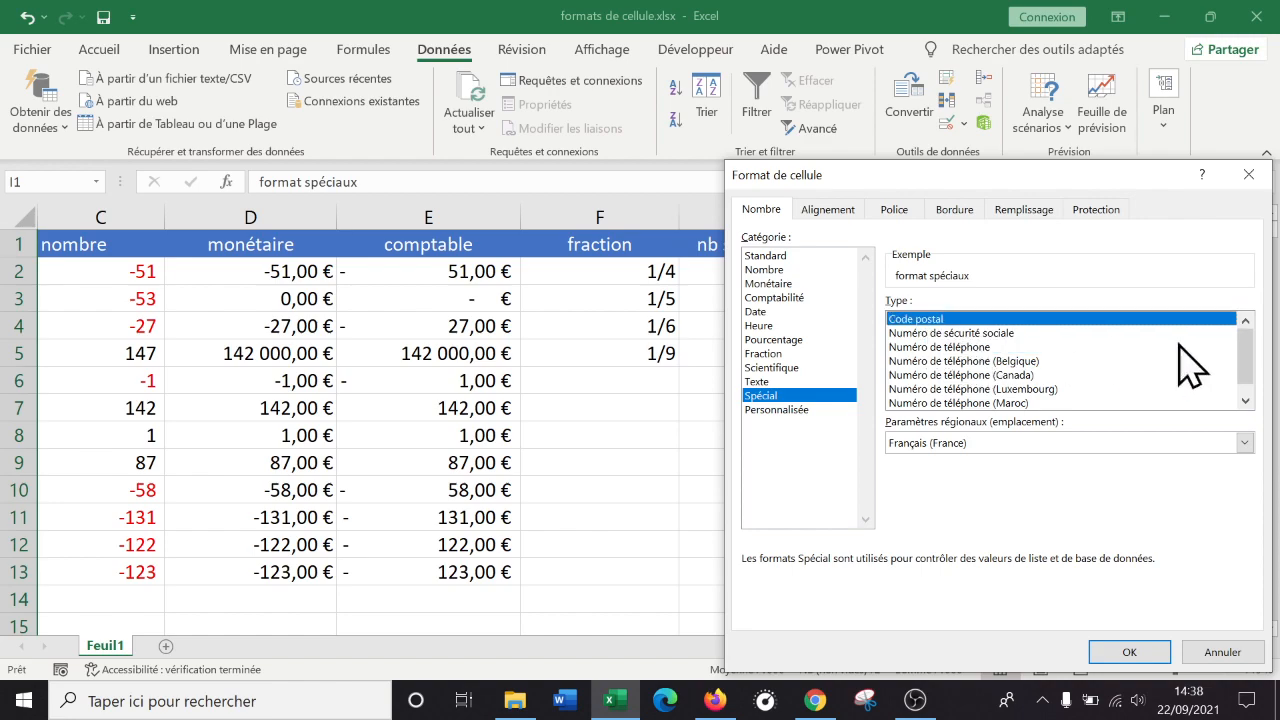
pyautogui.moveTo(1240, 357); pyautogui.dragTo(1251, 318)
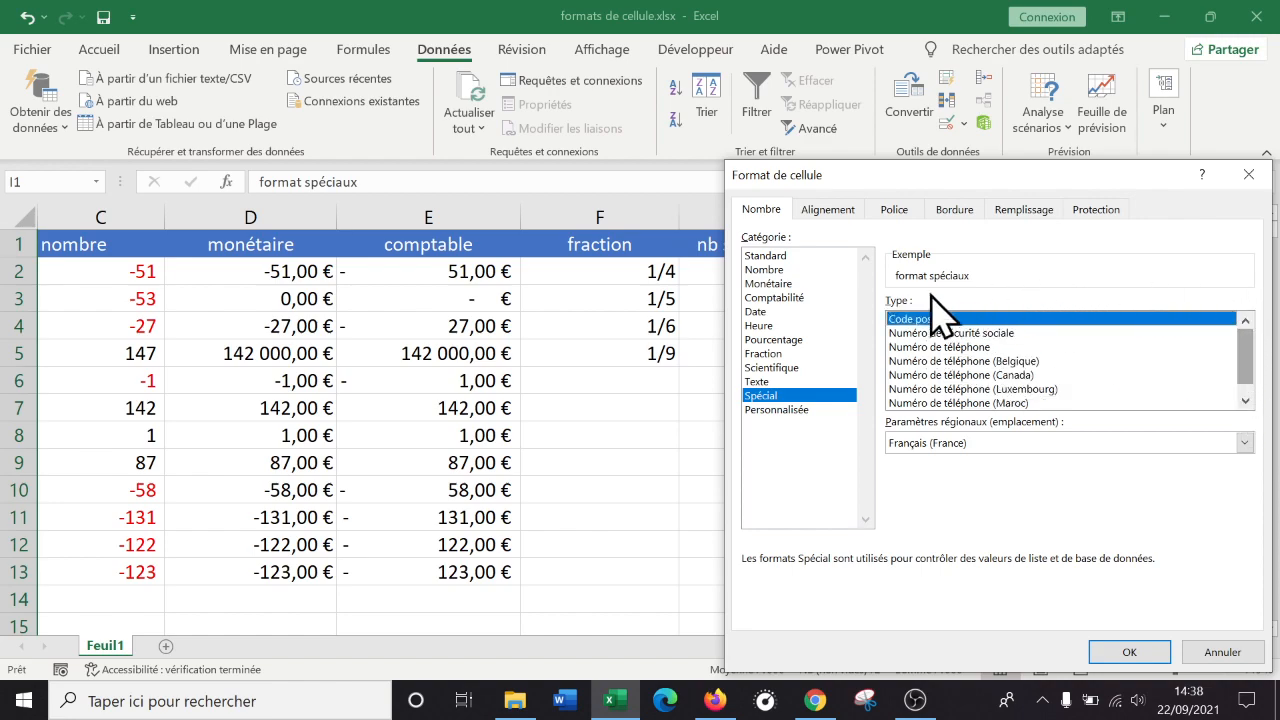
pyautogui.click(806, 410)
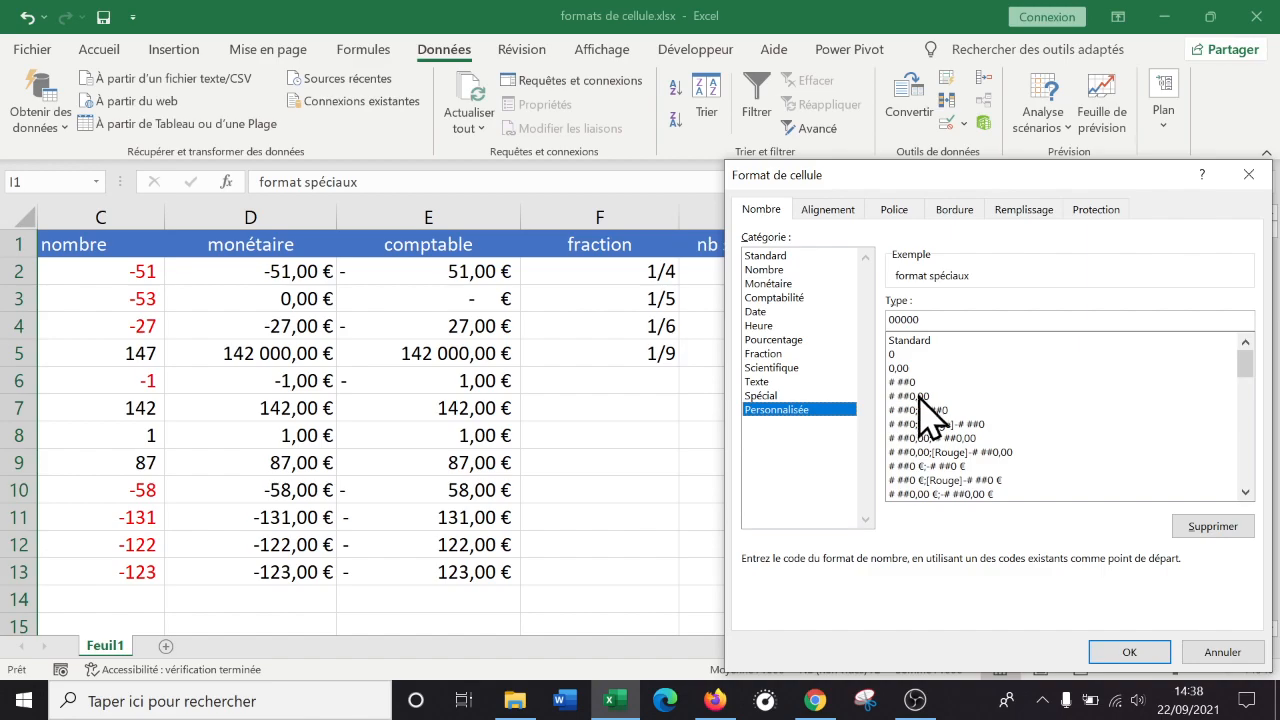
pyautogui.click(790, 396)
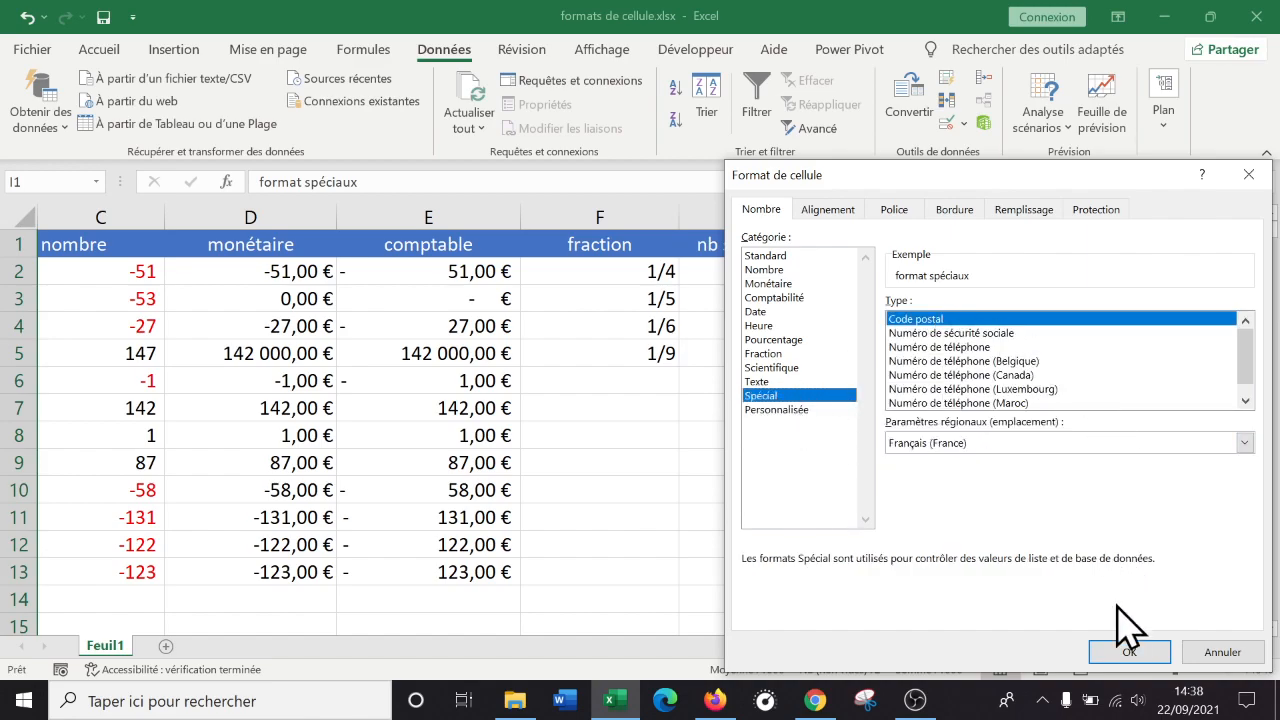
pyautogui.click(1126, 648)
# Enter 1000 in I2, now displayed as 01000.
pyautogui.click(1043, 271)
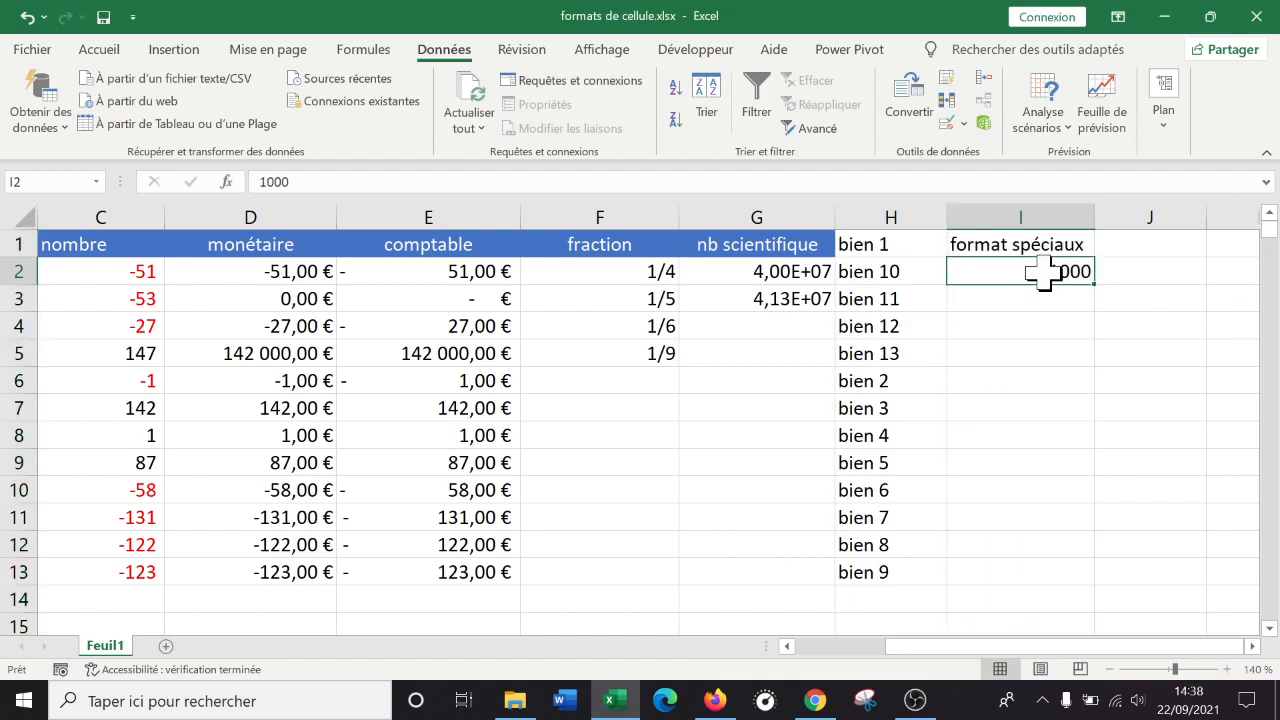
pyautogui.write('1')
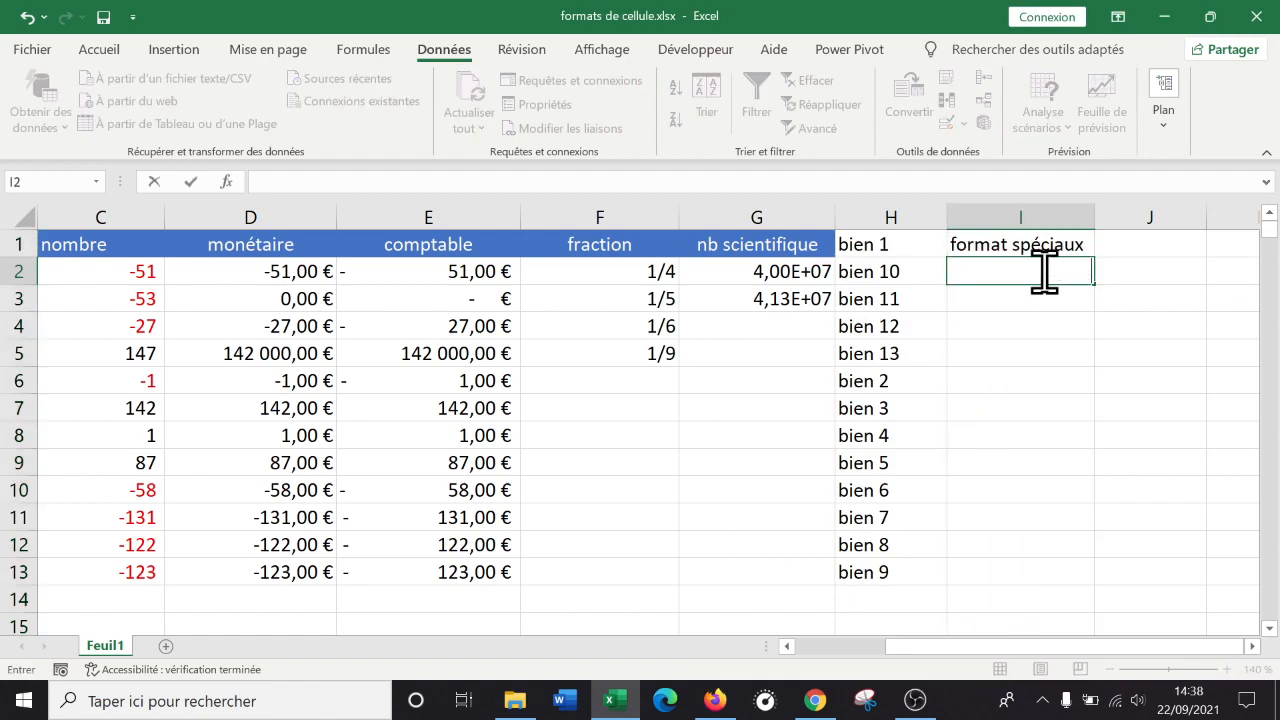
pyautogui.press('Return')
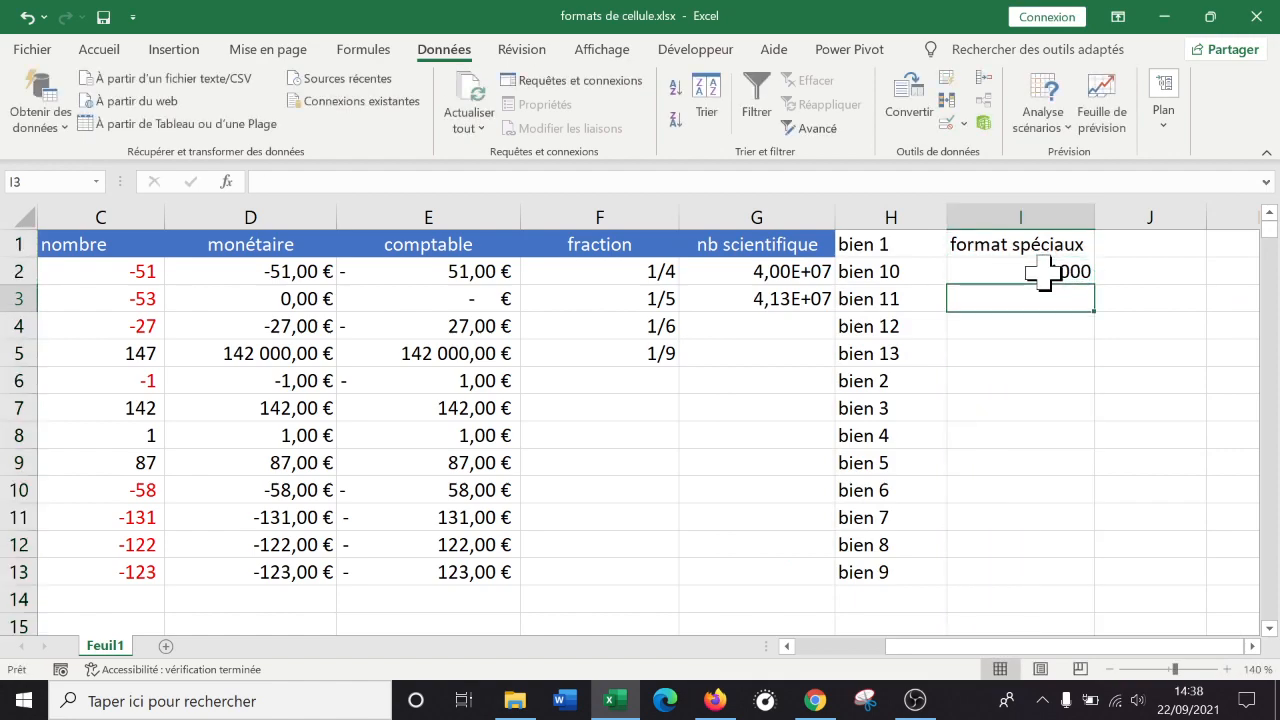
# Check header cells G1 and I1 and cell I2's Spécial format on the Accueil tab.
pyautogui.click(1063, 352)
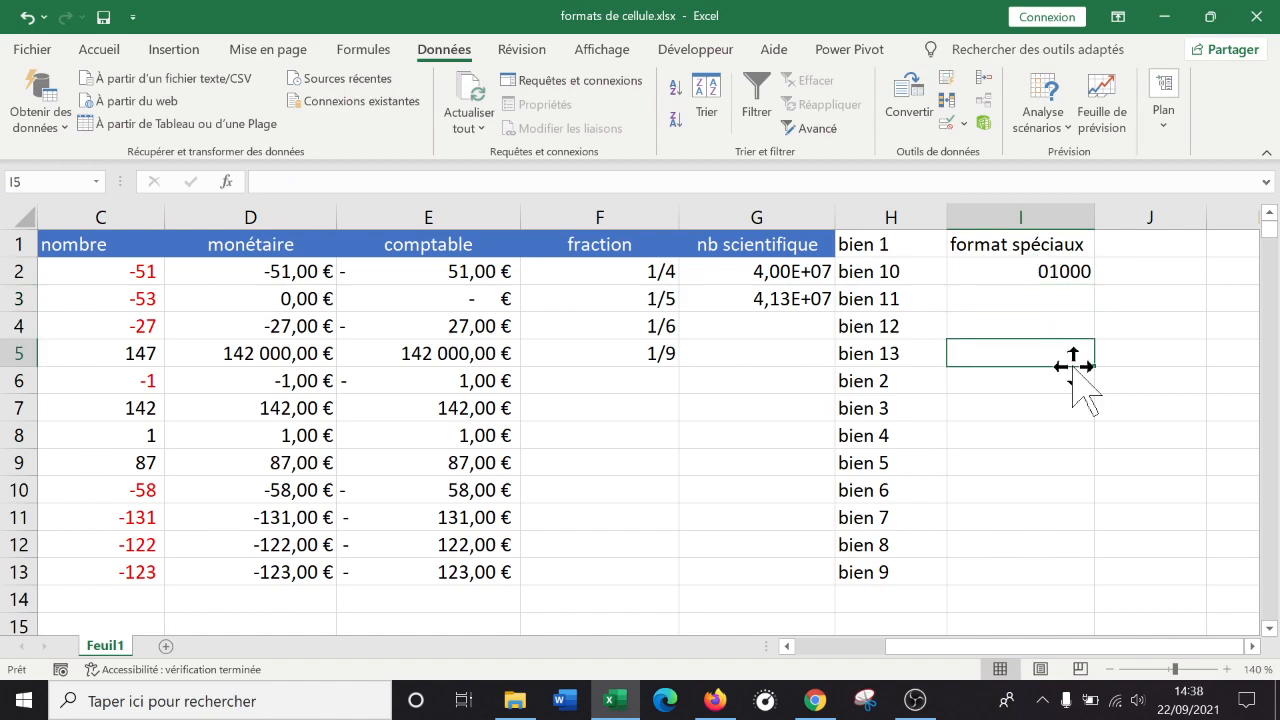
pyautogui.click(760, 246)
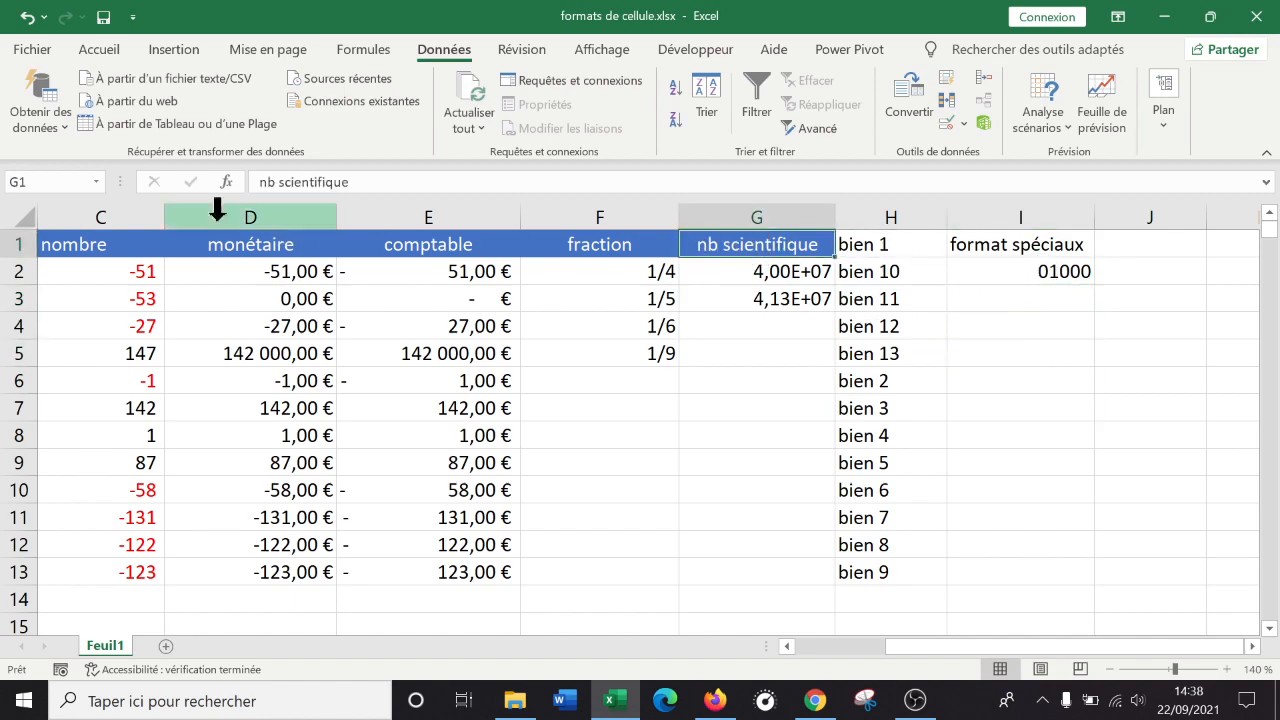
pyautogui.click(98, 50)
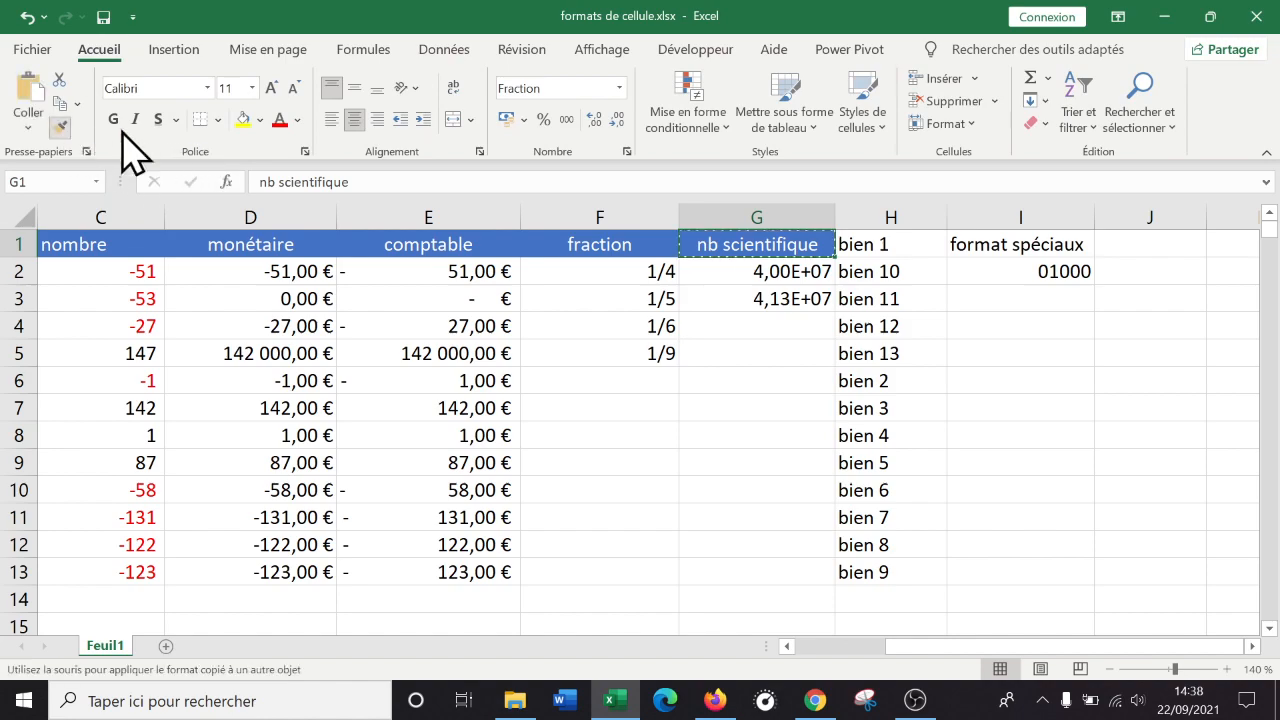
pyautogui.click(1050, 247)
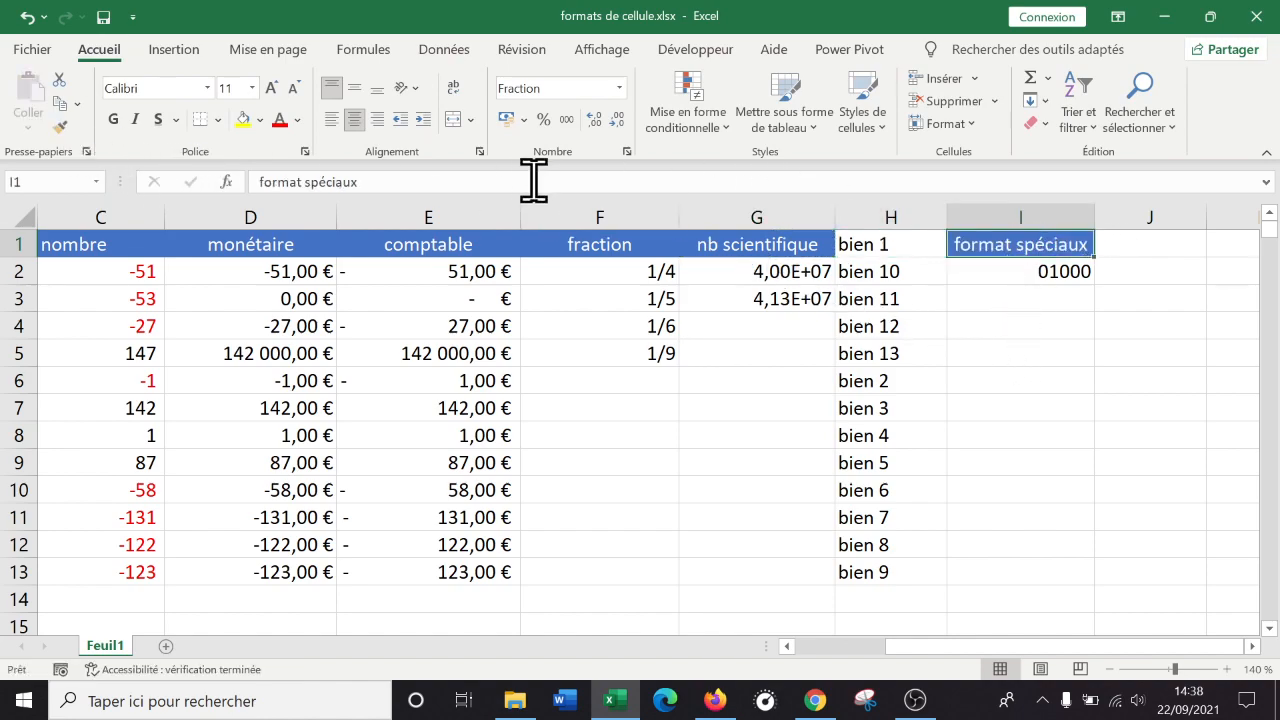
pyautogui.click(1035, 274)
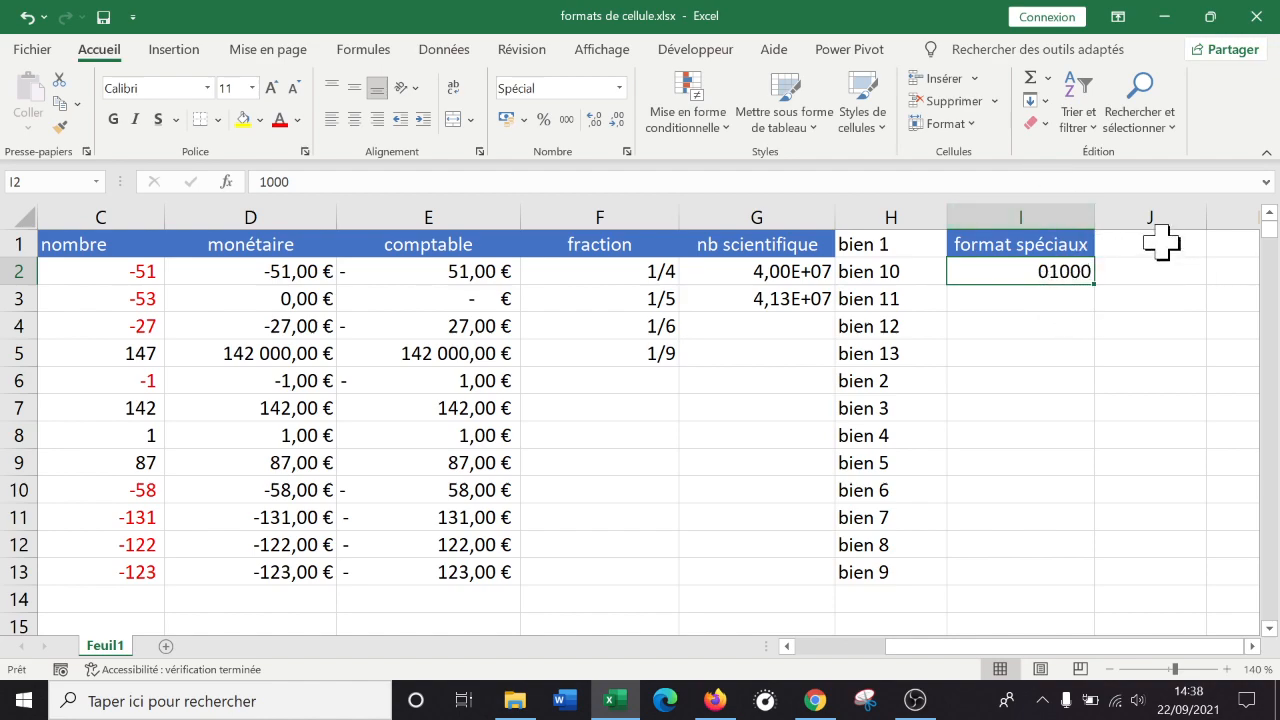
# Apply the Texte number format to all of column I via Format de cellule.
pyautogui.click(1160, 242)
pyautogui.click(1043, 303)
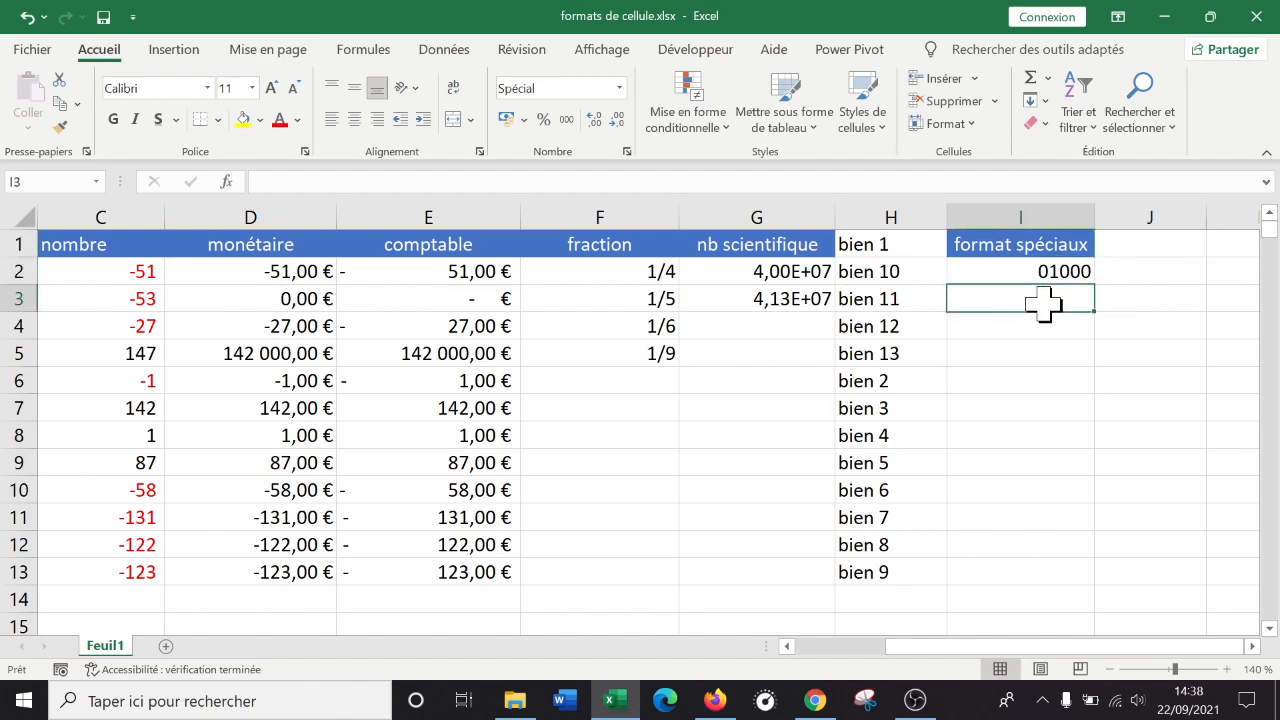
pyautogui.click(619, 88)
pyautogui.scroll(-1, 620, 350)
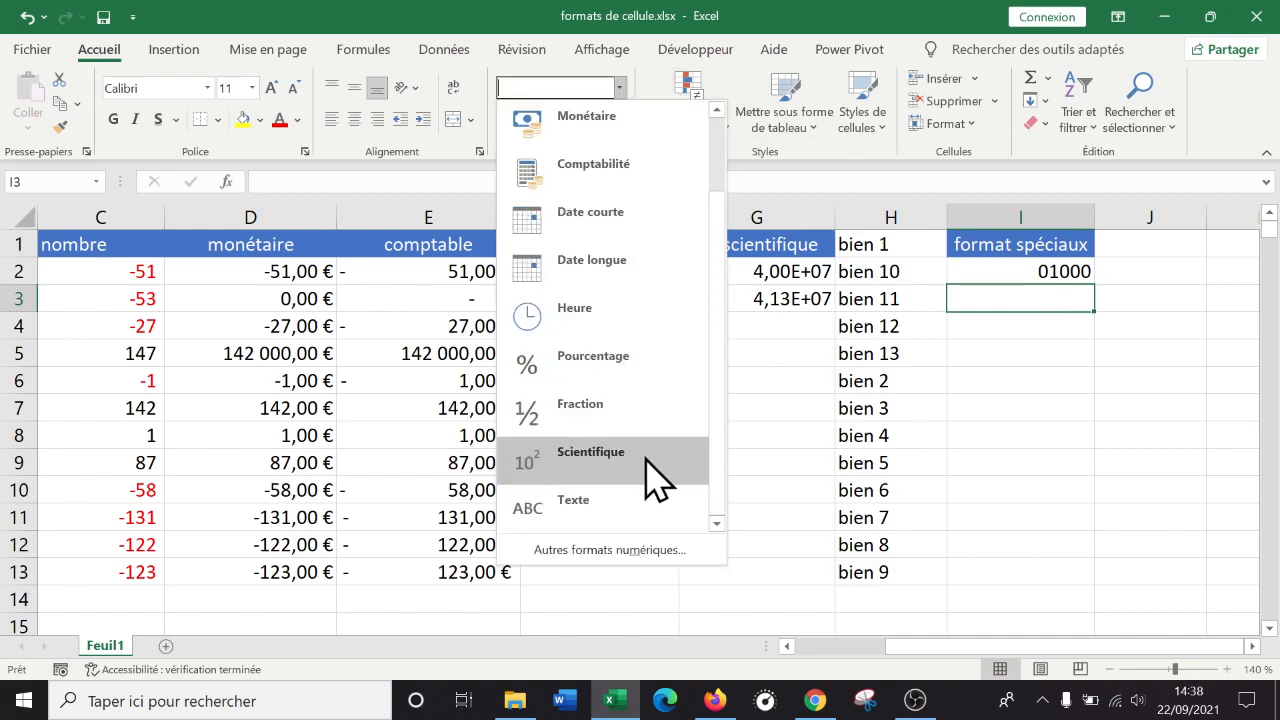
pyautogui.click(1020, 210)
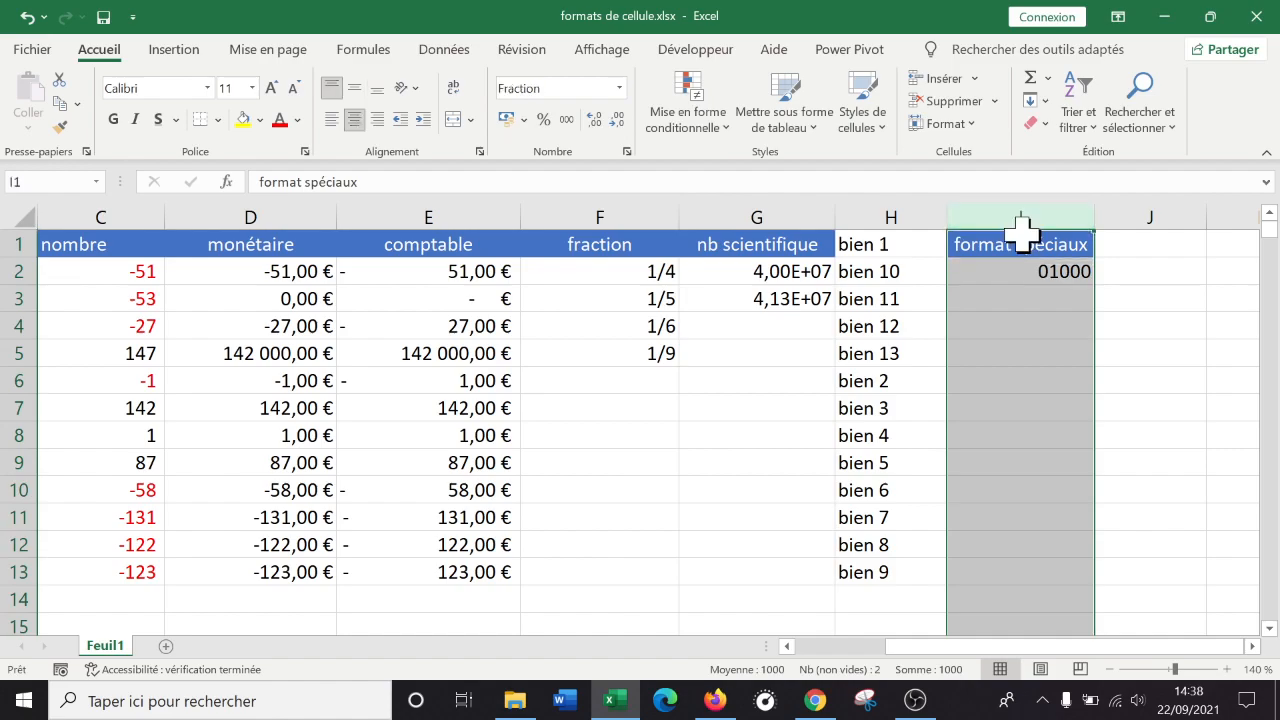
pyautogui.rightClick(1020, 232)
pyautogui.click(1120, 492)
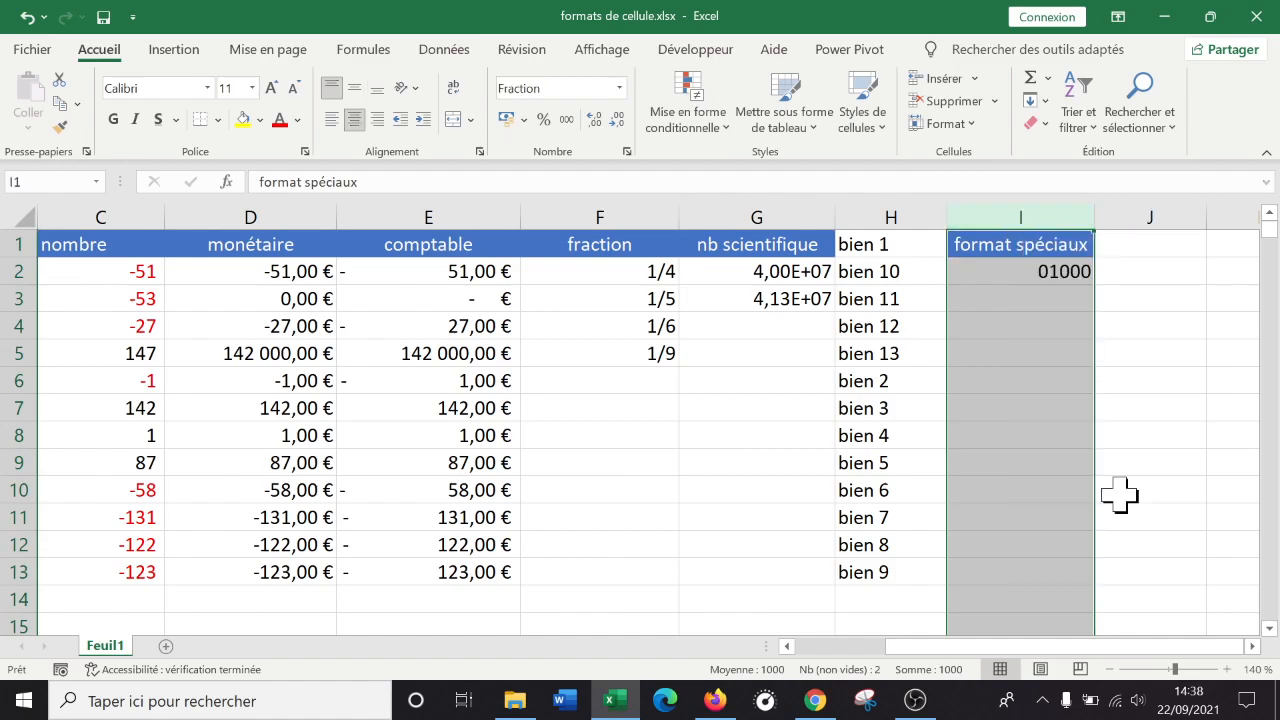
pyautogui.click(780, 381)
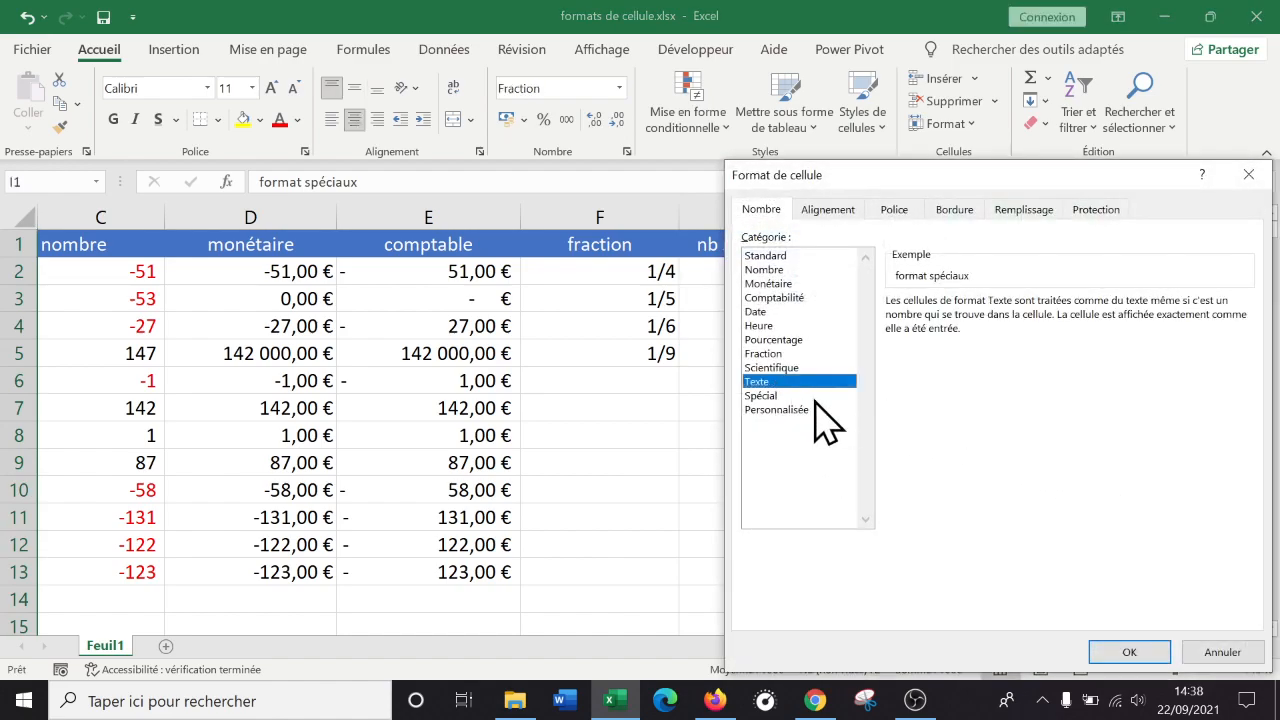
pyautogui.click(1129, 652)
pyautogui.click(1025, 300)
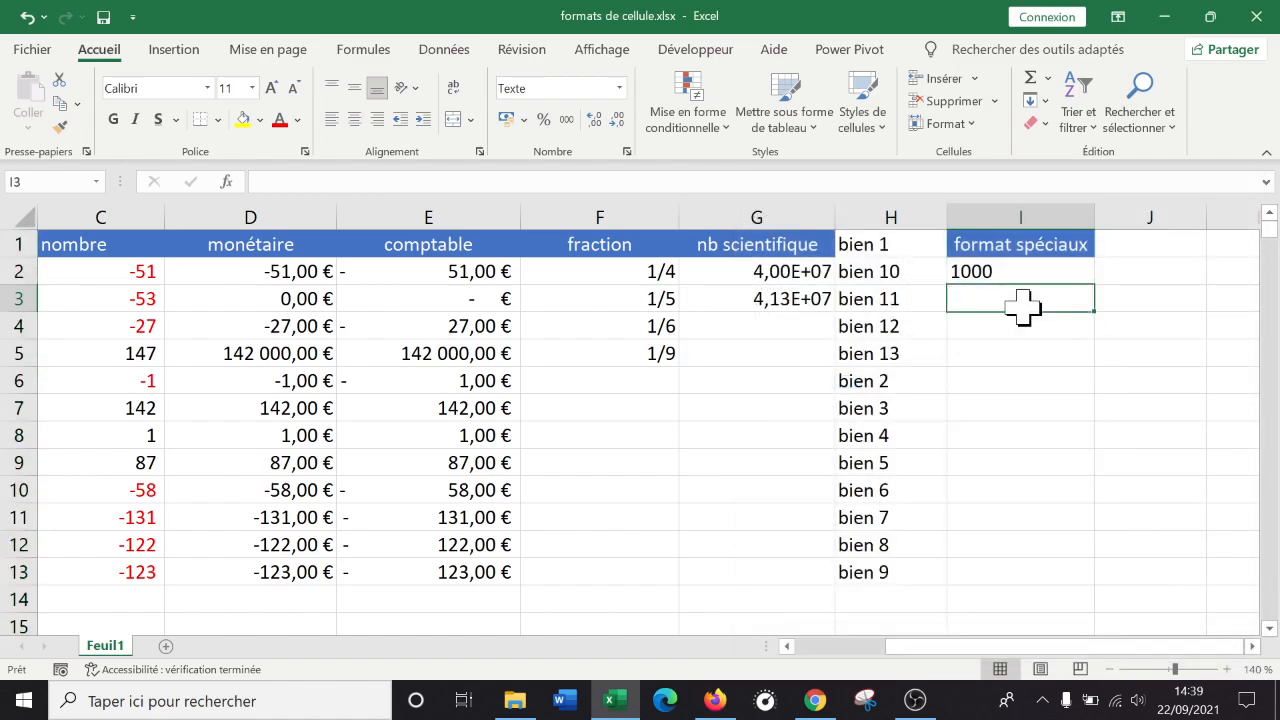
# Enter 01000 as text in I3 and I2, keeping the leading zero.
pyautogui.write('01000')
pyautogui.press('Return')
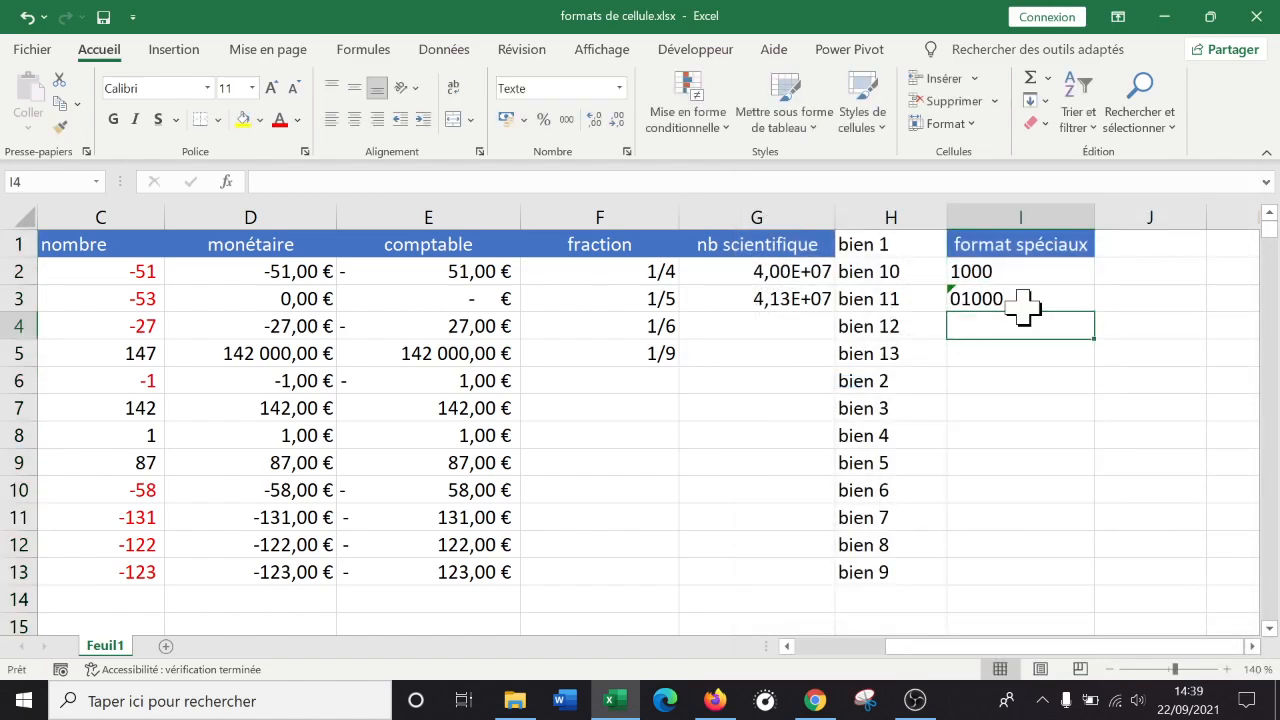
pyautogui.press('Up')
pyautogui.press('Up')
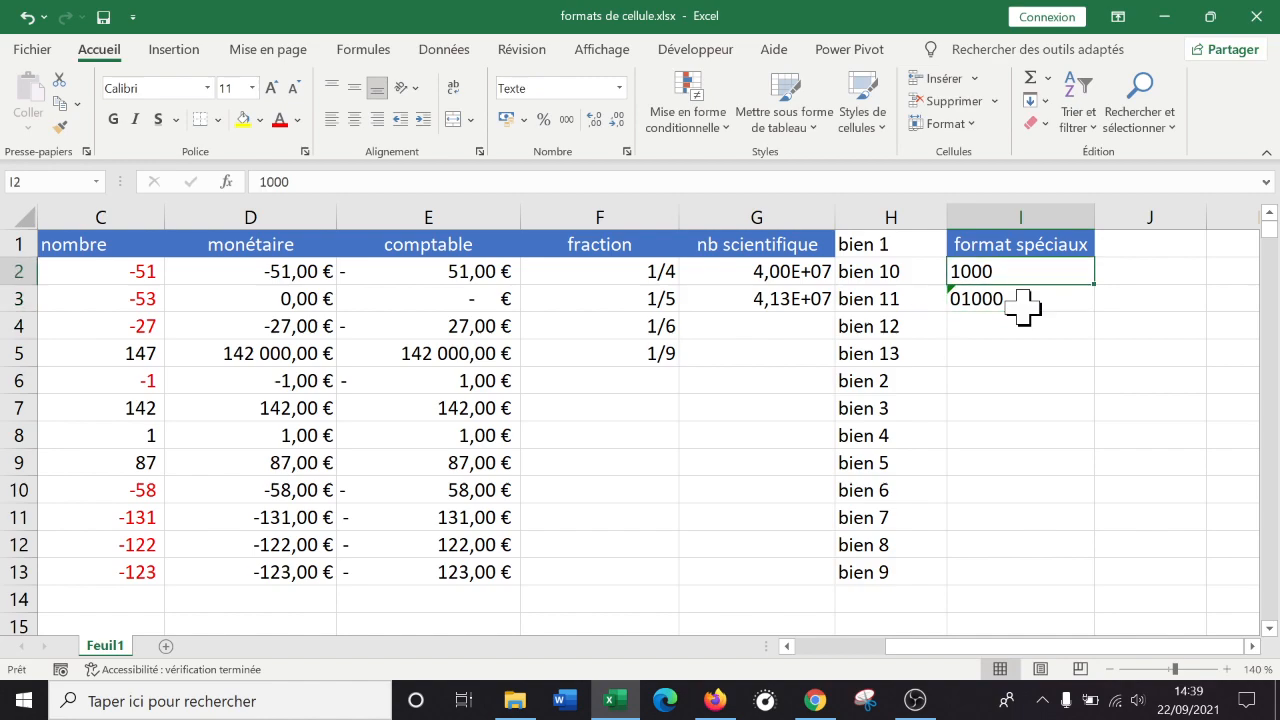
pyautogui.write('010')
pyautogui.press('Return')
pyautogui.press('Up')
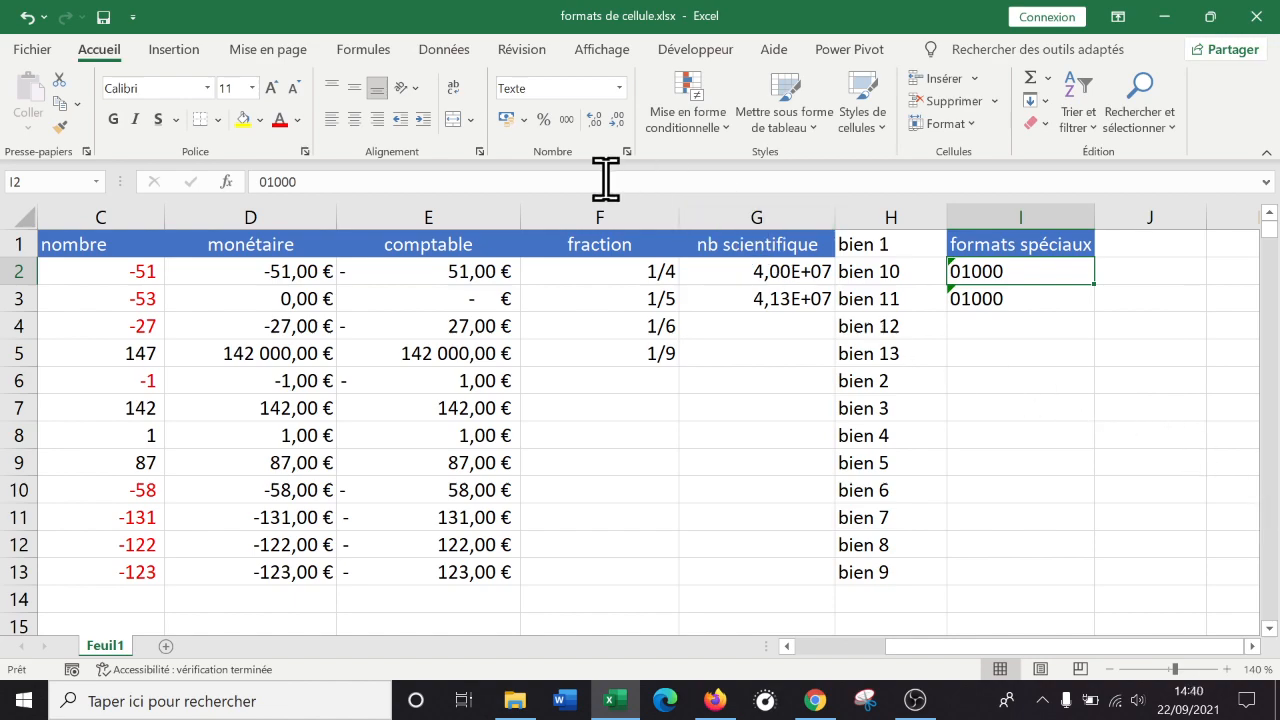
# Compare column I's Personnalisée, Texte and Spécial formats in Format de cellule, closing without changes.
pyautogui.click(1005, 296)
pyautogui.click(990, 272)
pyautogui.click(992, 296)
pyautogui.click(1020, 218)
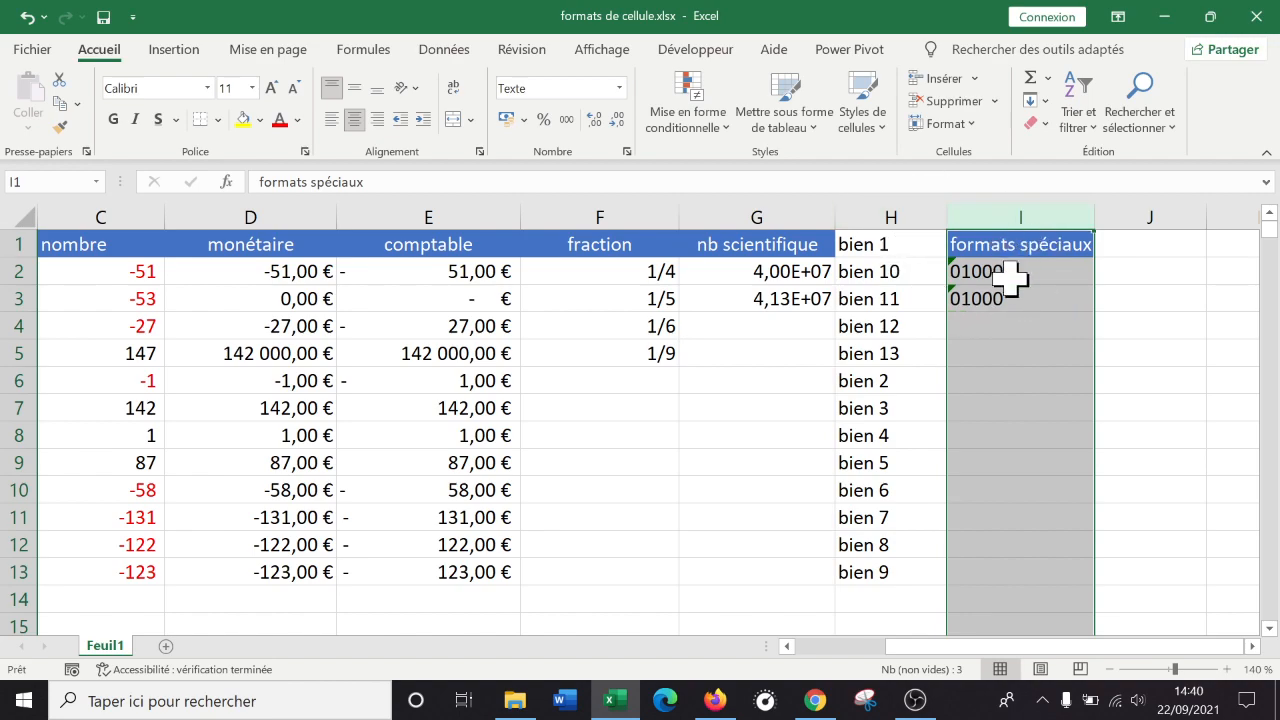
pyautogui.click(624, 88)
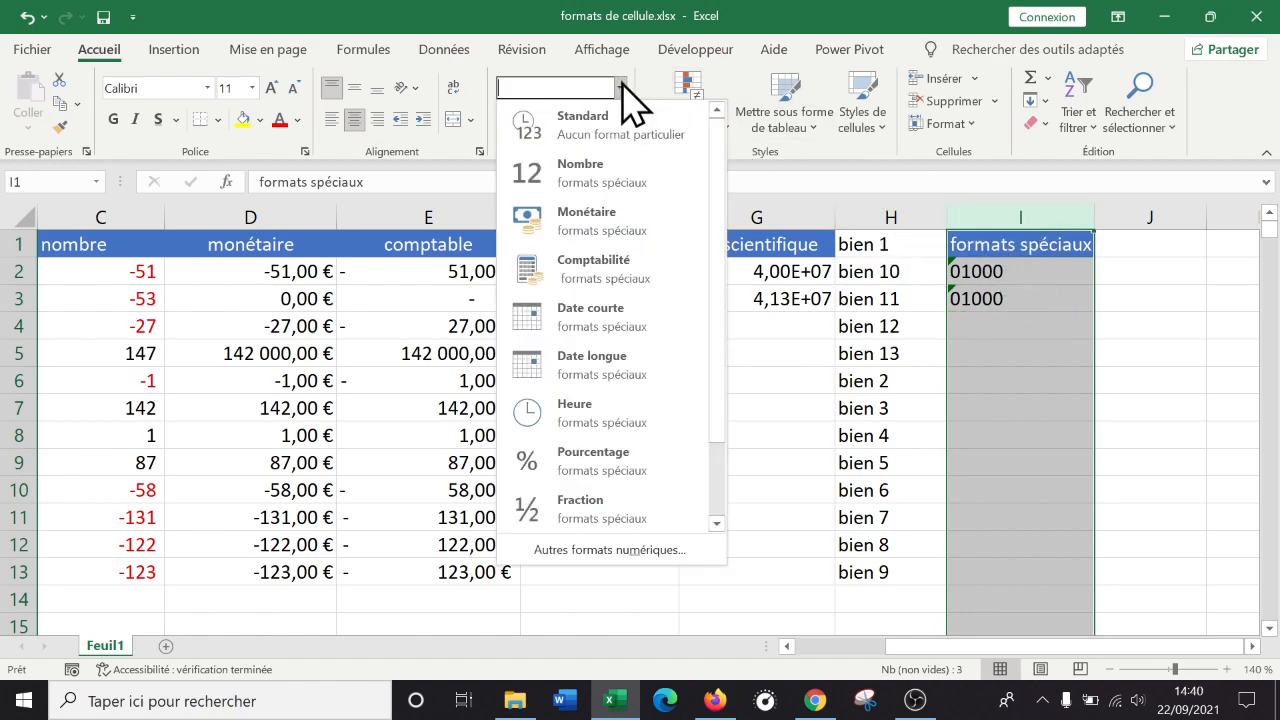
pyautogui.click(608, 544)
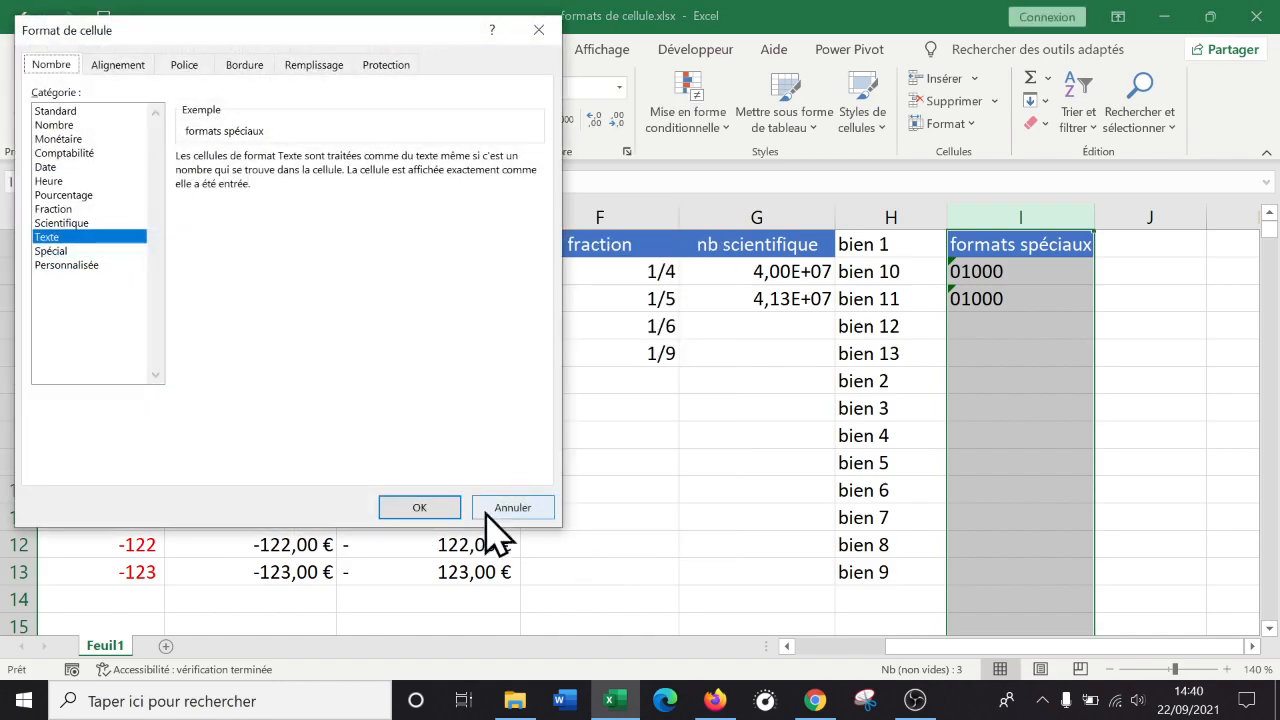
pyautogui.click(68, 265)
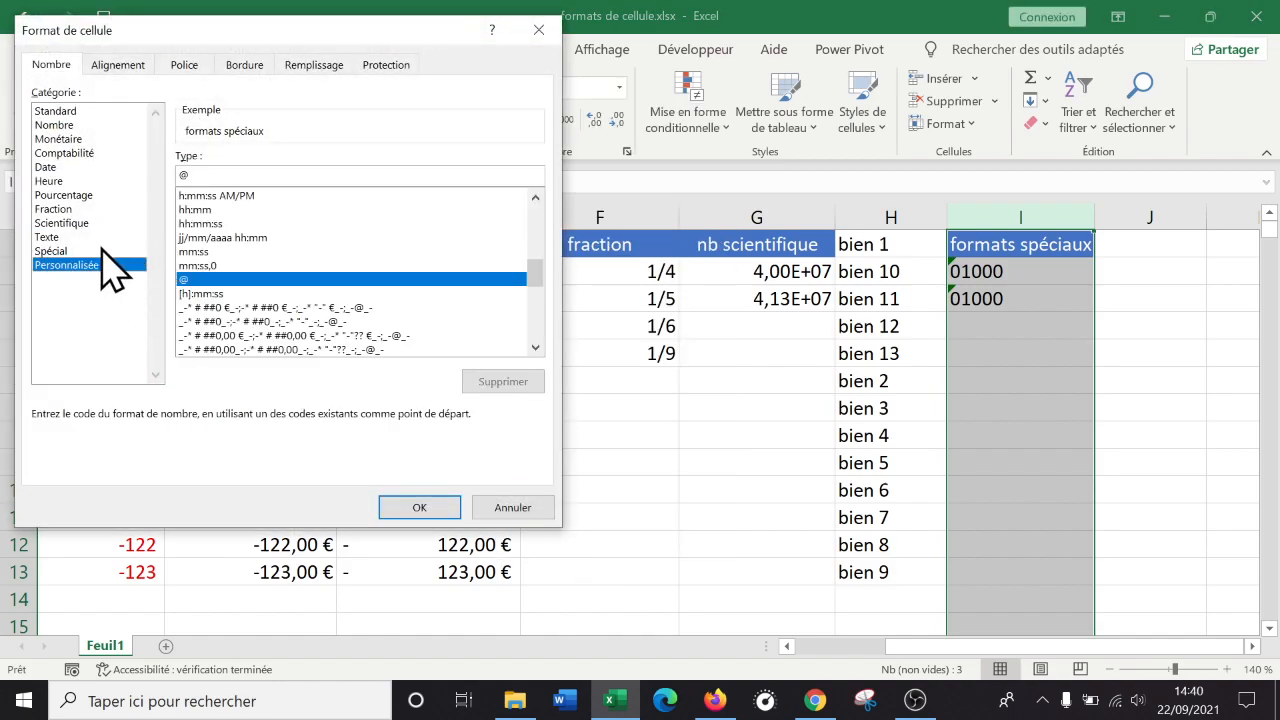
pyautogui.click(92, 238)
pyautogui.click(96, 252)
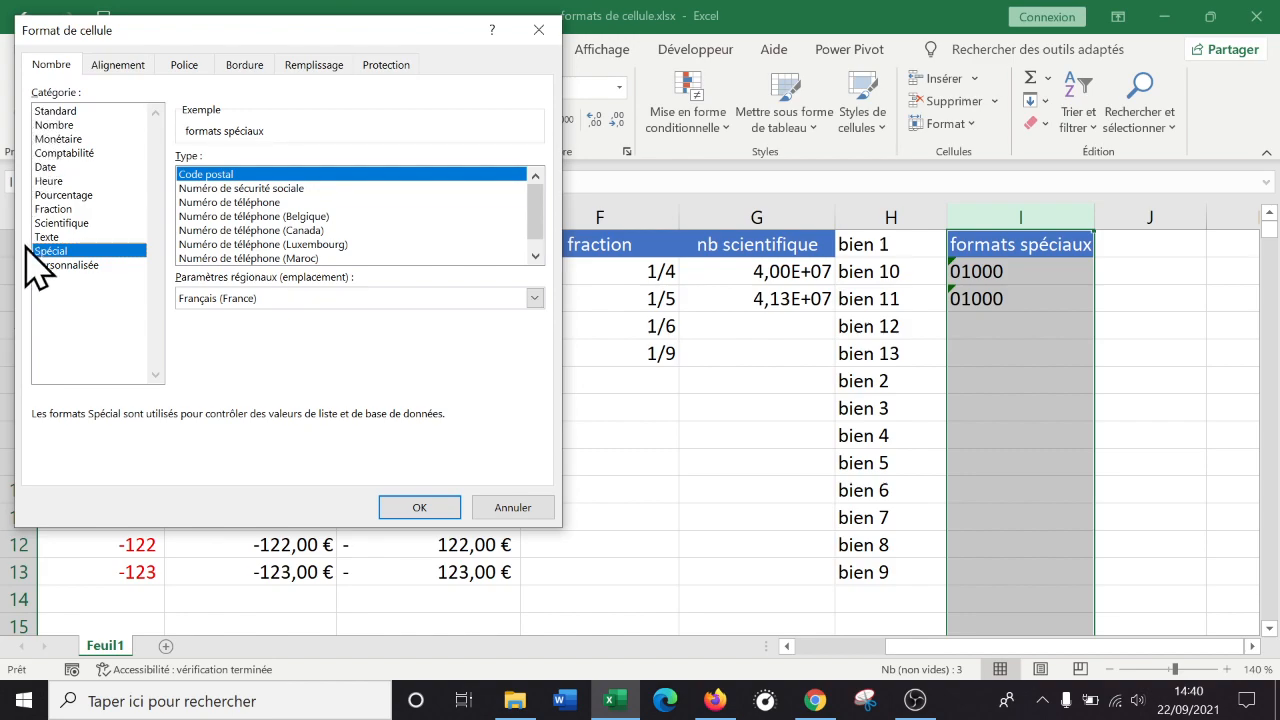
pyautogui.click(538, 30)
pyautogui.click(475, 212)
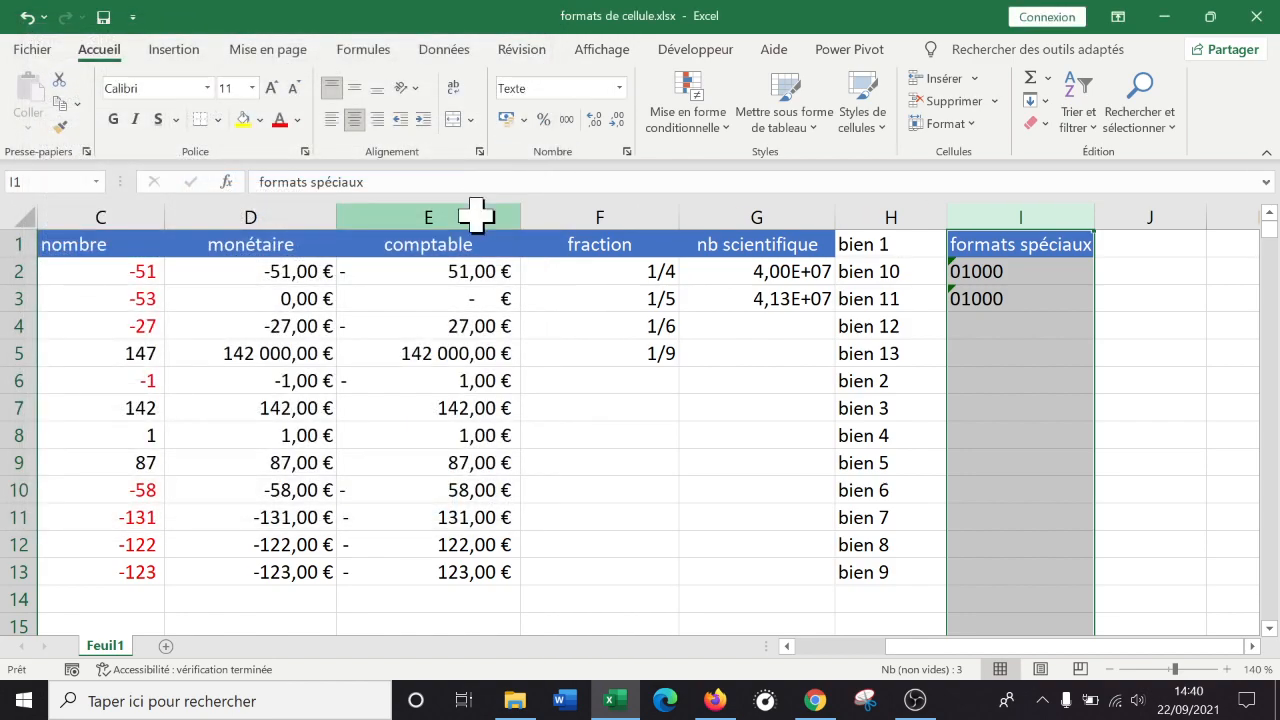
pyautogui.click(104, 215)
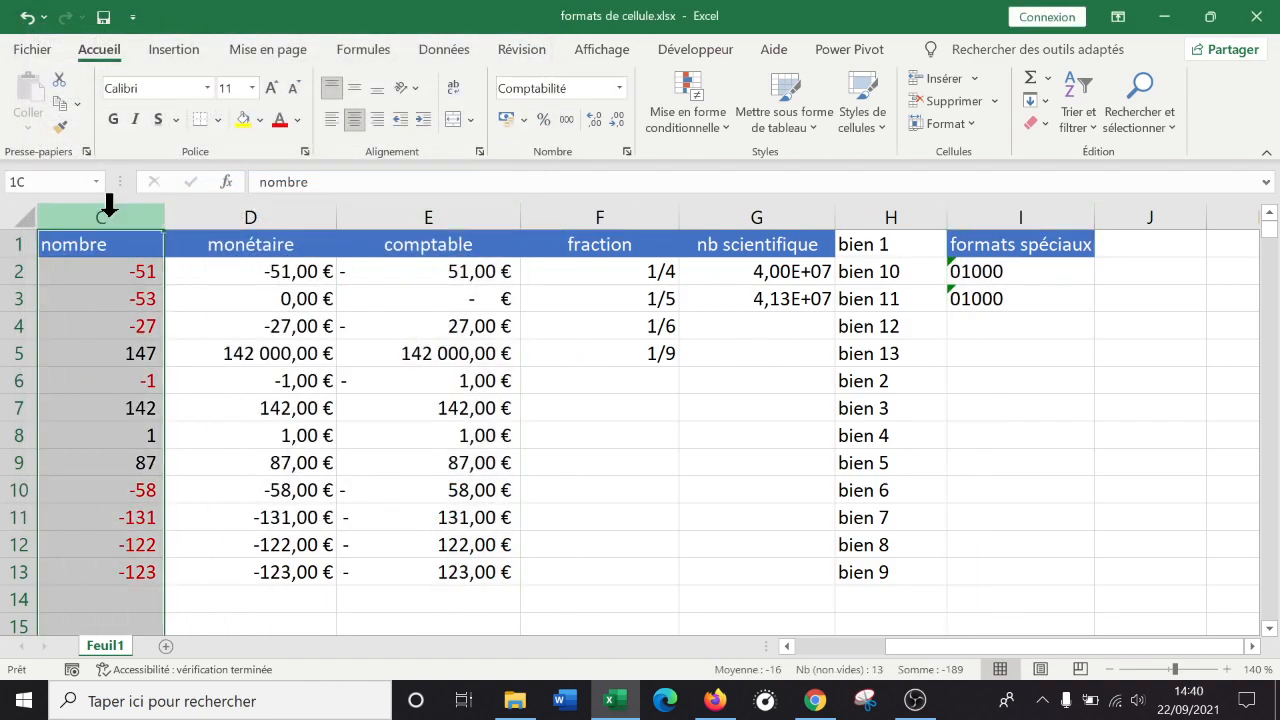
pyautogui.click(286, 218)
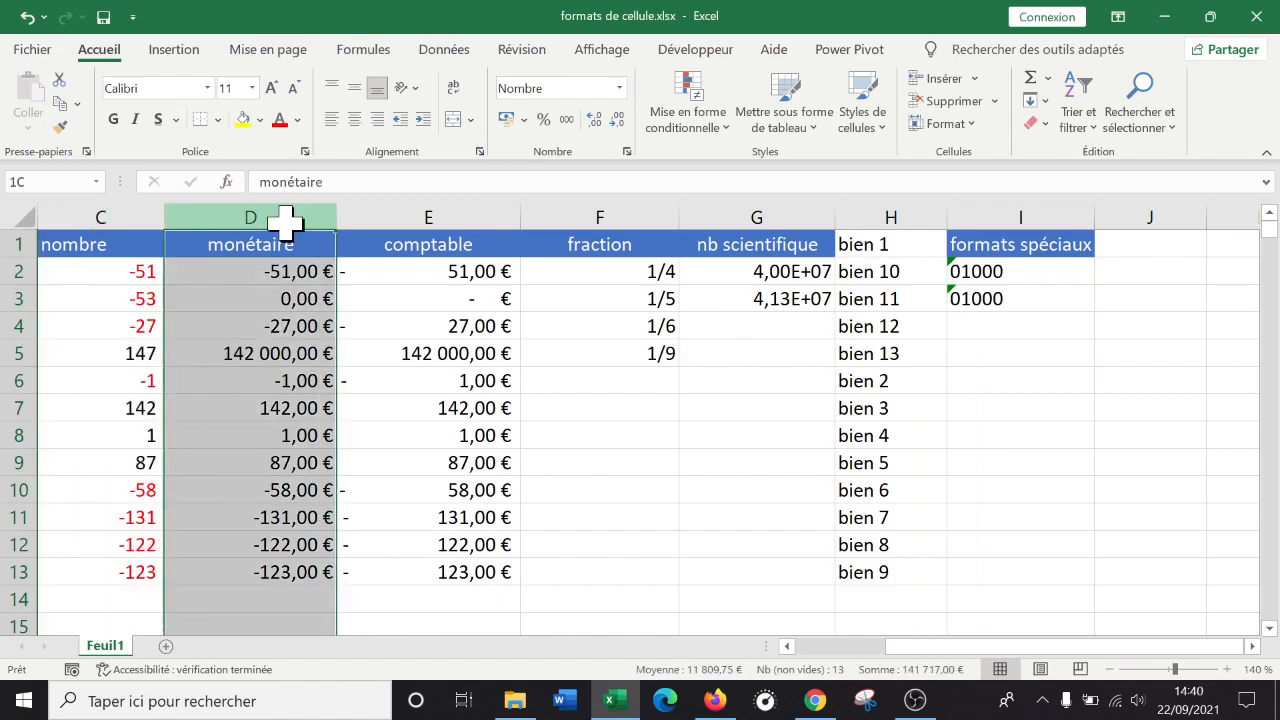
pyautogui.click(626, 151)
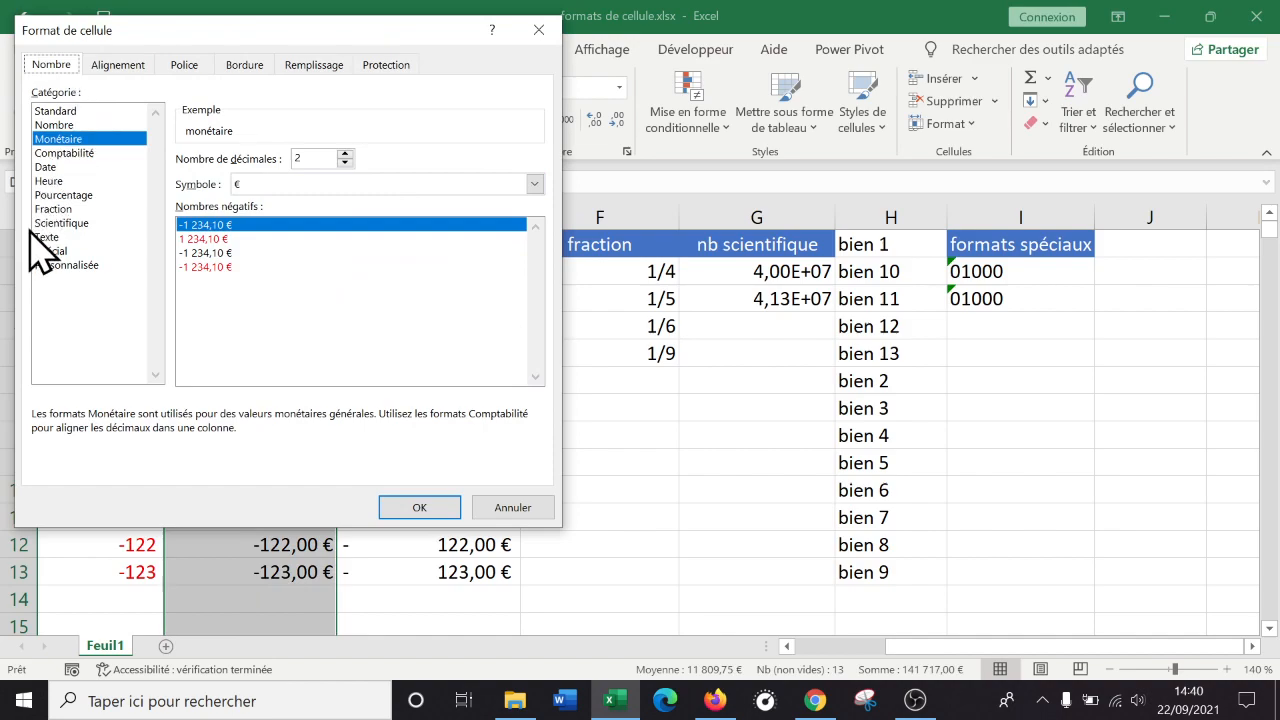
pyautogui.click(500, 508)
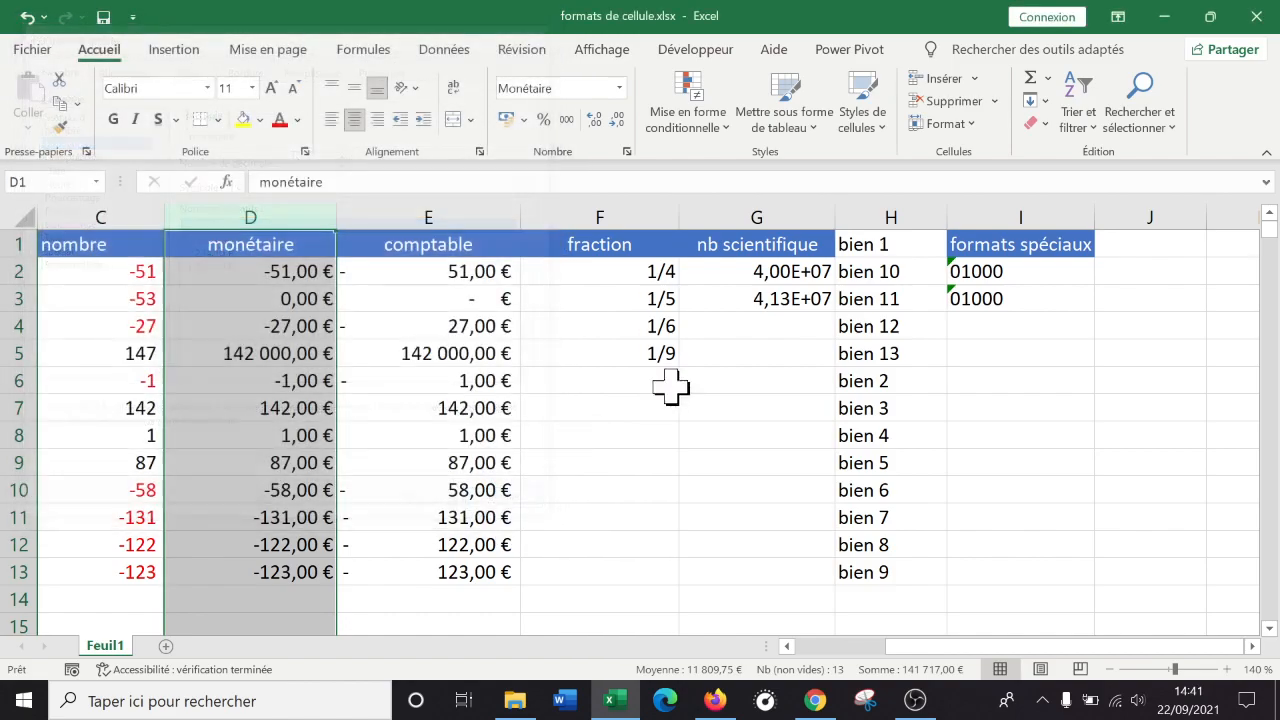
pyautogui.hscroll(-2, 760, 585)
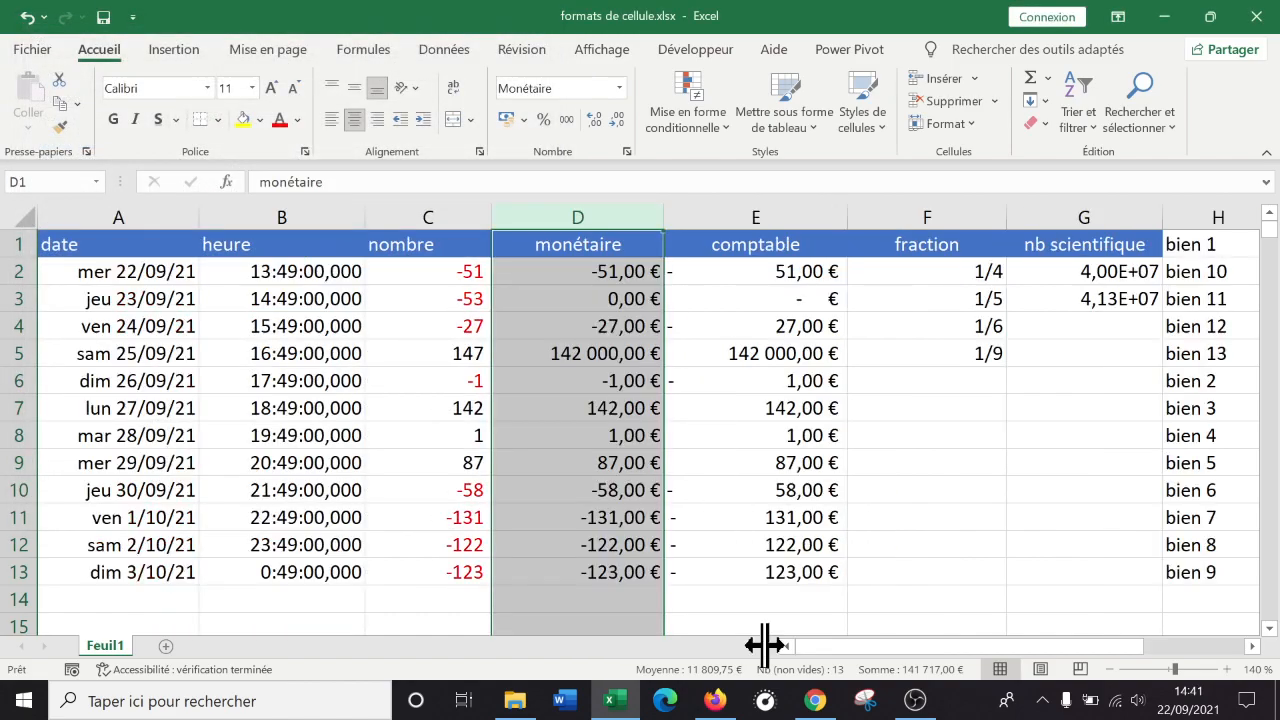
pyautogui.click(175, 408)
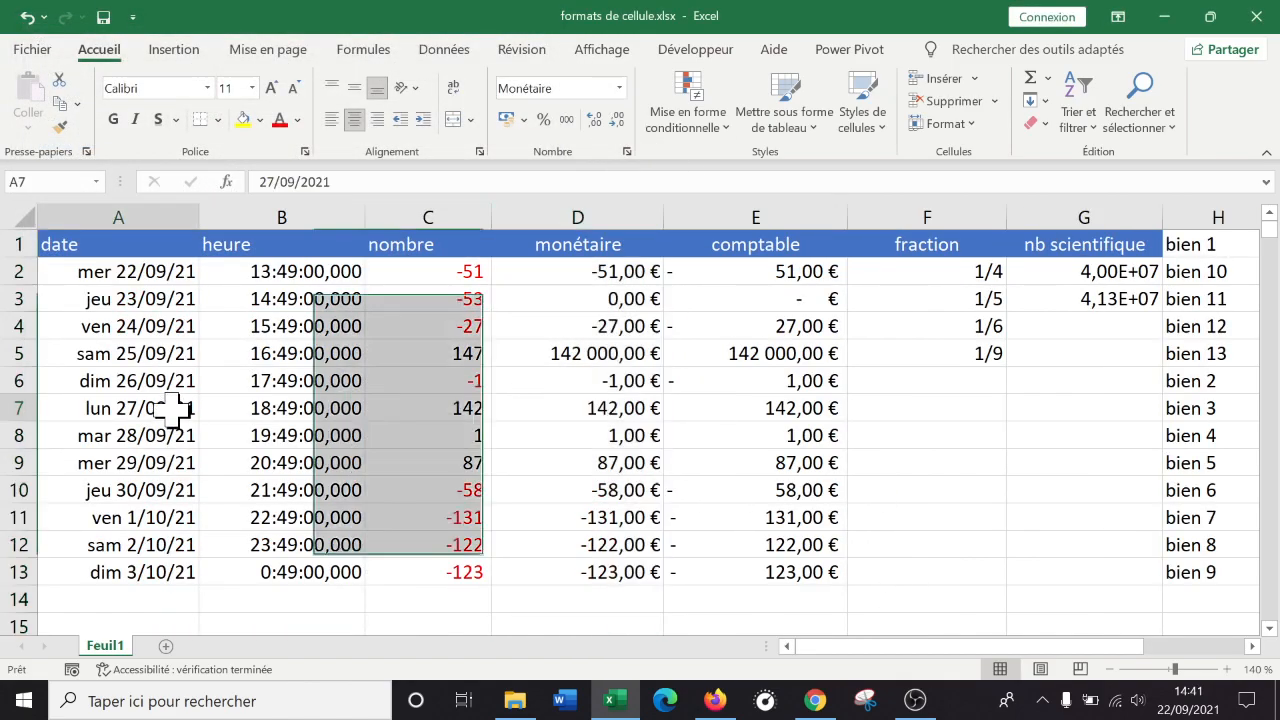
pyautogui.click(157, 240)
pyautogui.click(626, 151)
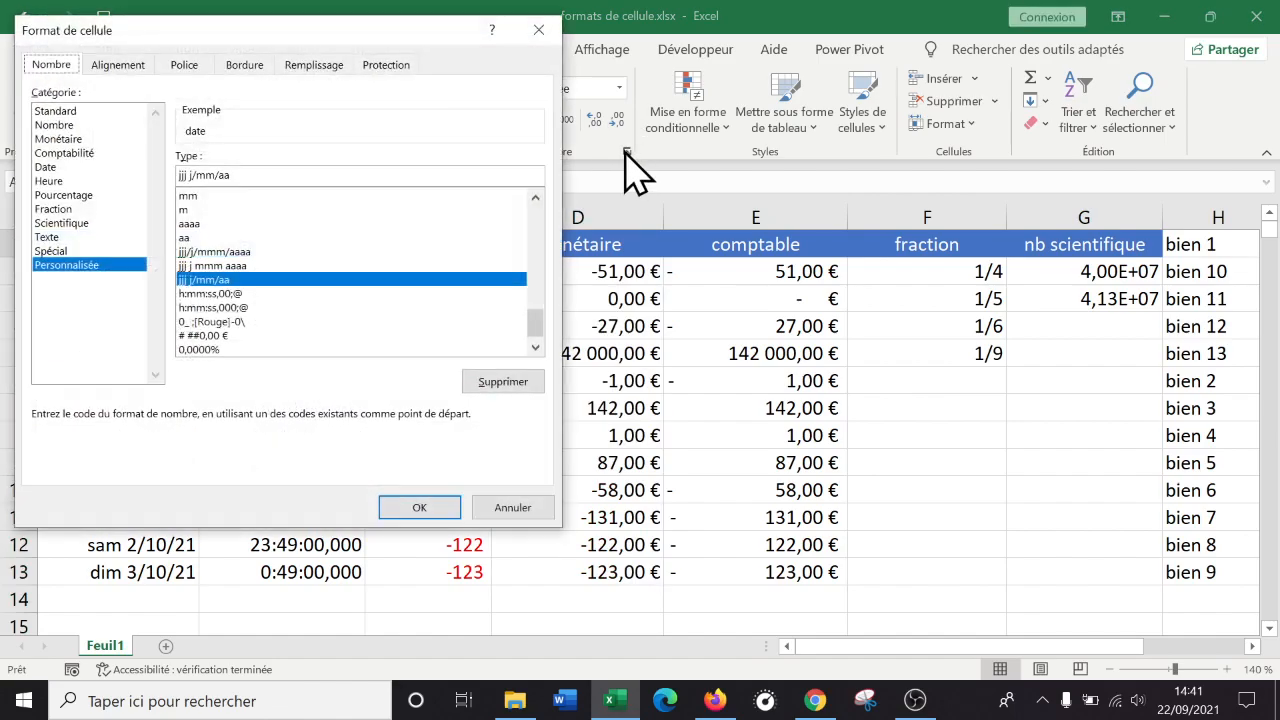
pyautogui.moveTo(317, 27); pyautogui.dragTo(813, 66)
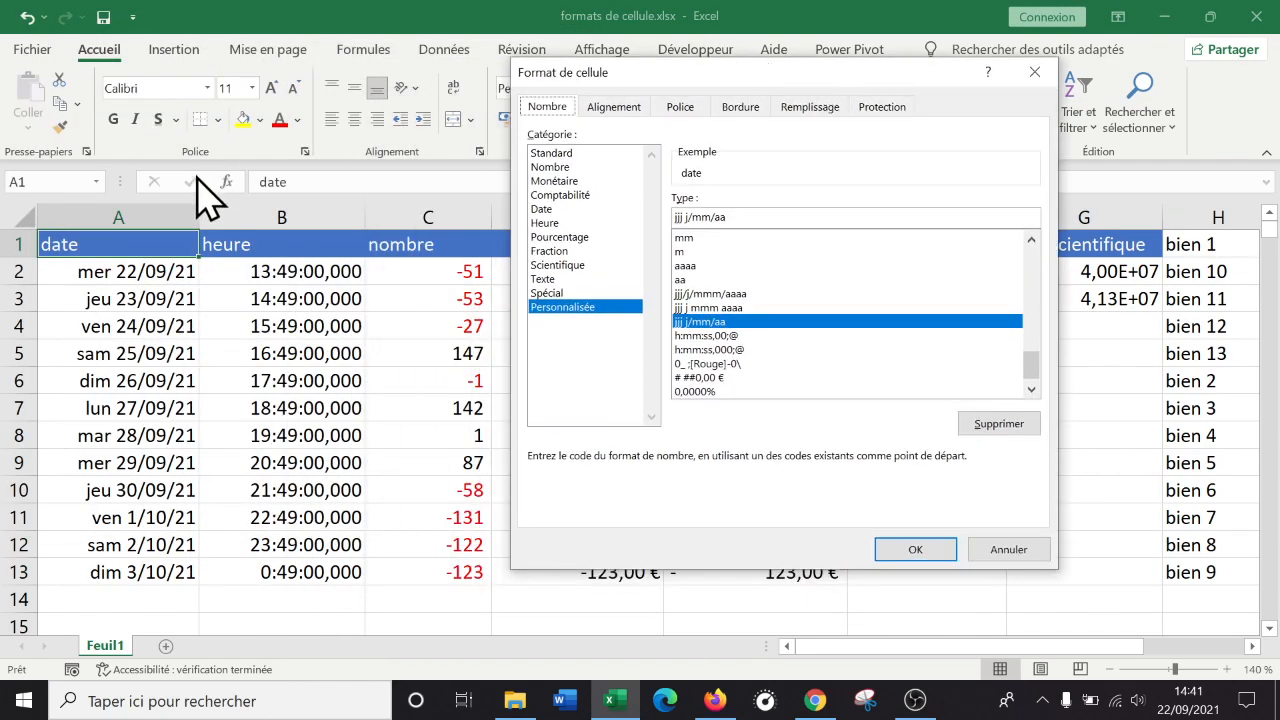
pyautogui.click(614, 114)
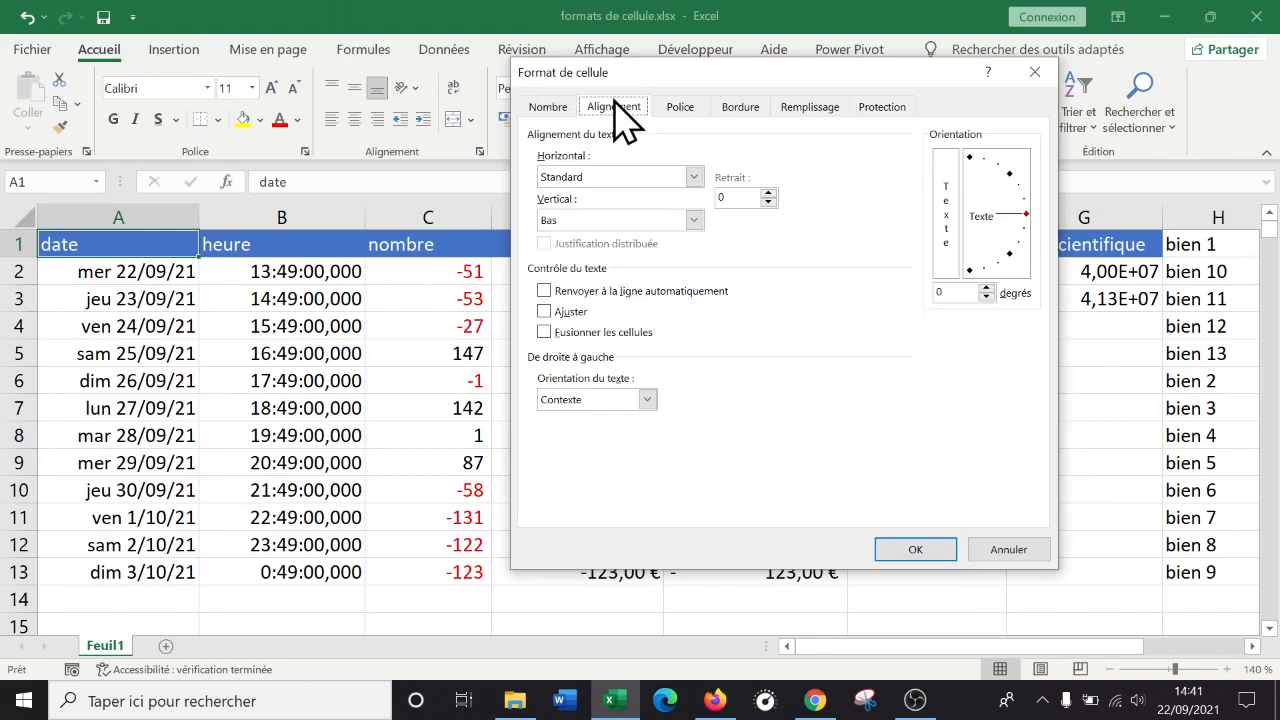
pyautogui.click(988, 552)
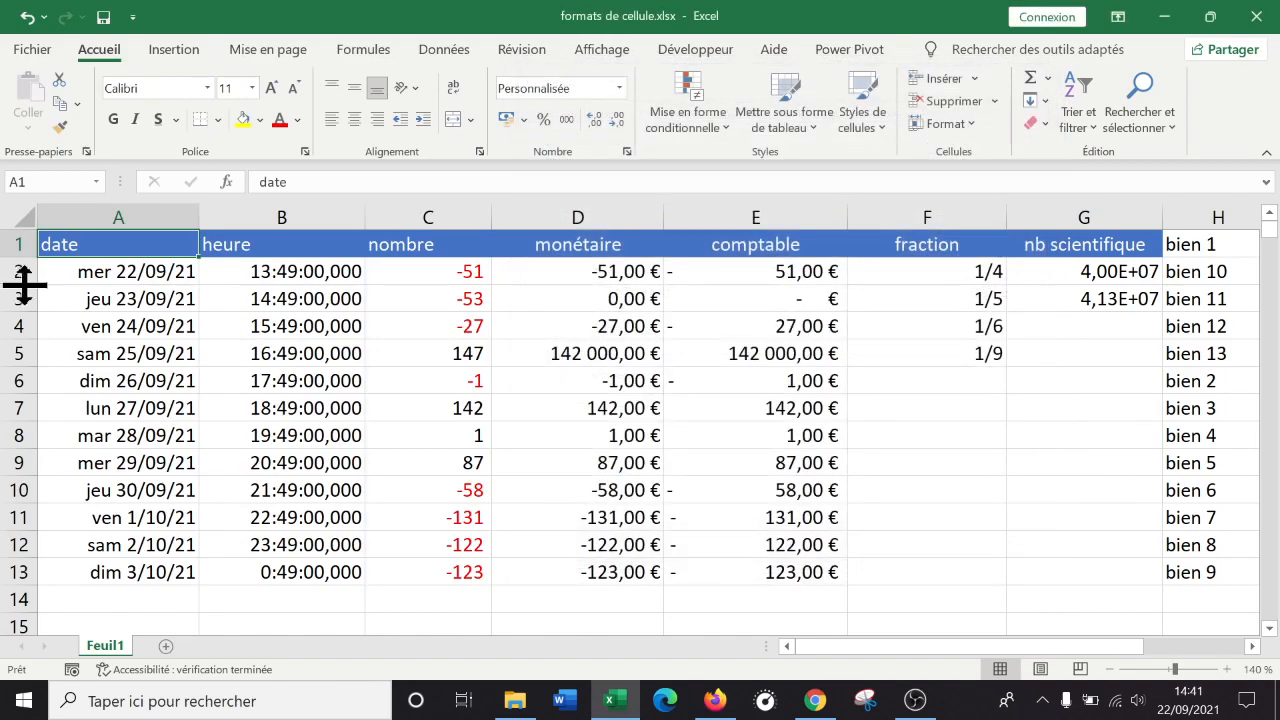
# Make header row 1 taller.
pyautogui.moveTo(23, 256); pyautogui.dragTo(23, 295)
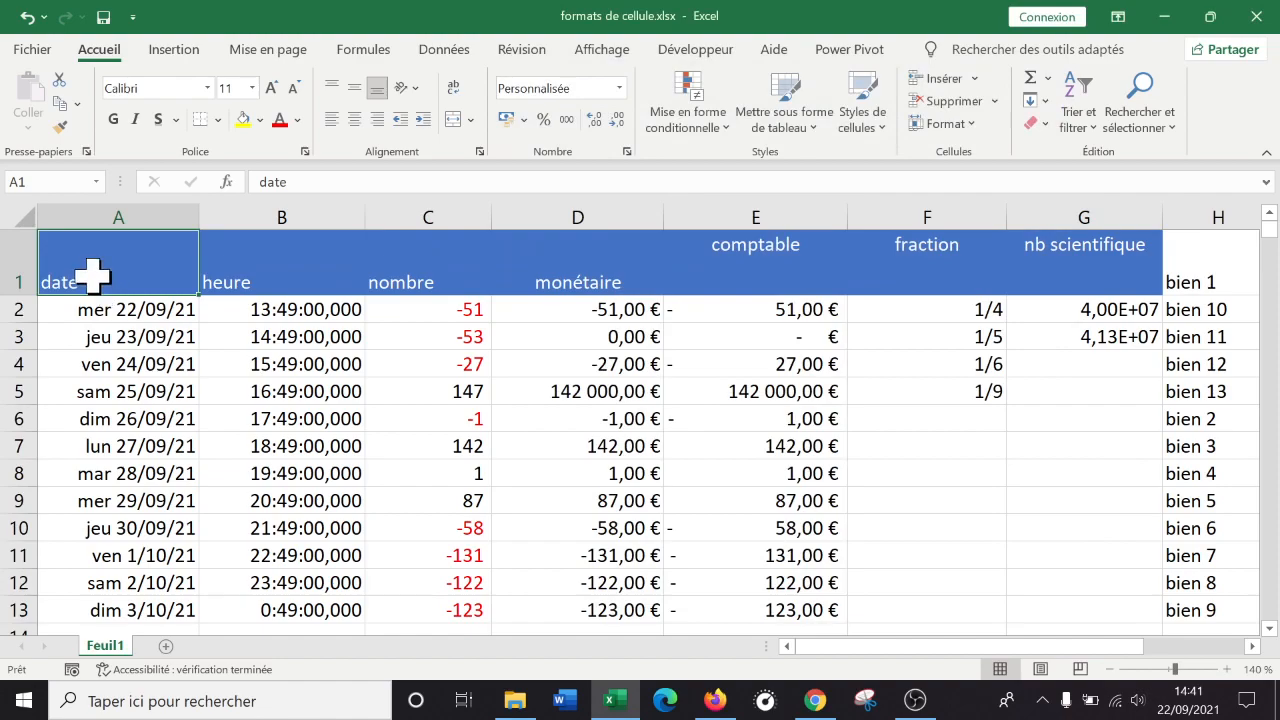
pyautogui.click(12, 255)
pyautogui.click(135, 268)
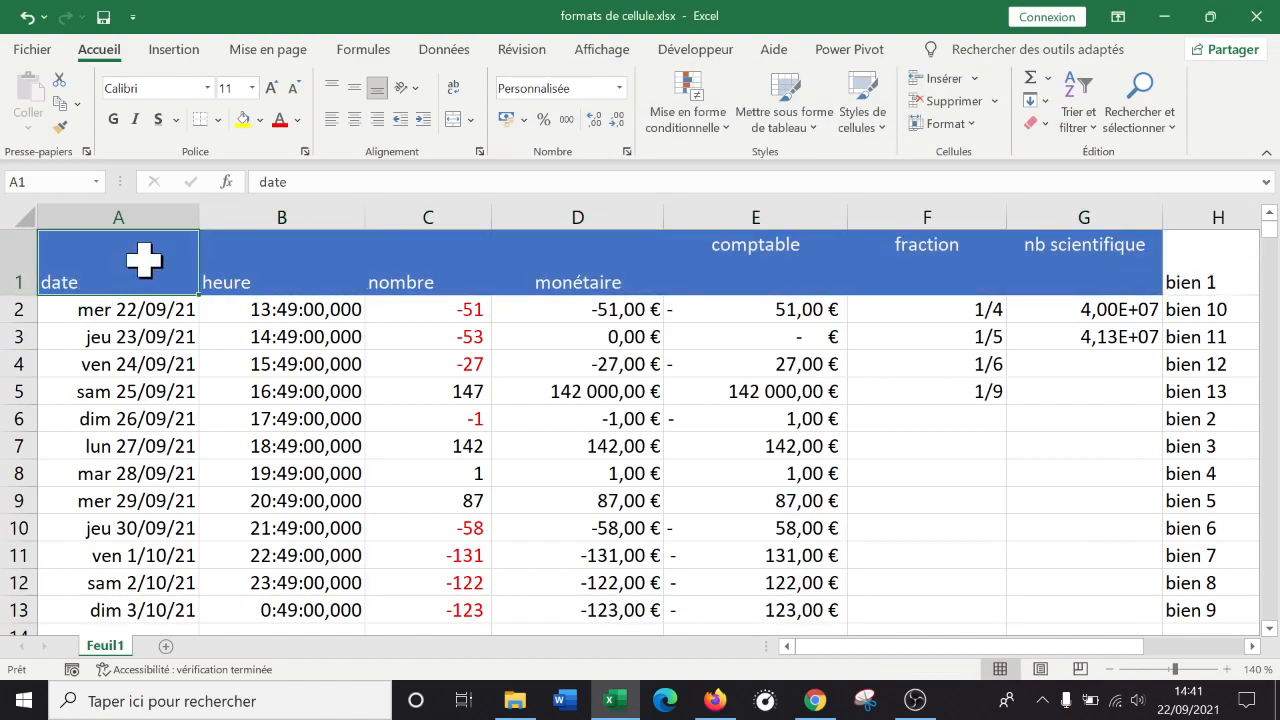
# Set date header A1 to Gauche (Retrait) horizontal and Centré vertical alignment.
pyautogui.rightClick(151, 257)
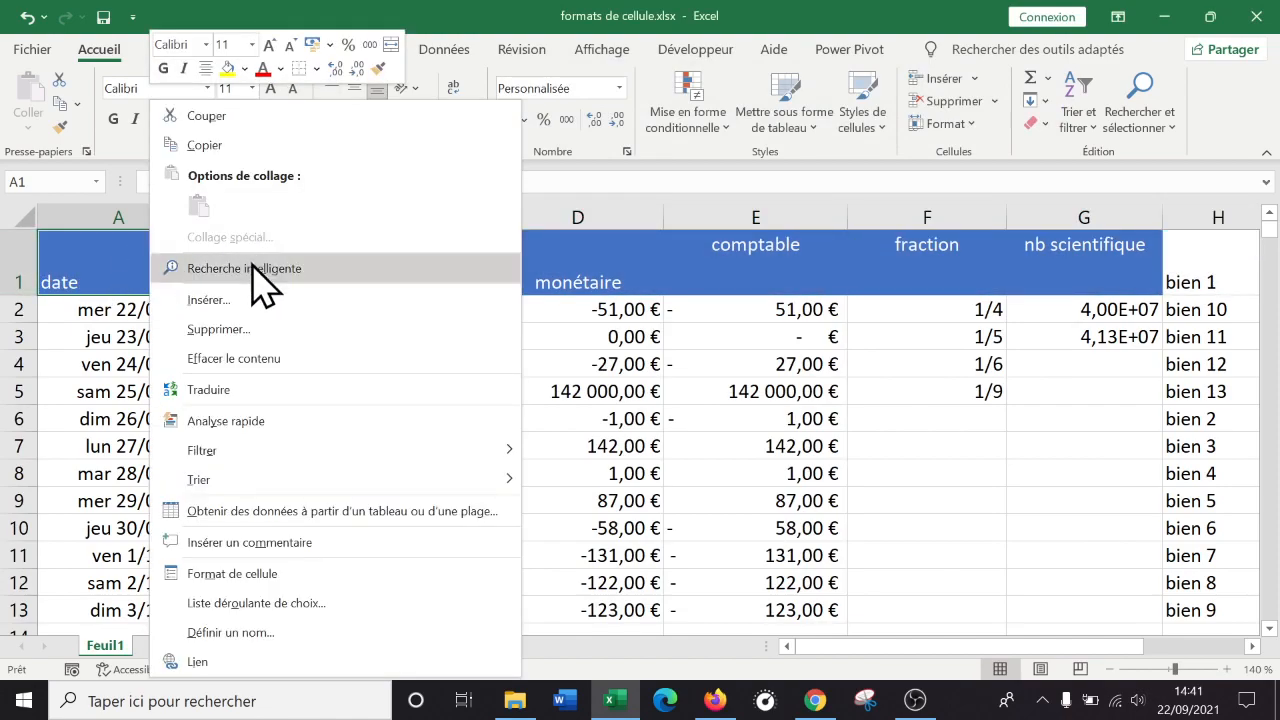
pyautogui.click(268, 572)
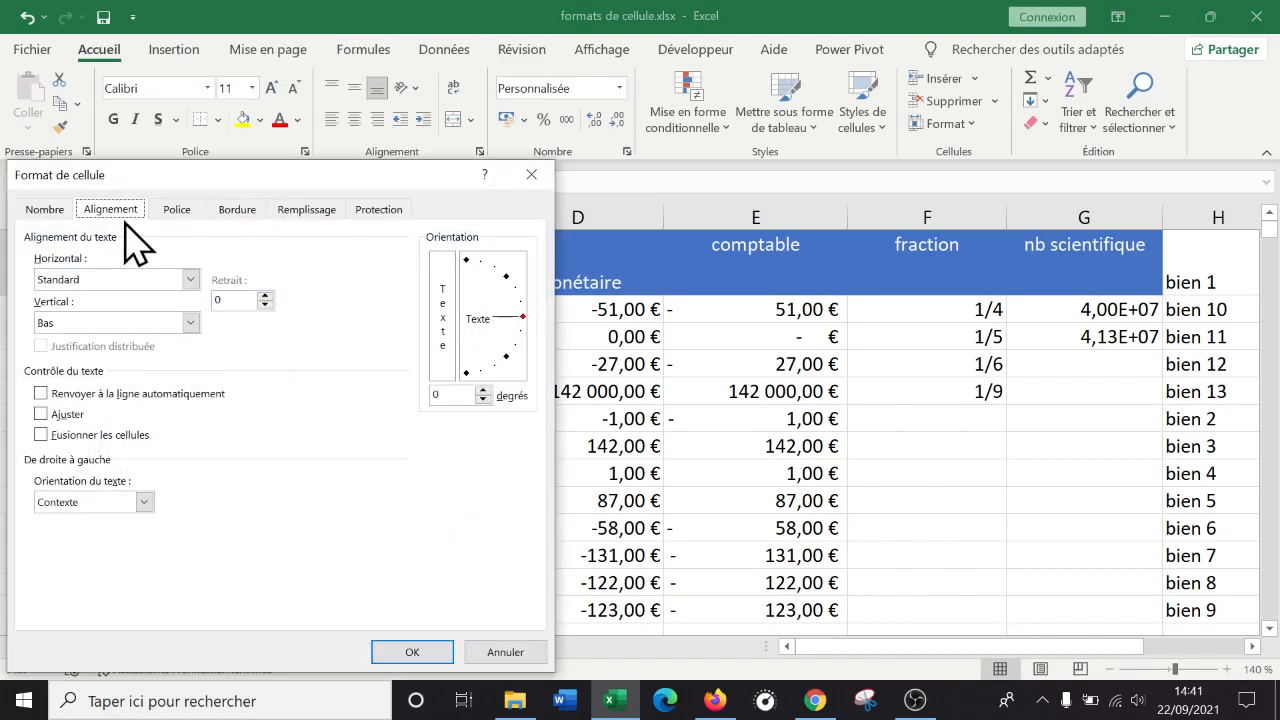
pyautogui.click(190, 279)
pyautogui.click(400, 200)
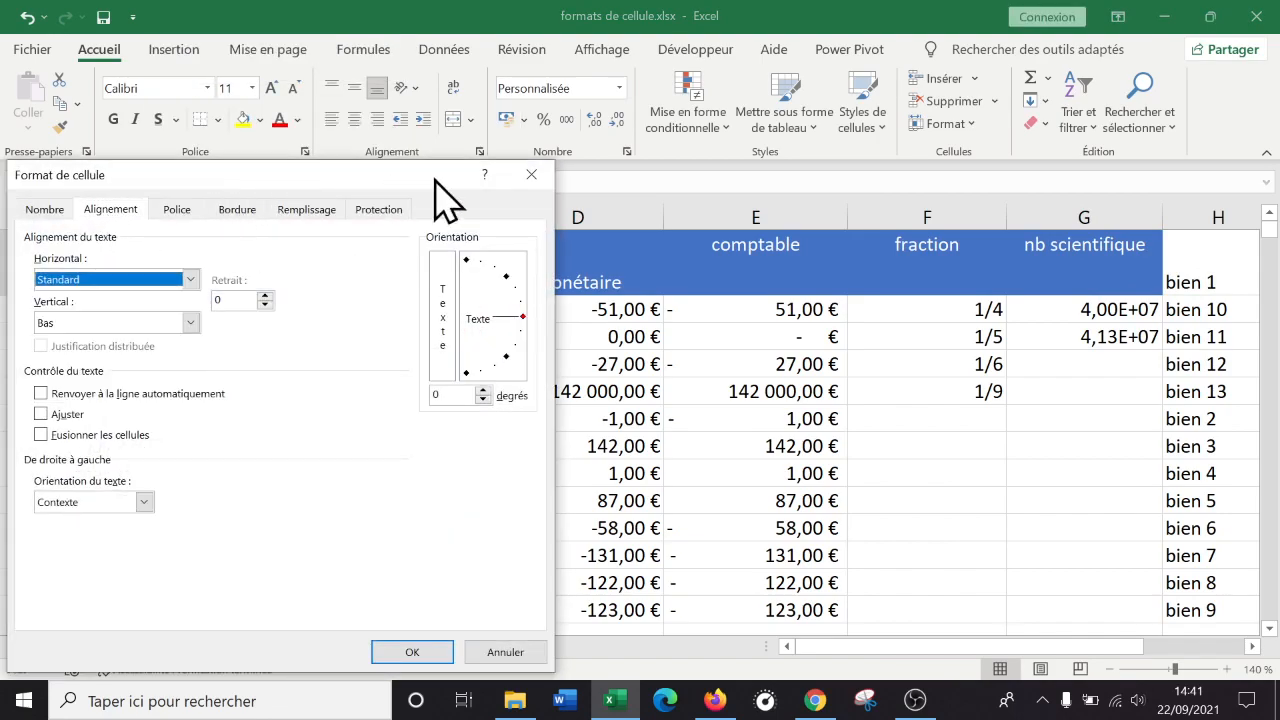
pyautogui.moveTo(414, 186); pyautogui.dragTo(820, 170)
pyautogui.click(596, 262)
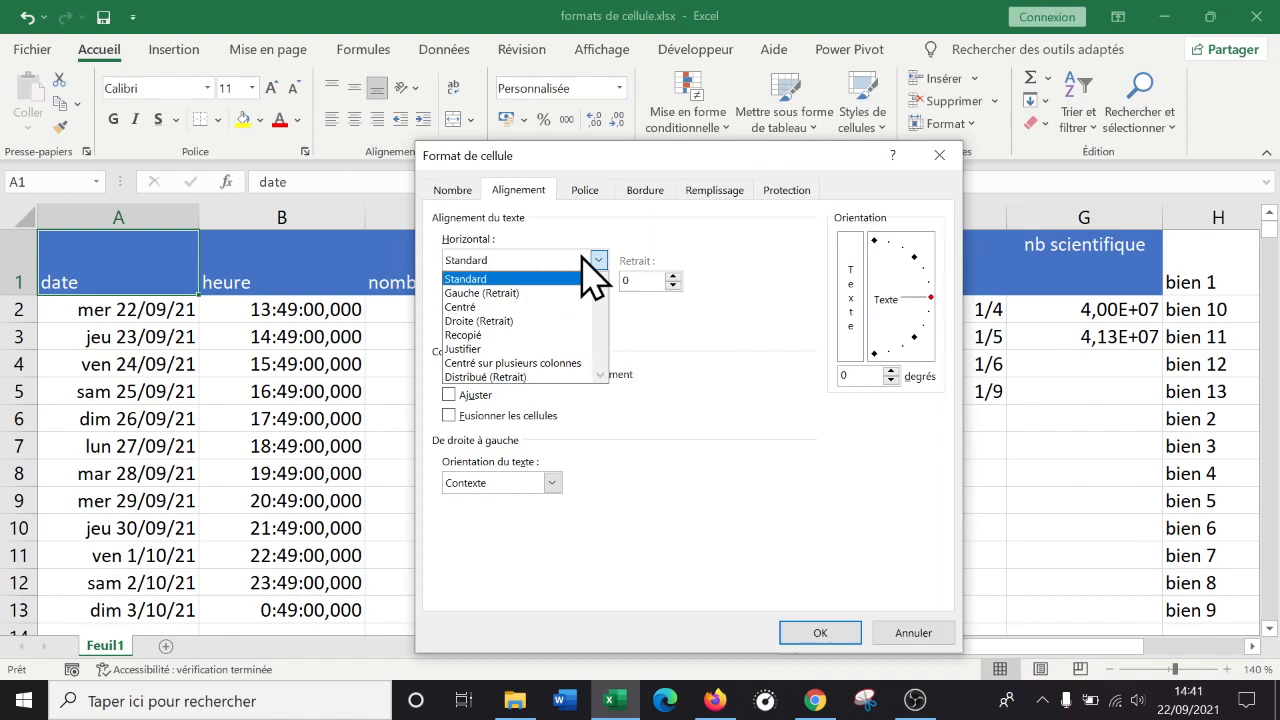
pyautogui.click(515, 307)
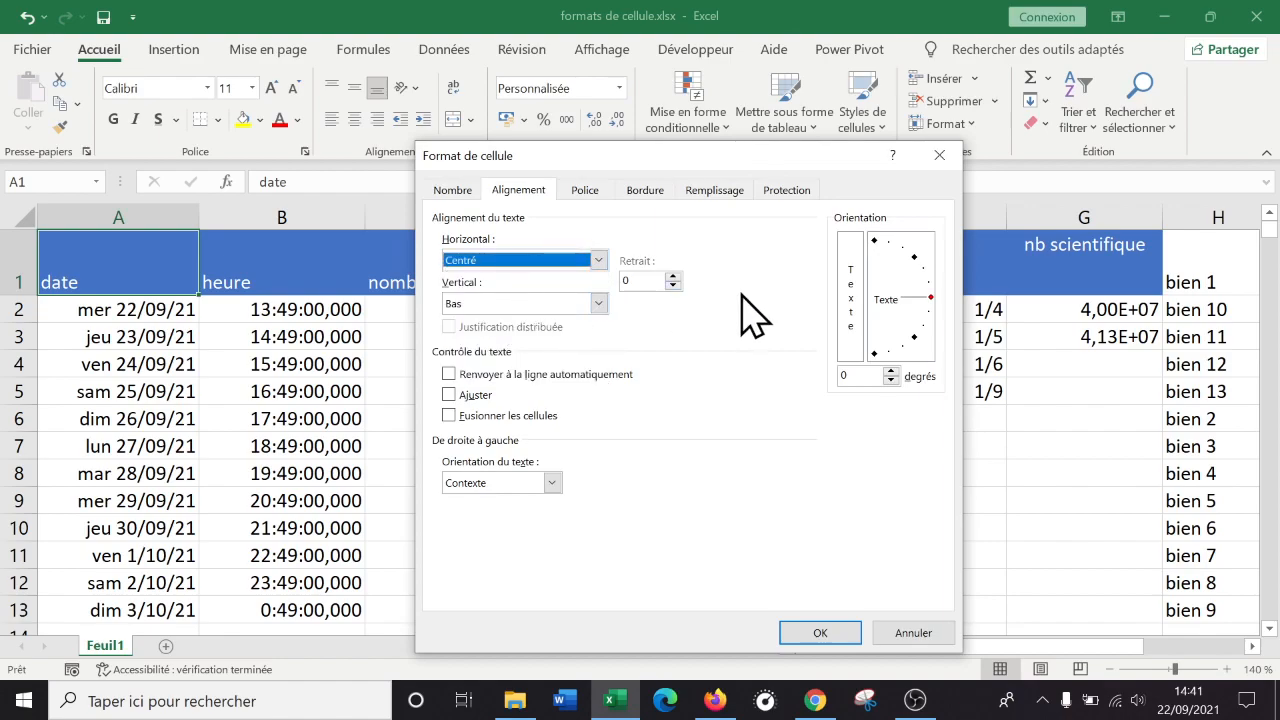
pyautogui.click(597, 303)
pyautogui.click(545, 334)
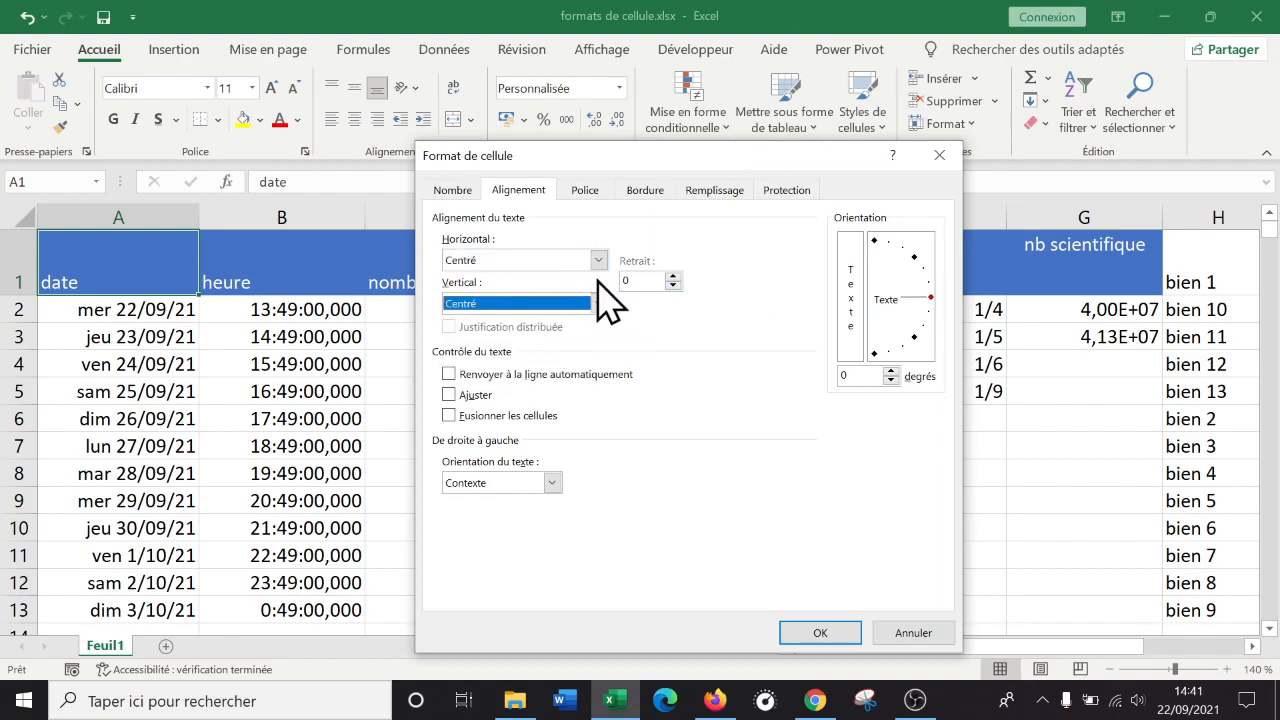
pyautogui.click(598, 260)
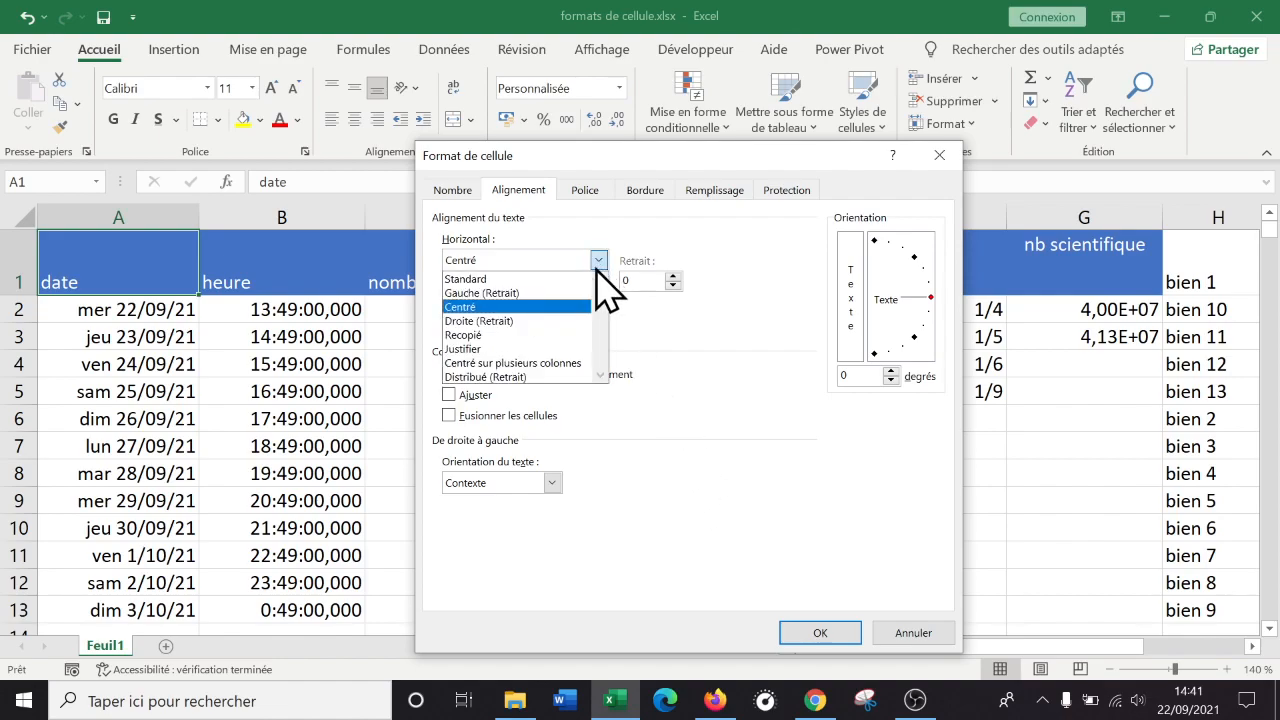
pyautogui.click(530, 289)
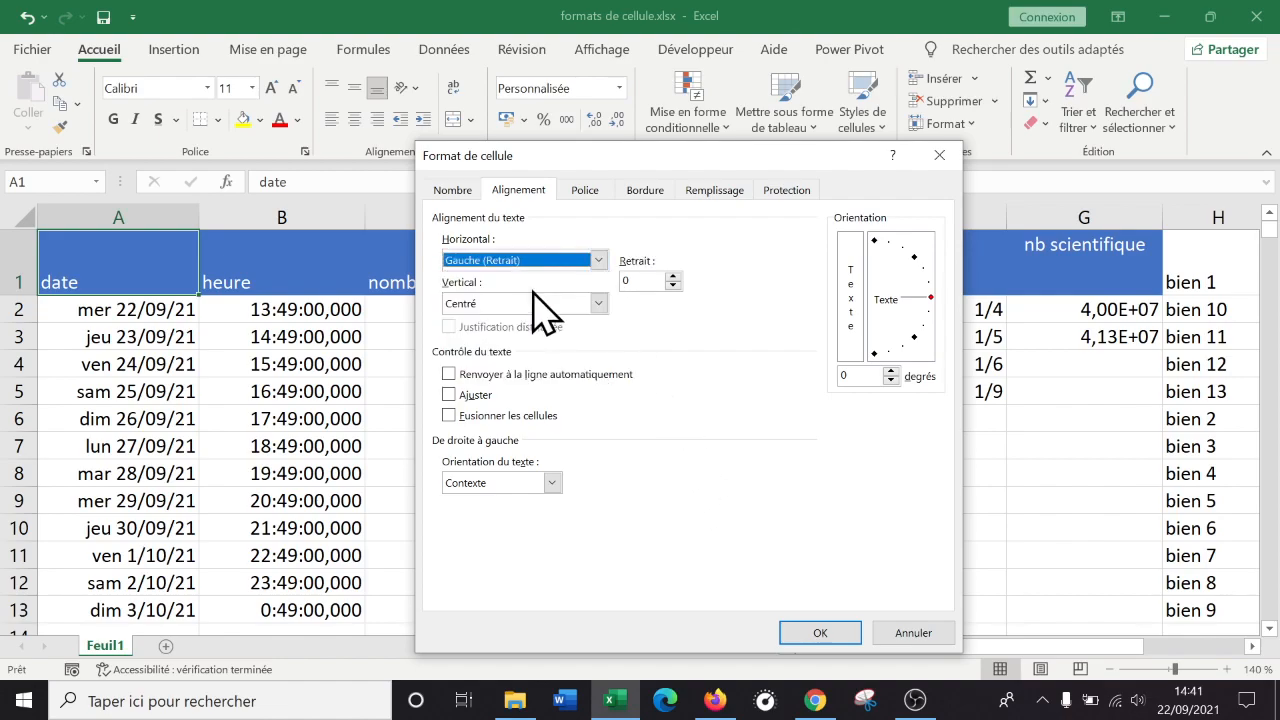
pyautogui.click(818, 634)
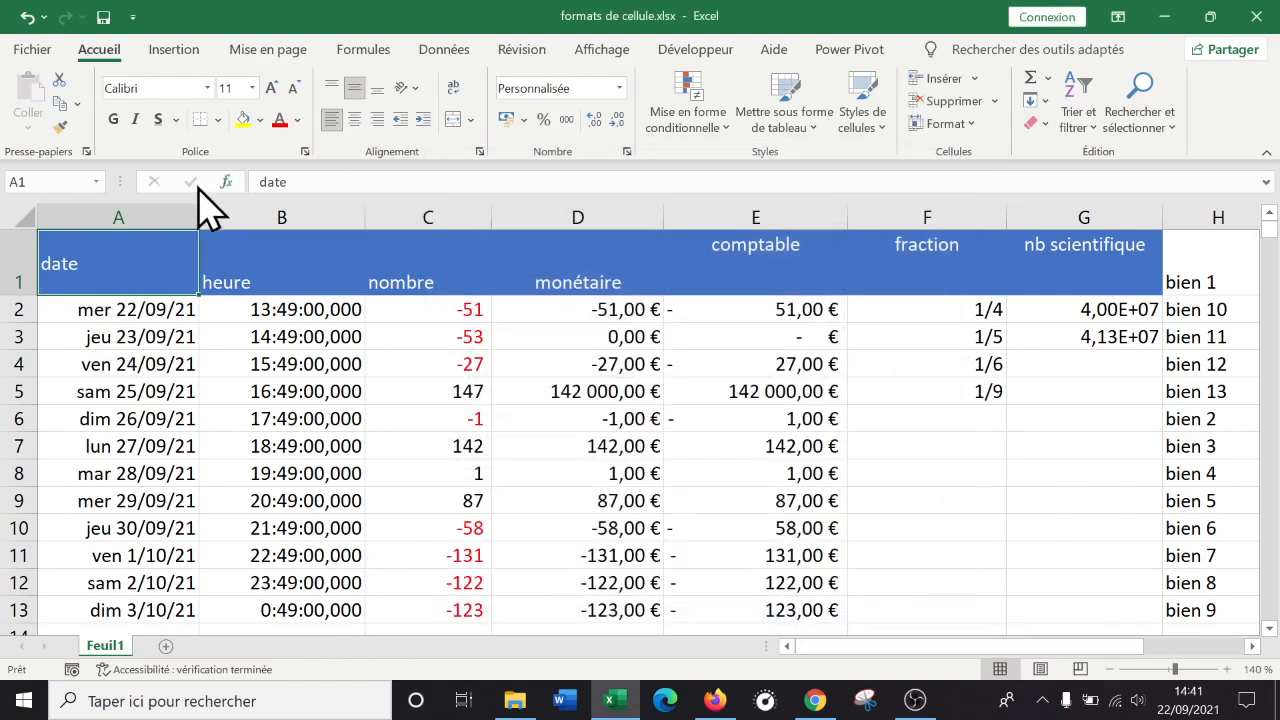
# Rotate the date header text in A1 to 45° using the Orientation dial.
pyautogui.rightClick(157, 265)
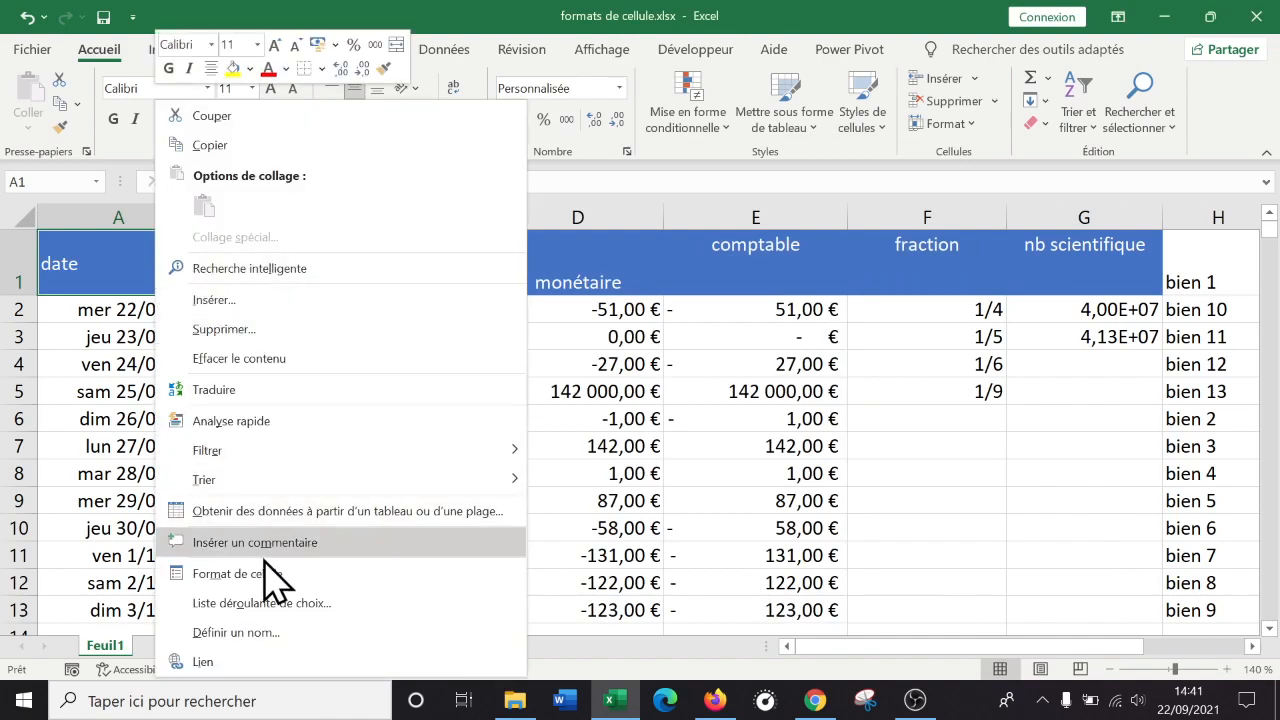
pyautogui.click(541, 206)
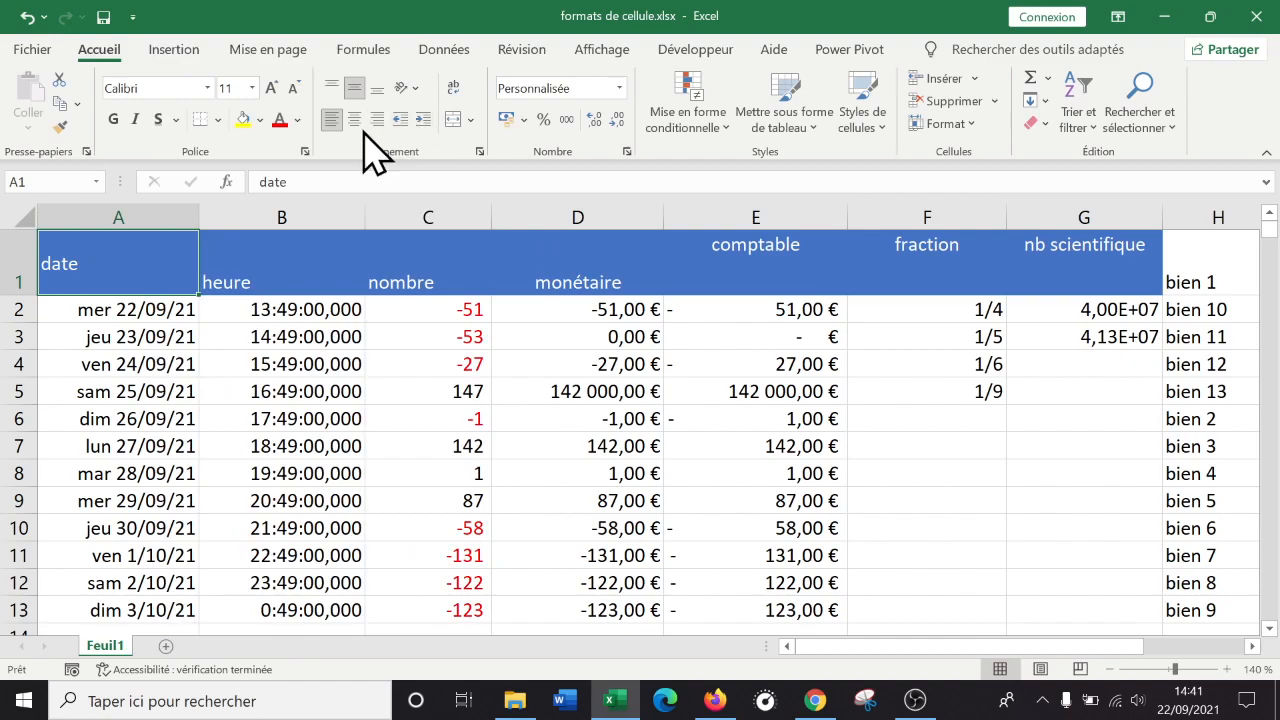
pyautogui.rightClick(92, 245)
pyautogui.click(189, 545)
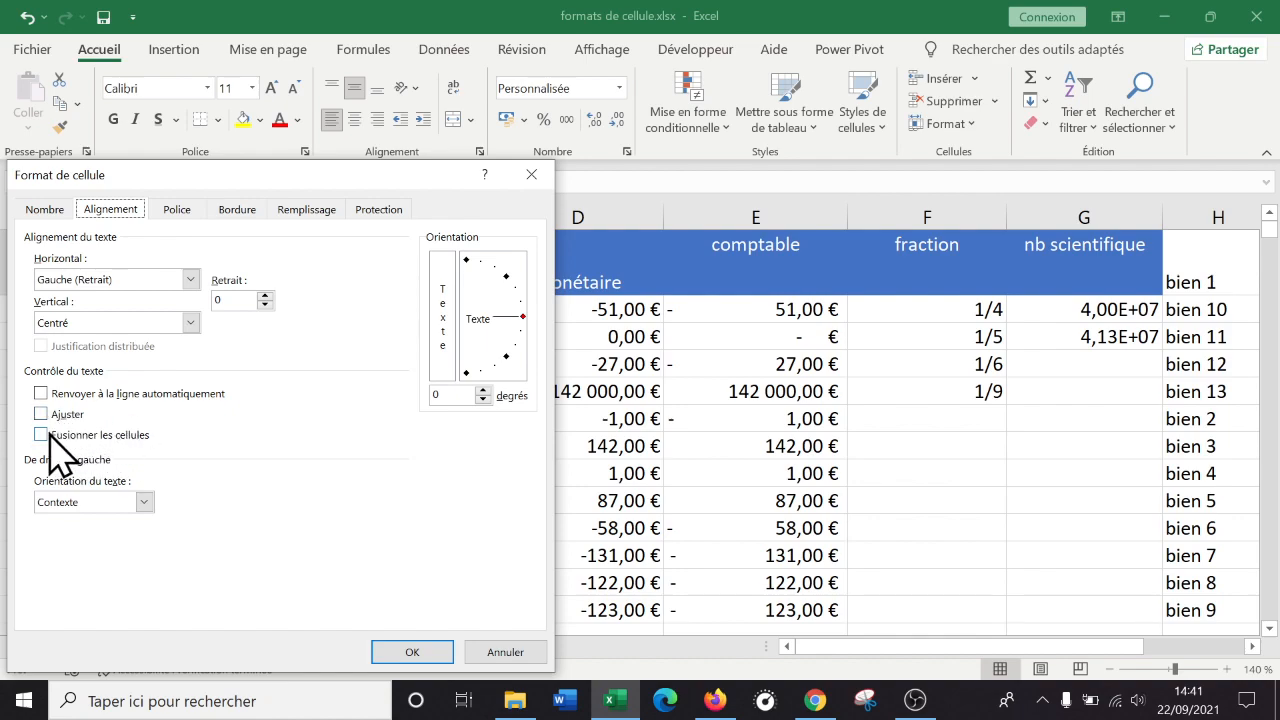
pyautogui.click(161, 322)
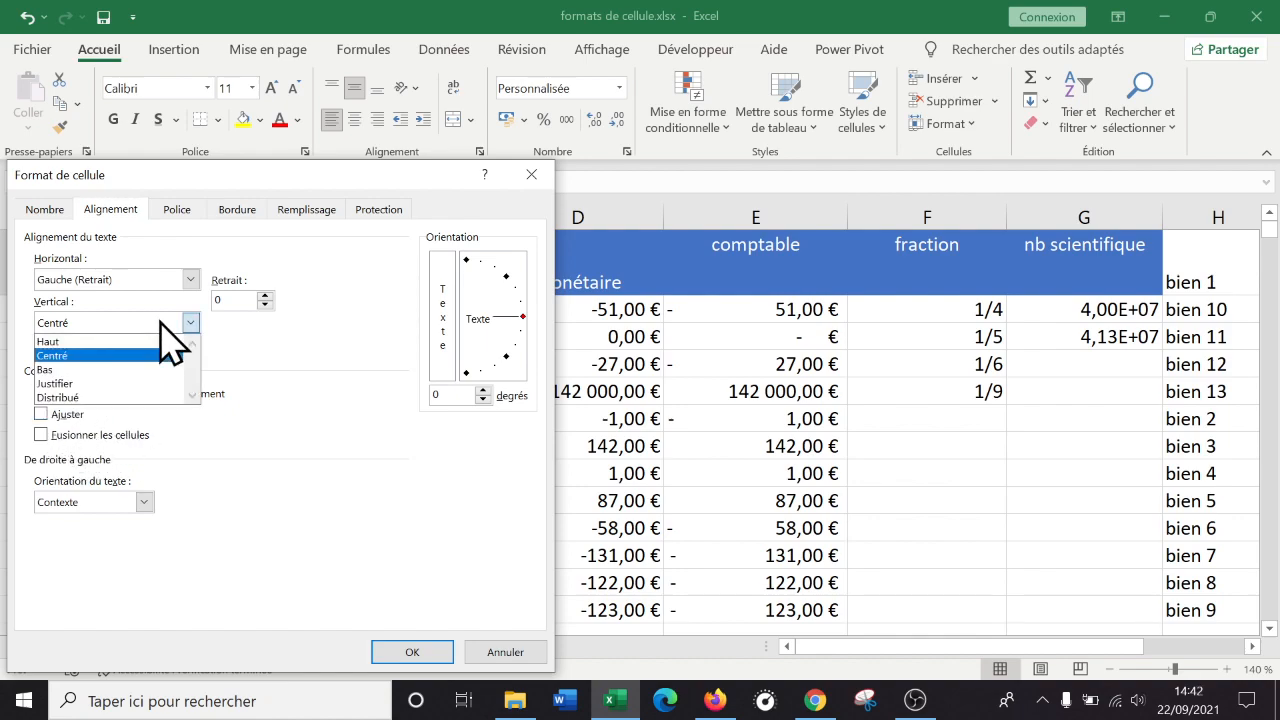
pyautogui.click(150, 279)
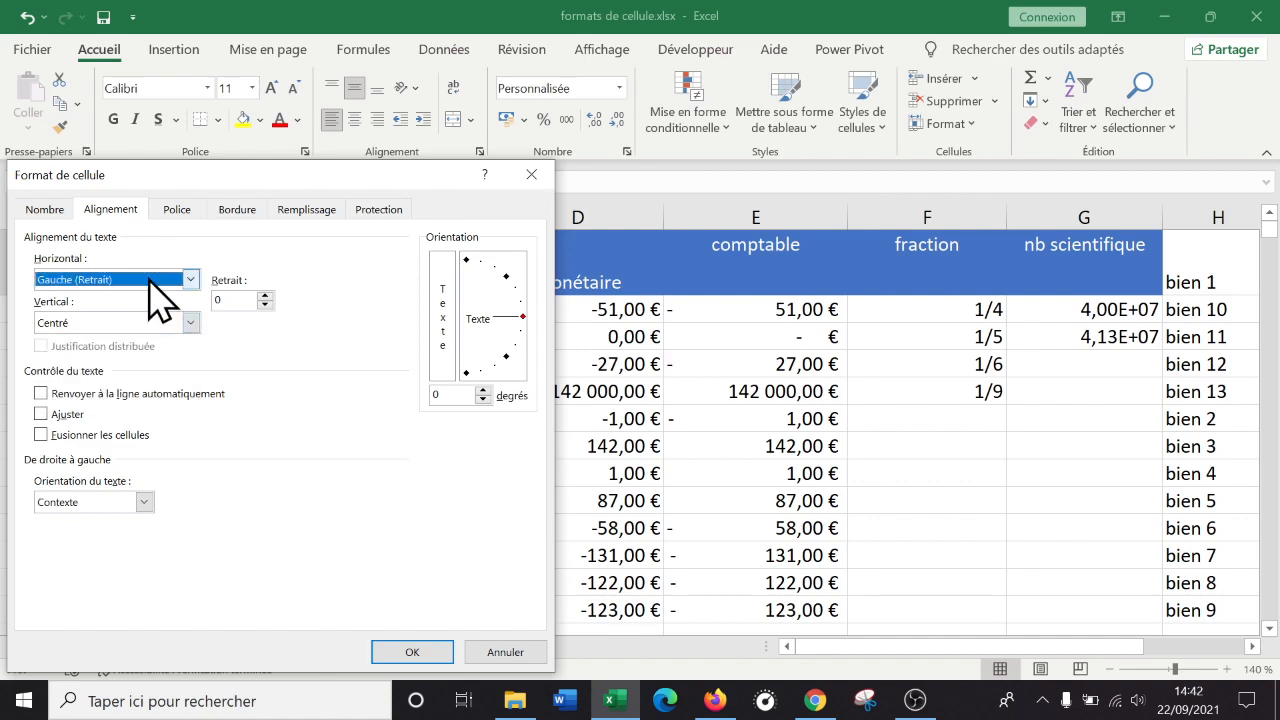
pyautogui.click(149, 280)
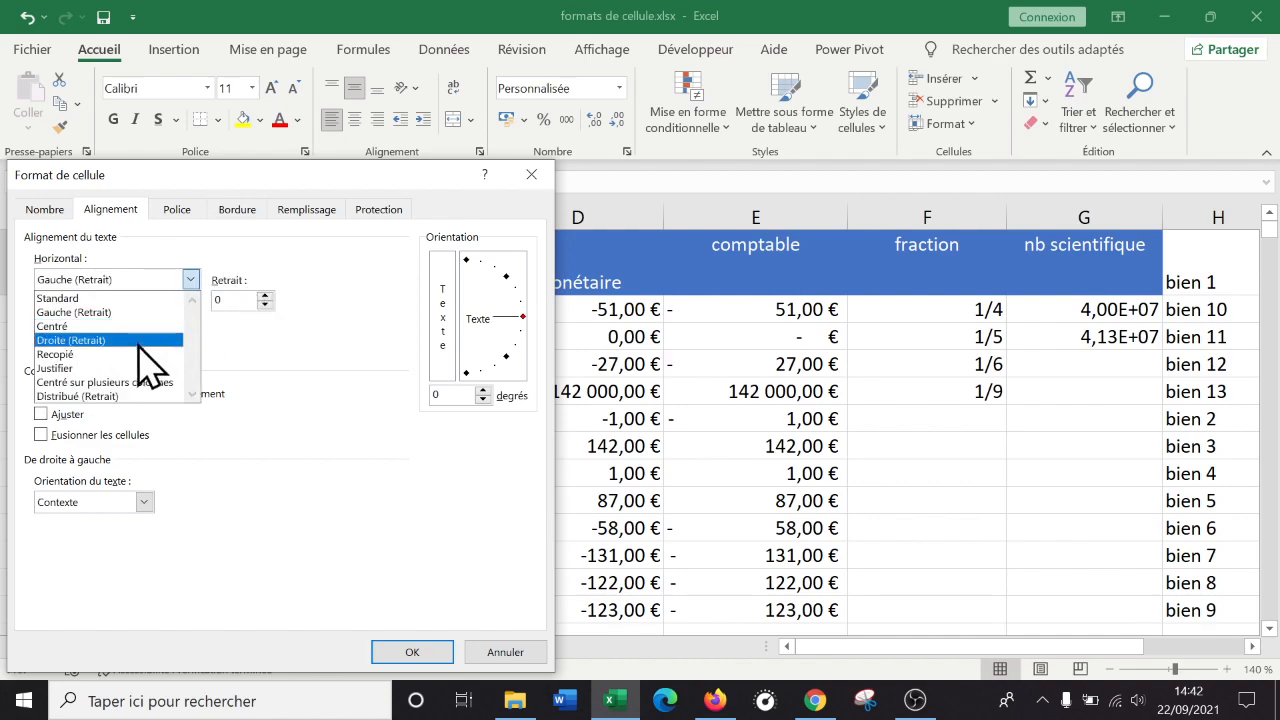
pyautogui.click(252, 179)
pyautogui.moveTo(397, 174); pyautogui.dragTo(1093, 183)
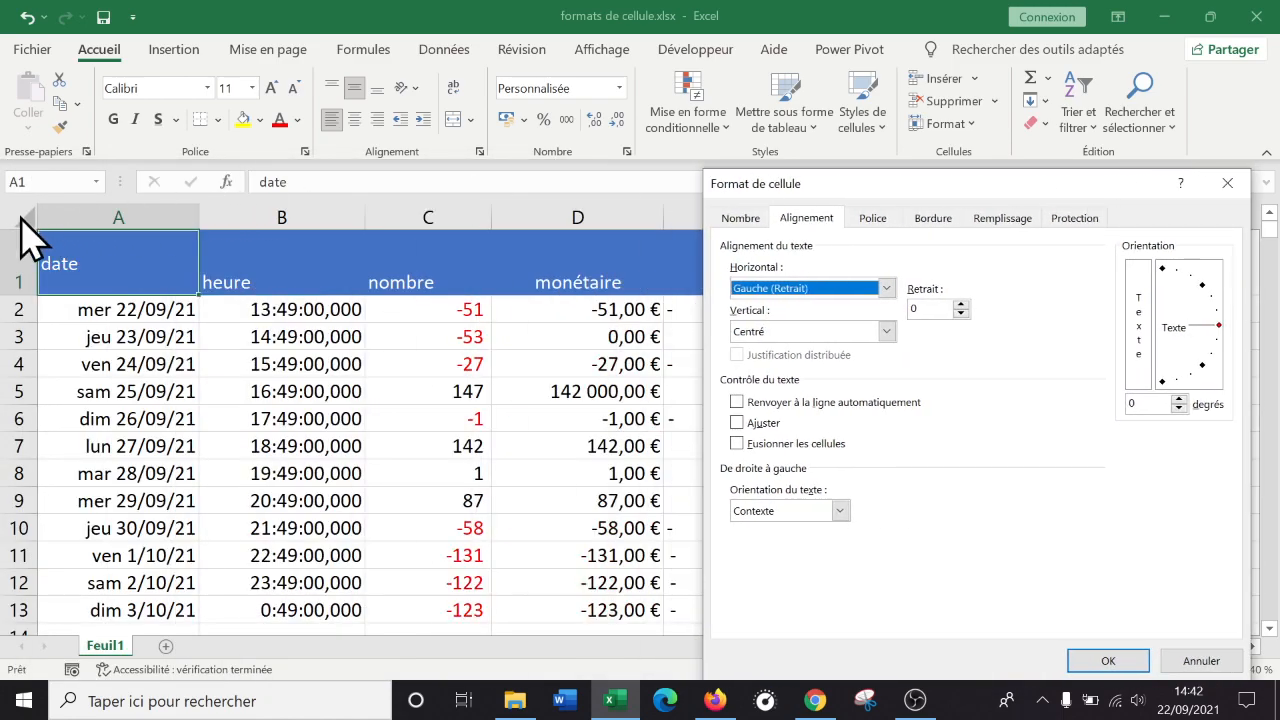
pyautogui.moveTo(975, 183); pyautogui.dragTo(585, 148)
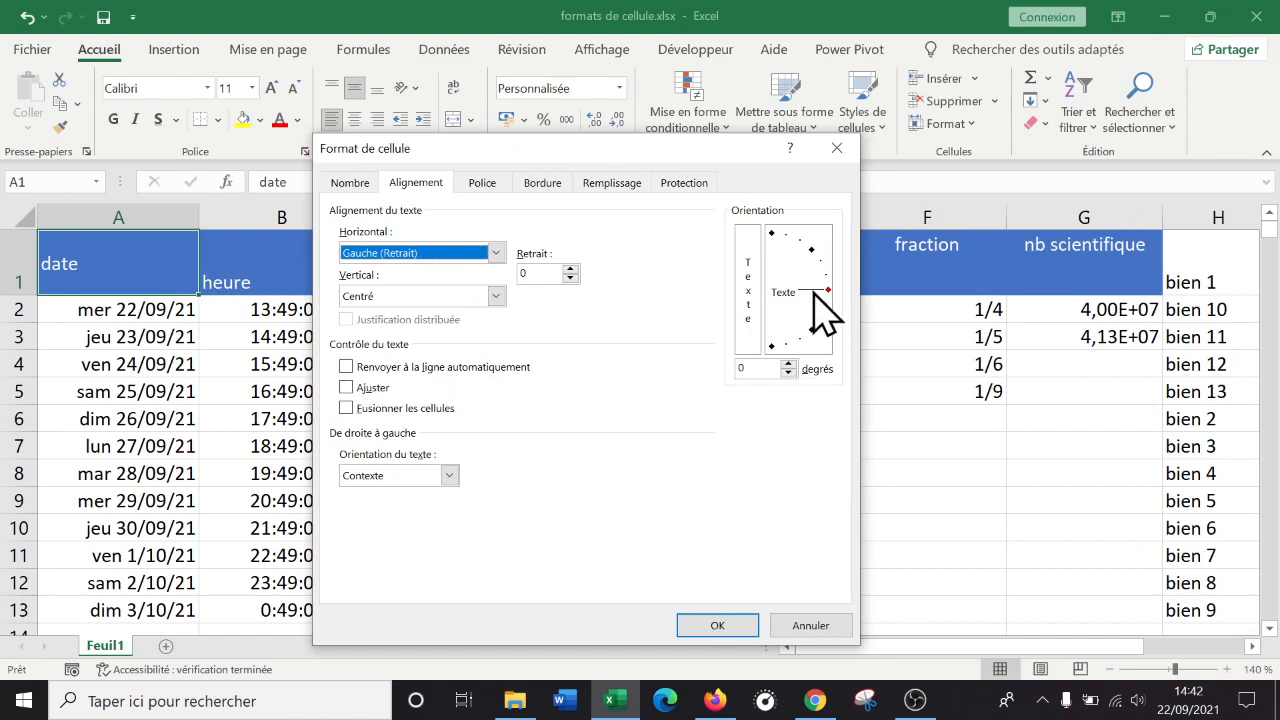
pyautogui.click(812, 250)
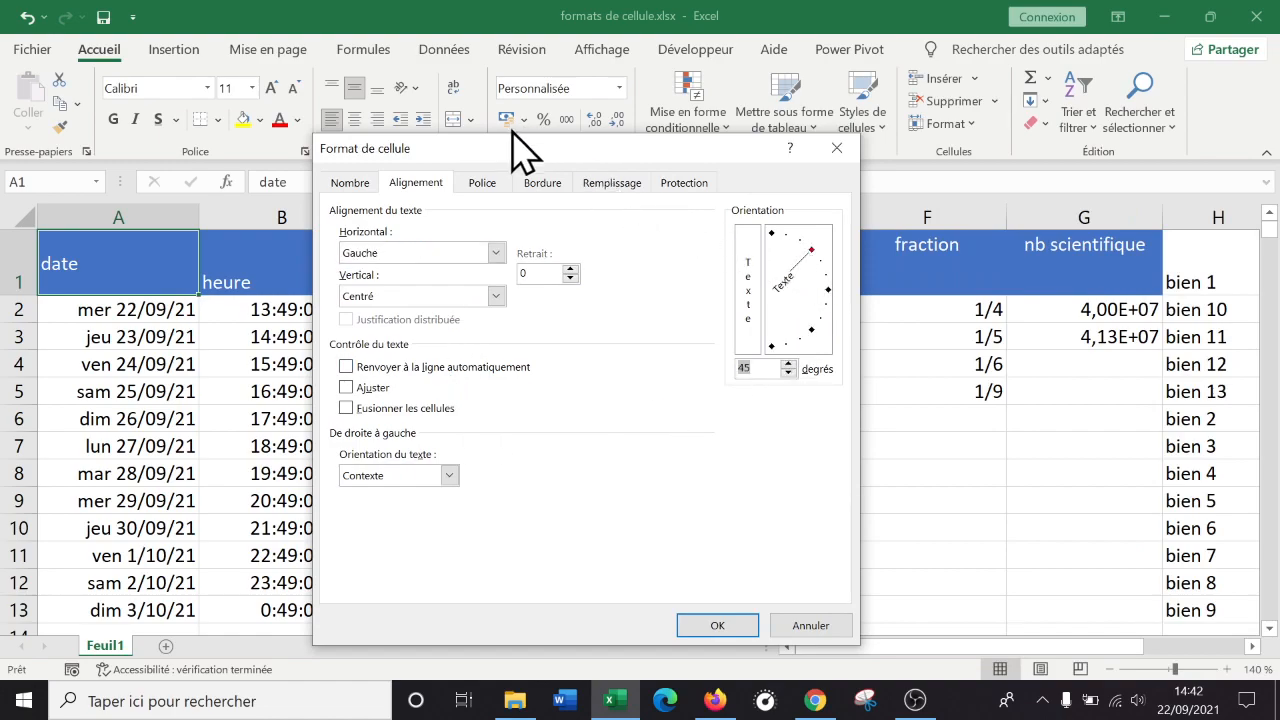
pyautogui.moveTo(500, 148); pyautogui.dragTo(494, 175)
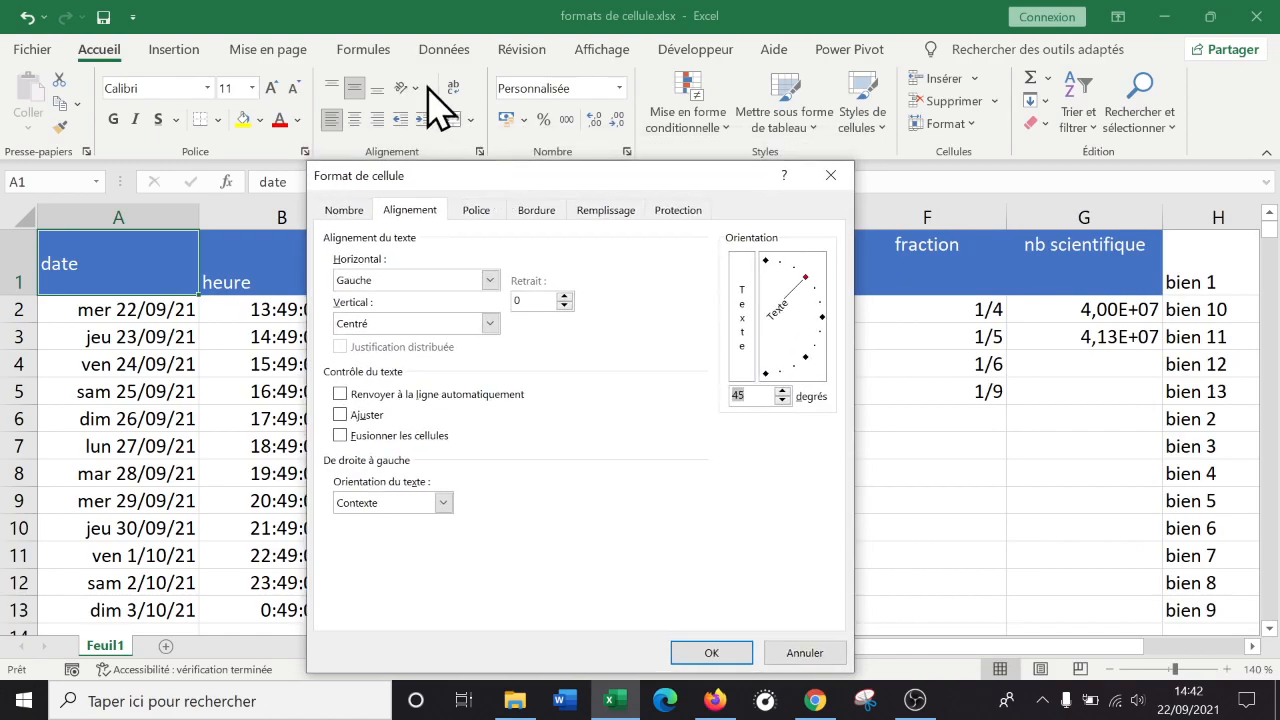
pyautogui.click(720, 652)
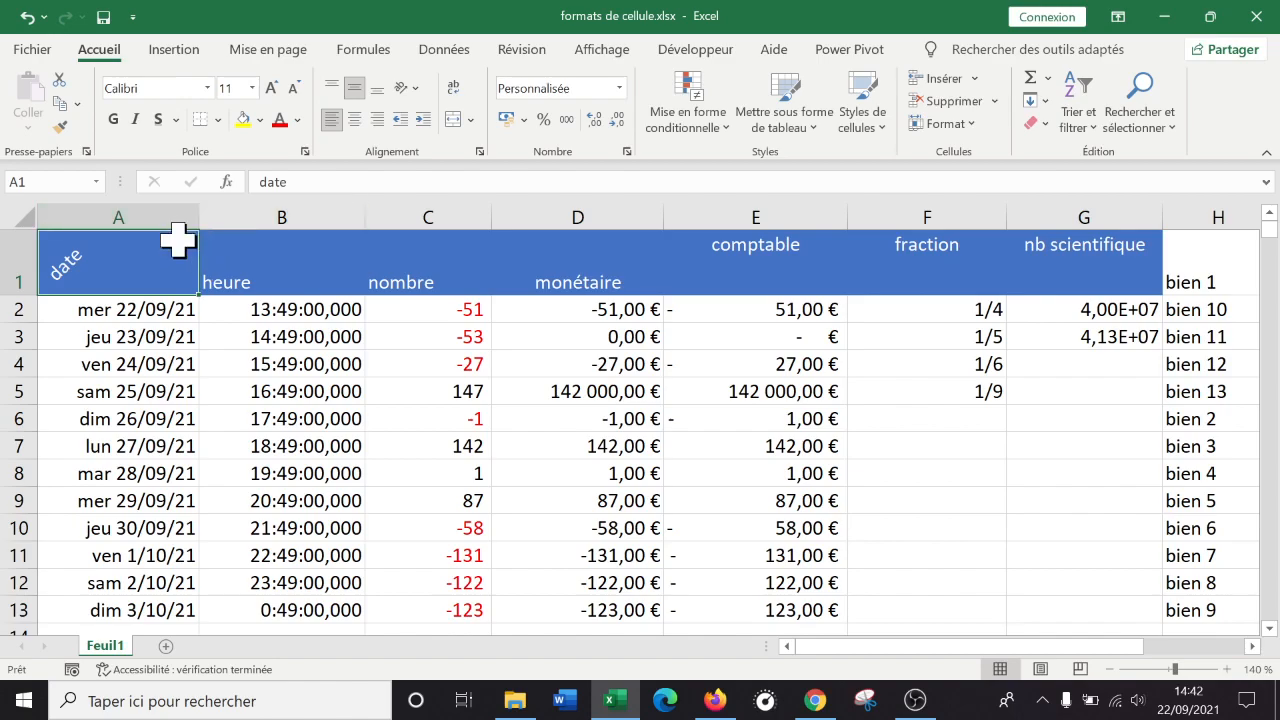
# Reopen A1's Format de cellule and drag the orientation dial to about 34 degrees.
pyautogui.rightClick(138, 266)
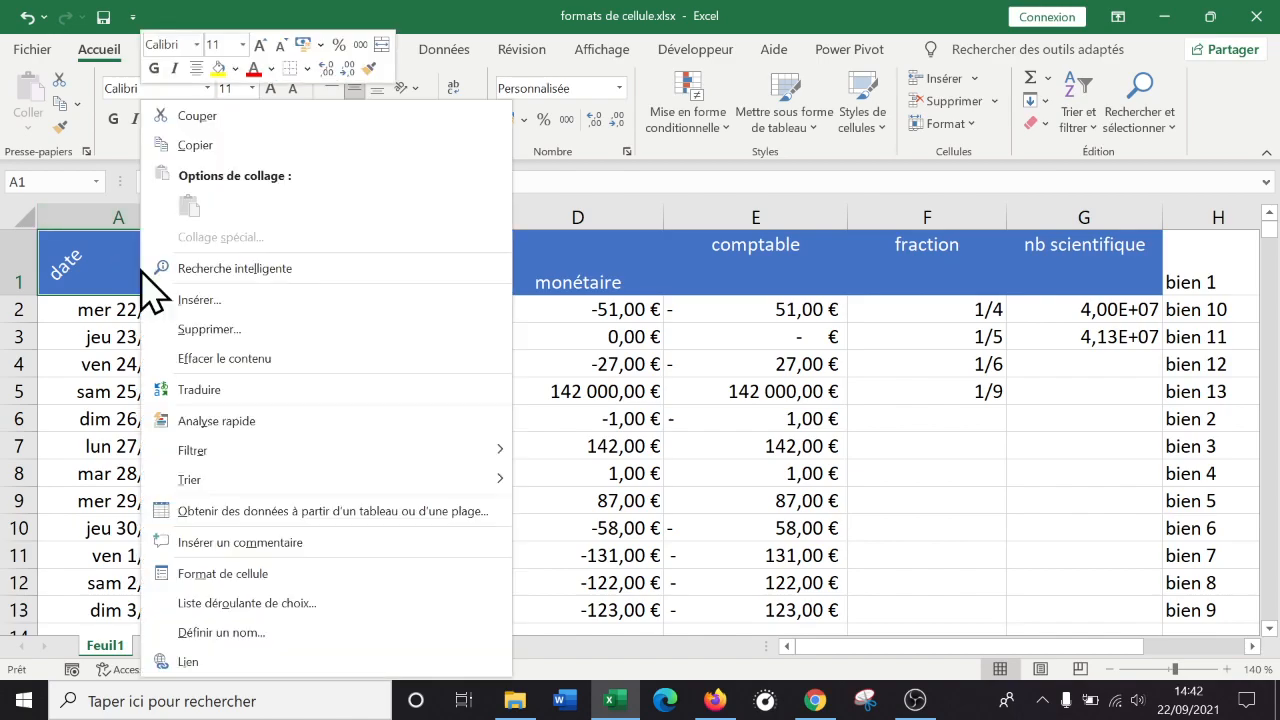
pyautogui.click(245, 573)
pyautogui.moveTo(334, 183); pyautogui.dragTo(665, 187)
pyautogui.moveTo(808, 305); pyautogui.dragTo(860, 307)
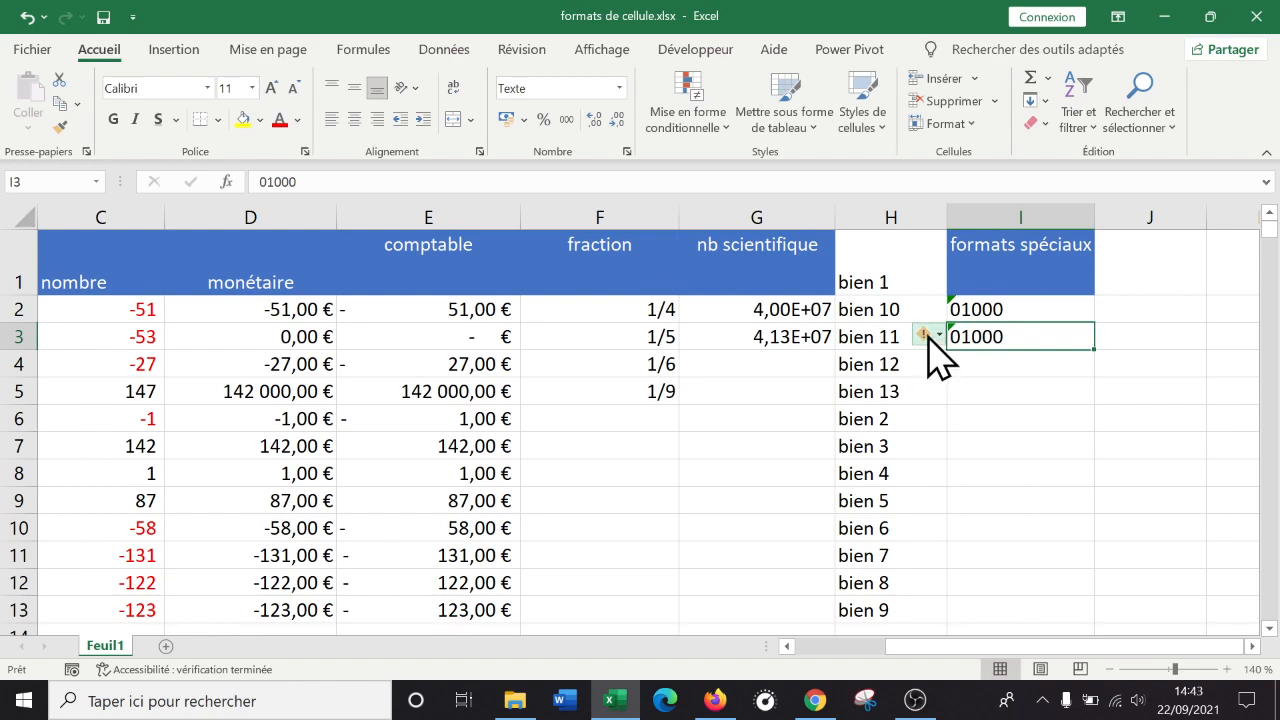
pyautogui.moveTo(937, 333)
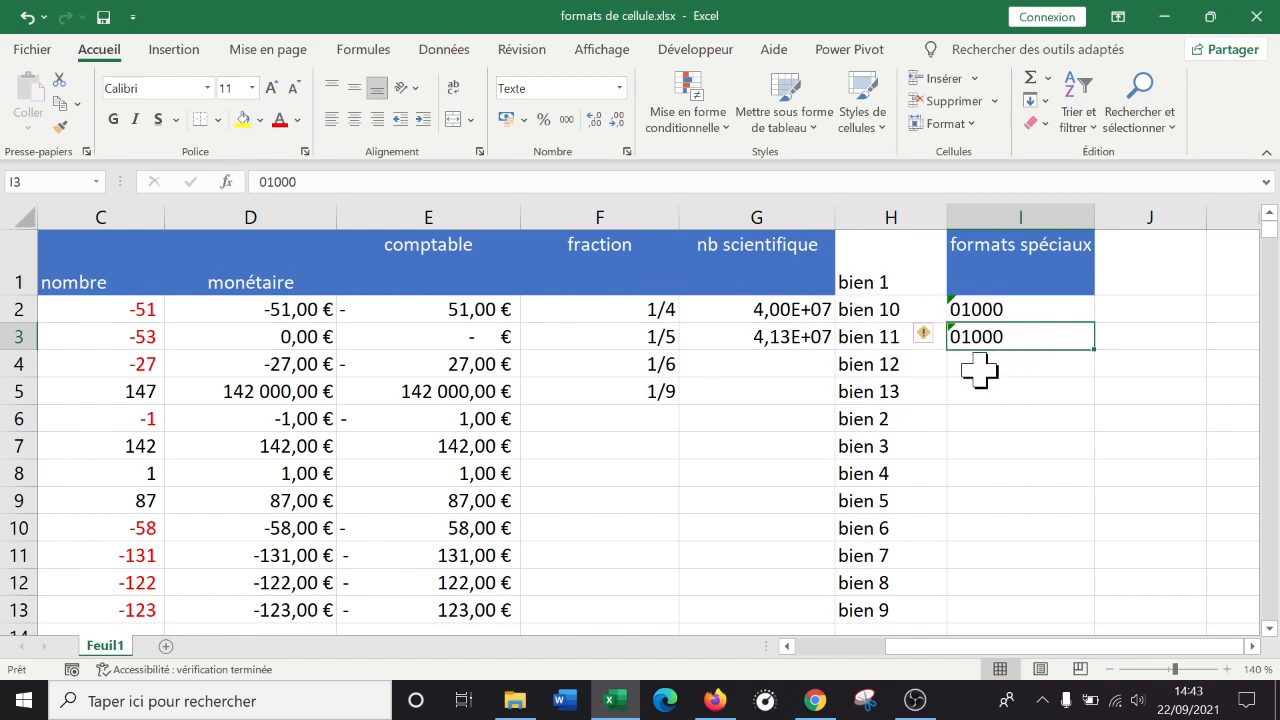
# Ignore the number-stored-as-text error on I3 so 01000 stays as text, then scroll back to column A.
pyautogui.click(939, 337)
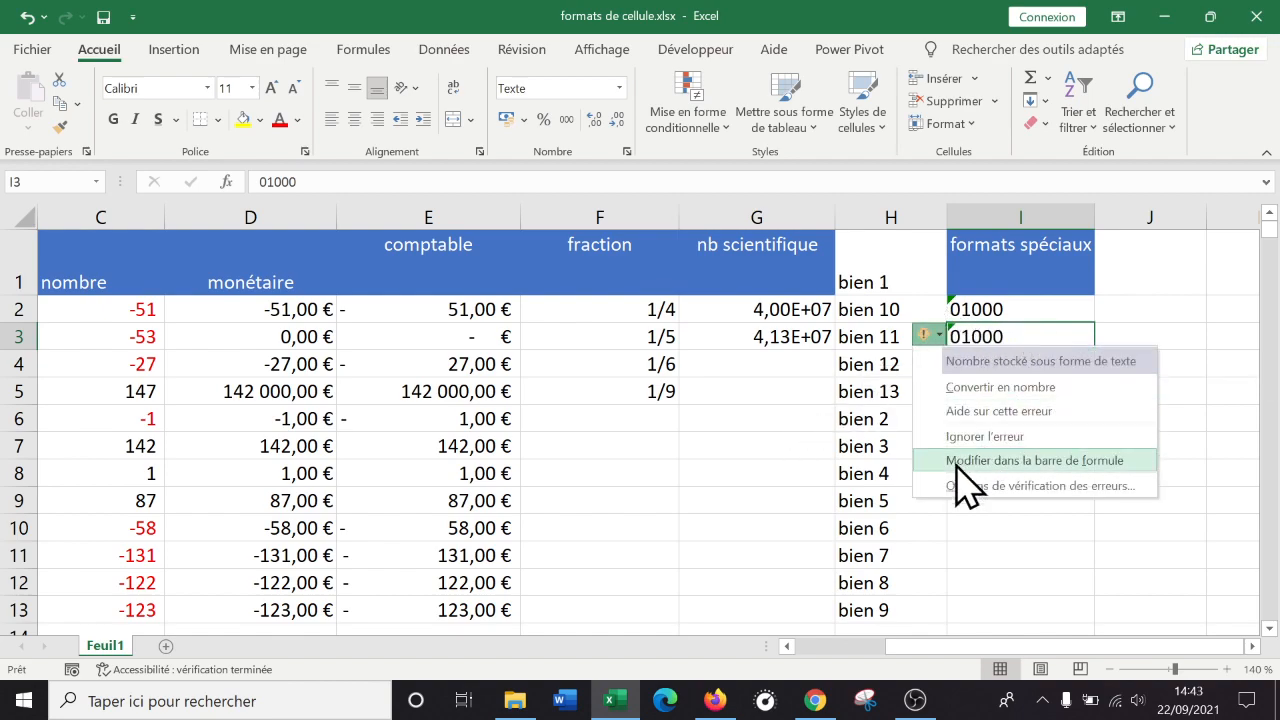
pyautogui.click(1015, 437)
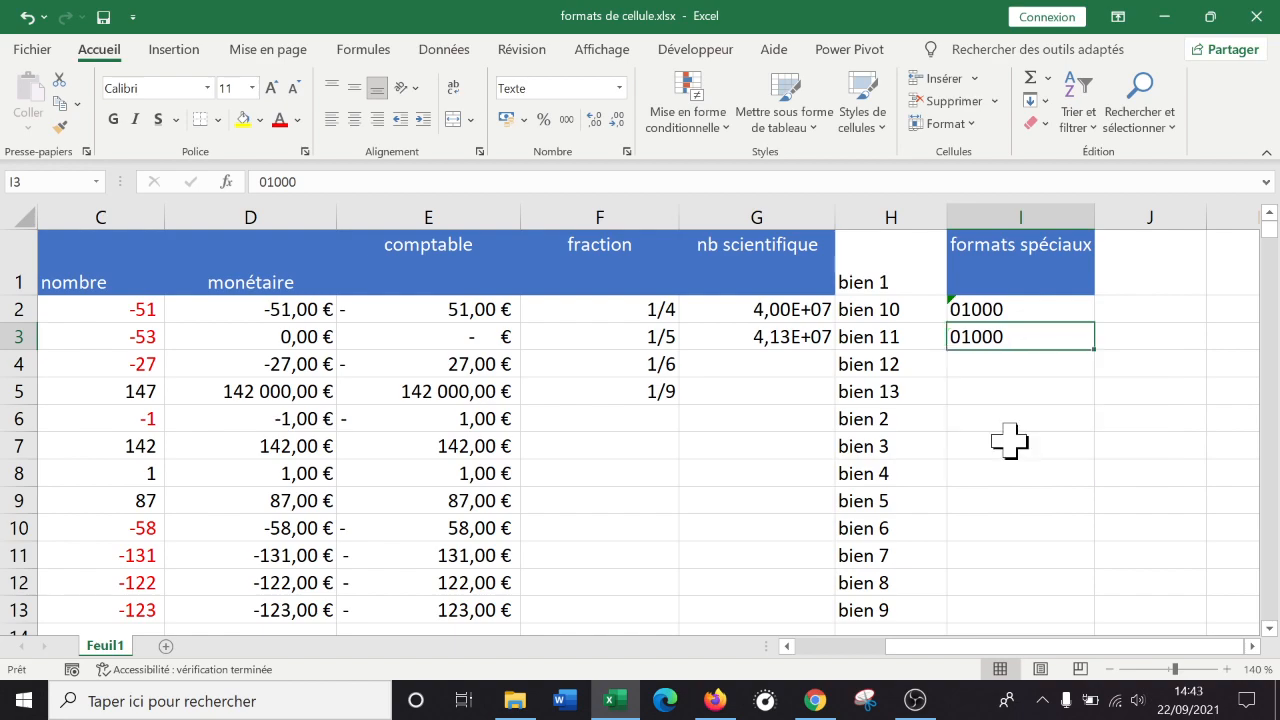
pyautogui.click(1008, 312)
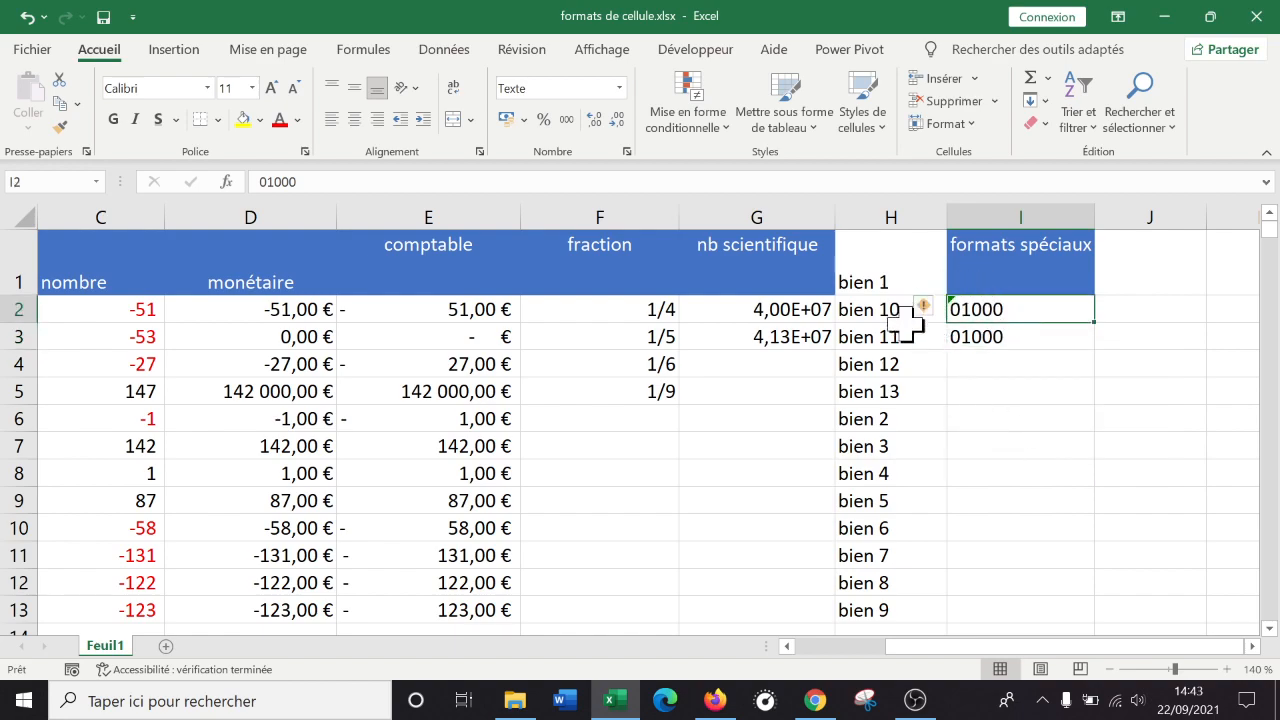
pyautogui.click(1016, 394)
pyautogui.moveTo(960, 660); pyautogui.dragTo(793, 660)
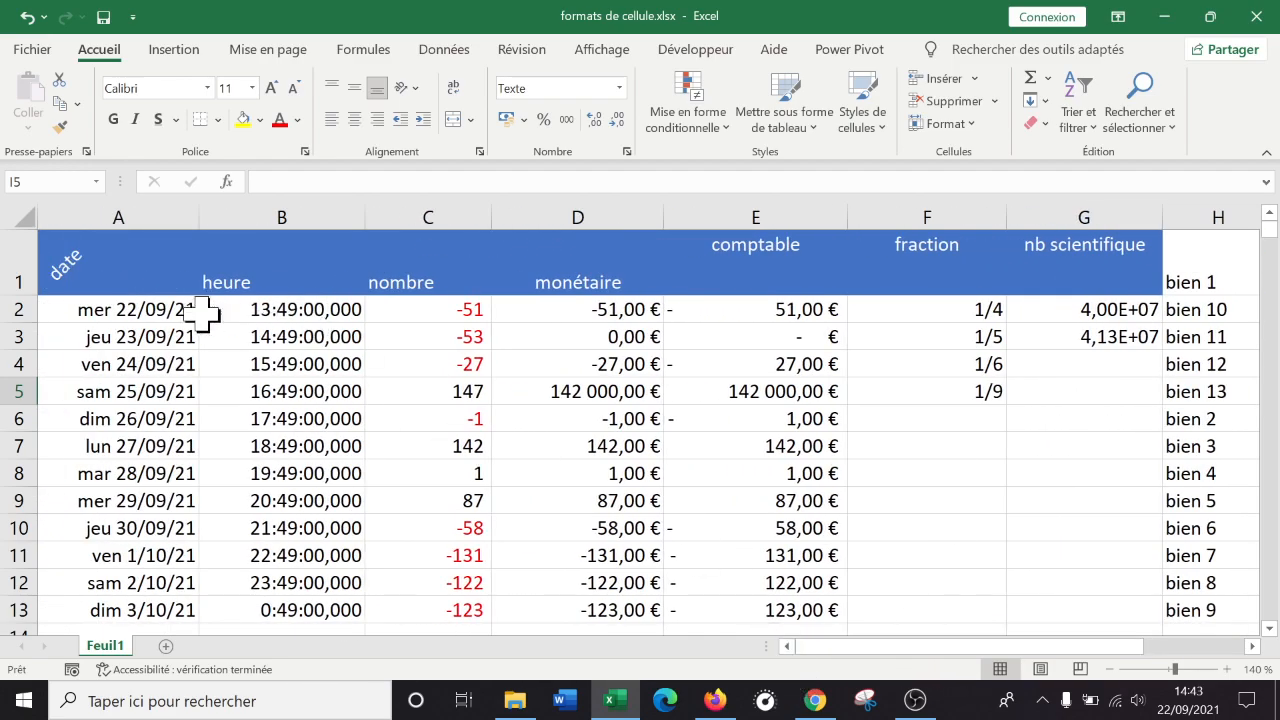
# Open Format de cellule for A1 and set its font to Bauhaus 93.
pyautogui.click(126, 260)
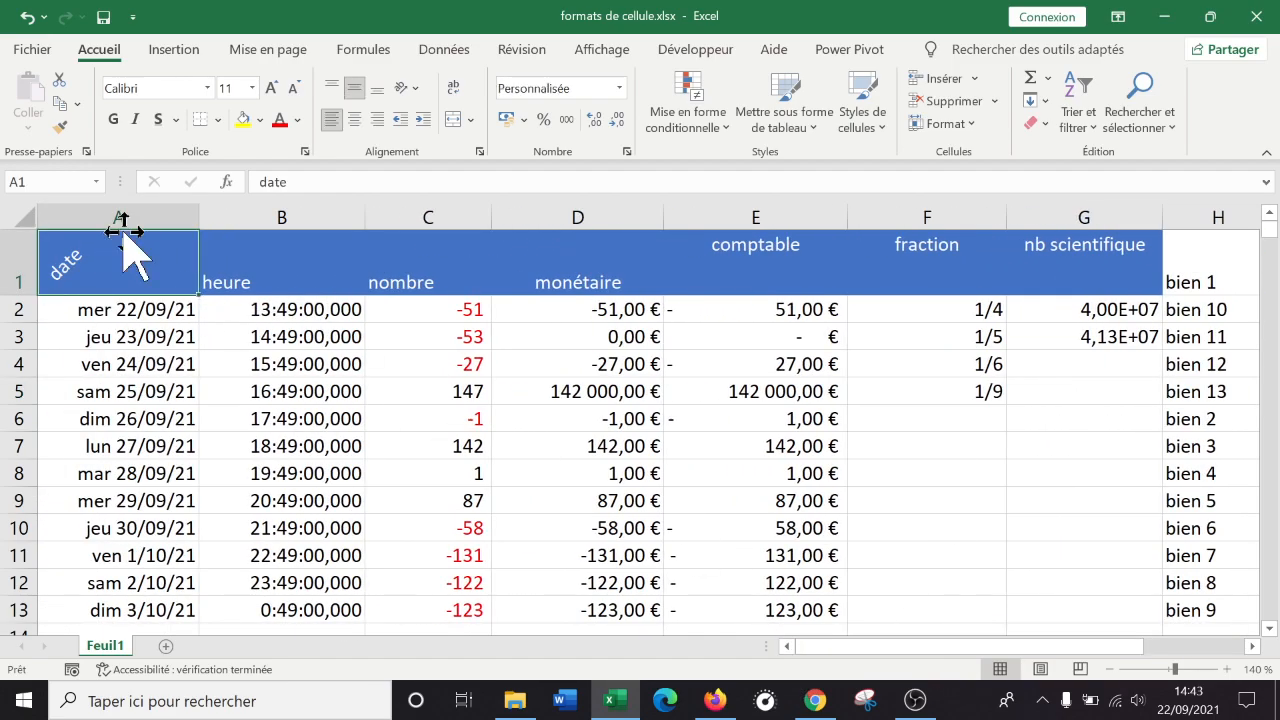
pyautogui.rightClick(143, 262)
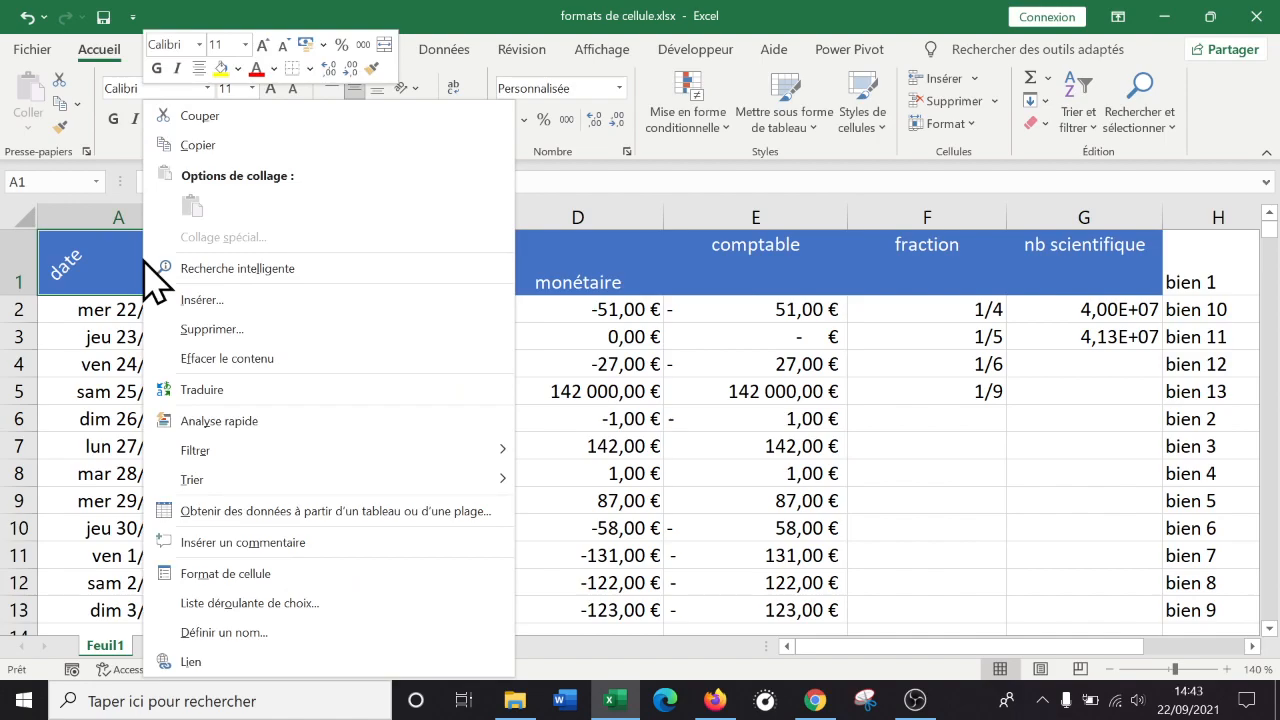
pyautogui.click(330, 574)
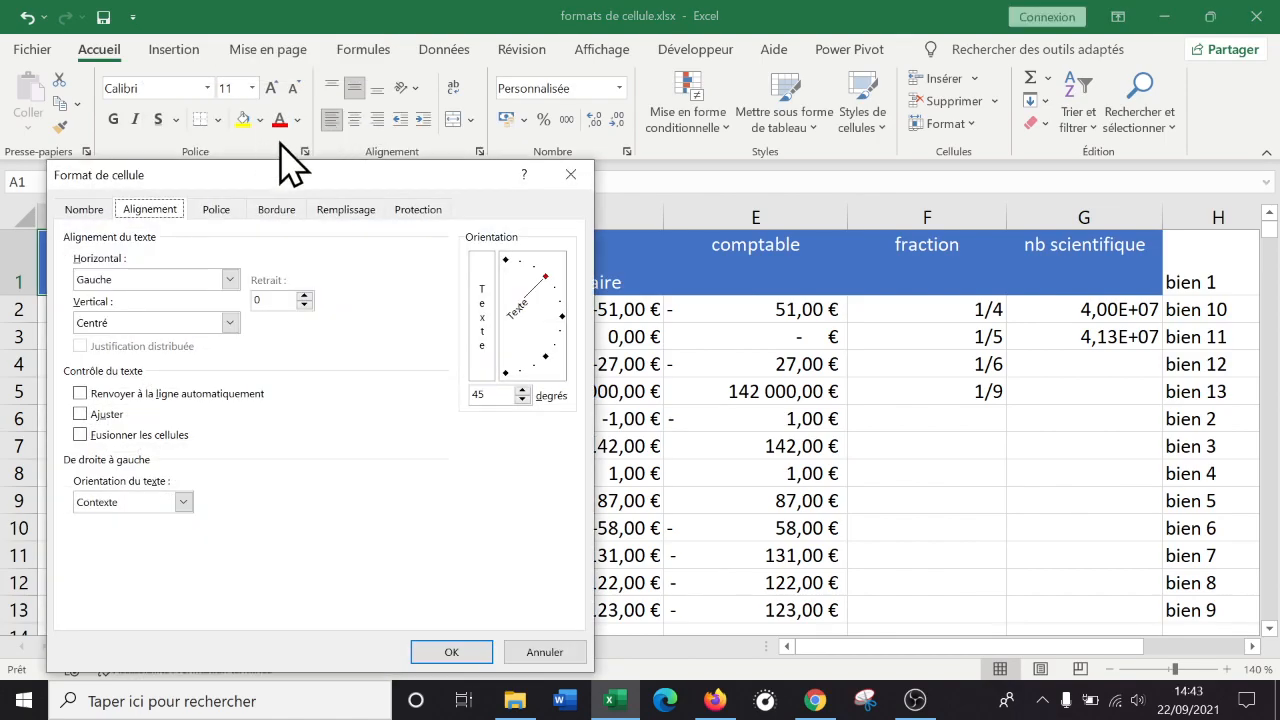
pyautogui.moveTo(303, 170); pyautogui.dragTo(847, 129)
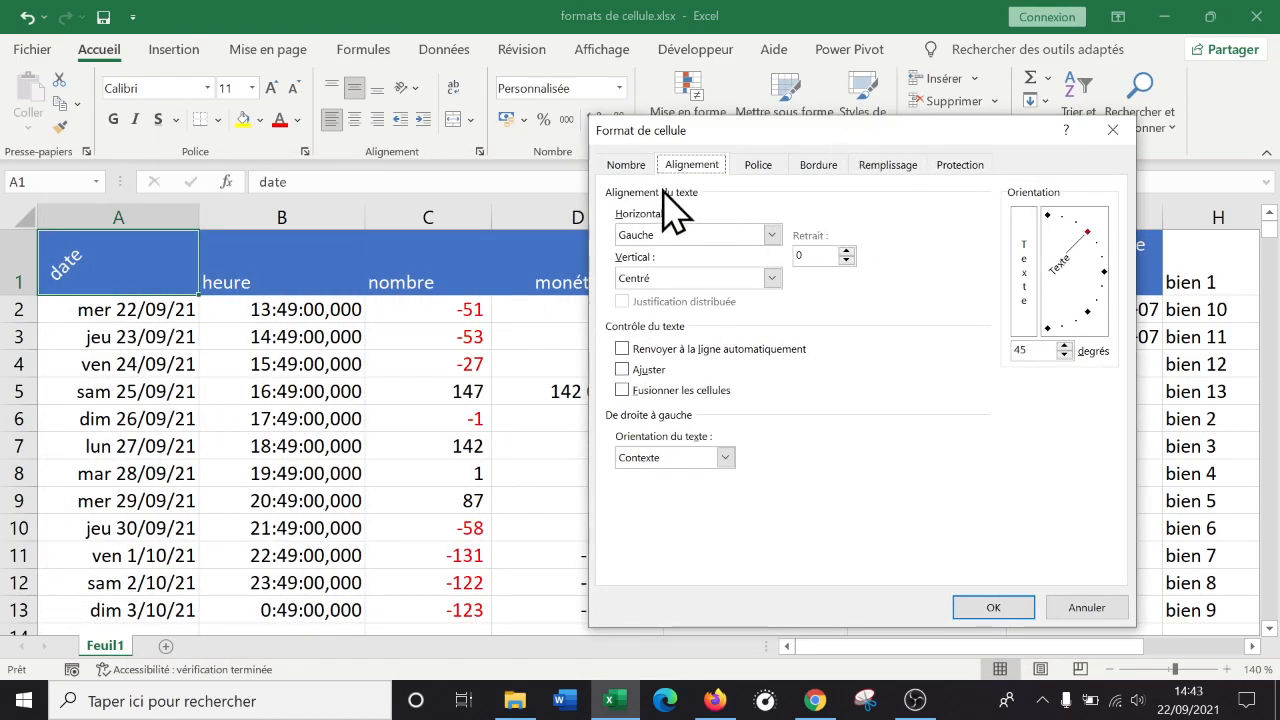
pyautogui.click(763, 165)
pyautogui.scroll(-2, 677, 294)
pyautogui.scroll(-5, 663, 309)
pyautogui.scroll(2, 674, 309)
pyautogui.scroll(-2, 674, 309)
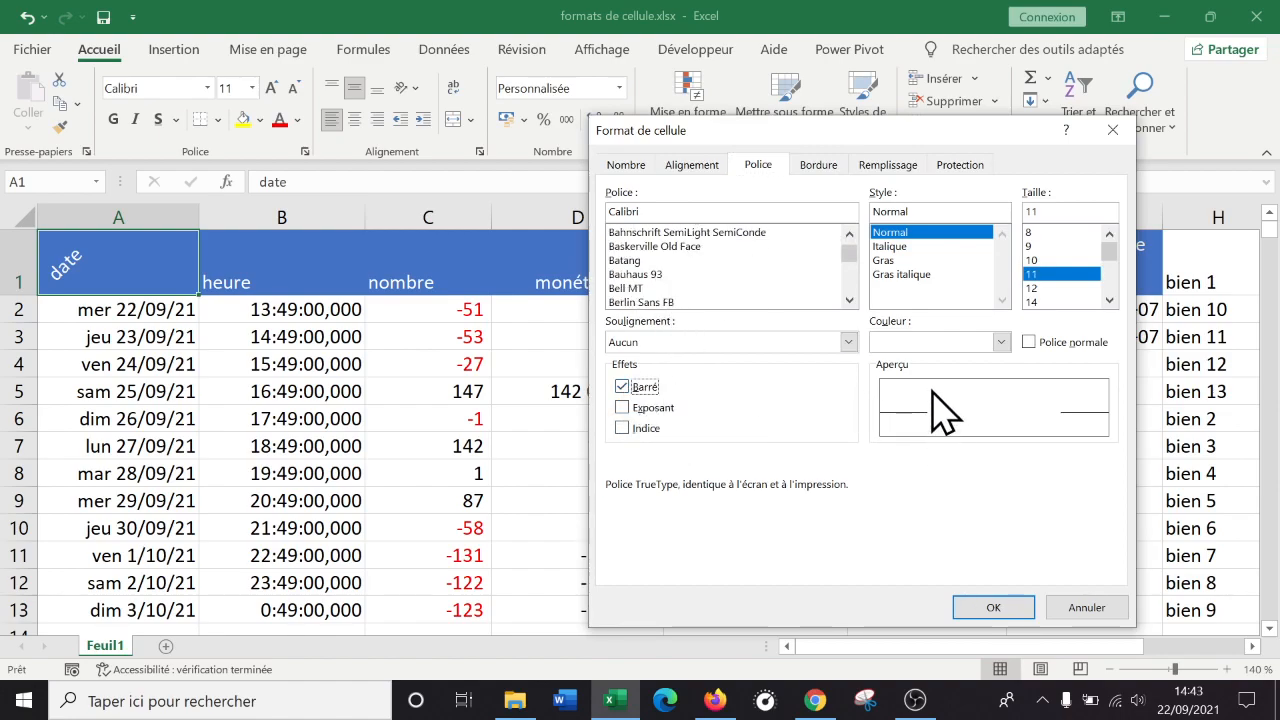
pyautogui.click(716, 274)
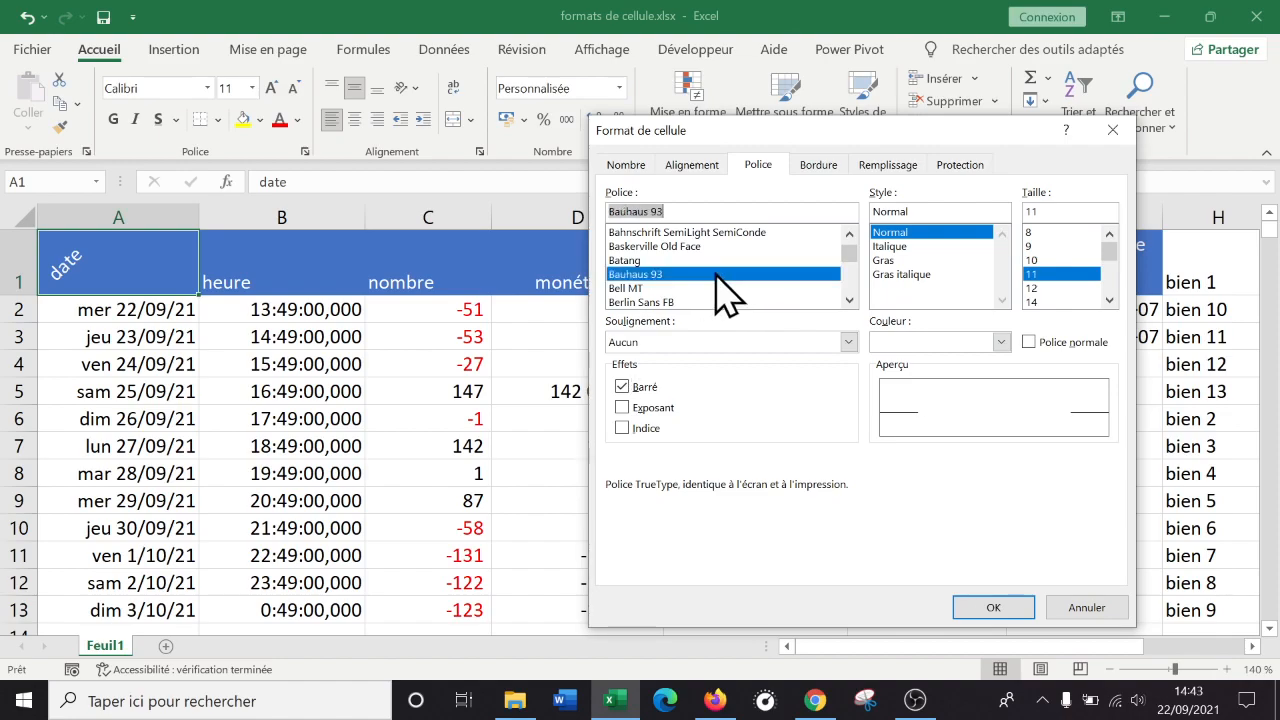
pyautogui.click(622, 390)
pyautogui.click(692, 342)
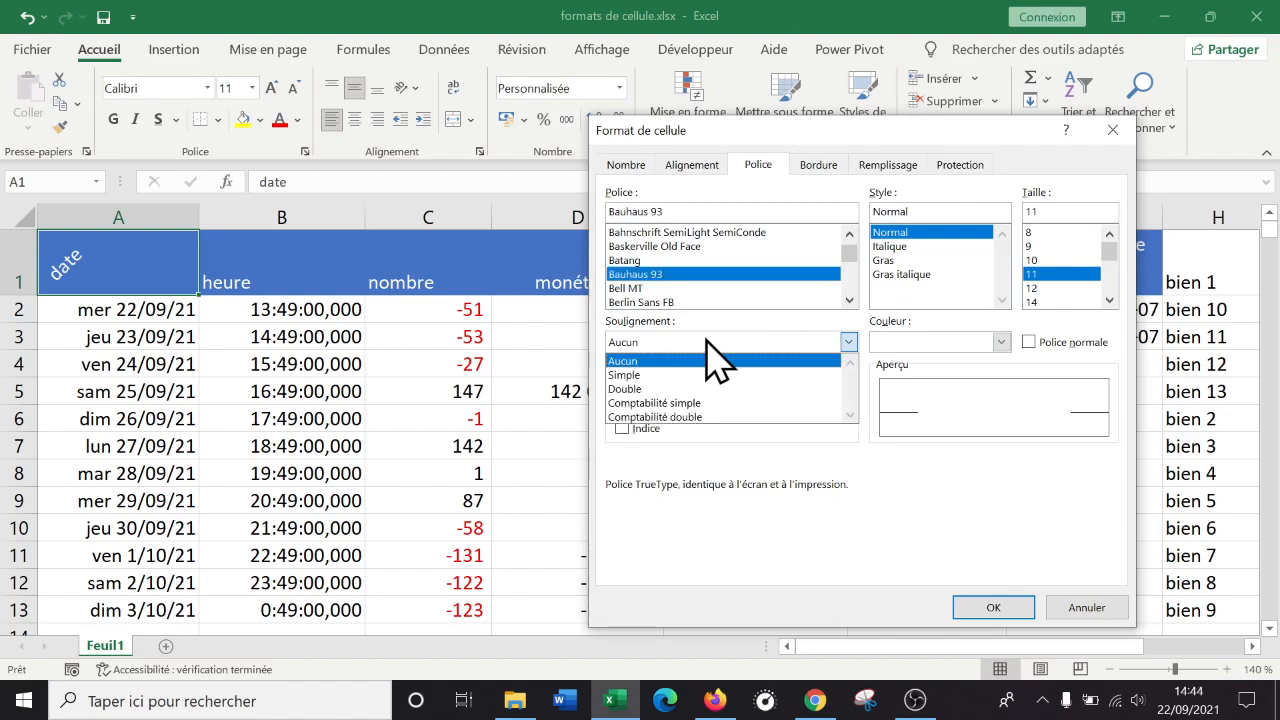
# Give A1 dashed top, right and left borders plus a single dashed diagonal, and apply.
pyautogui.click(817, 166)
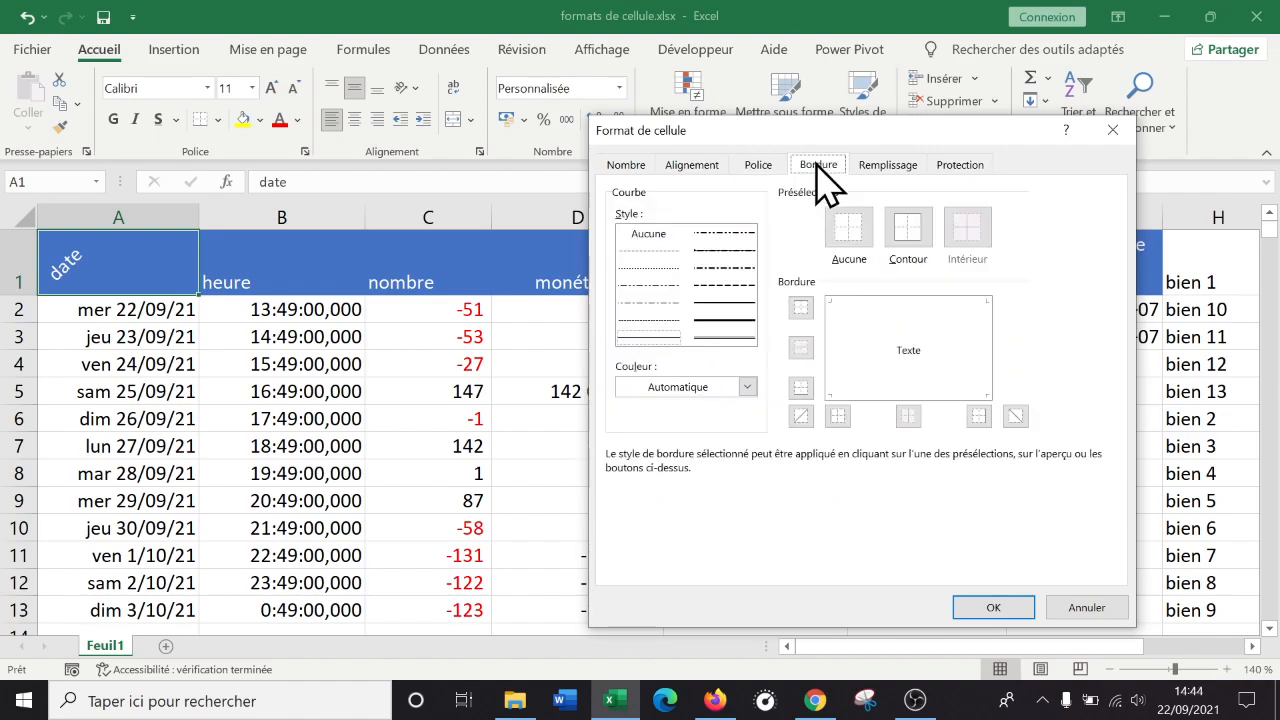
pyautogui.click(858, 316)
pyautogui.click(882, 340)
pyautogui.click(862, 370)
pyautogui.click(843, 320)
pyautogui.click(748, 287)
pyautogui.click(905, 308)
pyautogui.click(975, 365)
pyautogui.click(940, 388)
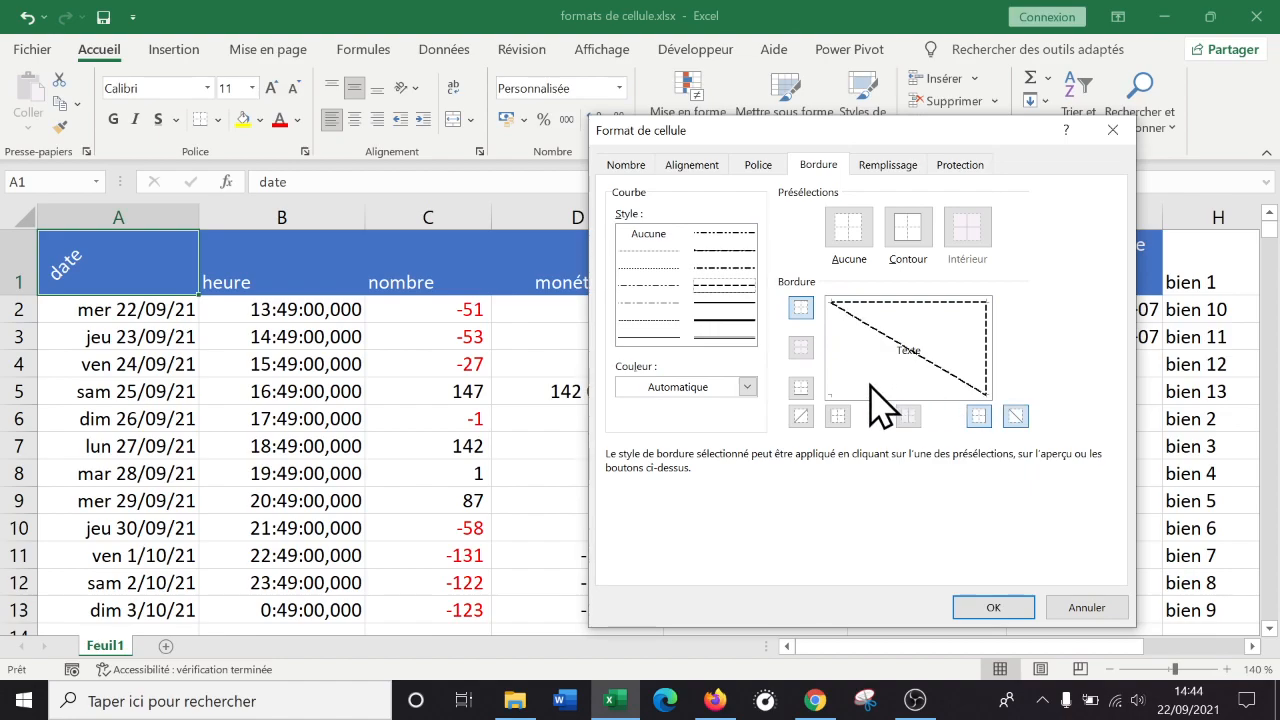
pyautogui.click(836, 366)
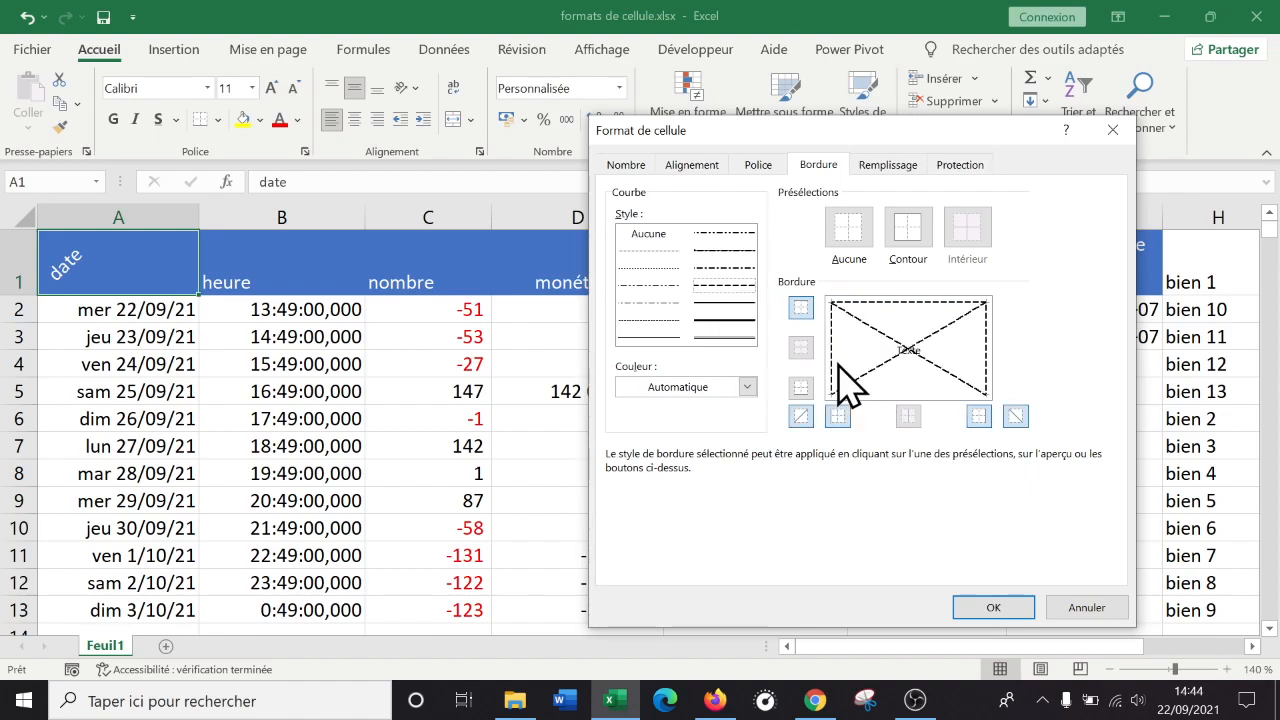
pyautogui.click(897, 388)
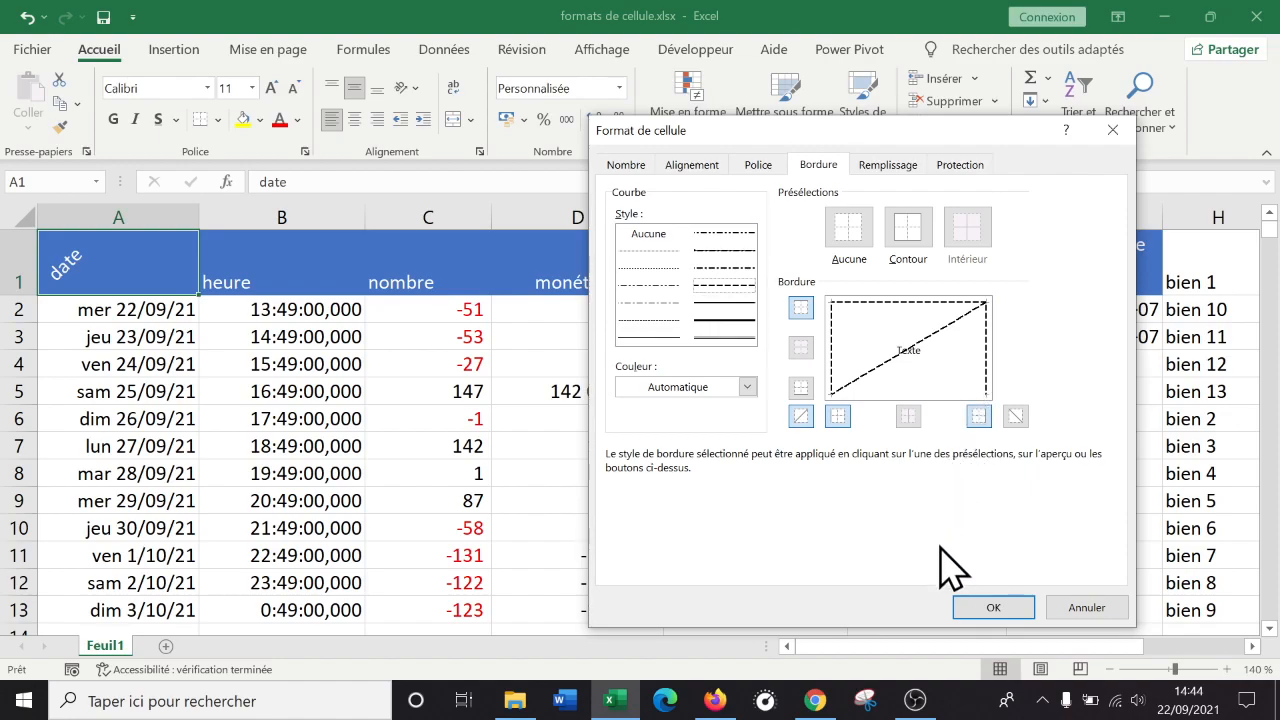
pyautogui.click(975, 607)
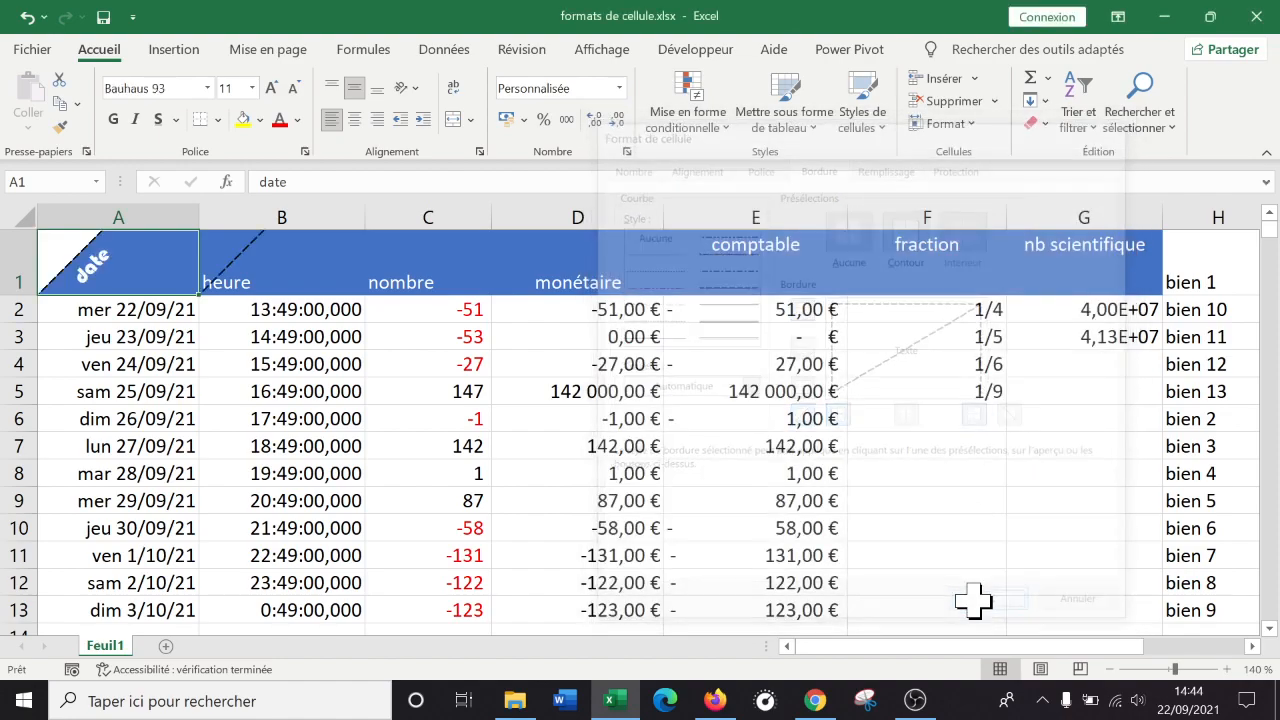
pyautogui.click(285, 362)
# Turn on Renvoyer à la ligne automatiquement for the comptable header in E1.
pyautogui.click(150, 280)
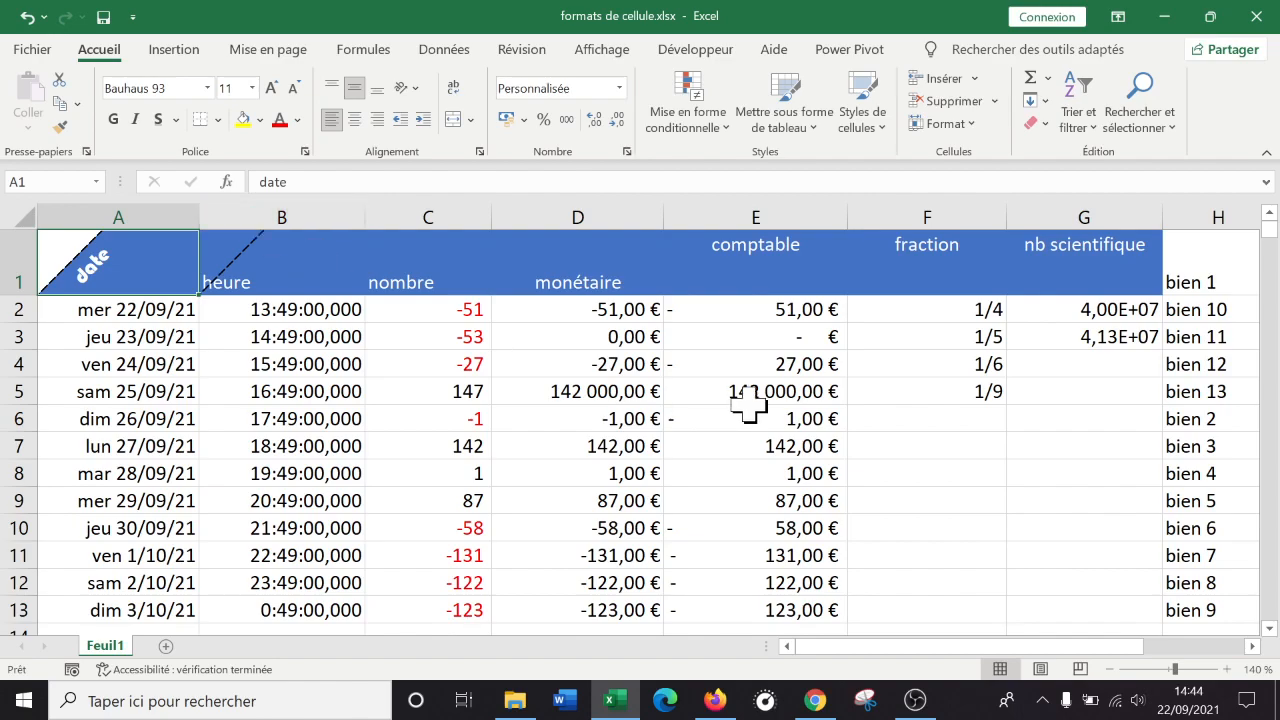
pyautogui.click(760, 250)
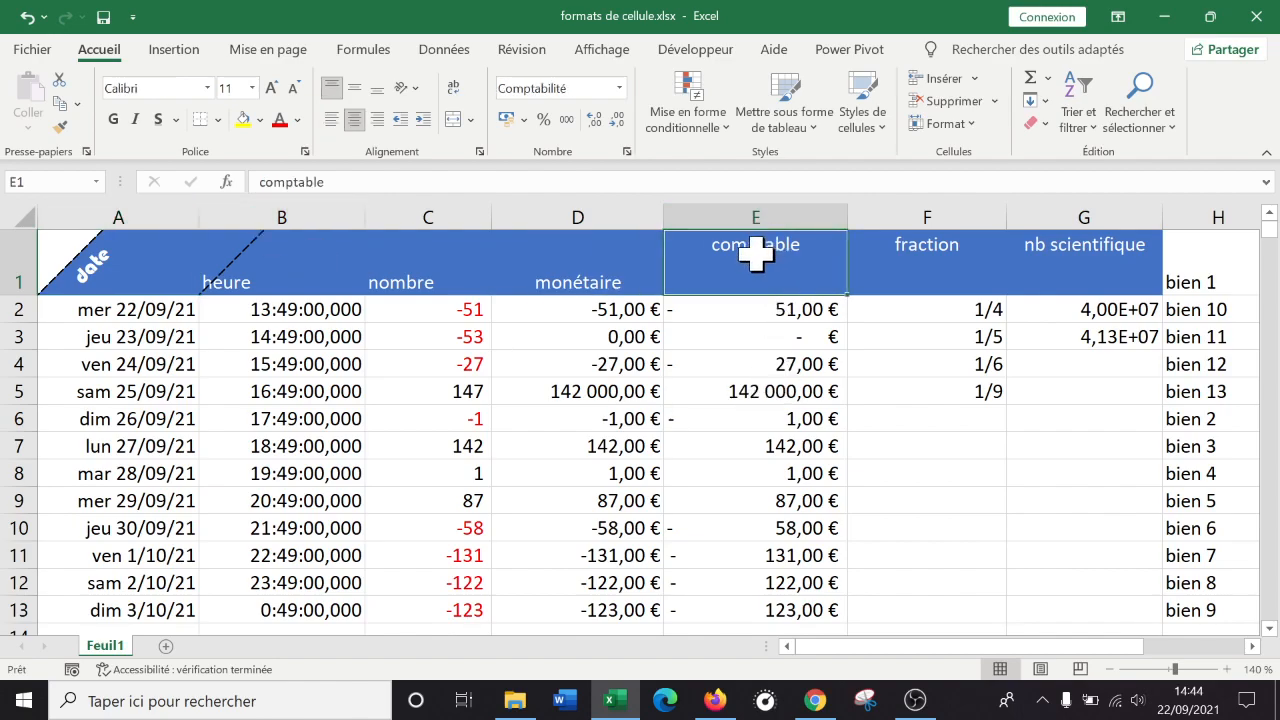
pyautogui.click(60, 270)
pyautogui.rightClick(793, 258)
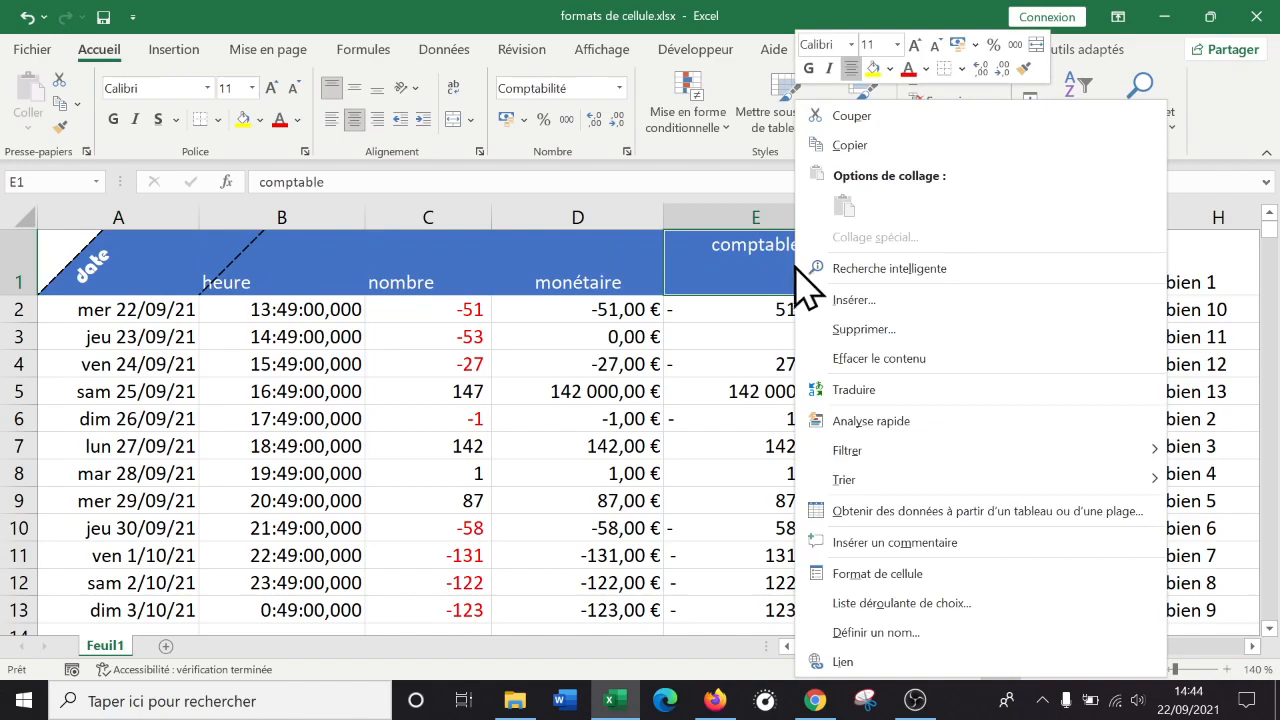
pyautogui.click(886, 570)
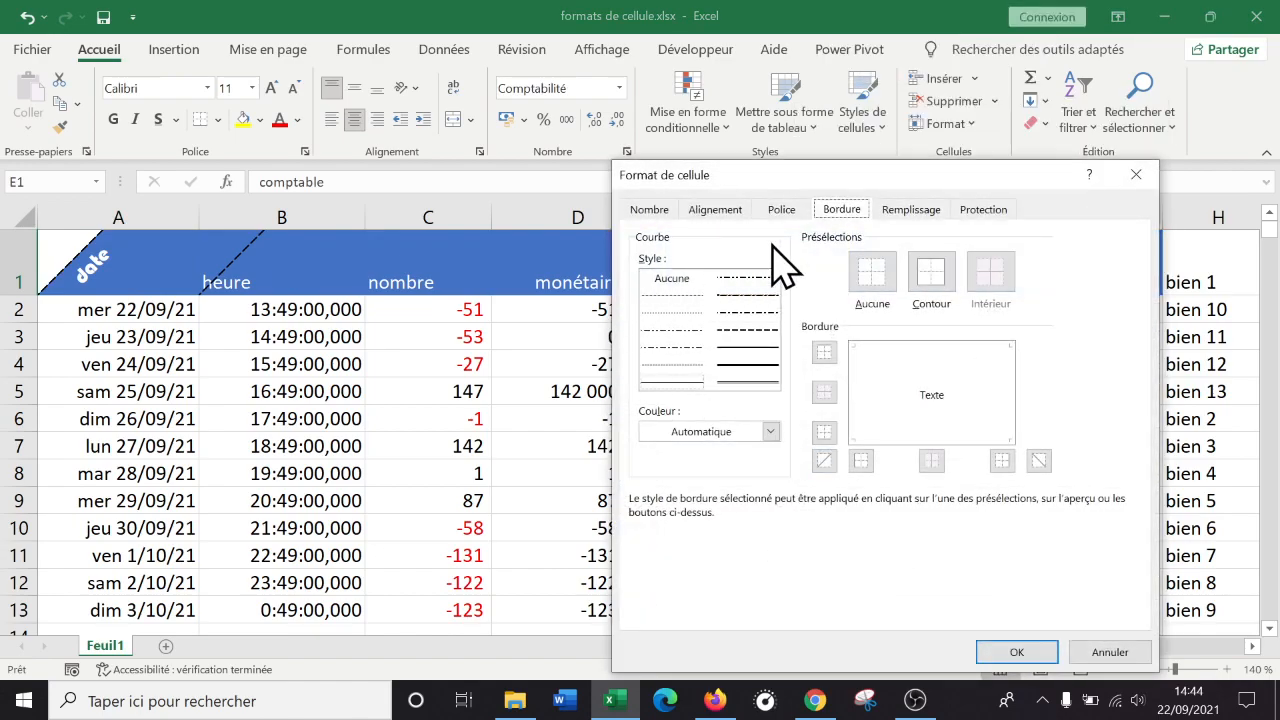
pyautogui.click(718, 210)
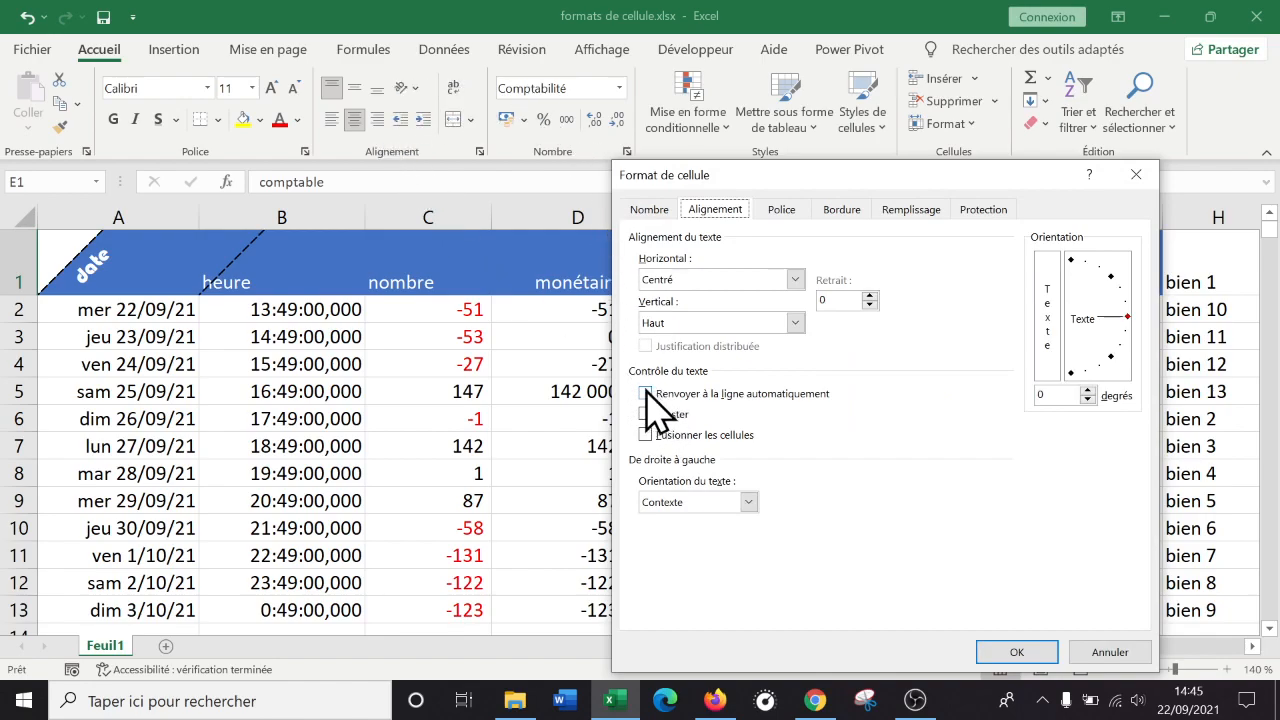
pyautogui.click(1016, 651)
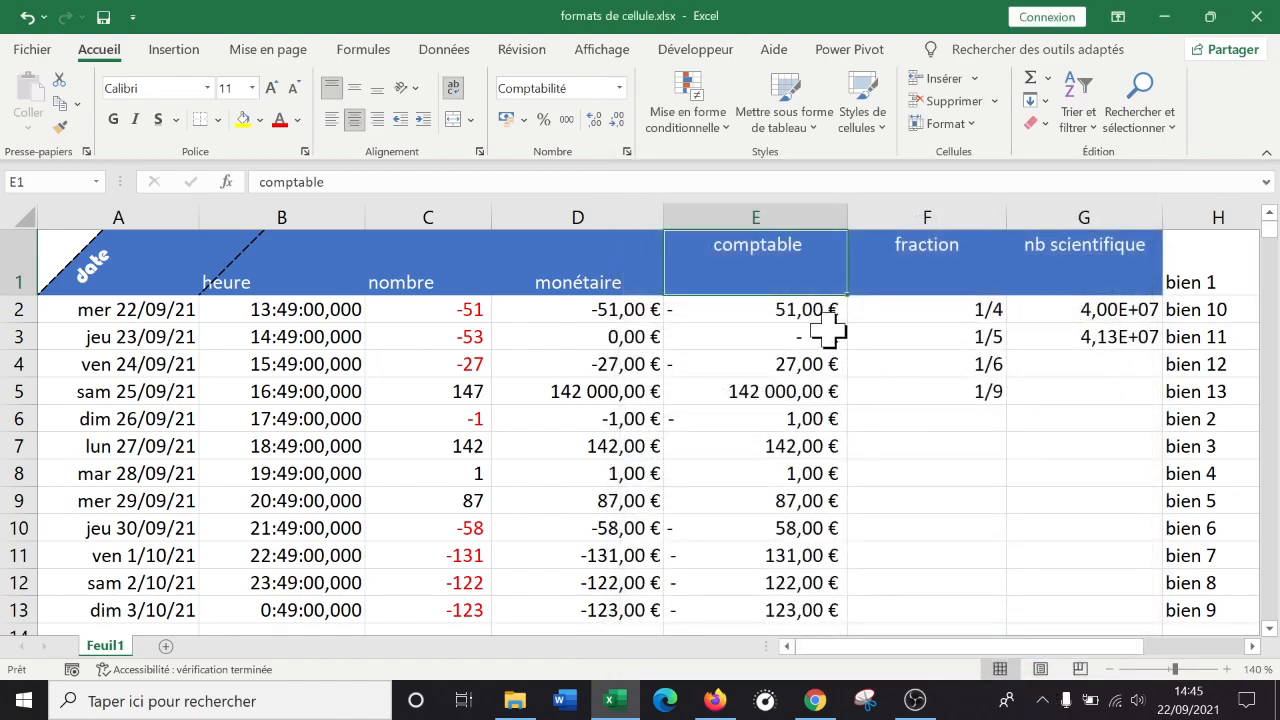
# Append 'un format super' to the E1 header, then delete it back to comptable.
pyautogui.doubleClick(812, 249)
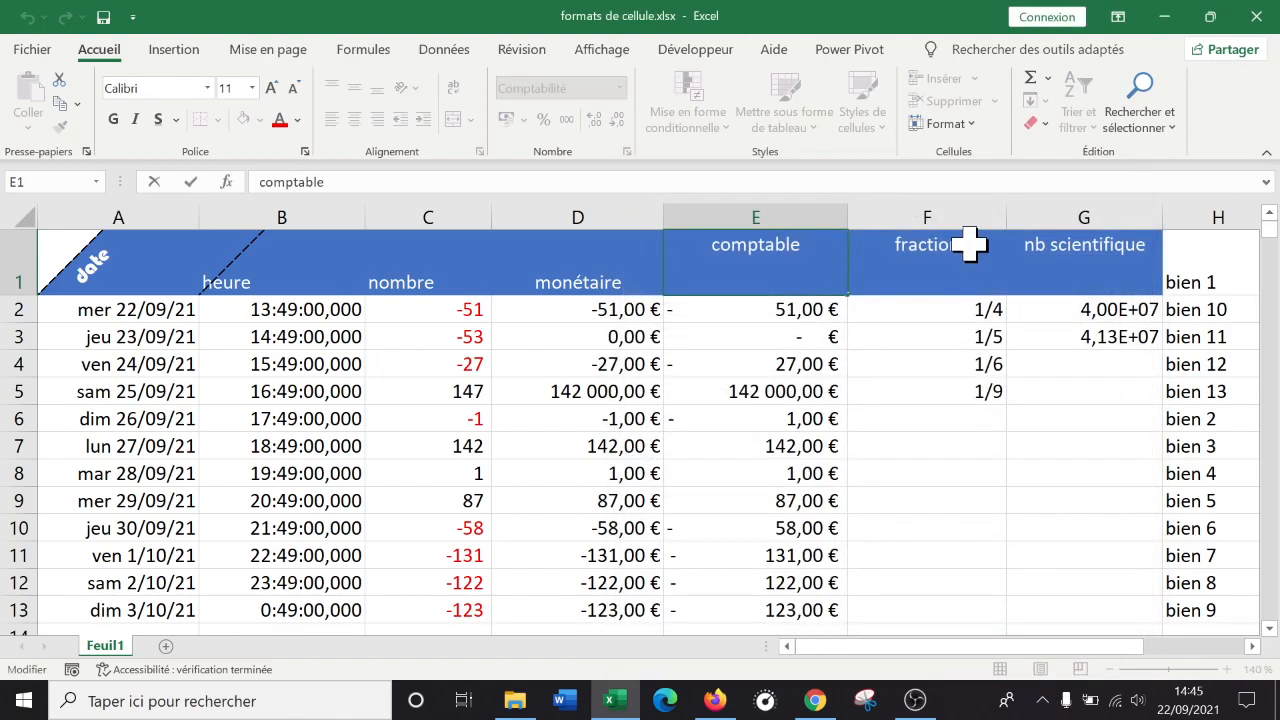
pyautogui.write('un ')
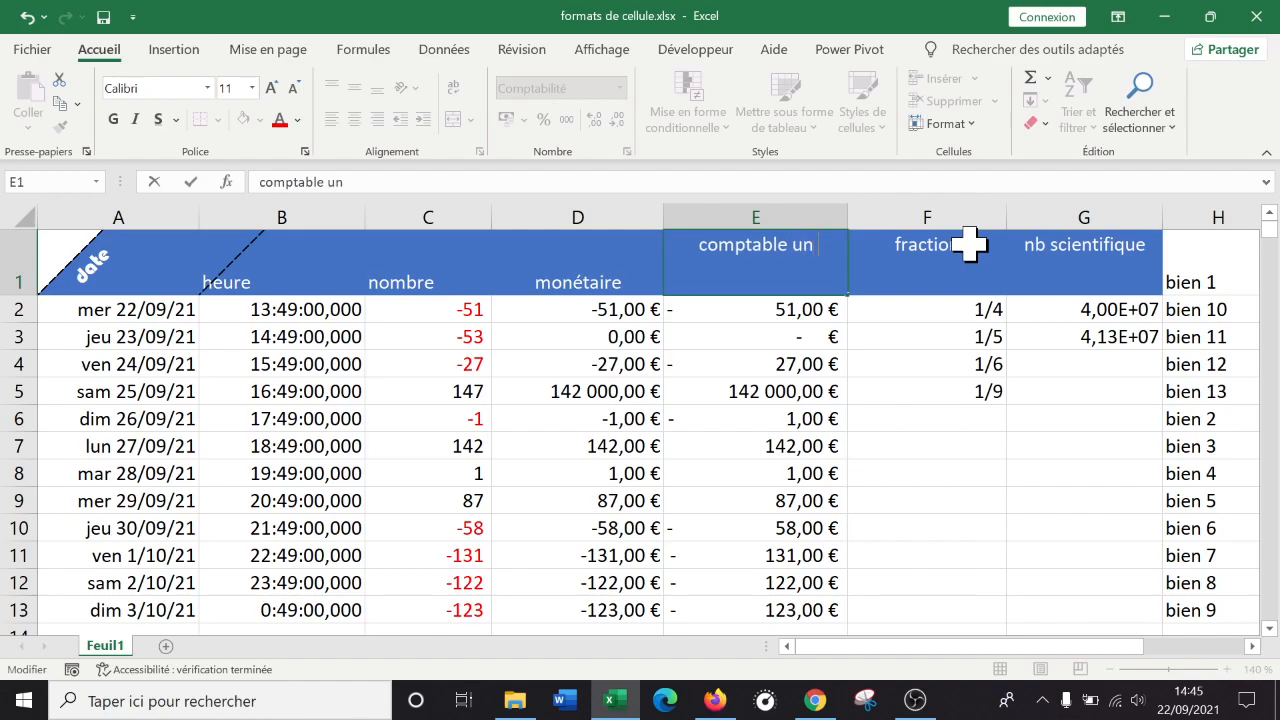
pyautogui.write('format')
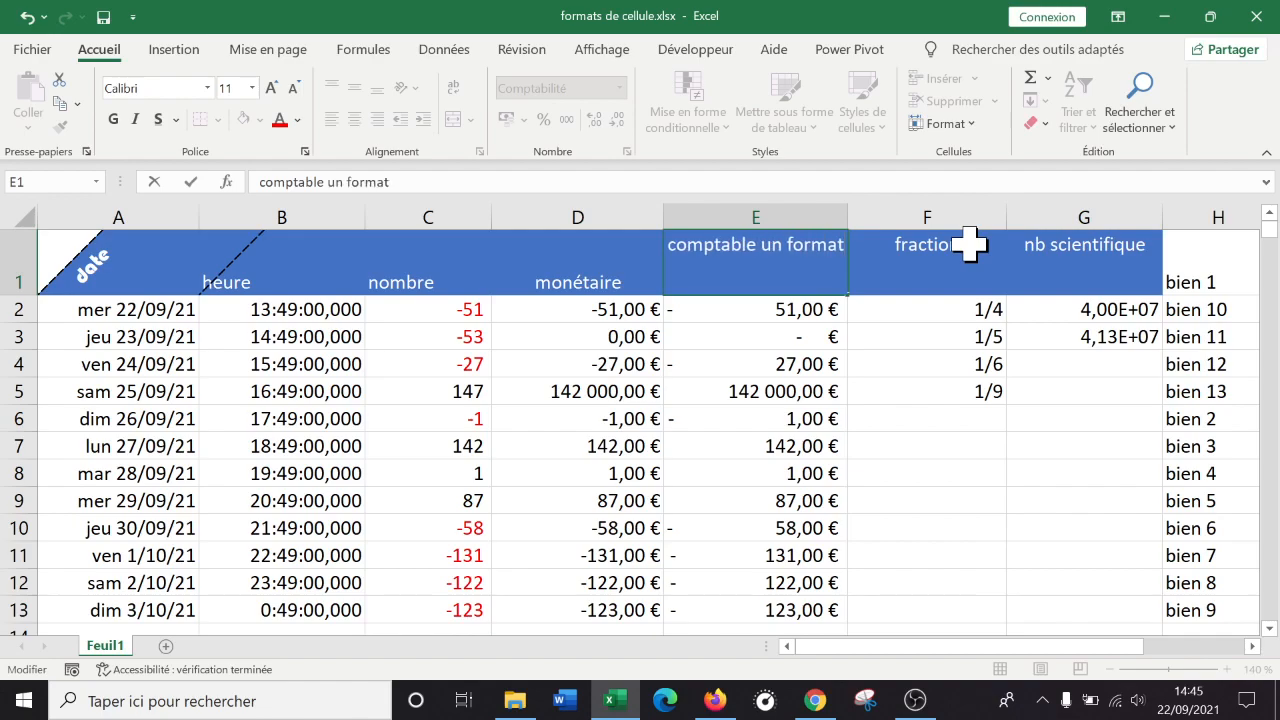
pyautogui.write(' super')
pyautogui.press('Return')
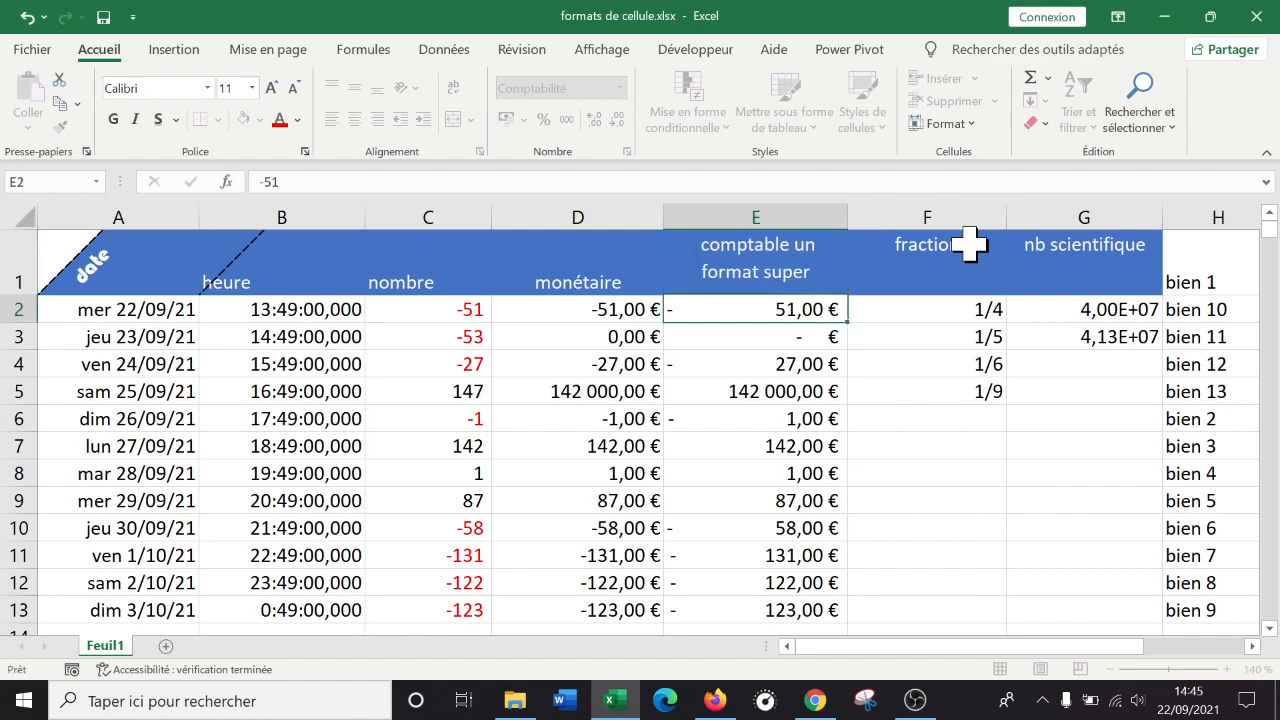
pyautogui.doubleClick(813, 277)
pyautogui.moveTo(817, 277); pyautogui.dragTo(763, 243)
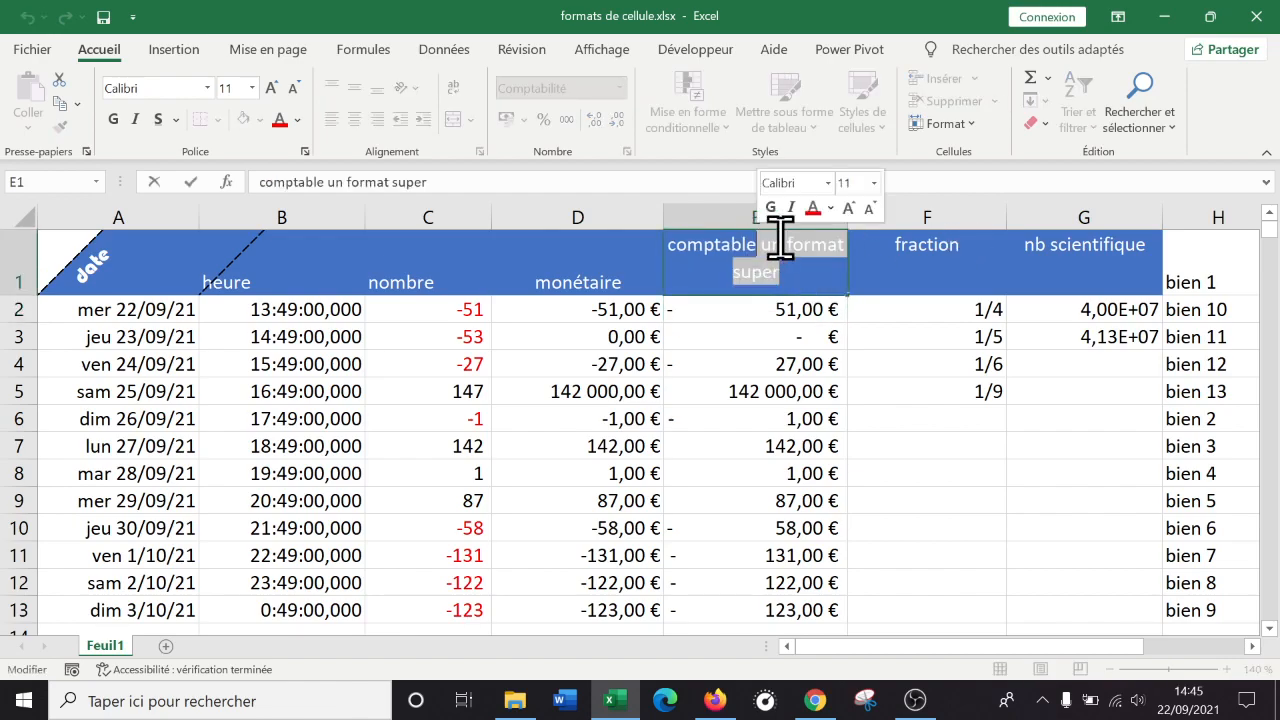
pyautogui.press('BackSpace')
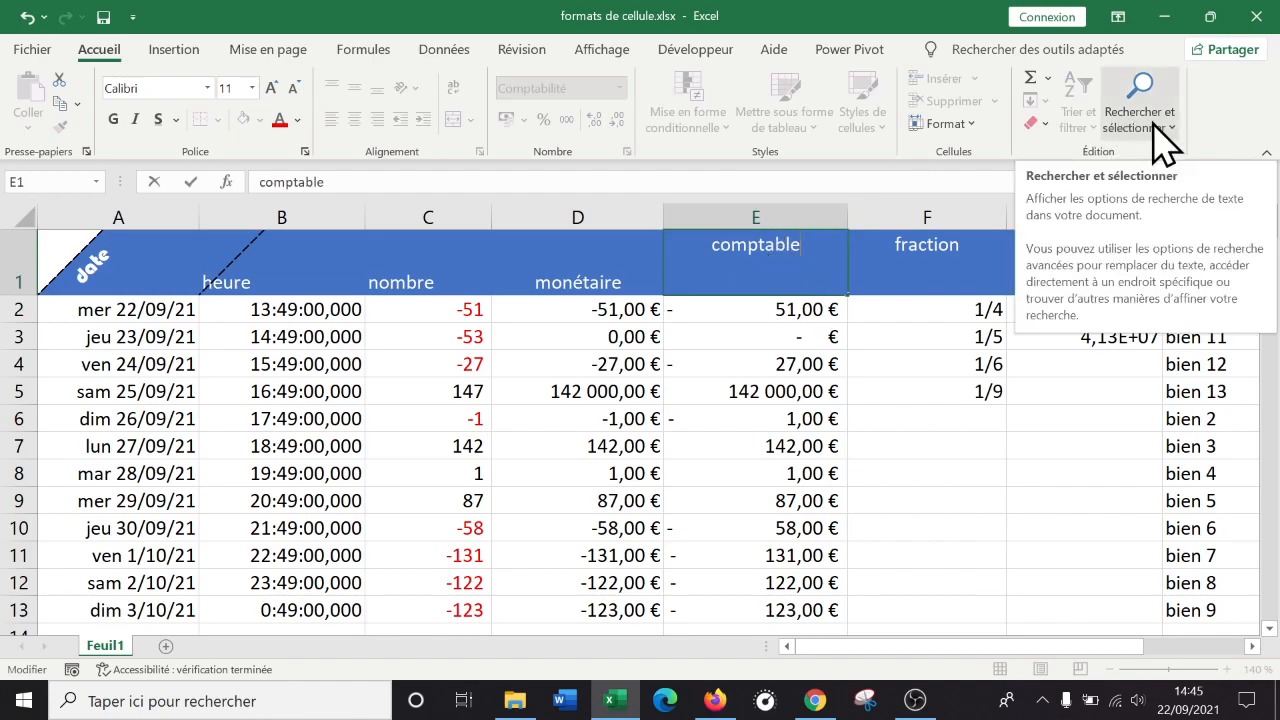
pyautogui.press('alt')
pyautogui.press('Escape')
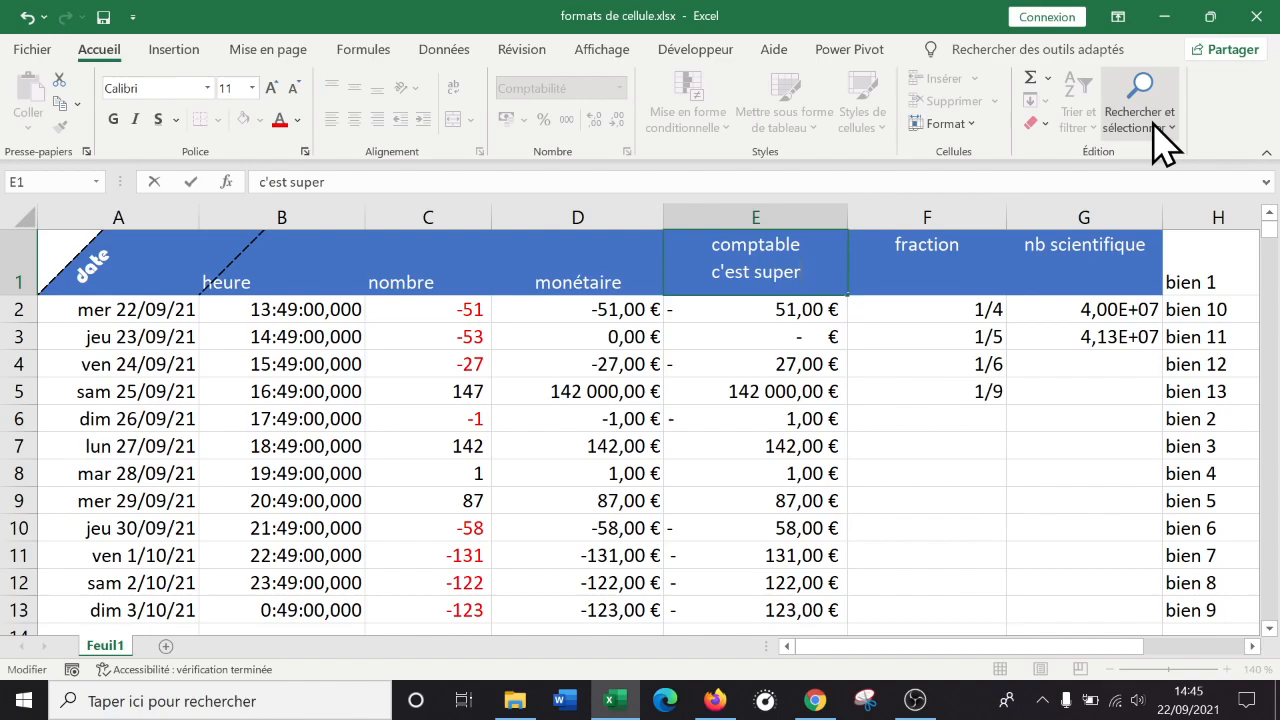
# Add a line break in the E1 header and make row 1 taller to show all three lines.
pyautogui.hotkey('alt', 'Return')
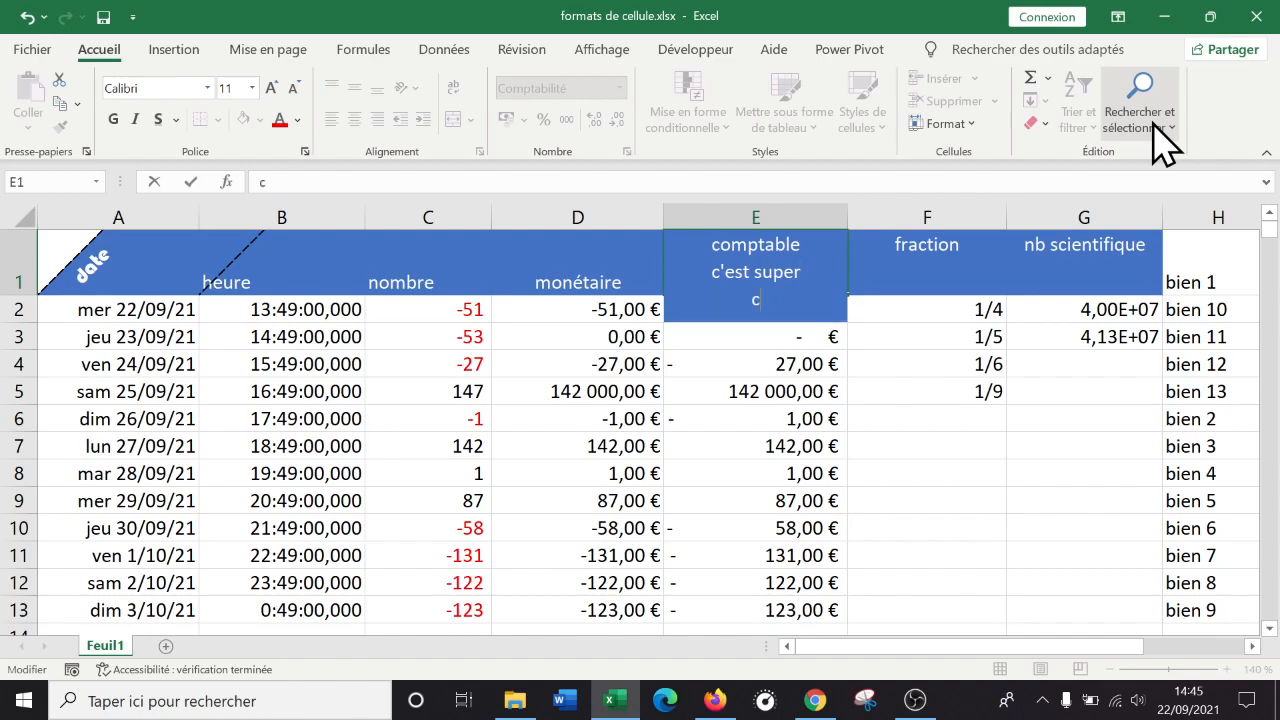
pyautogui.press('Return')
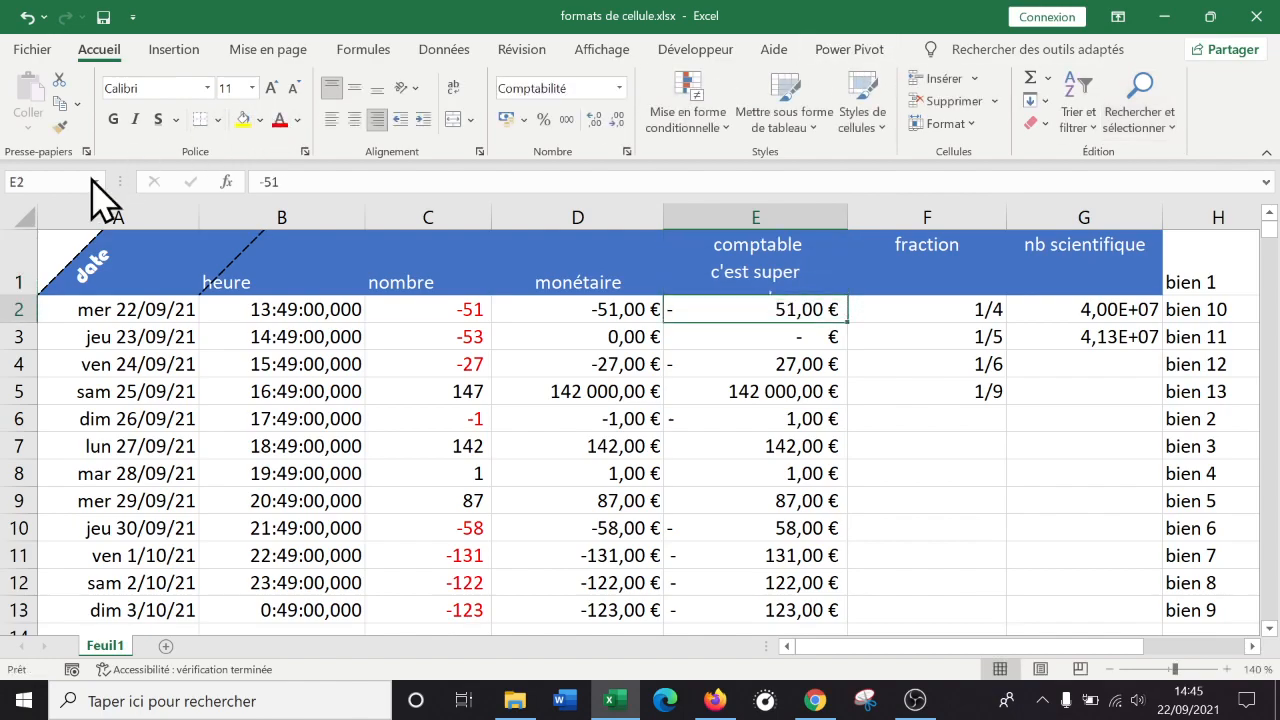
pyautogui.moveTo(24, 297); pyautogui.dragTo(24, 313)
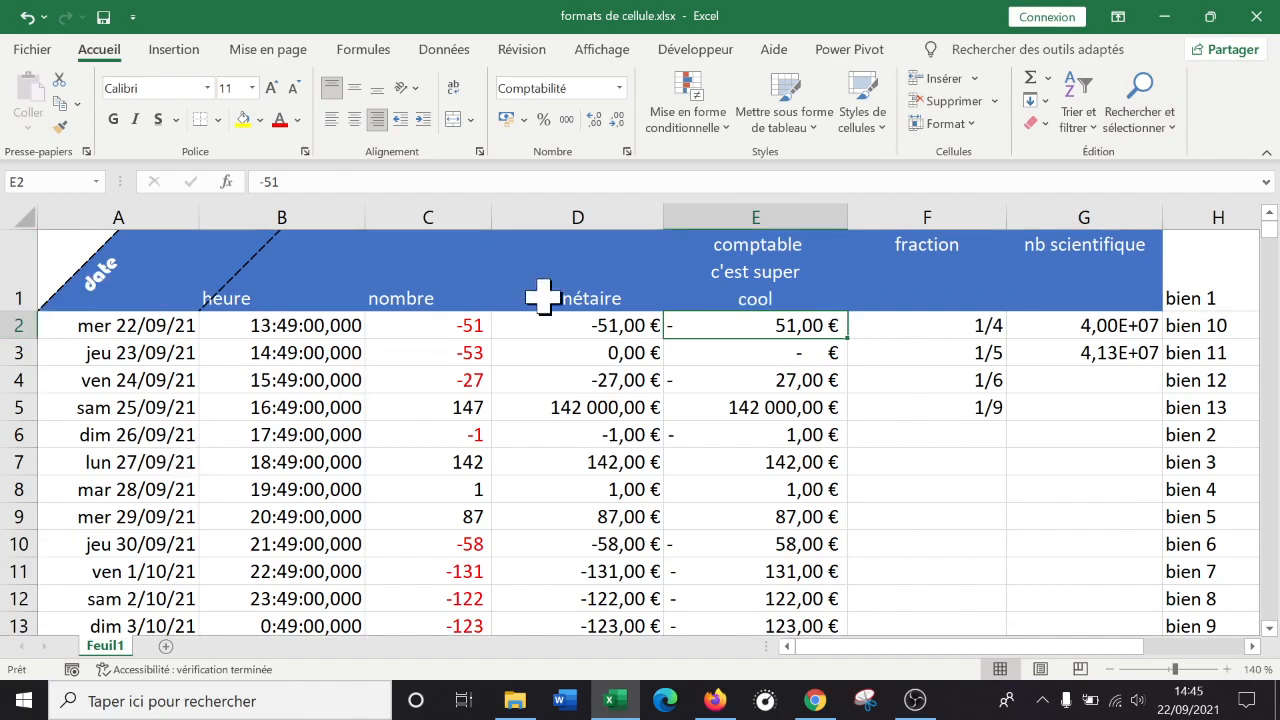
pyautogui.click(840, 275)
# Fill E1 with a red-to-purple two-colour diagonal gradient using the top-right variant.
pyautogui.rightClick(778, 286)
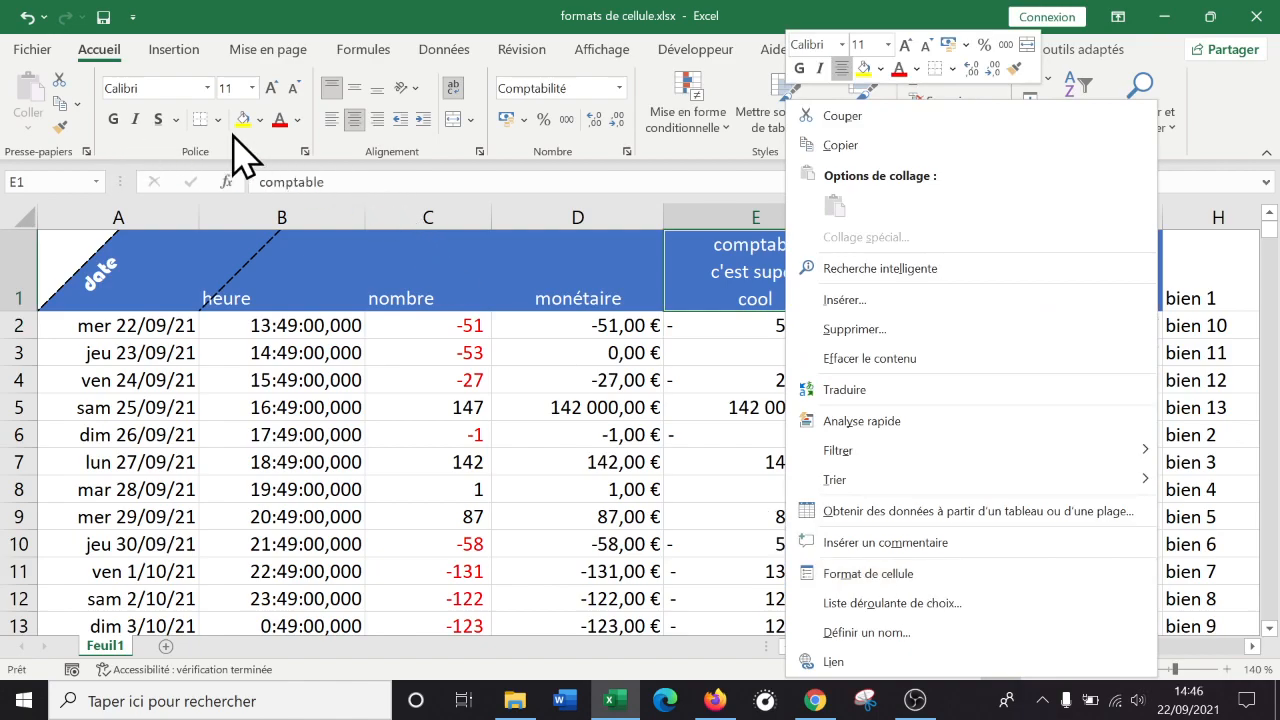
pyautogui.click(860, 573)
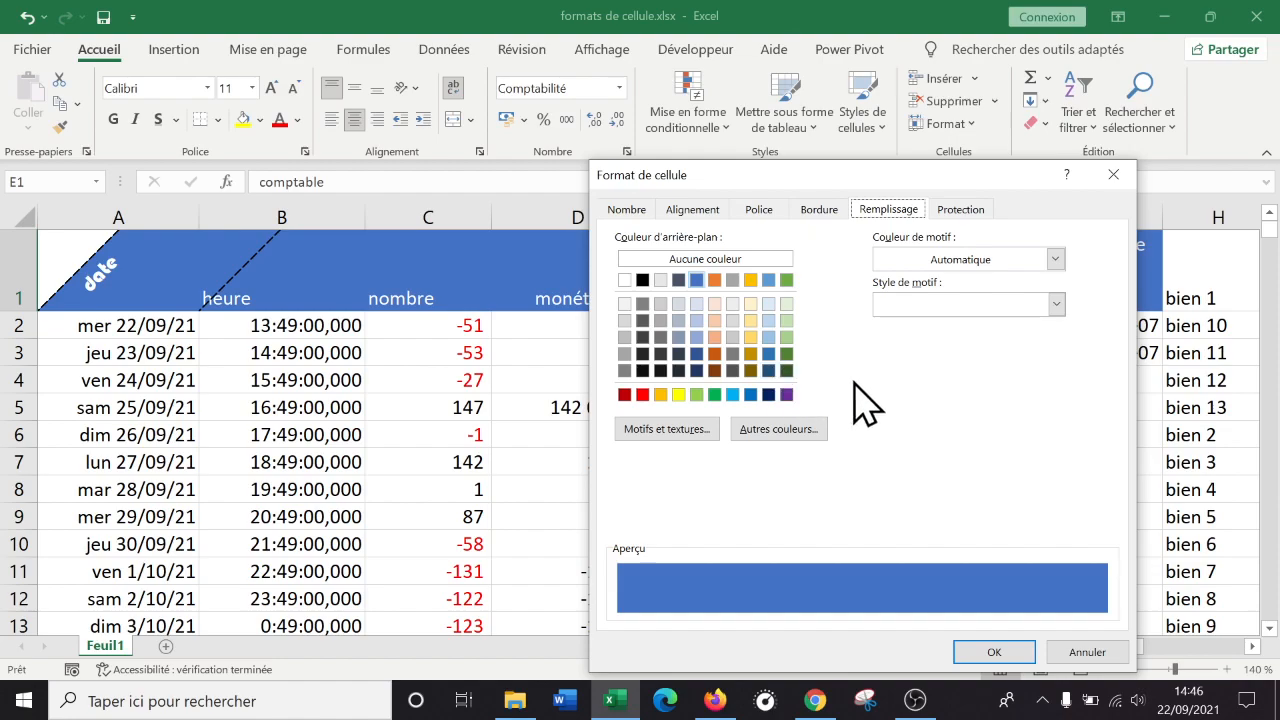
pyautogui.click(680, 432)
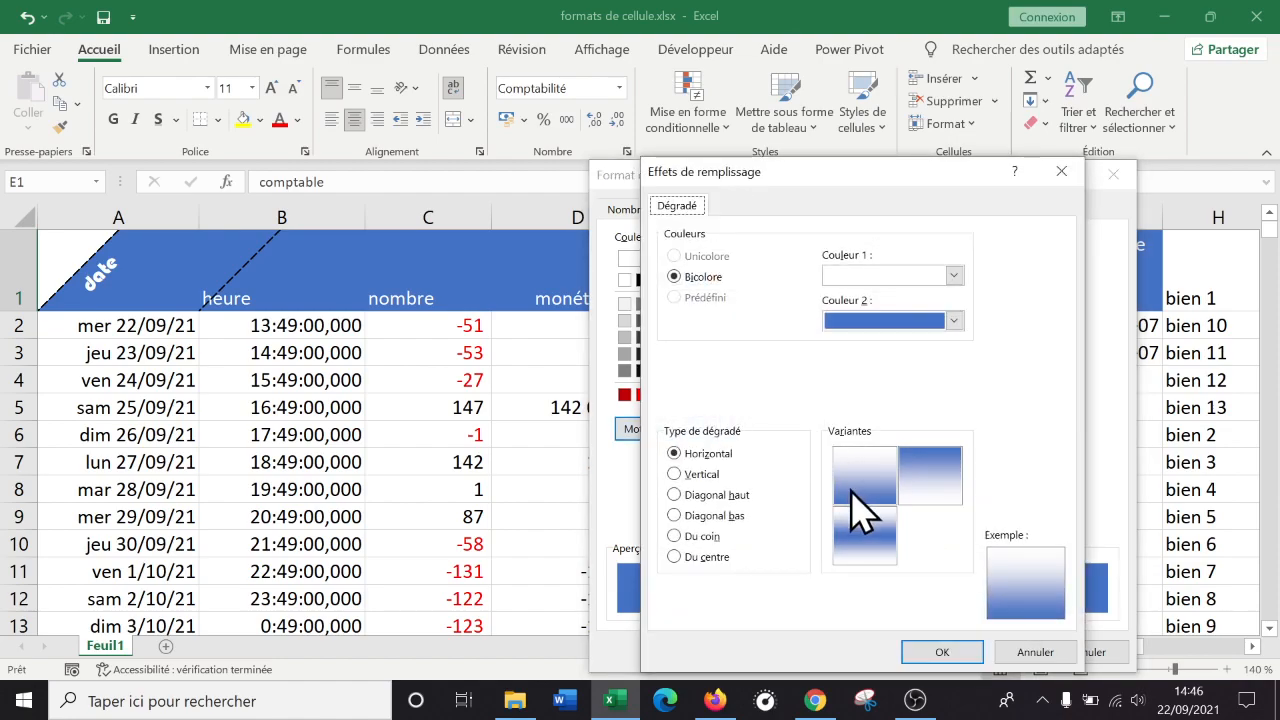
pyautogui.click(954, 322)
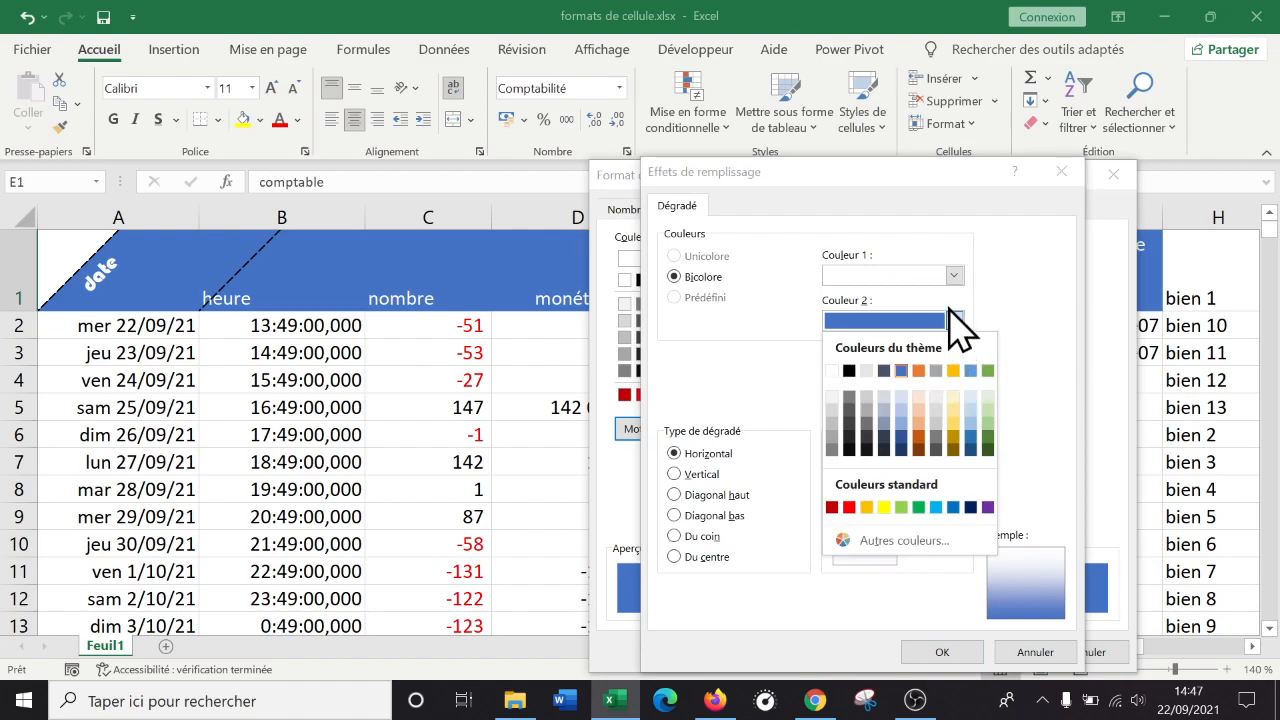
pyautogui.click(987, 508)
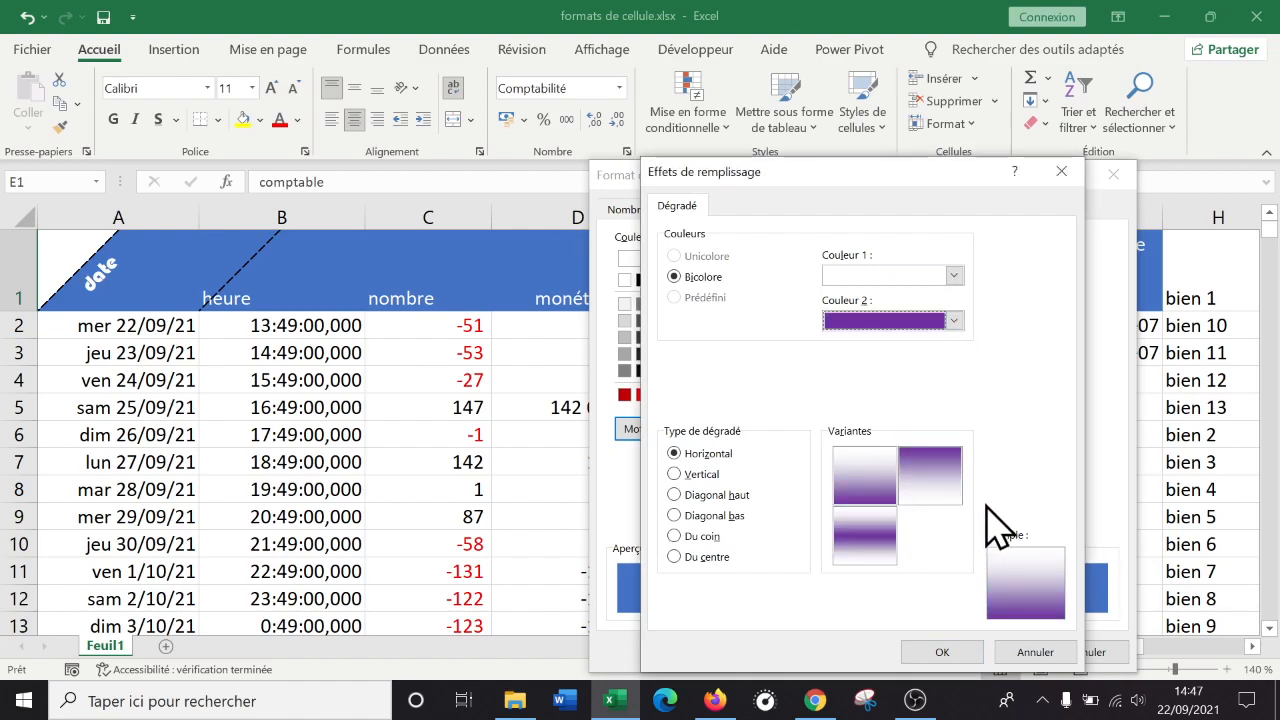
pyautogui.click(954, 276)
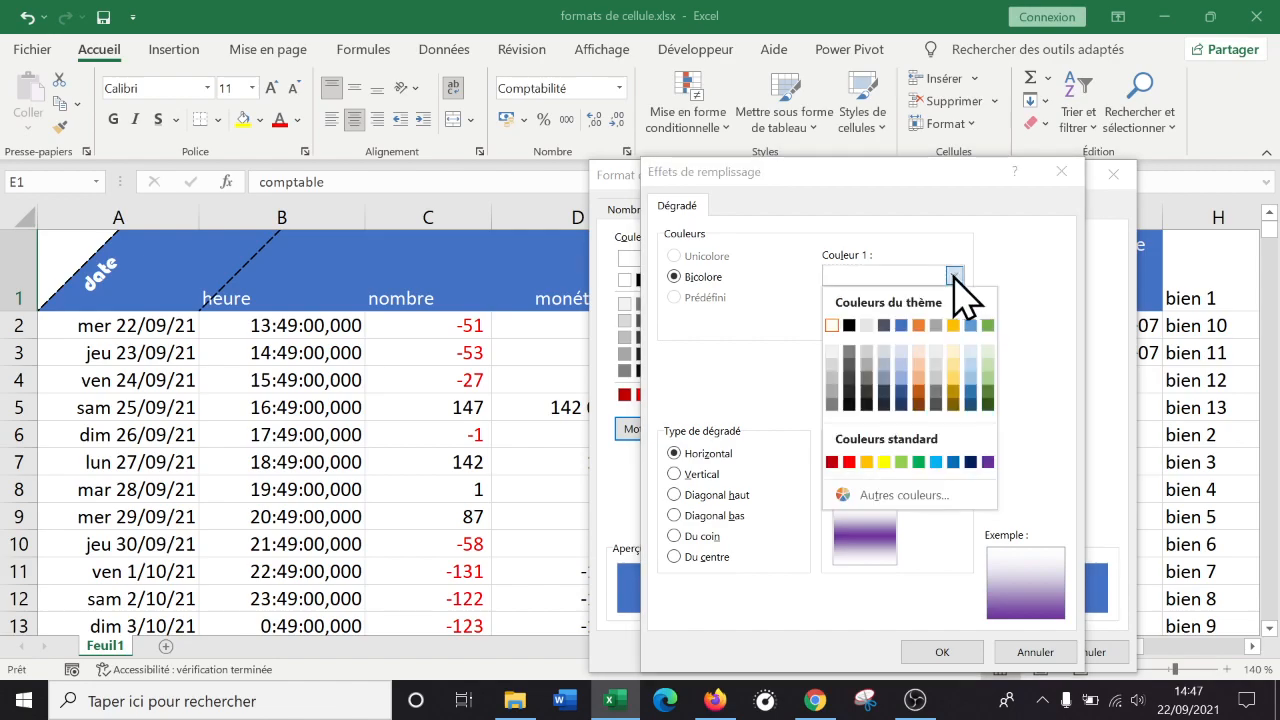
pyautogui.click(849, 462)
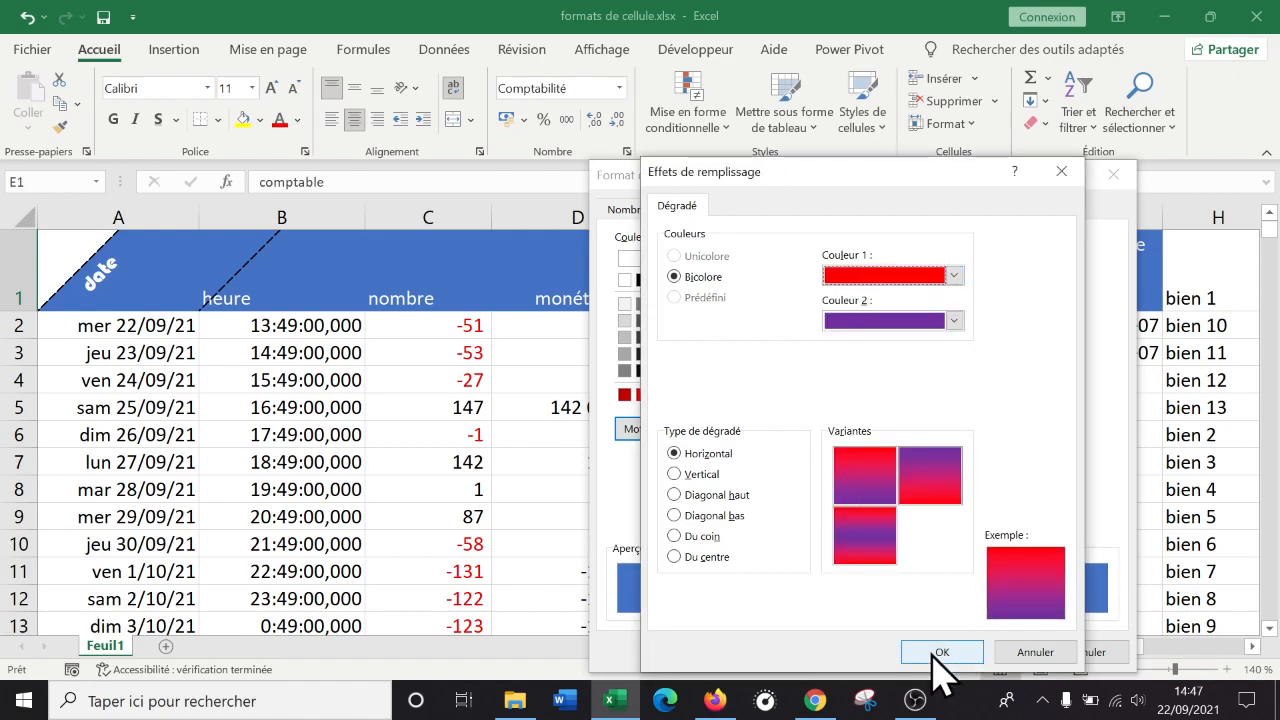
pyautogui.click(695, 497)
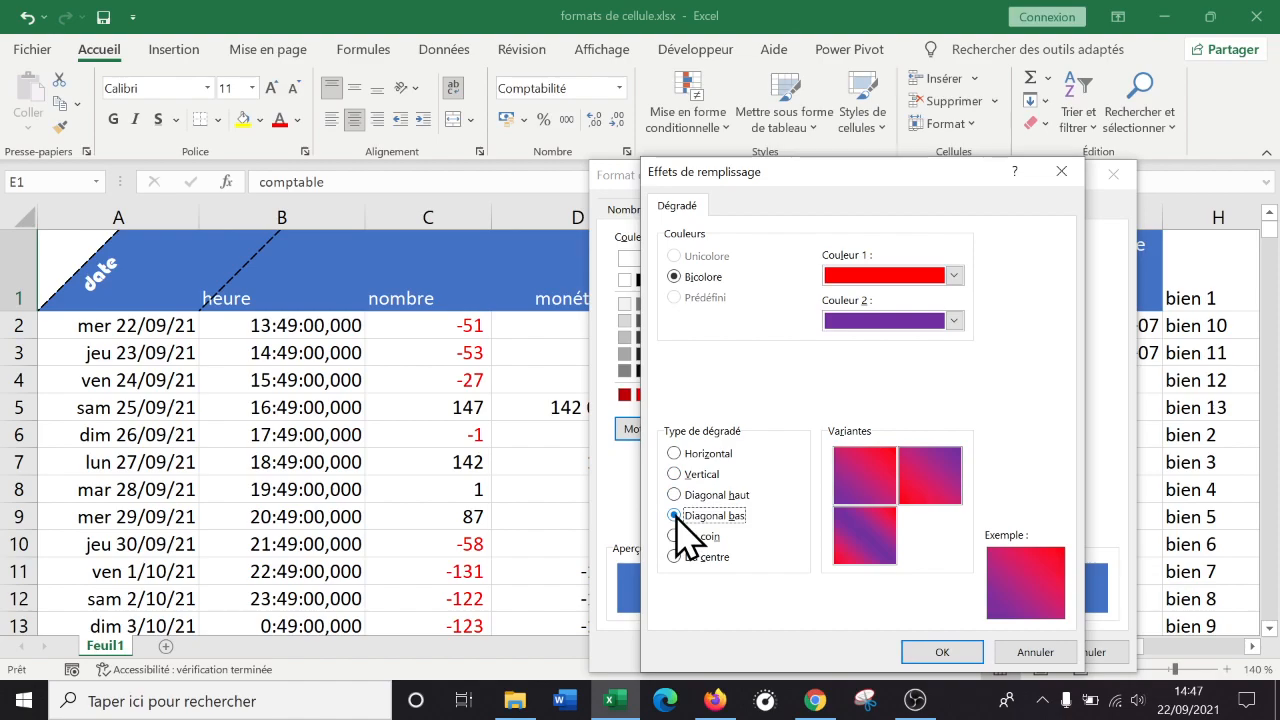
pyautogui.click(929, 478)
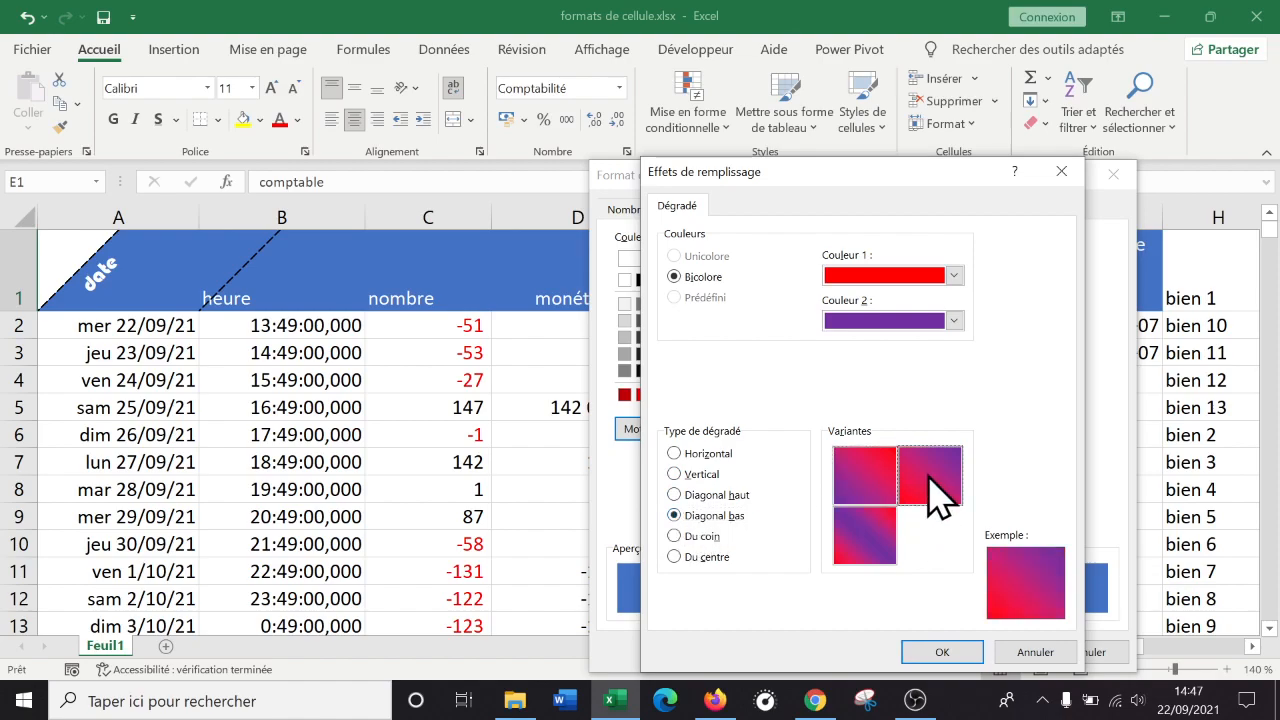
pyautogui.click(945, 653)
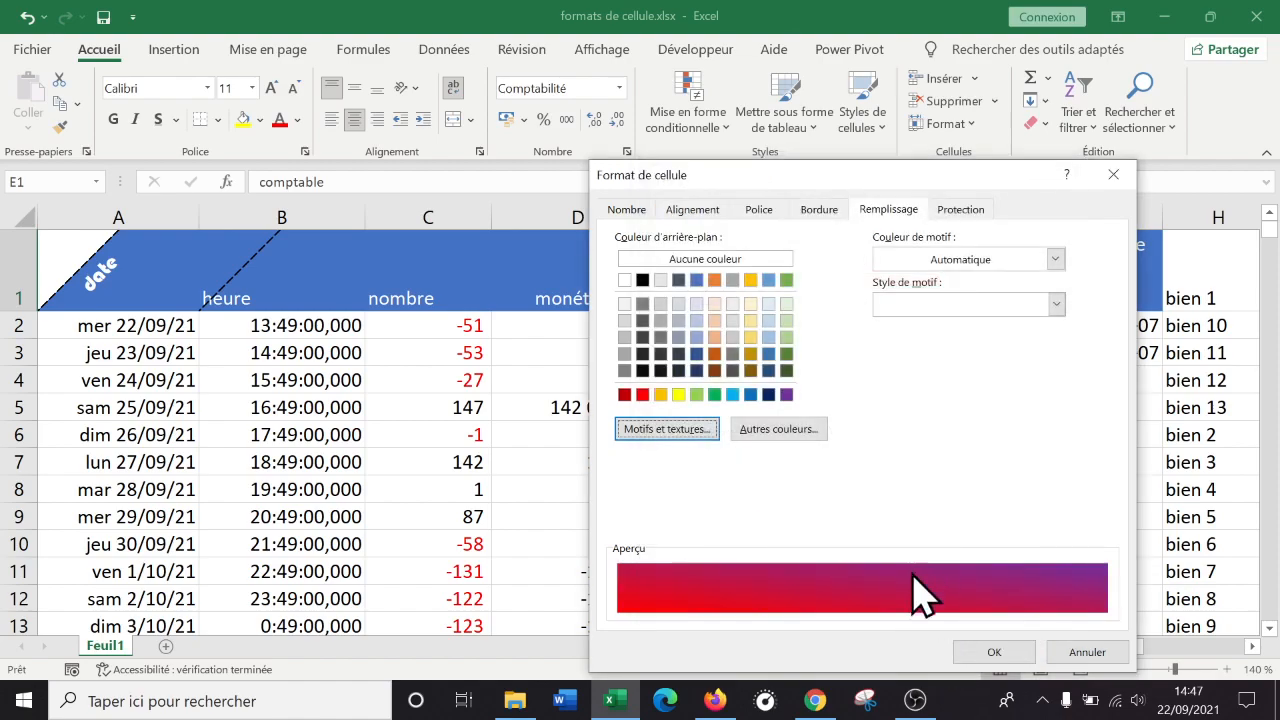
pyautogui.click(1013, 656)
pyautogui.click(936, 465)
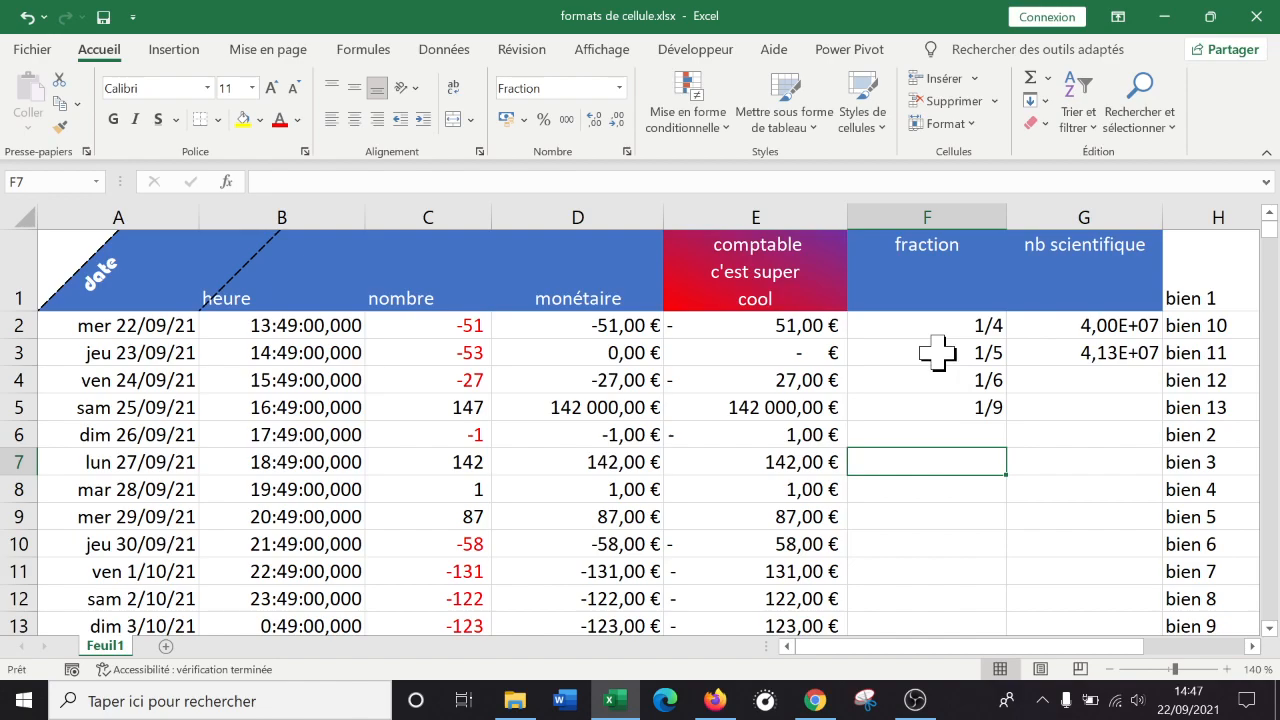
pyautogui.rightClick(785, 258)
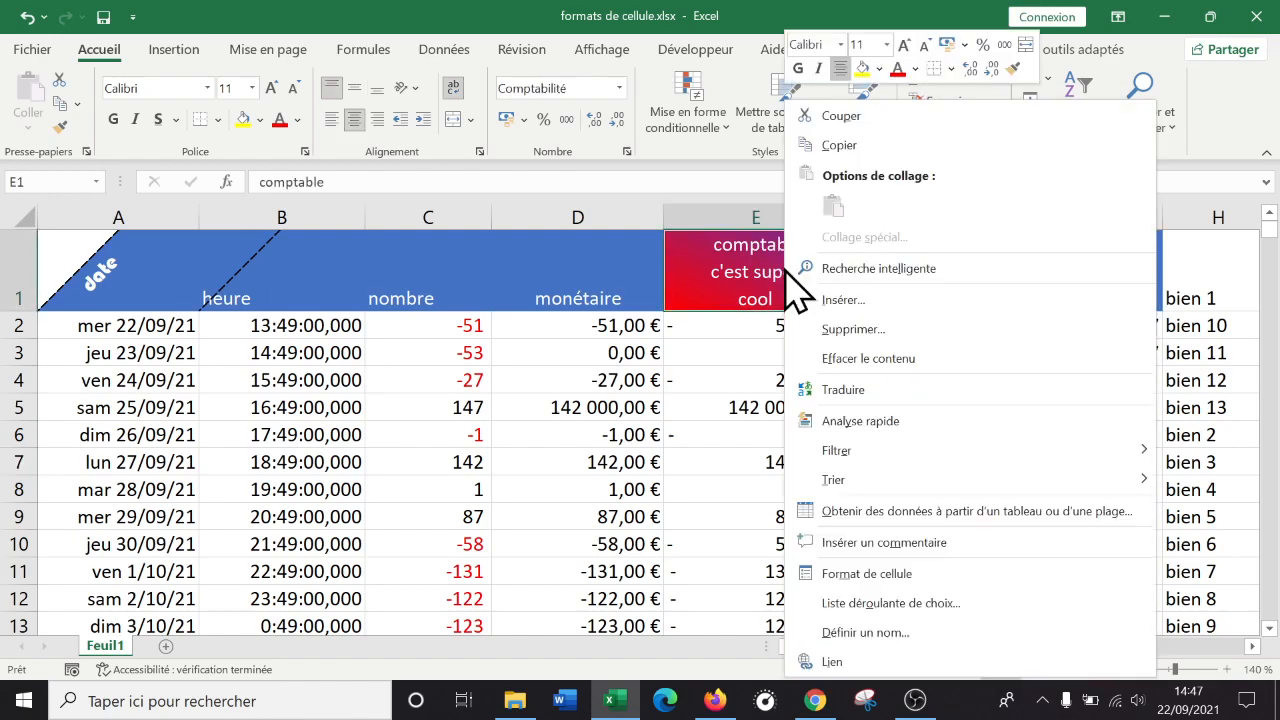
pyautogui.click(866, 580)
pyautogui.click(968, 262)
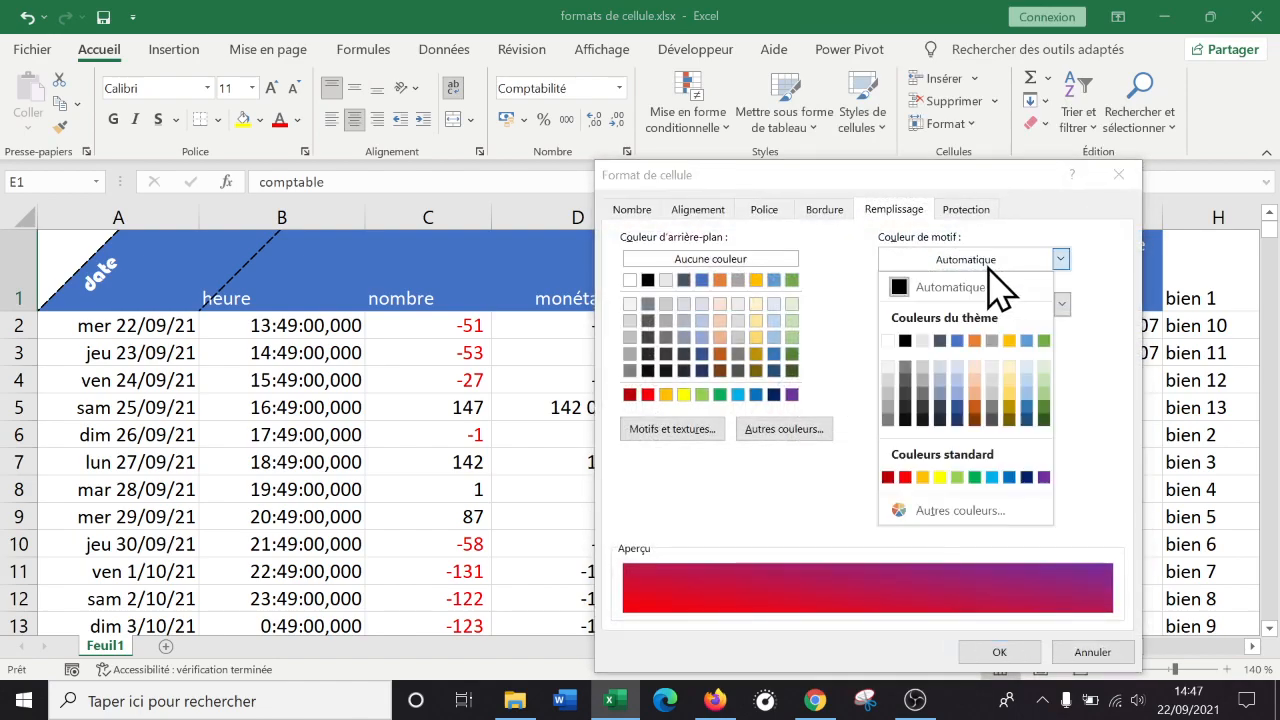
pyautogui.click(1010, 259)
pyautogui.click(1061, 303)
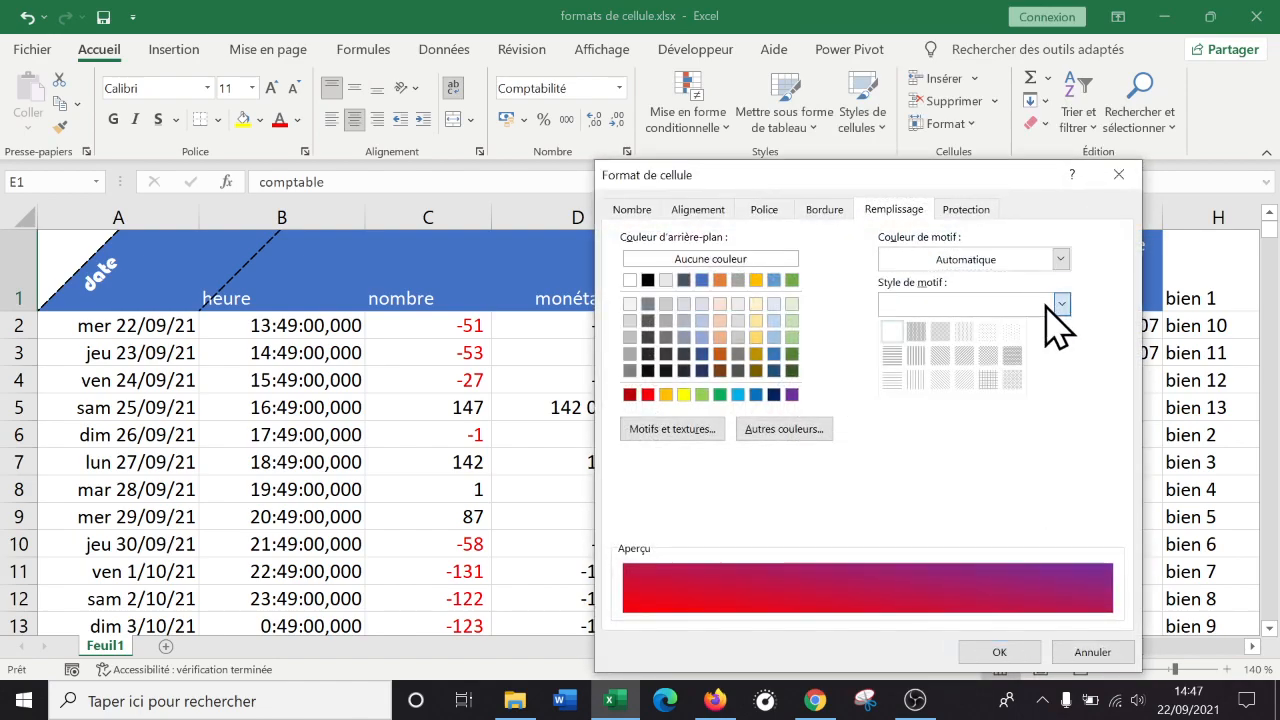
pyautogui.click(940, 332)
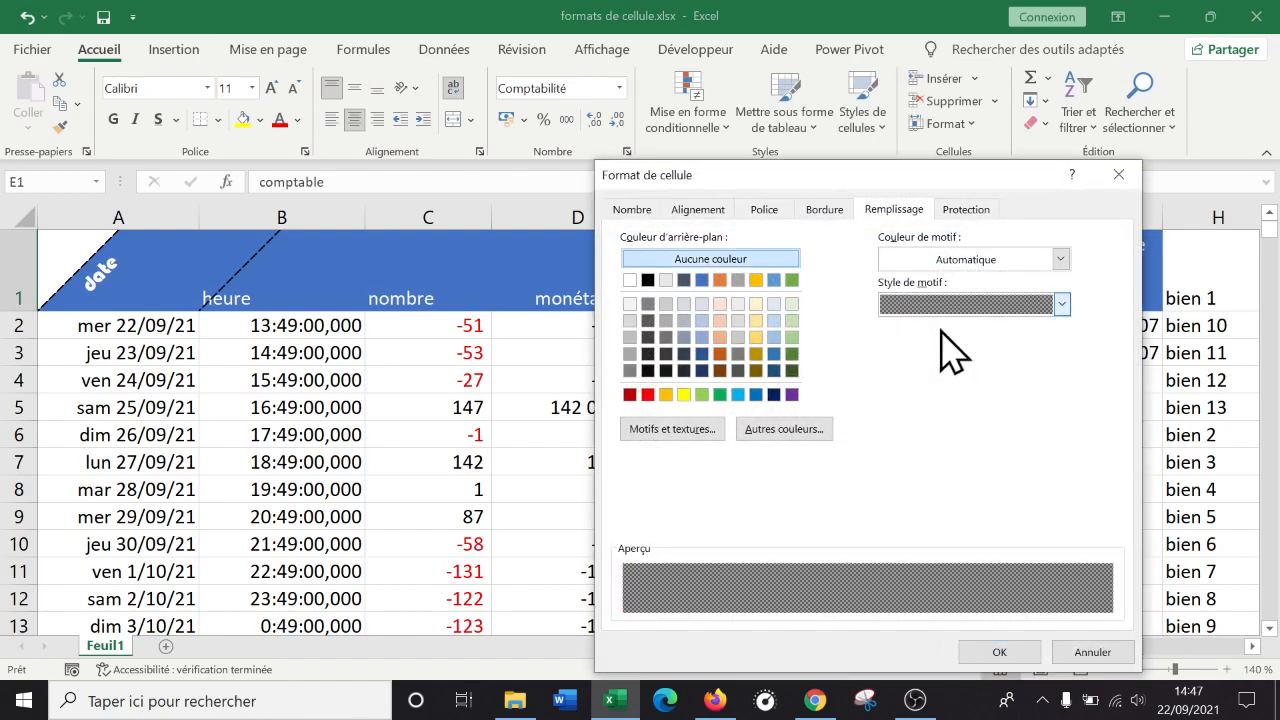
pyautogui.click(1013, 262)
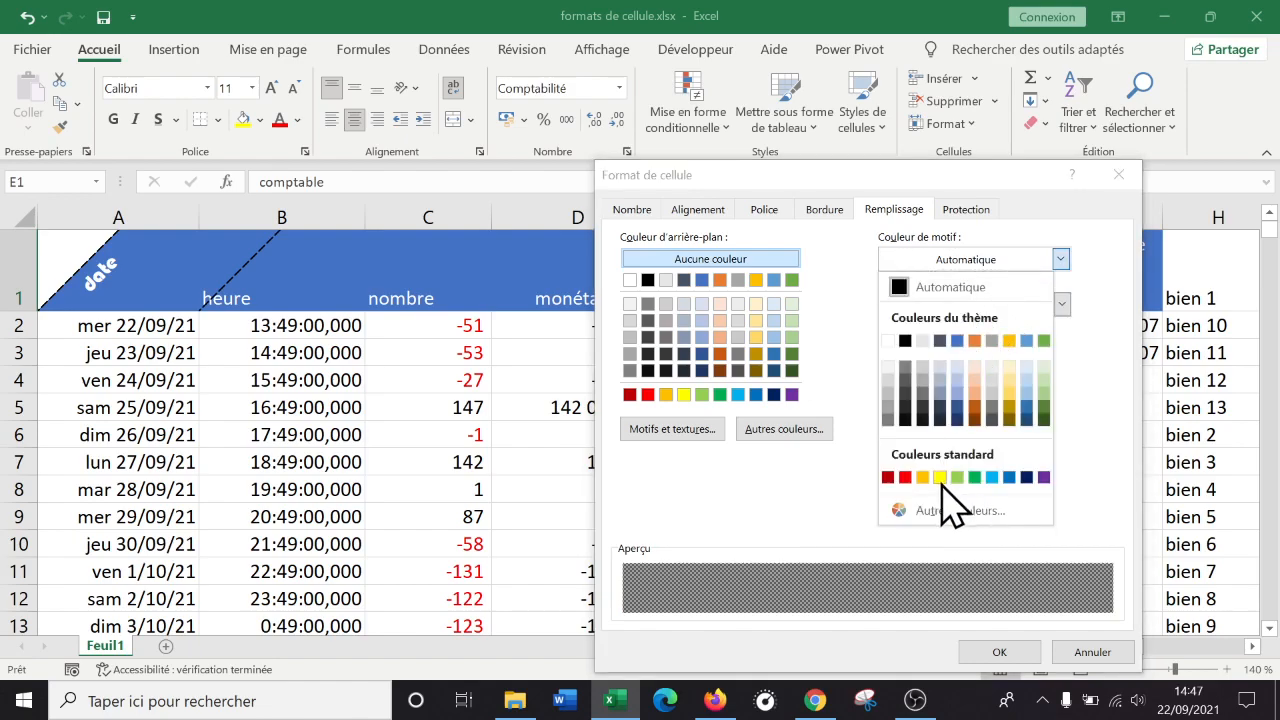
pyautogui.click(1045, 478)
pyautogui.click(1000, 651)
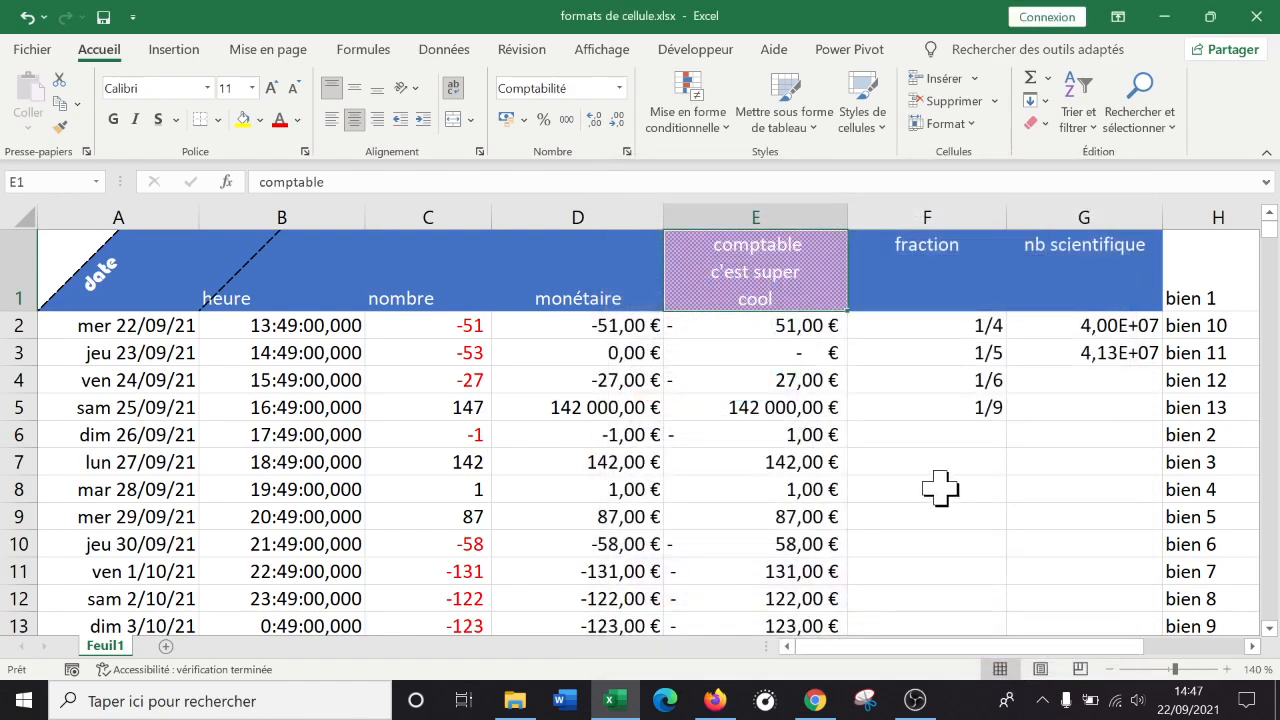
pyautogui.click(952, 458)
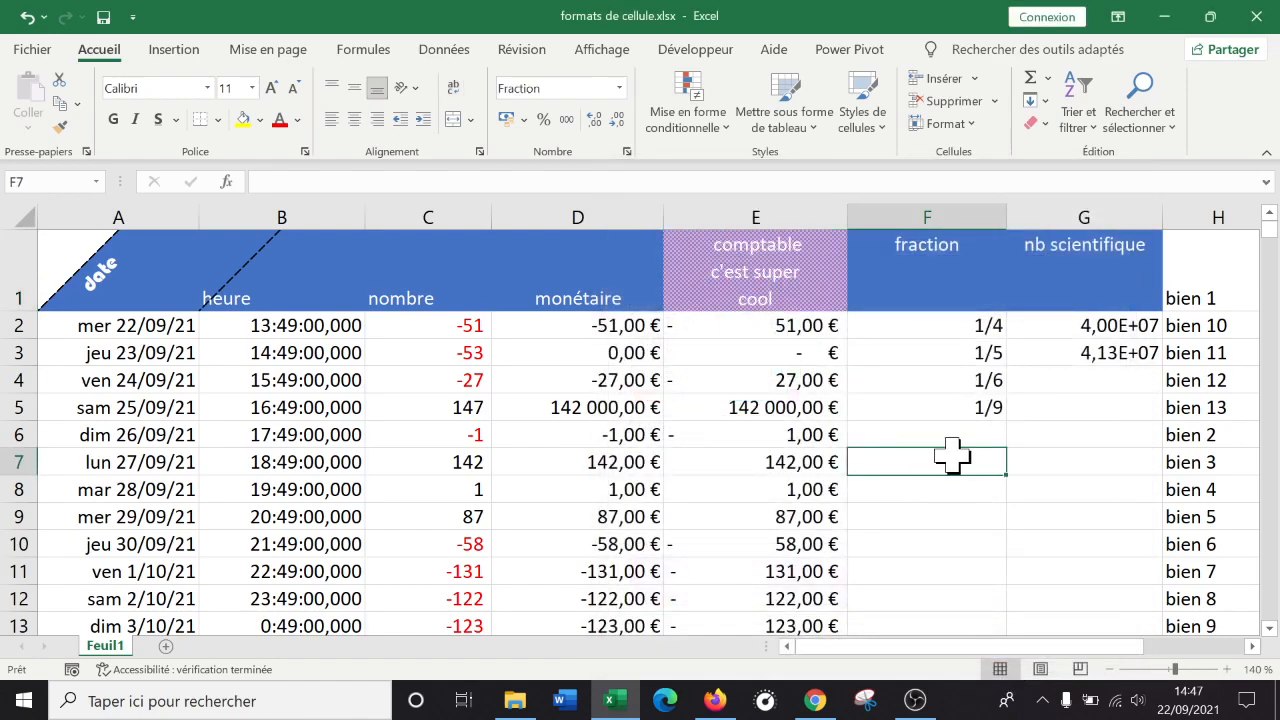
pyautogui.click(27, 17)
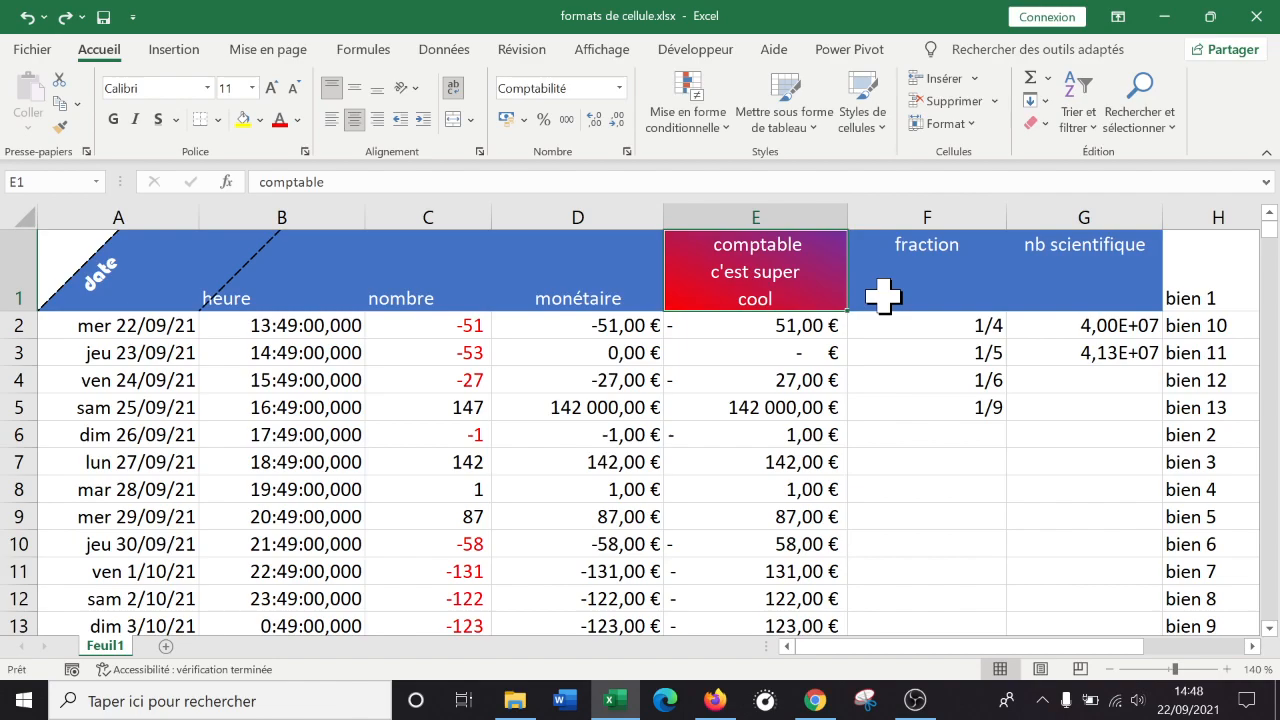
# Copy the formatting of E1:E2 onto I1:I2 with the Format Painter.
pyautogui.click(700, 385)
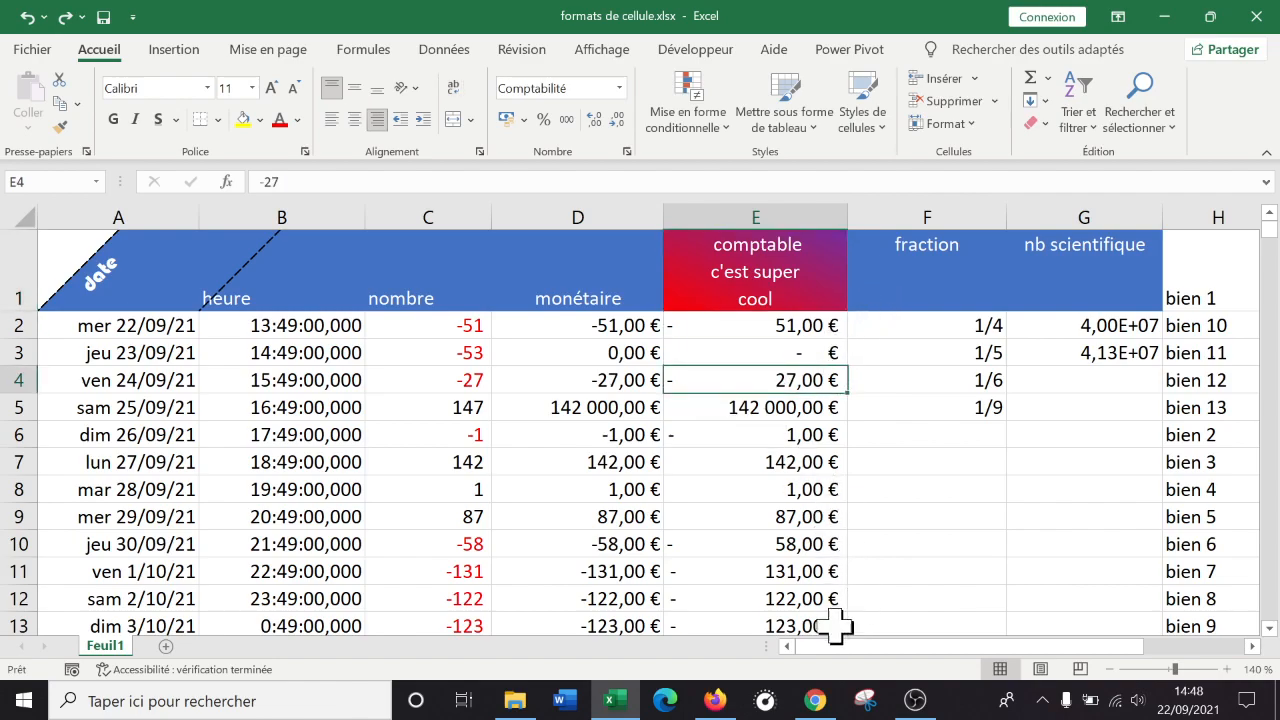
pyautogui.moveTo(1130, 646); pyautogui.dragTo(1225, 646)
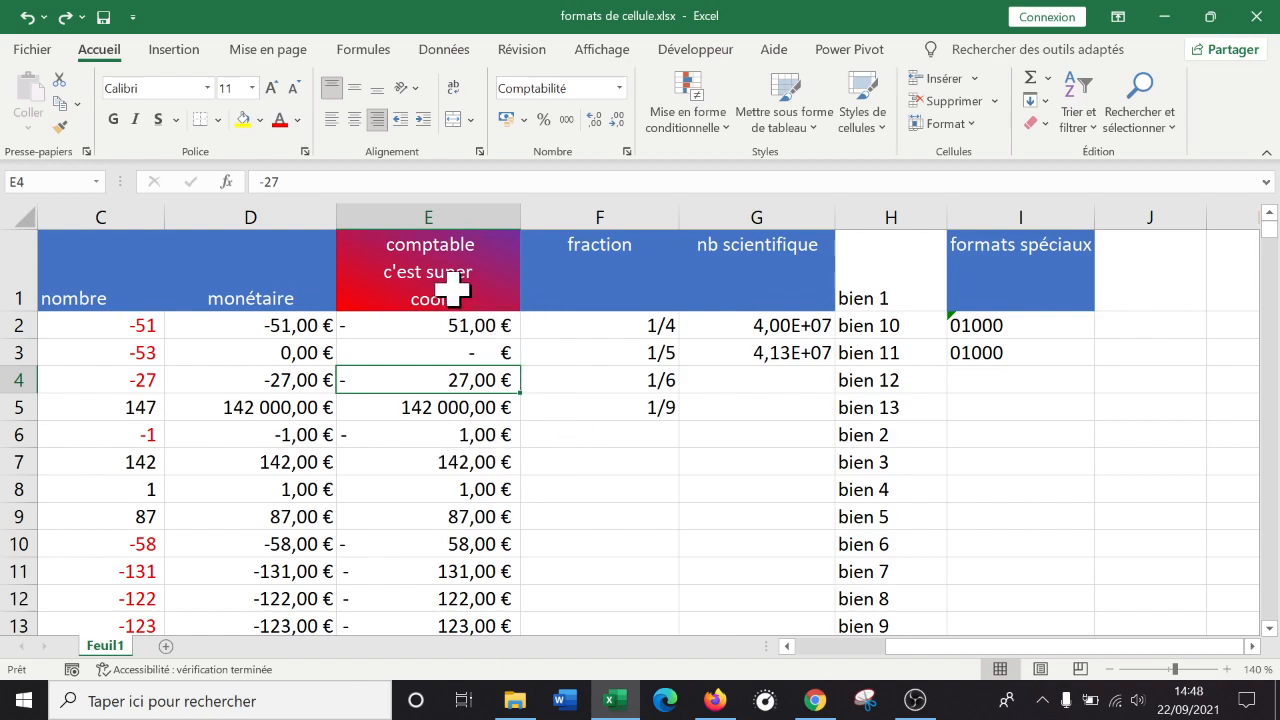
pyautogui.click(478, 266)
pyautogui.moveTo(478, 266); pyautogui.dragTo(467, 318)
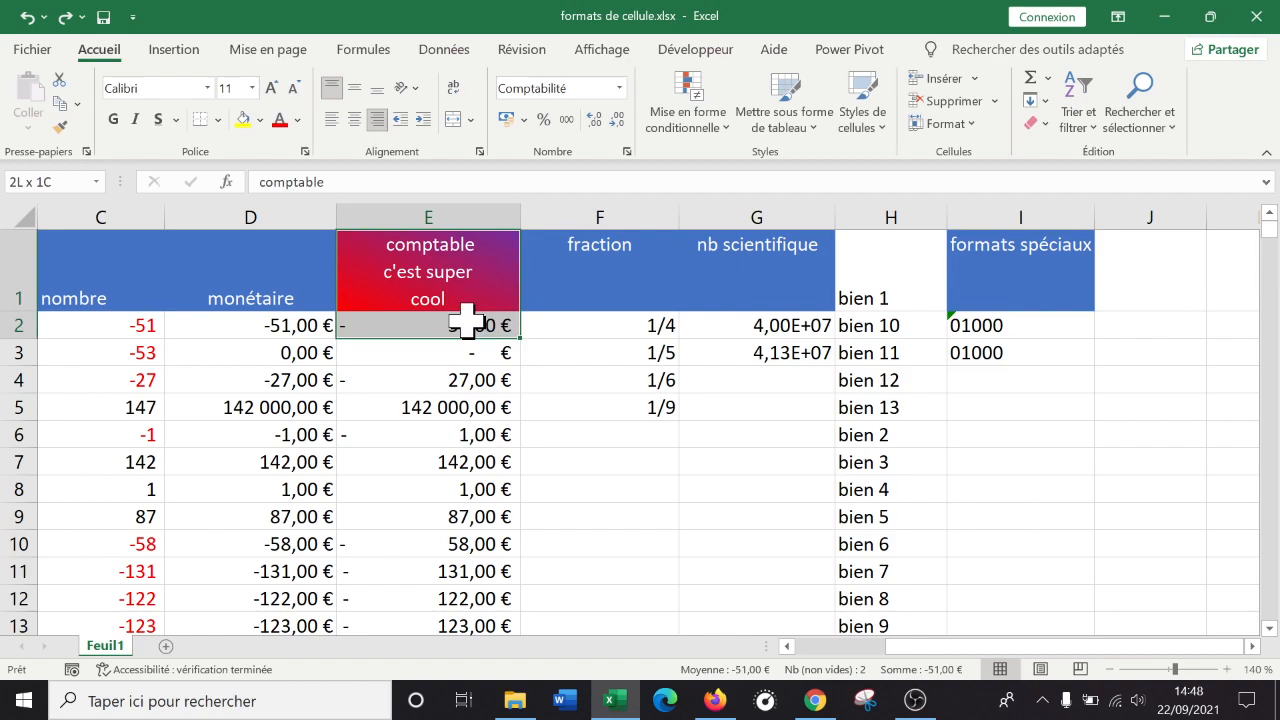
pyautogui.click(60, 127)
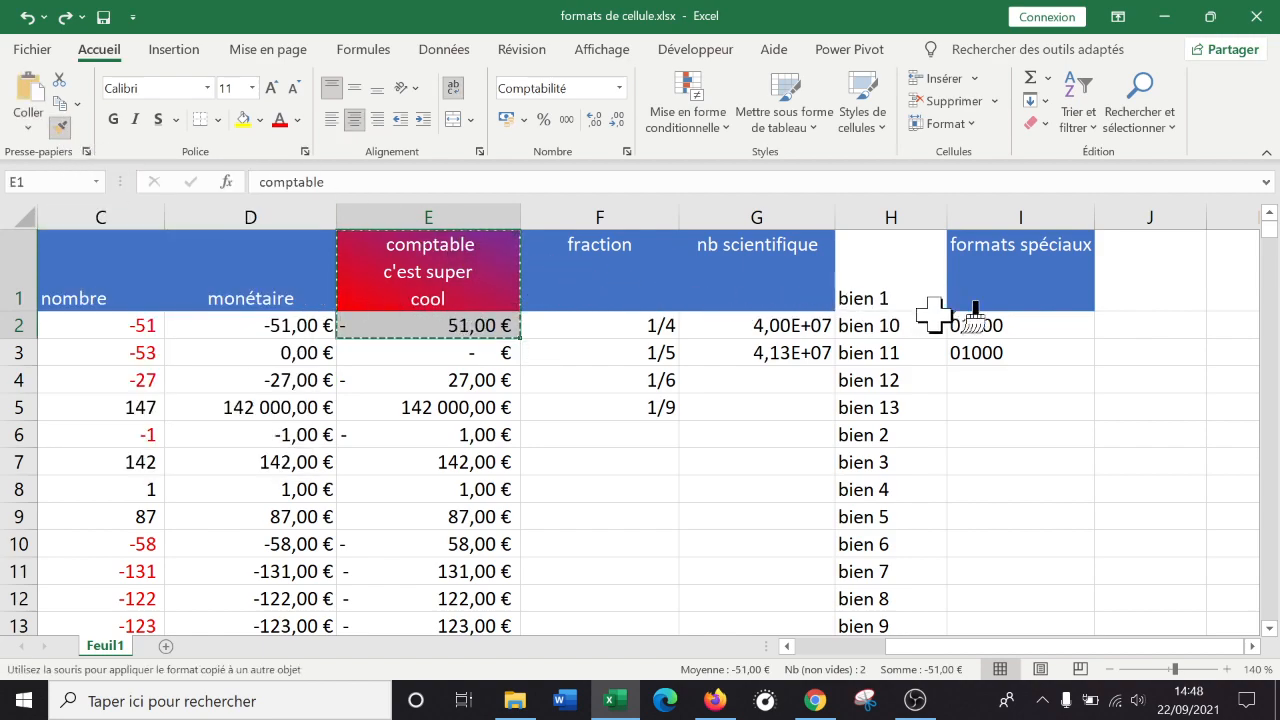
pyautogui.click(1022, 305)
pyautogui.moveTo(1022, 305); pyautogui.dragTo(1024, 330)
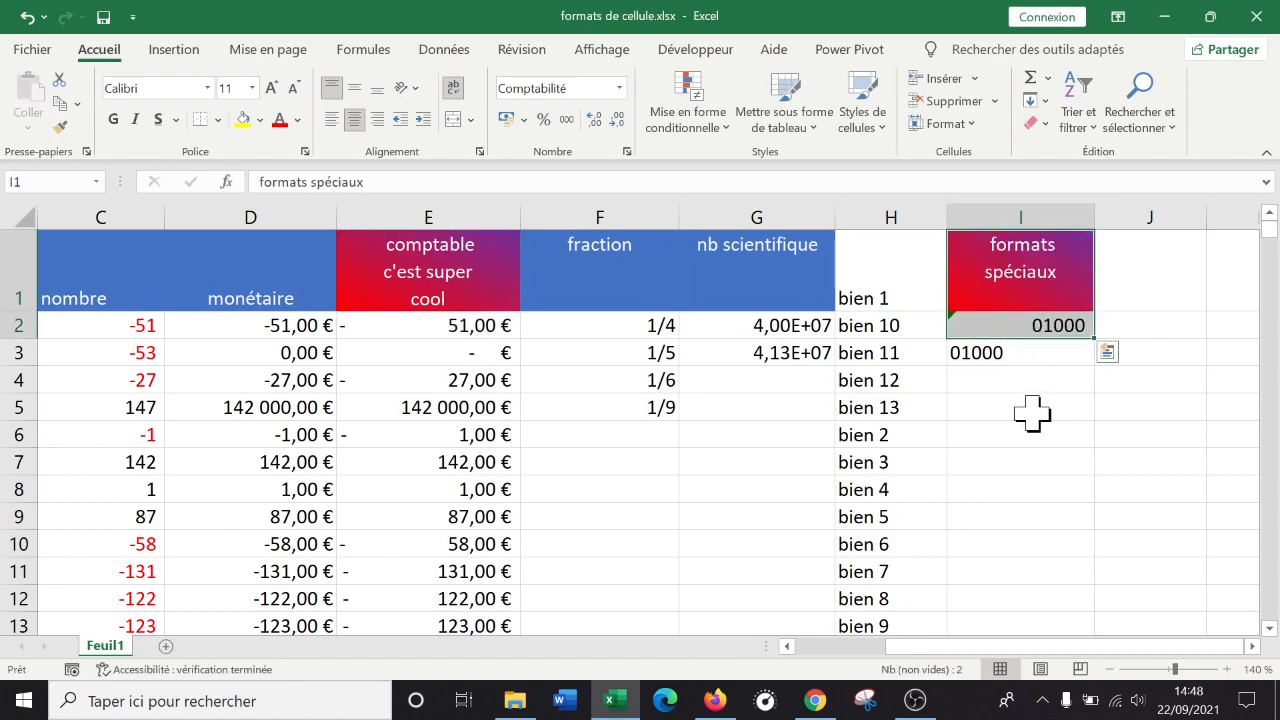
# Re-enter the value in I2 so it displays as 1 000,00 €.
pyautogui.click(508, 326)
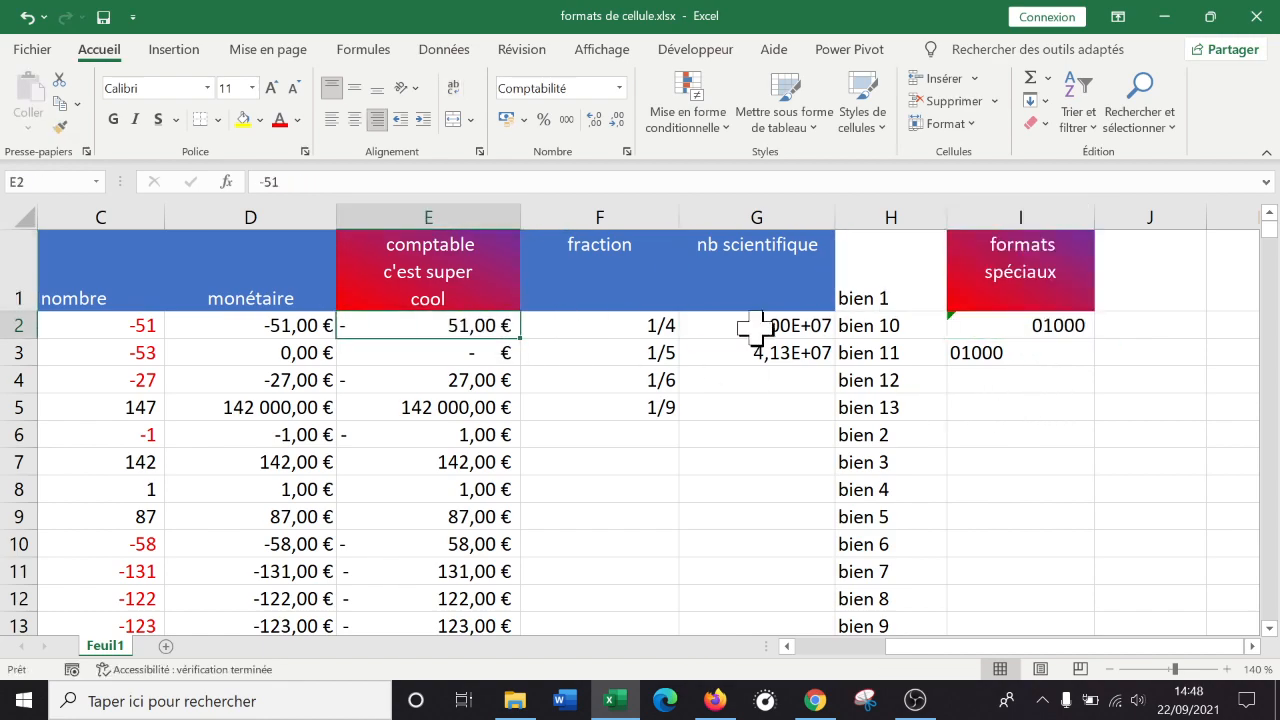
pyautogui.click(1045, 330)
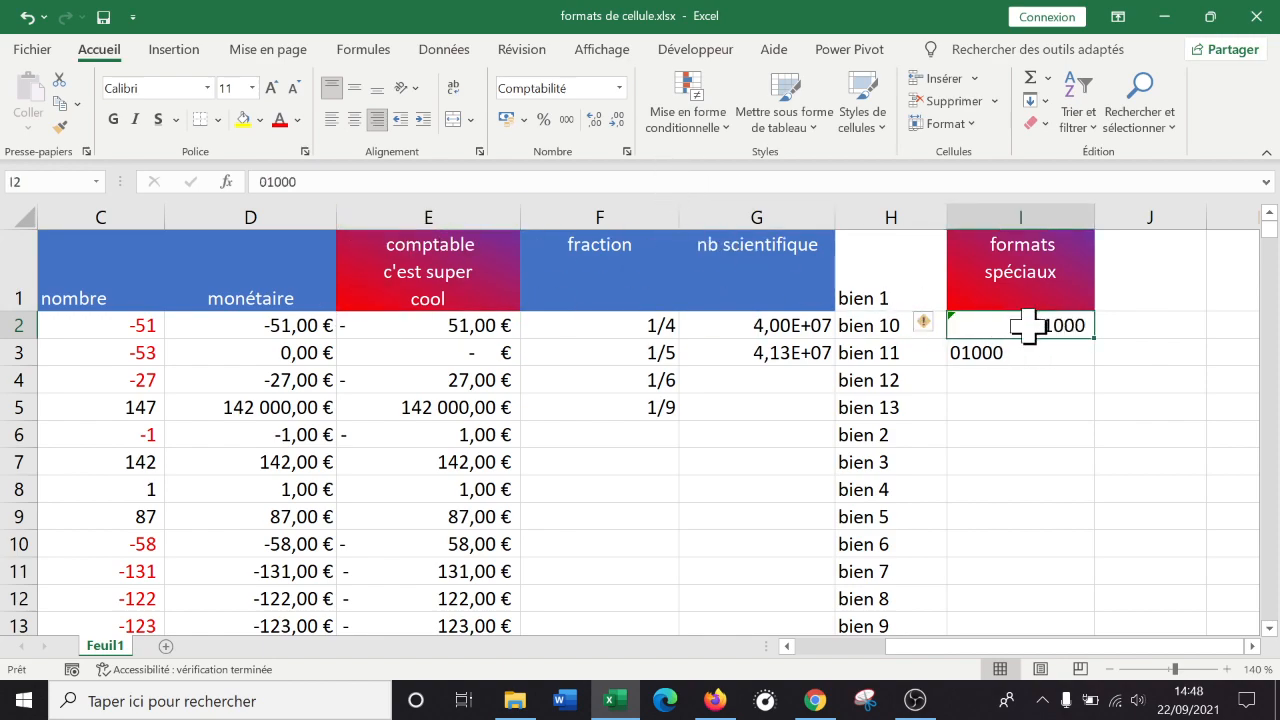
pyautogui.click(265, 181)
pyautogui.press('Return')
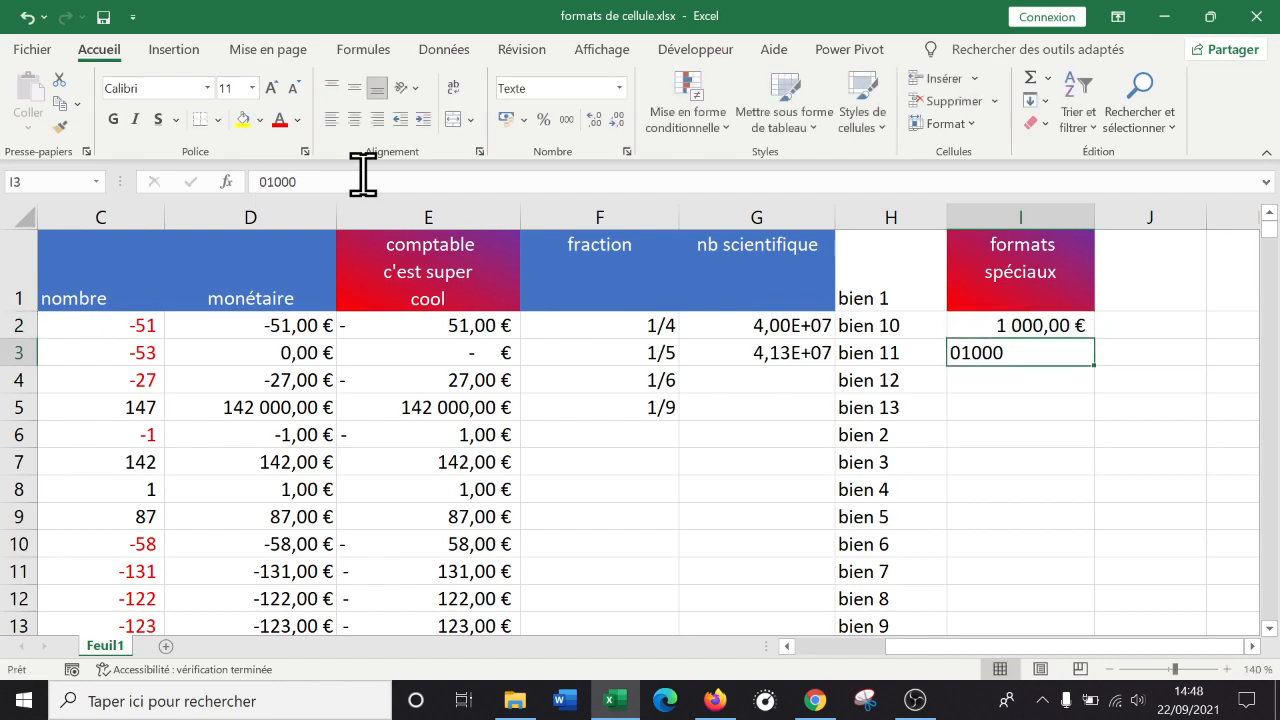
# Paint the comptable header E1's gradient formatting onto the formats spéciaux header I1.
pyautogui.click(492, 325)
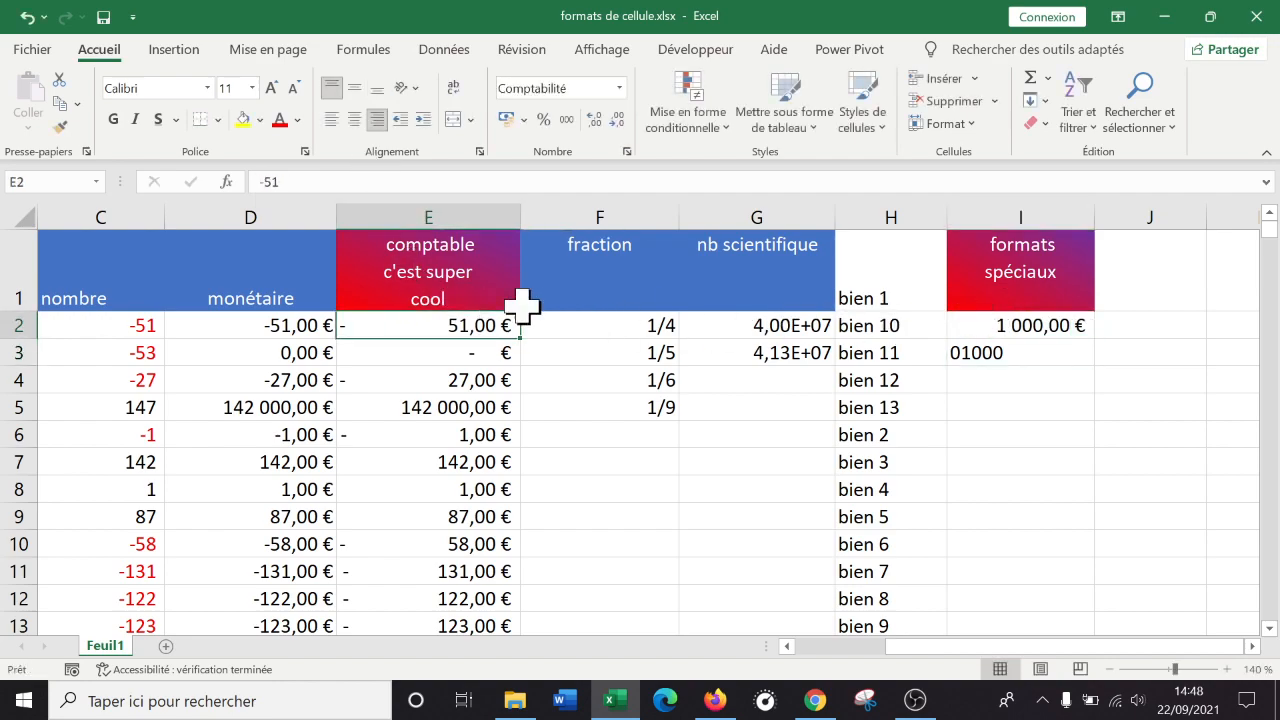
pyautogui.click(425, 278)
pyautogui.click(60, 126)
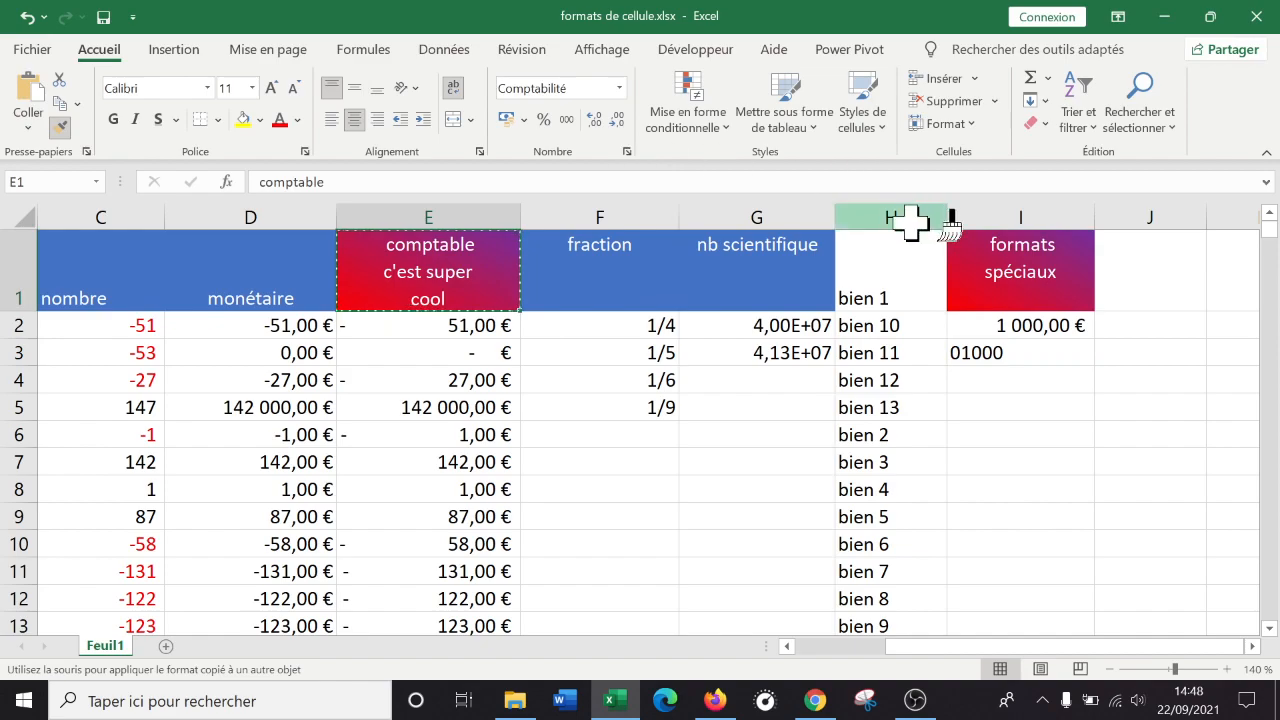
pyautogui.click(1021, 276)
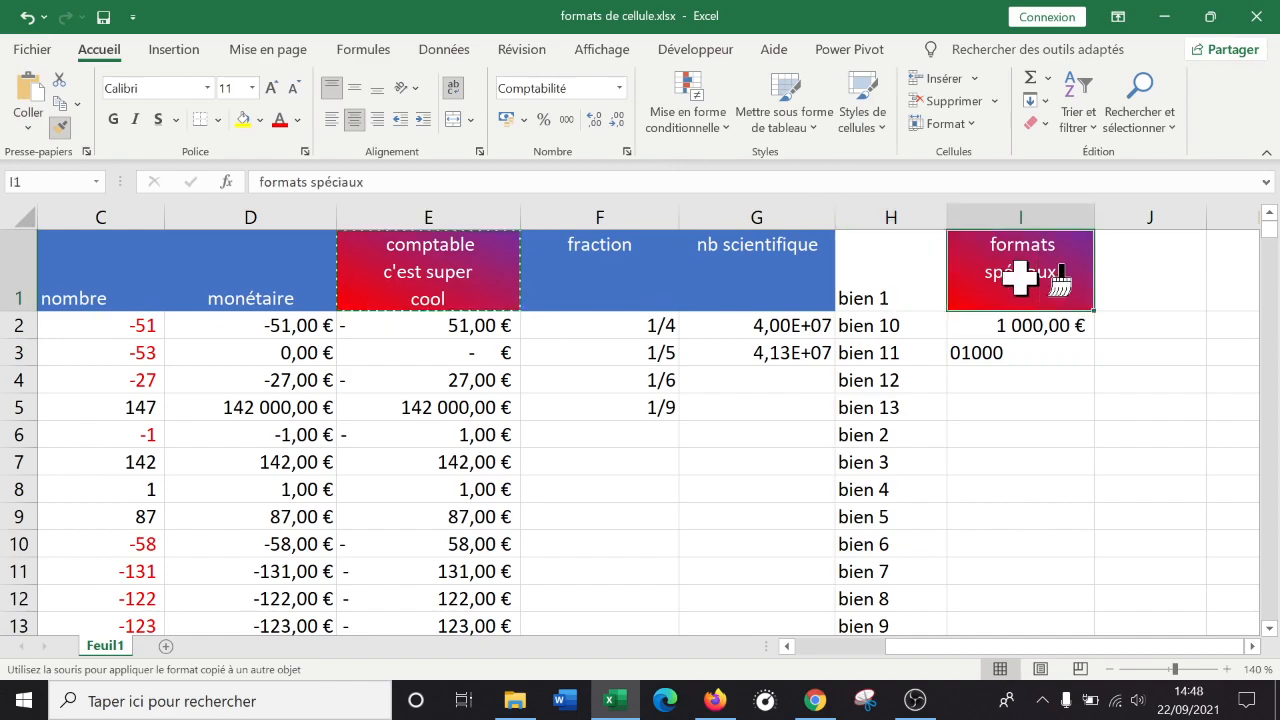
pyautogui.click(627, 152)
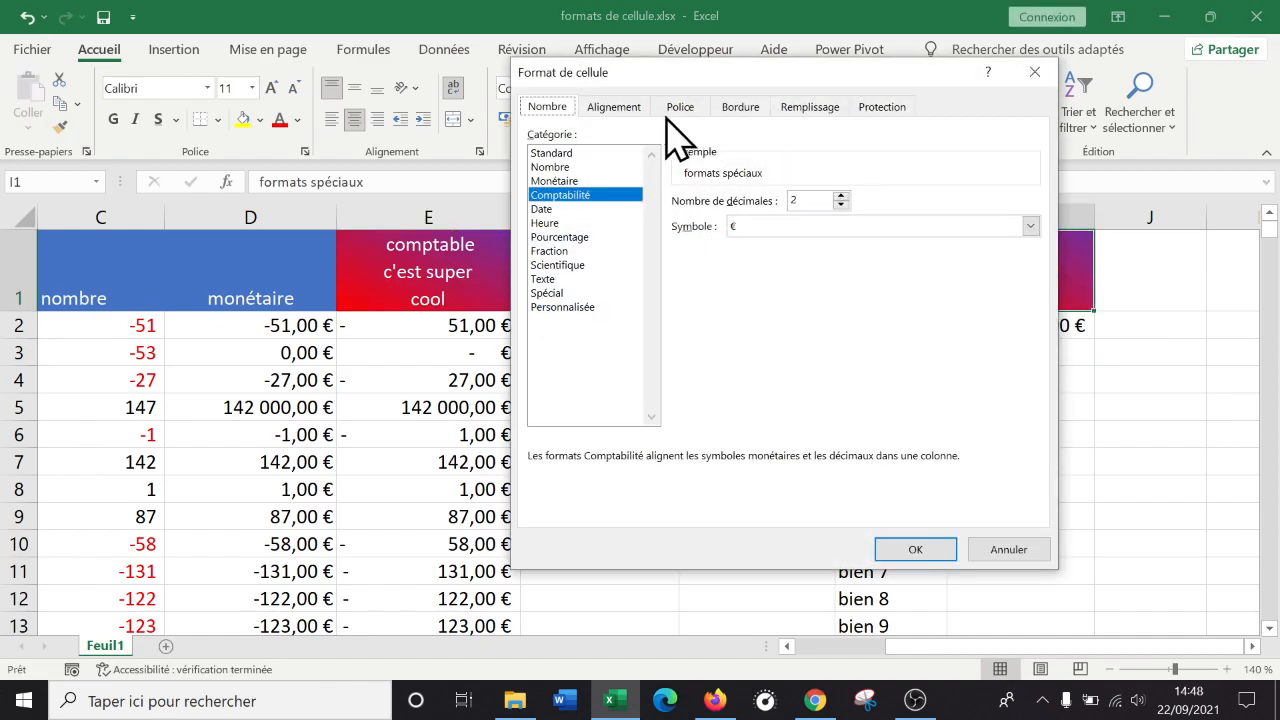
pyautogui.click(614, 108)
pyautogui.click(681, 108)
pyautogui.click(740, 108)
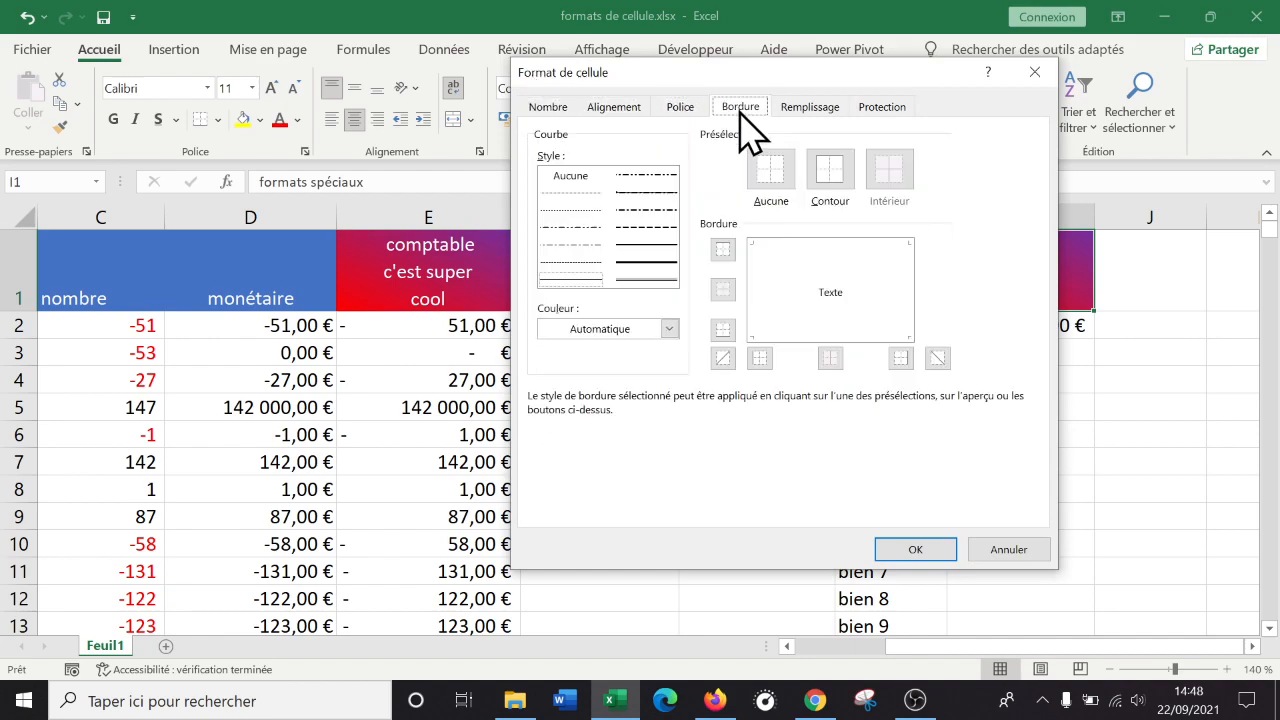
pyautogui.click(809, 108)
pyautogui.click(893, 108)
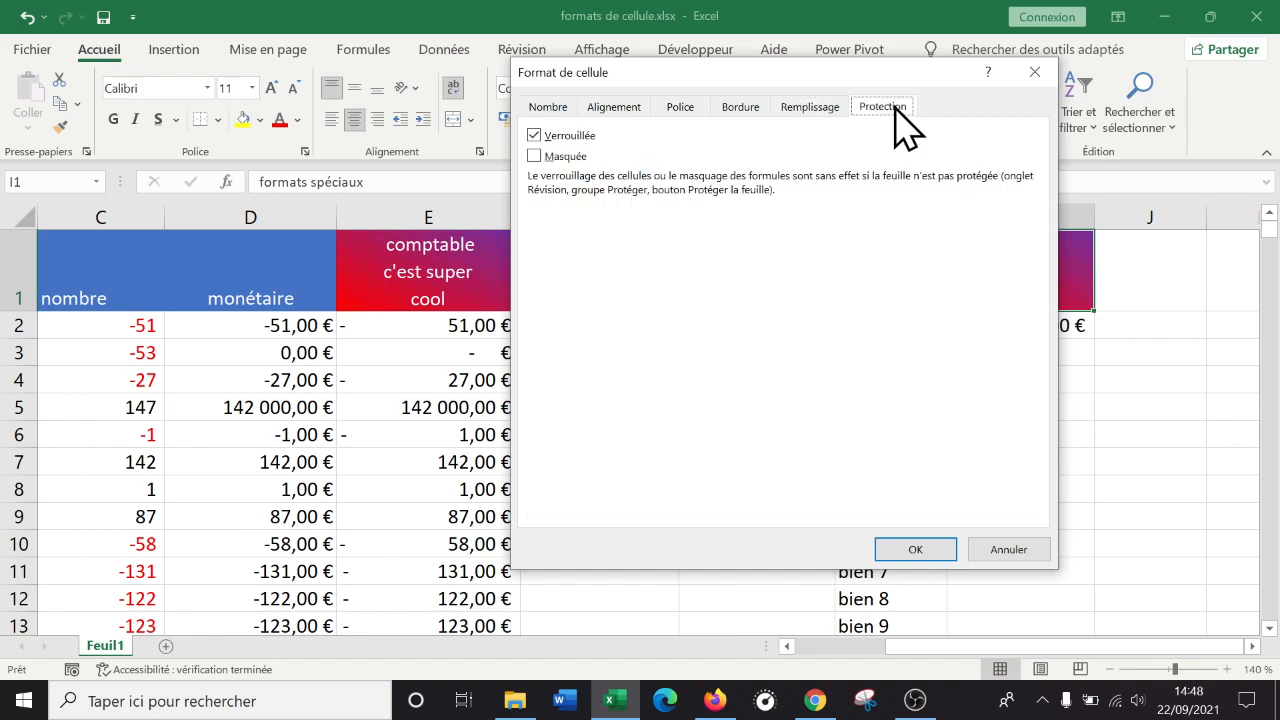
pyautogui.press('Escape')
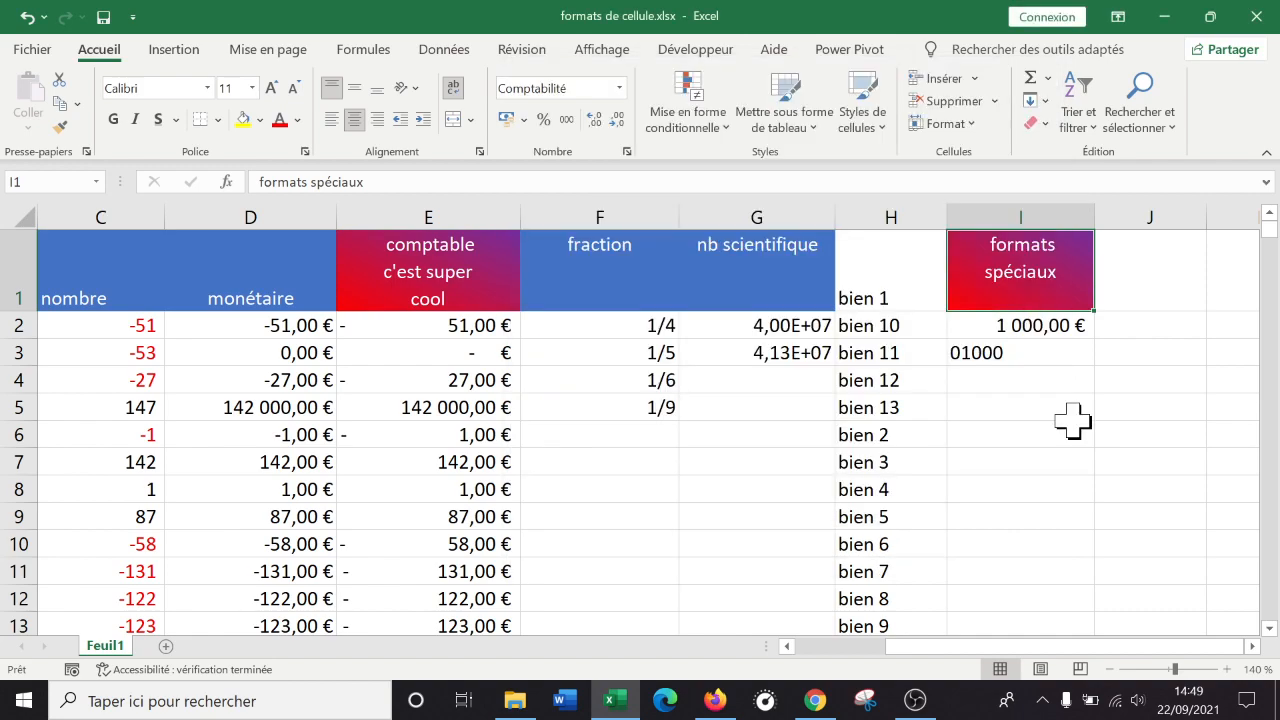
# Insert a new sheet named 'protection des cellules' and zoom in on it.
pyautogui.click(1252, 646)
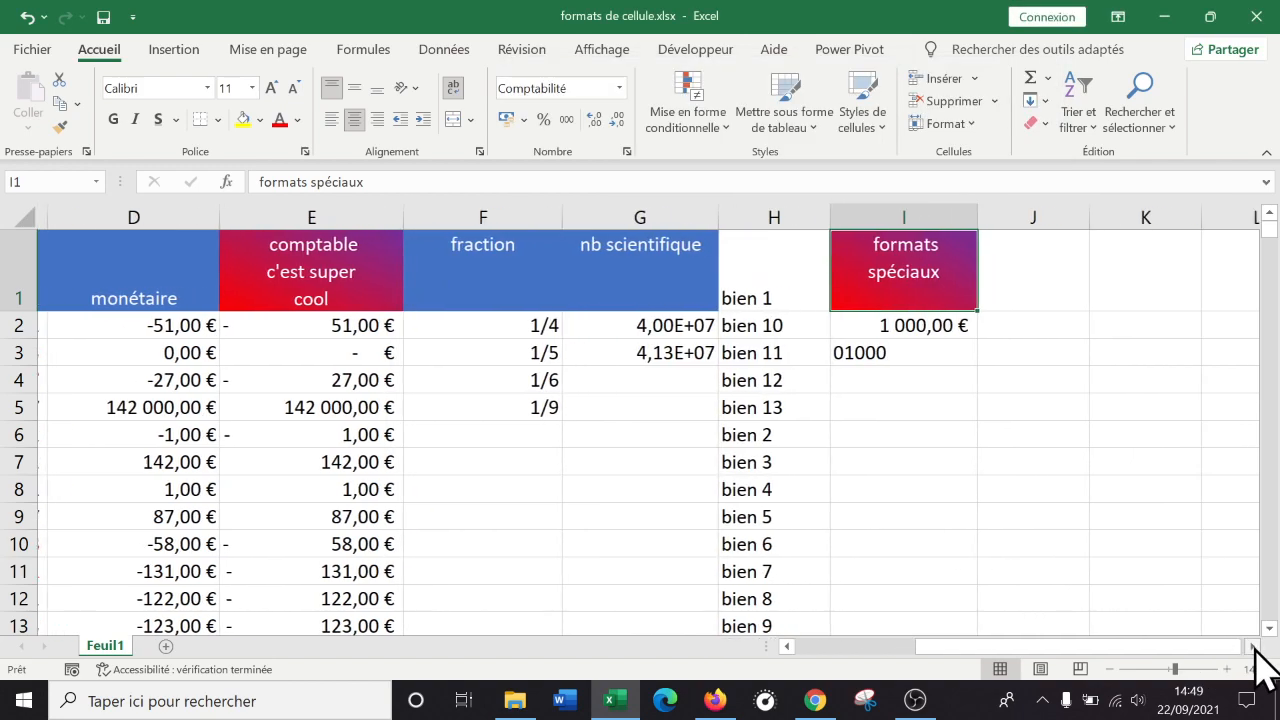
pyautogui.click(1252, 646)
pyautogui.click(1252, 646)
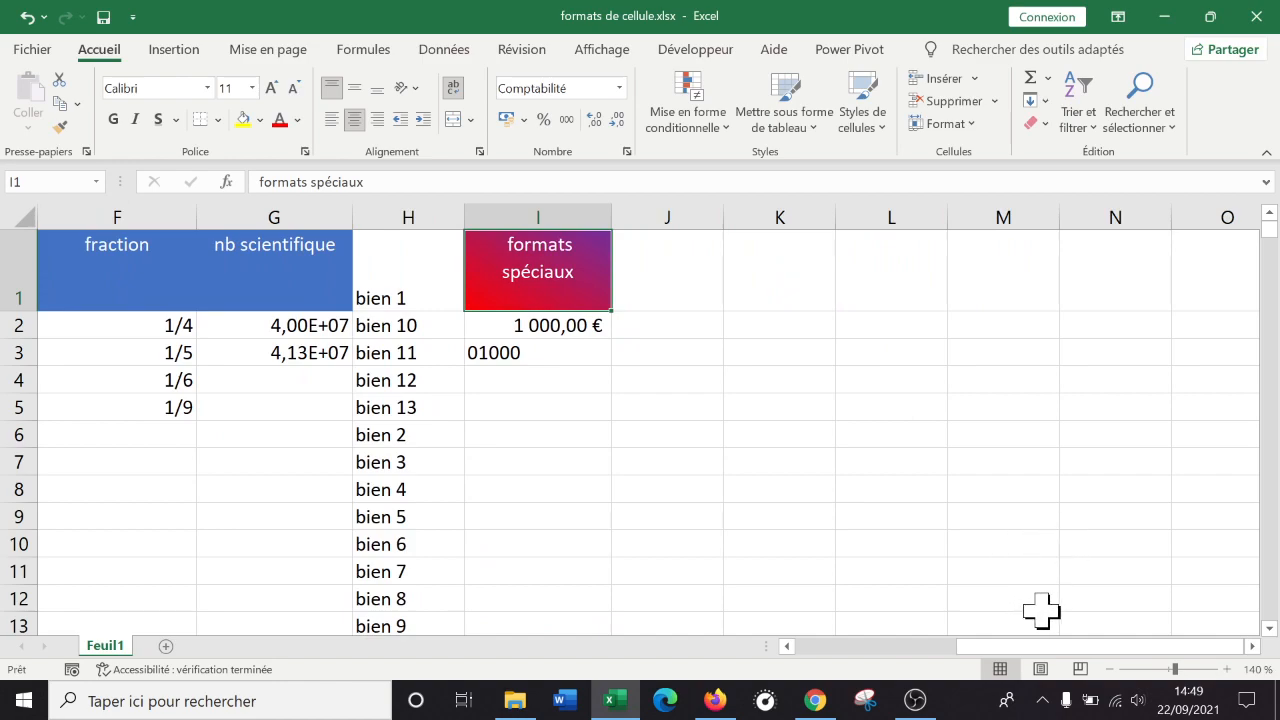
pyautogui.click(165, 646)
pyautogui.write('protection des cellule')
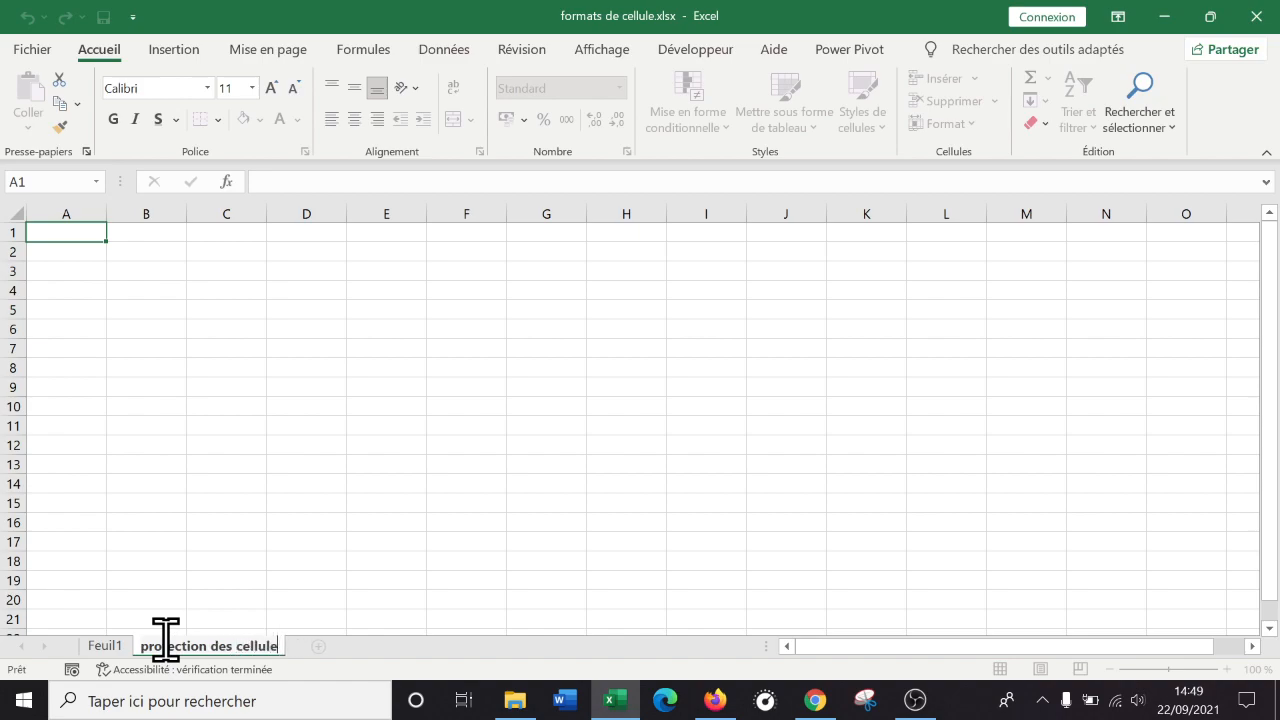
pyautogui.write('s')
pyautogui.press('Return')
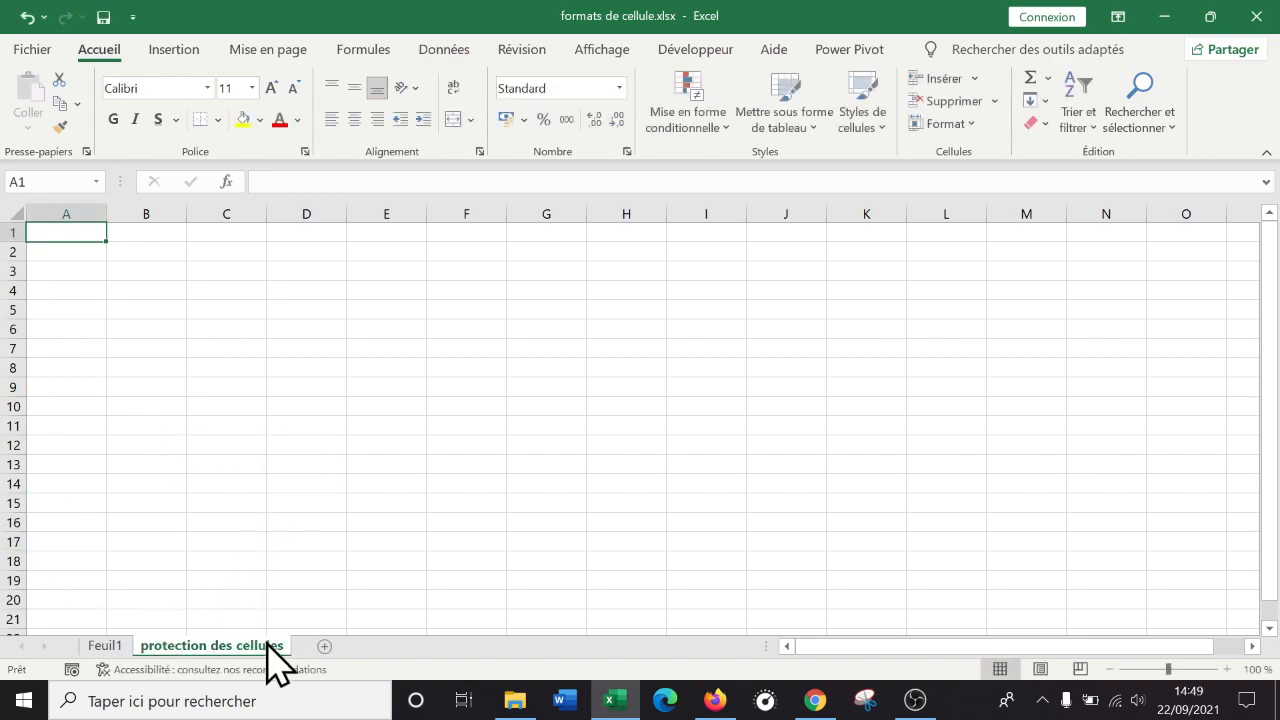
pyautogui.click(1227, 669)
pyautogui.click(1227, 669)
pyautogui.click(1227, 669)
pyautogui.click(1227, 669)
pyautogui.click(1227, 669)
pyautogui.click(1227, 669)
pyautogui.click(1227, 669)
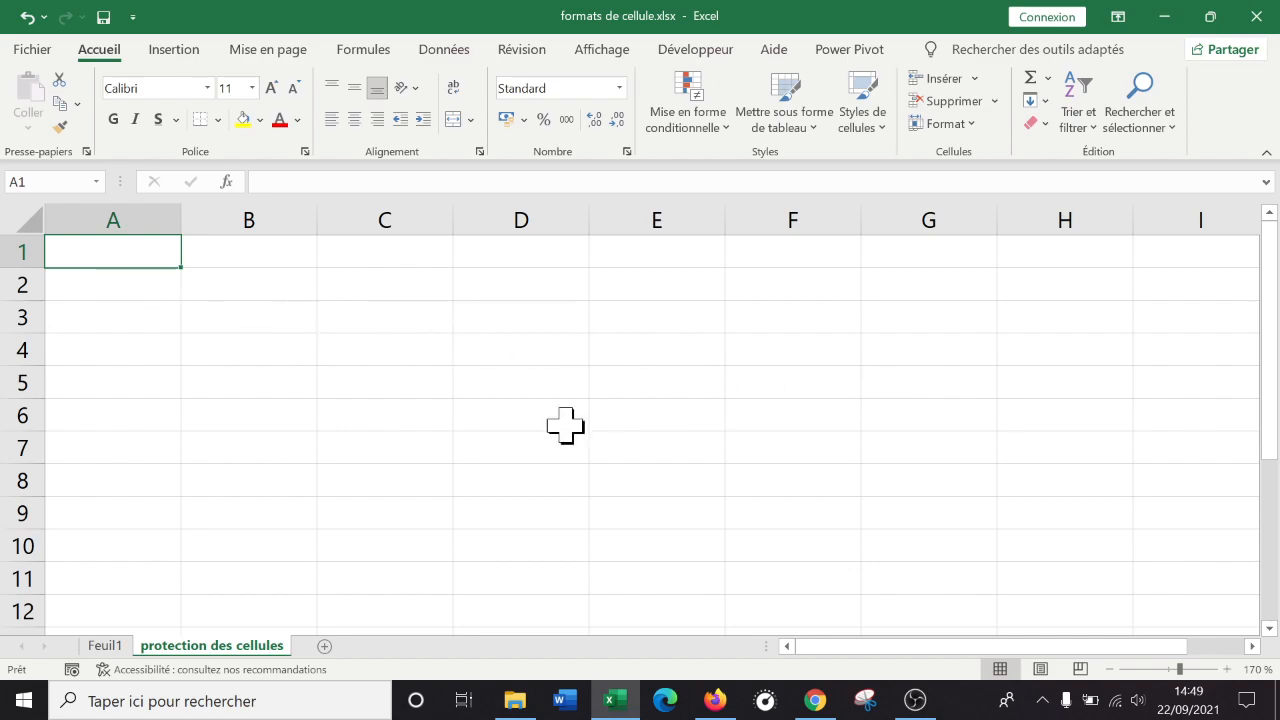
# Enter the headers produit, prix ht, 20% and prix ttc in A1:D1.
pyautogui.doubleClick(143, 258)
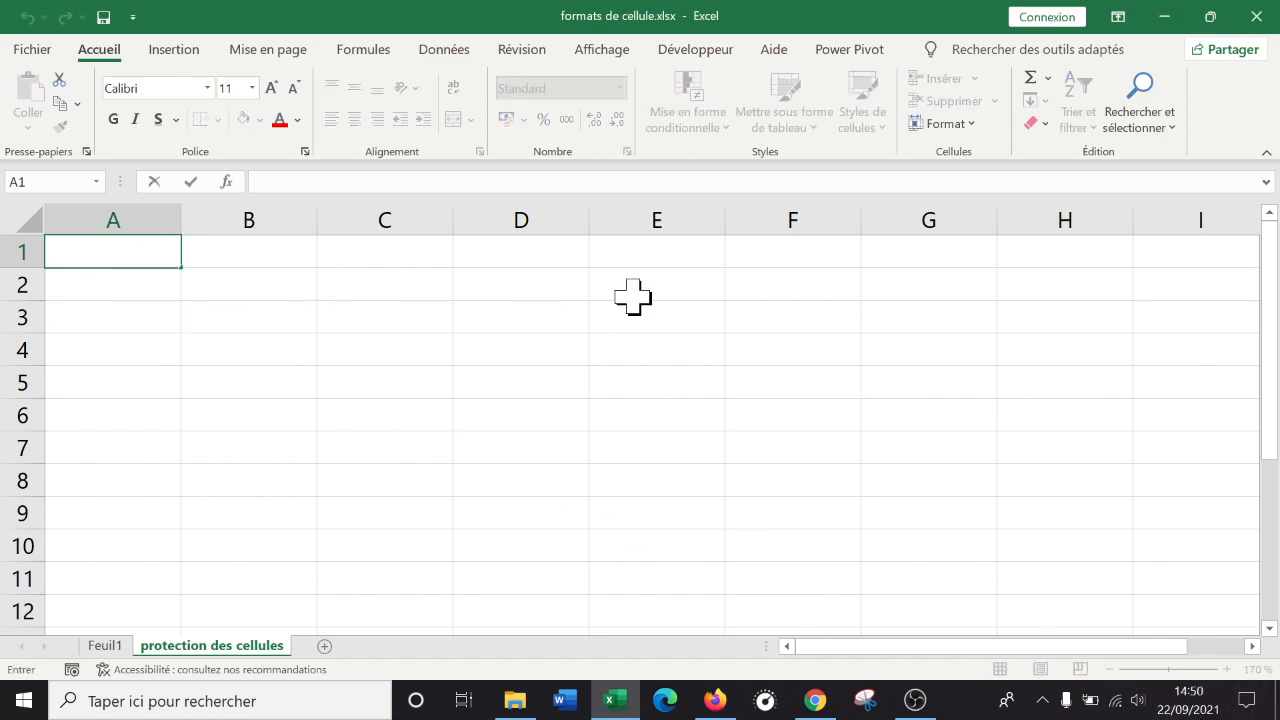
pyautogui.press('Escape')
pyautogui.press('Tab')
pyautogui.press('Return')
pyautogui.press('Up')
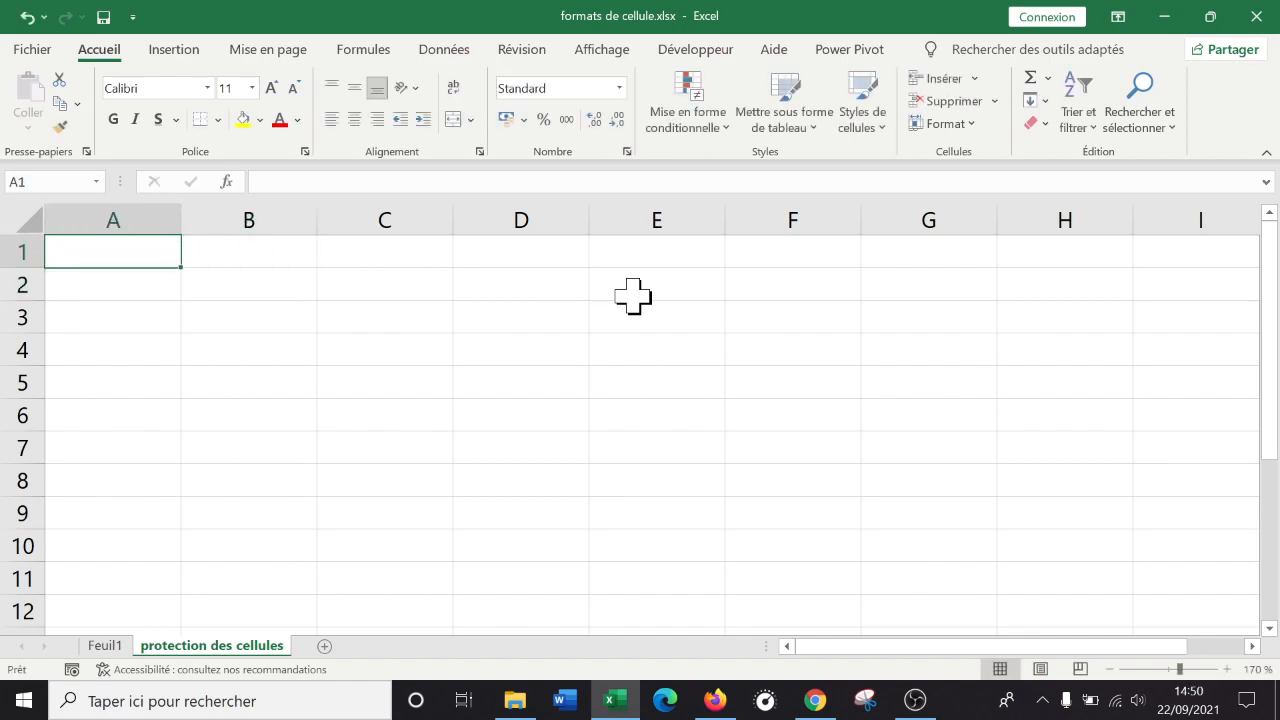
pyautogui.write('produit')
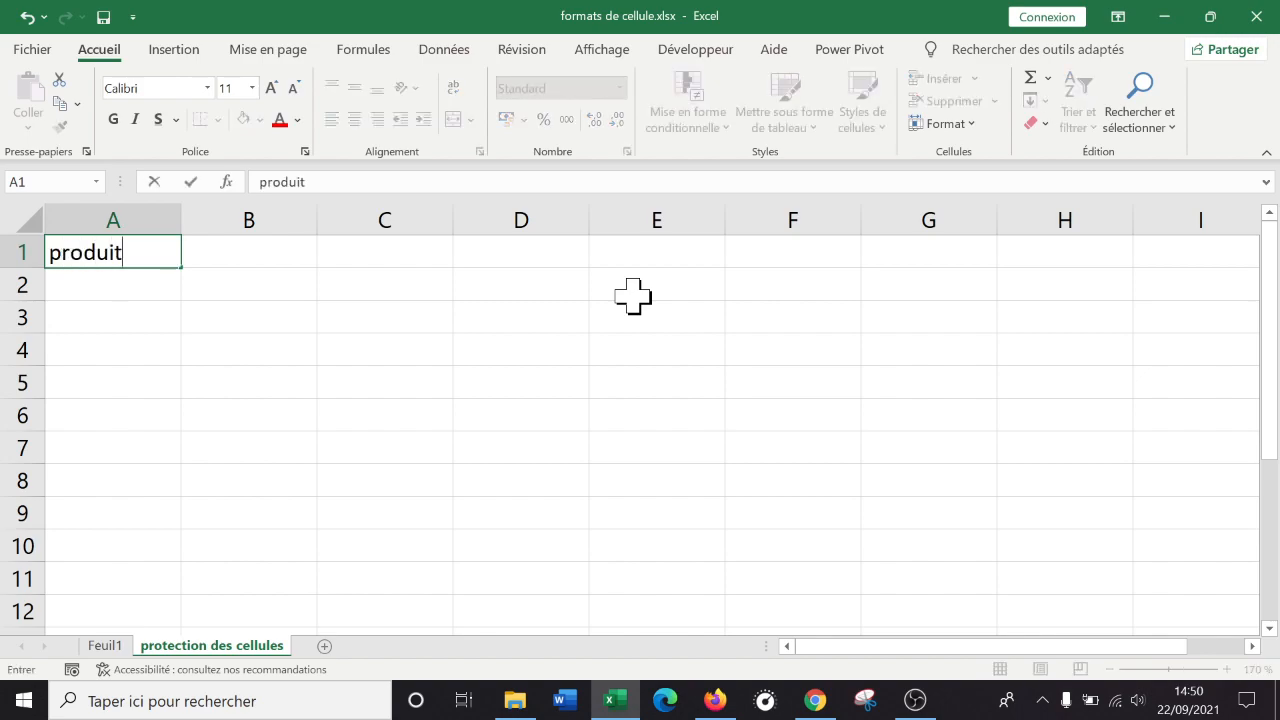
pyautogui.press('Tab')
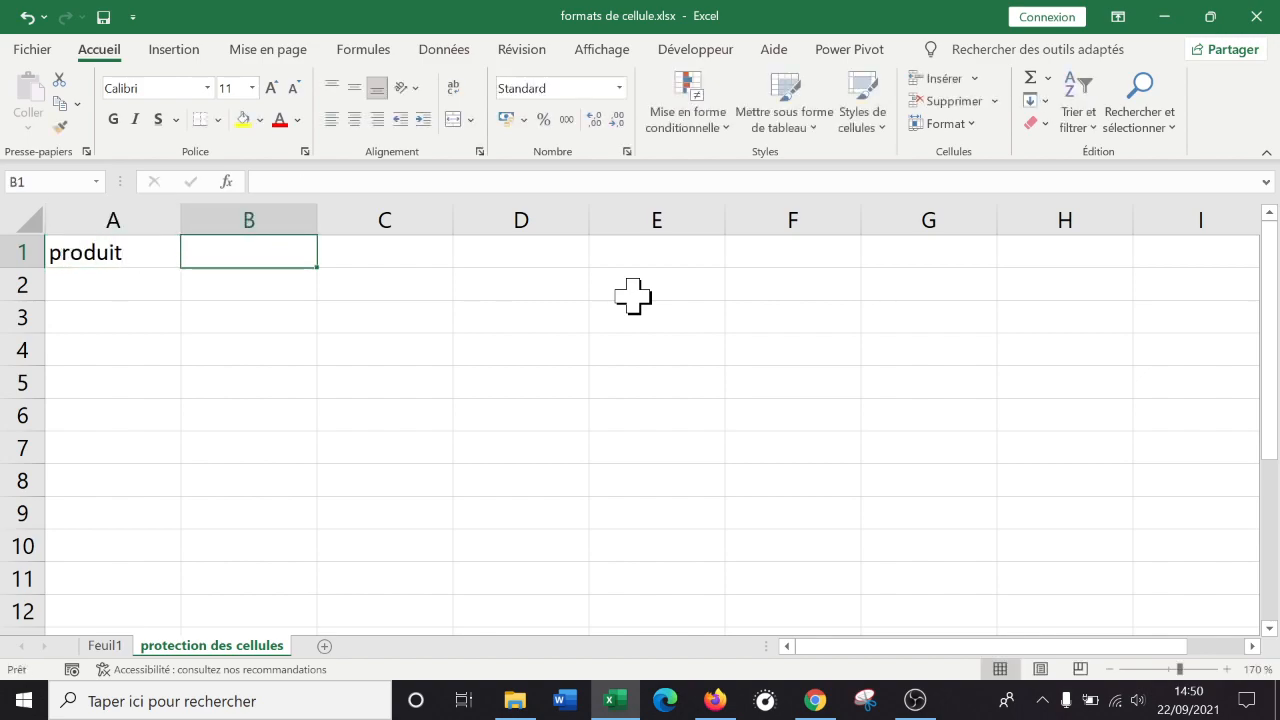
pyautogui.write('prix ht')
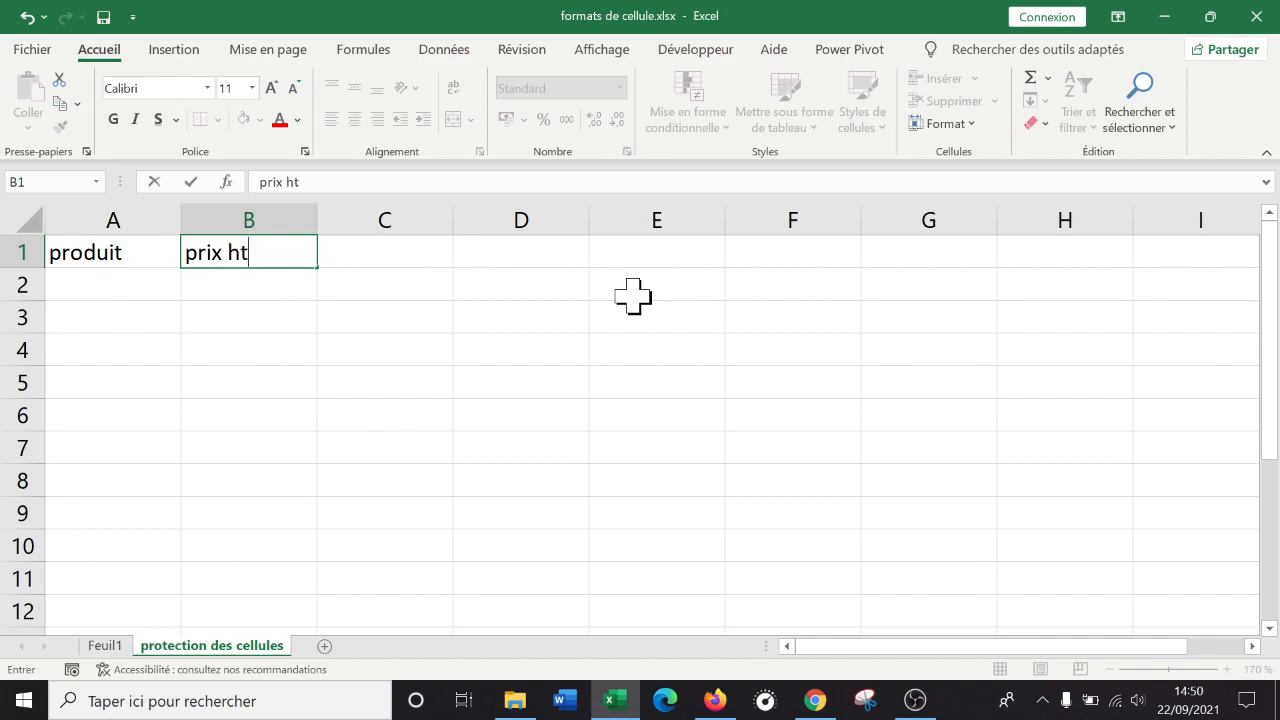
pyautogui.press('Tab')
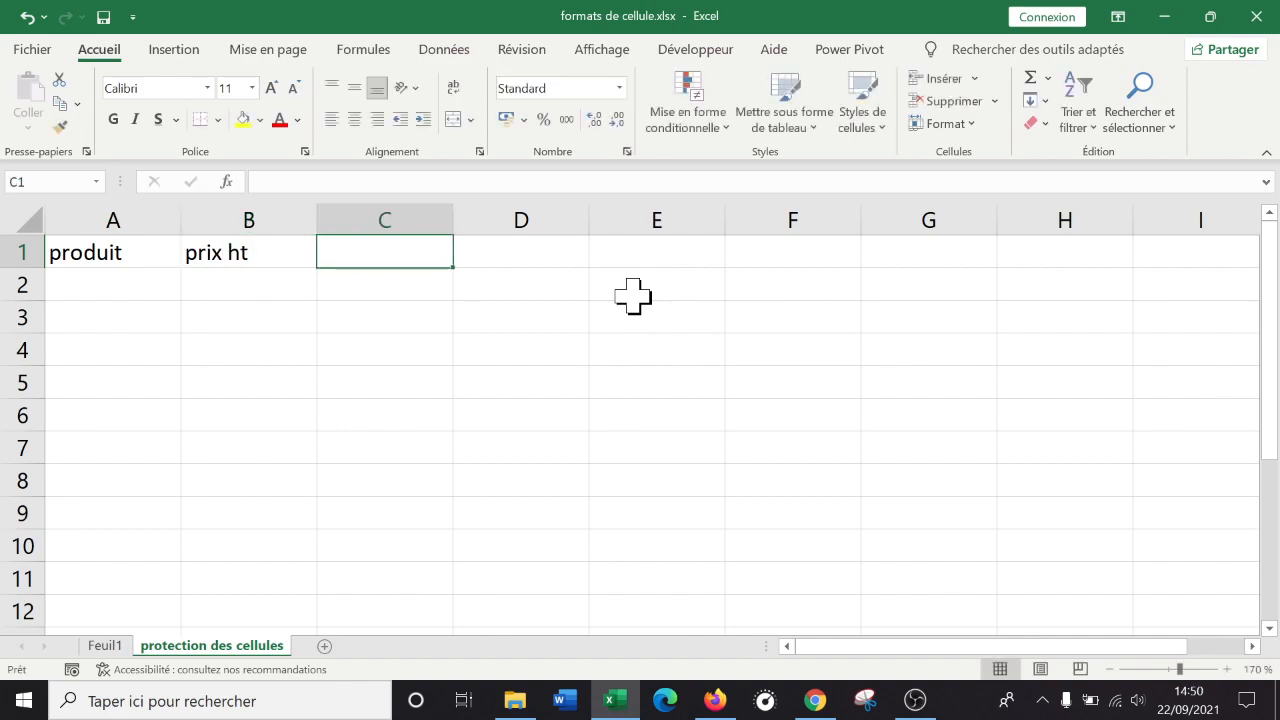
pyautogui.write('20%')
pyautogui.press('Return')
pyautogui.press('Up')
pyautogui.press('Right')
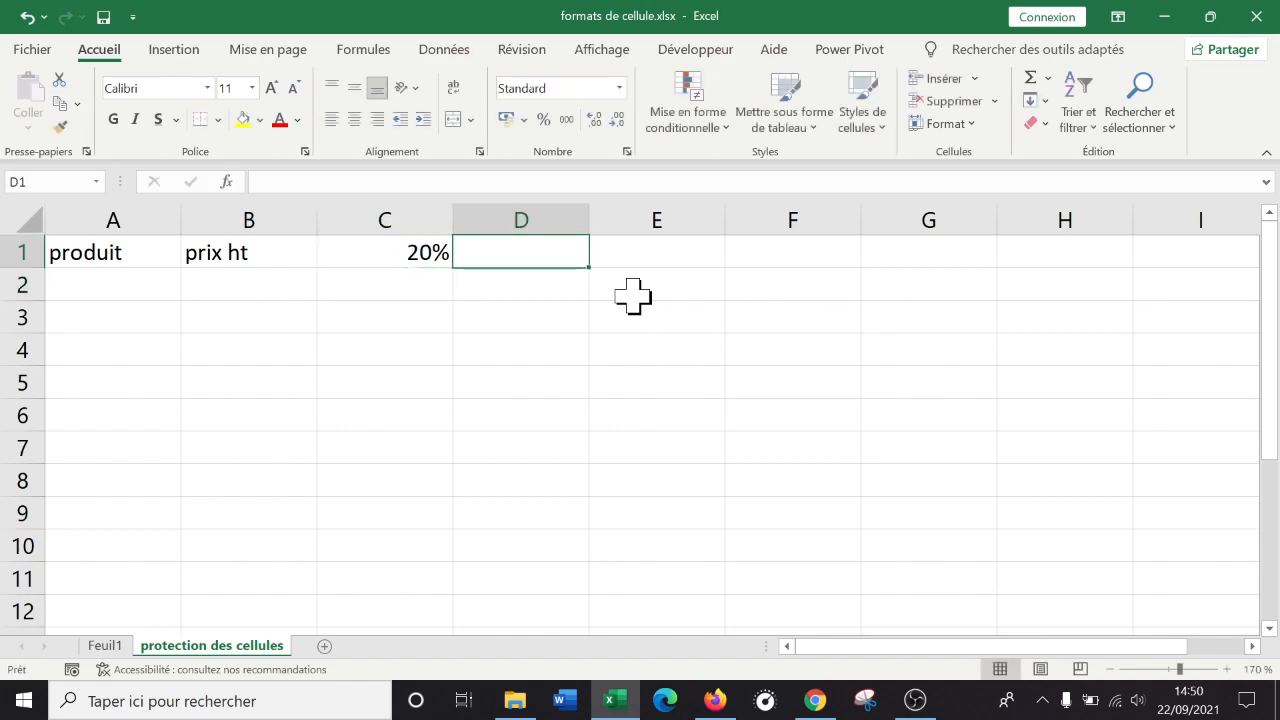
pyautogui.write('prix ttc')
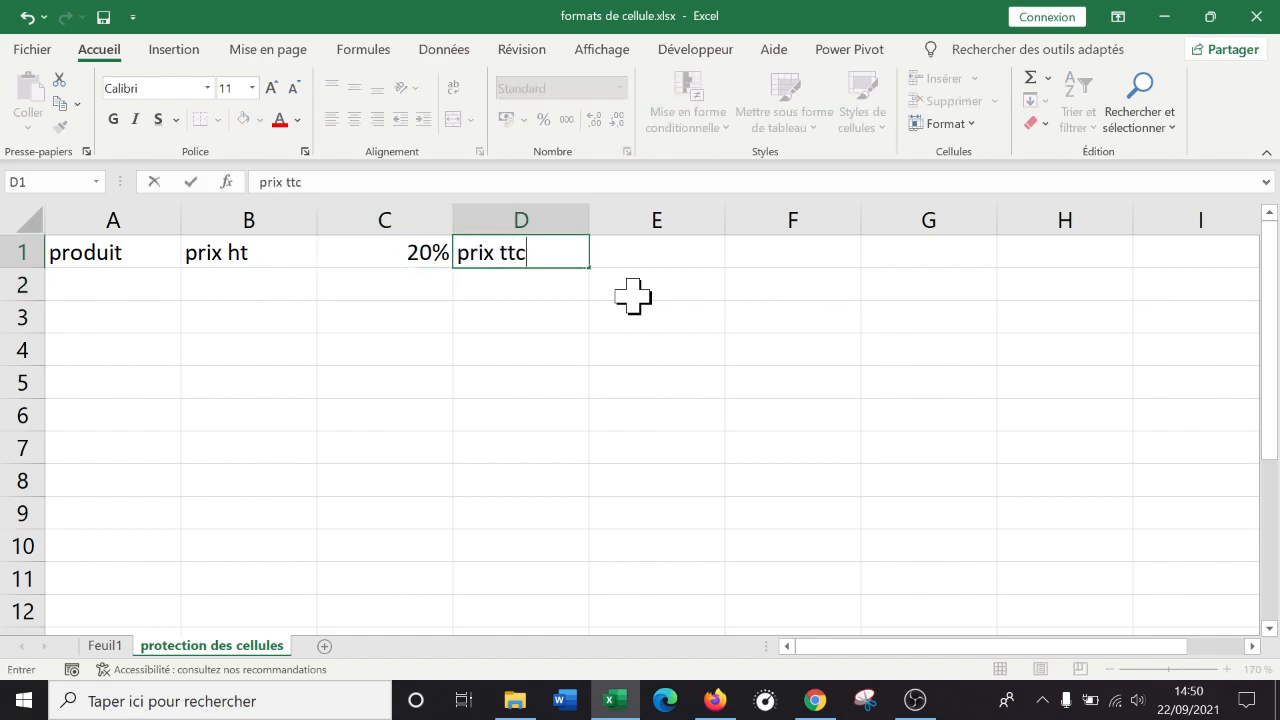
pyautogui.press('Return')
# Enter produit 1 in A2 and fill the list down to produit 5 in row 6.
pyautogui.click(106, 308)
pyautogui.click(122, 290)
pyautogui.write('produit 1')
pyautogui.press('Return')
pyautogui.click(120, 286)
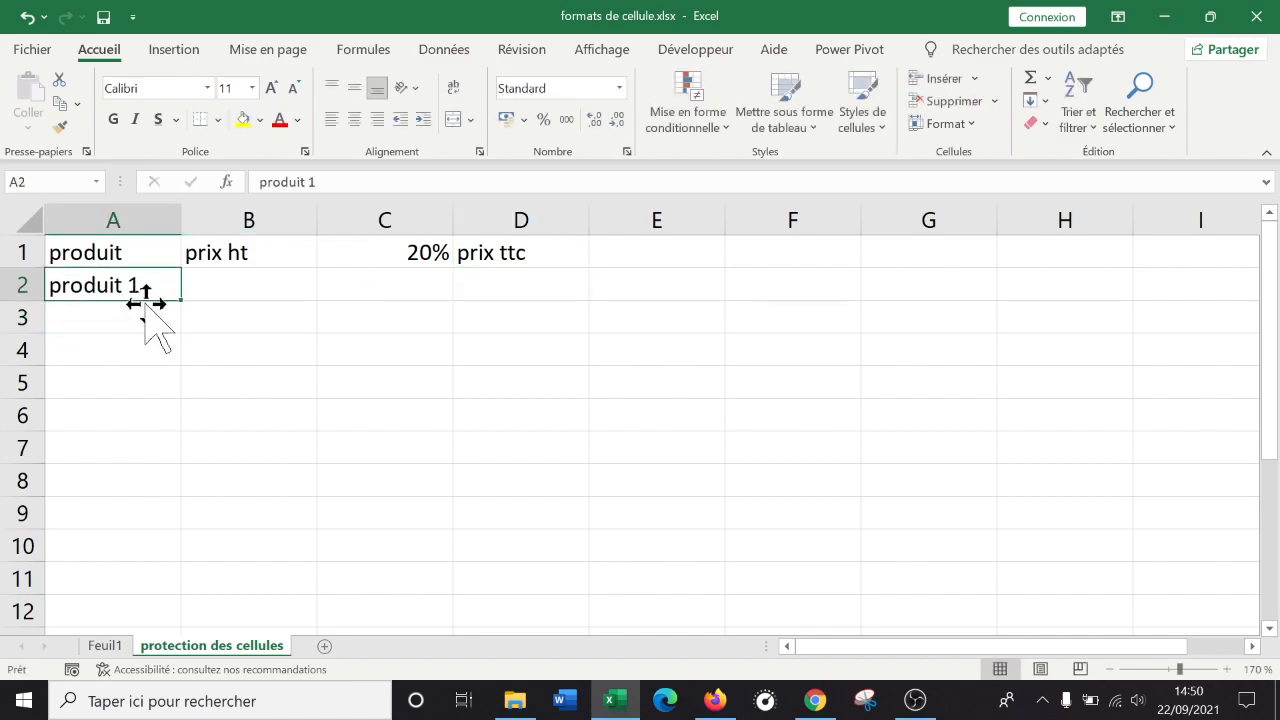
pyautogui.moveTo(180, 299); pyautogui.dragTo(152, 432)
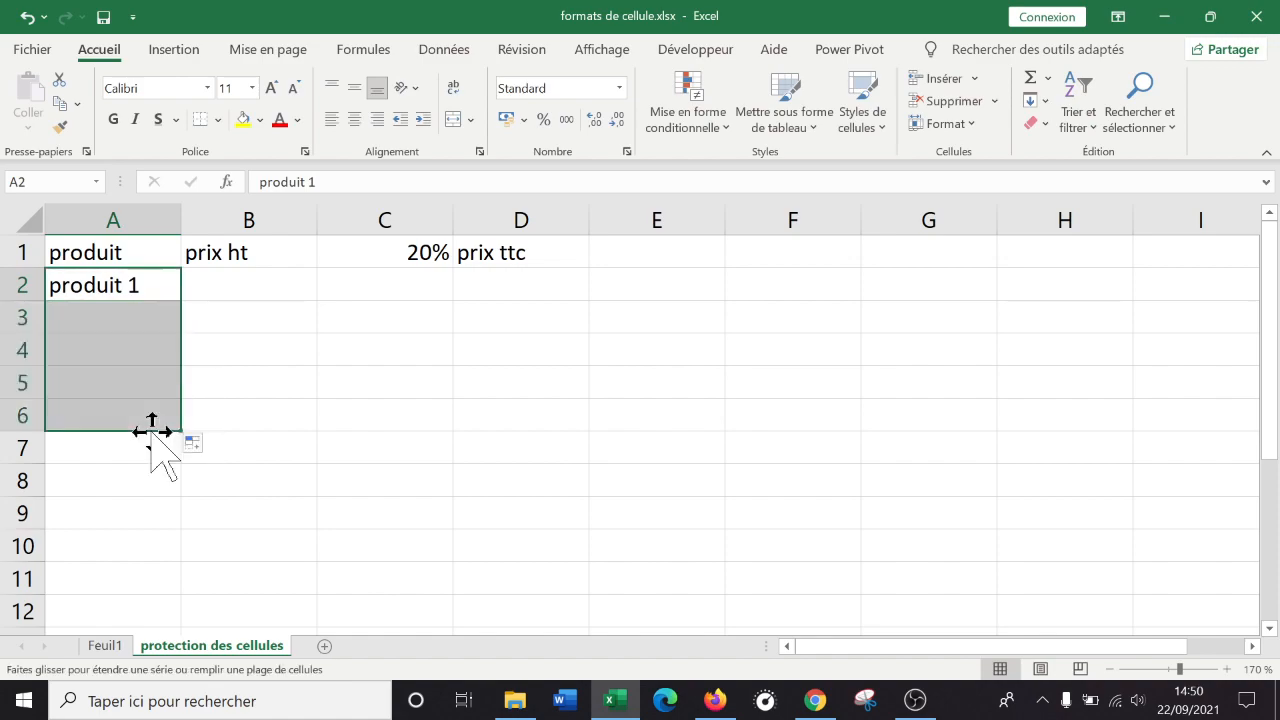
# Enter the prix ht values 100, 120, 200, 223 and 900 in B2:B6.
pyautogui.click(246, 289)
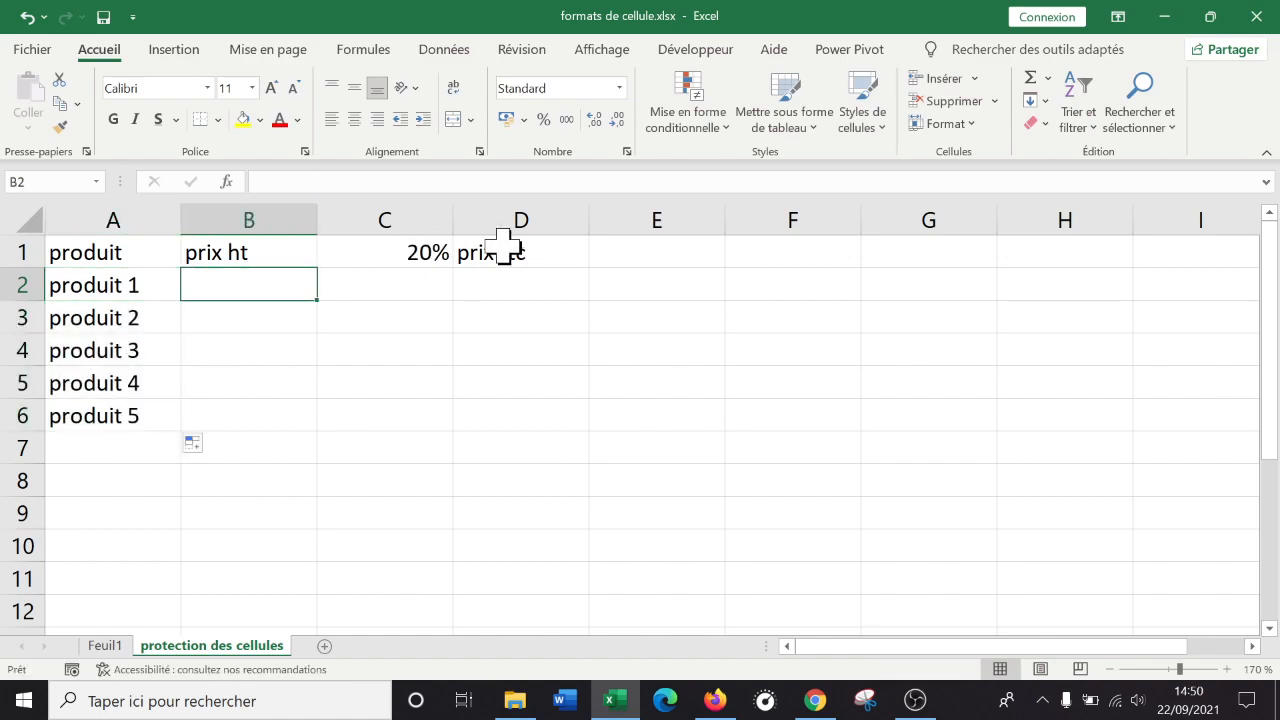
pyautogui.write('100')
pyautogui.press('Return')
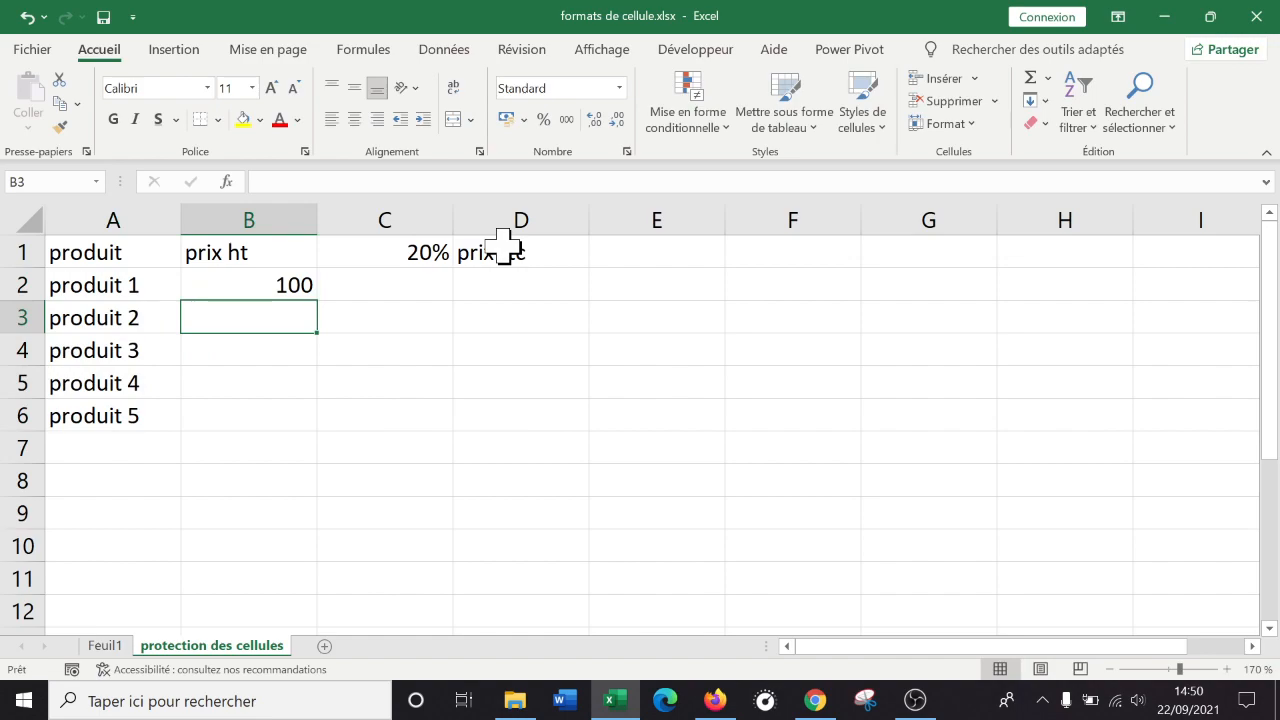
pyautogui.write('120')
pyautogui.press('Return')
pyautogui.write('20')
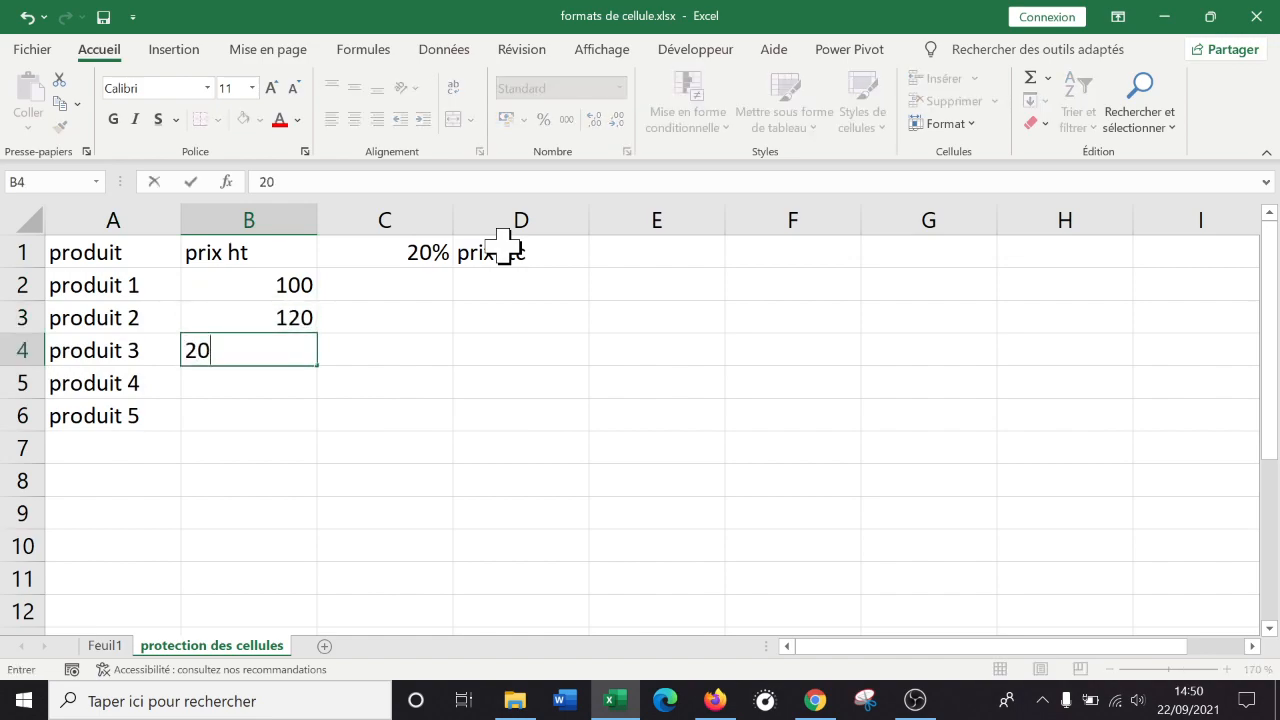
pyautogui.write('0')
pyautogui.press('Return')
pyautogui.write('223')
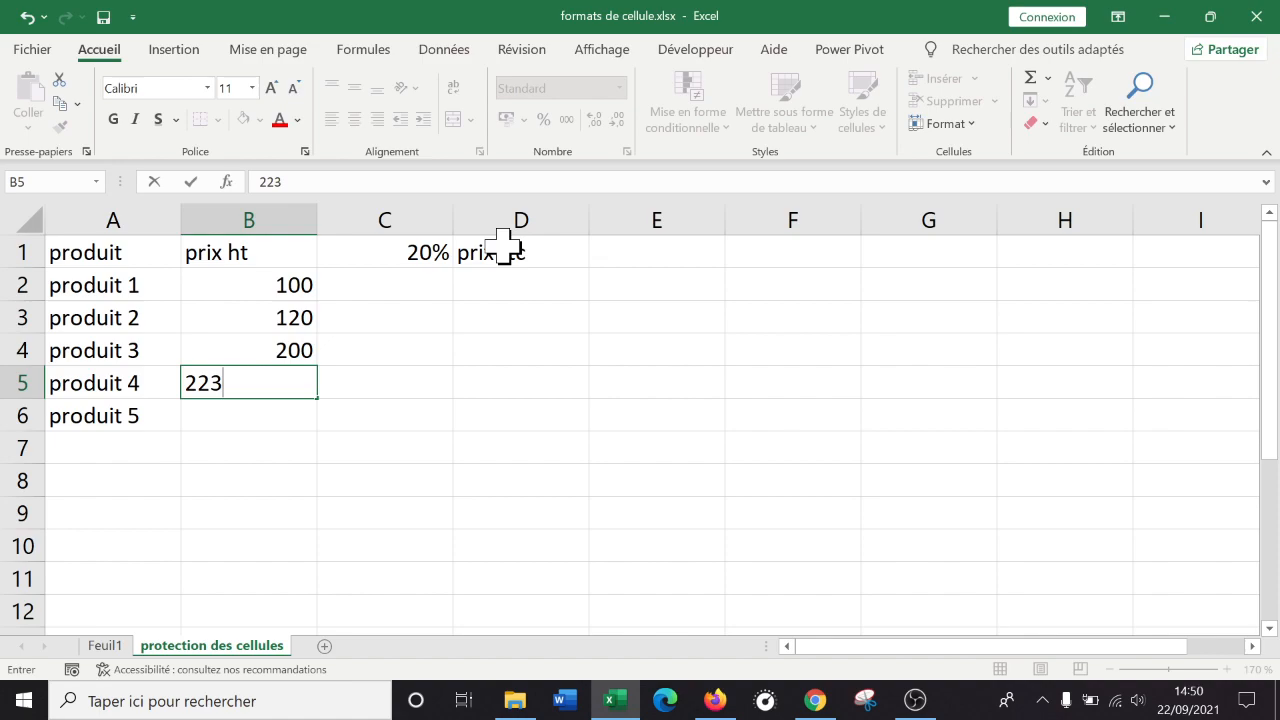
pyautogui.press('Return')
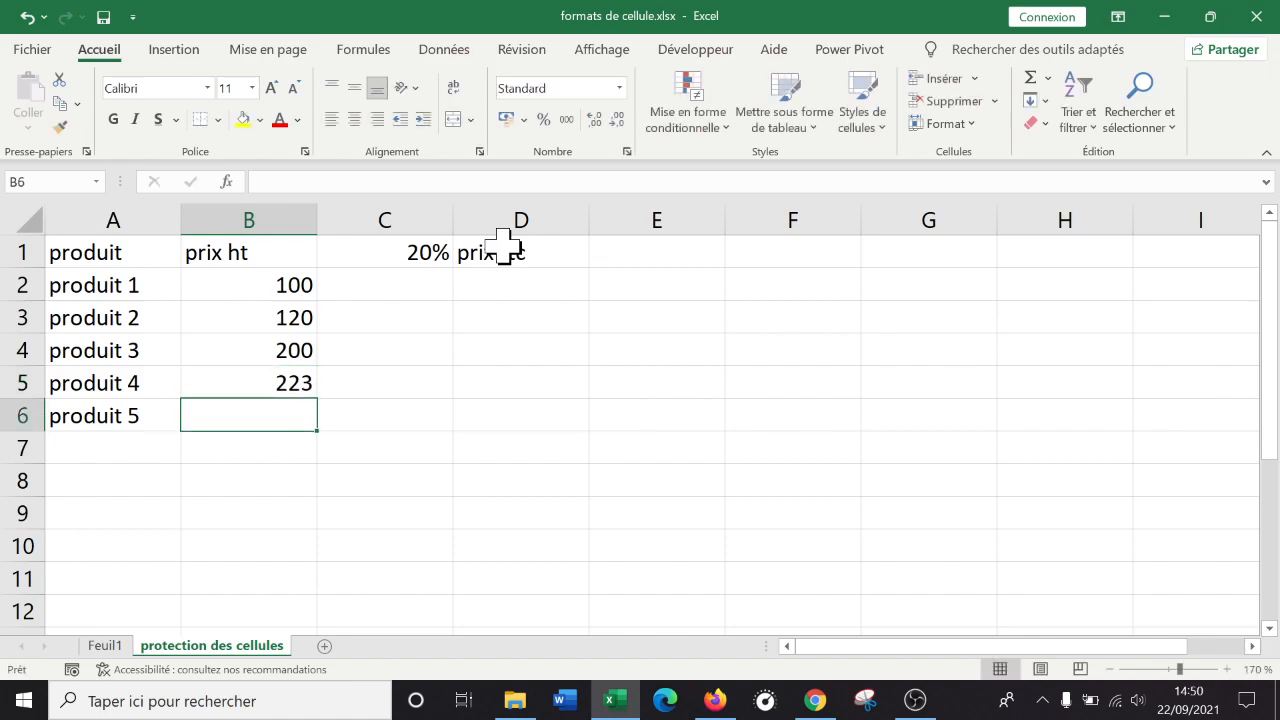
pyautogui.write('9')
pyautogui.press('Up')
pyautogui.press('Up')
pyautogui.press('Up')
pyautogui.press('Up')
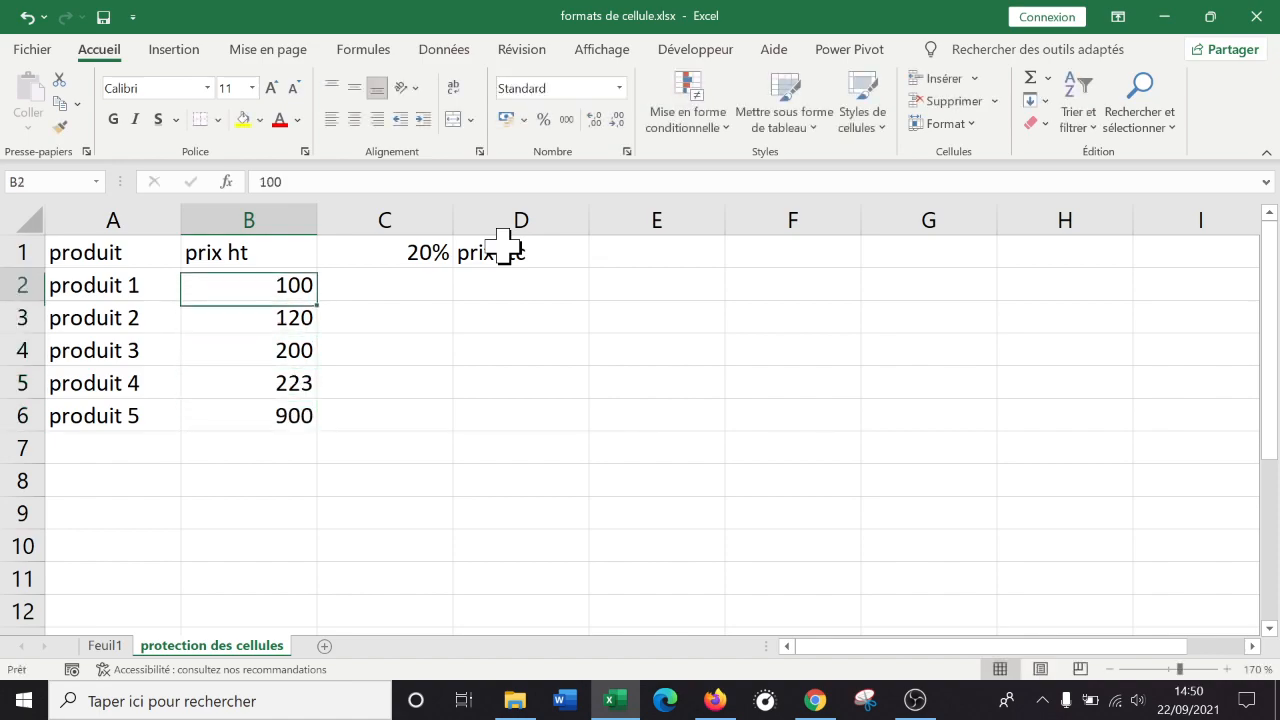
pyautogui.press('Right')
# Apply the blue Accent1 cell style to the header row A1:D1.
pyautogui.click(572, 284)
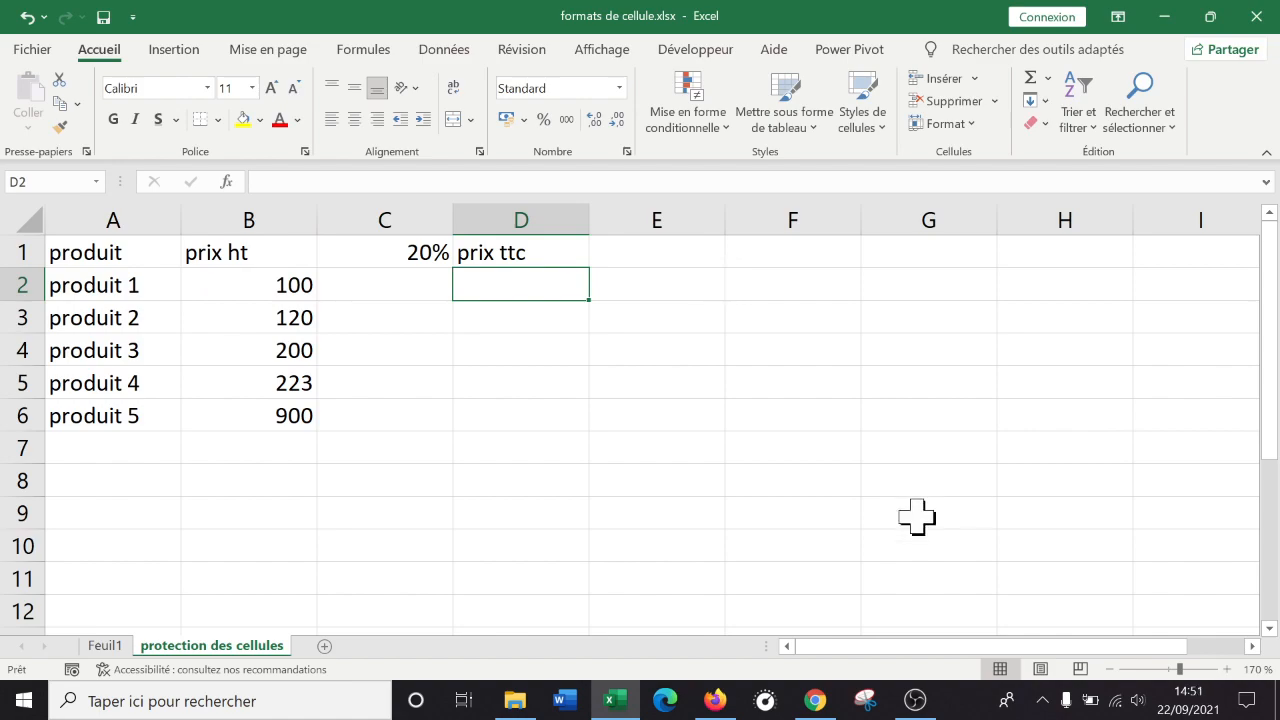
pyautogui.moveTo(554, 248); pyautogui.dragTo(72, 252)
pyautogui.click(852, 125)
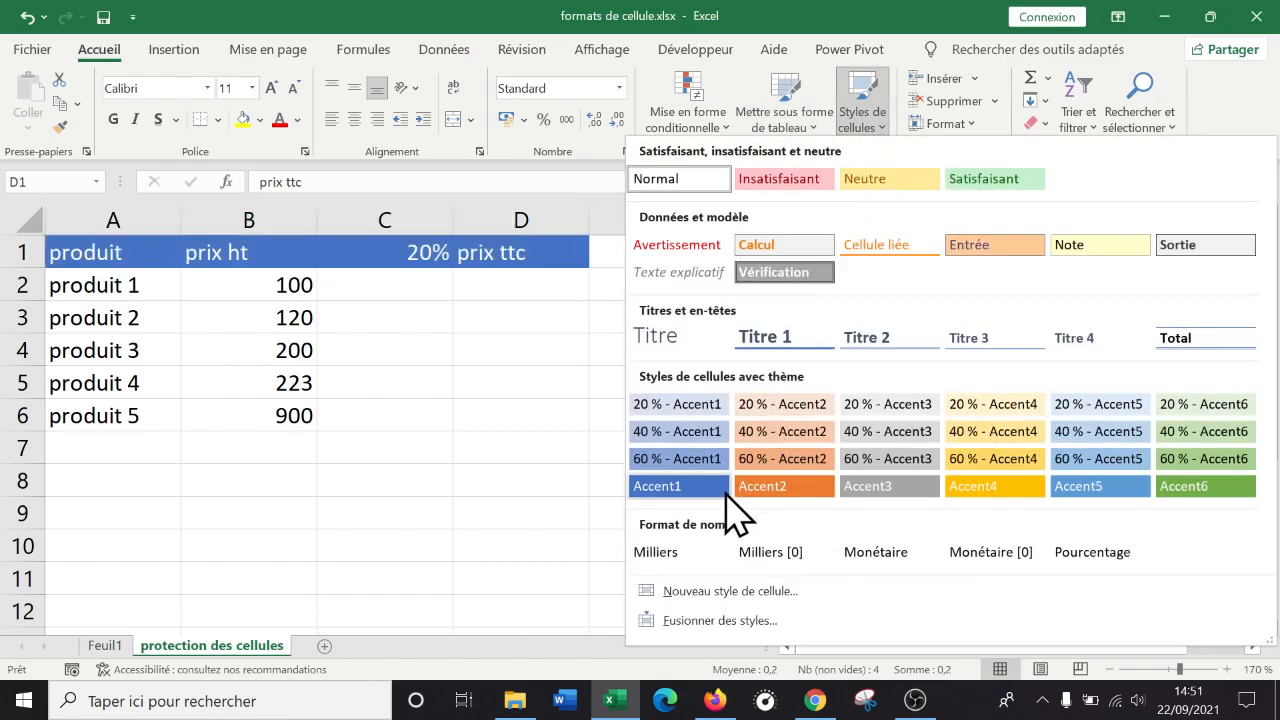
pyautogui.click(690, 506)
pyautogui.click(914, 698)
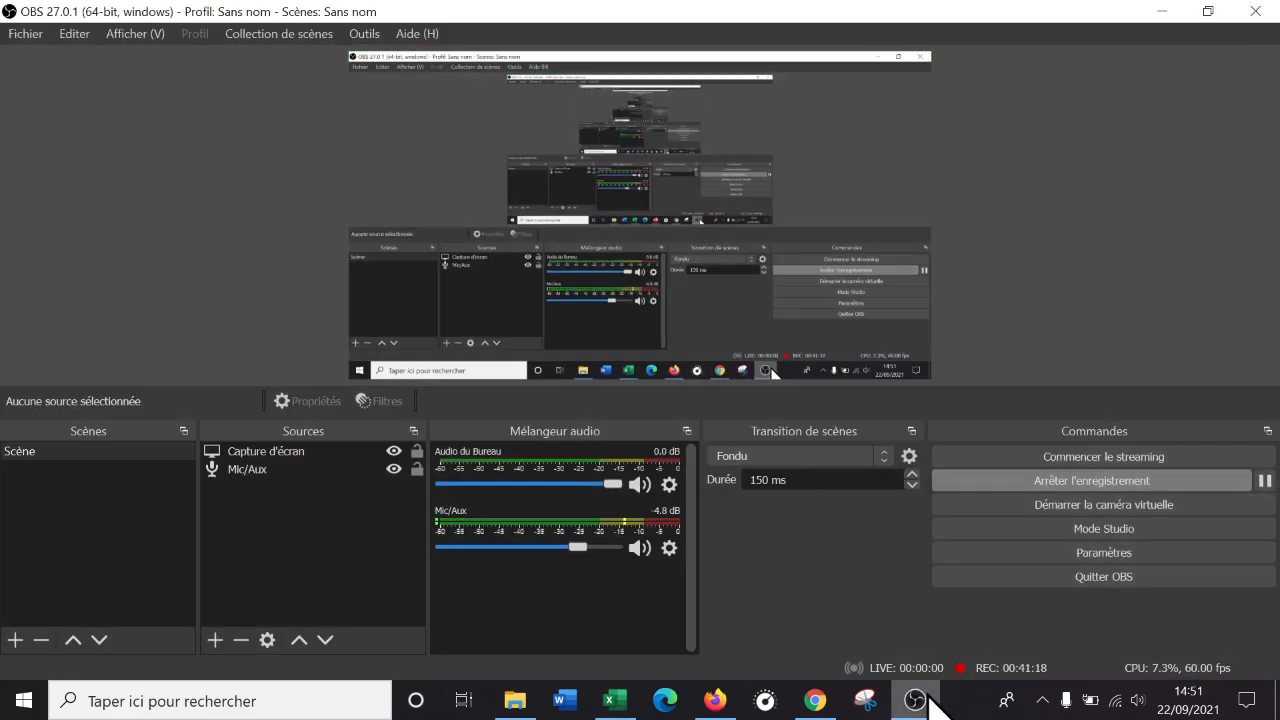
# Enter a formula in C2 multiplying prix ht B2 by the 20% rate in C1.
pyautogui.click(914, 698)
pyautogui.click(620, 357)
pyautogui.click(420, 284)
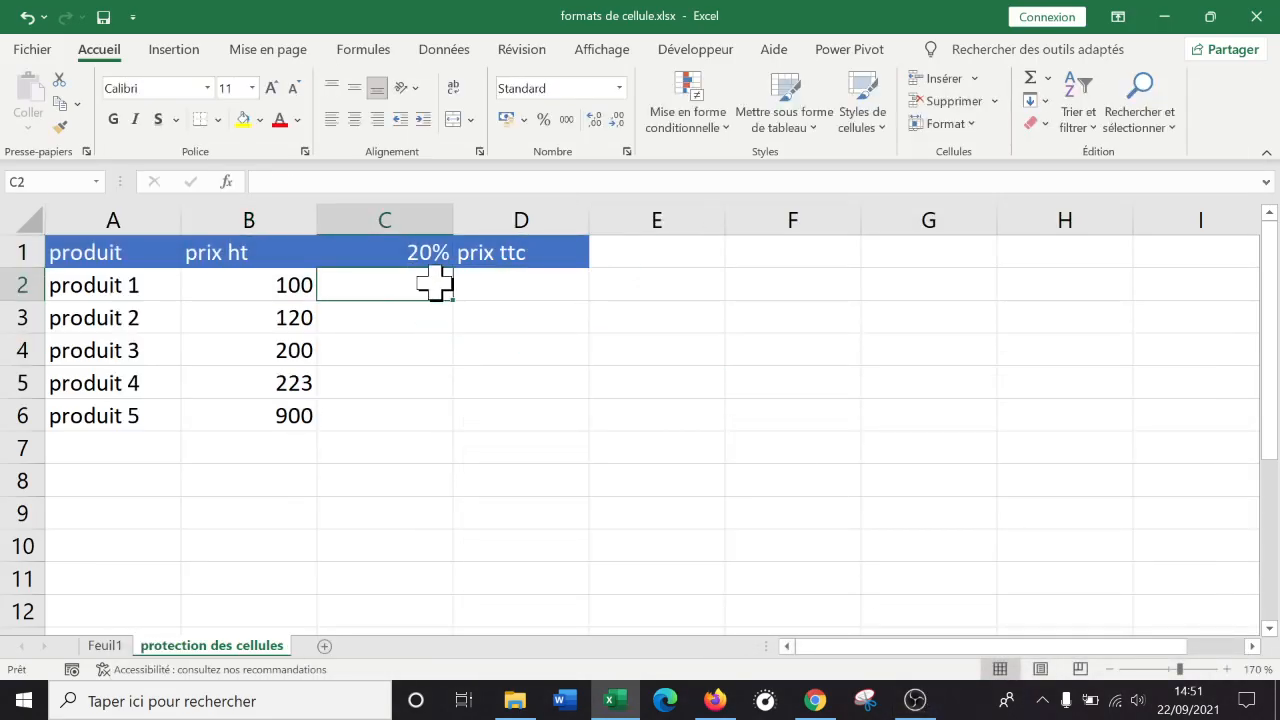
pyautogui.write('=')
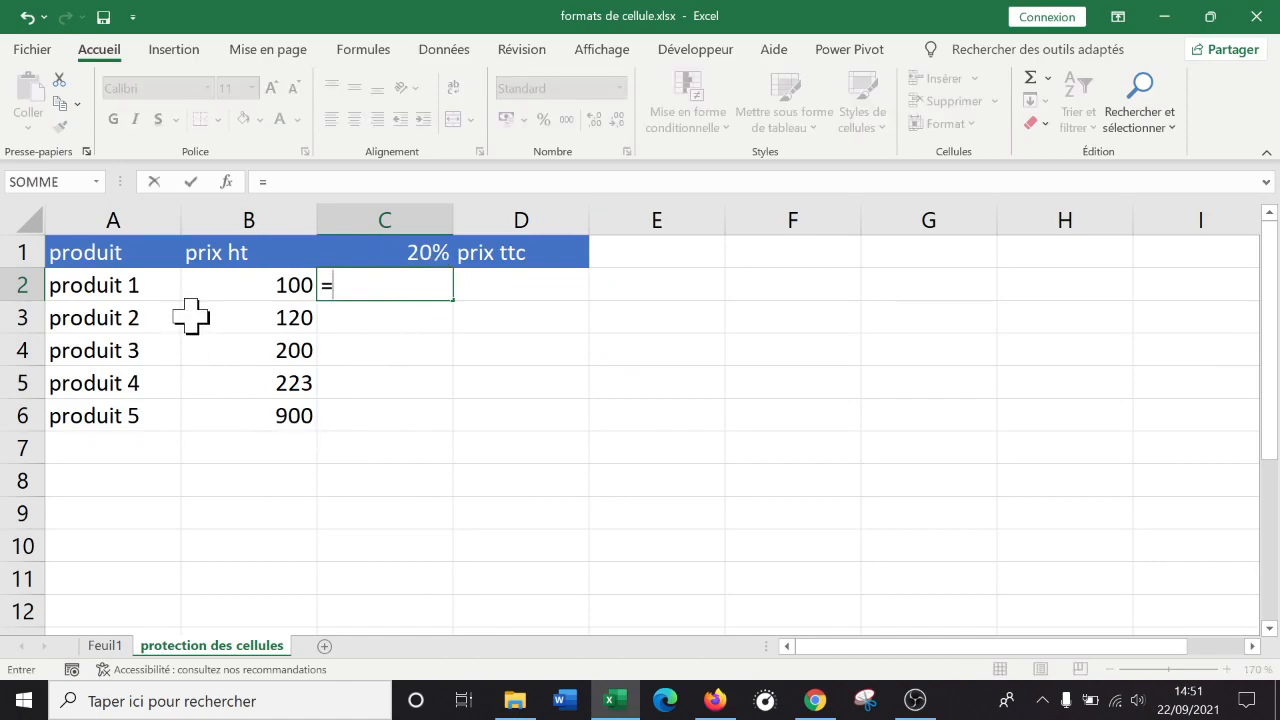
pyautogui.click(266, 286)
pyautogui.write('*')
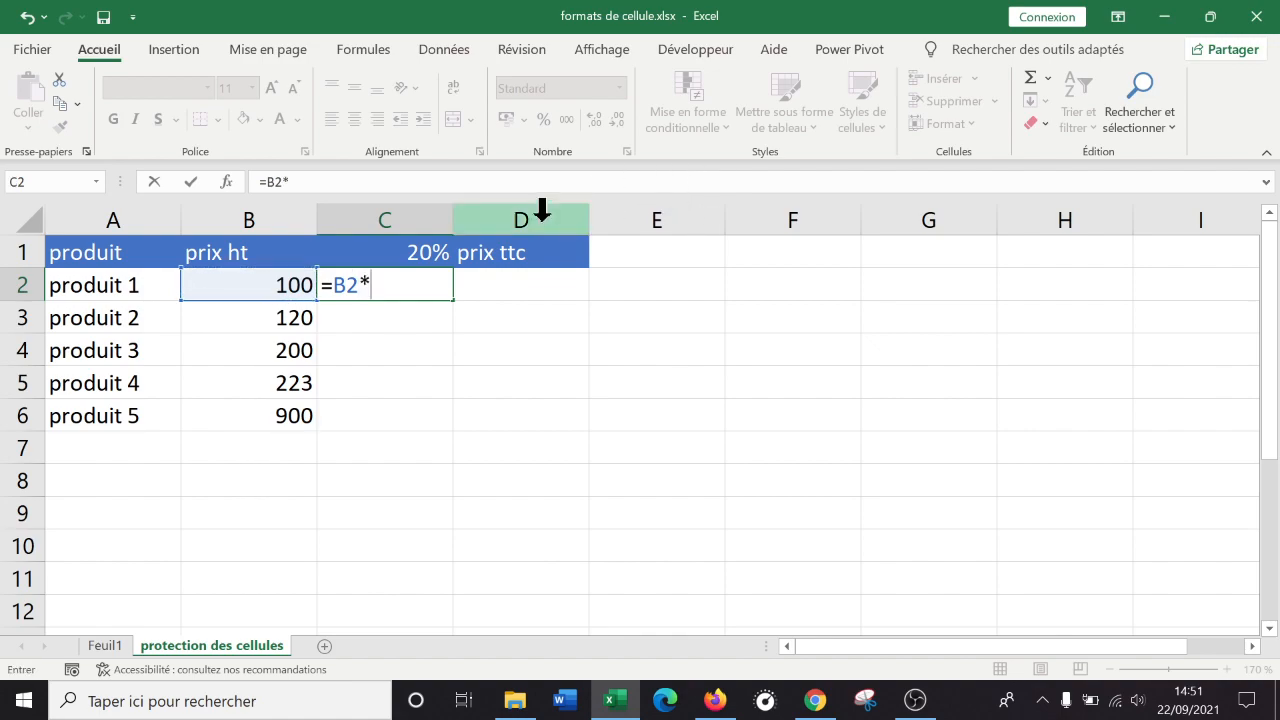
pyautogui.press('Return')
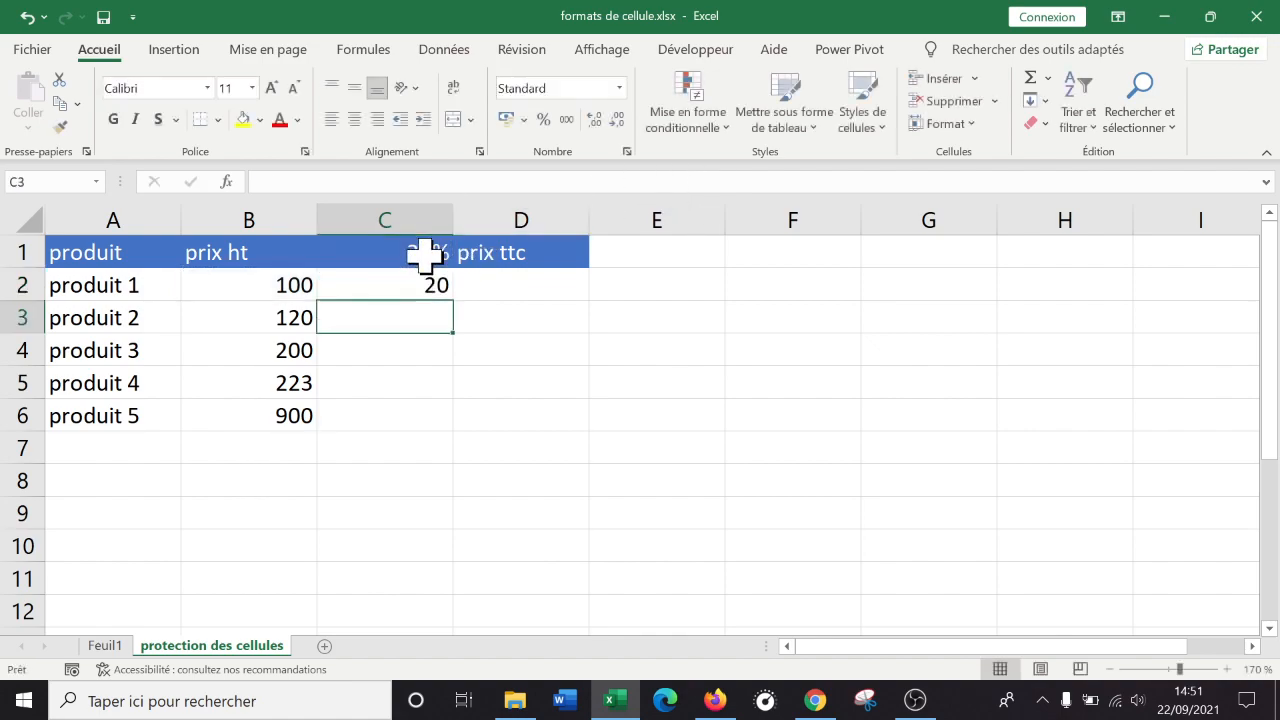
# Change the reference to $C$1 and fill the formula down to C6, giving 20, 24, 40, 44,6 and 180.
pyautogui.click(386, 283)
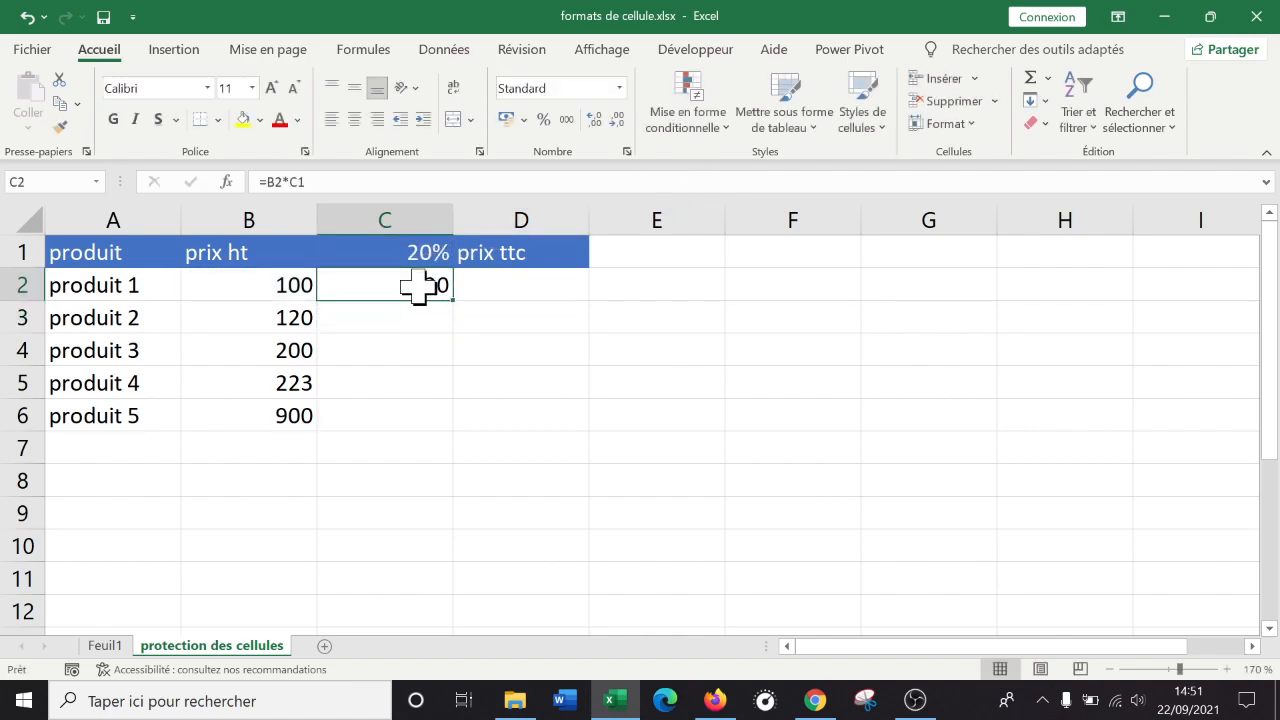
pyautogui.doubleClick(418, 287)
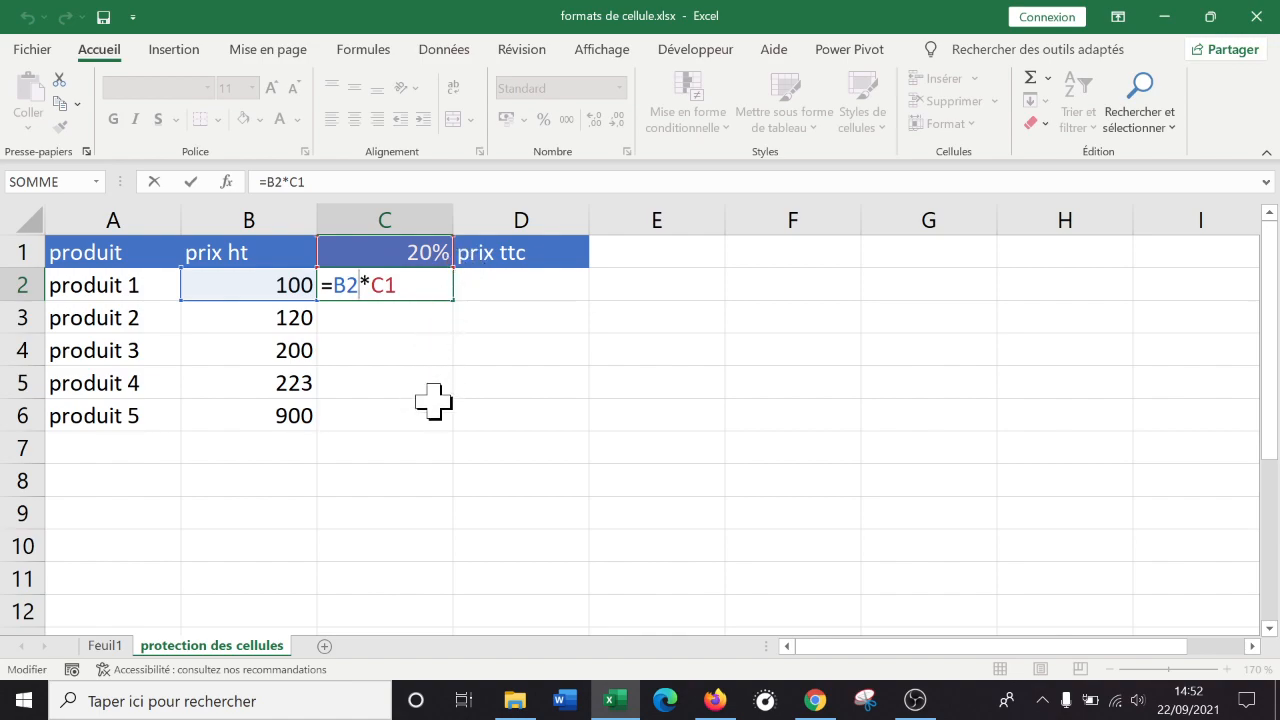
pyautogui.click(373, 286)
pyautogui.write('$')
pyautogui.click(399, 290)
pyautogui.write('$')
pyautogui.hotkey('ctrl', 'Return')
pyautogui.moveTo(453, 300); pyautogui.dragTo(431, 426)
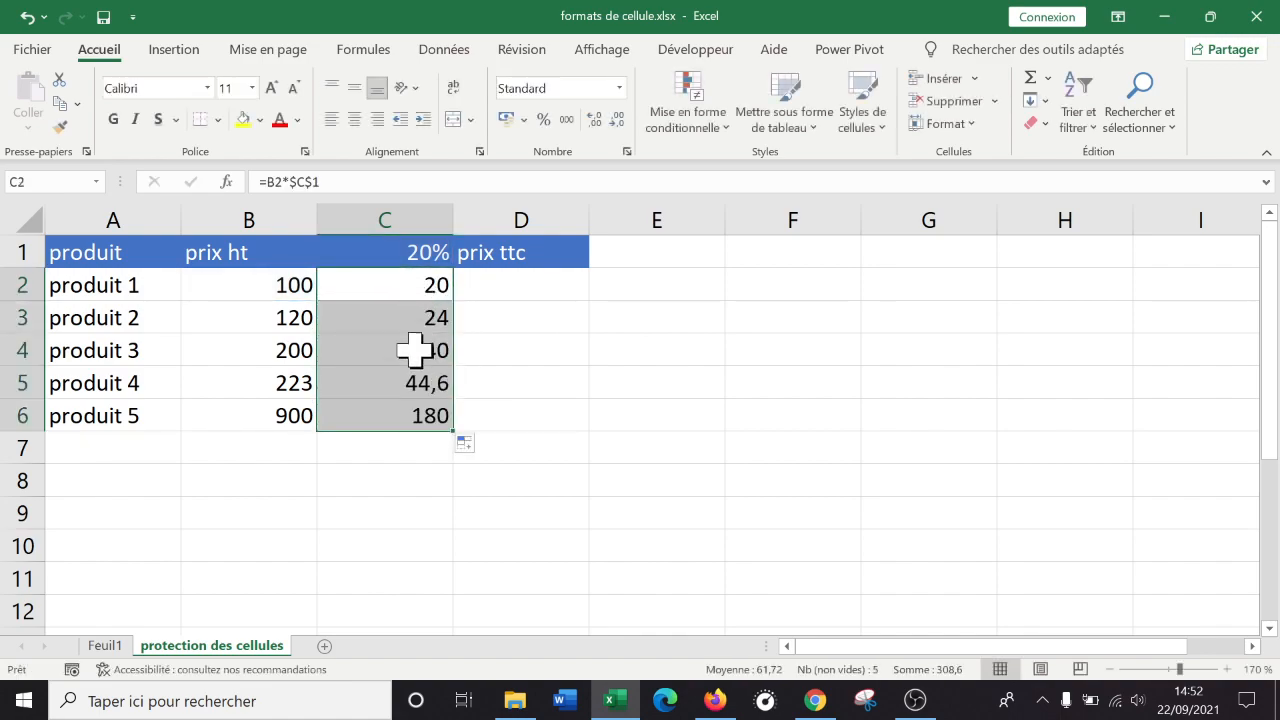
pyautogui.click(430, 275)
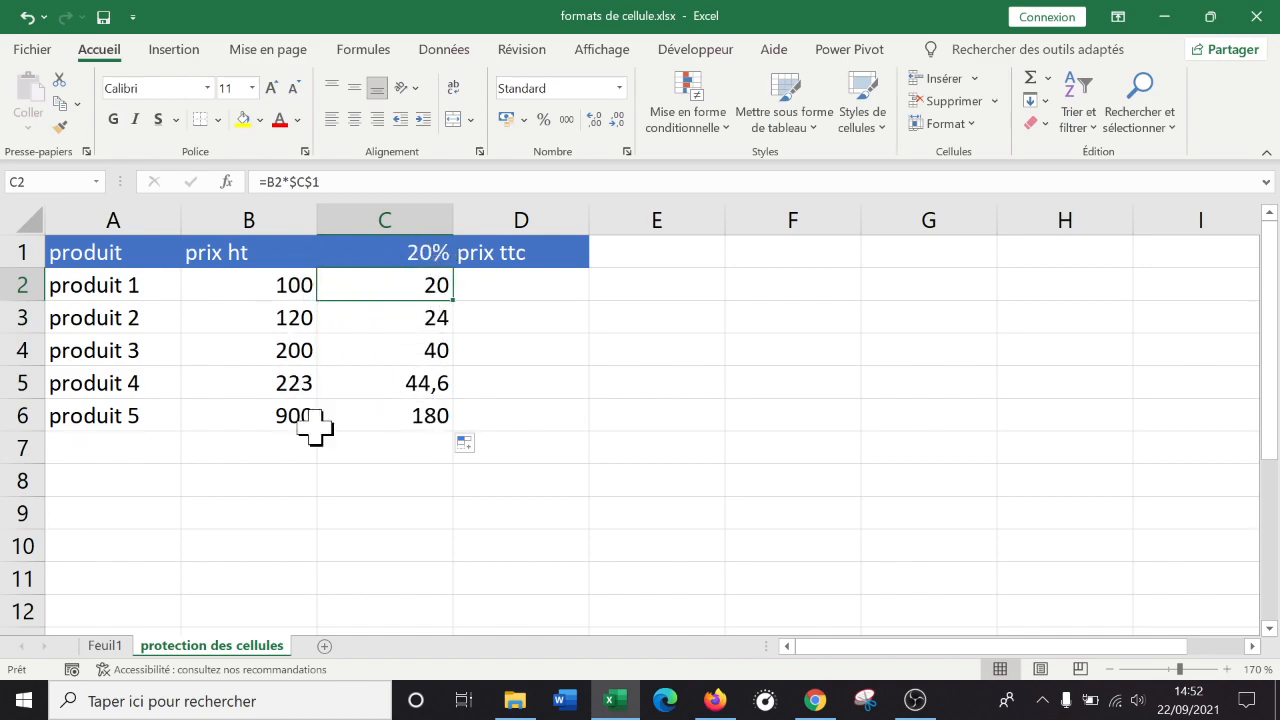
# Enter =B2+C2 in D2 and fill it down to D6, giving 120, 144, 240, 267,6 and 1080.
pyautogui.click(535, 278)
pyautogui.write('=')
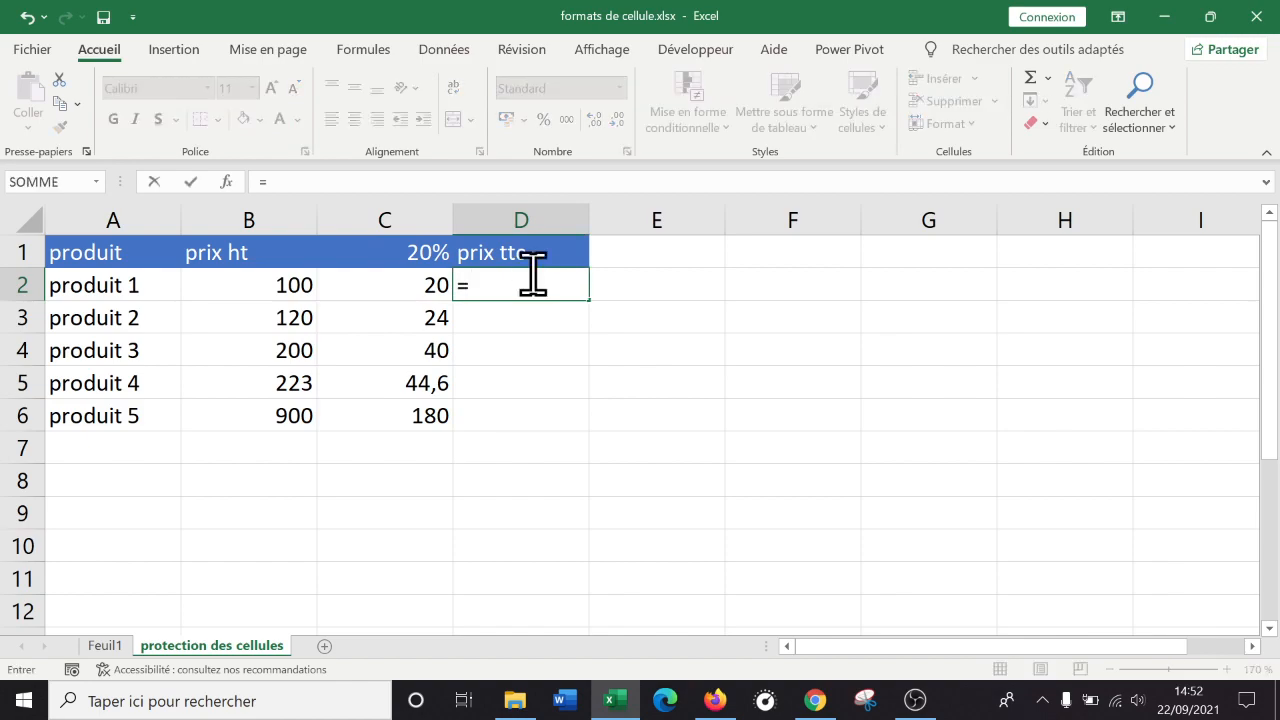
pyautogui.click(259, 290)
pyautogui.write('+')
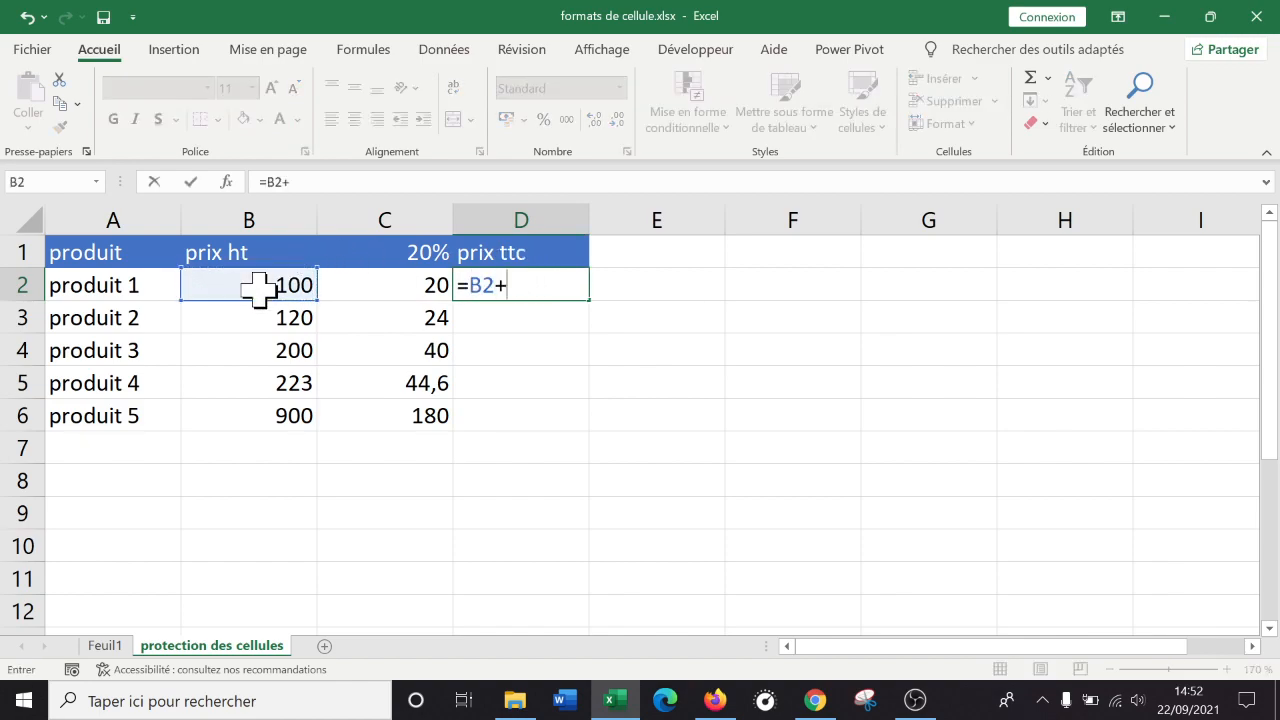
pyautogui.click(353, 290)
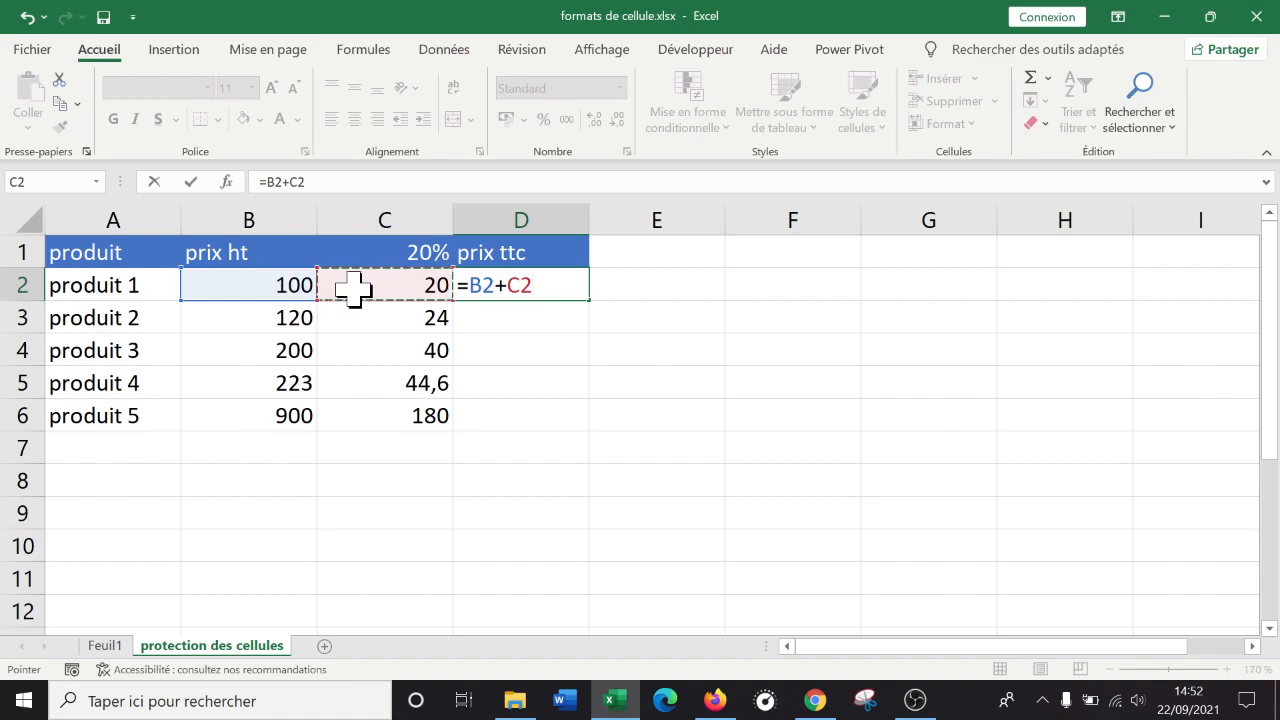
pyautogui.press('Return')
pyautogui.click(556, 285)
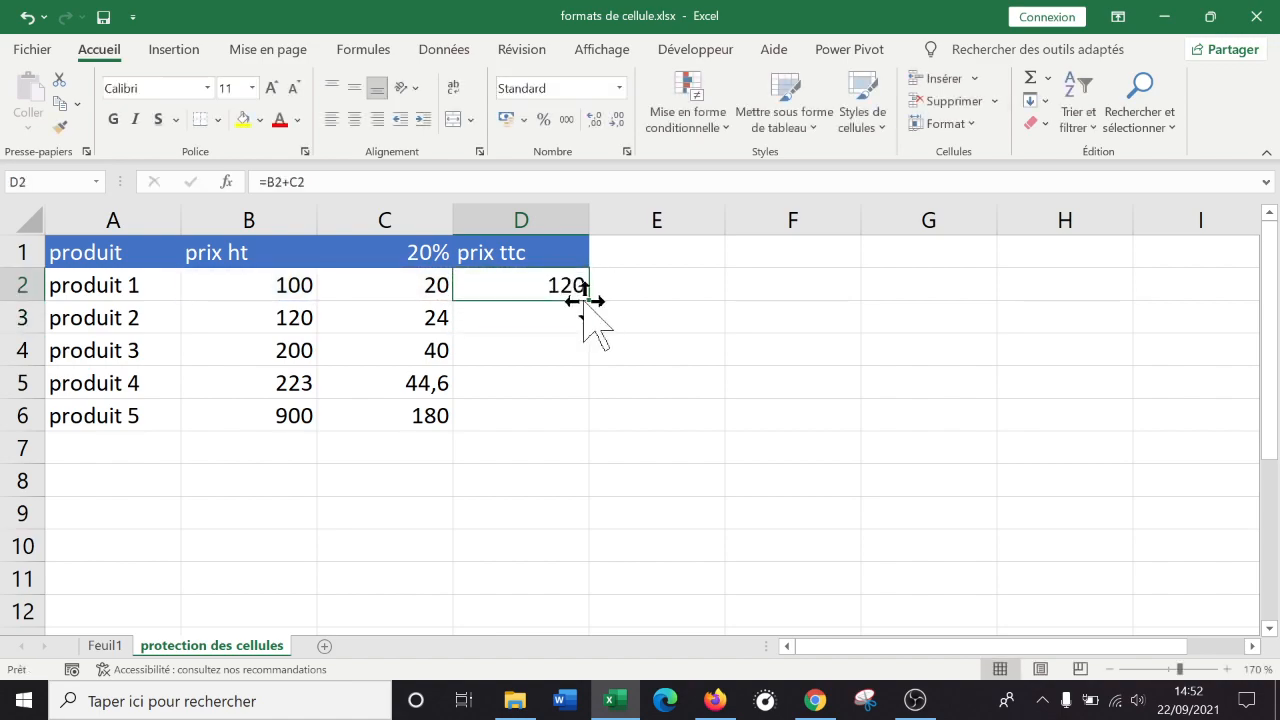
pyautogui.doubleClick(588, 300)
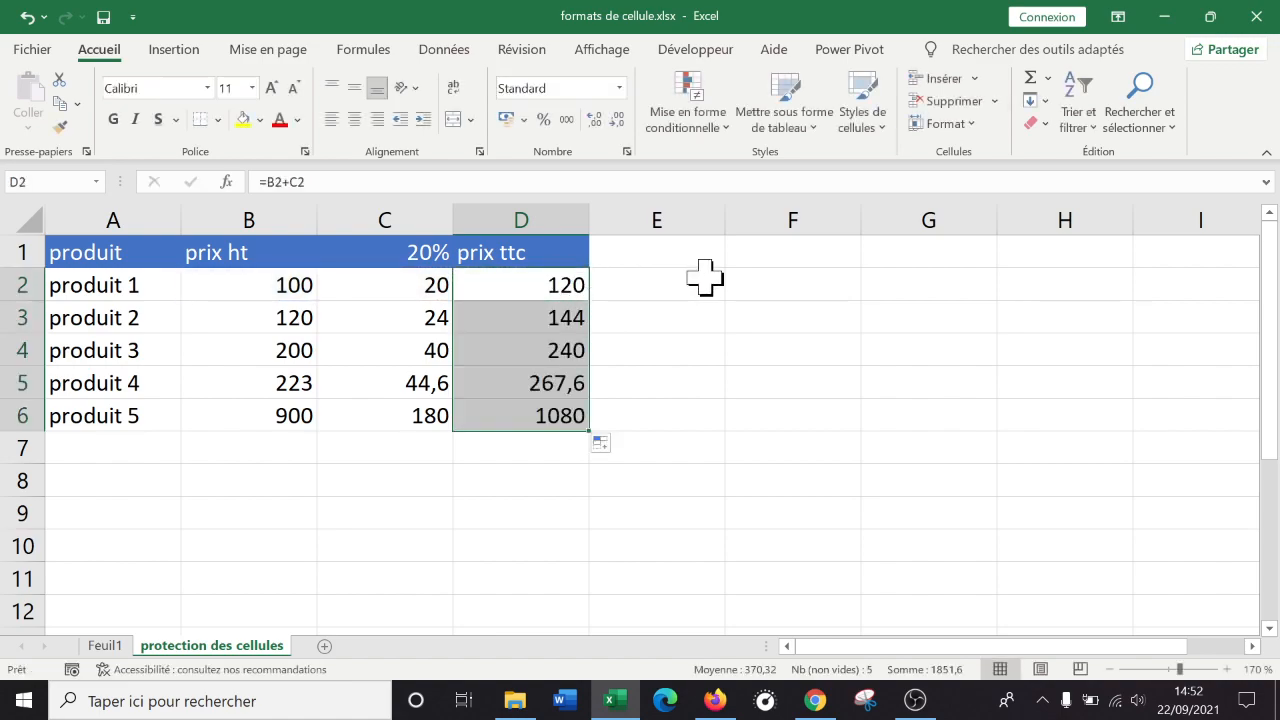
pyautogui.click(712, 350)
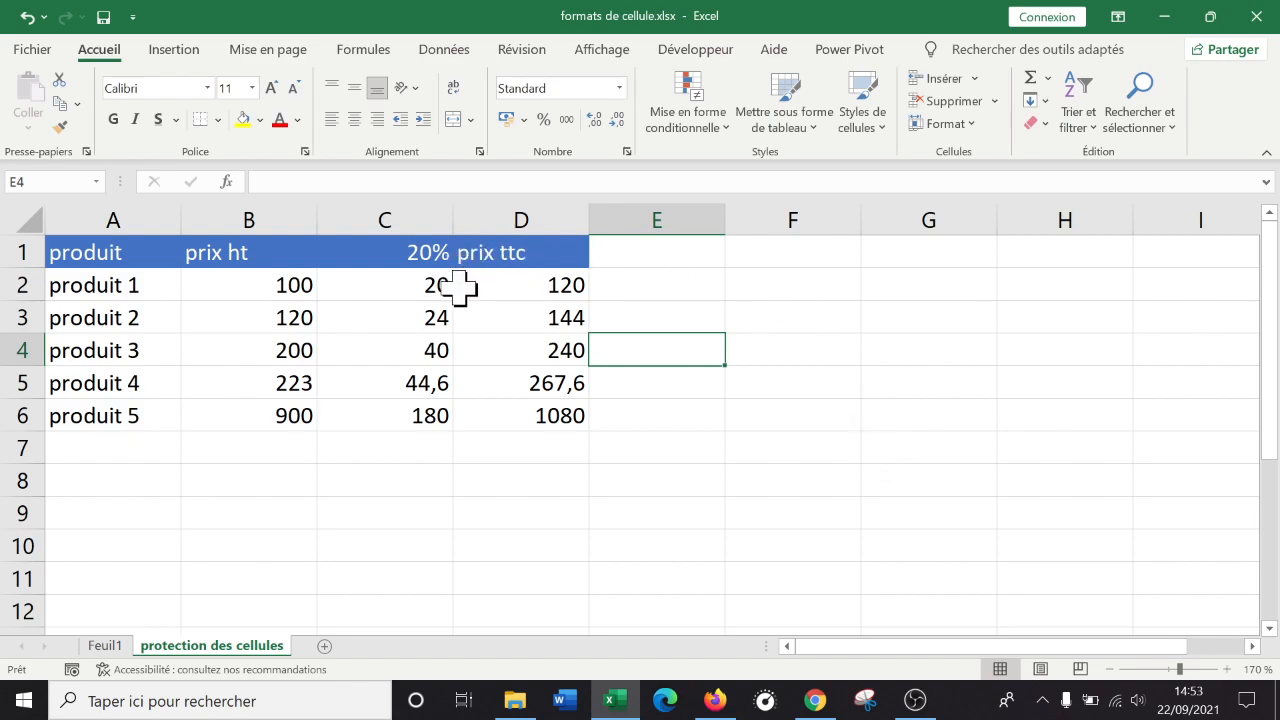
pyautogui.click(415, 285)
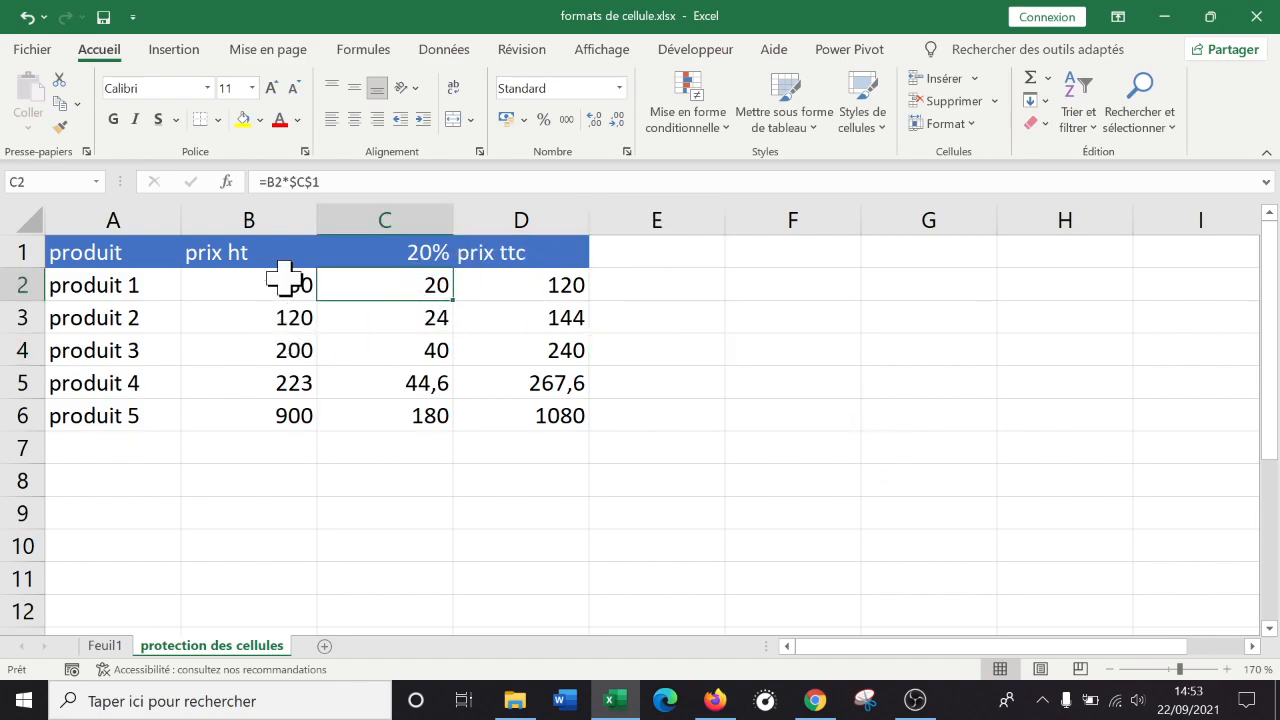
pyautogui.click(400, 350)
pyautogui.doubleClick(417, 287)
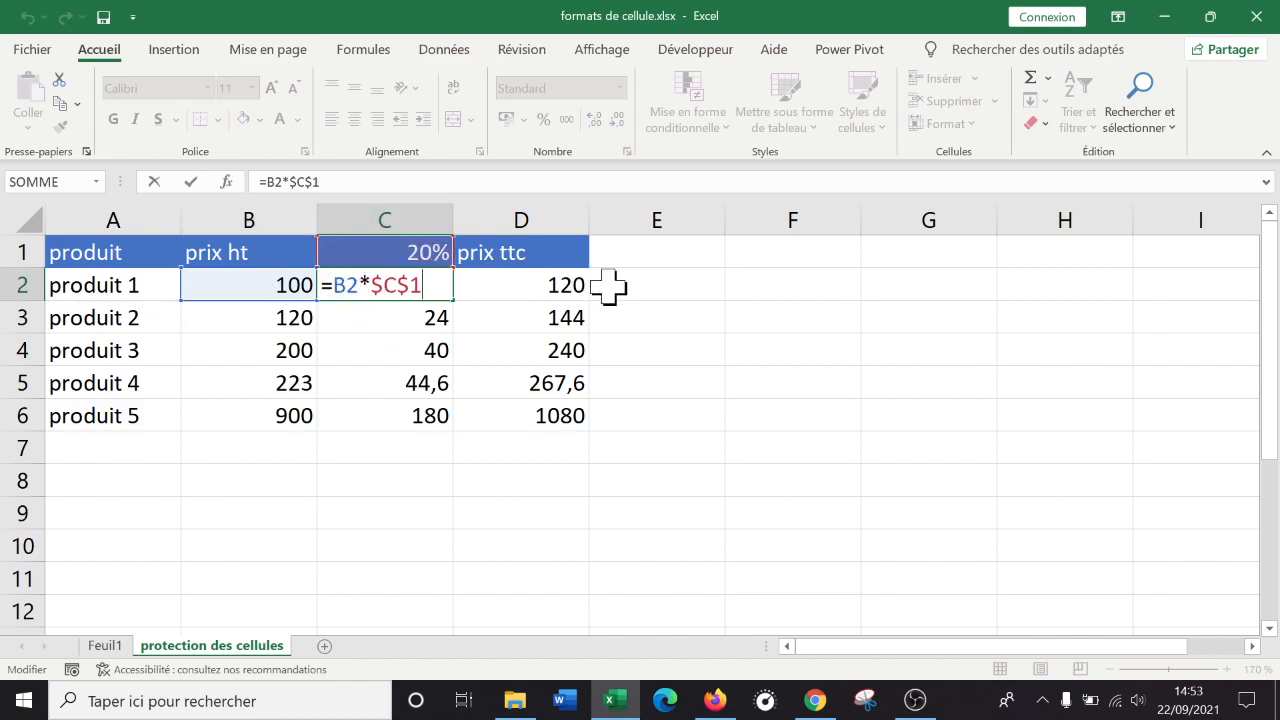
pyautogui.press('Return')
pyautogui.press('Down')
pyautogui.press('Up')
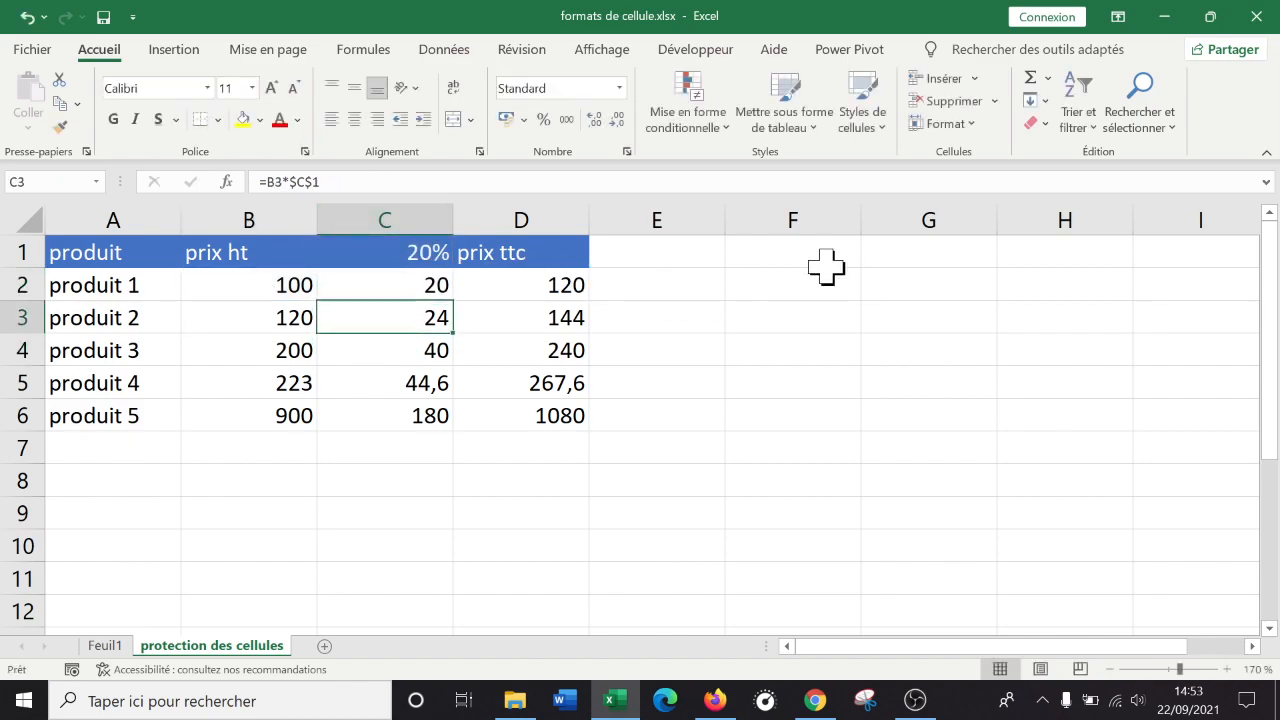
pyautogui.press('Up')
pyautogui.press('Left')
pyautogui.press('Down')
pyautogui.press('Up')
pyautogui.press('Right')
pyautogui.press('Down')
pyautogui.press('Up')
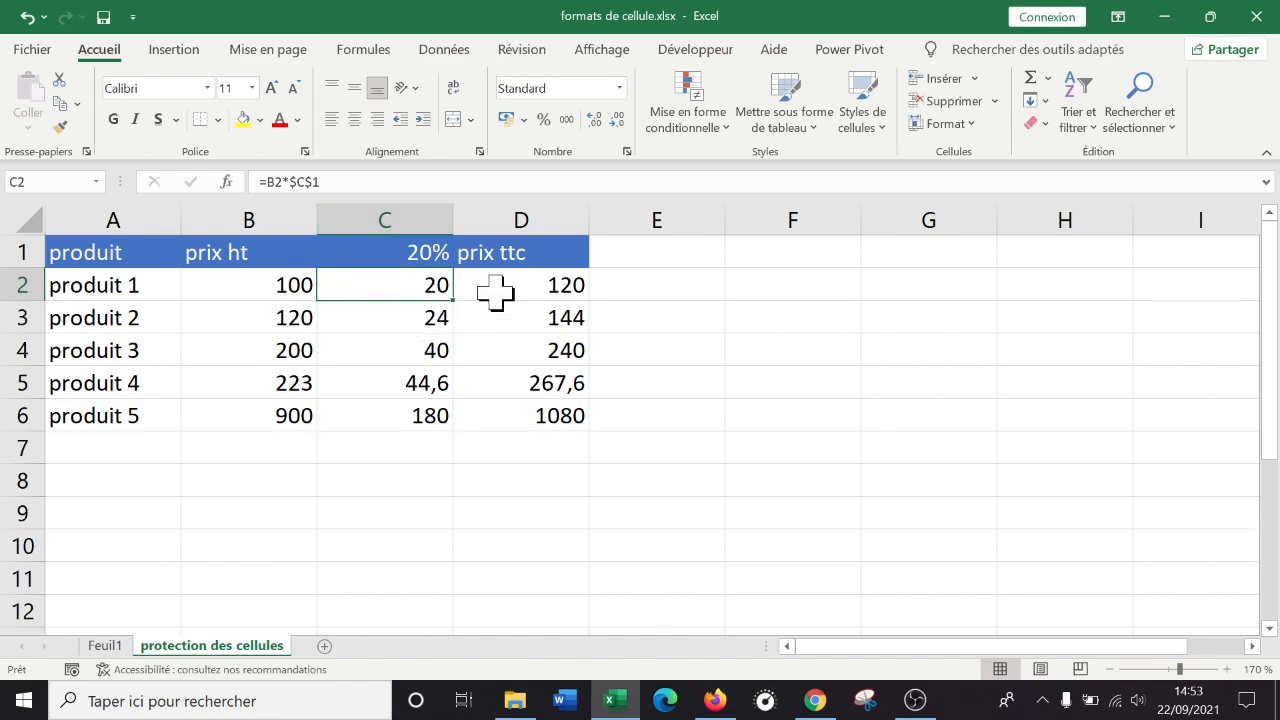
pyautogui.press('BackSpace')
pyautogui.press('Return')
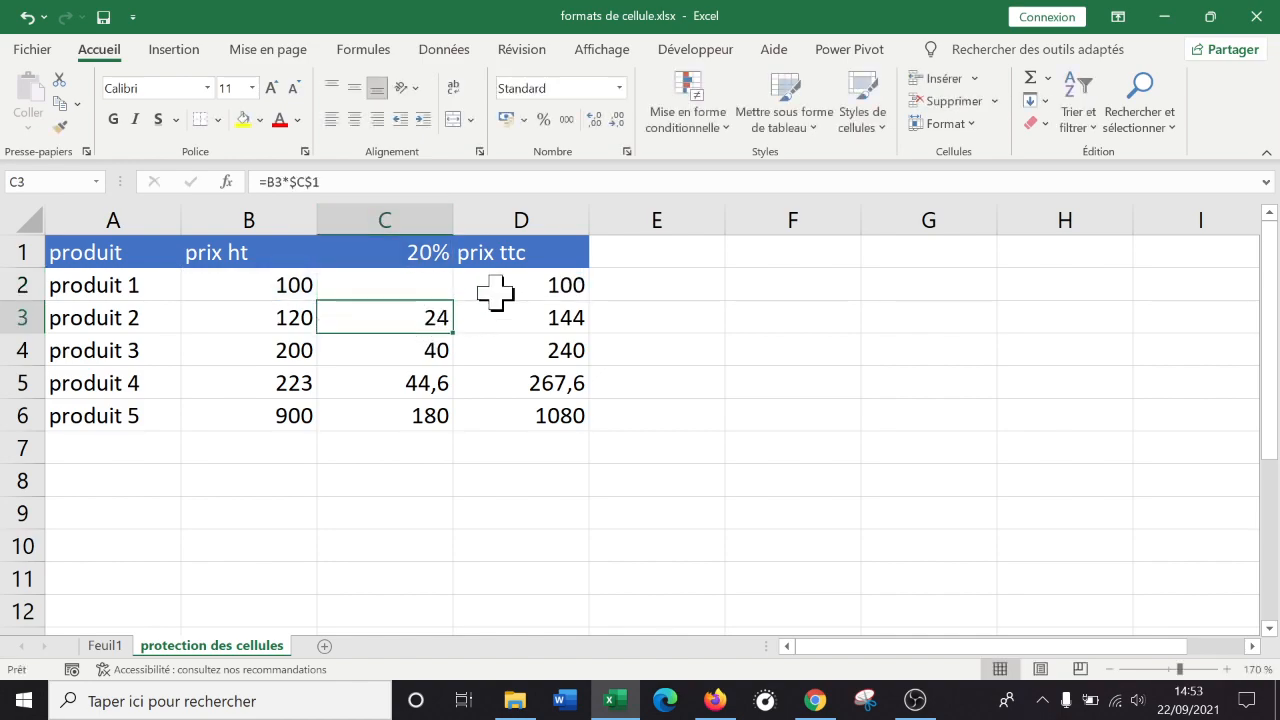
pyautogui.click(27, 17)
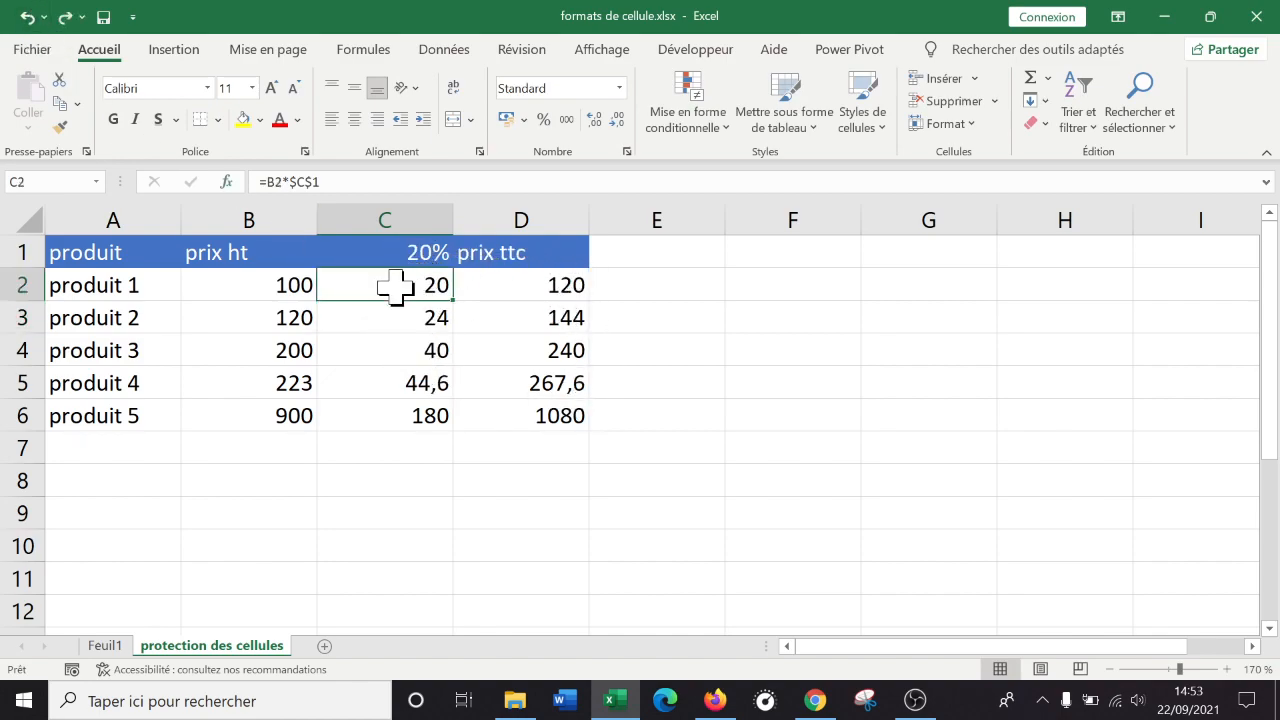
pyautogui.click(574, 410)
pyautogui.click(418, 278)
pyautogui.click(512, 285)
pyautogui.click(388, 283)
pyautogui.click(517, 284)
pyautogui.click(440, 316)
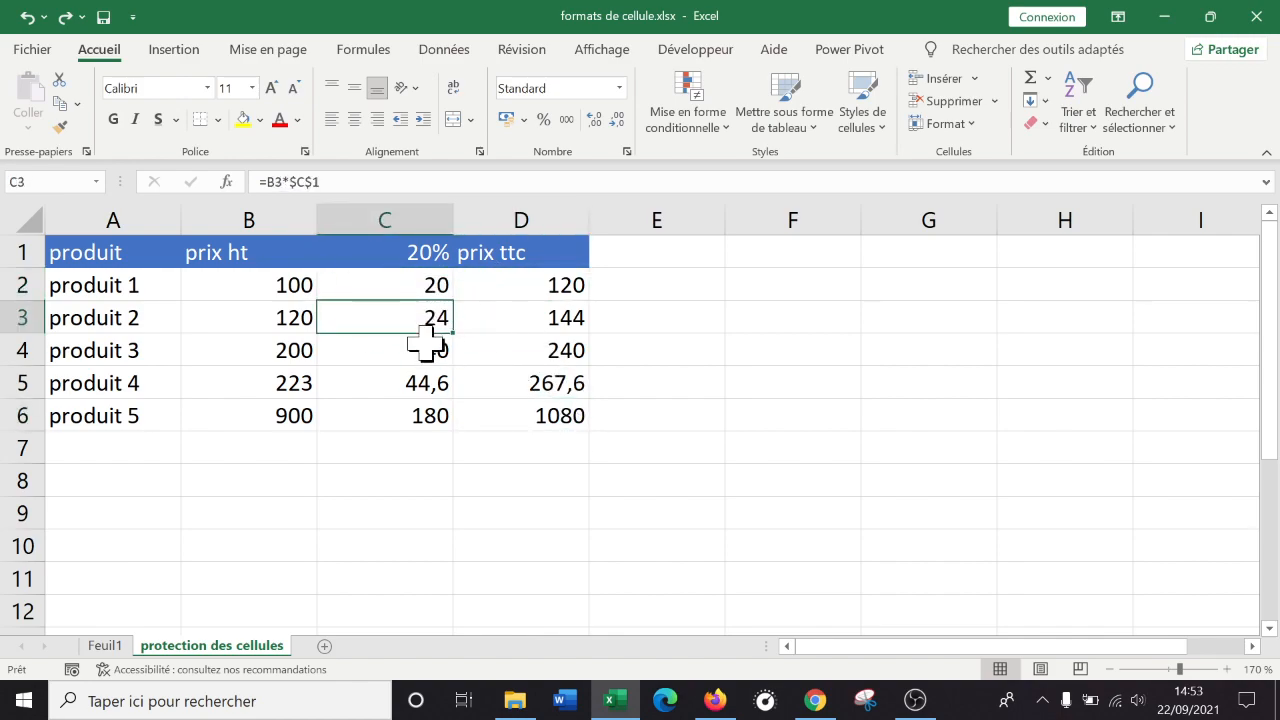
pyautogui.click(425, 345)
pyautogui.click(423, 380)
# Fill the prix ht heading in B1 with red.
pyautogui.click(251, 257)
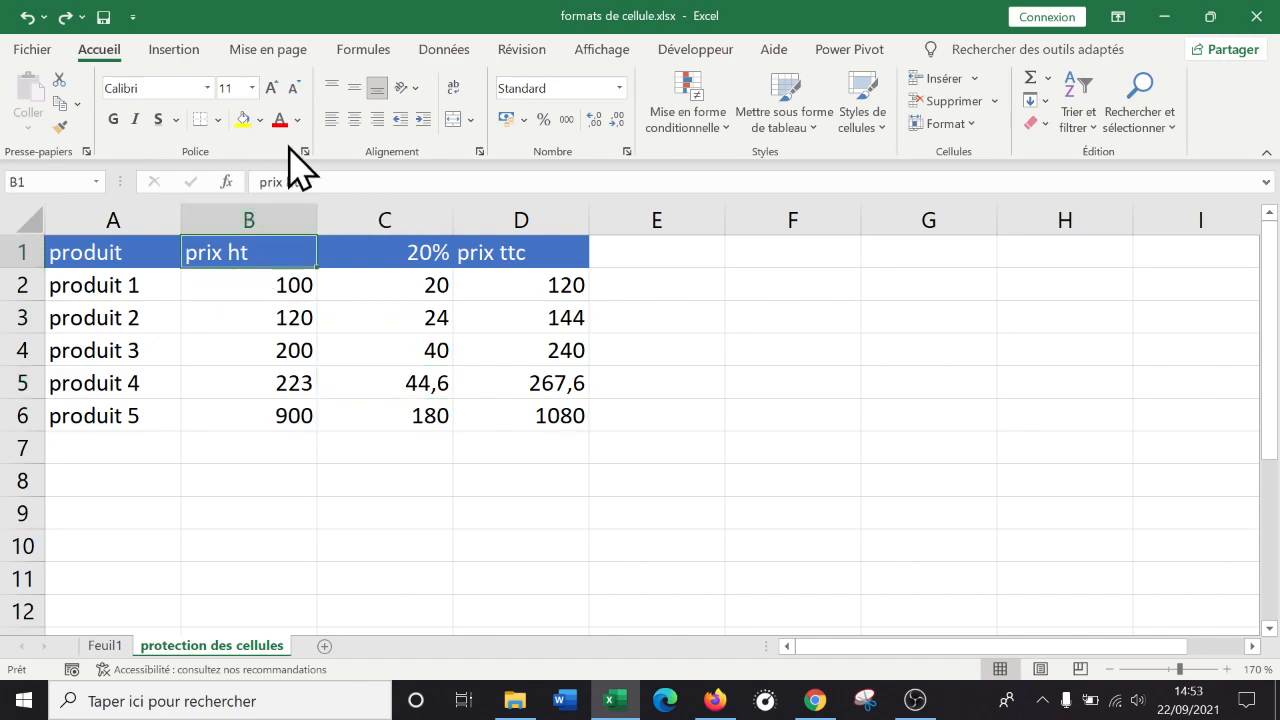
pyautogui.click(259, 120)
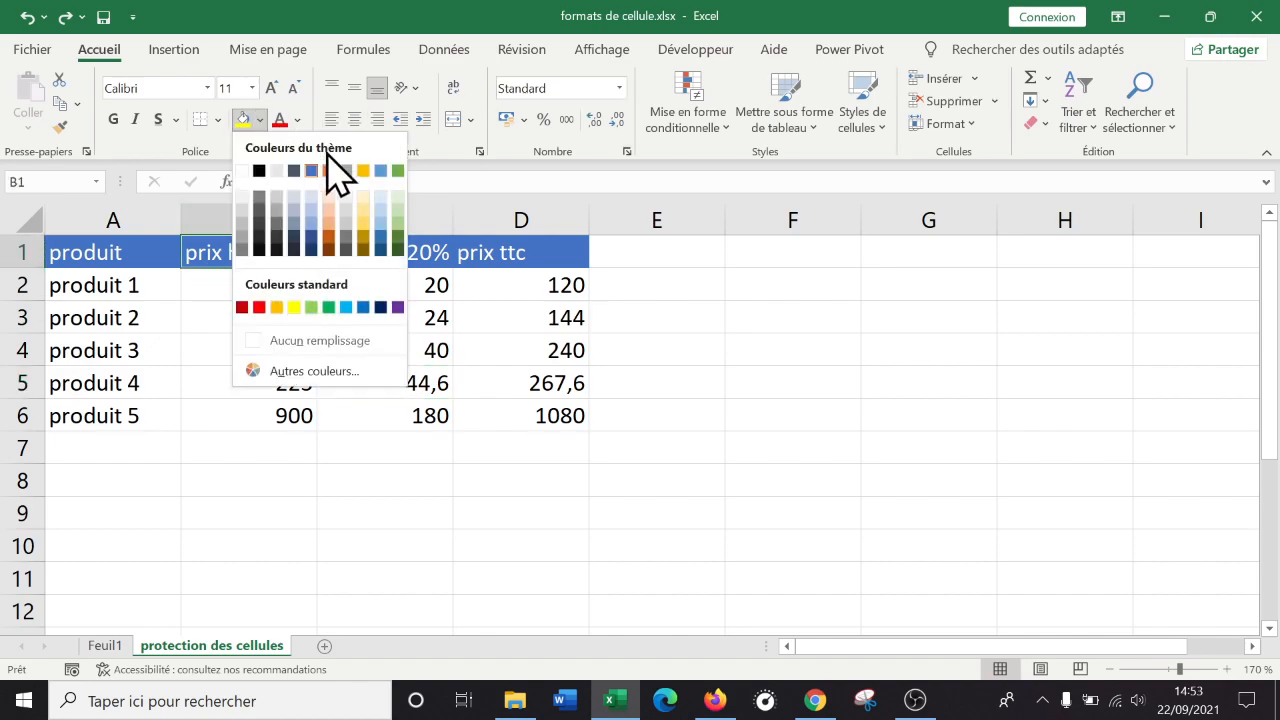
pyautogui.click(259, 307)
# Select the prix ht values in B2:B6.
pyautogui.click(517, 378)
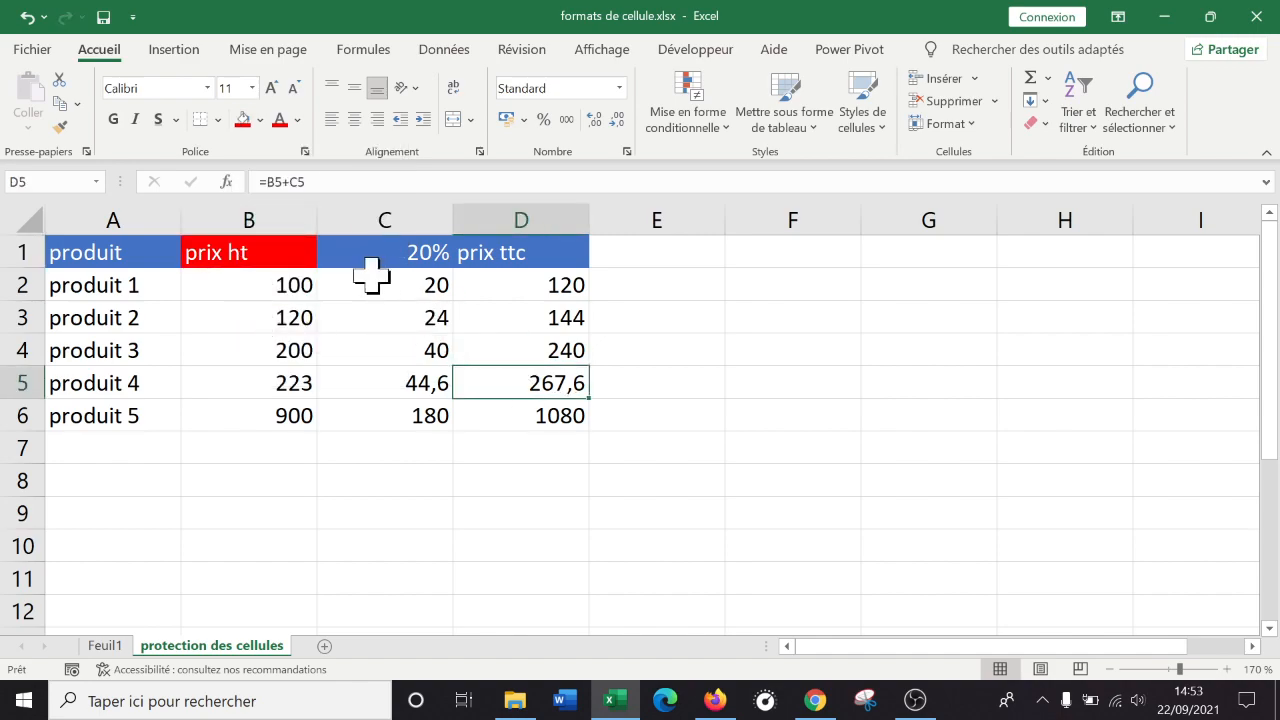
pyautogui.moveTo(398, 282); pyautogui.dragTo(553, 410)
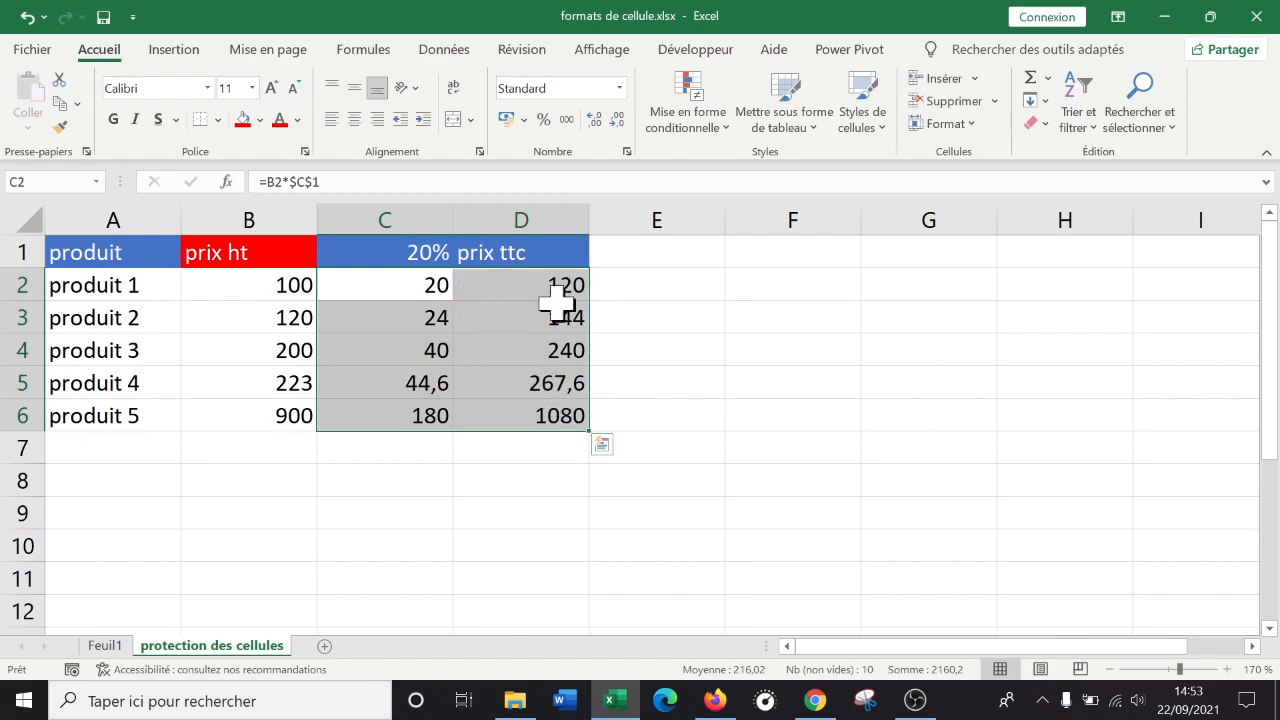
pyautogui.click(434, 316)
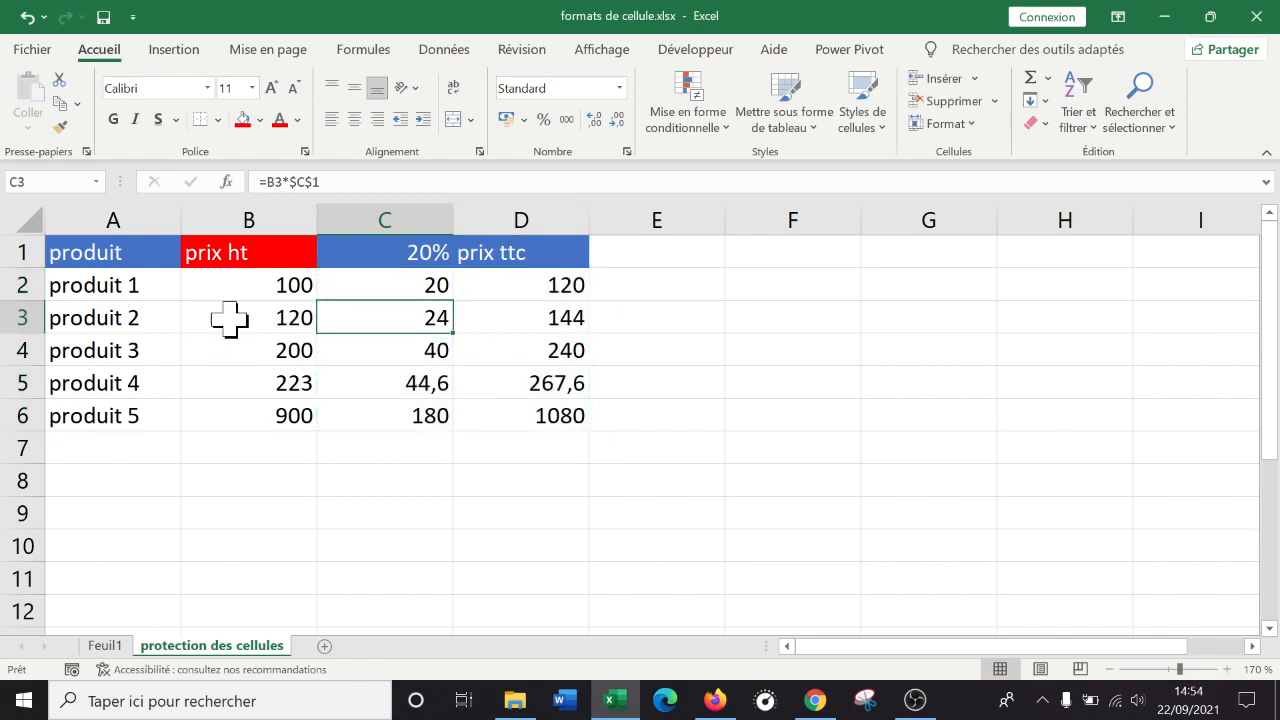
pyautogui.moveTo(257, 281); pyautogui.dragTo(251, 407)
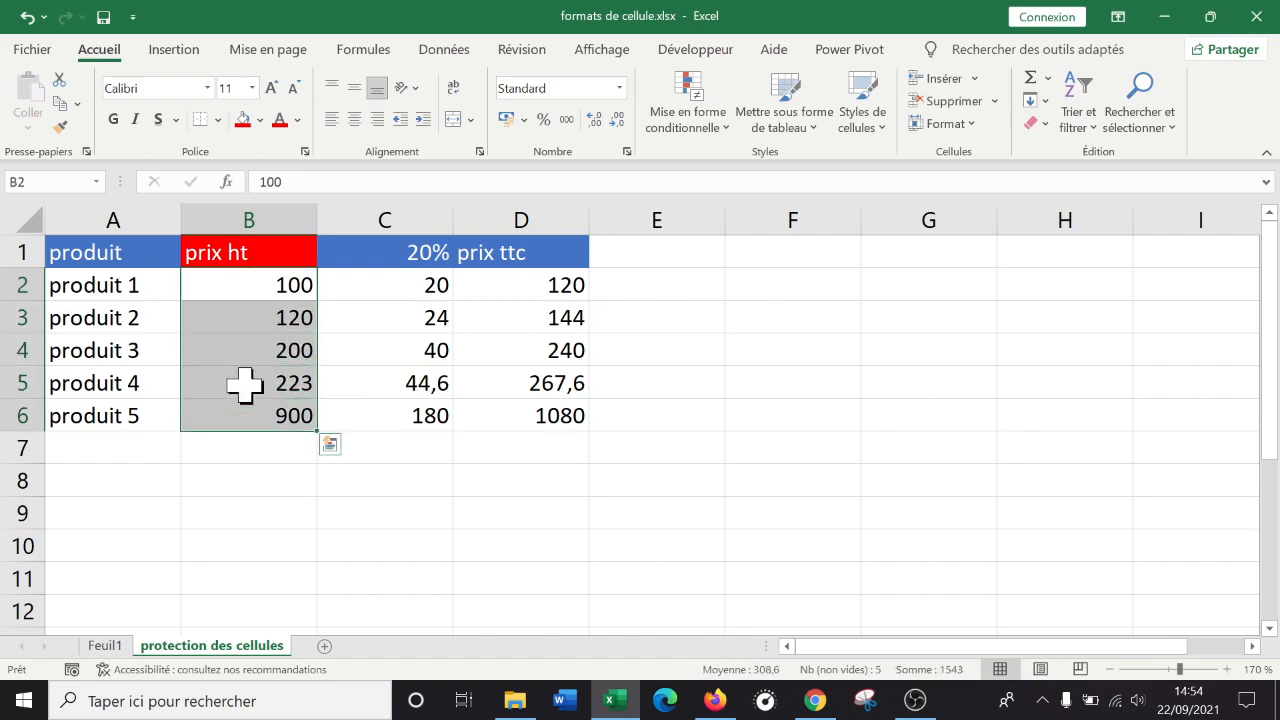
pyautogui.rightClick(238, 288)
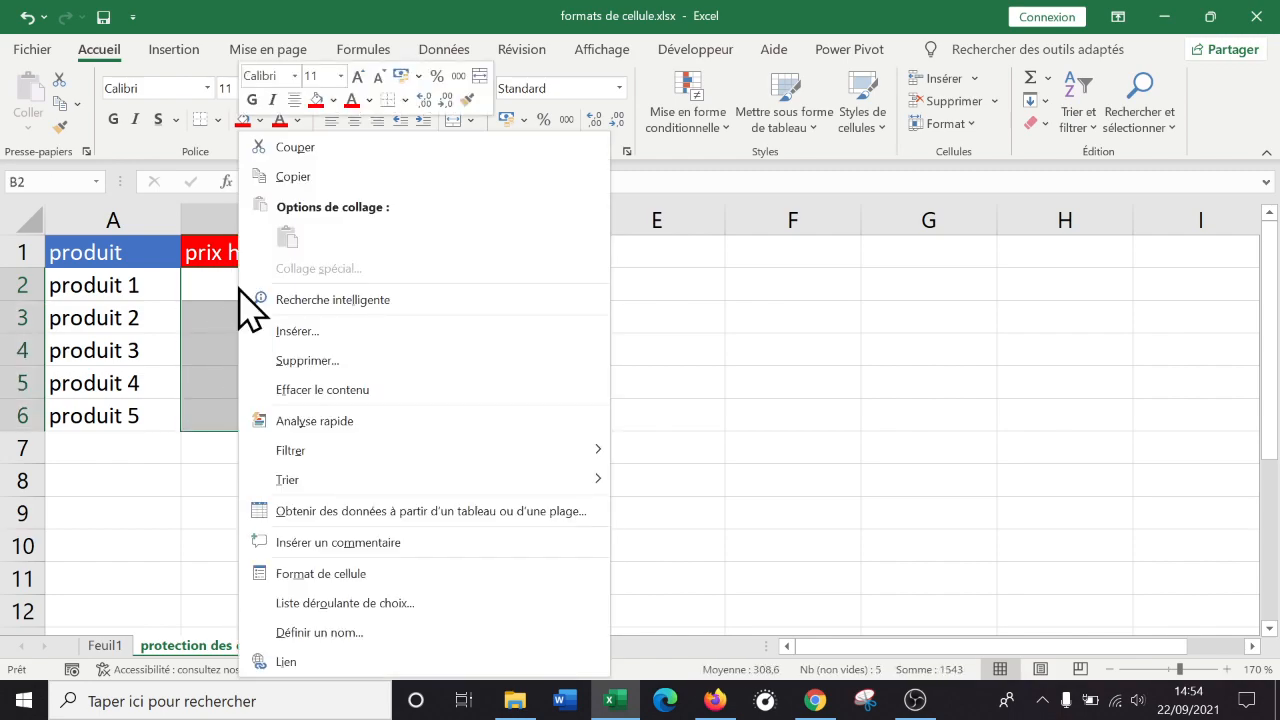
pyautogui.click(368, 574)
pyautogui.moveTo(392, 172); pyautogui.dragTo(641, 117)
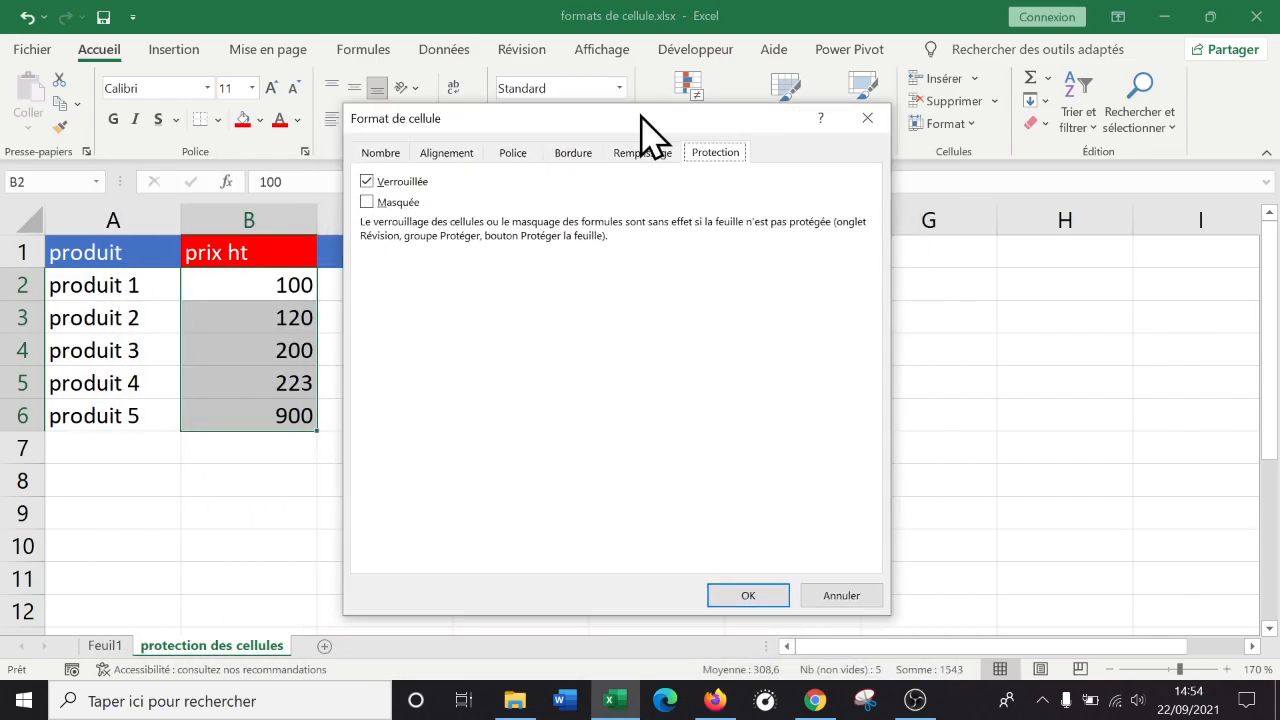
pyautogui.click(848, 597)
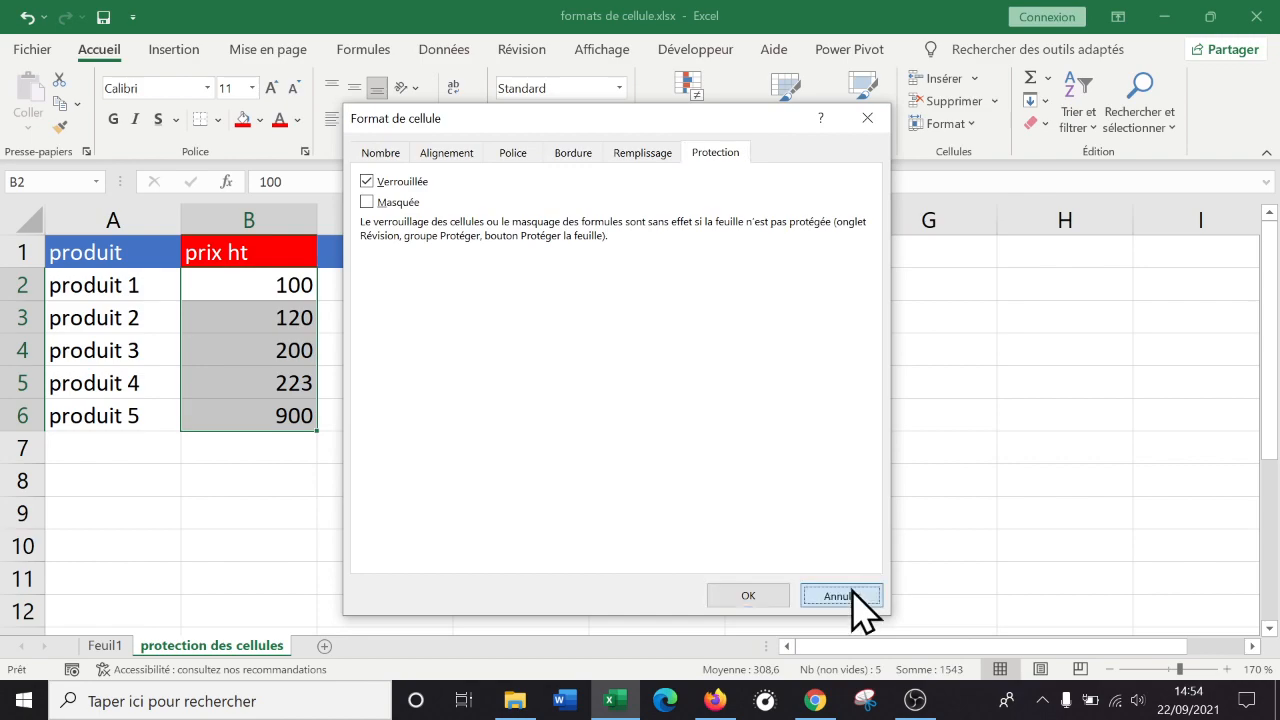
pyautogui.click(850, 378)
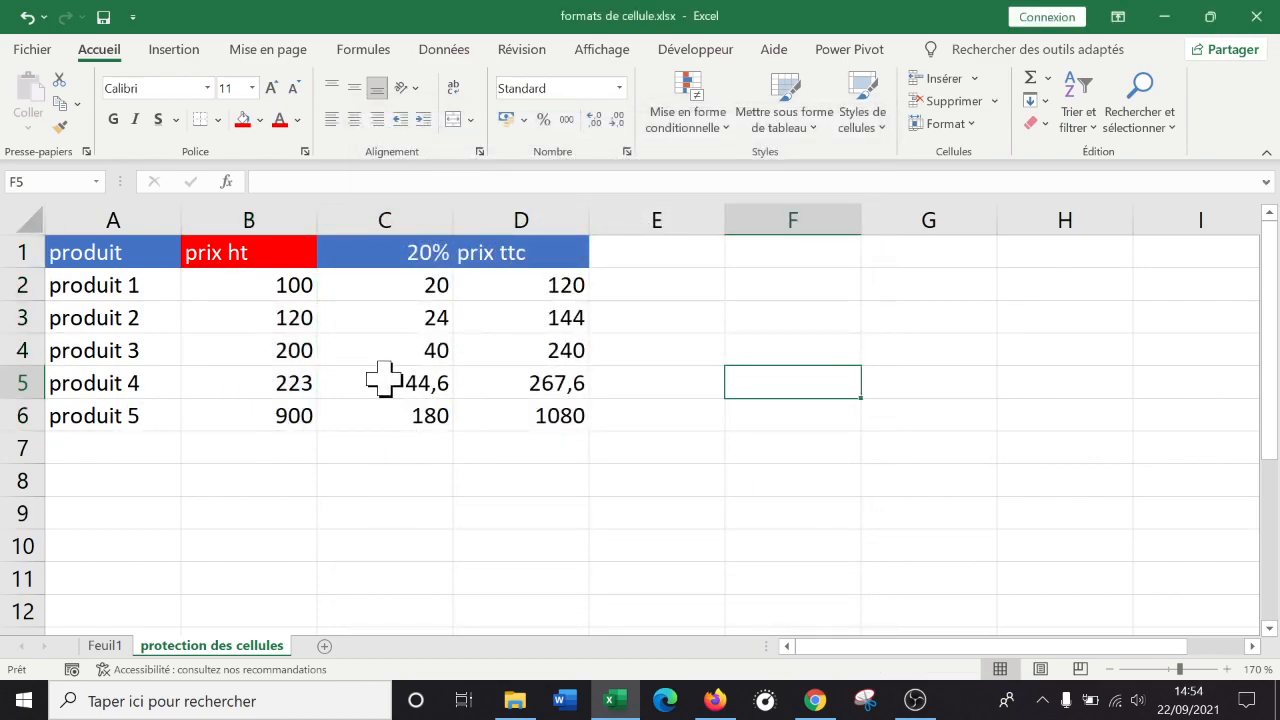
pyautogui.click(392, 319)
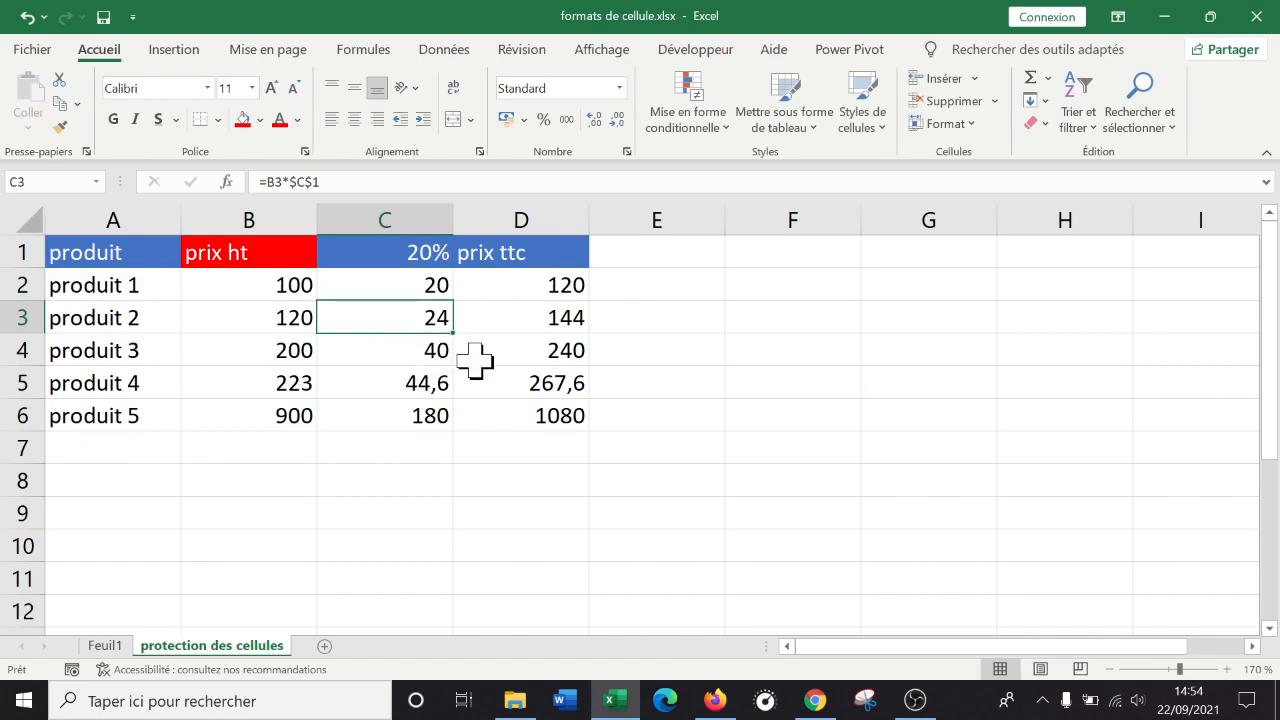
# Protect the sheet with a password from Révision > Protéger la feuille, re-entering it after a mismatch warning.
pyautogui.click(533, 50)
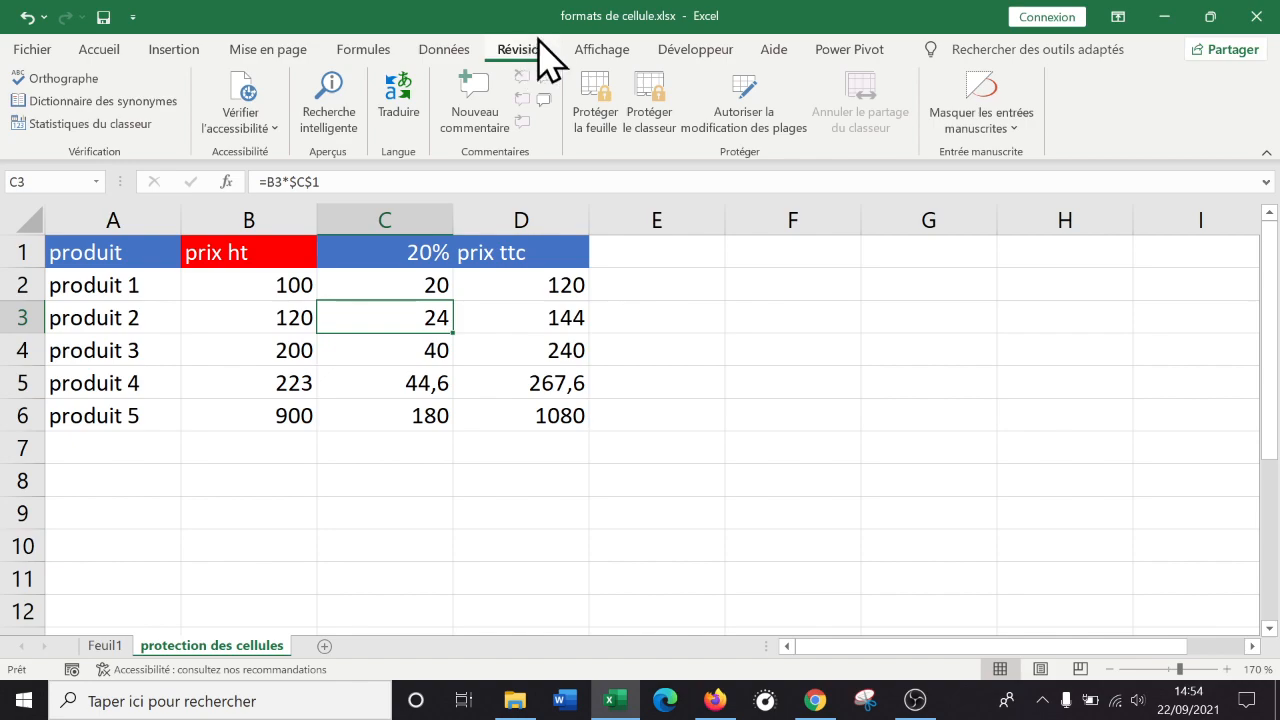
pyautogui.click(594, 97)
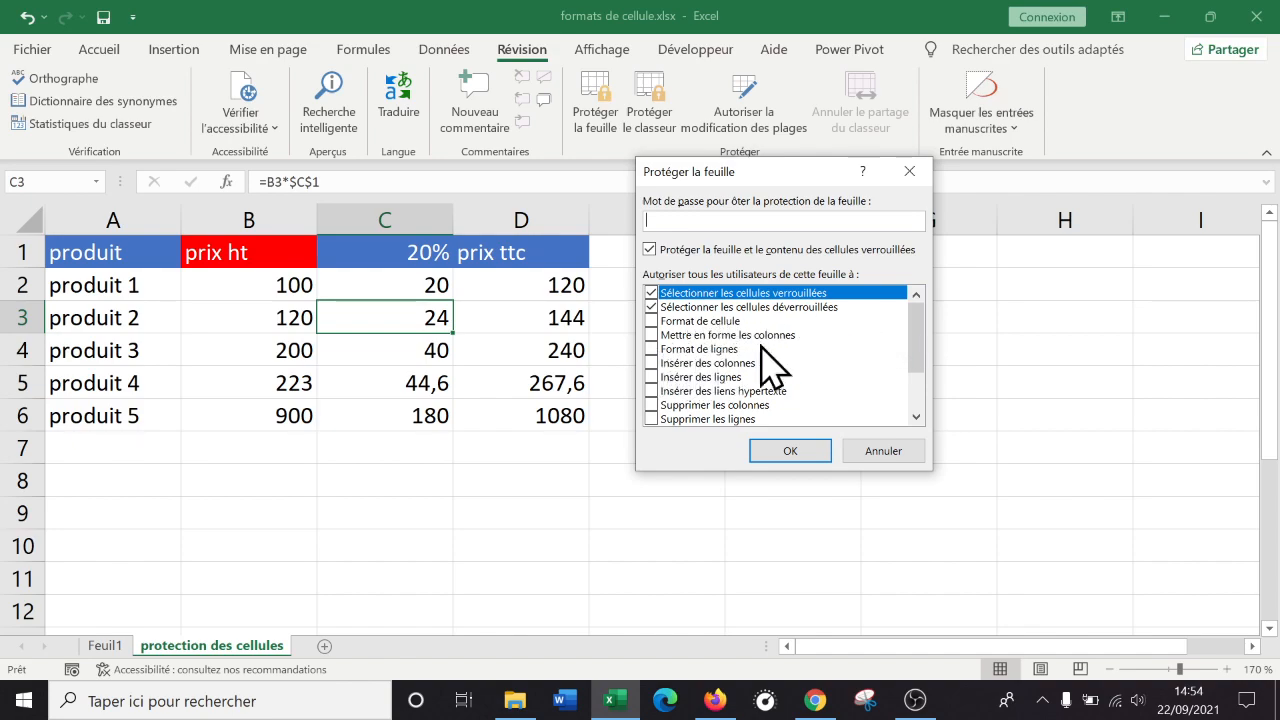
pyautogui.moveTo(910, 345); pyautogui.dragTo(920, 251)
pyautogui.click(790, 455)
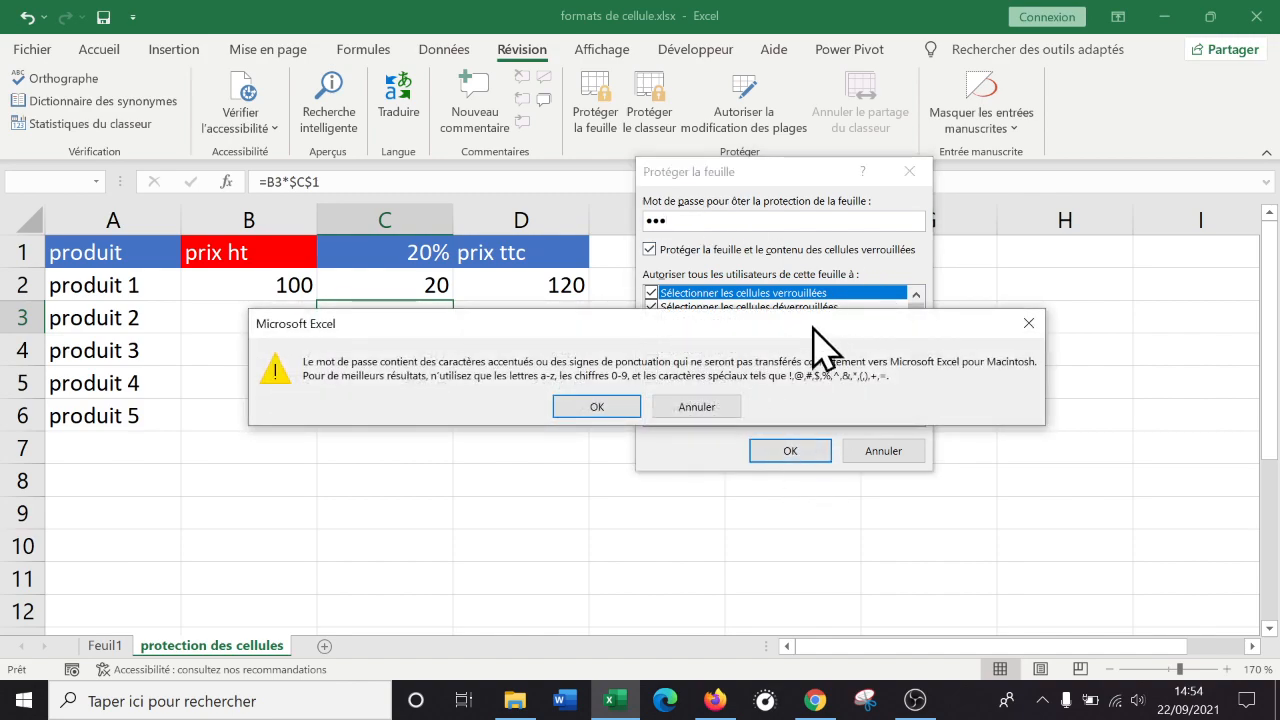
pyautogui.click(590, 408)
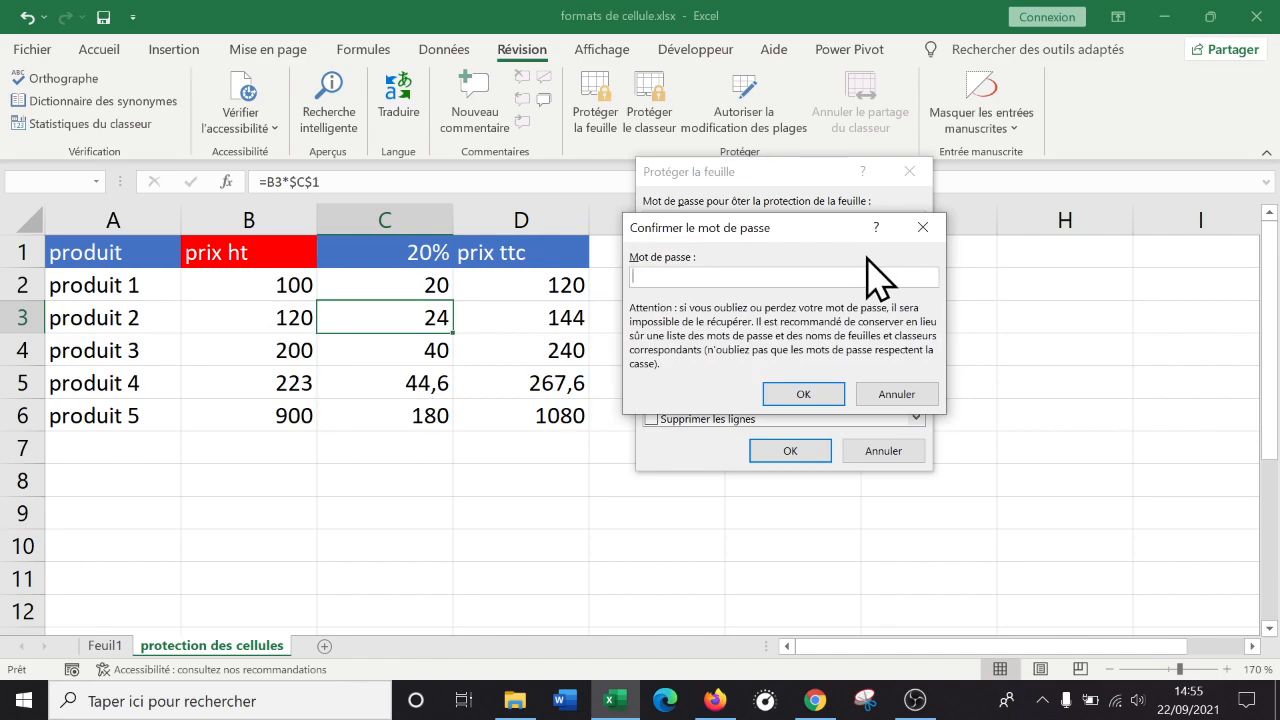
pyautogui.click(805, 396)
pyautogui.click(646, 406)
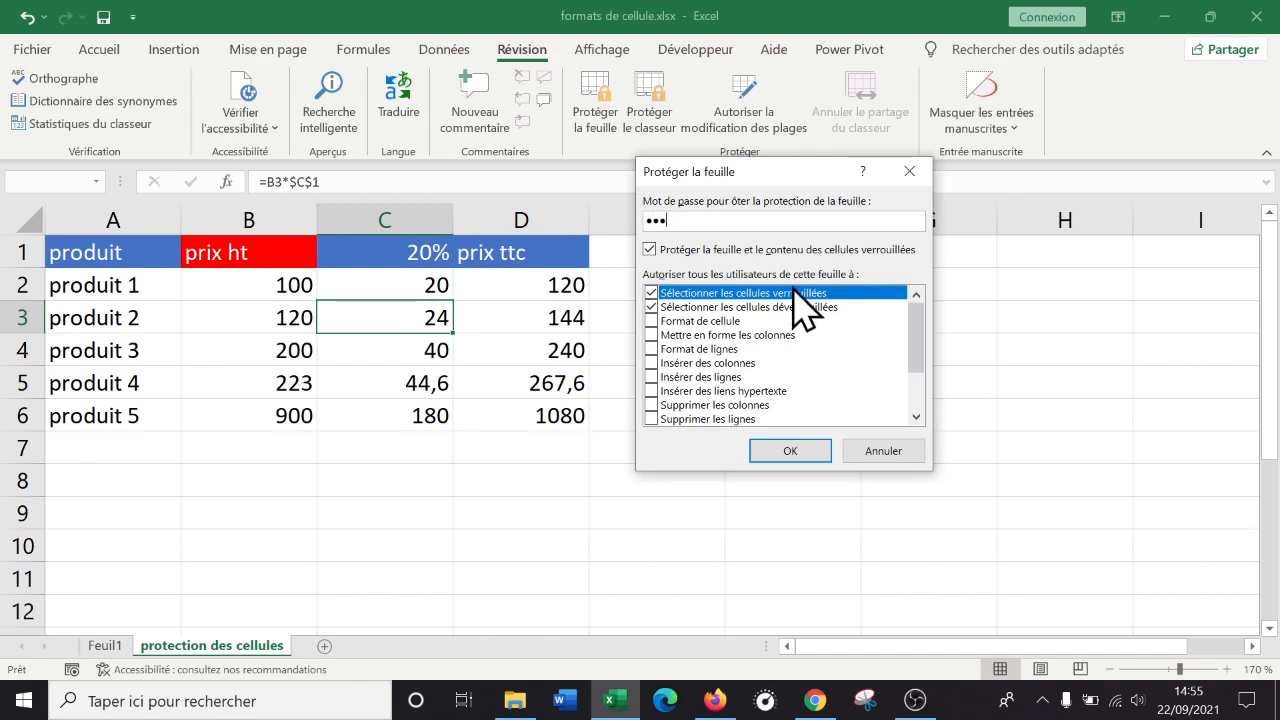
pyautogui.click(786, 447)
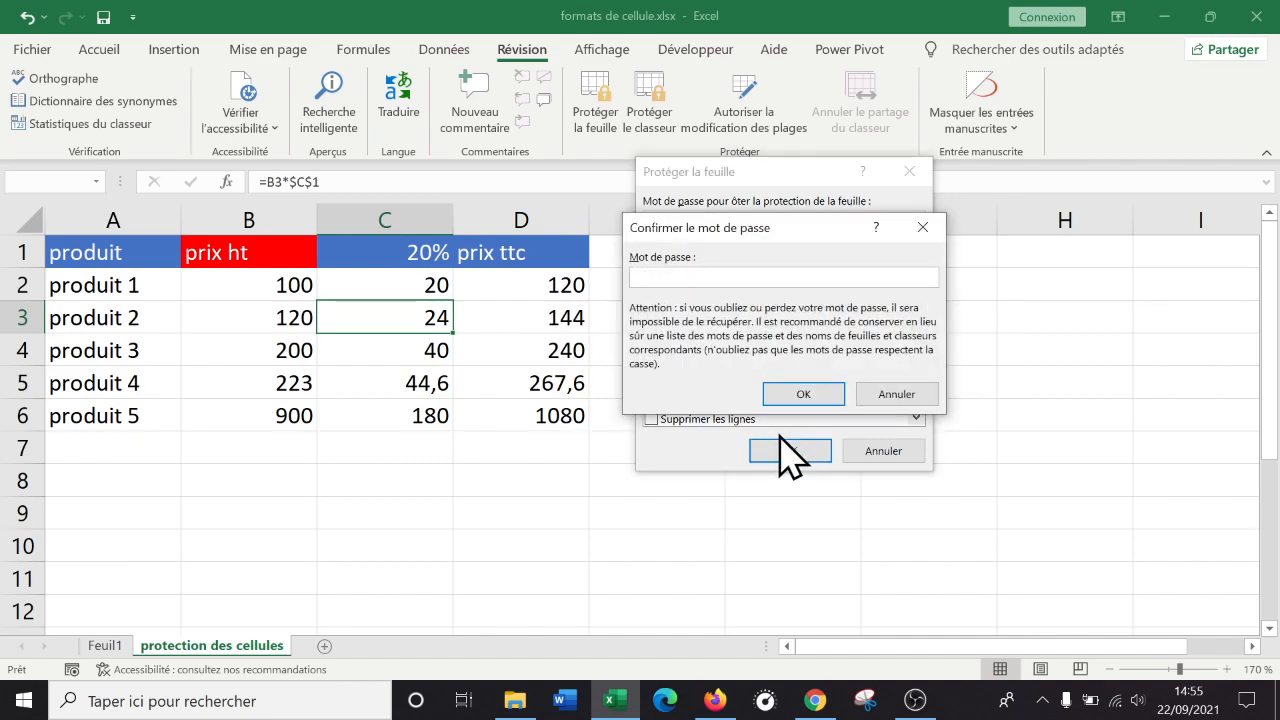
# Confirm the password to finish protecting the sheet, then click through cells E2, F7 and D4.
pyautogui.click(803, 392)
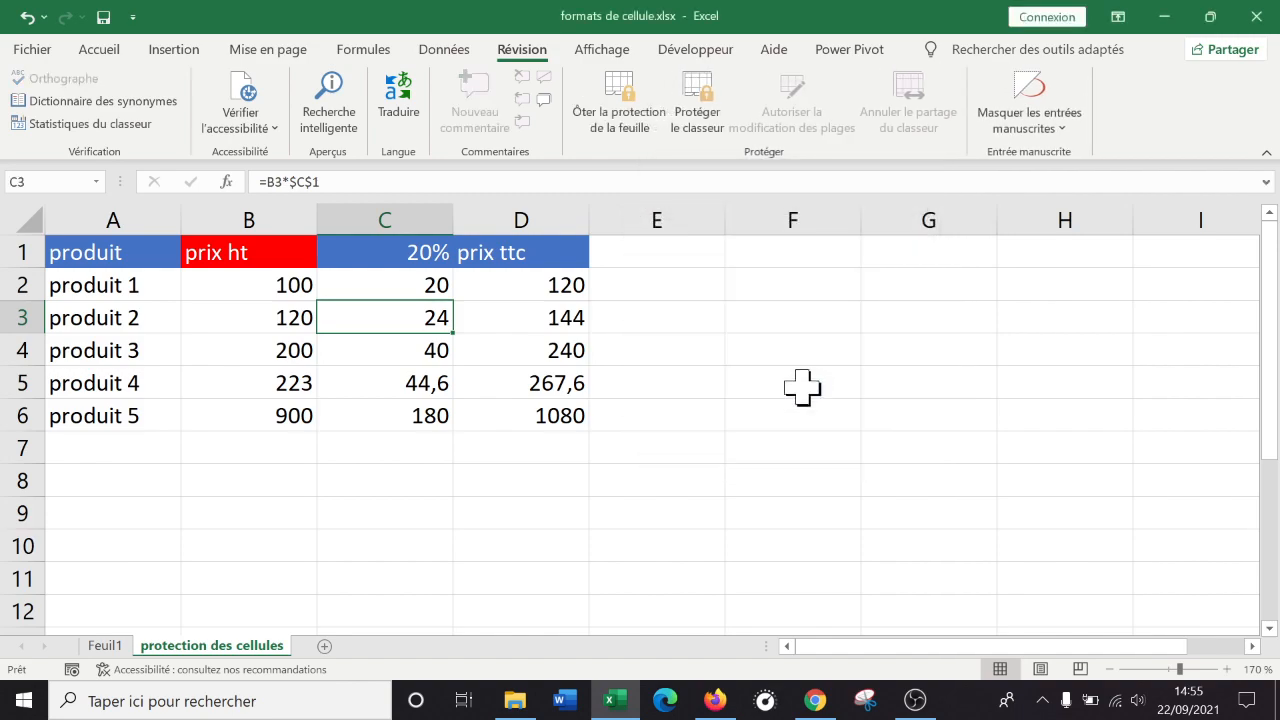
pyautogui.click(688, 295)
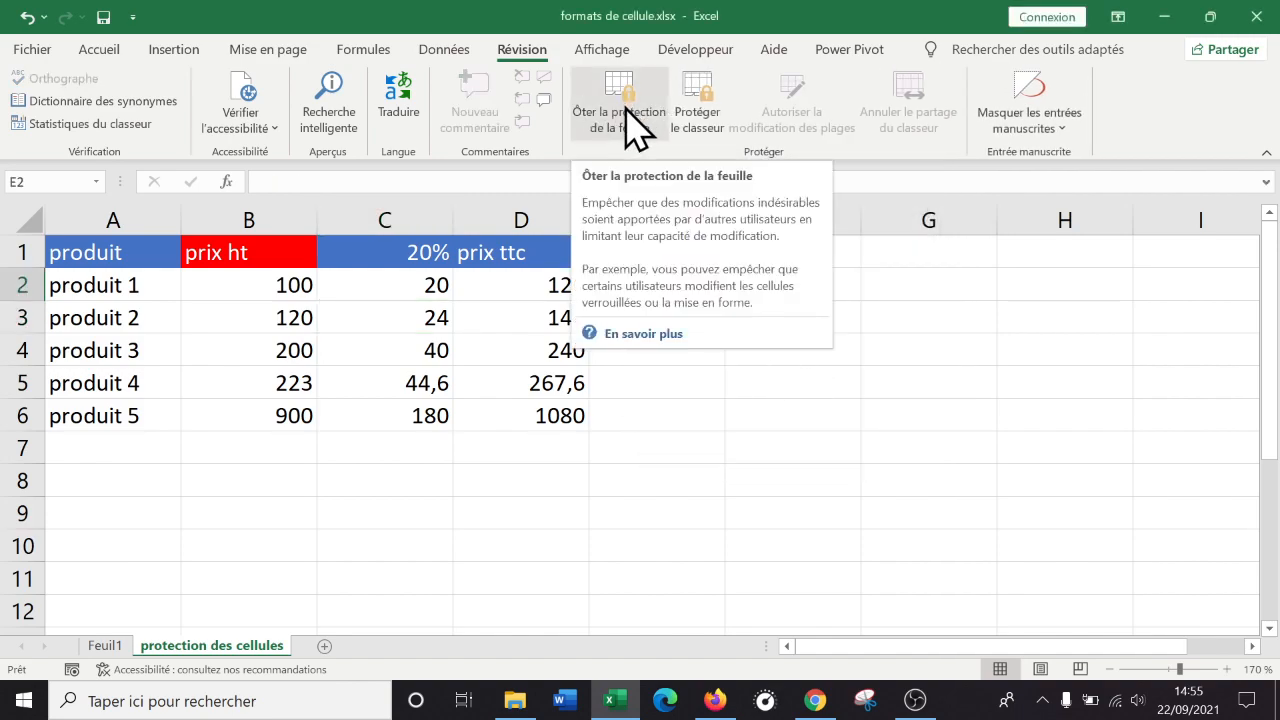
pyautogui.click(700, 350)
pyautogui.click(669, 477)
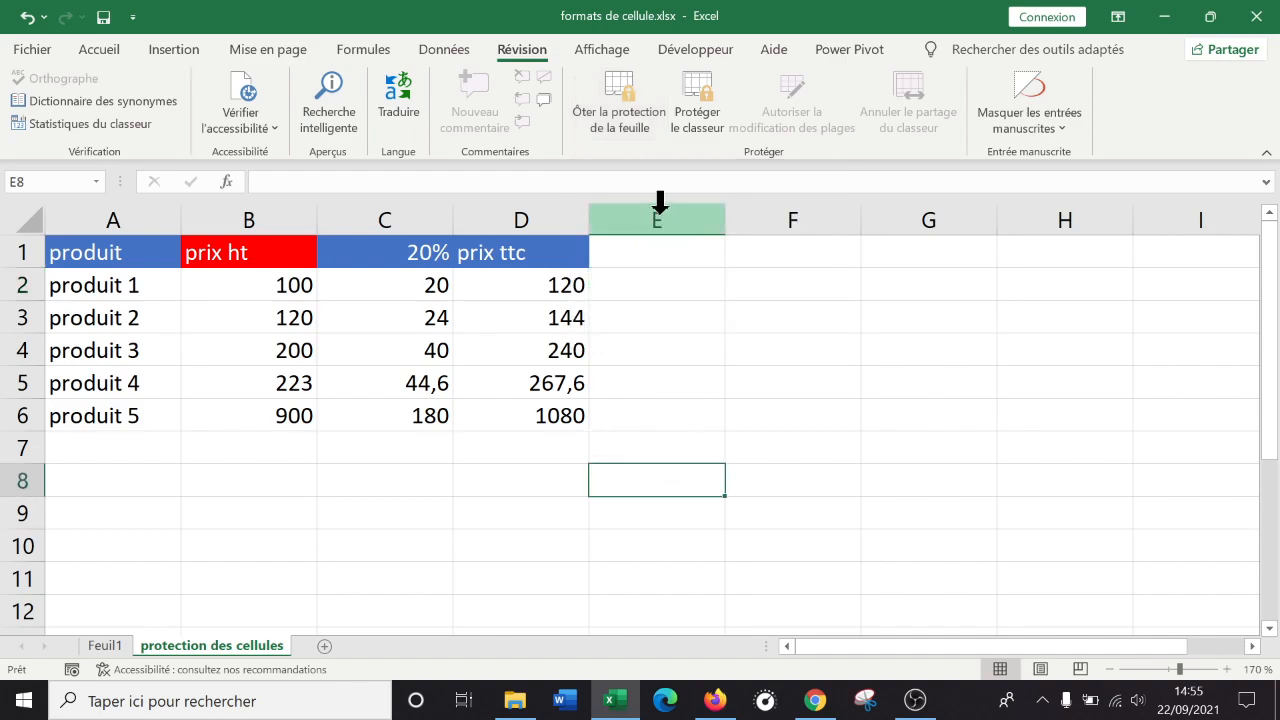
pyautogui.click(785, 446)
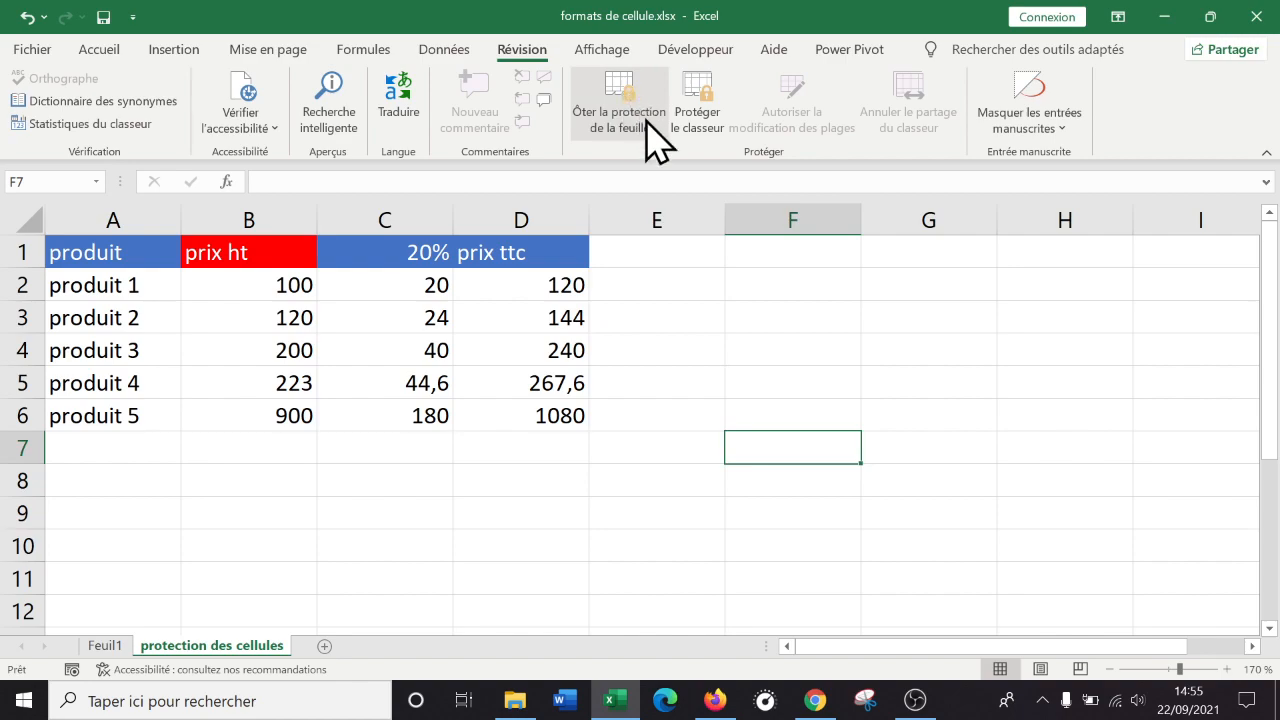
pyautogui.click(579, 344)
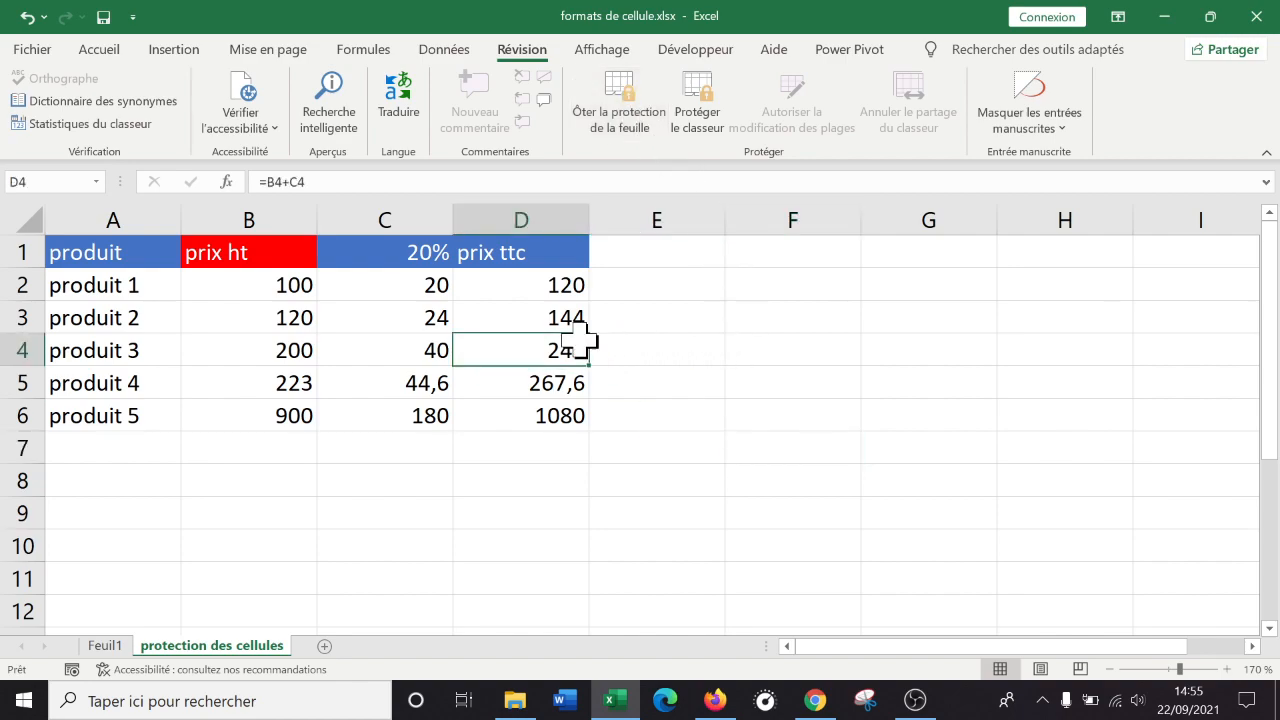
# Try editing C3, B8, G3, a product name and D1, dismissing each protected-sheet warning.
pyautogui.doubleClick(387, 325)
pyautogui.click(646, 406)
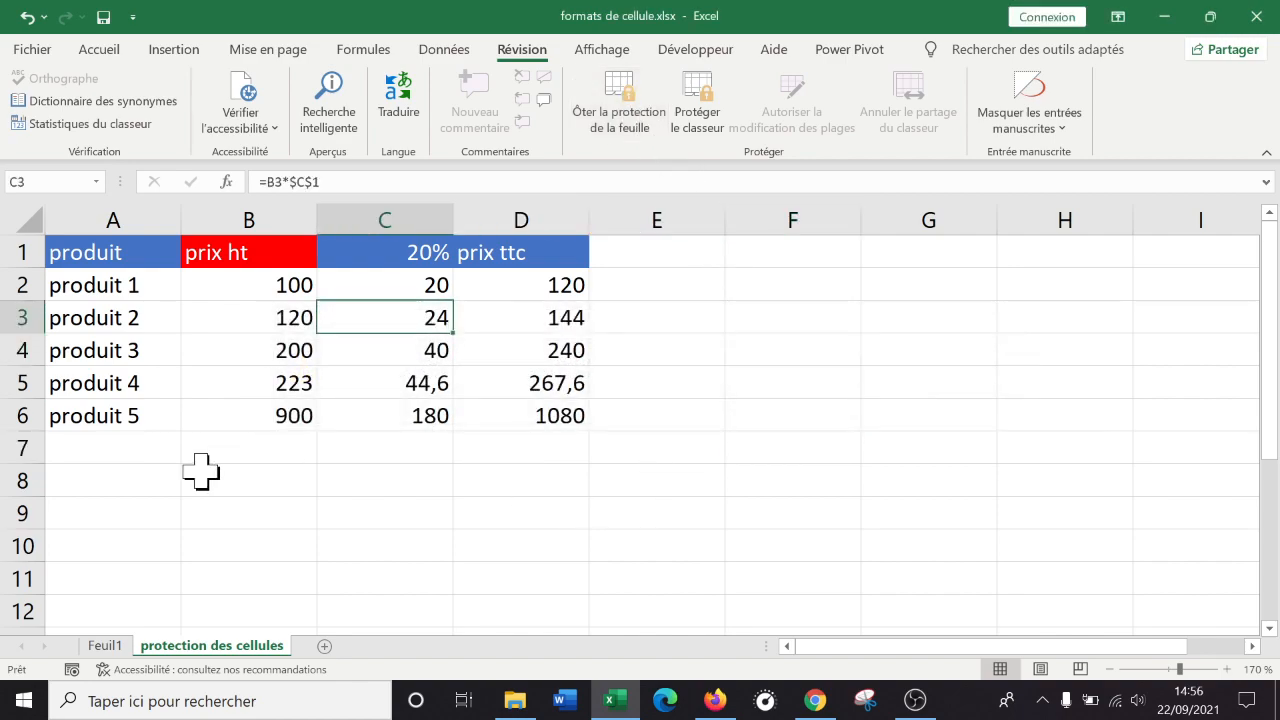
pyautogui.doubleClick(200, 472)
pyautogui.click(672, 408)
pyautogui.click(905, 316)
pyautogui.doubleClick(905, 316)
pyautogui.click(647, 406)
pyautogui.doubleClick(140, 330)
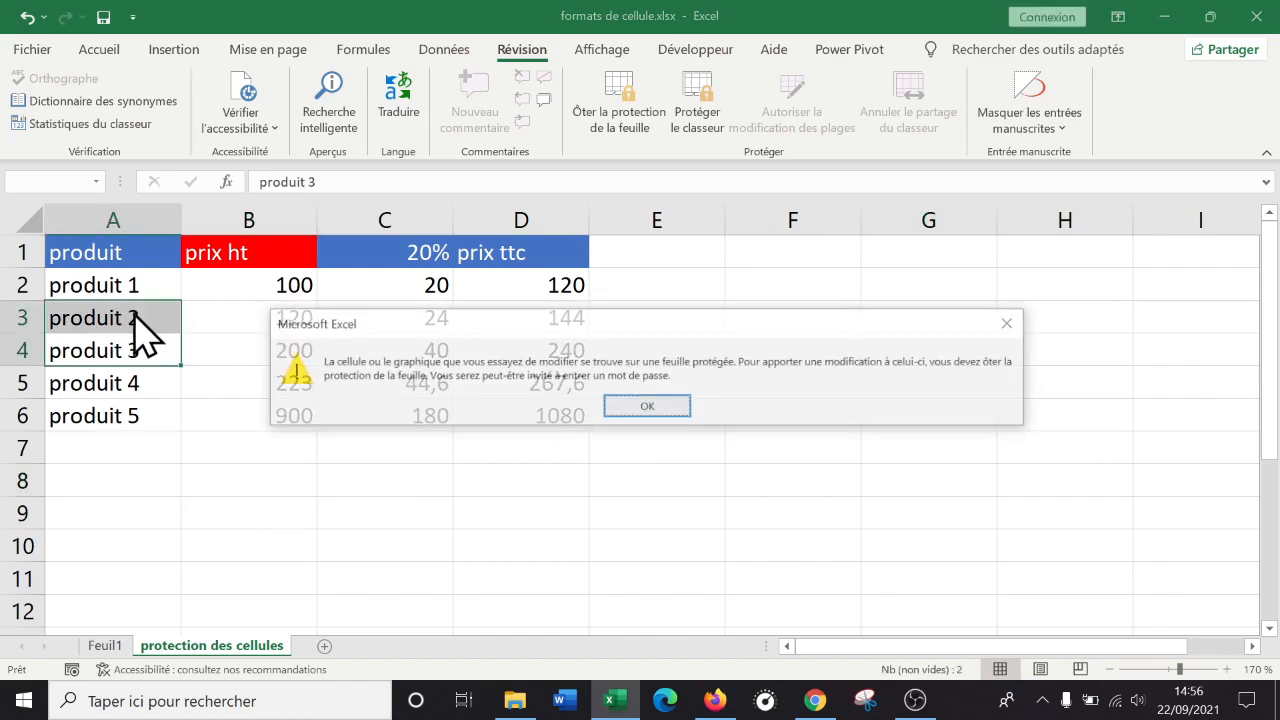
pyautogui.click(647, 406)
pyautogui.doubleClick(472, 258)
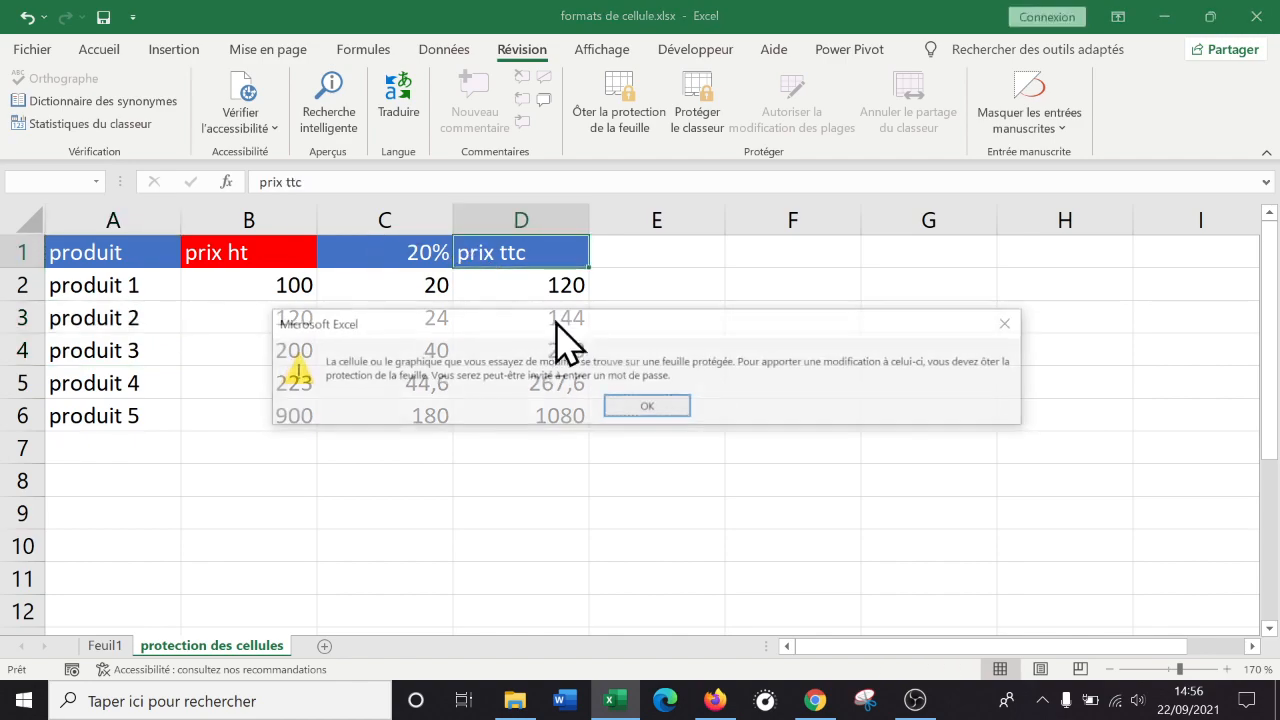
pyautogui.click(662, 408)
# On Feuil1, enter a test value 'DF' in N6 and then clear it.
pyautogui.click(106, 646)
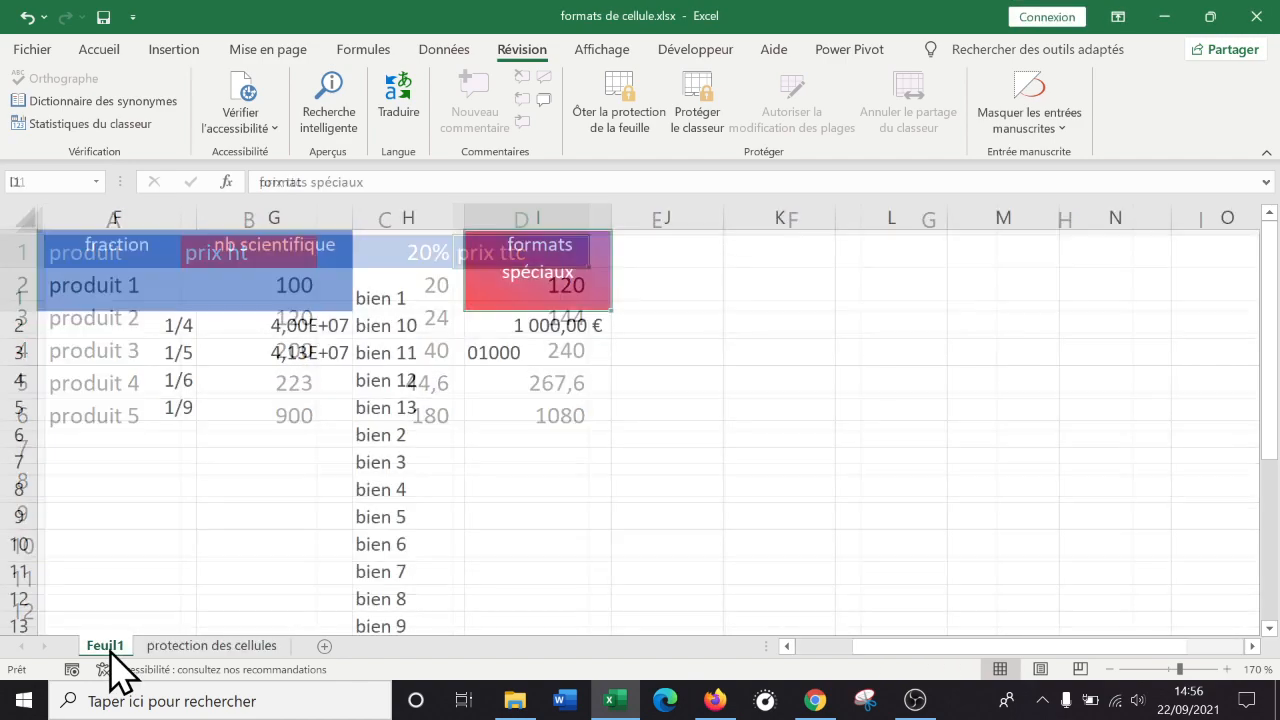
pyautogui.click(1094, 430)
pyautogui.write('DF')
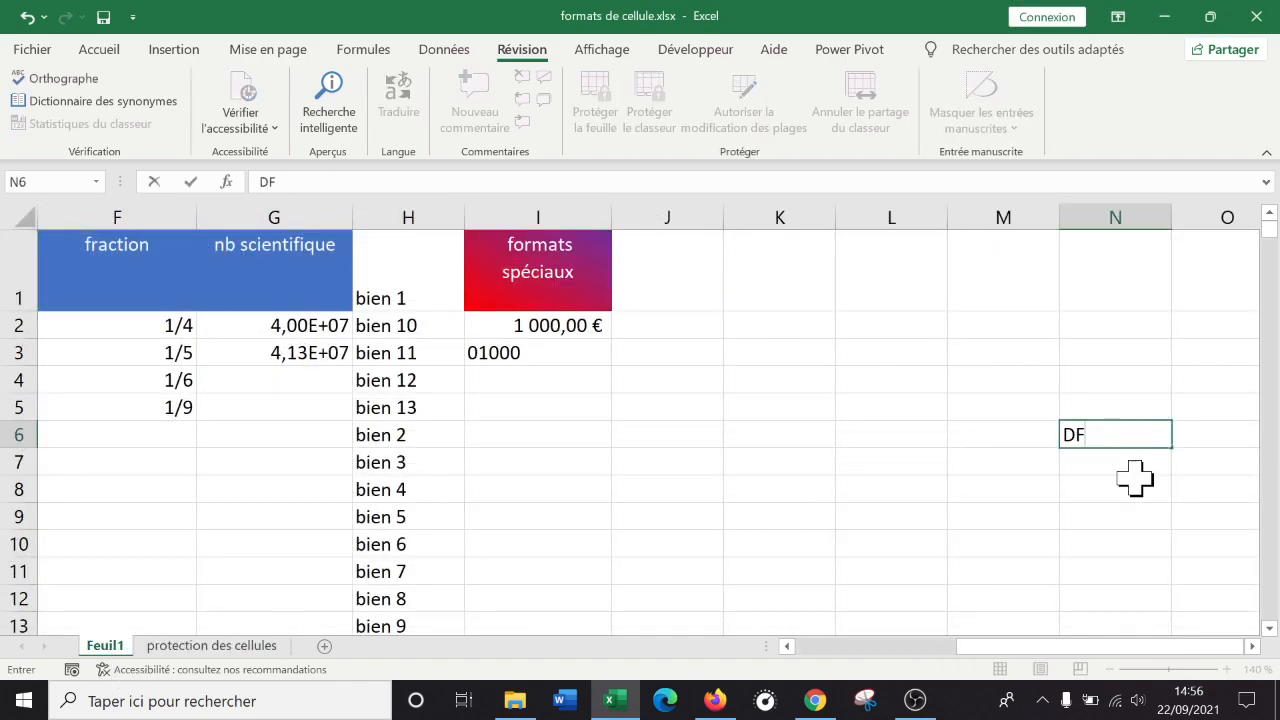
pyautogui.press('Return')
pyautogui.click(1134, 434)
pyautogui.press('BackSpace')
pyautogui.click(1105, 535)
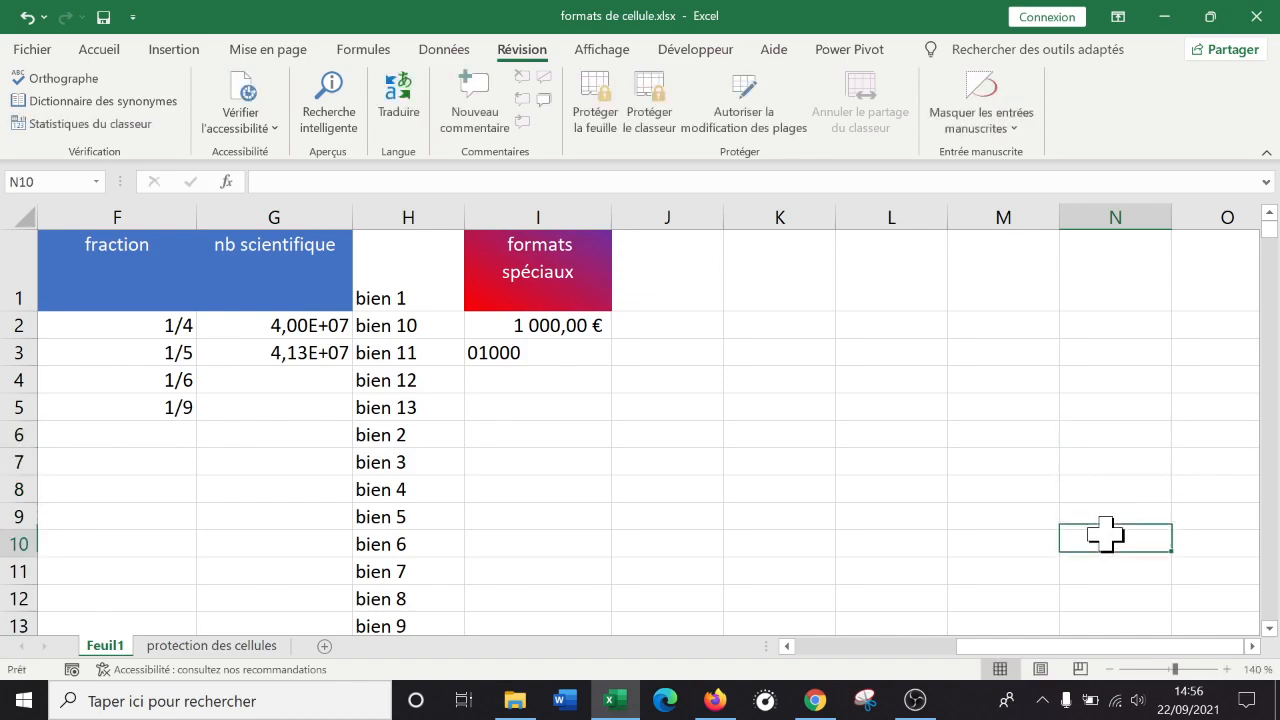
# Return to the protection des cellules sheet and select the prix ht values B2:B6.
pyautogui.click(238, 648)
pyautogui.click(894, 384)
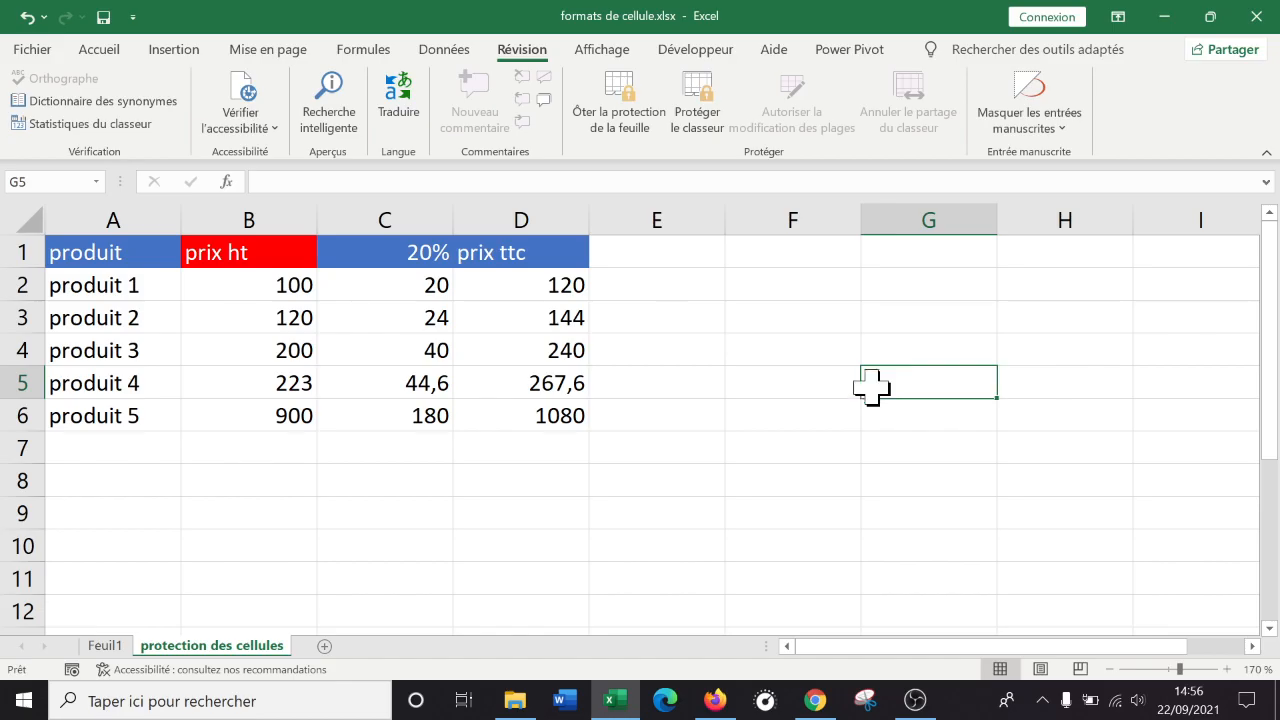
pyautogui.click(915, 700)
pyautogui.click(915, 700)
pyautogui.click(647, 462)
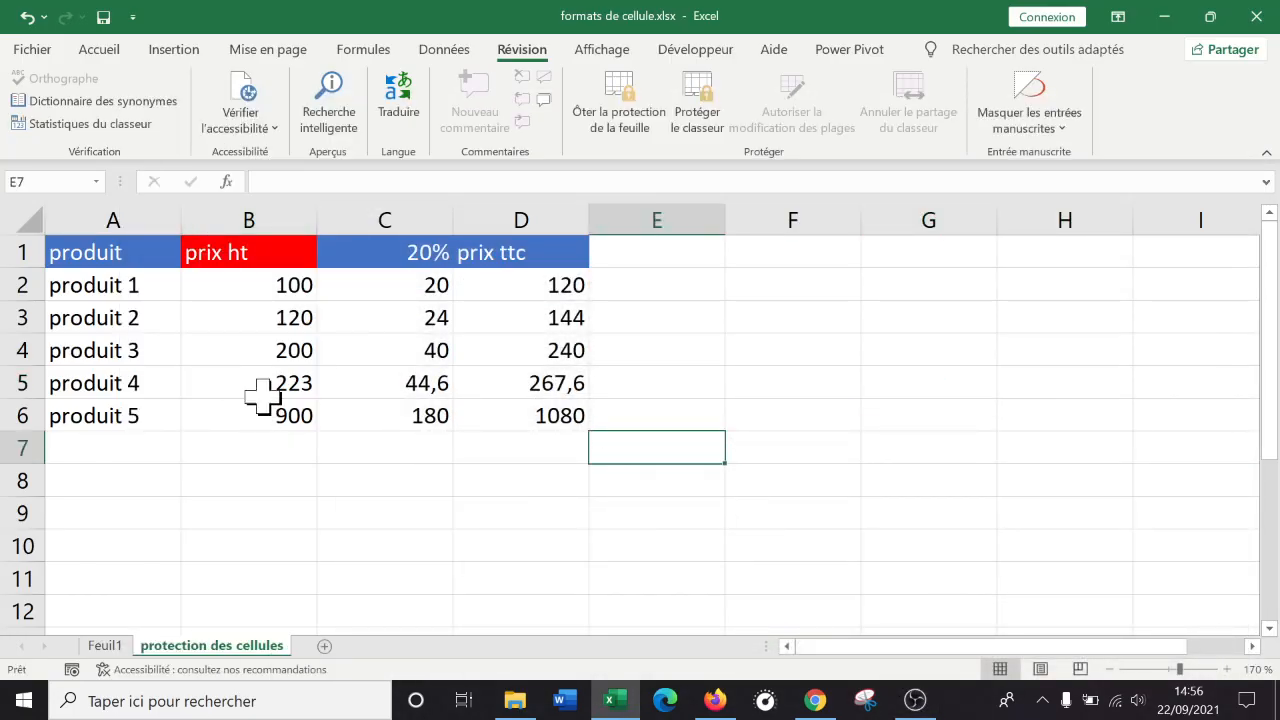
pyautogui.moveTo(248, 289); pyautogui.dragTo(229, 411)
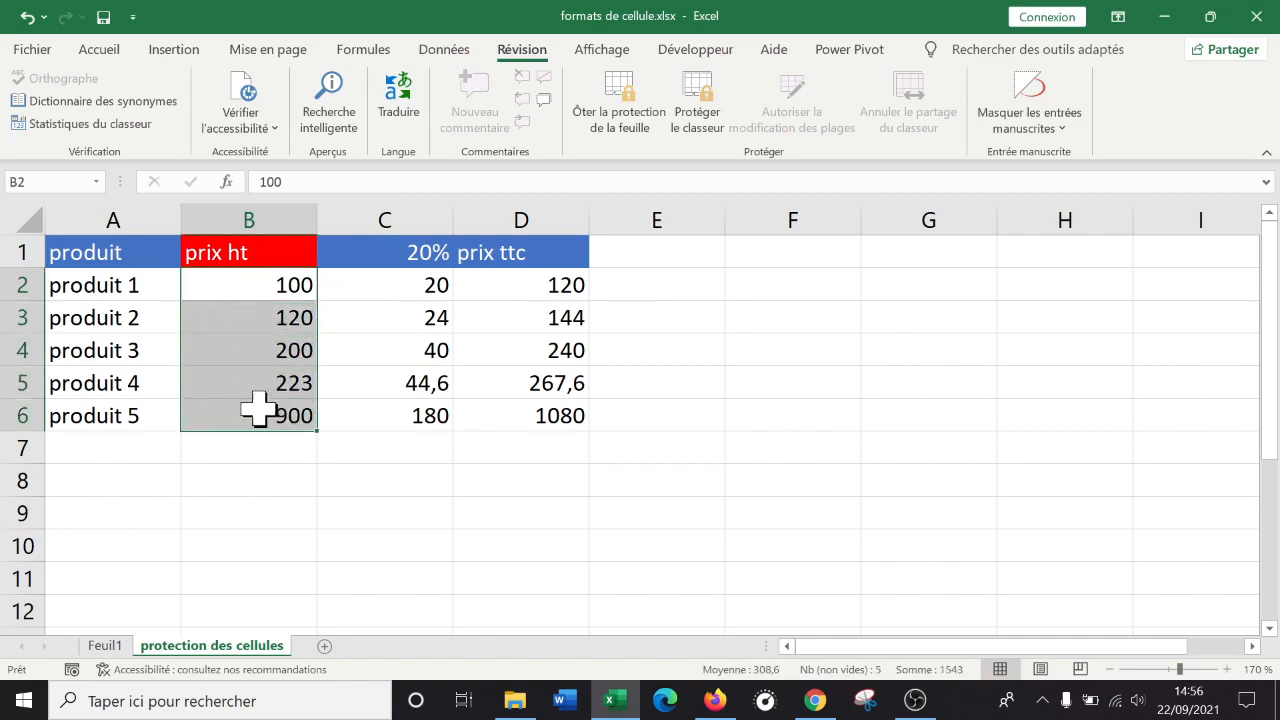
pyautogui.moveTo(380, 286); pyautogui.dragTo(520, 420)
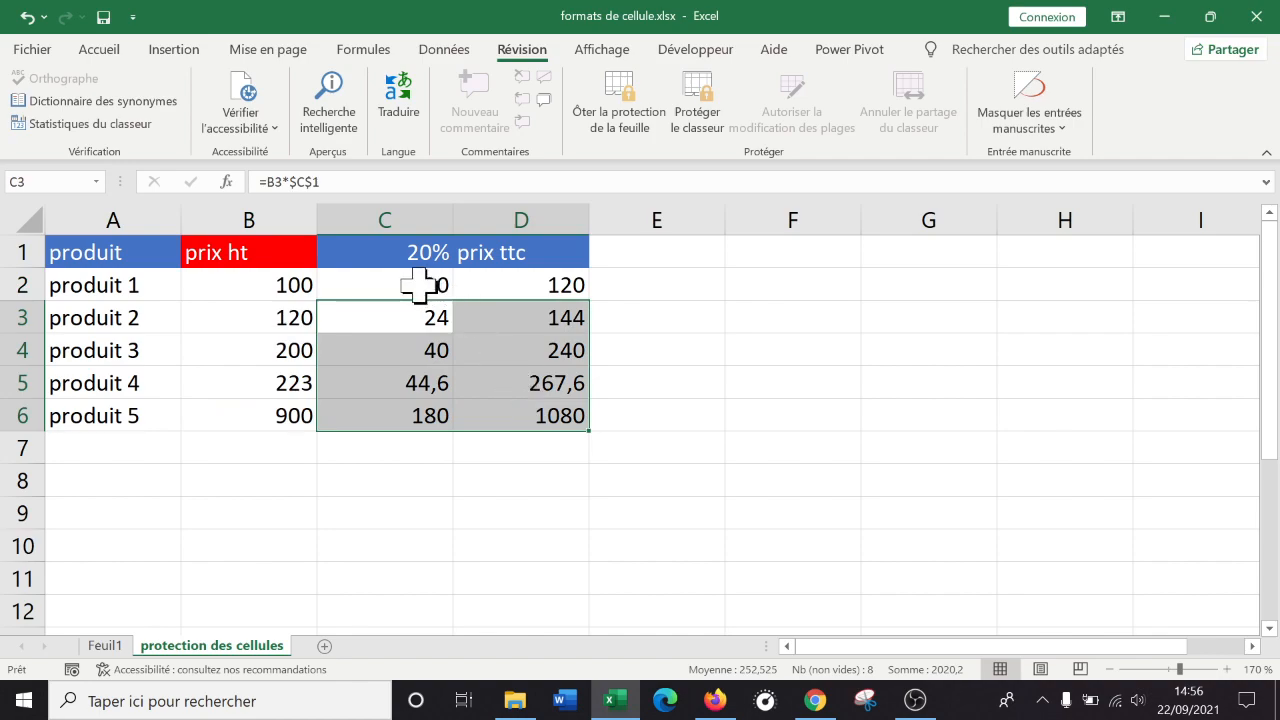
pyautogui.moveTo(420, 286); pyautogui.dragTo(577, 405)
pyautogui.moveTo(266, 285); pyautogui.dragTo(266, 409)
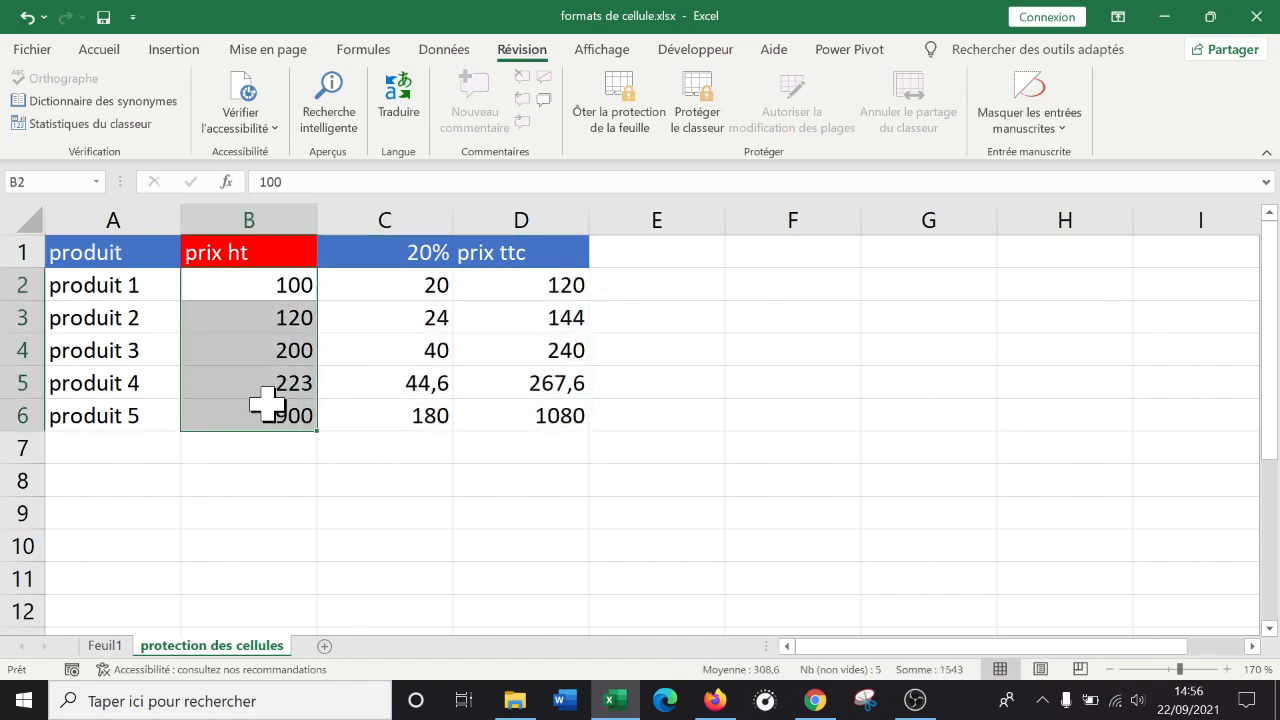
# Unprotect the sheet with Ôter la protection and its password, then select B2:B6.
pyautogui.click(786, 360)
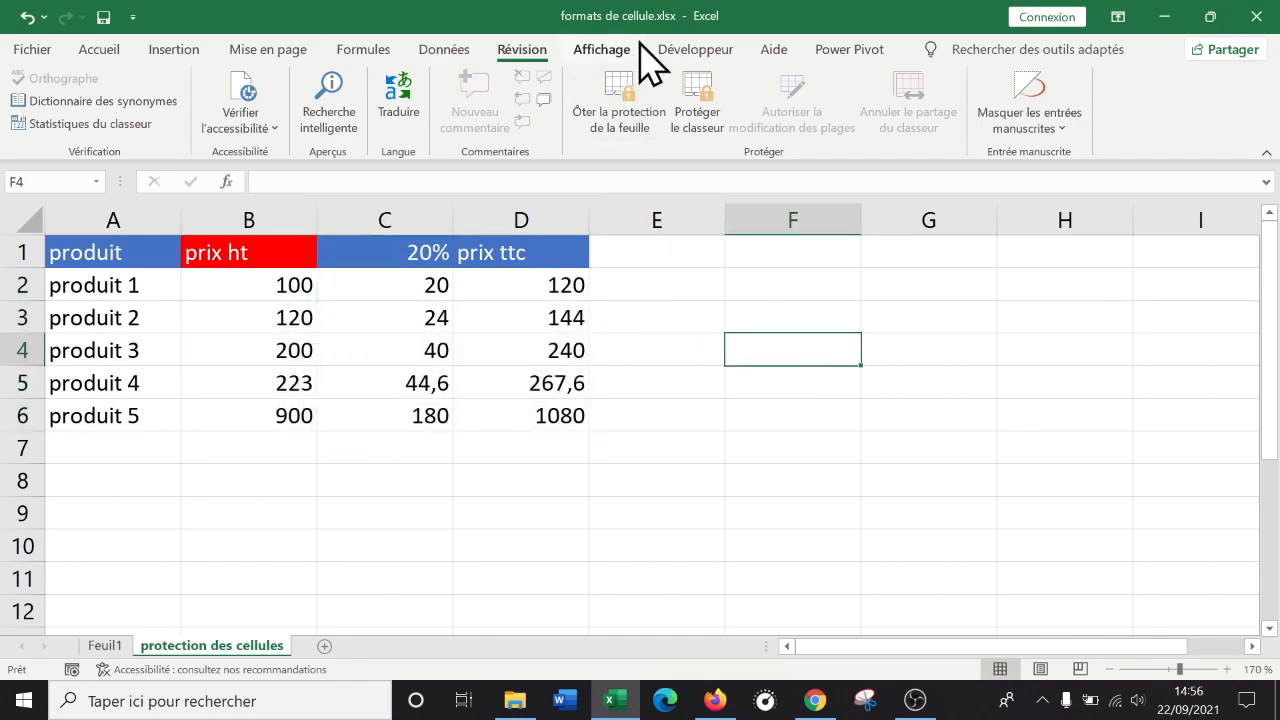
pyautogui.click(621, 125)
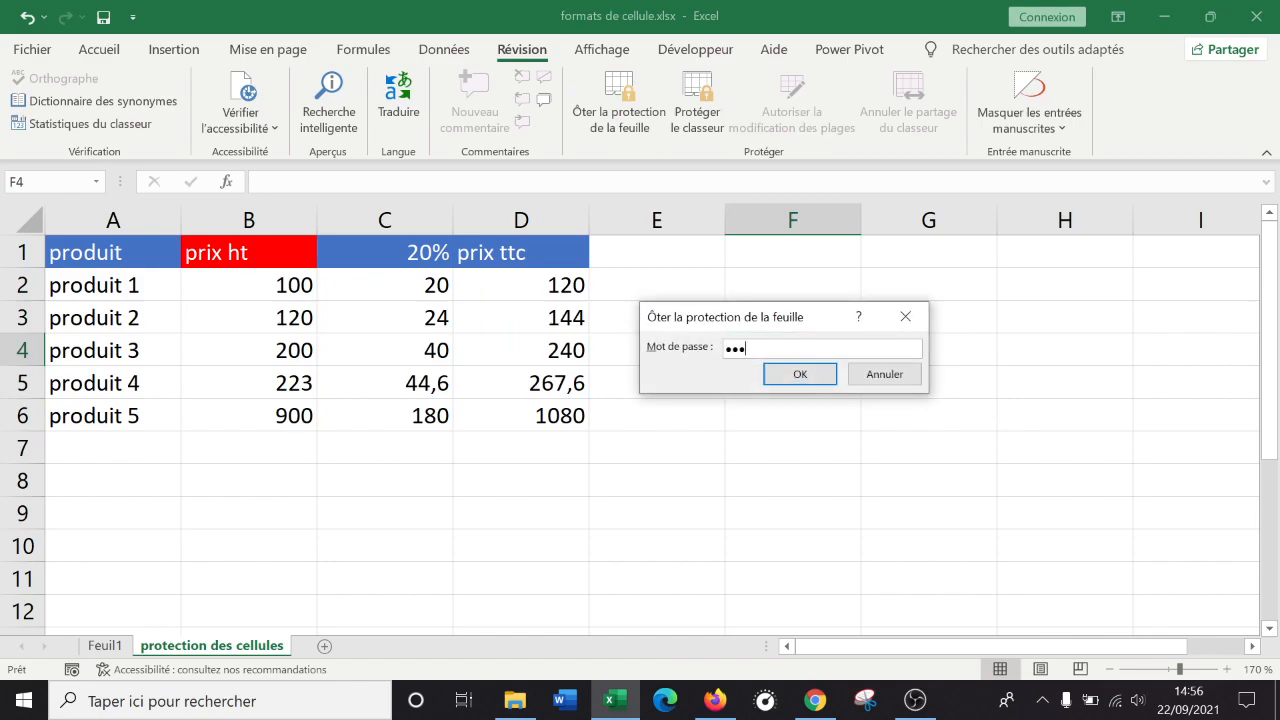
pyautogui.click(808, 370)
pyautogui.write('1')
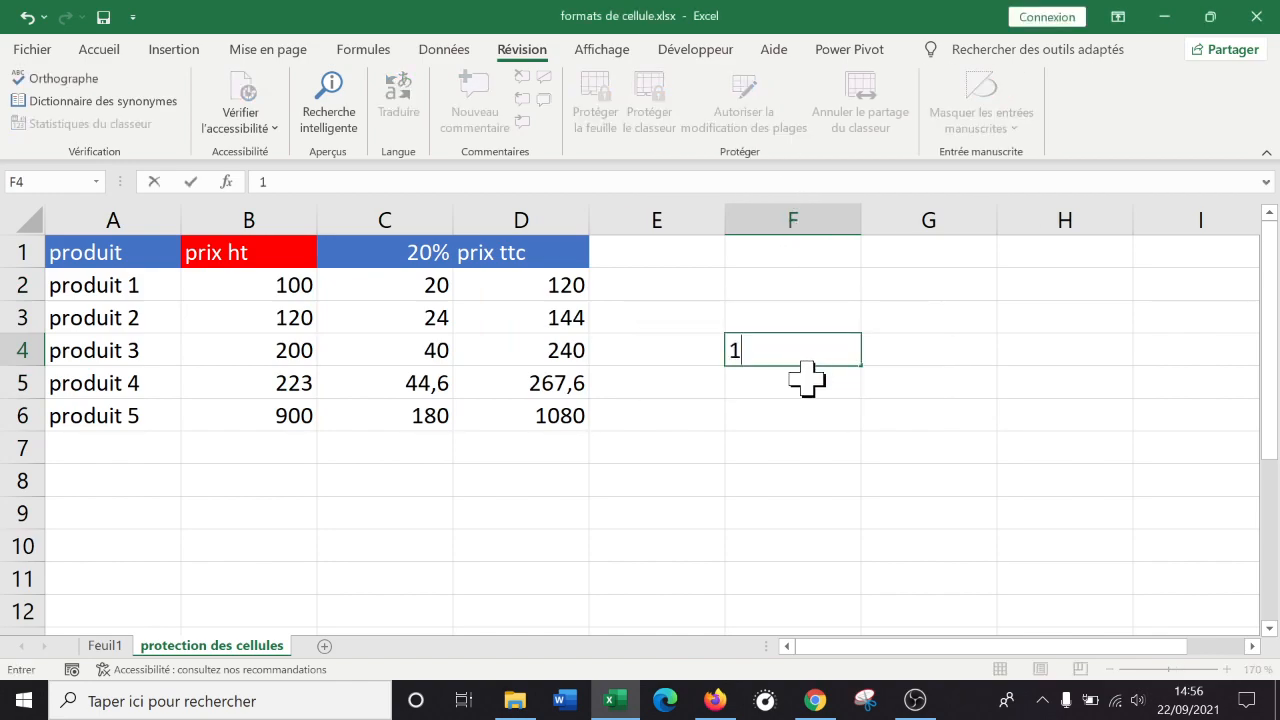
pyautogui.press('Return')
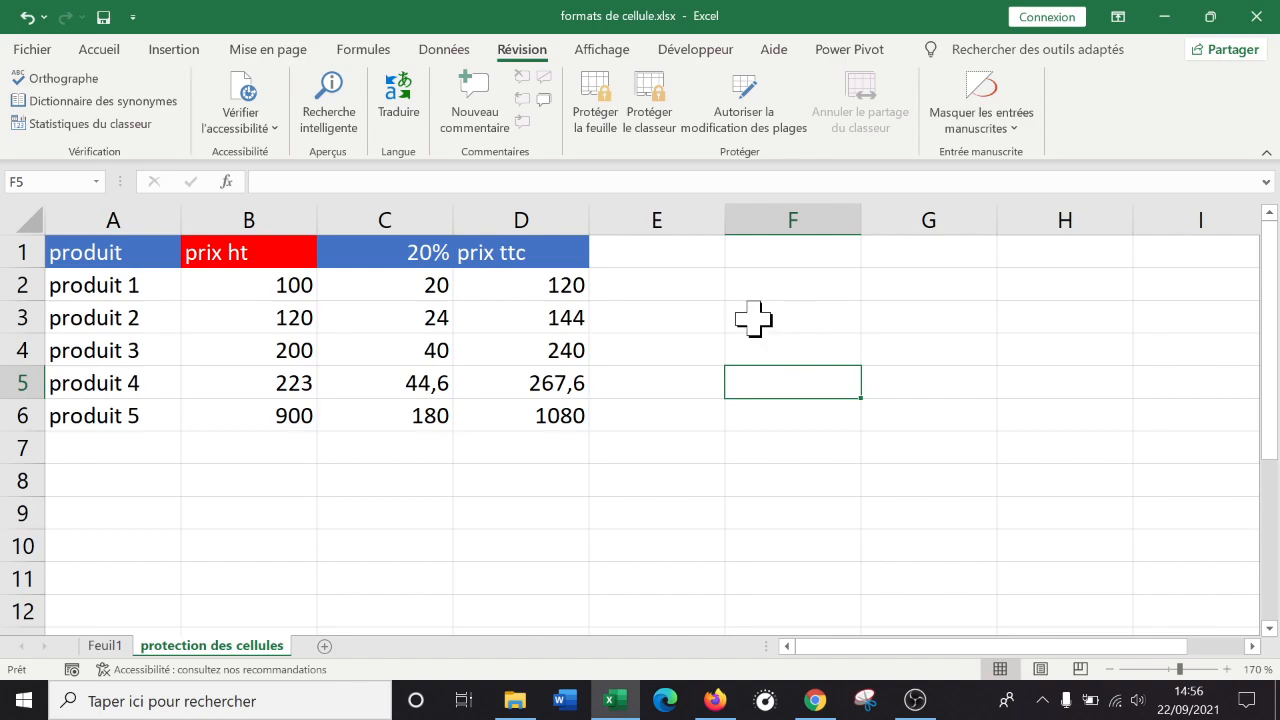
pyautogui.click(473, 385)
pyautogui.moveTo(291, 283); pyautogui.dragTo(288, 414)
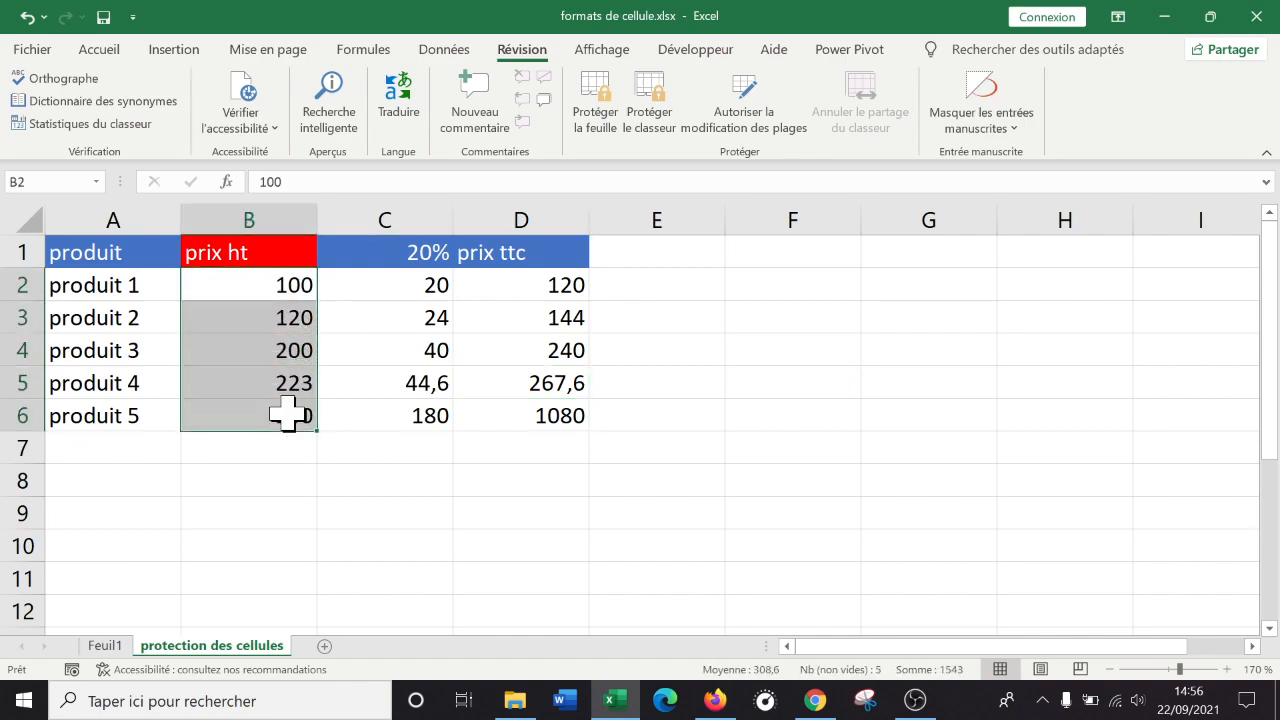
# Untick Verrouillée on the Protection tab of Format de cellule for B2:B6.
pyautogui.rightClick(259, 305)
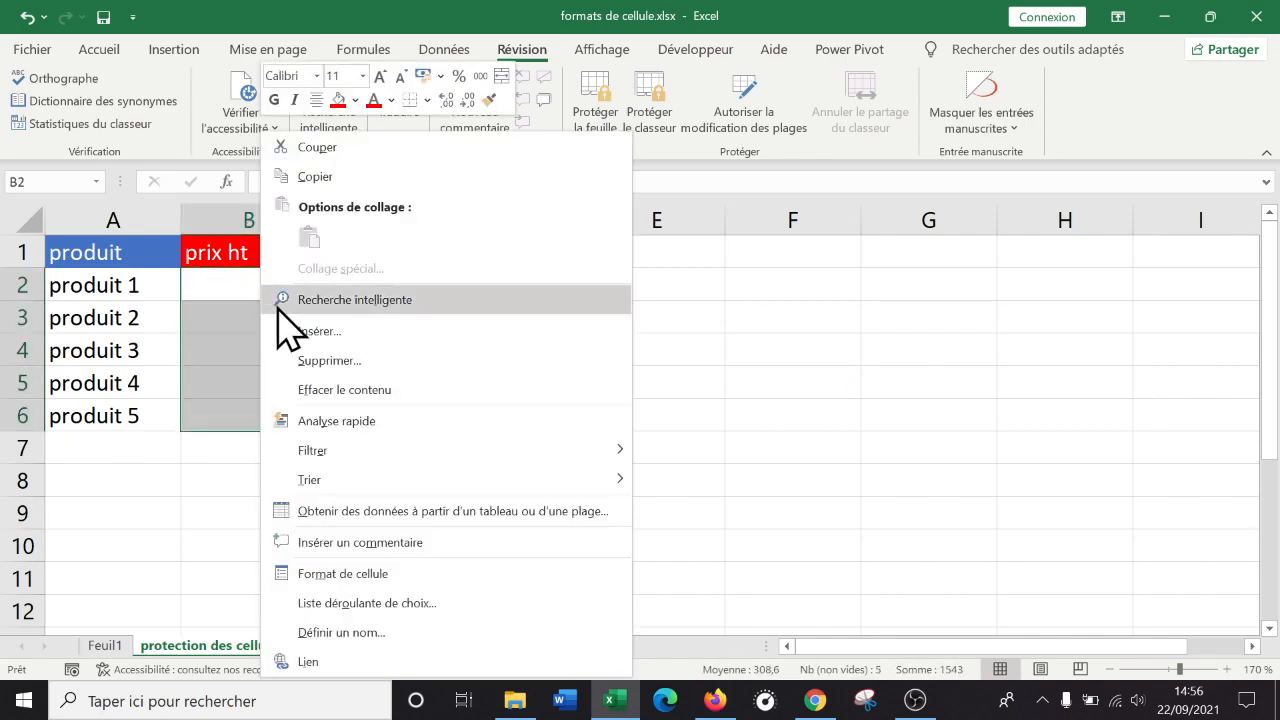
pyautogui.click(445, 573)
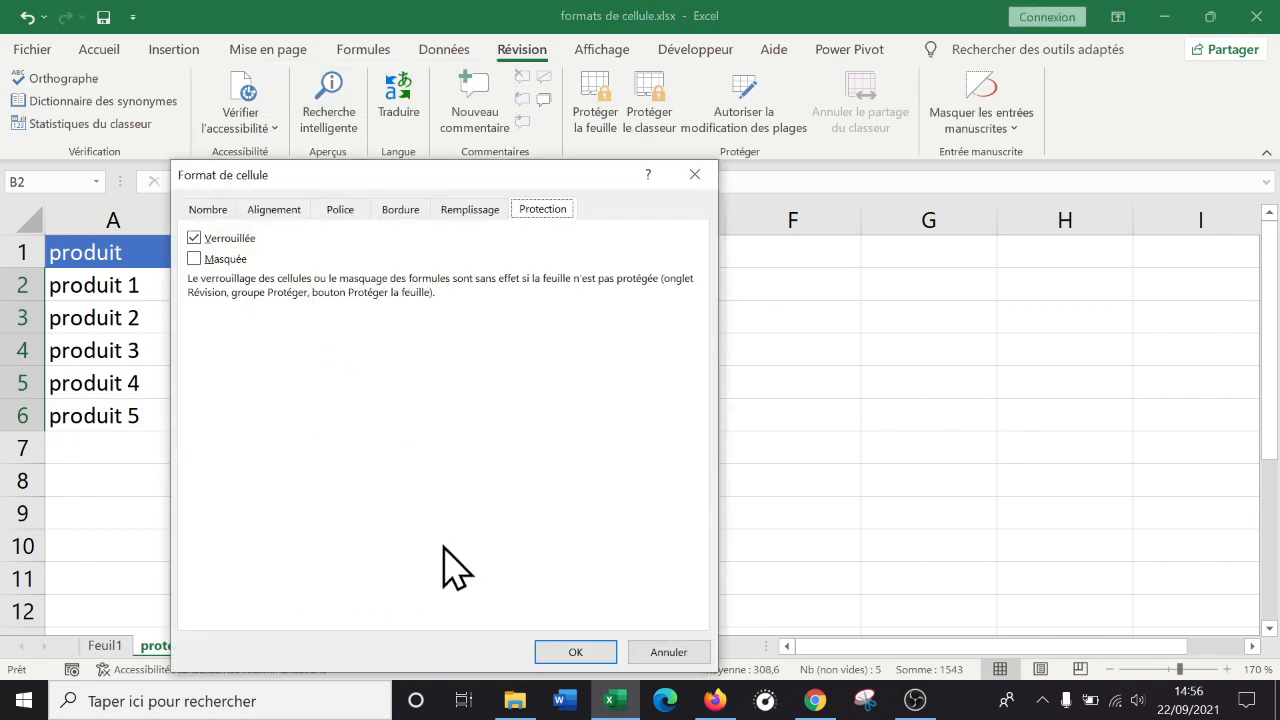
pyautogui.moveTo(546, 177); pyautogui.dragTo(886, 171)
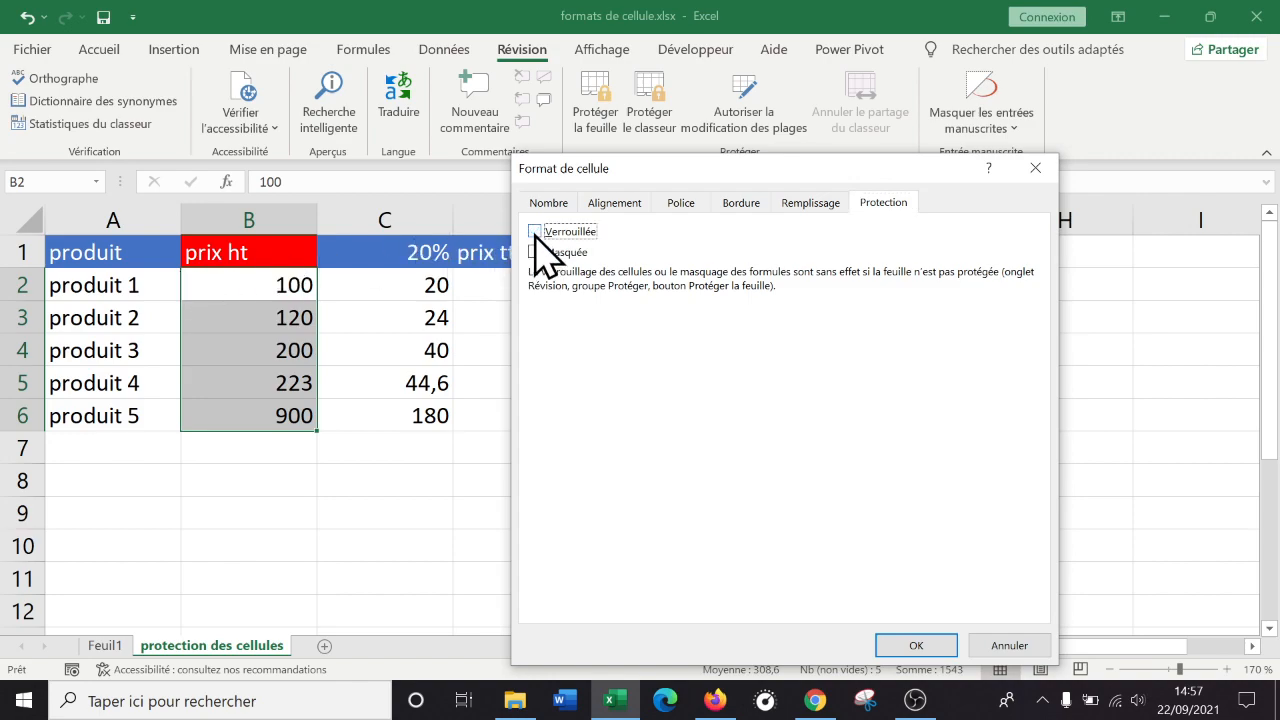
pyautogui.click(918, 658)
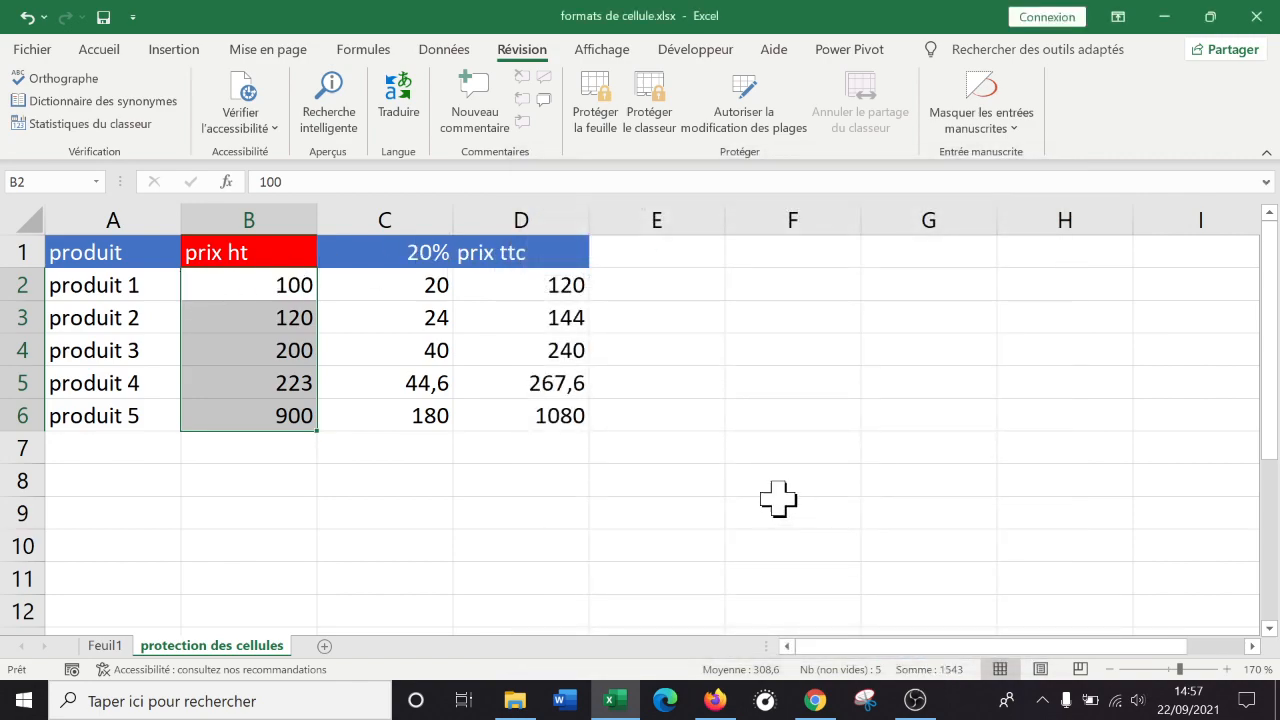
# Type test entries 'F' into empty cells below the table, then delete them.
pyautogui.click(739, 478)
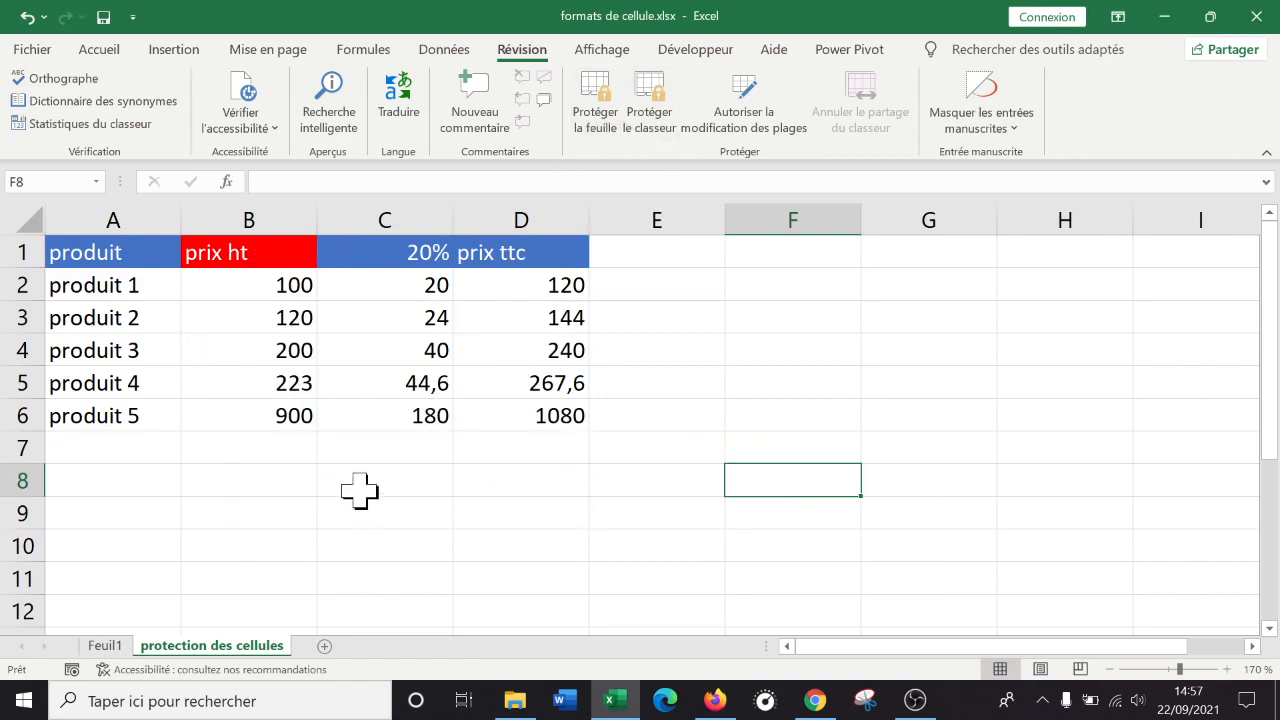
pyautogui.click(332, 453)
pyautogui.write('F')
pyautogui.click(277, 491)
pyautogui.write('F')
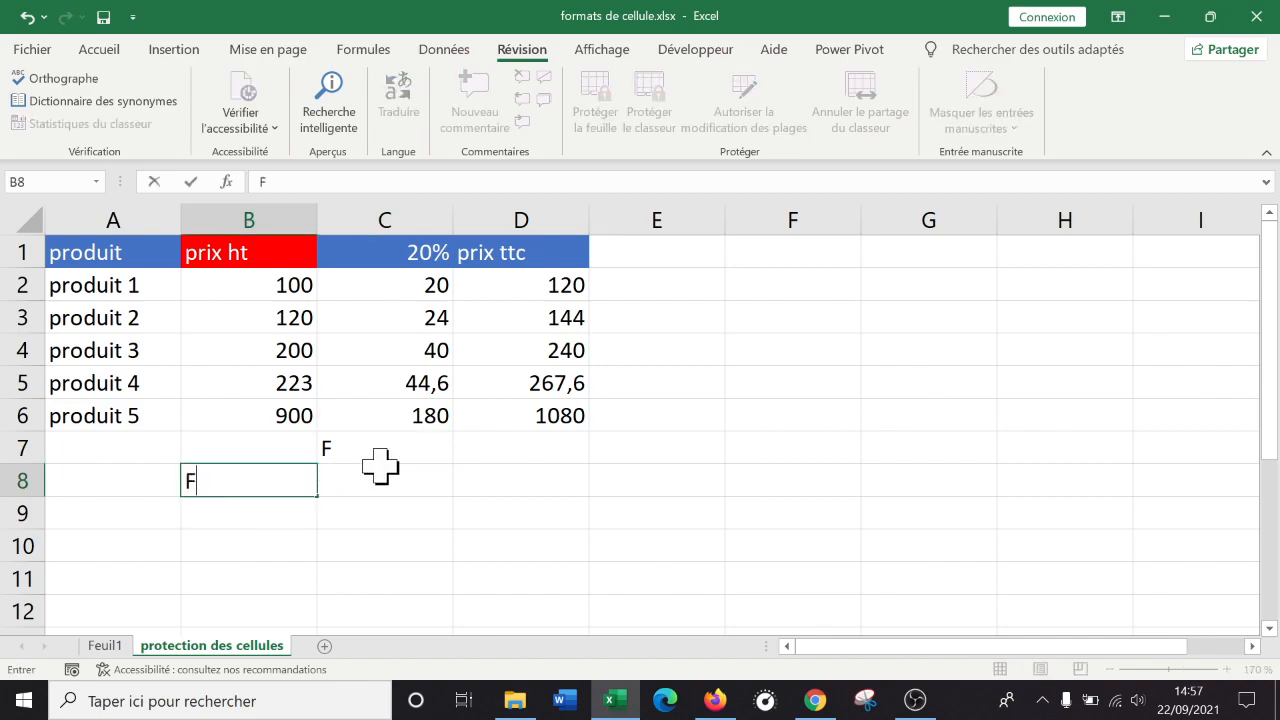
pyautogui.click(392, 452)
pyautogui.press('Delete')
pyautogui.click(297, 478)
pyautogui.press('Delete')
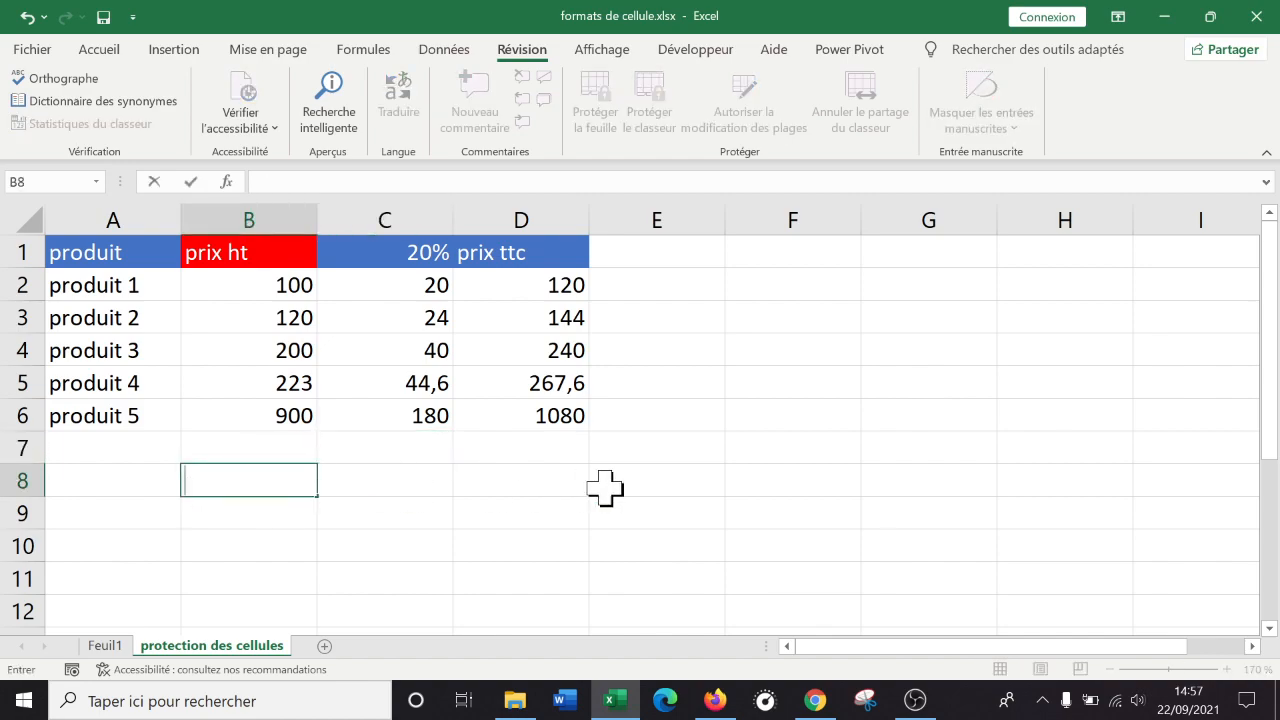
pyautogui.click(606, 486)
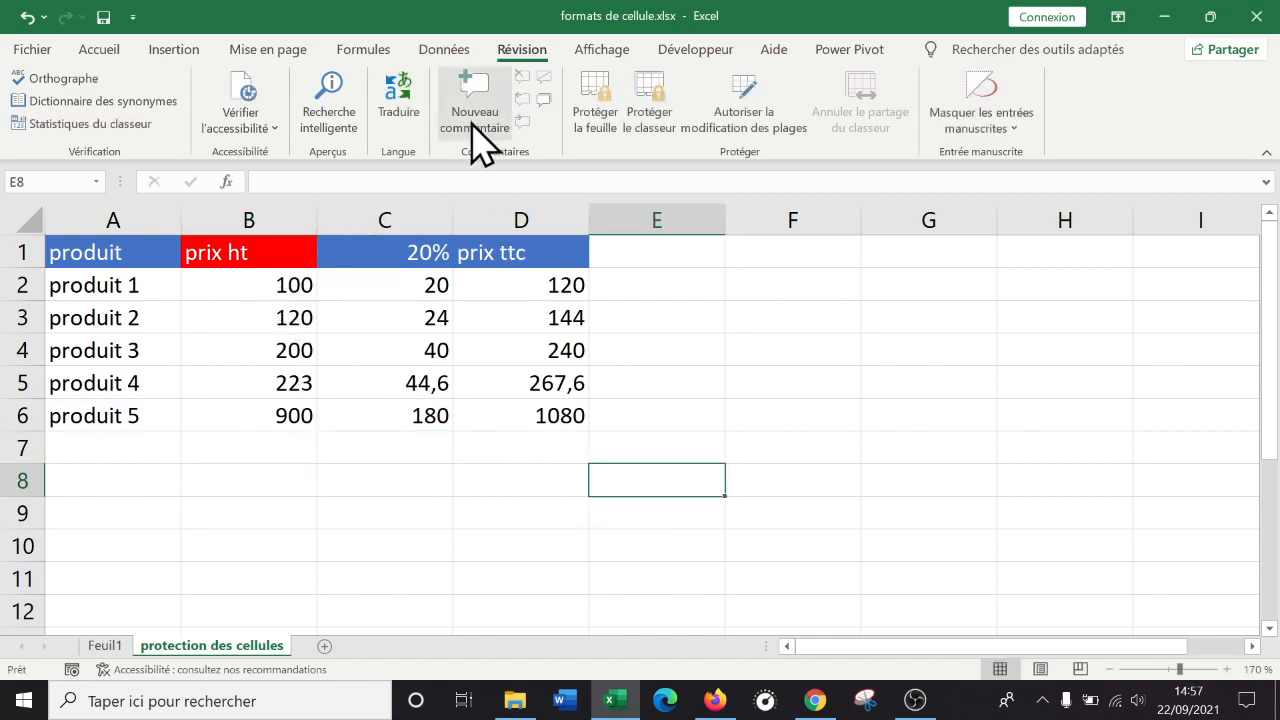
# Reprotect the sheet with Protéger la feuille, entering and confirming the password.
pyautogui.click(598, 108)
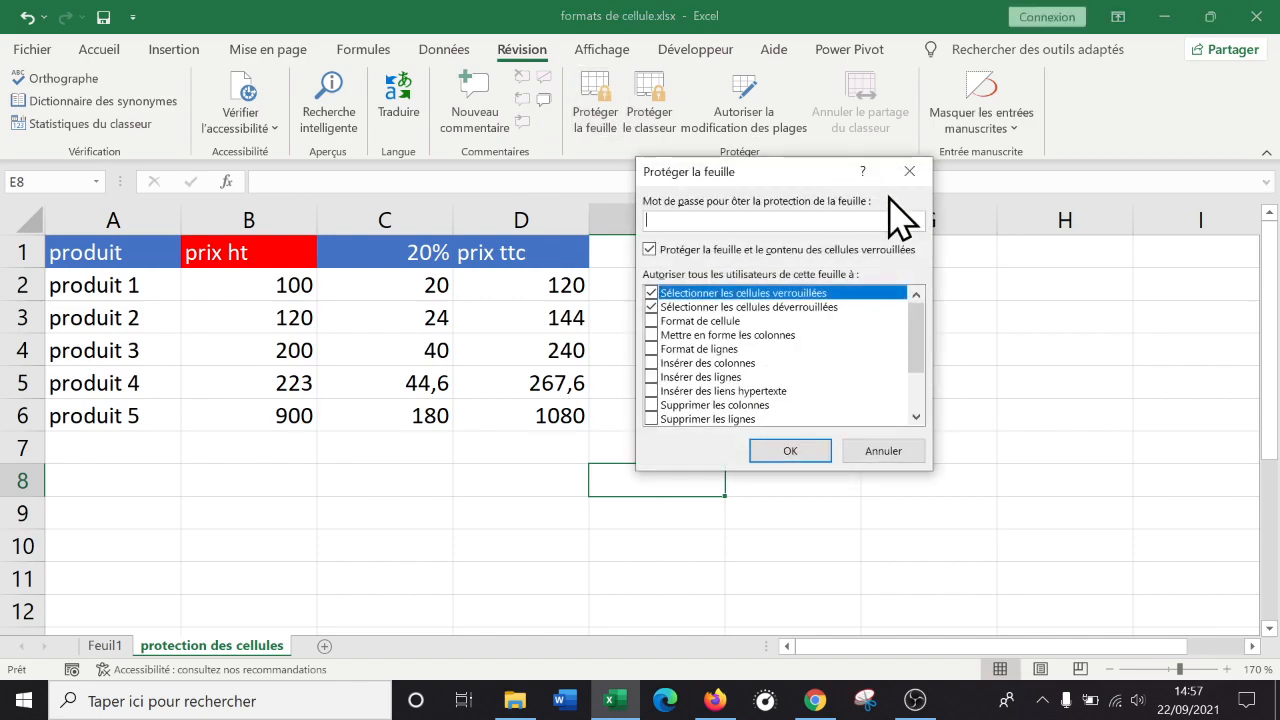
pyautogui.press('Return')
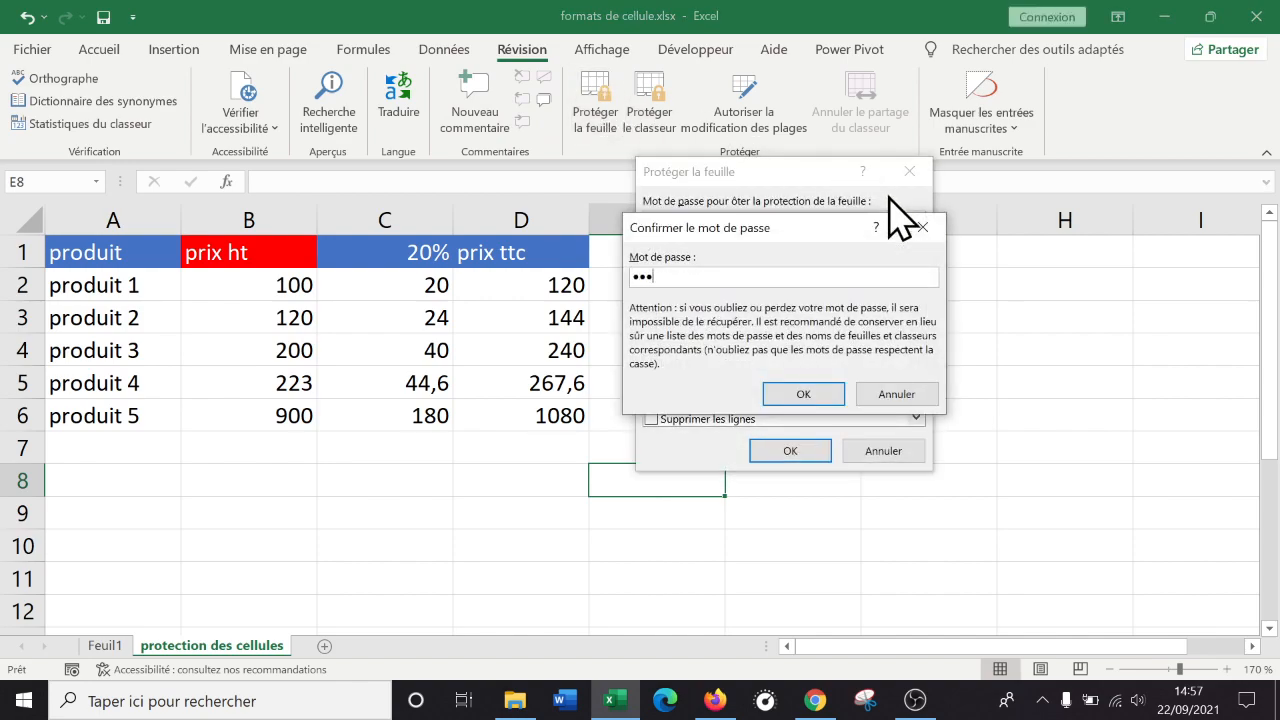
pyautogui.press('Return')
pyautogui.click(345, 548)
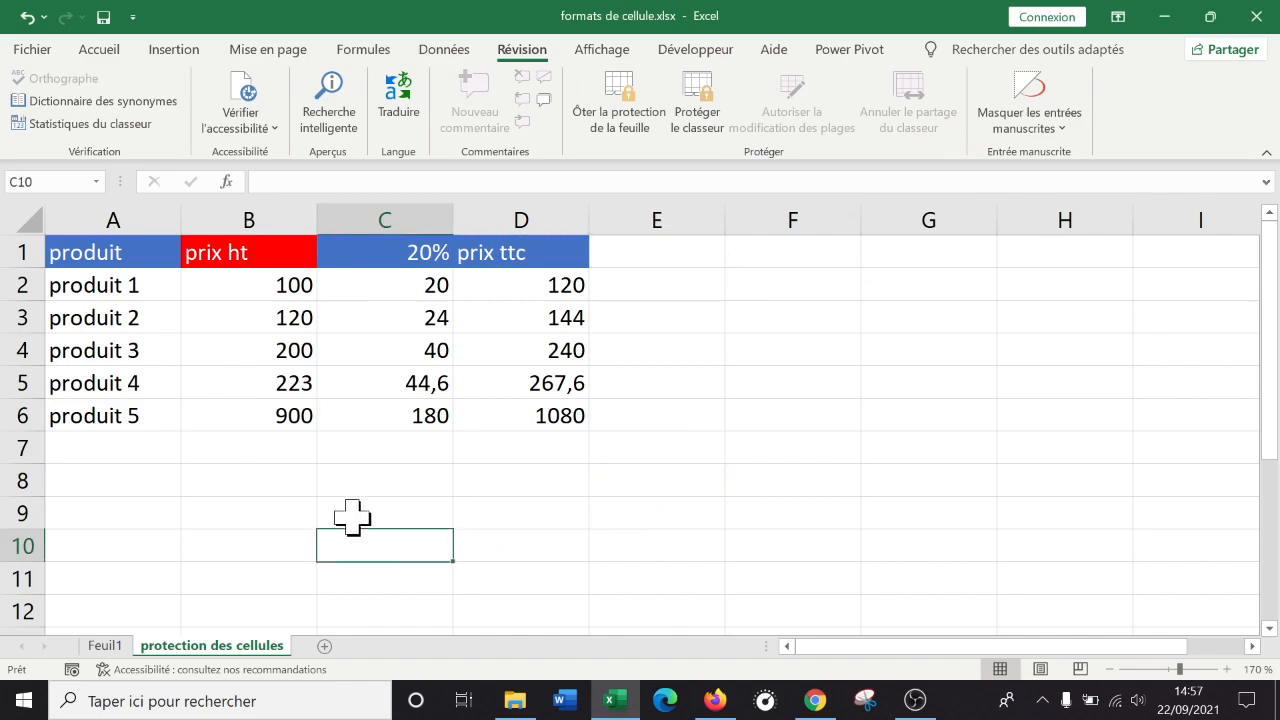
# Try editing locked cells D4 and G4 and dismiss the protected-sheet warnings.
pyautogui.click(425, 292)
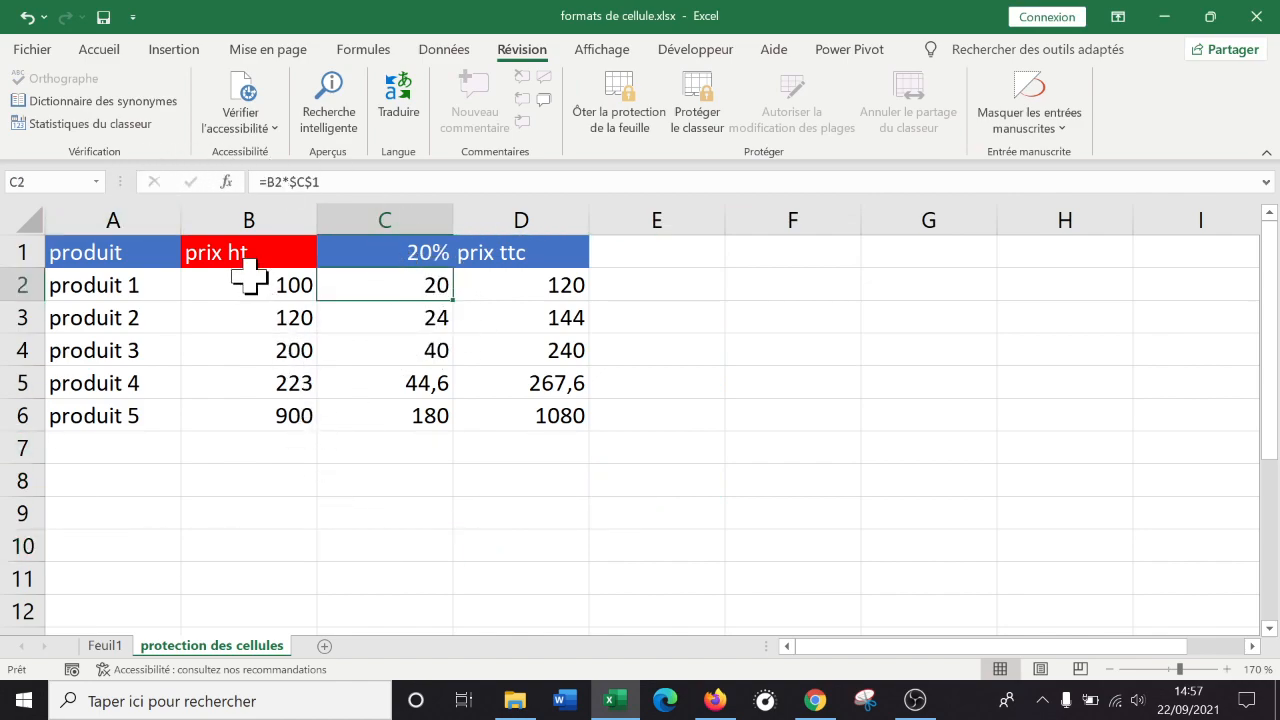
pyautogui.moveTo(249, 280); pyautogui.dragTo(251, 409)
pyautogui.click(466, 345)
pyautogui.doubleClick(466, 340)
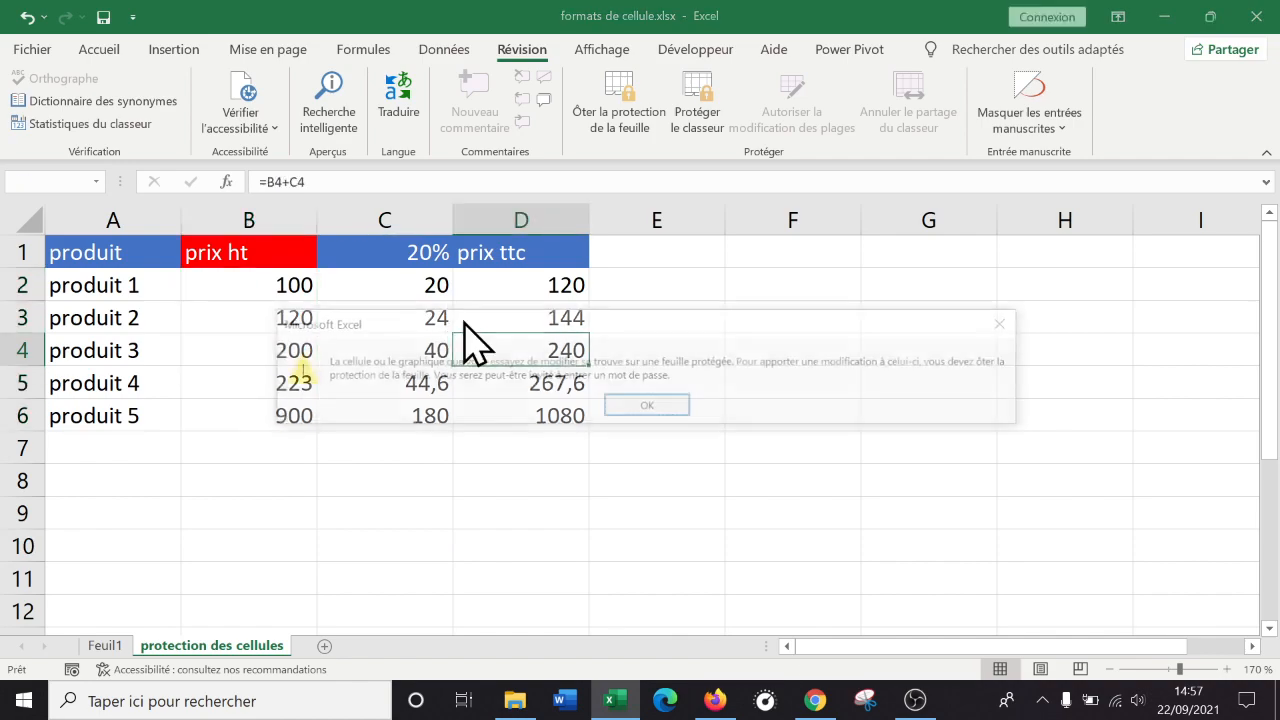
pyautogui.click(686, 402)
pyautogui.doubleClick(871, 360)
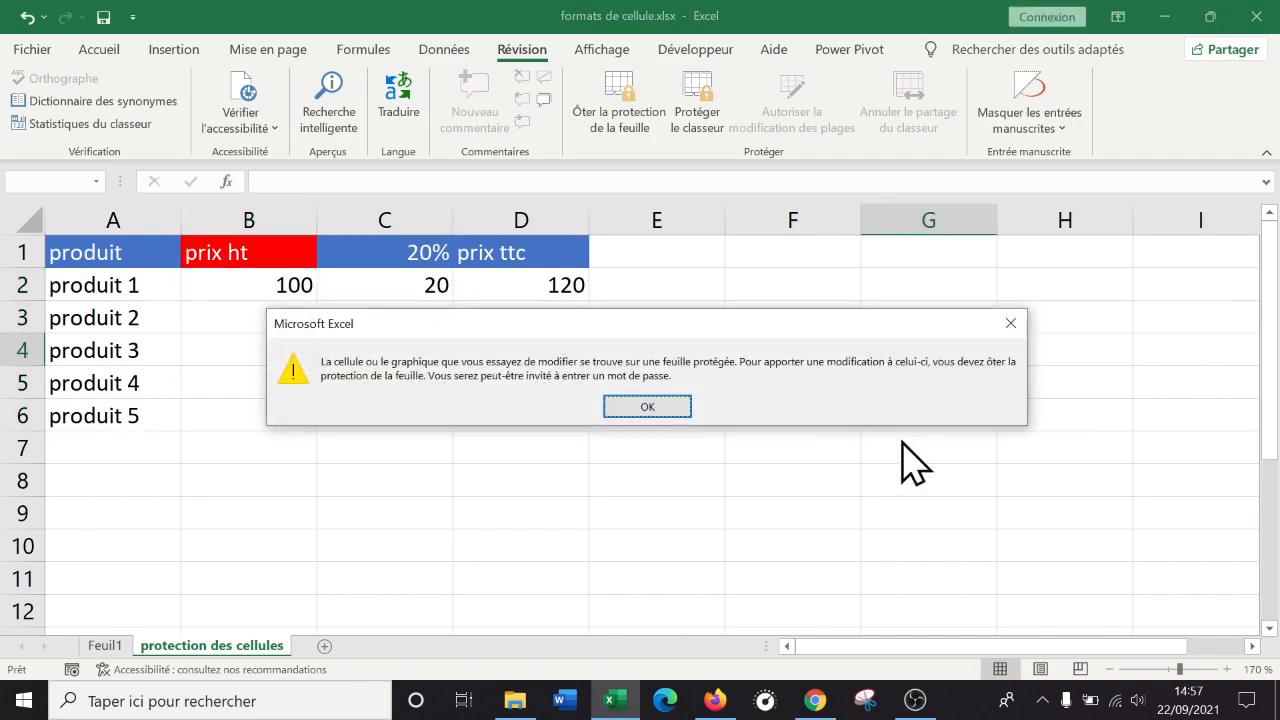
pyautogui.click(648, 407)
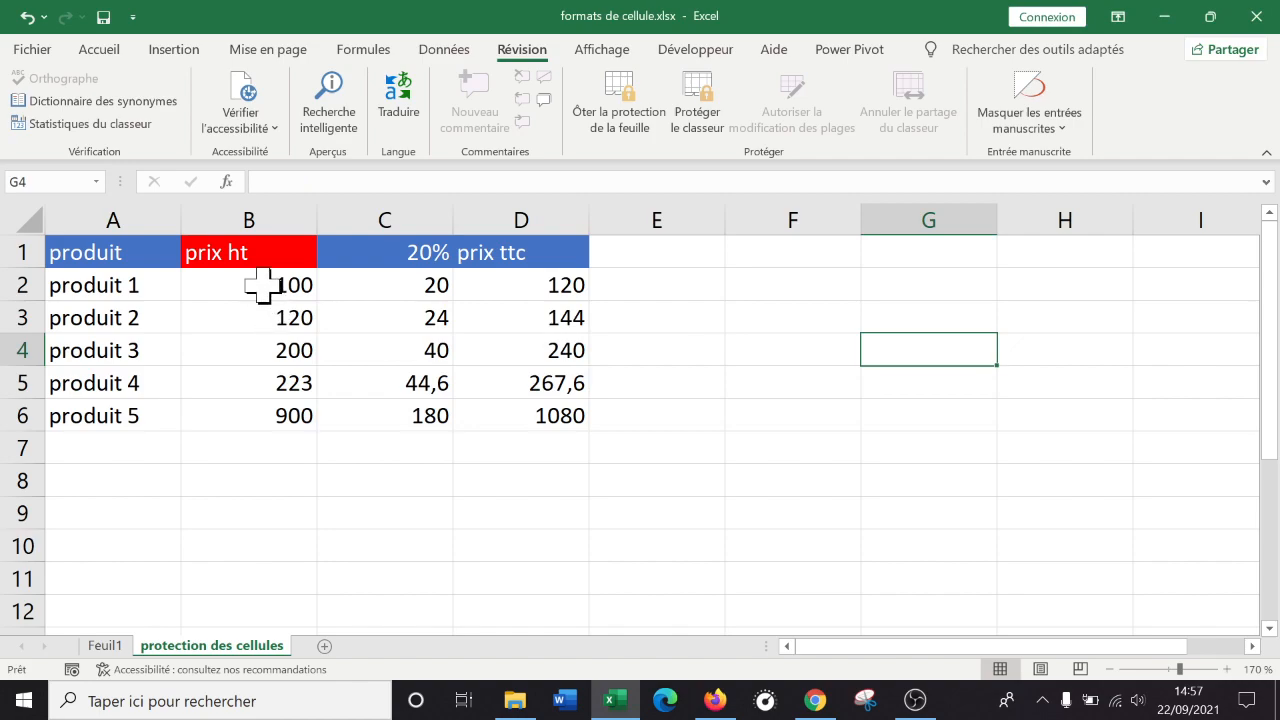
# Change produit 1's prix ht to 150 and produit 4's to 335, then save the workbook.
pyautogui.click(263, 287)
pyautogui.press('BackSpace')
pyautogui.press('BackSpace')
pyautogui.write('50')
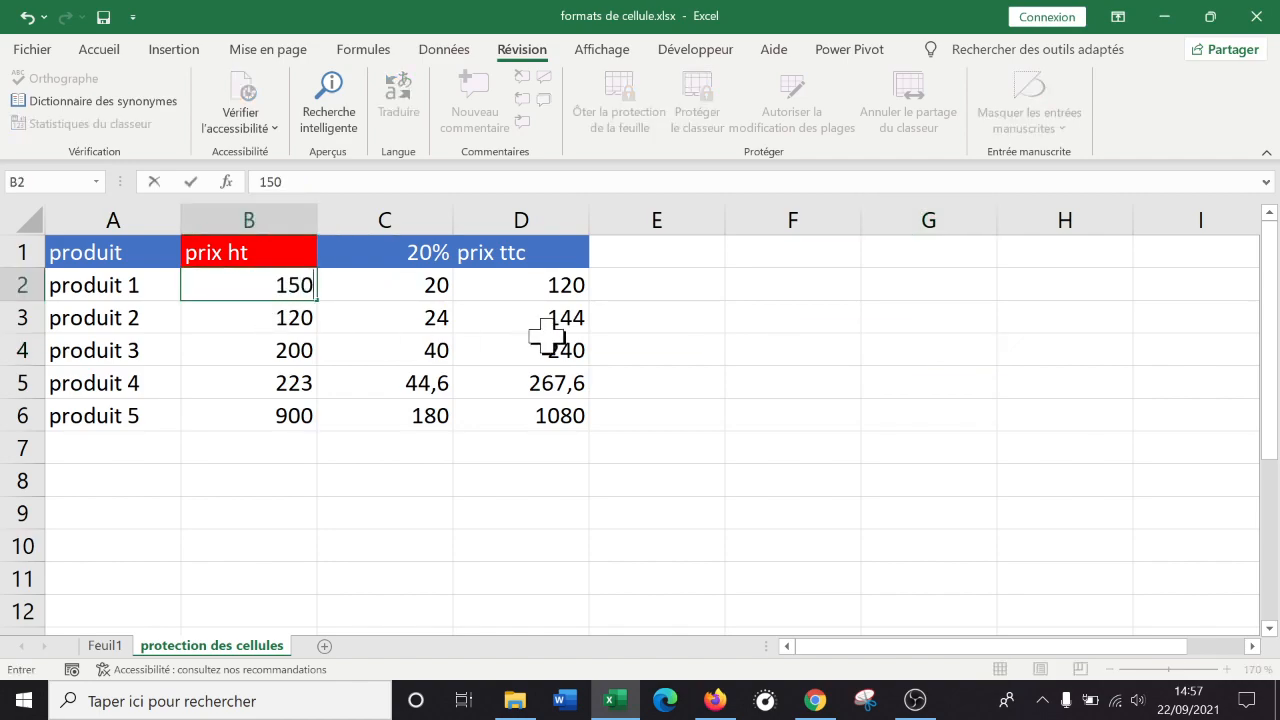
pyautogui.press('Return')
pyautogui.press('Down')
pyautogui.press('Down')
pyautogui.write('335')
pyautogui.press('Return')
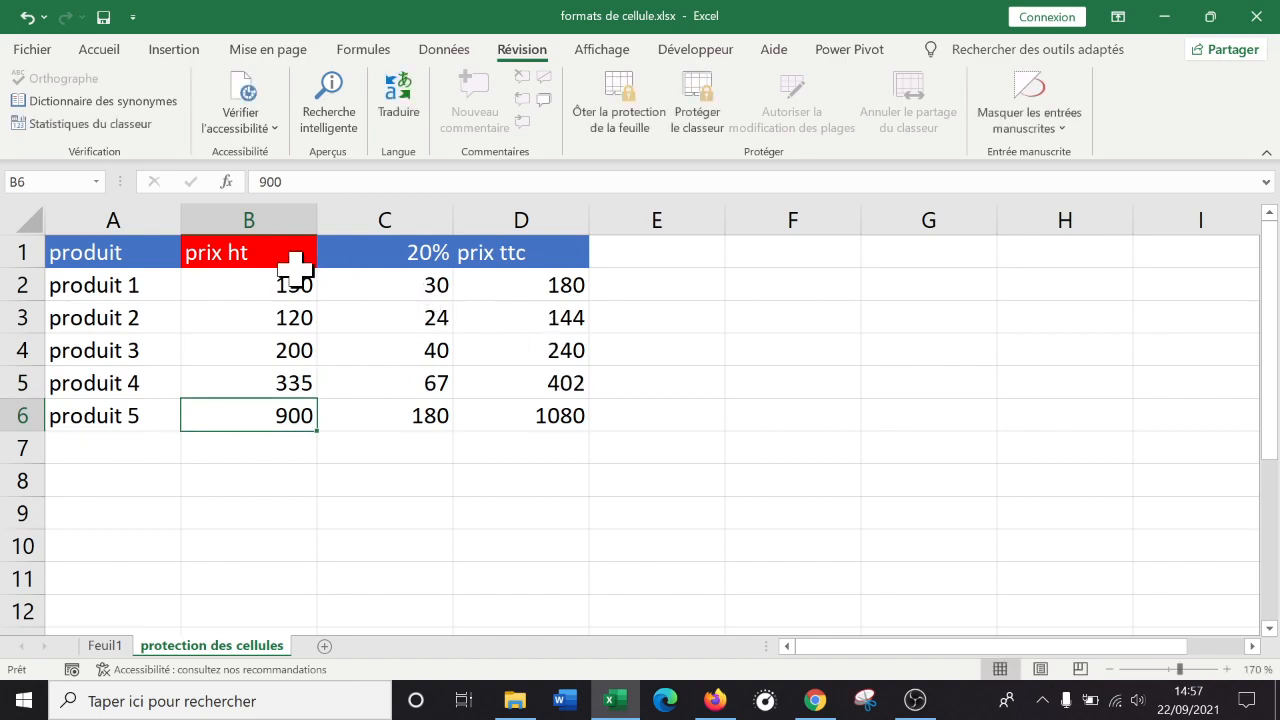
pyautogui.click(106, 20)
# Check the updated tax and prix ttc formulas in C4, D5, D2 and D3.
pyautogui.moveTo(224, 284); pyautogui.dragTo(240, 414)
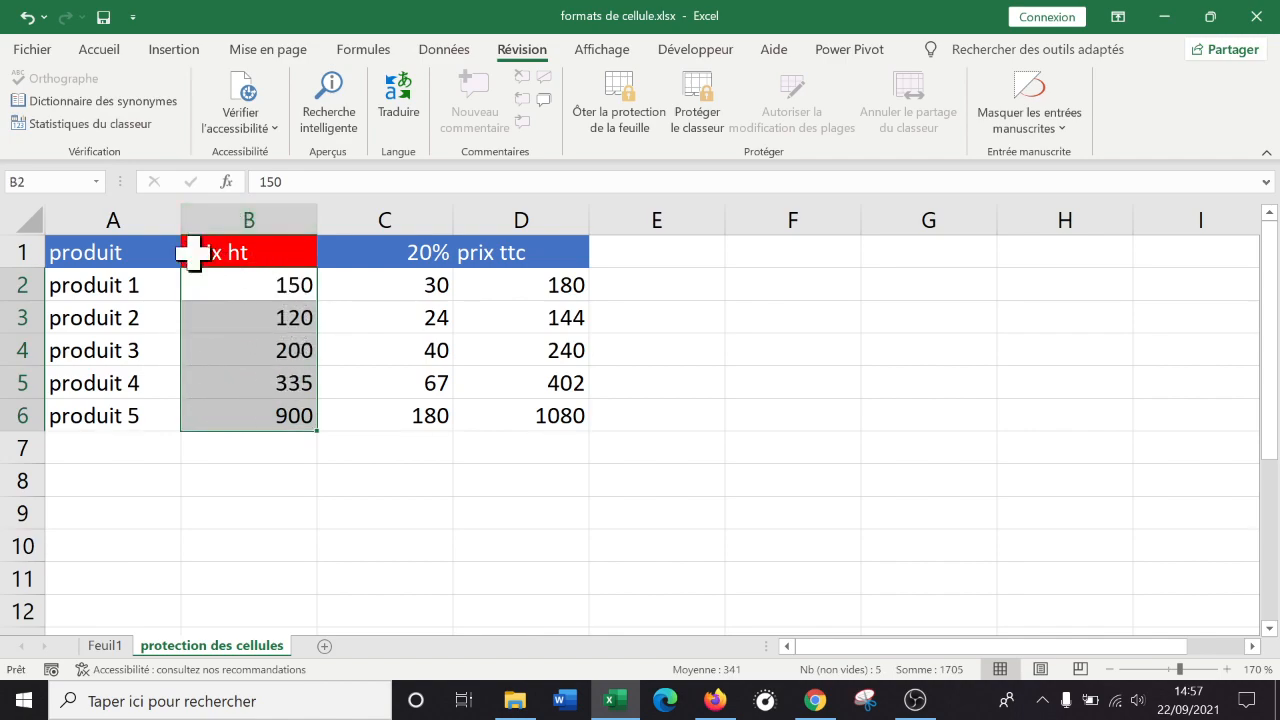
pyautogui.click(435, 347)
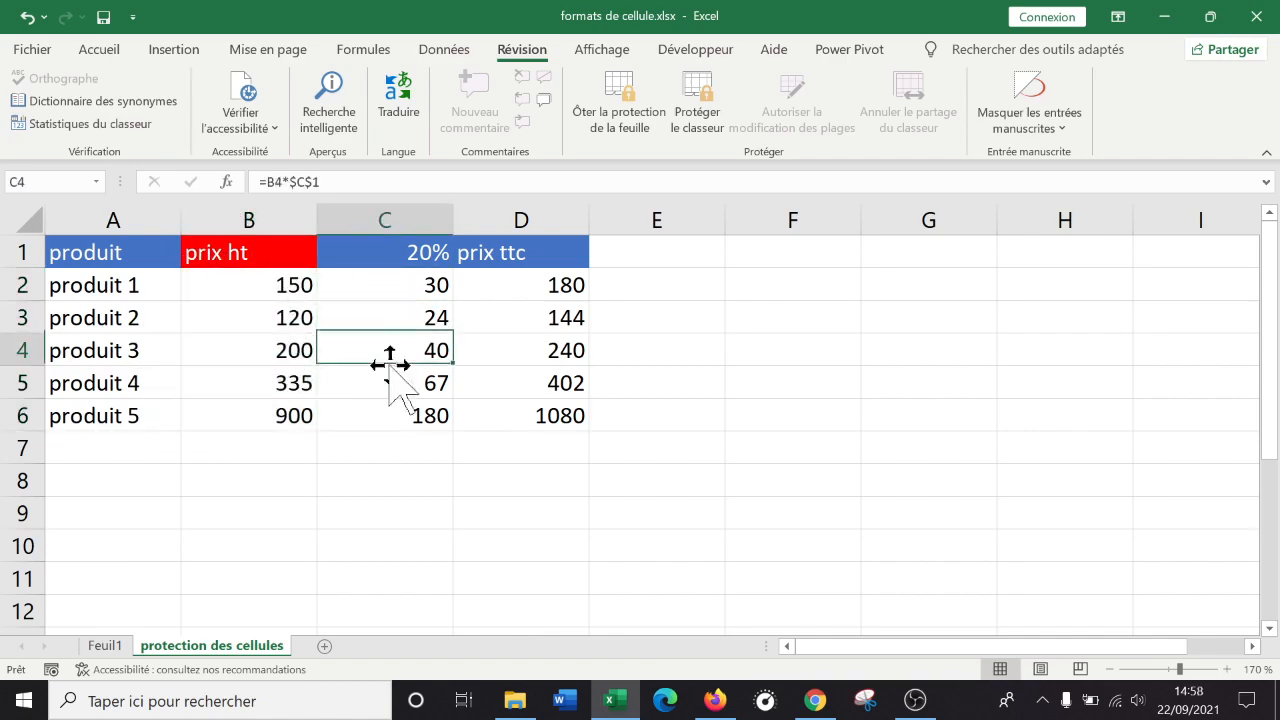
pyautogui.click(510, 388)
pyautogui.click(500, 288)
pyautogui.click(265, 290)
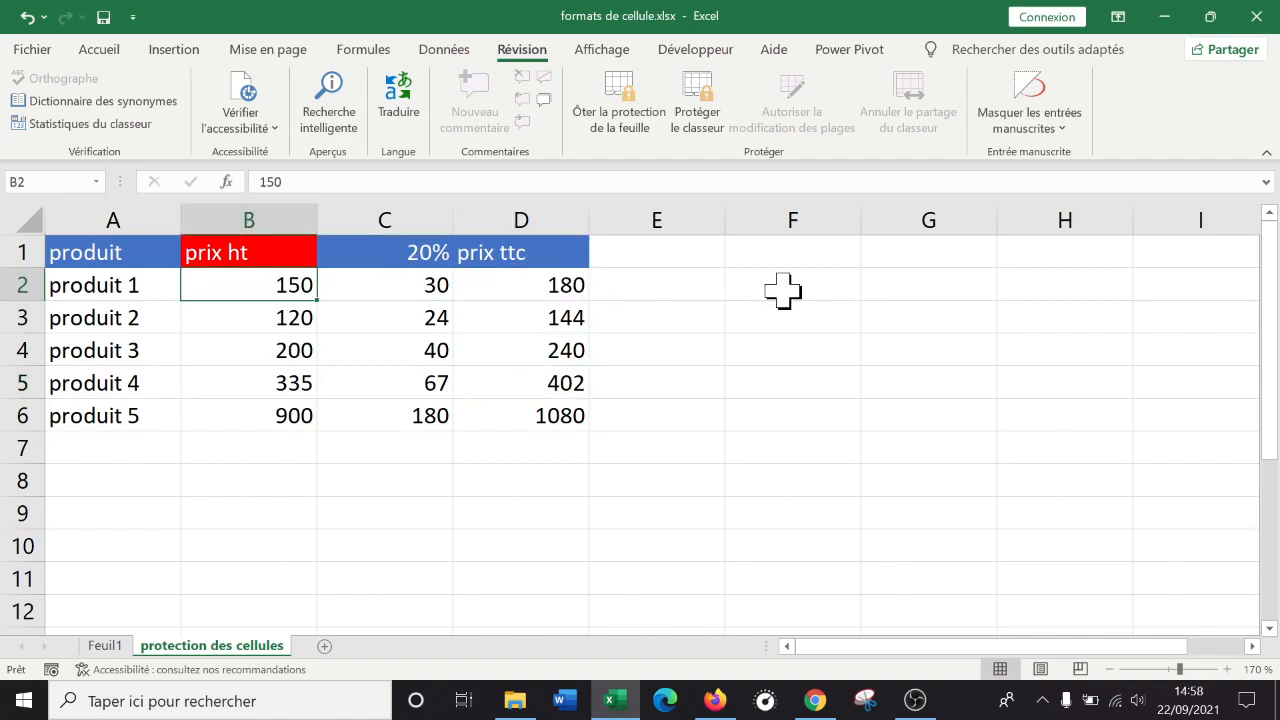
pyautogui.click(521, 318)
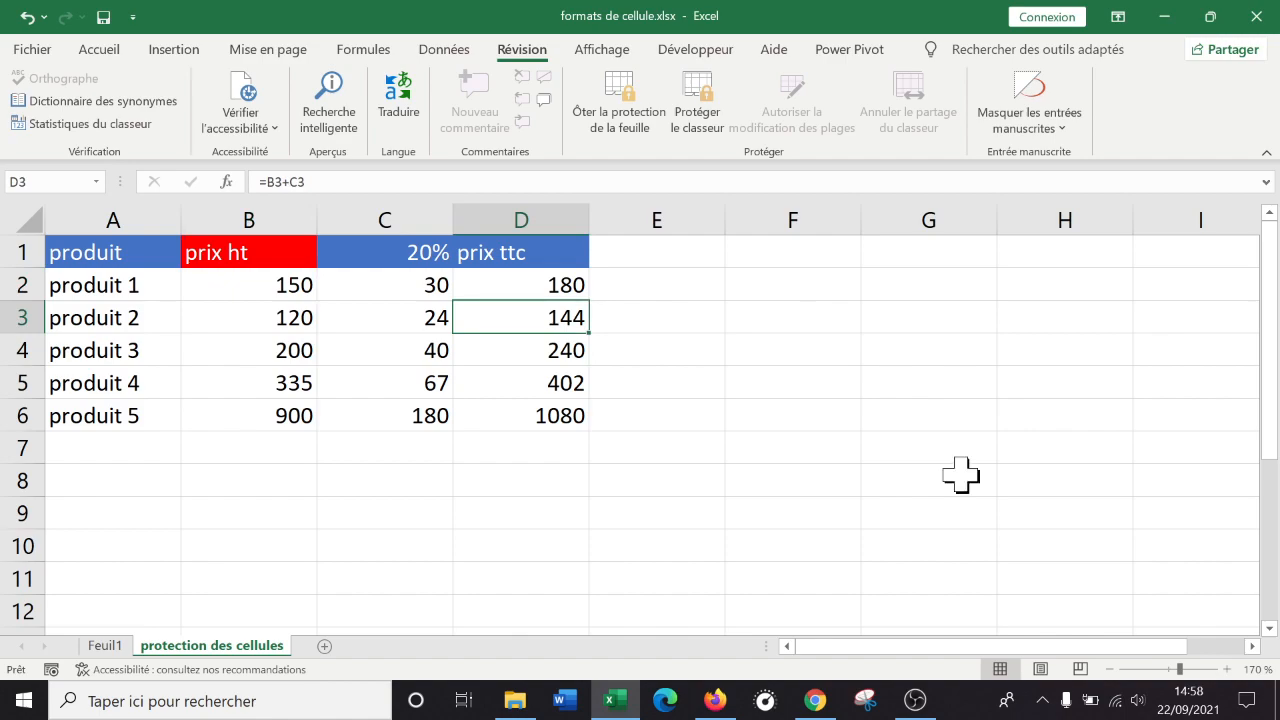
pyautogui.click(430, 351)
pyautogui.click(271, 321)
pyautogui.click(255, 450)
pyautogui.click(262, 484)
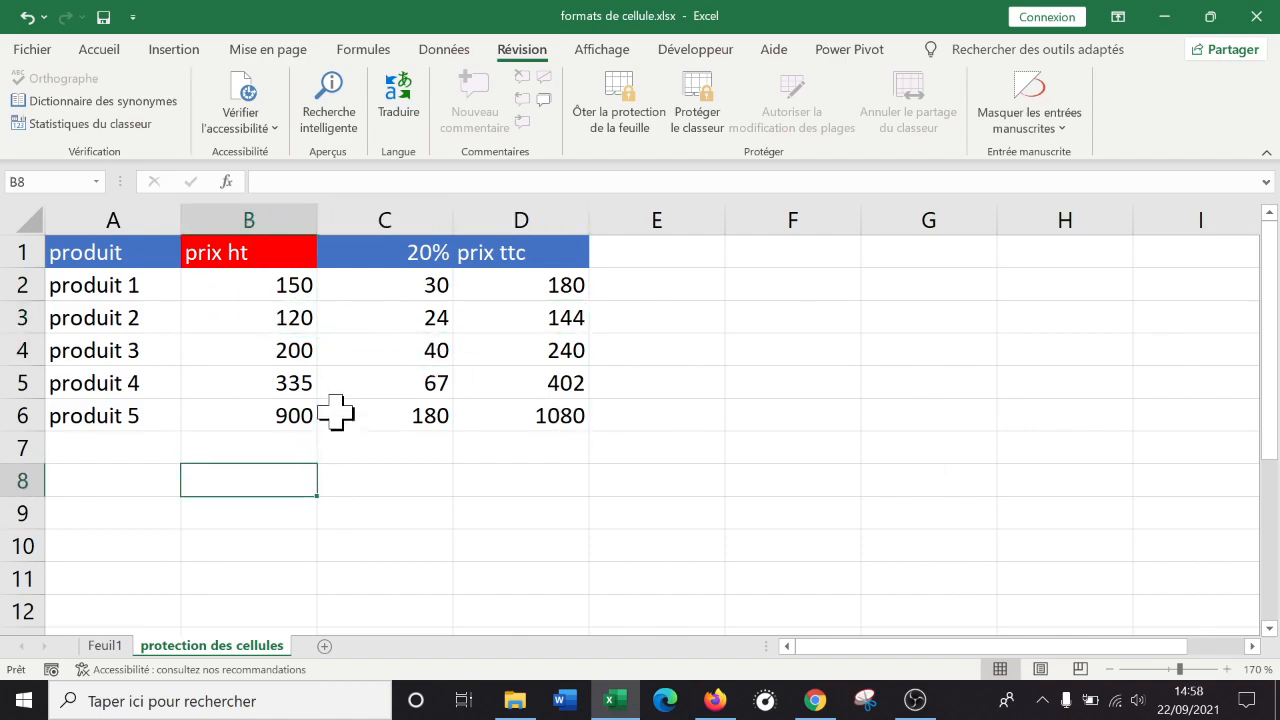
pyautogui.click(610, 118)
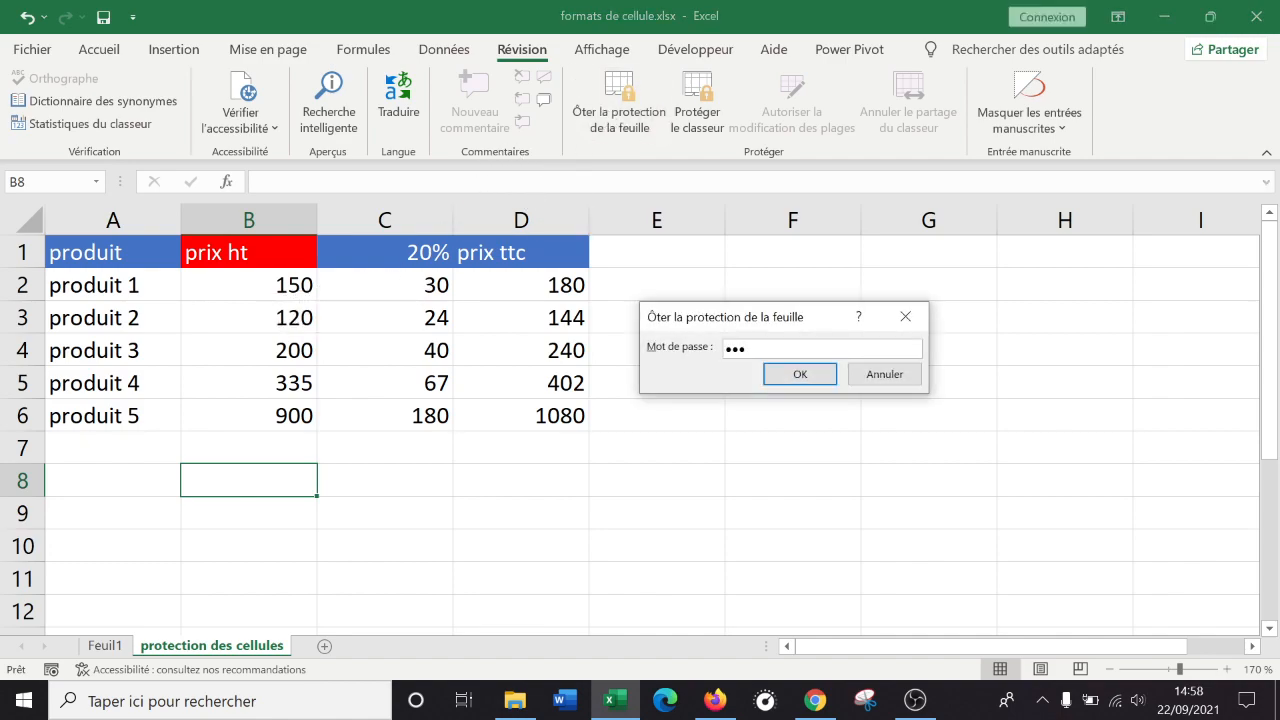
pyautogui.press('Return')
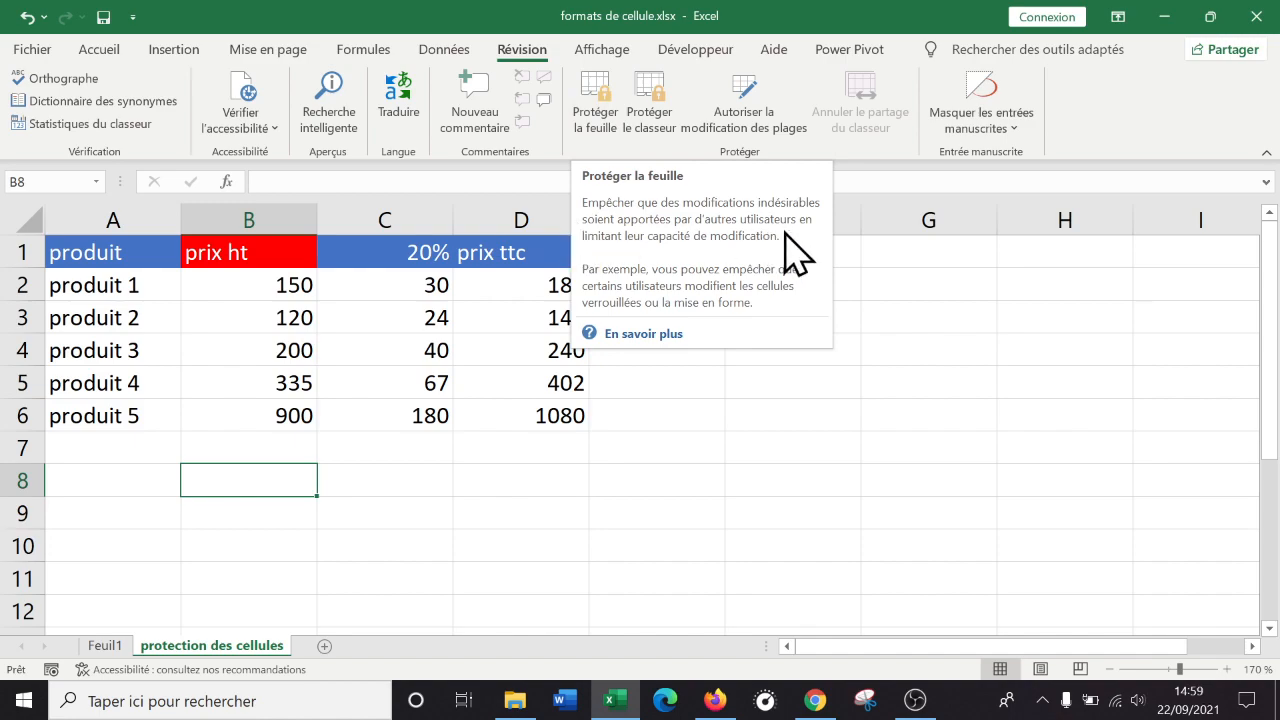
pyautogui.click(388, 454)
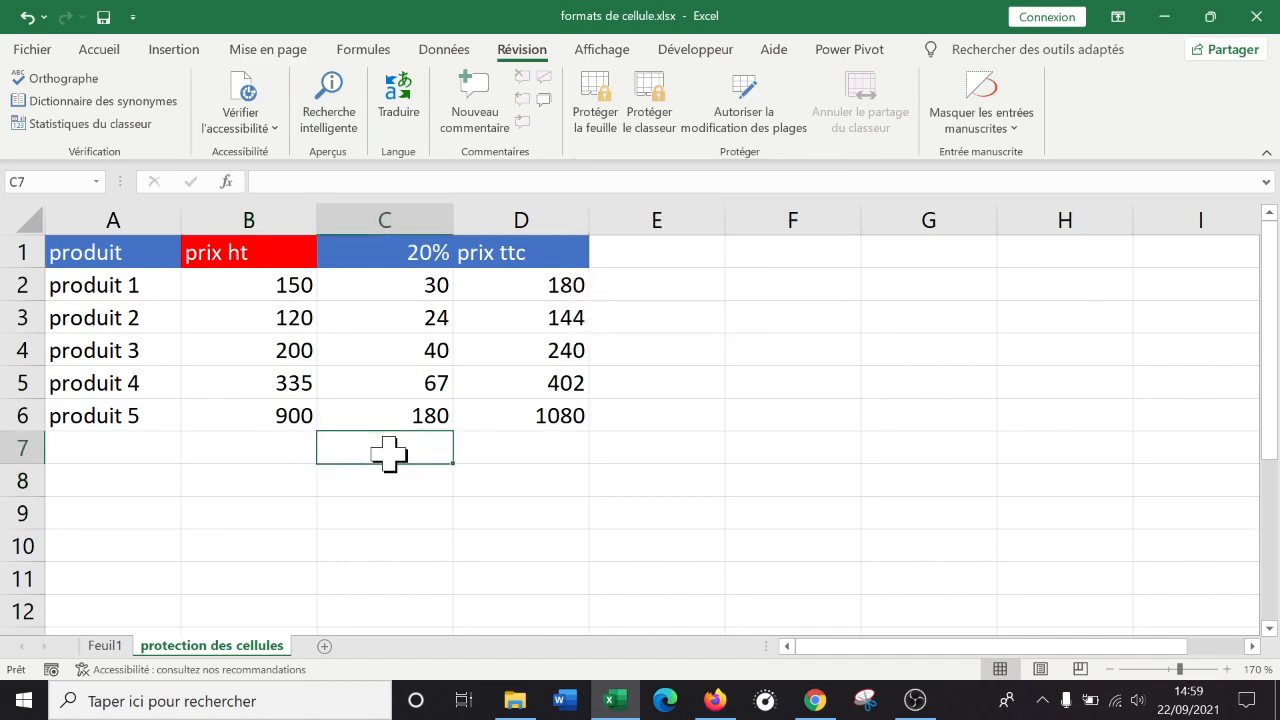
# Select the entire sheet, change Verrouillée in Format de cellule for all cells, then reselect B2:B6.
pyautogui.hotkey('ctrl', 'a')
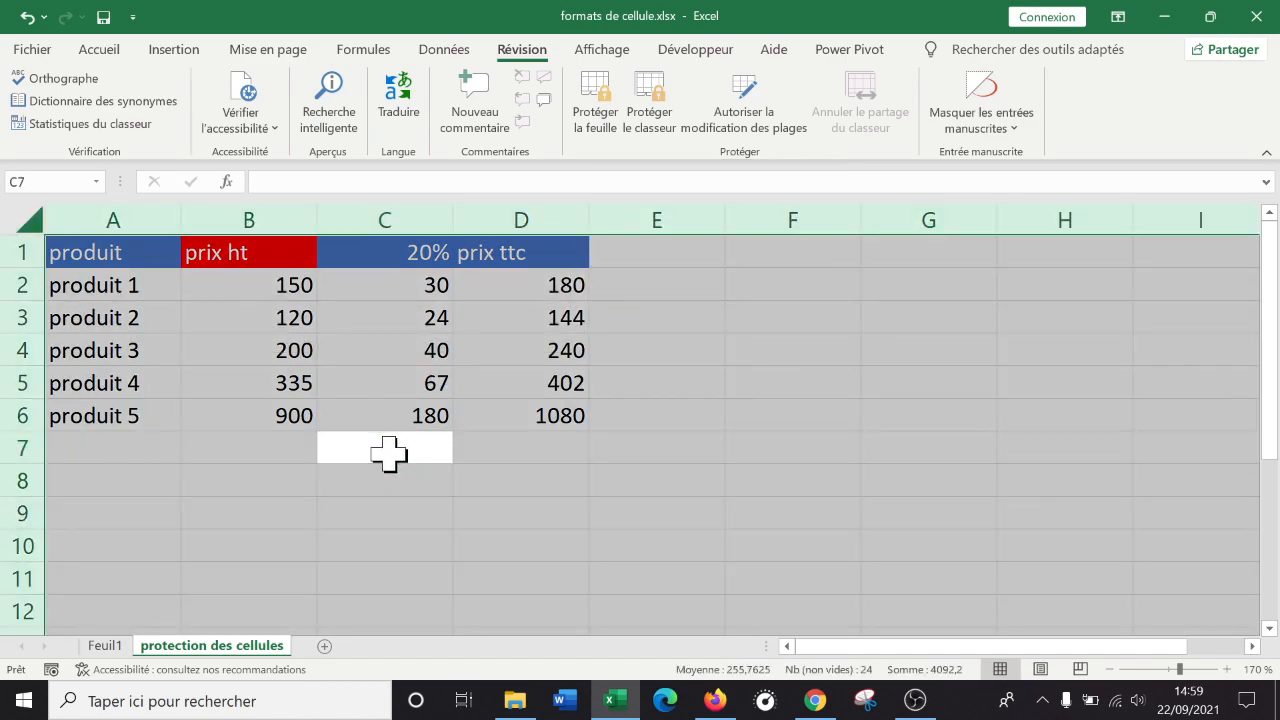
pyautogui.rightClick(394, 320)
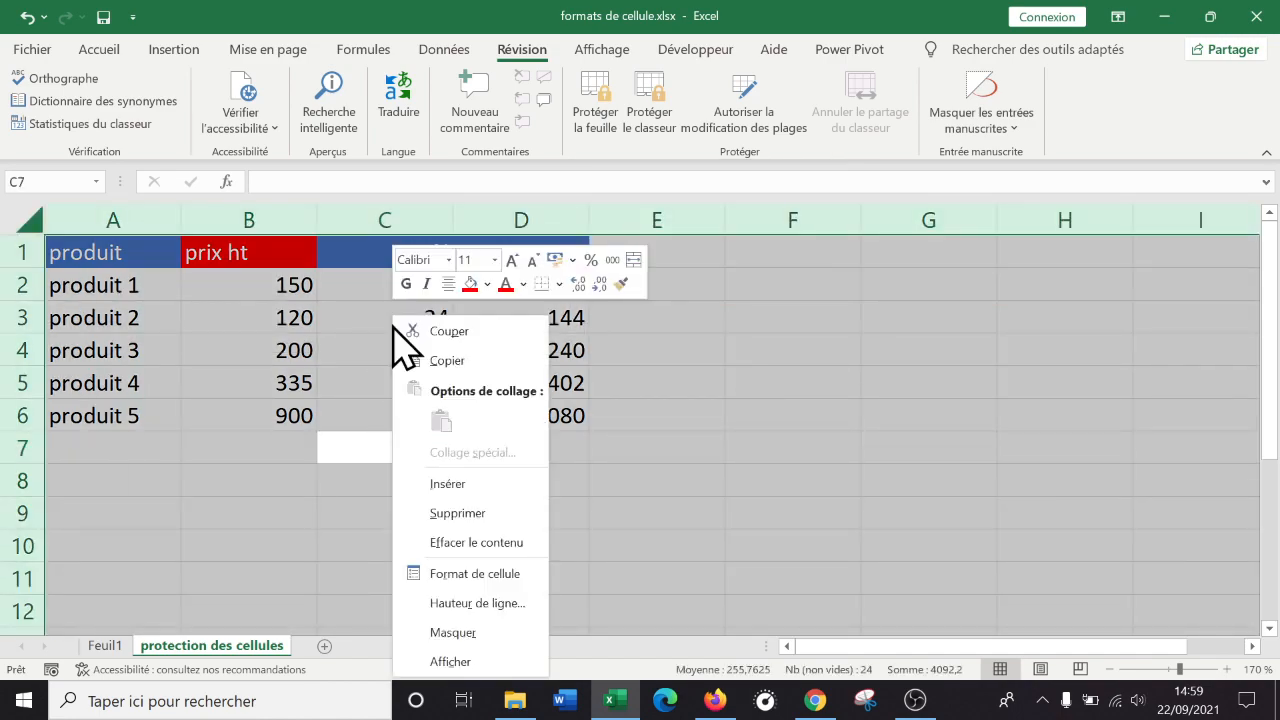
pyautogui.click(474, 572)
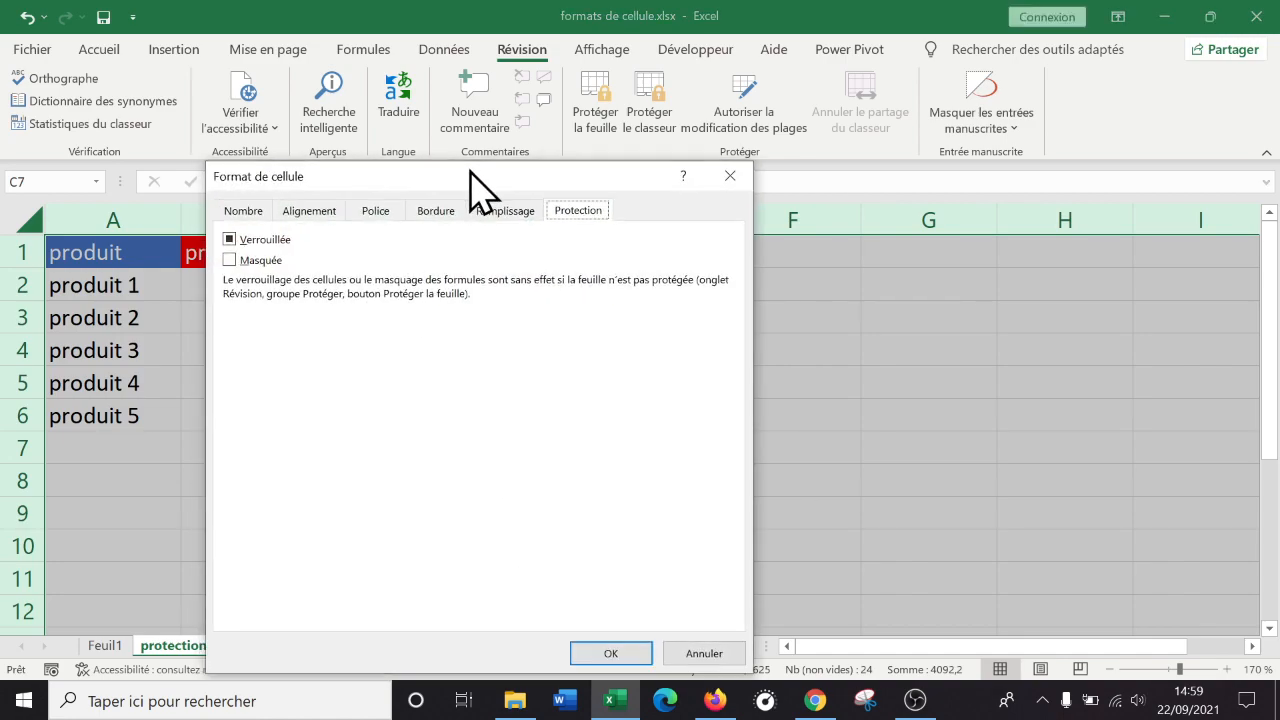
pyautogui.moveTo(466, 170); pyautogui.dragTo(756, 147)
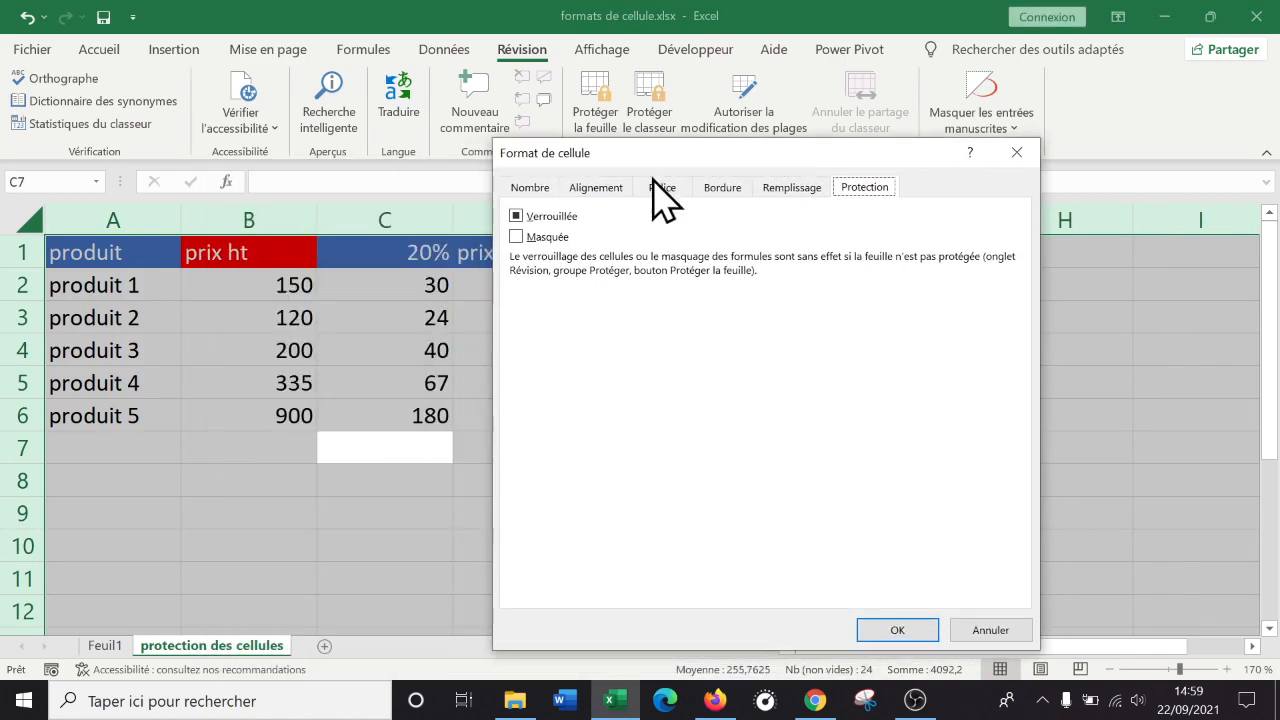
pyautogui.click(517, 215)
pyautogui.click(515, 215)
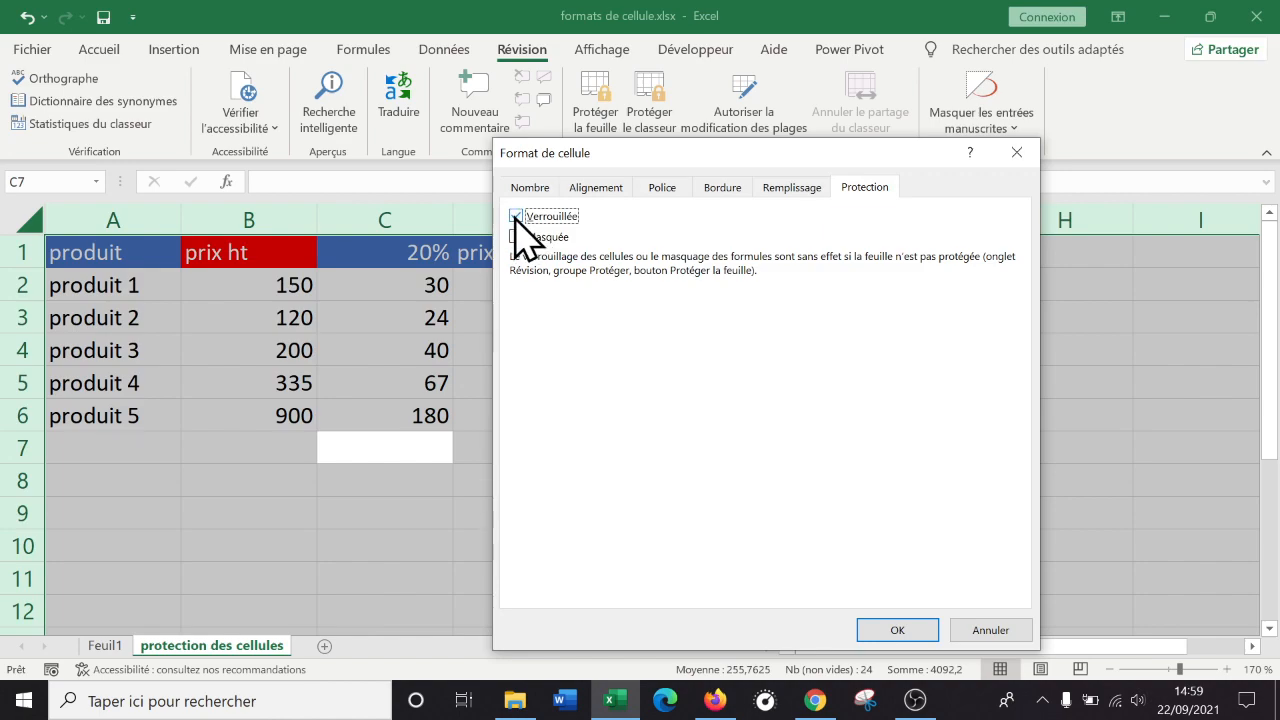
pyautogui.click(898, 630)
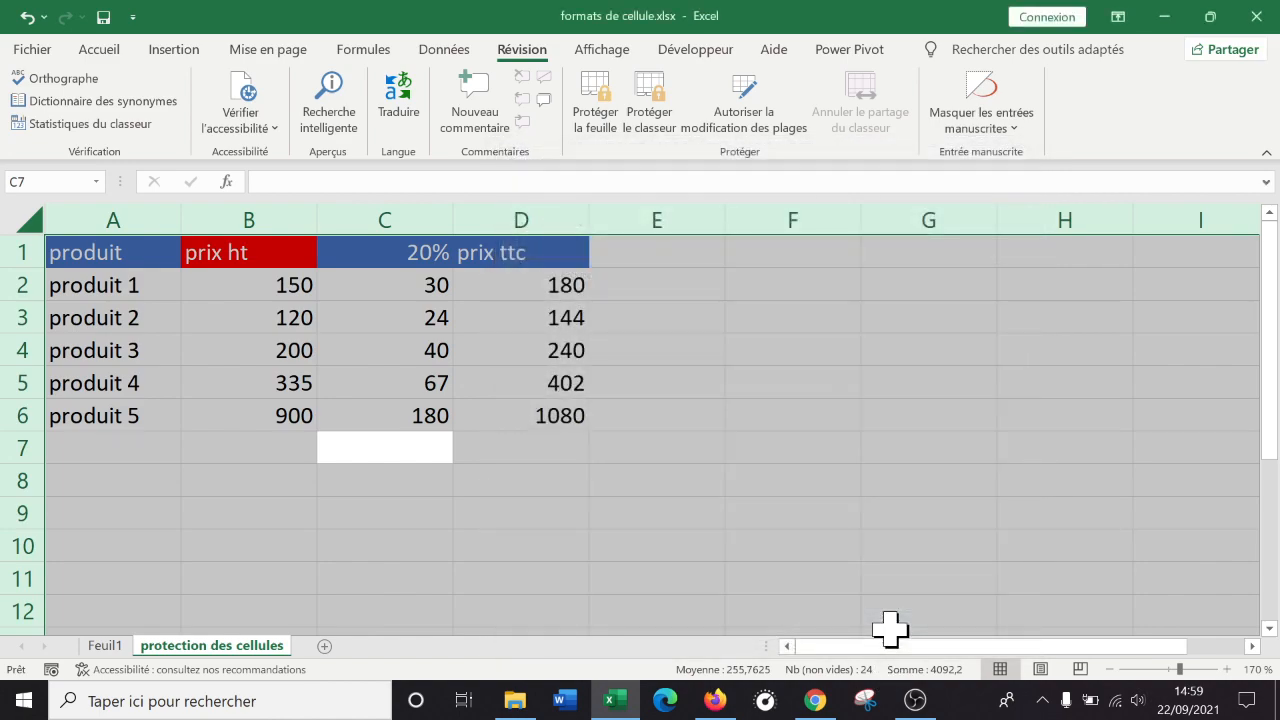
pyautogui.click(780, 485)
pyautogui.moveTo(258, 287); pyautogui.dragTo(254, 420)
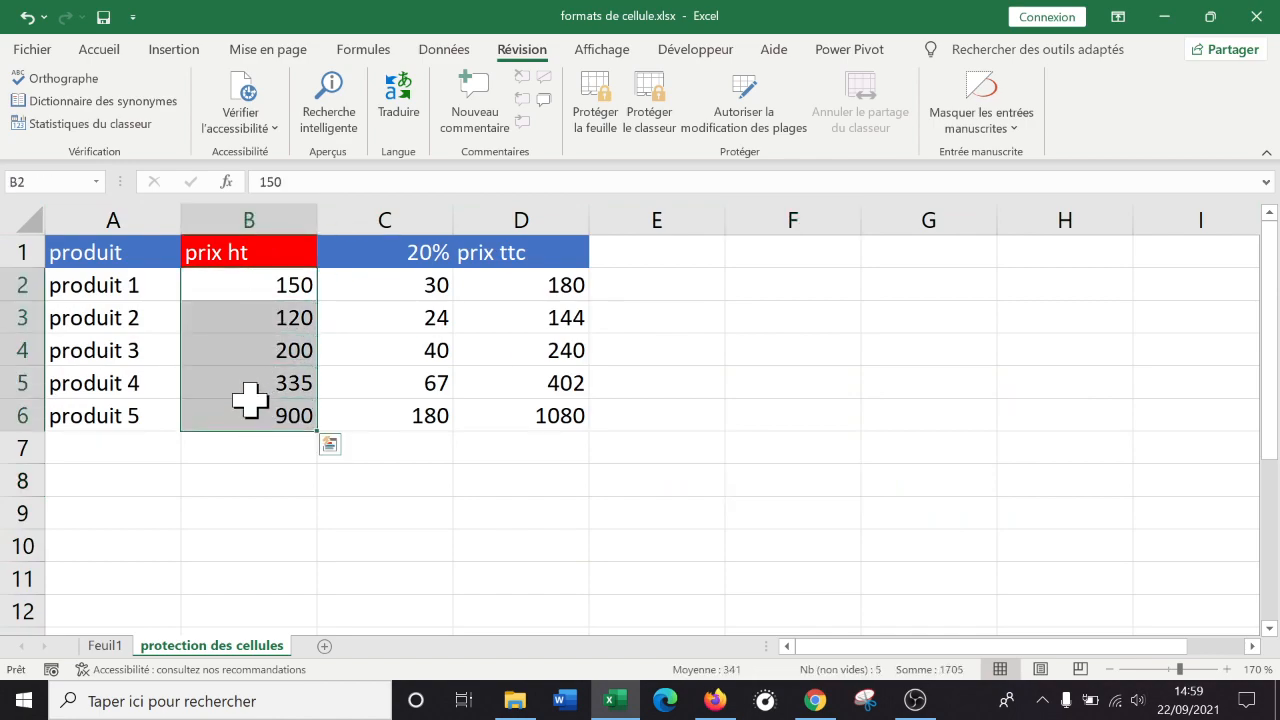
# Clear the Verrouillée box in Format de cellule for the prix ht cells B2:B6.
pyautogui.rightClick(262, 292)
pyautogui.click(347, 576)
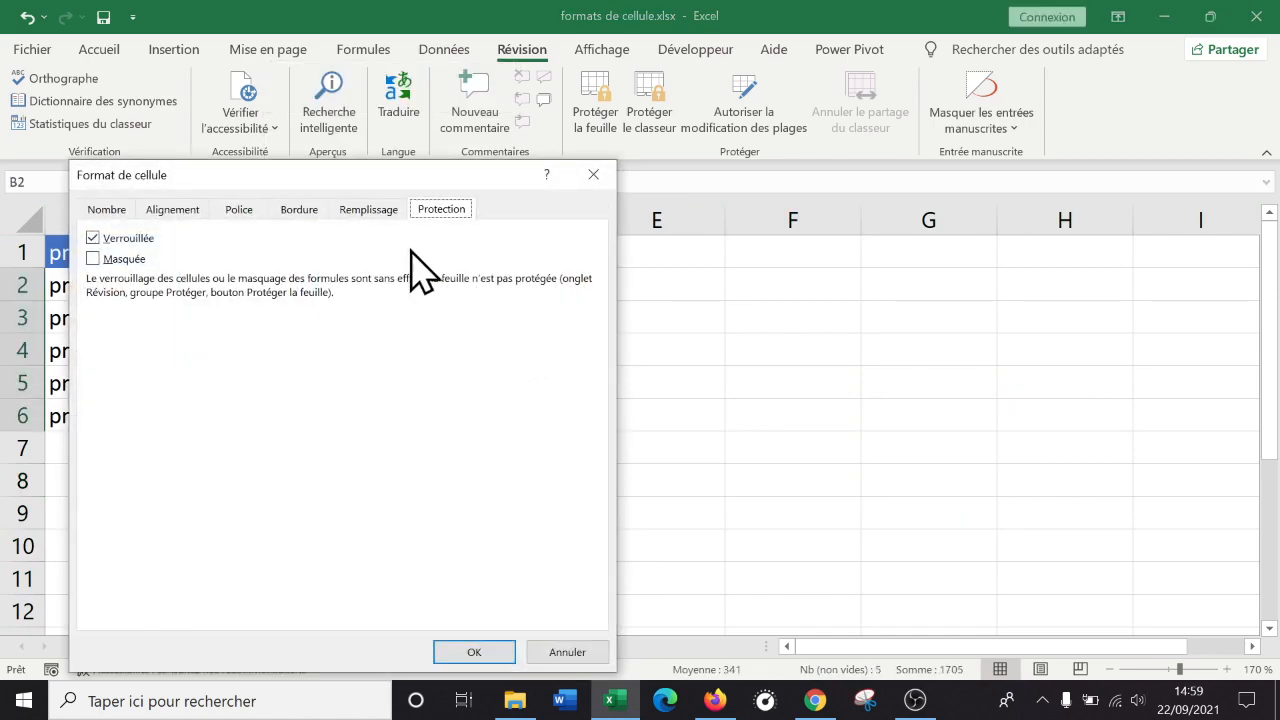
pyautogui.click(108, 240)
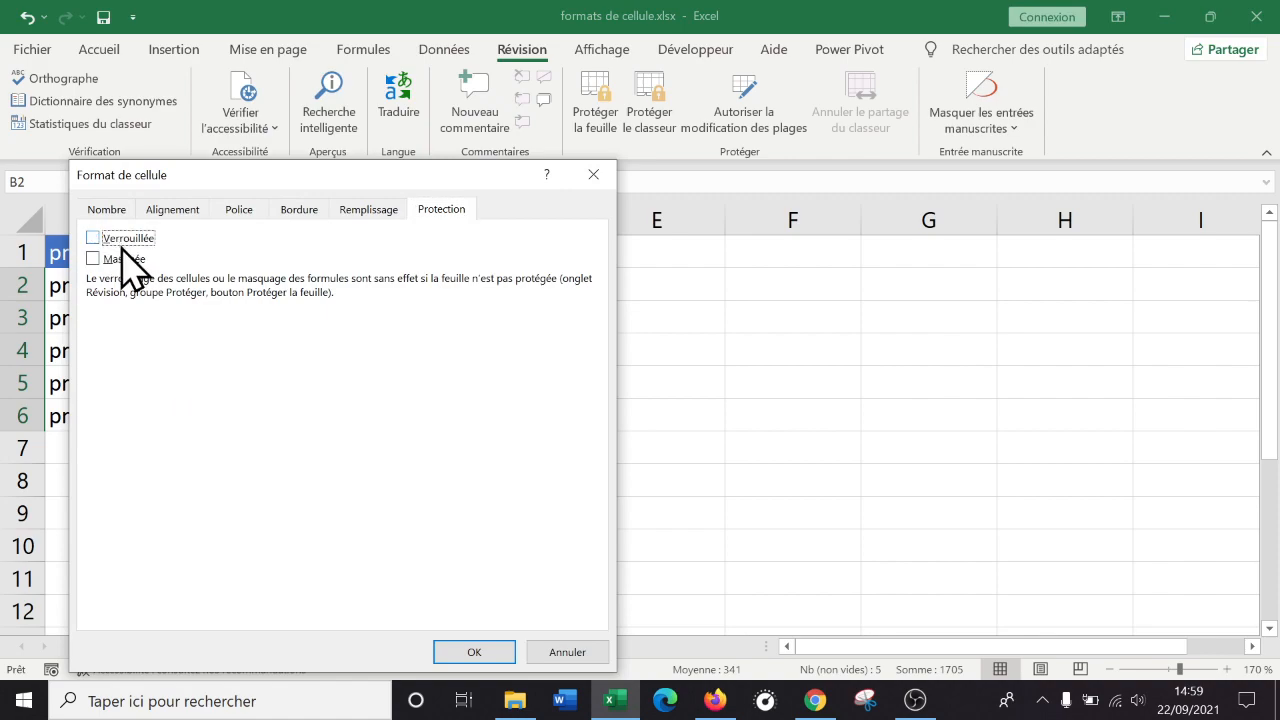
pyautogui.click(468, 652)
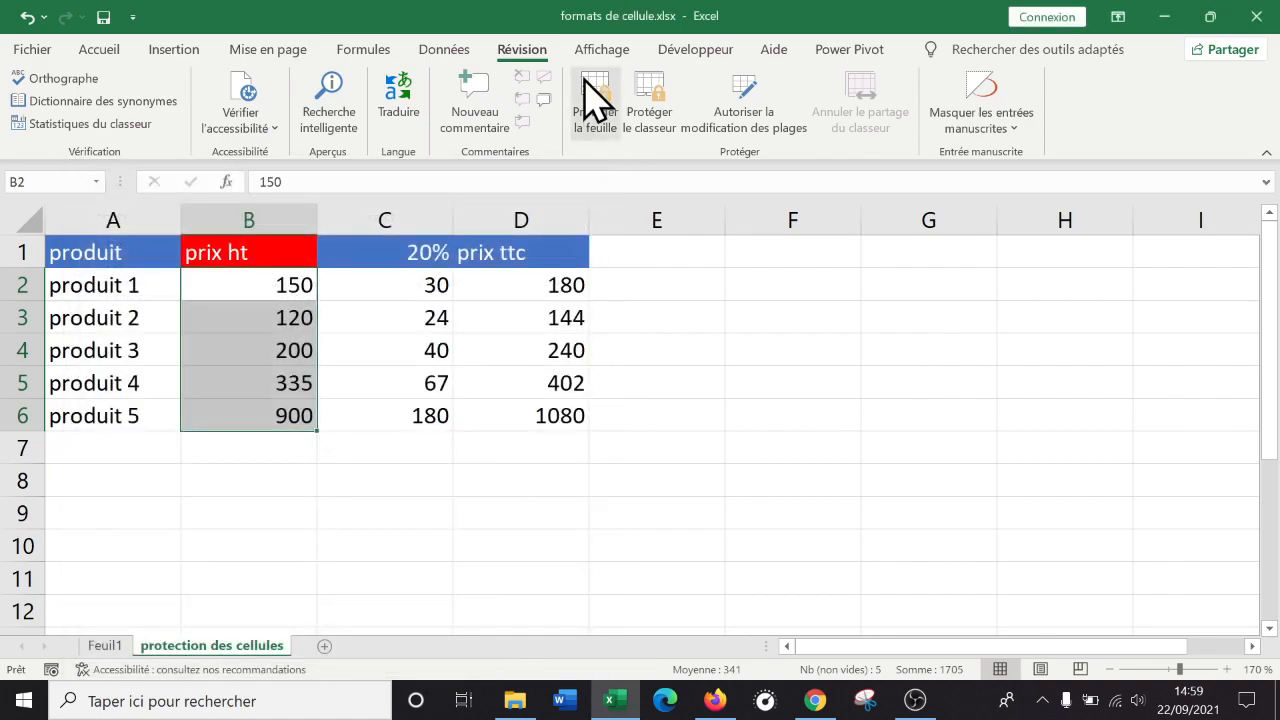
pyautogui.click(746, 380)
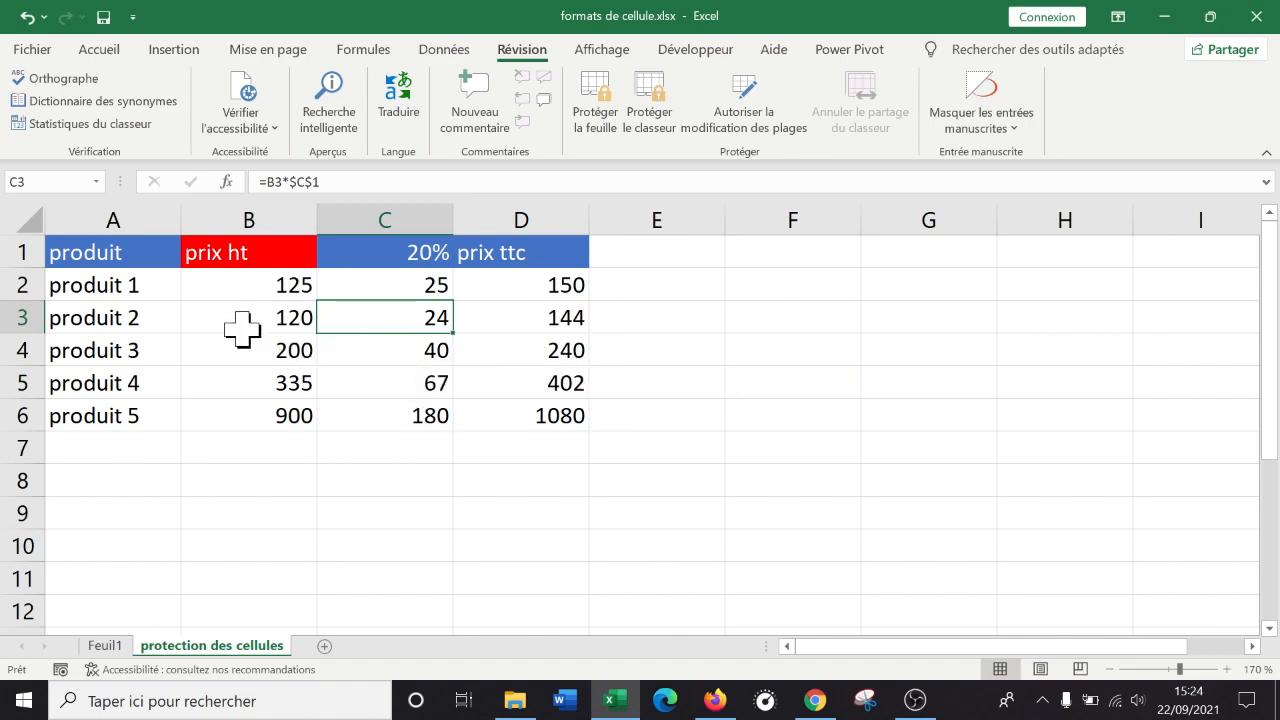
# Select the prix ttc cells D2:D6, checking the formula in D2 along the way.
pyautogui.rightClick(268, 294)
pyautogui.press('Escape')
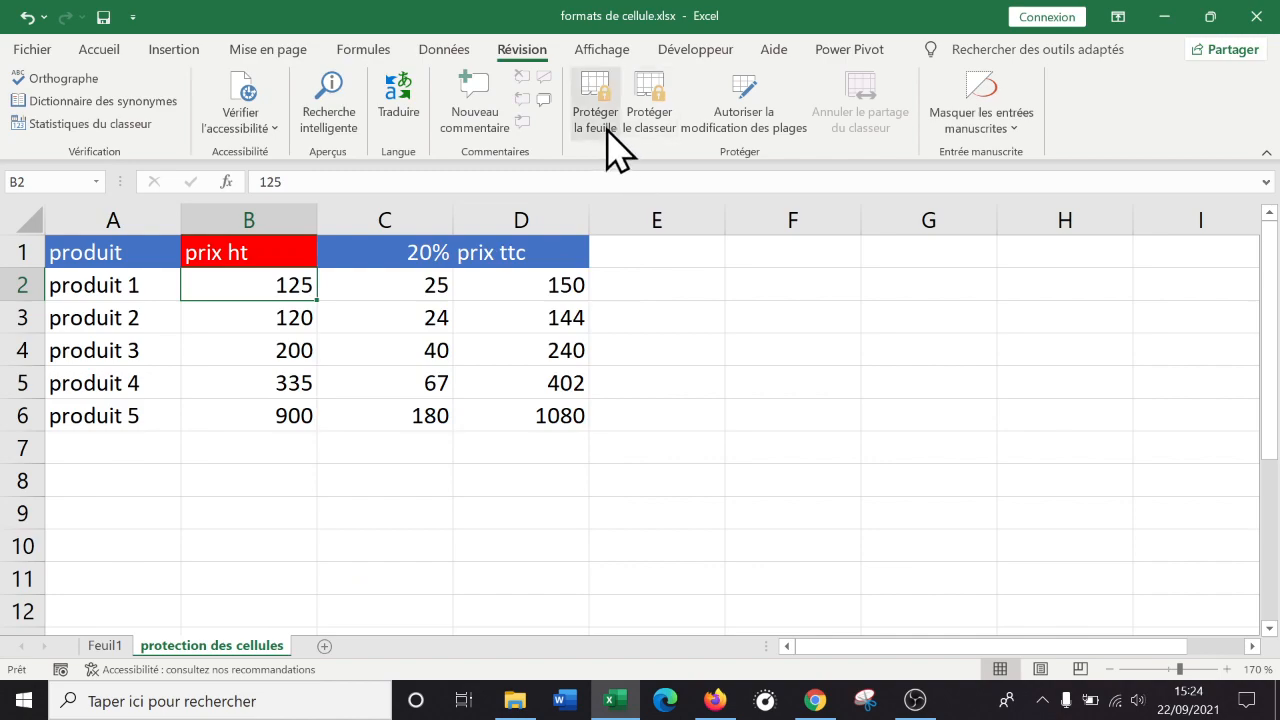
pyautogui.moveTo(410, 287); pyautogui.dragTo(423, 414)
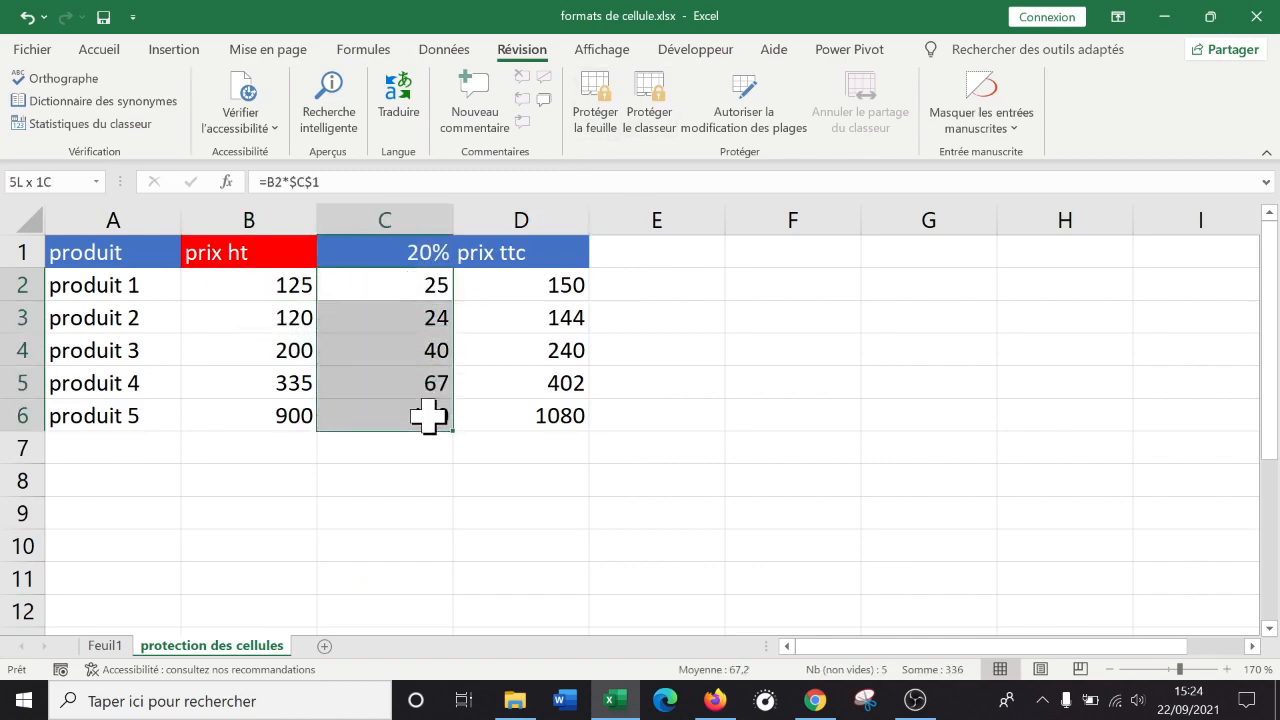
pyautogui.click(563, 294)
pyautogui.moveTo(563, 294); pyautogui.dragTo(500, 412)
pyautogui.moveTo(405, 286); pyautogui.dragTo(429, 411)
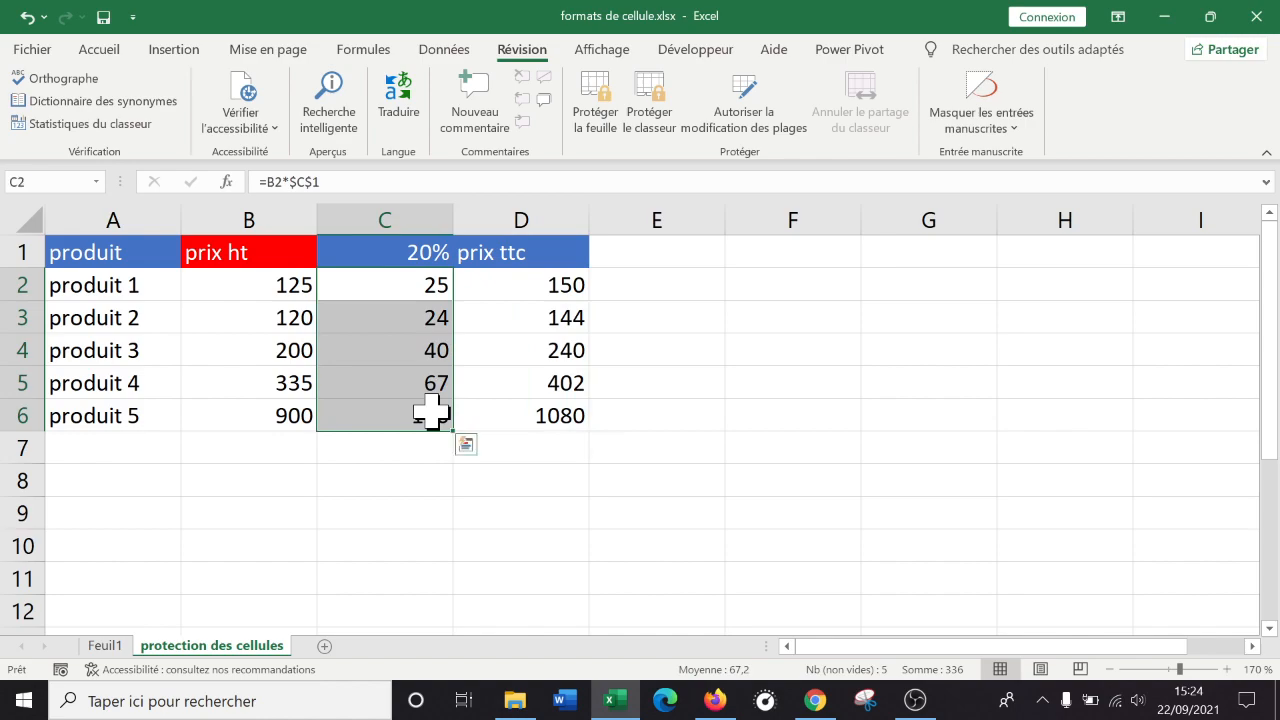
pyautogui.click(523, 286)
pyautogui.moveTo(523, 286); pyautogui.dragTo(526, 415)
pyautogui.click(519, 282)
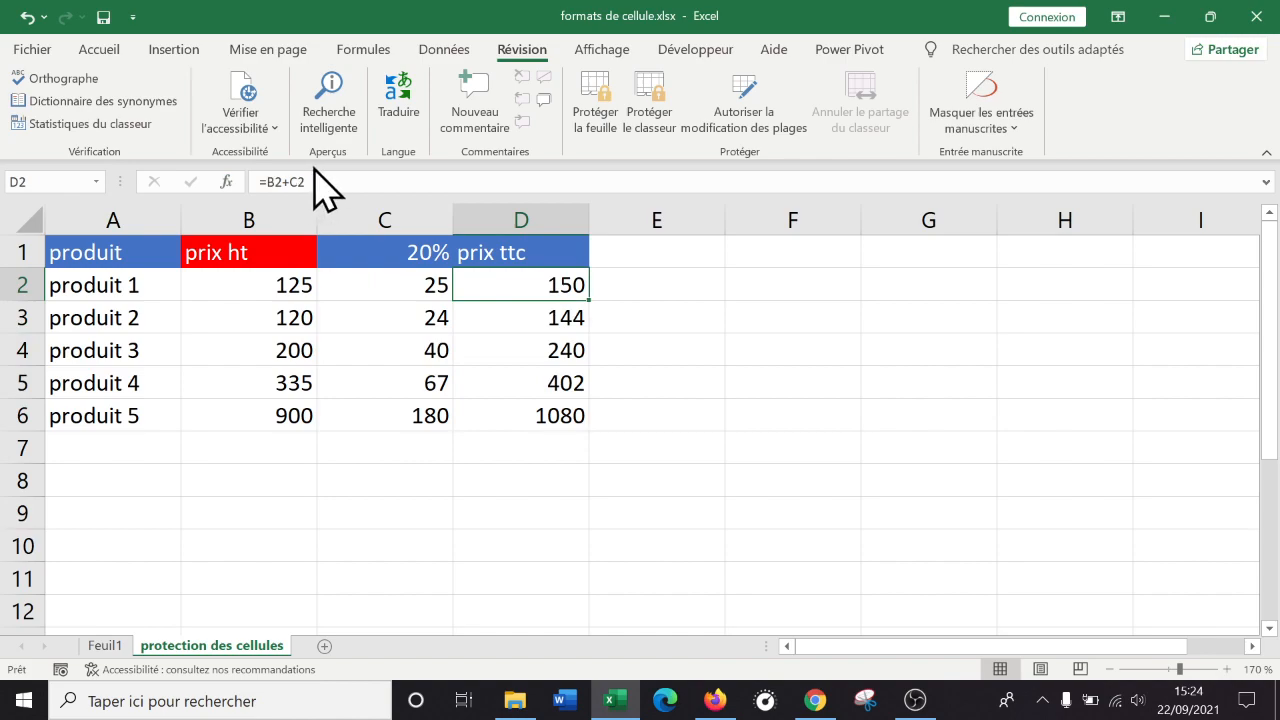
pyautogui.moveTo(543, 282); pyautogui.dragTo(543, 411)
pyautogui.moveTo(543, 289); pyautogui.dragTo(538, 415)
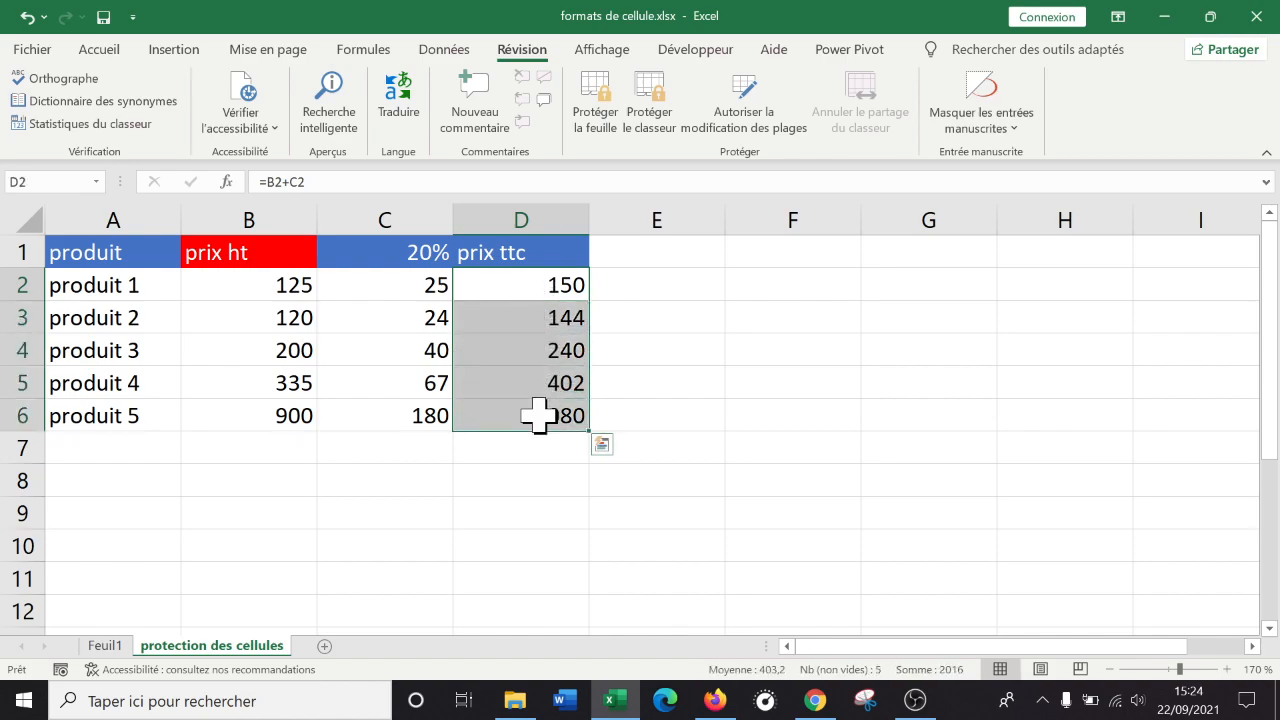
# Open Format de cellule for D2:D6 and move the window clear of the table.
pyautogui.rightClick(536, 292)
pyautogui.click(668, 571)
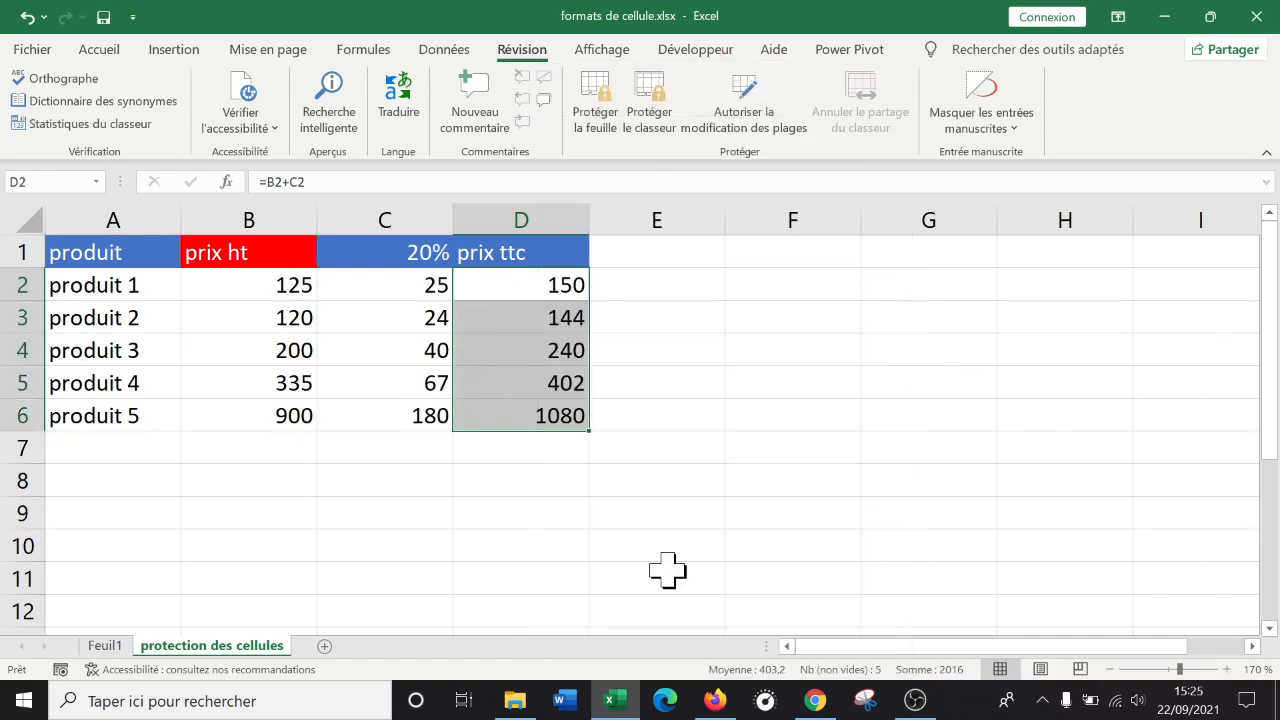
pyautogui.moveTo(638, 180); pyautogui.dragTo(889, 103)
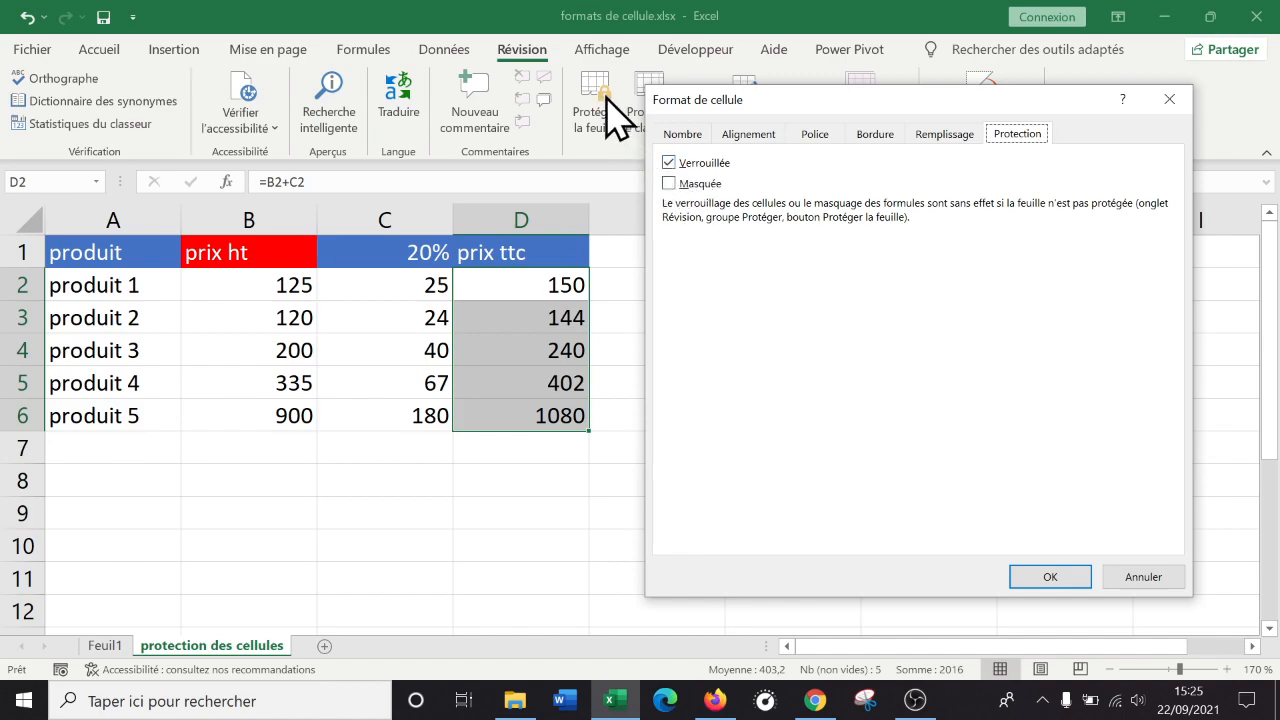
# Mark the prix ttc cells D2:D6 as Masquée to hide their formulas.
pyautogui.click(668, 184)
pyautogui.click(1040, 577)
pyautogui.click(718, 414)
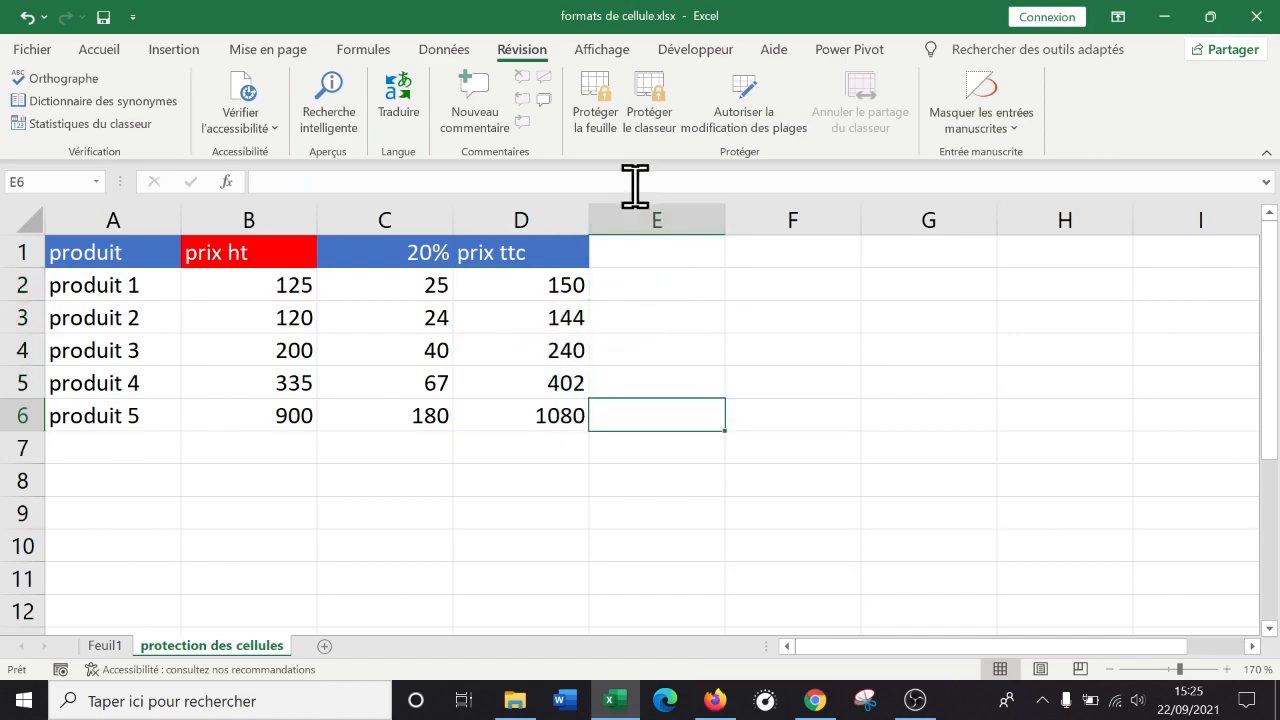
# Protect the protection des cellules sheet with a password, confirming it twice.
pyautogui.click(598, 105)
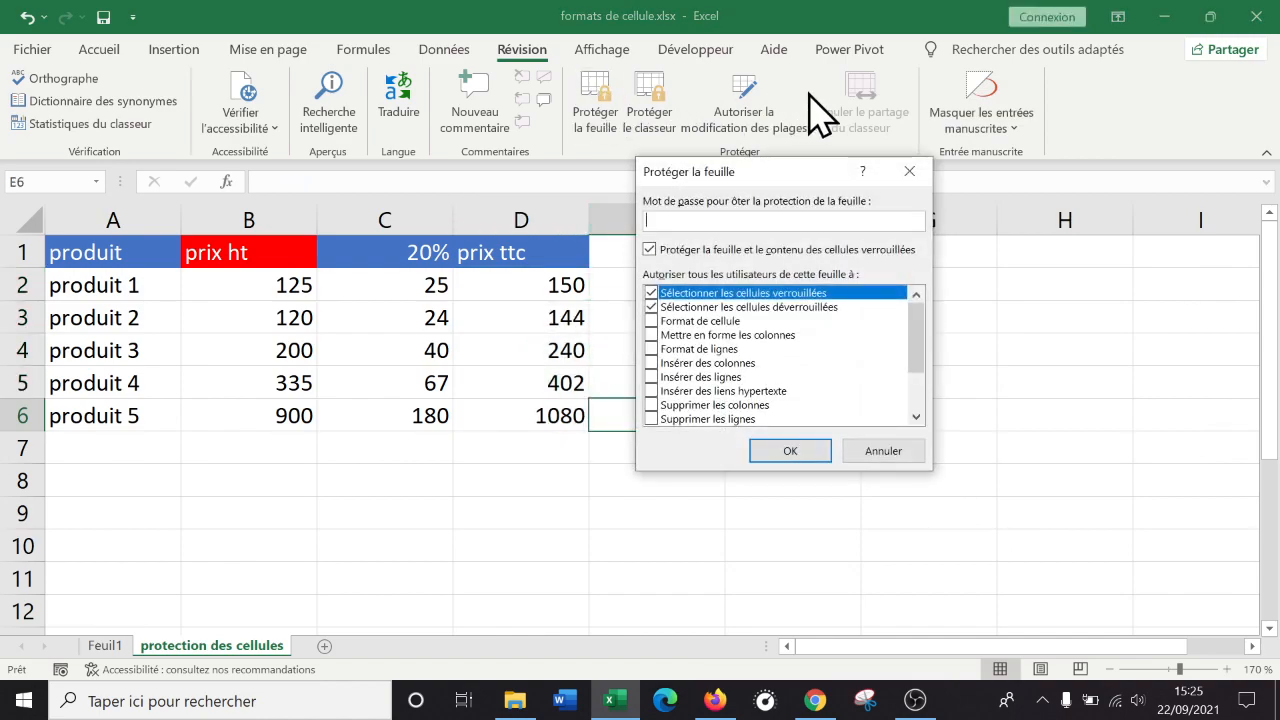
pyautogui.write('•••')
pyautogui.press('Return')
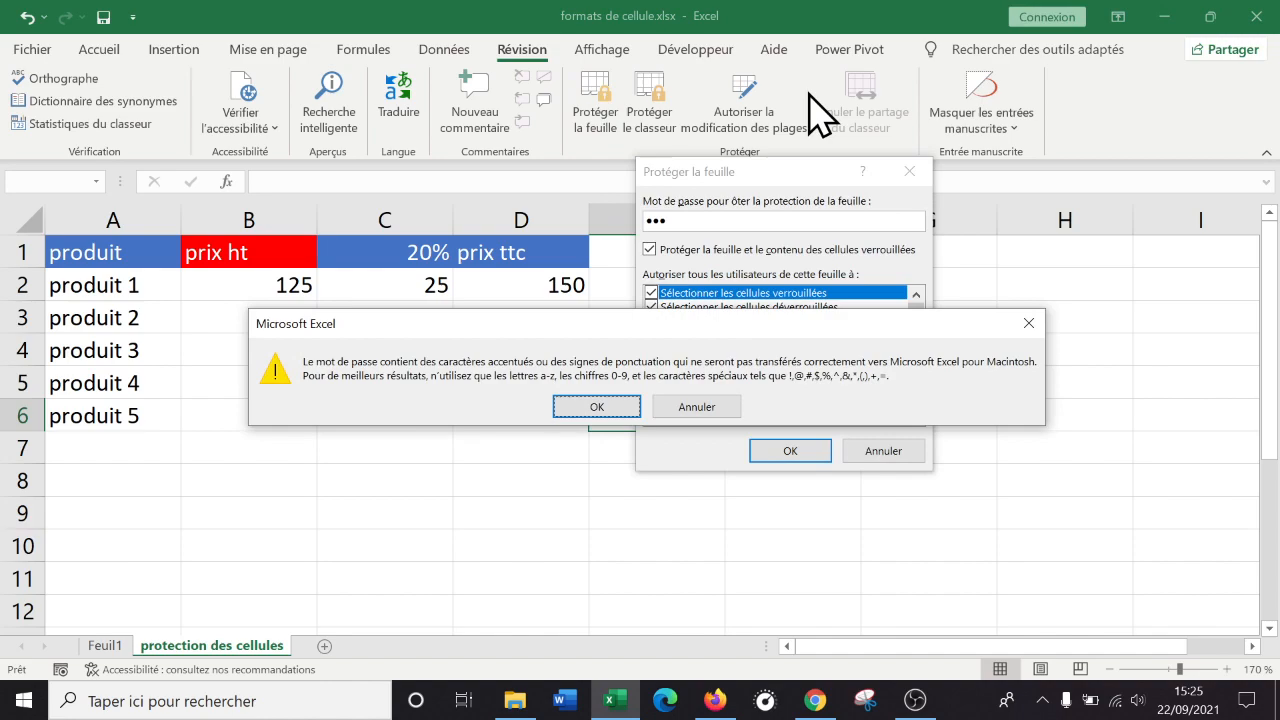
pyautogui.click(697, 405)
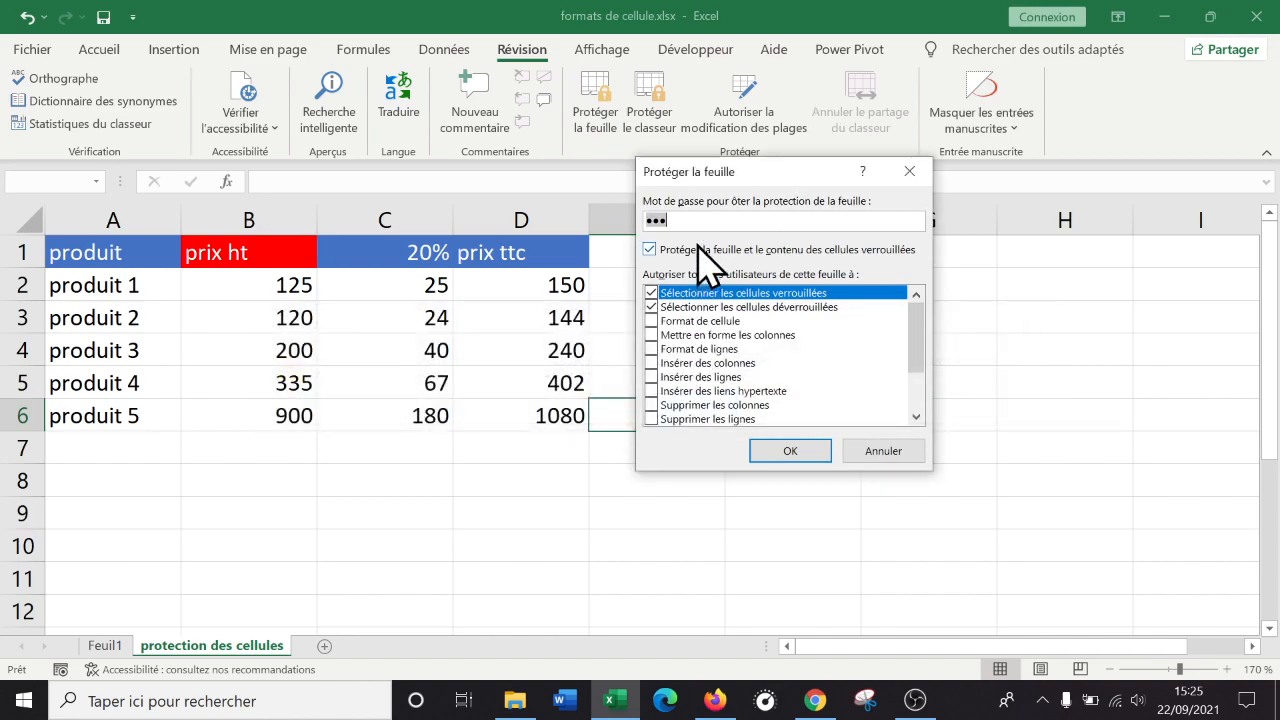
pyautogui.click(786, 450)
pyautogui.write('•••')
pyautogui.click(803, 394)
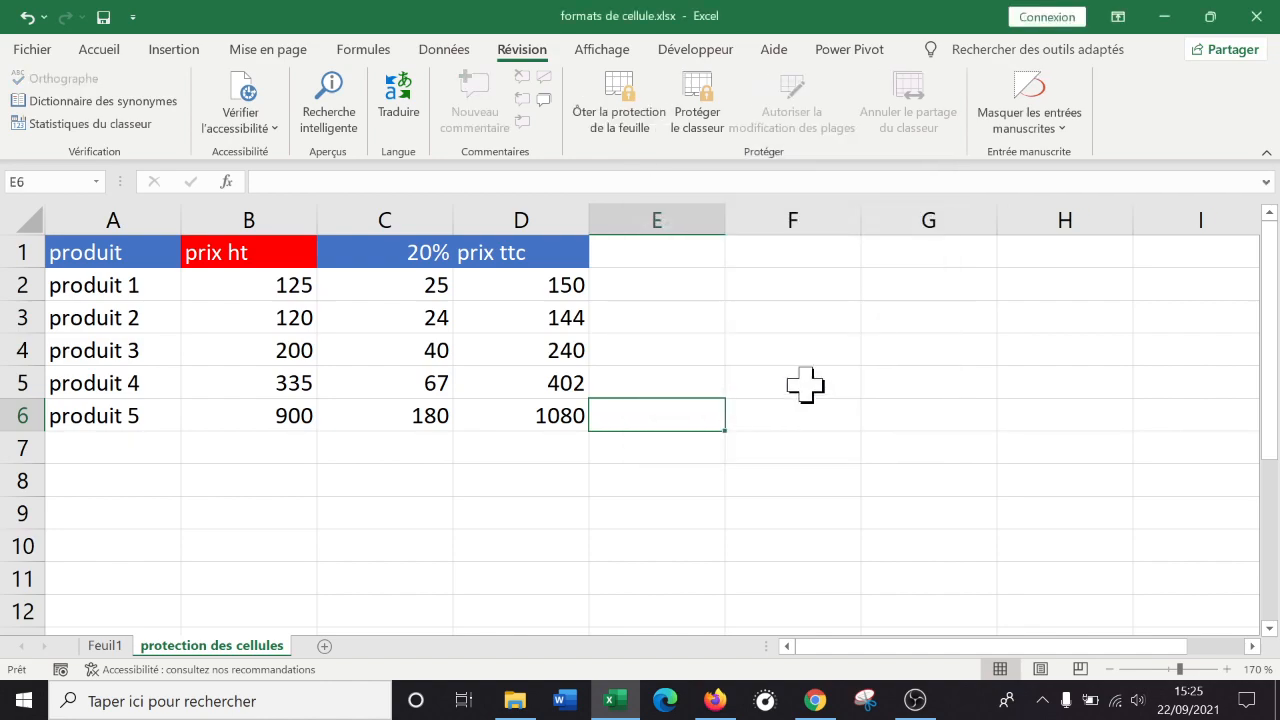
pyautogui.click(571, 286)
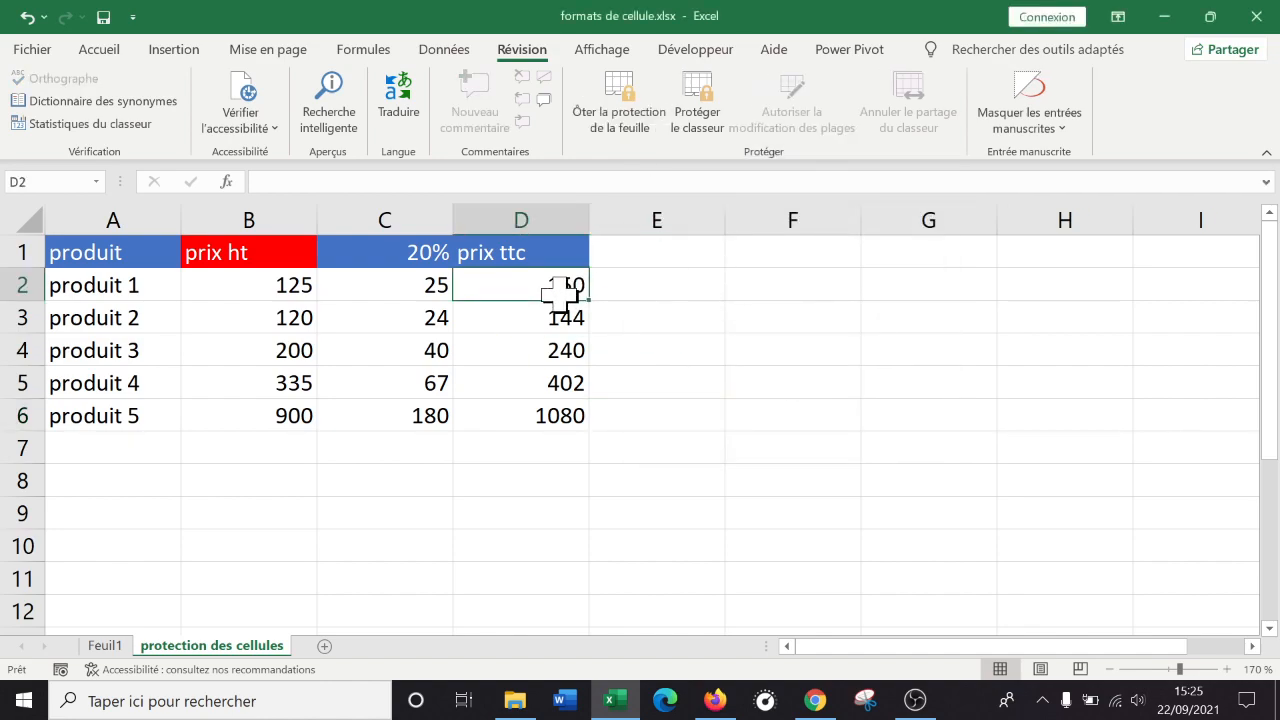
pyautogui.click(440, 290)
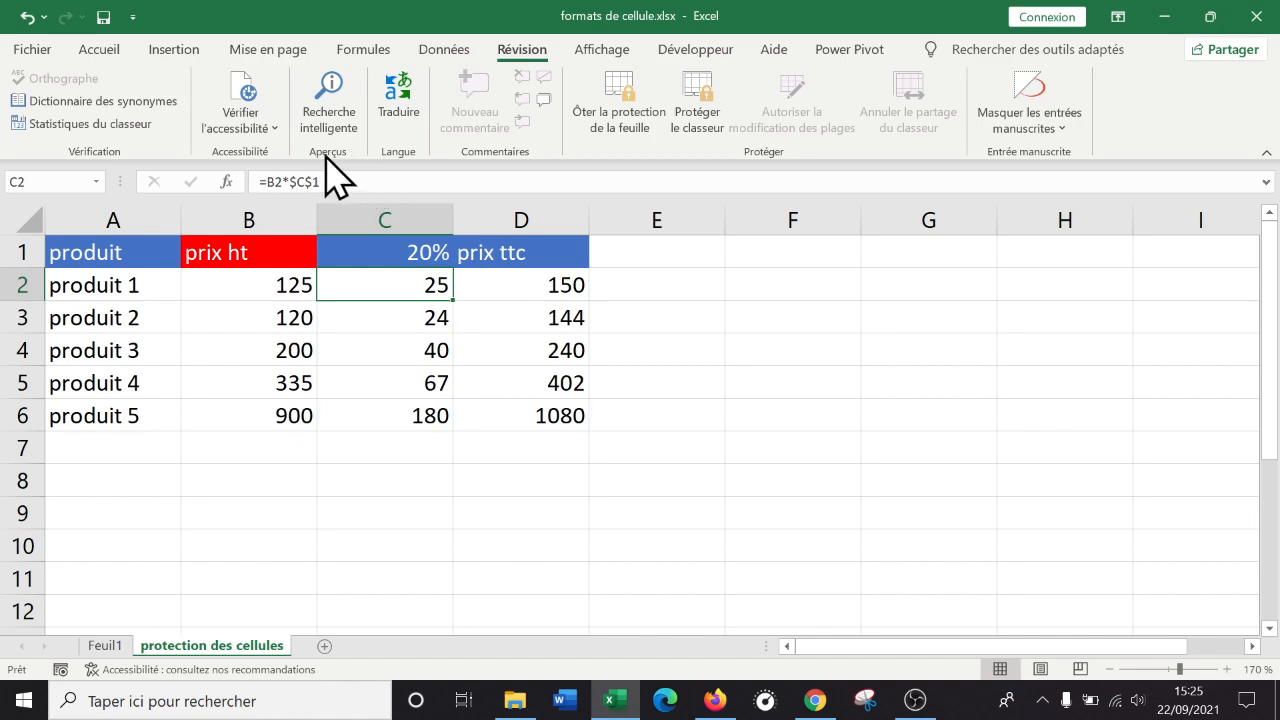
pyautogui.click(406, 326)
pyautogui.click(407, 292)
pyautogui.doubleClick(397, 281)
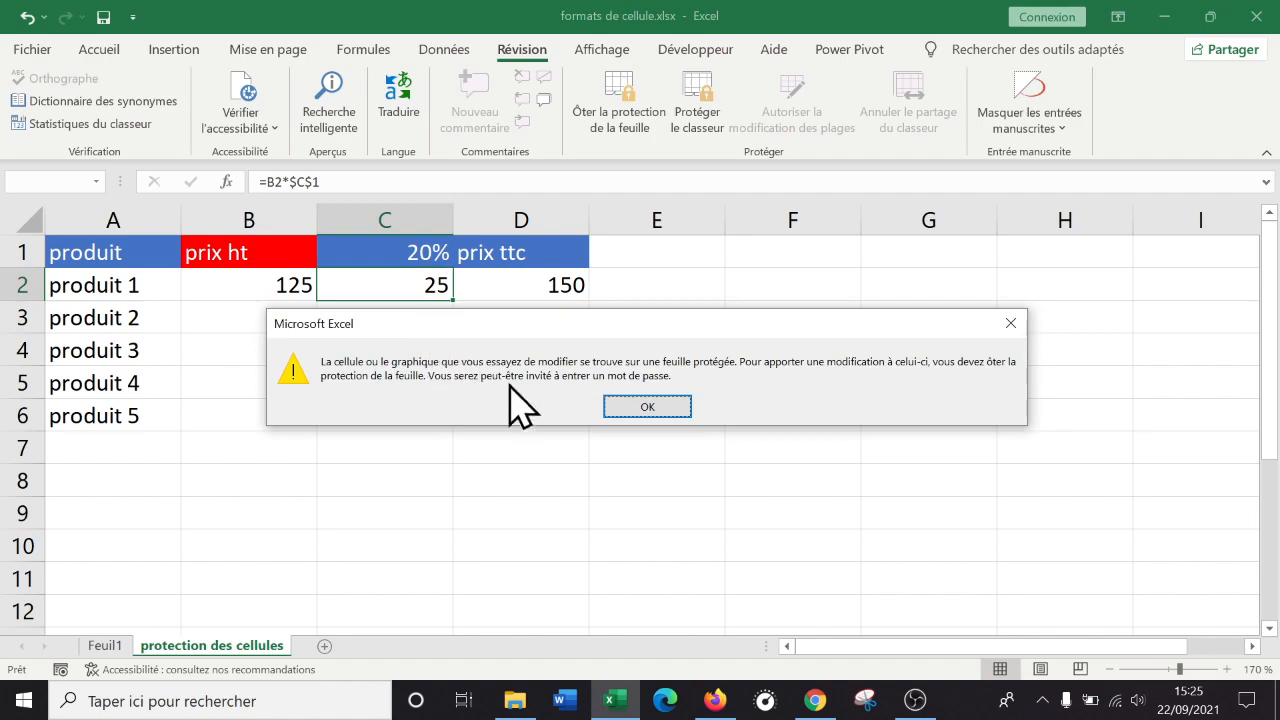
pyautogui.click(640, 406)
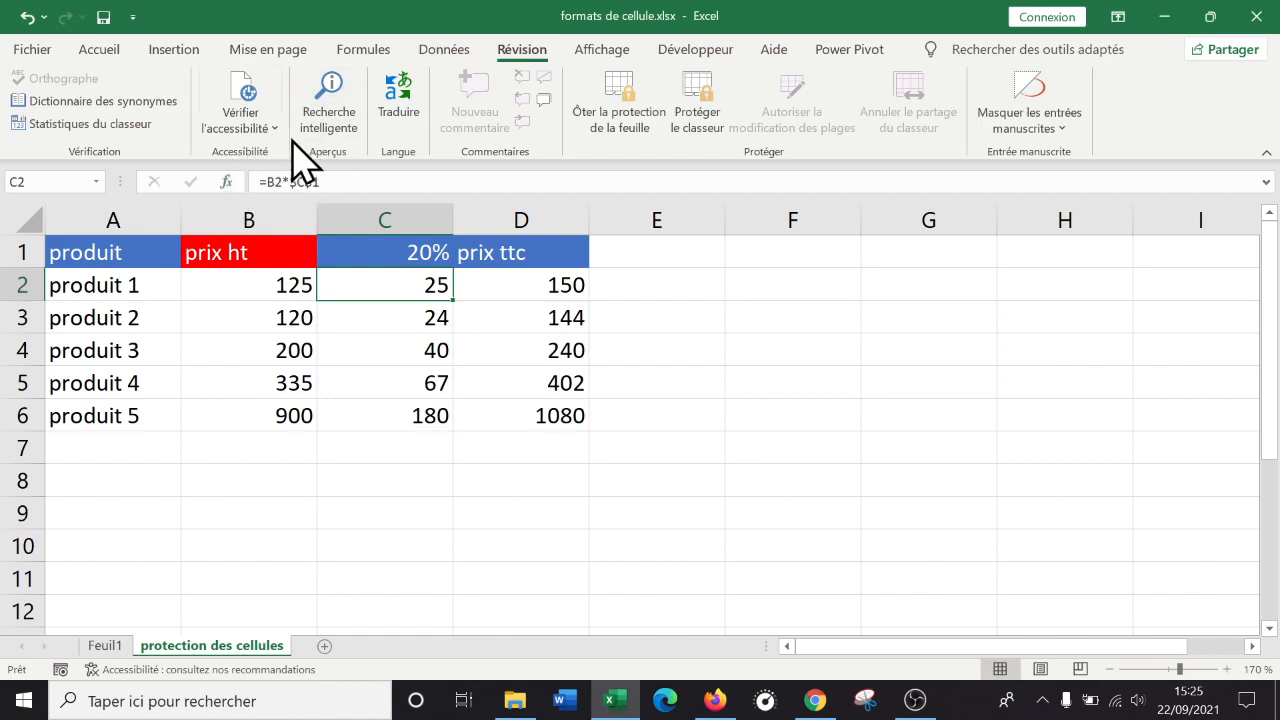
pyautogui.click(537, 285)
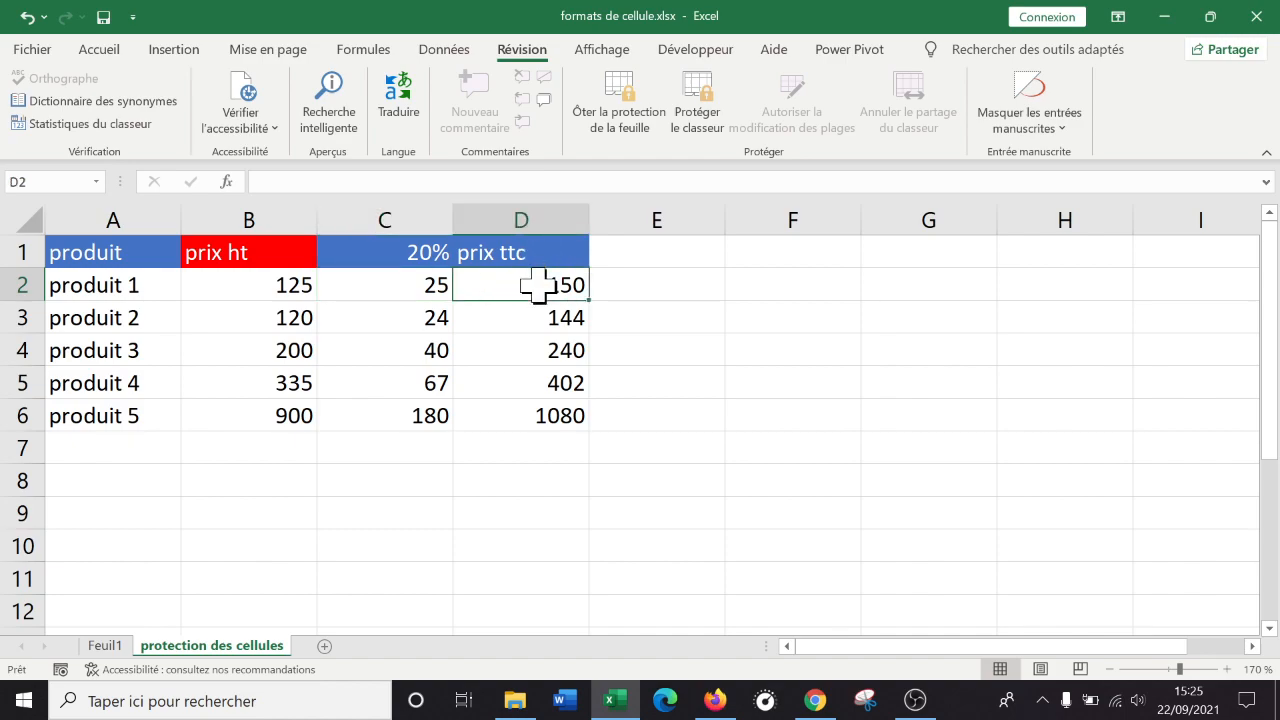
pyautogui.click(327, 176)
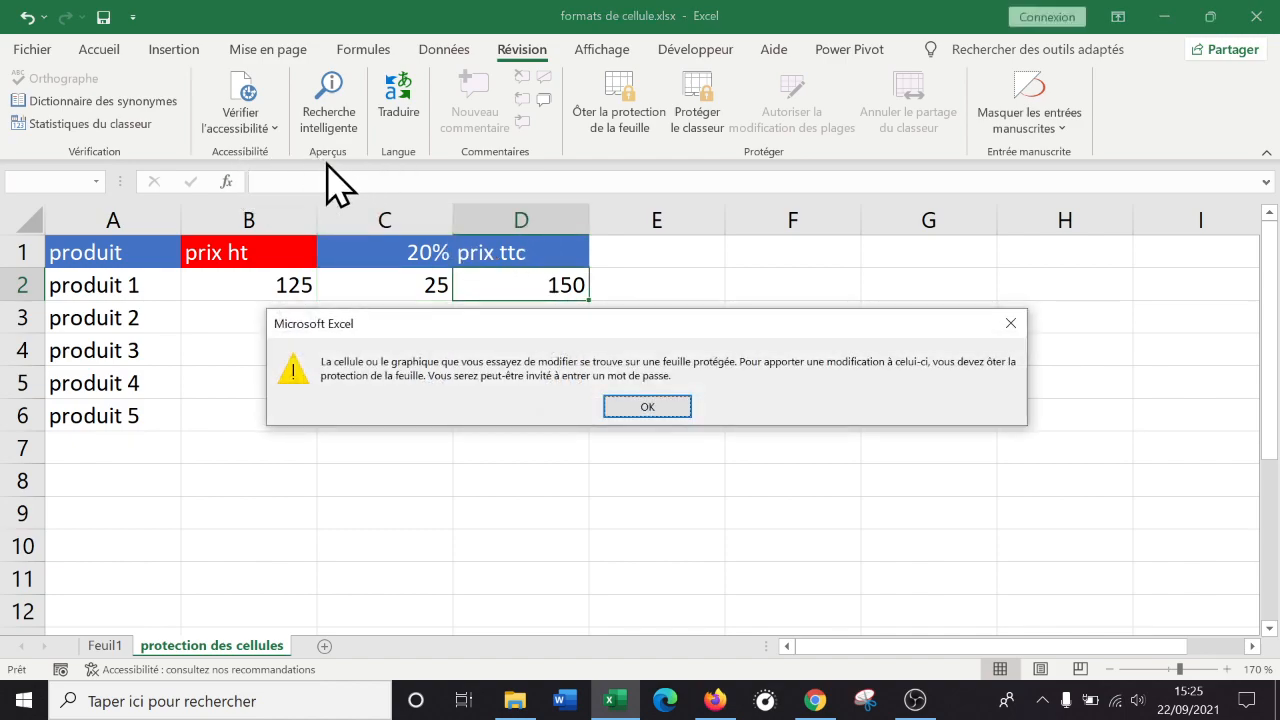
pyautogui.click(641, 416)
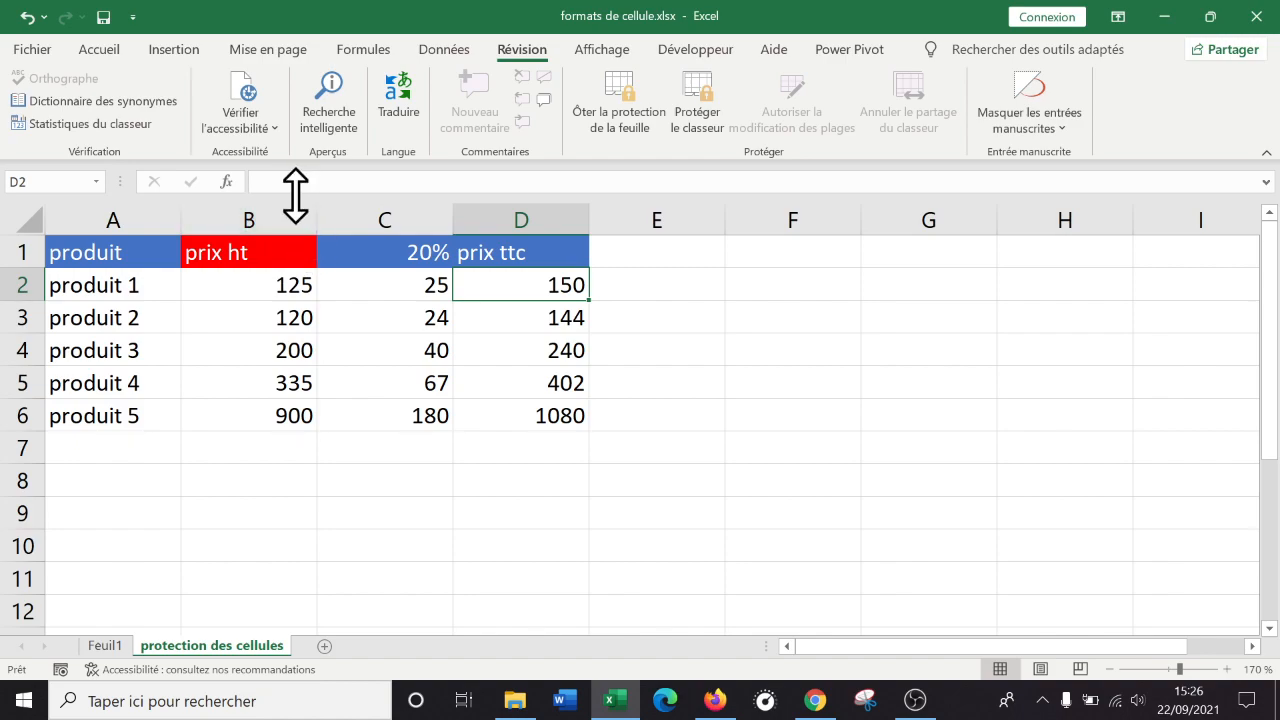
pyautogui.click(543, 314)
pyautogui.click(551, 285)
# Enter 150 as produit 1's prix ht in B2 and verify D2 shows 180.
pyautogui.click(270, 290)
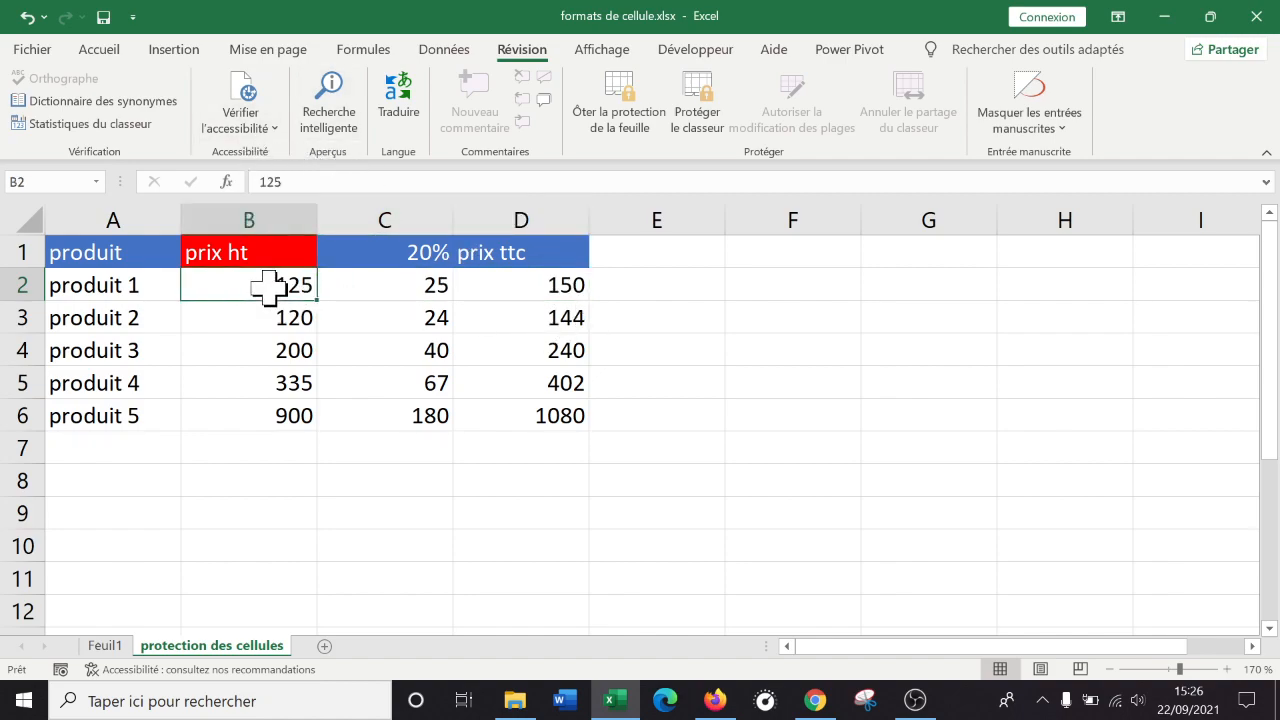
pyautogui.write('15')
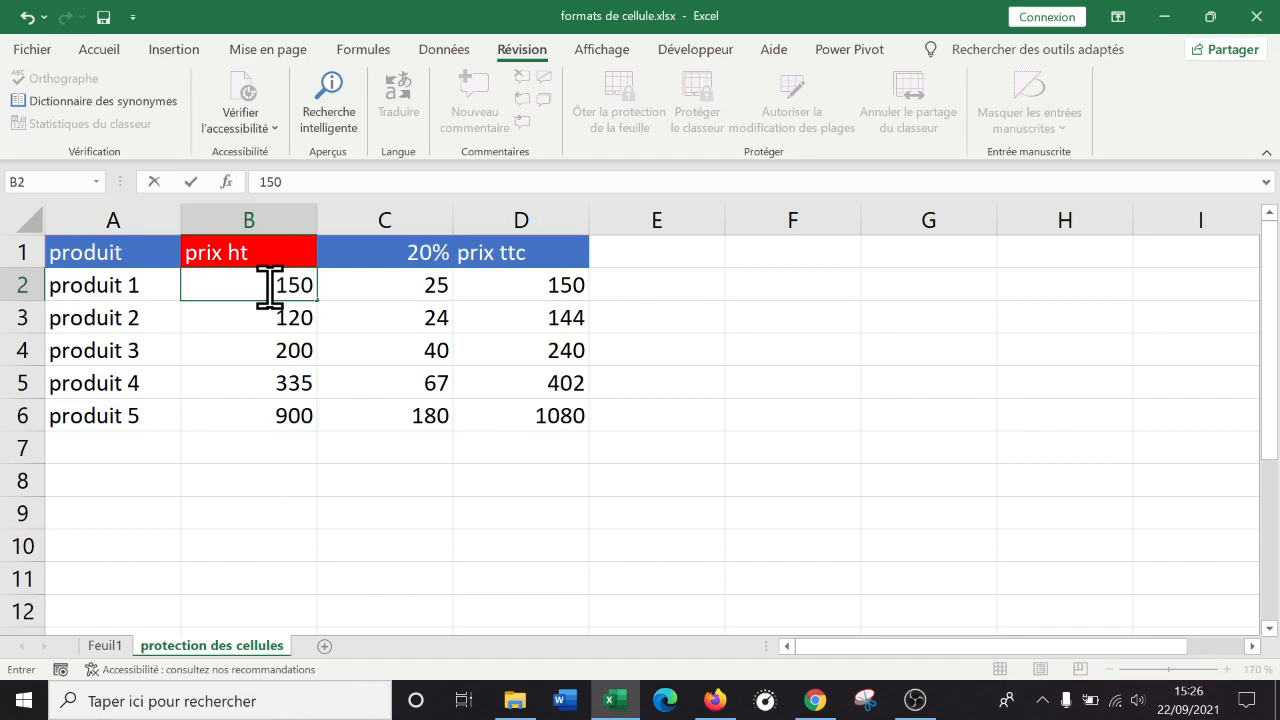
pyautogui.press('Return')
pyautogui.click(553, 287)
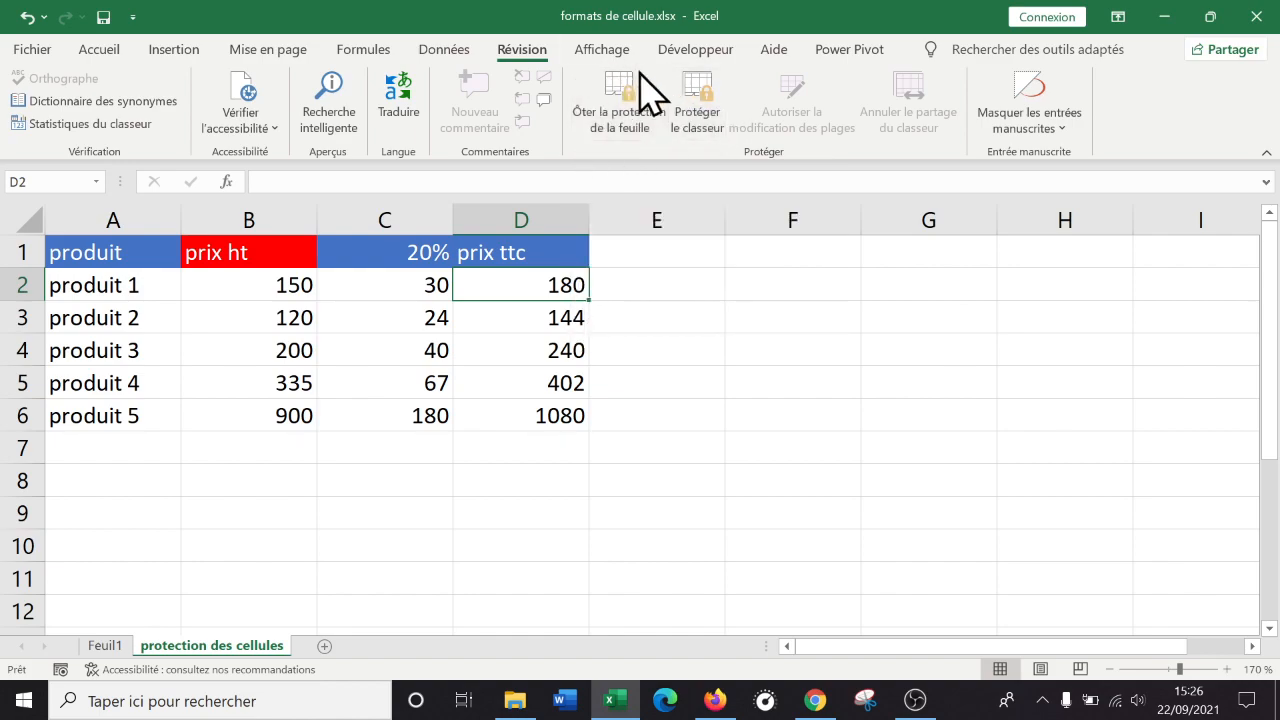
# Unprotect the protection des cellules sheet by entering its password.
pyautogui.click(628, 113)
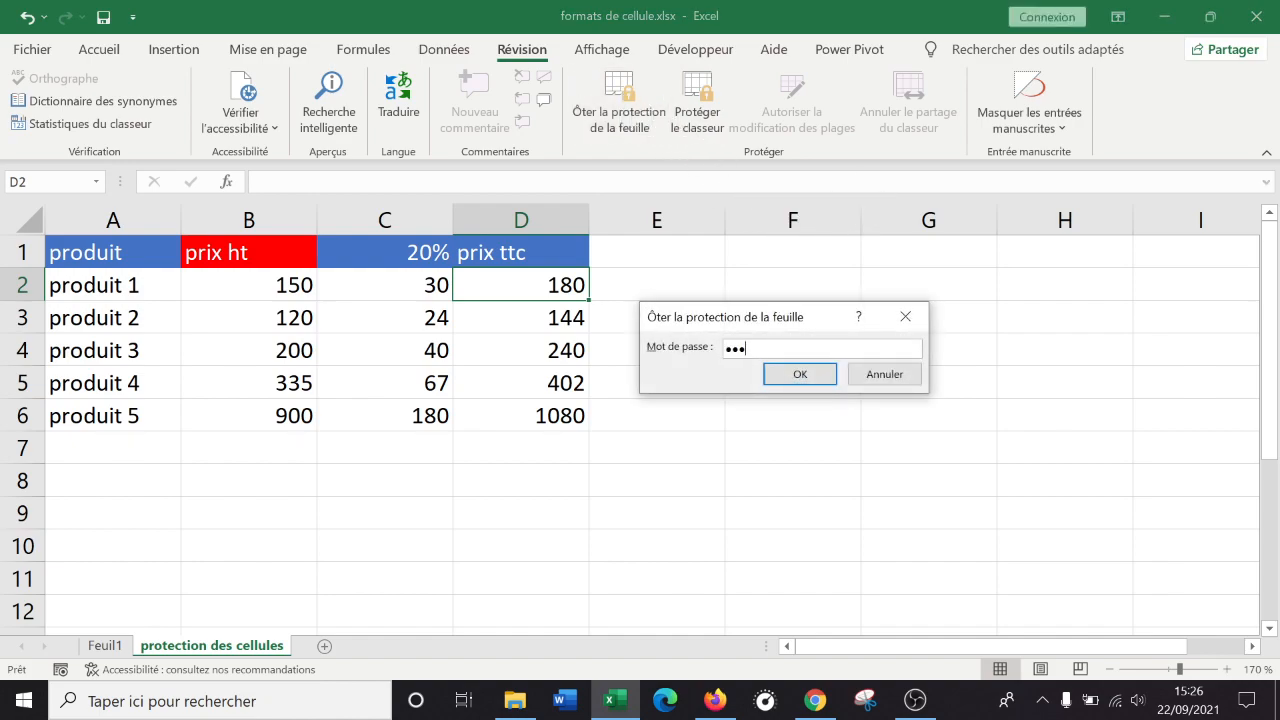
pyautogui.click(818, 373)
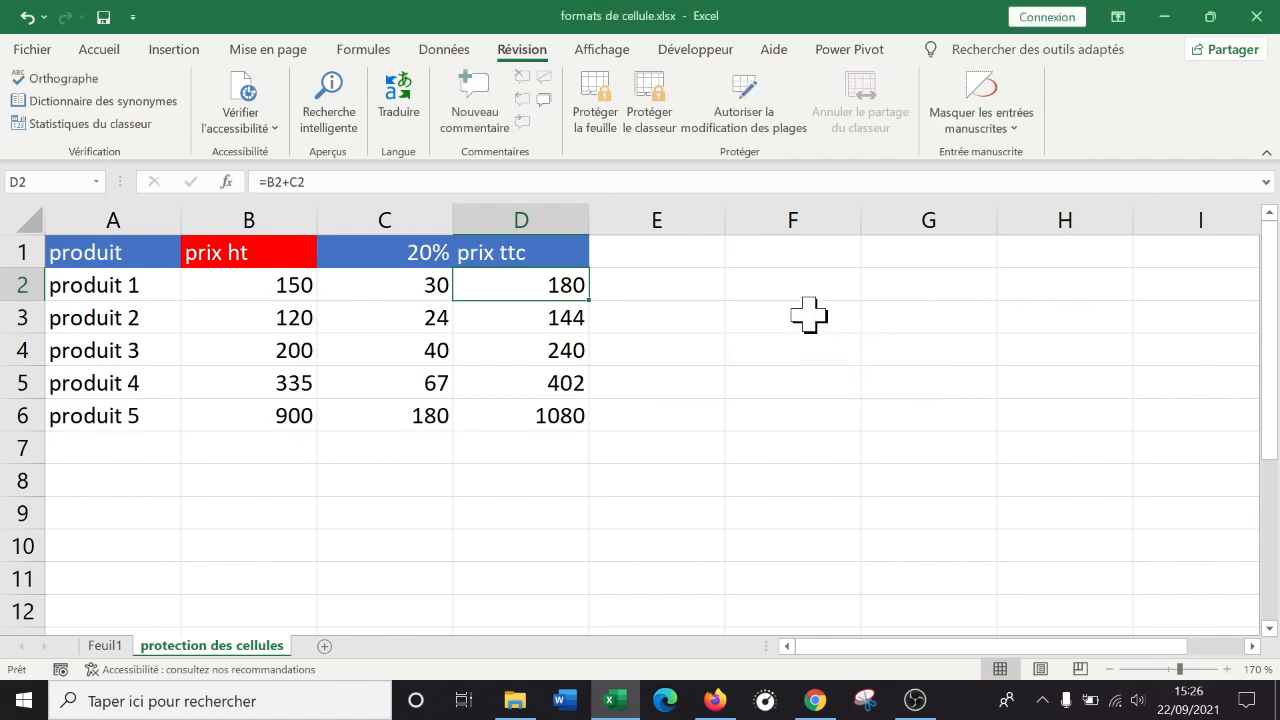
# Lock the workbook structure via Protéger le classeur, entering and confirming a password.
pyautogui.click(648, 125)
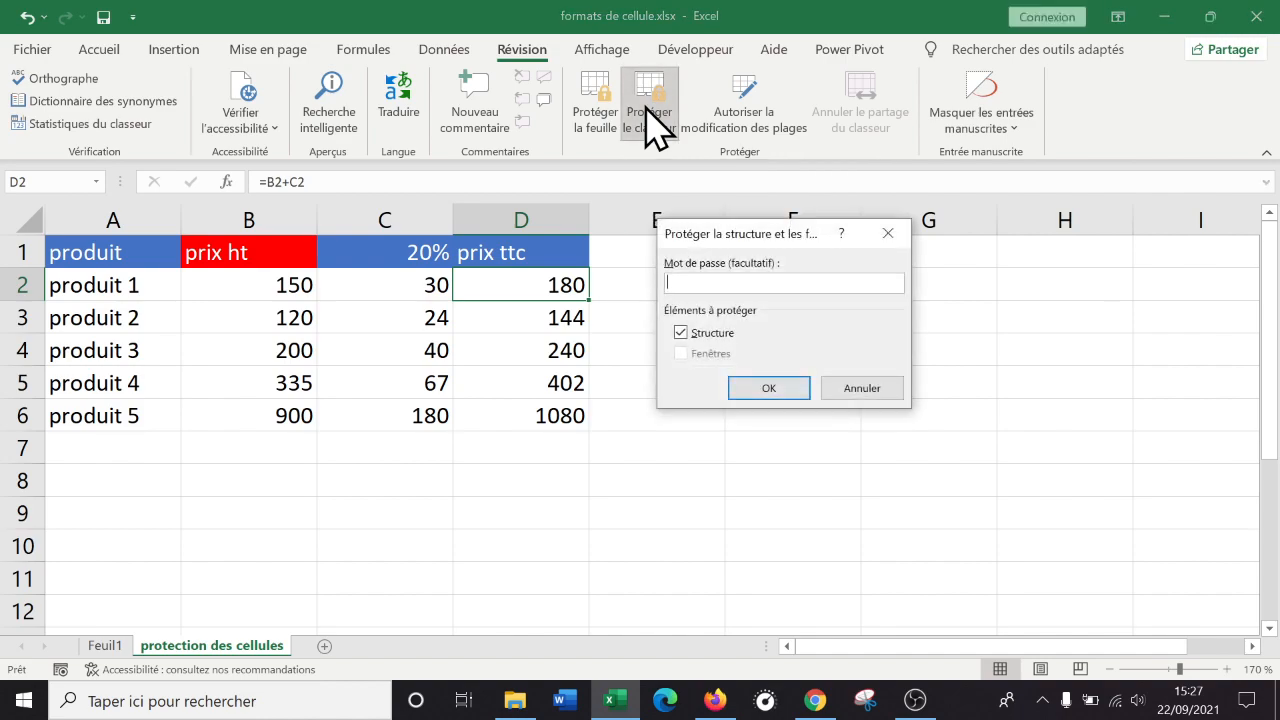
pyautogui.write('•••')
pyautogui.click(767, 388)
pyautogui.write('•••')
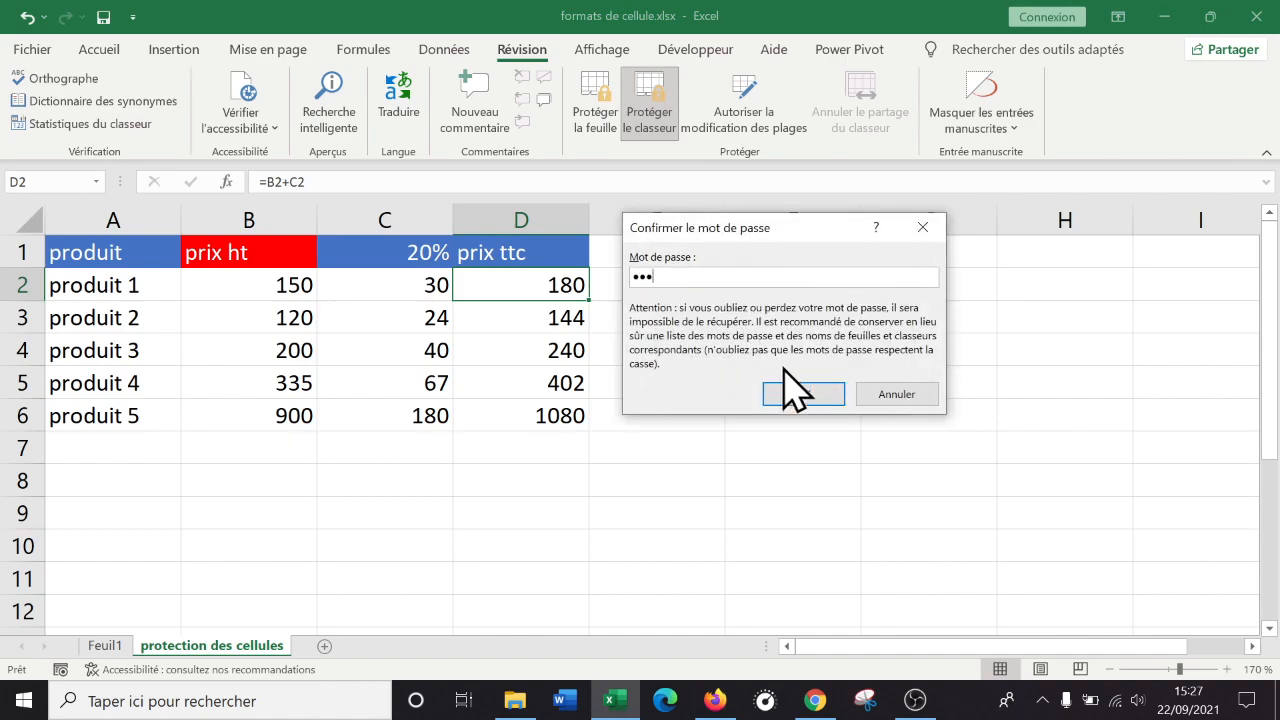
pyautogui.click(800, 395)
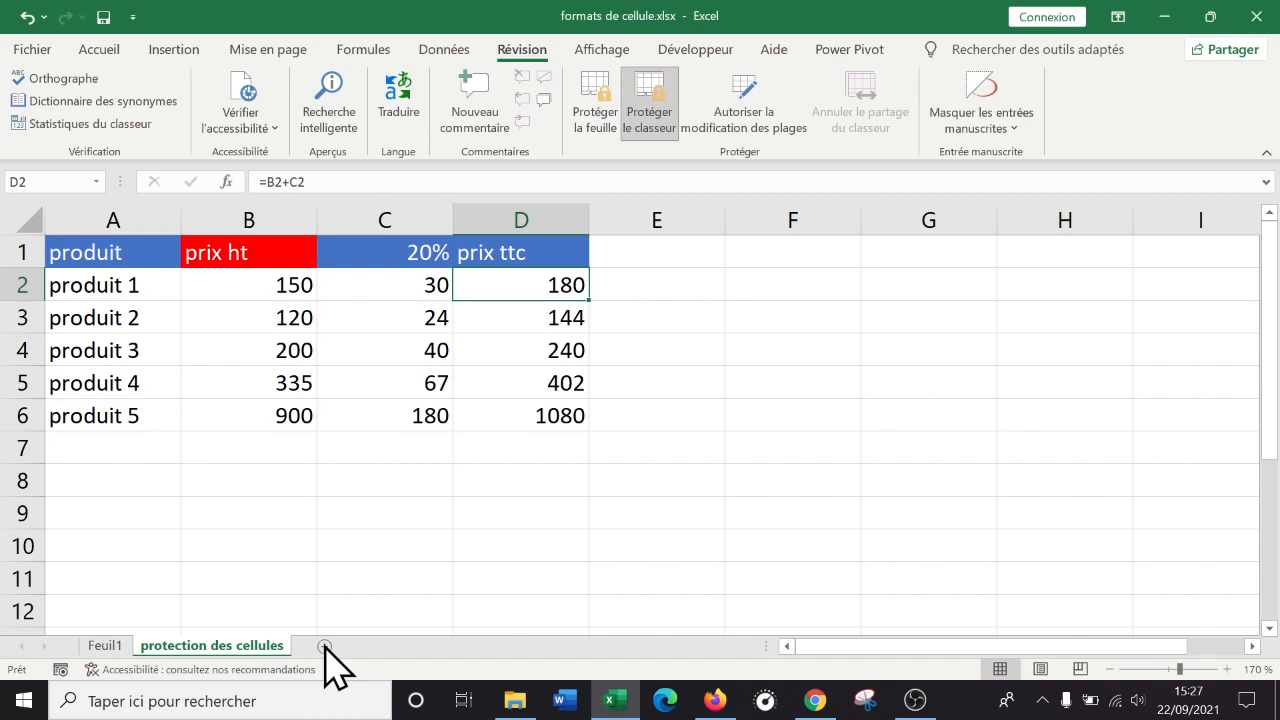
pyautogui.rightClick(212, 648)
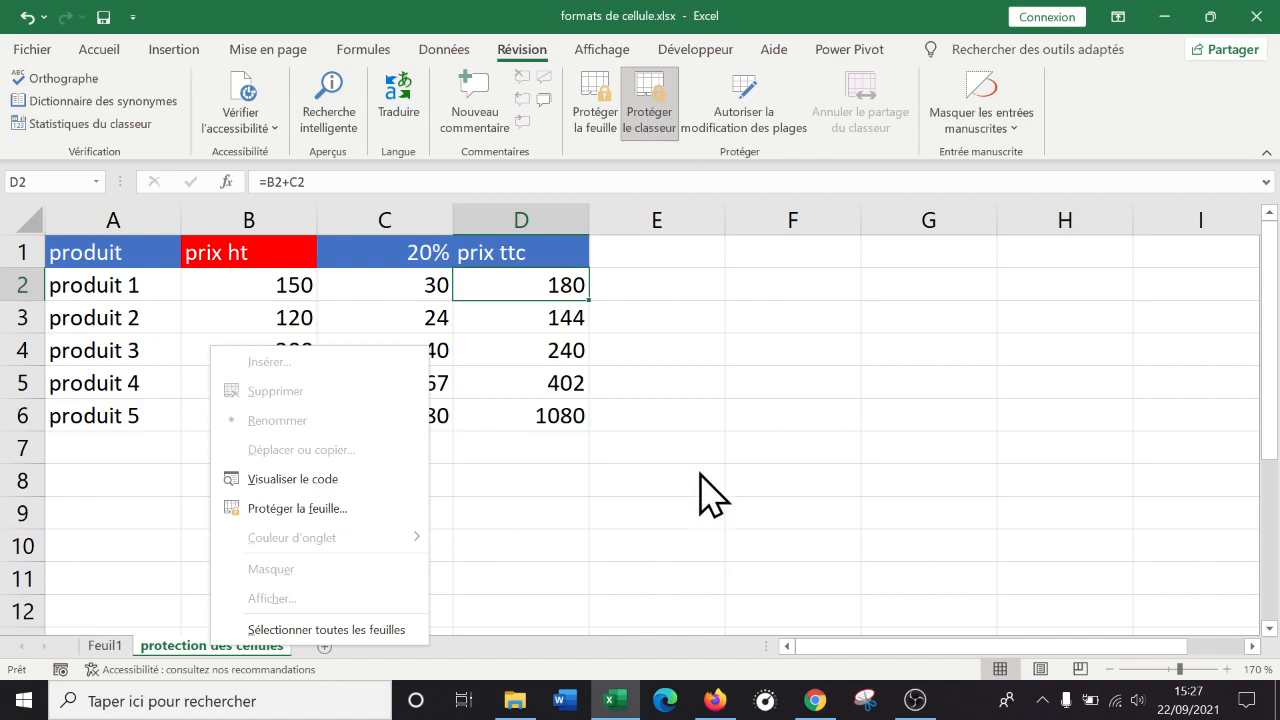
pyautogui.click(707, 440)
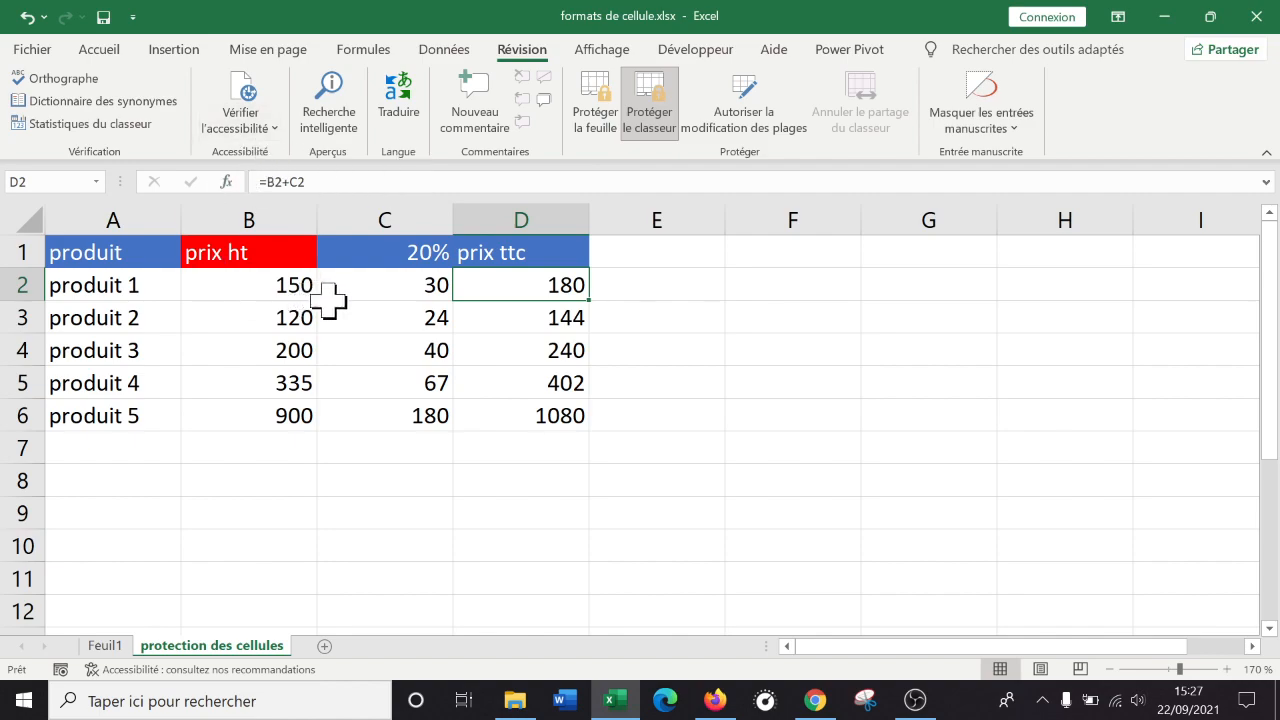
pyautogui.rightClick(365, 291)
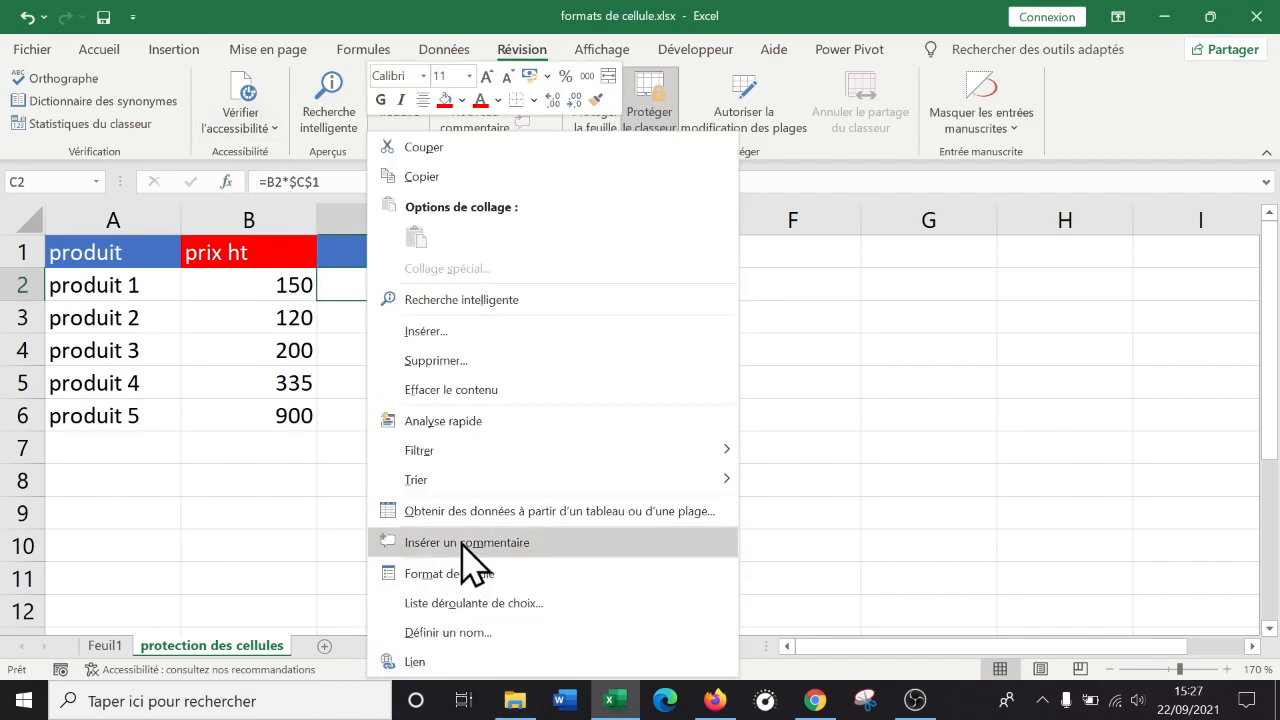
pyautogui.click(549, 570)
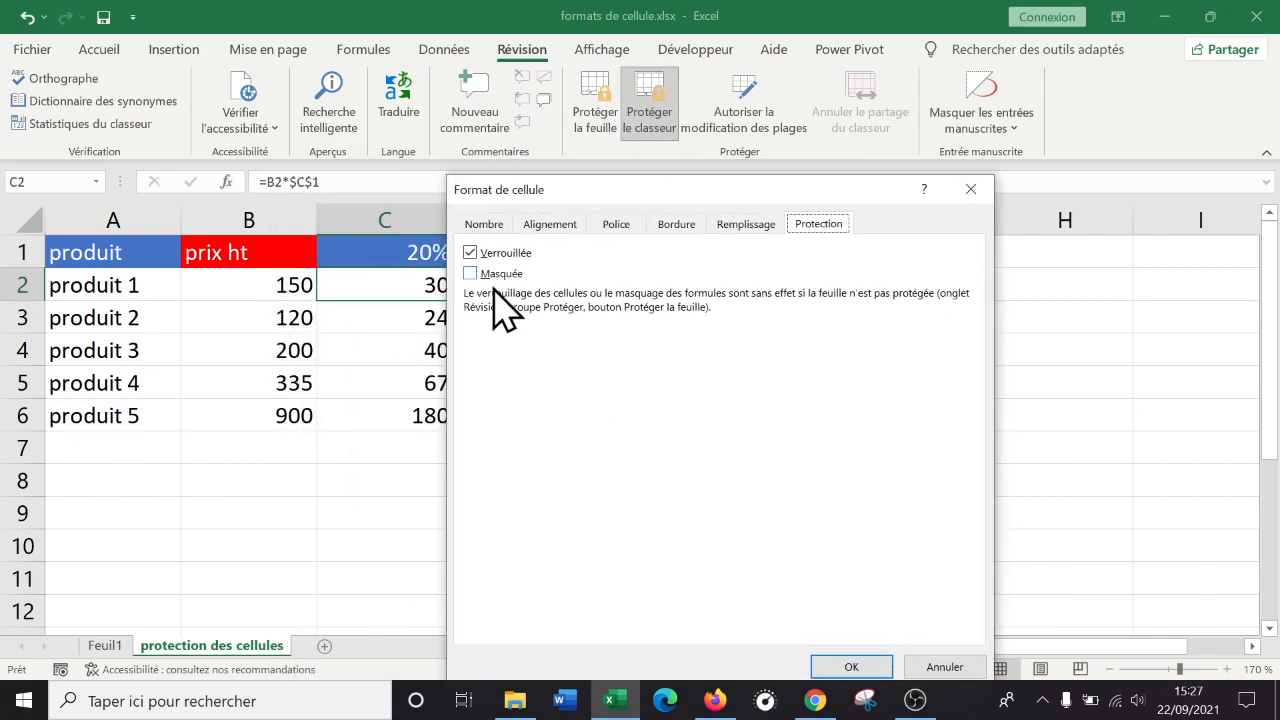
pyautogui.click(490, 225)
pyautogui.click(543, 232)
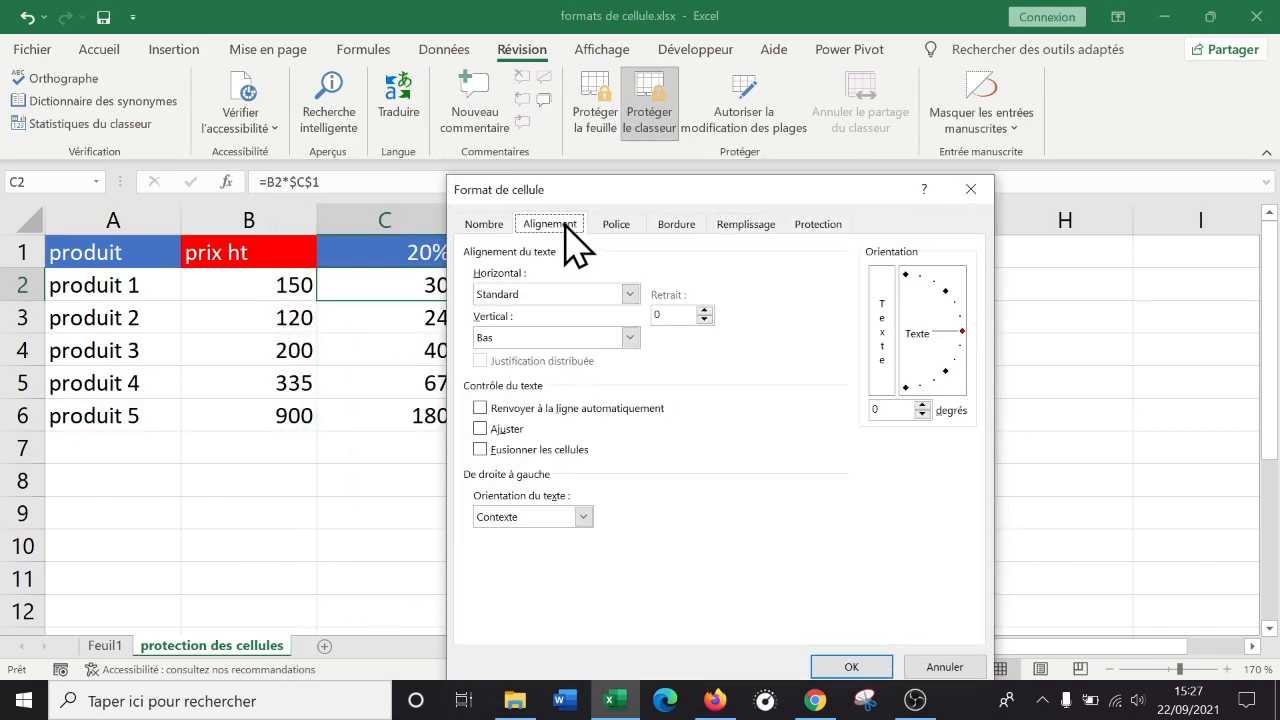
pyautogui.click(500, 228)
pyautogui.click(548, 228)
pyautogui.click(614, 228)
pyautogui.click(678, 226)
pyautogui.click(746, 226)
pyautogui.click(815, 226)
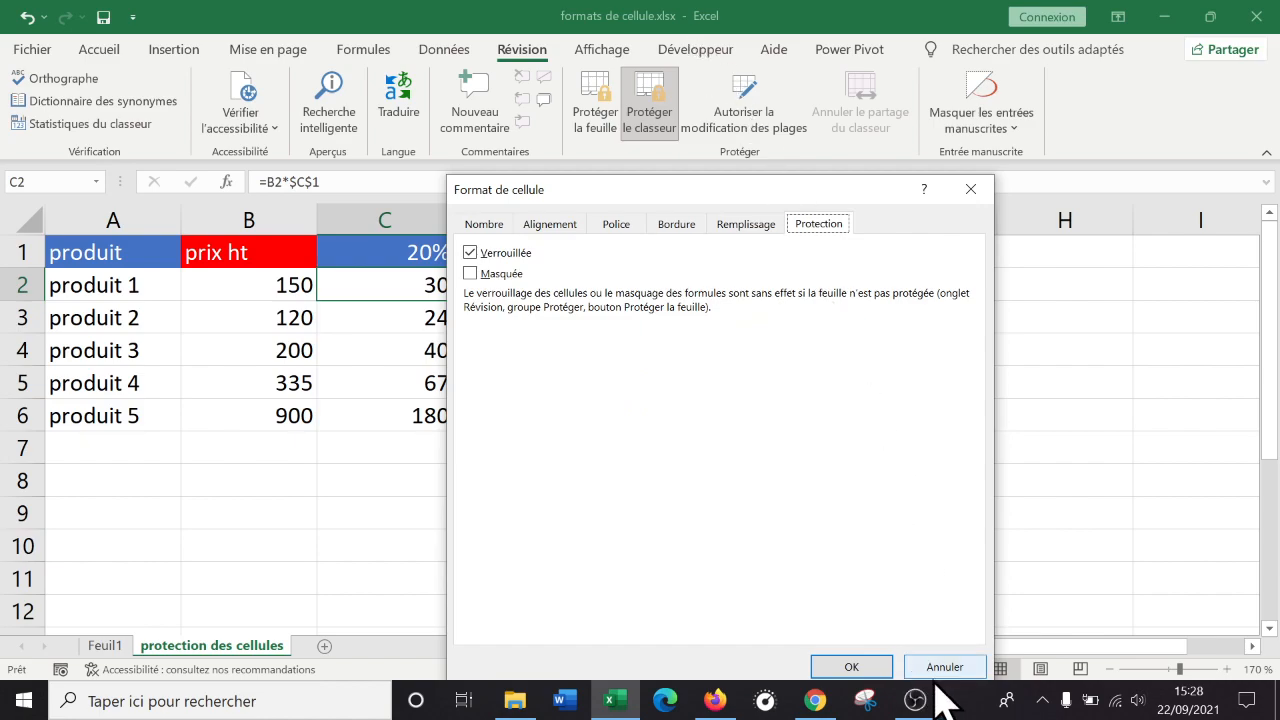
pyautogui.click(853, 662)
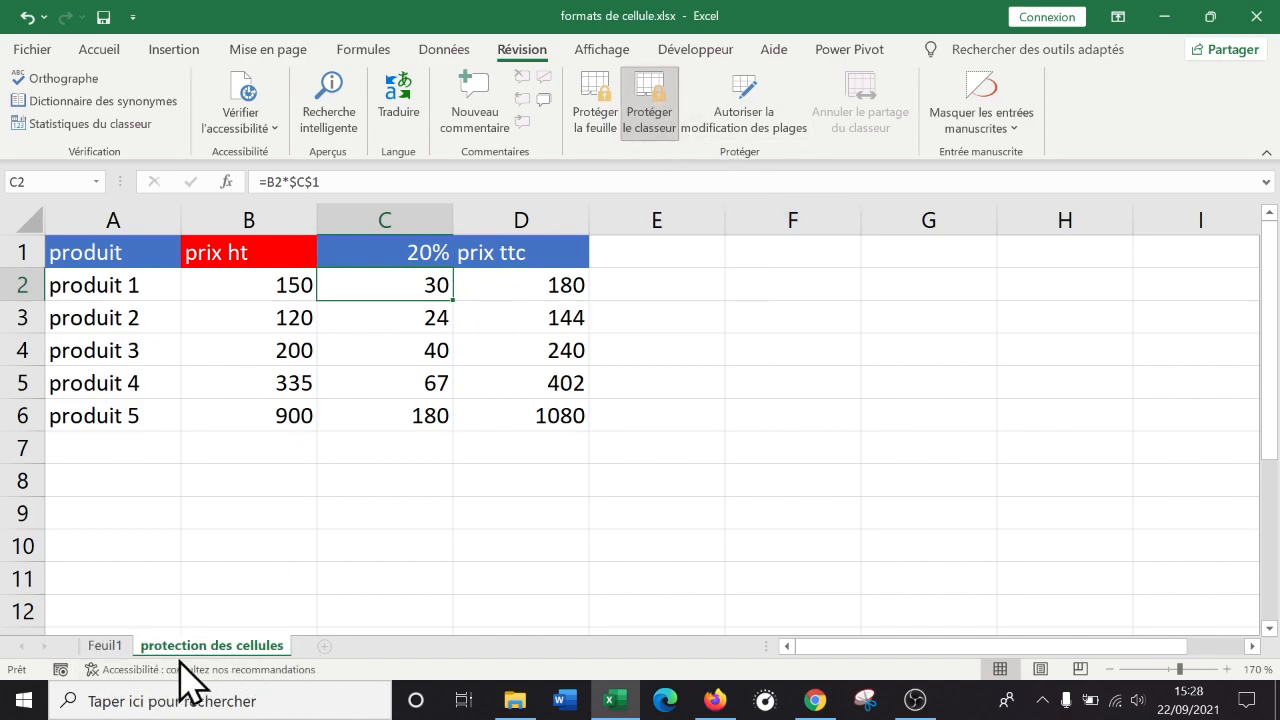
pyautogui.click(693, 477)
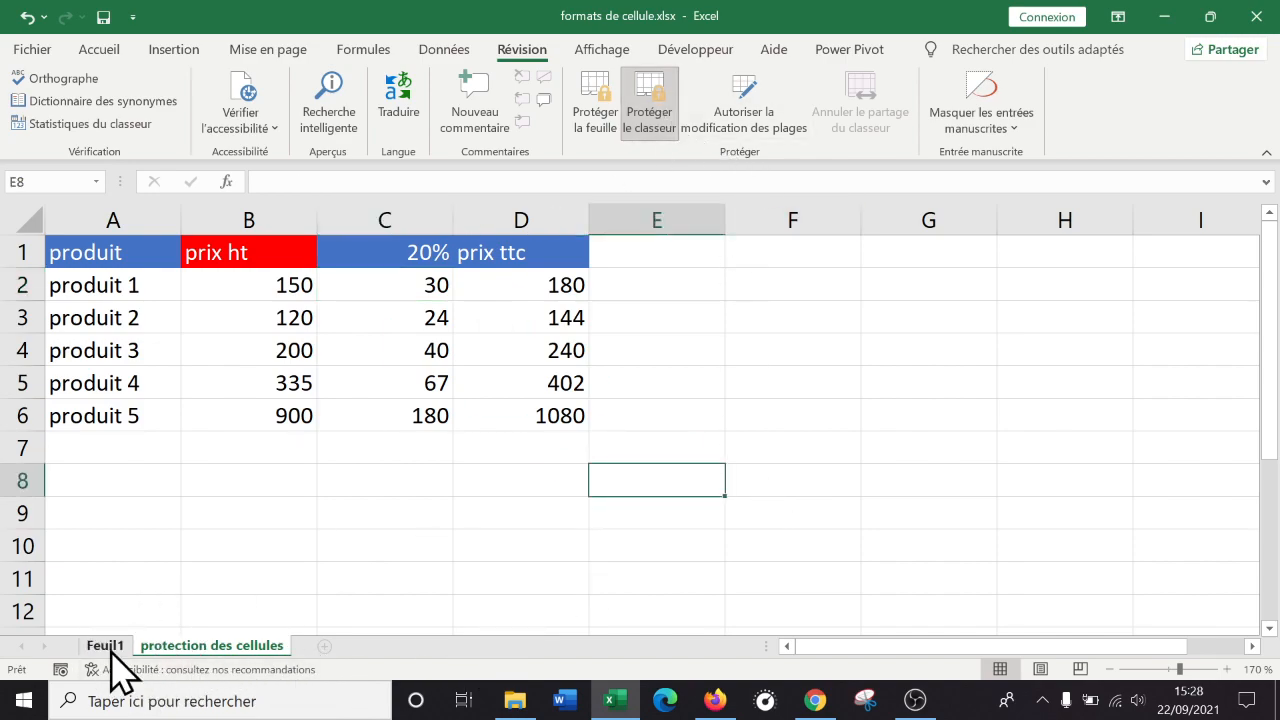
pyautogui.write('ZERZER')
pyautogui.click(491, 575)
pyautogui.click(660, 480)
pyautogui.press('BackSpace')
pyautogui.click(515, 507)
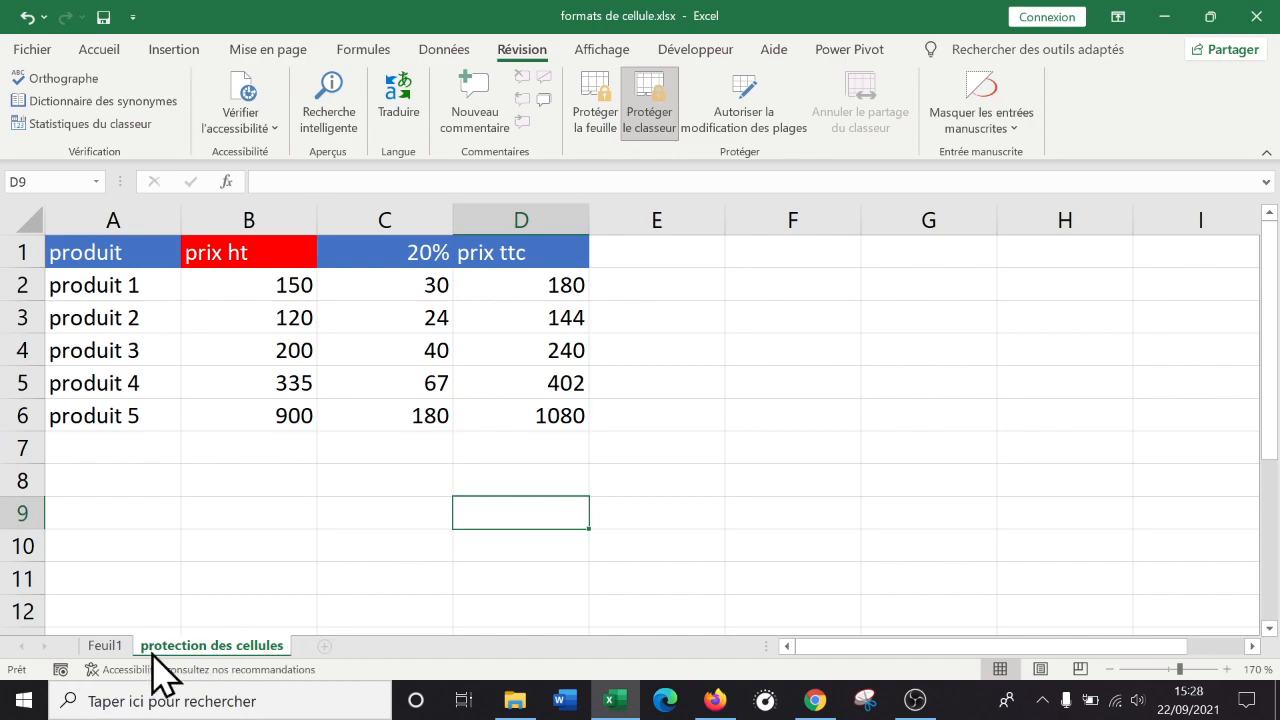
pyautogui.click(108, 647)
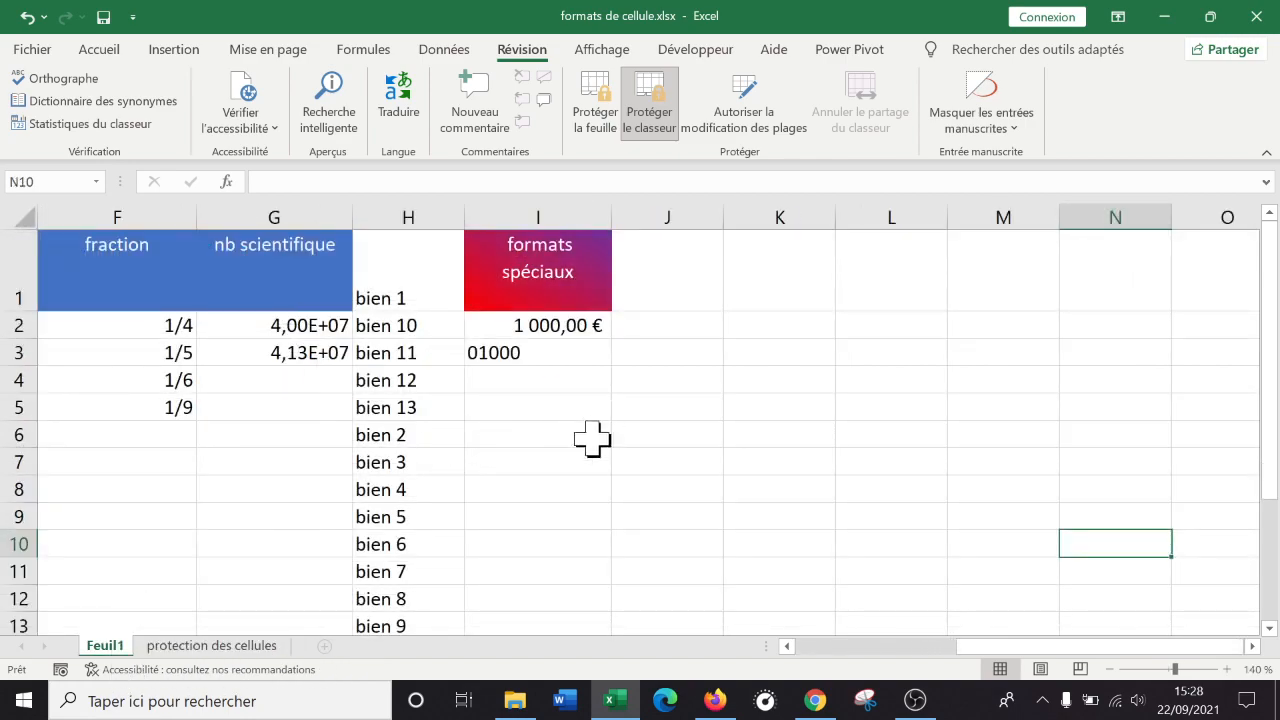
pyautogui.rightClick(113, 650)
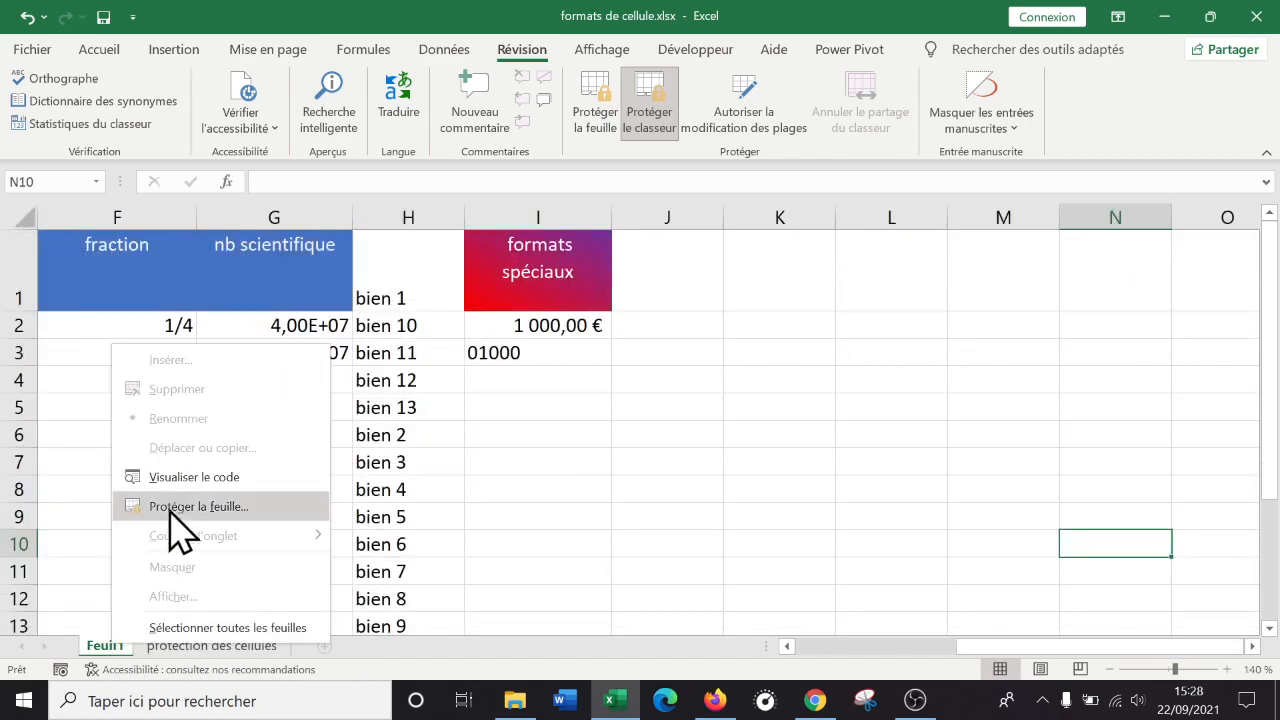
pyautogui.press('Escape')
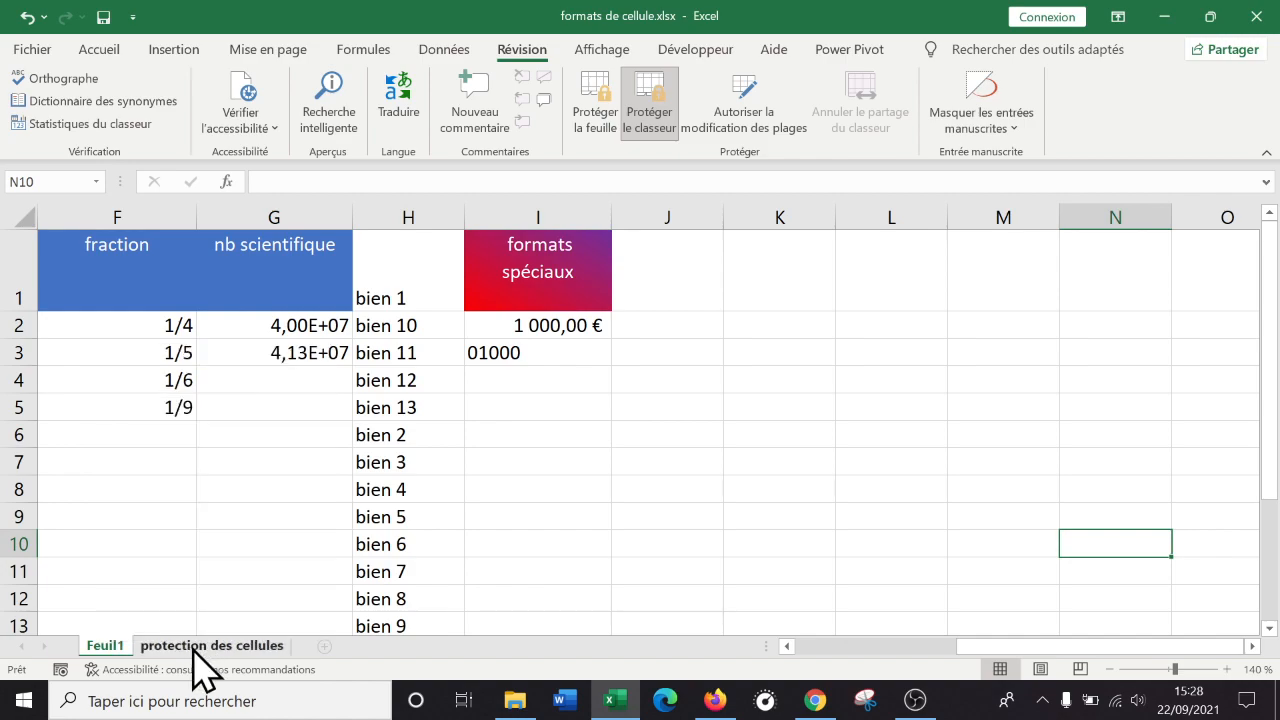
pyautogui.click(194, 647)
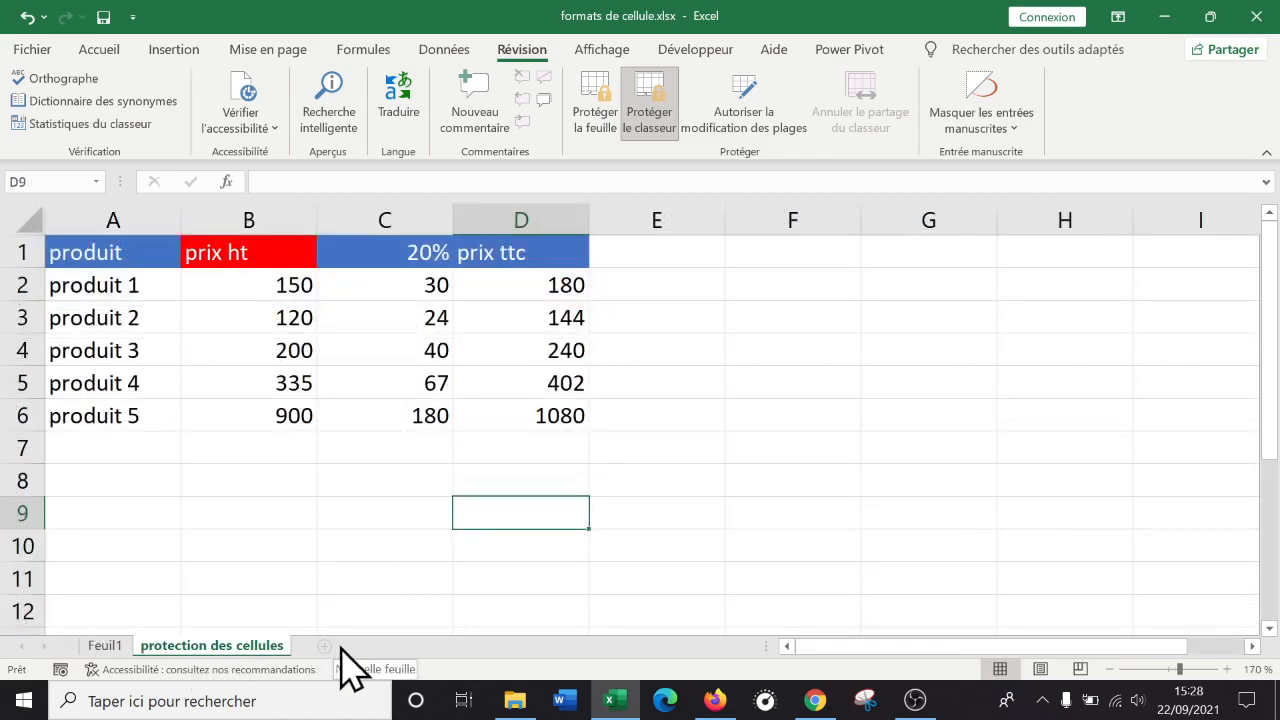